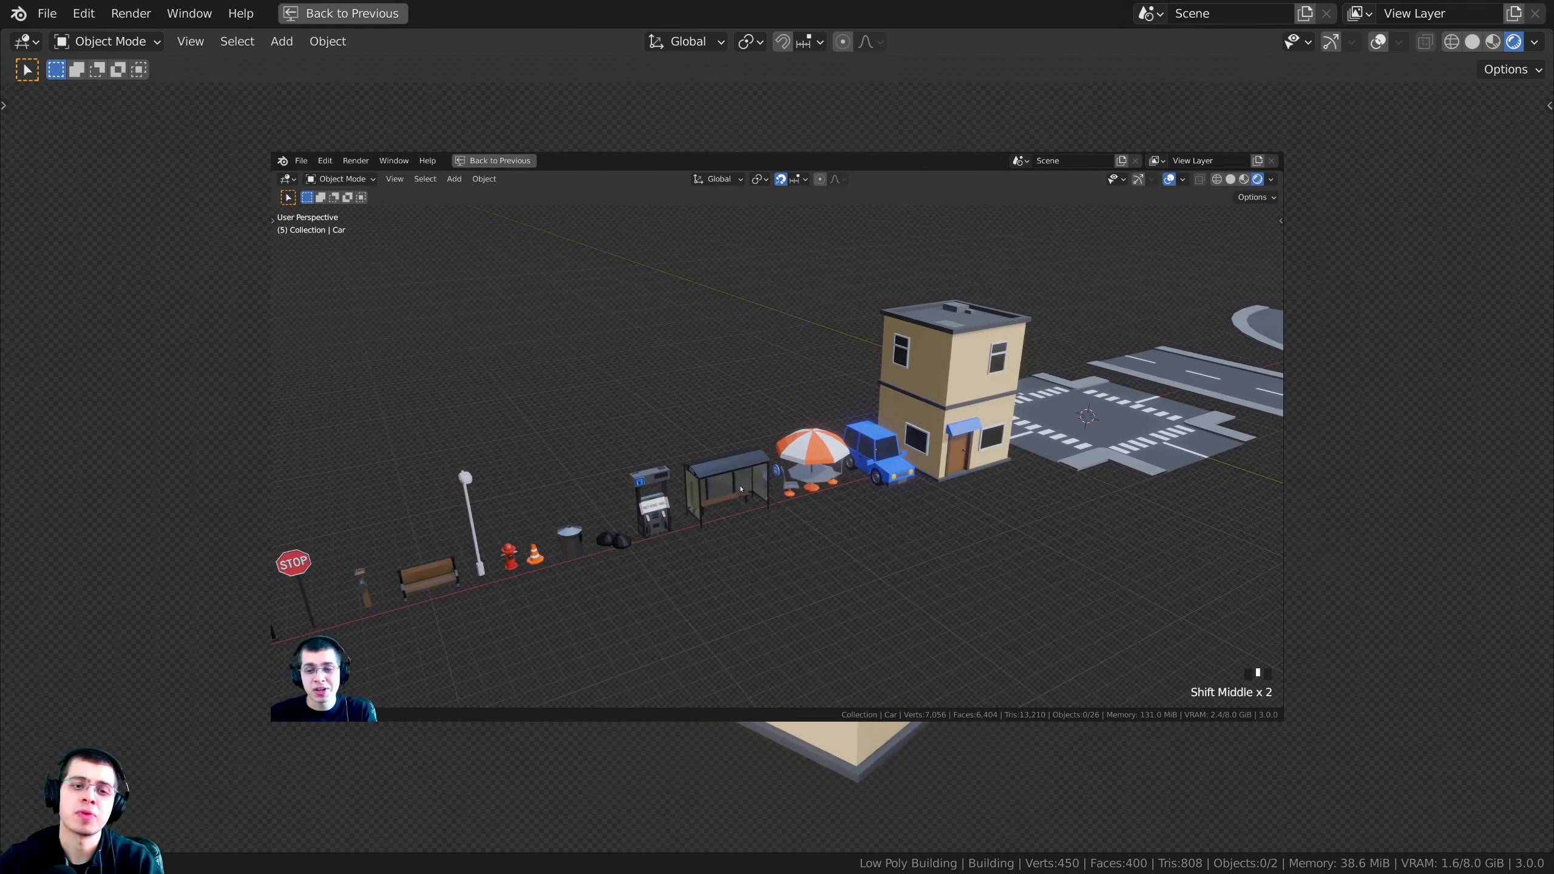
middle_click_drag(1222, 531, 1226, 637)
middle_click_drag(1332, 670, 1501, 624)
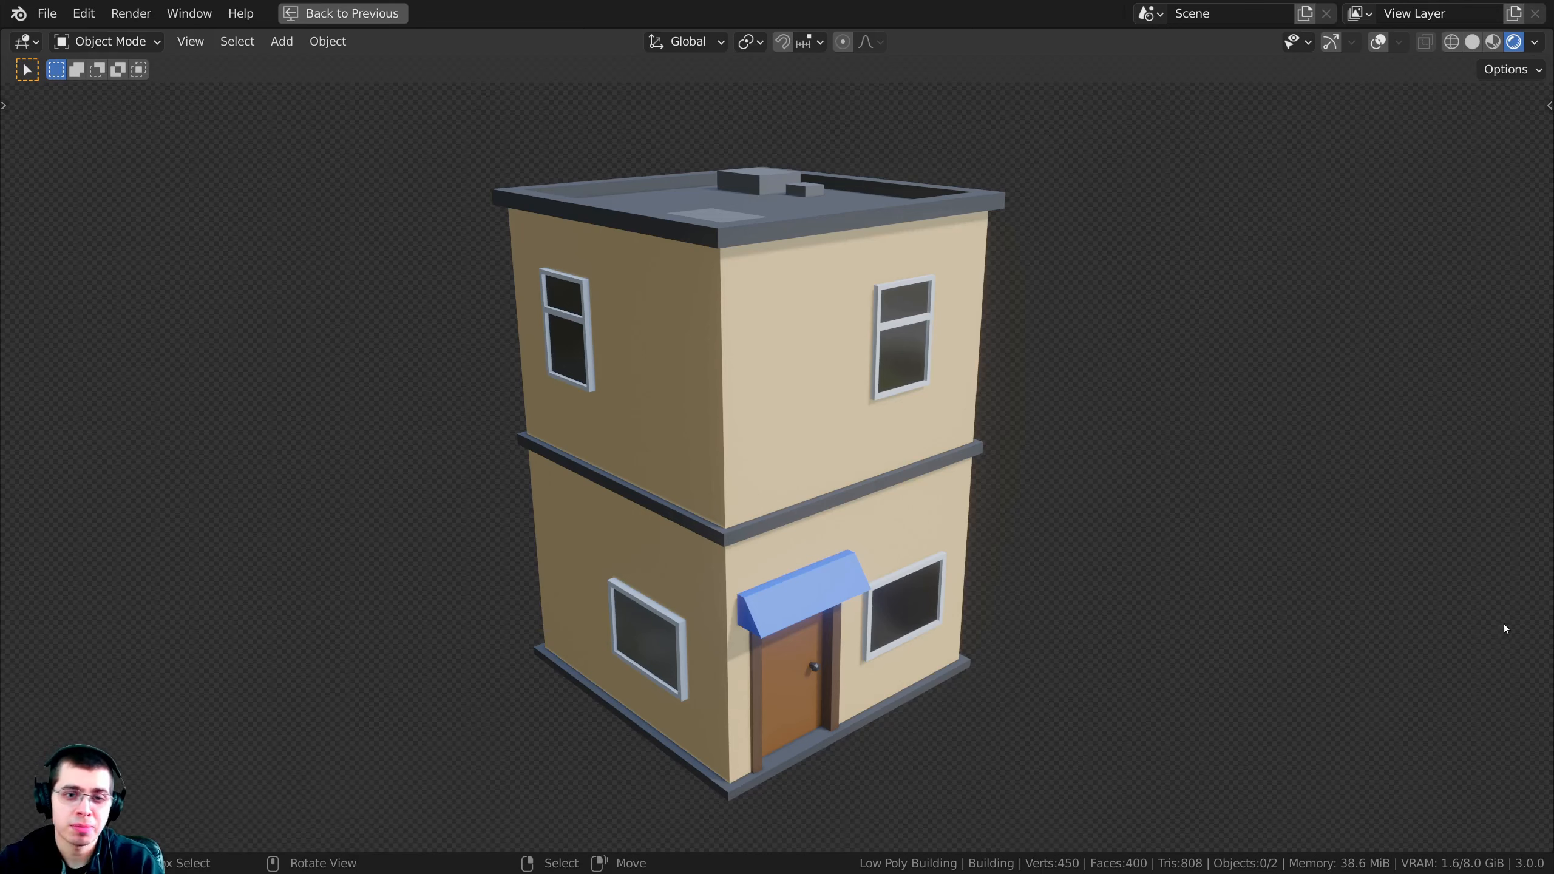
middle_click_drag(1423, 726, 1315, 760)
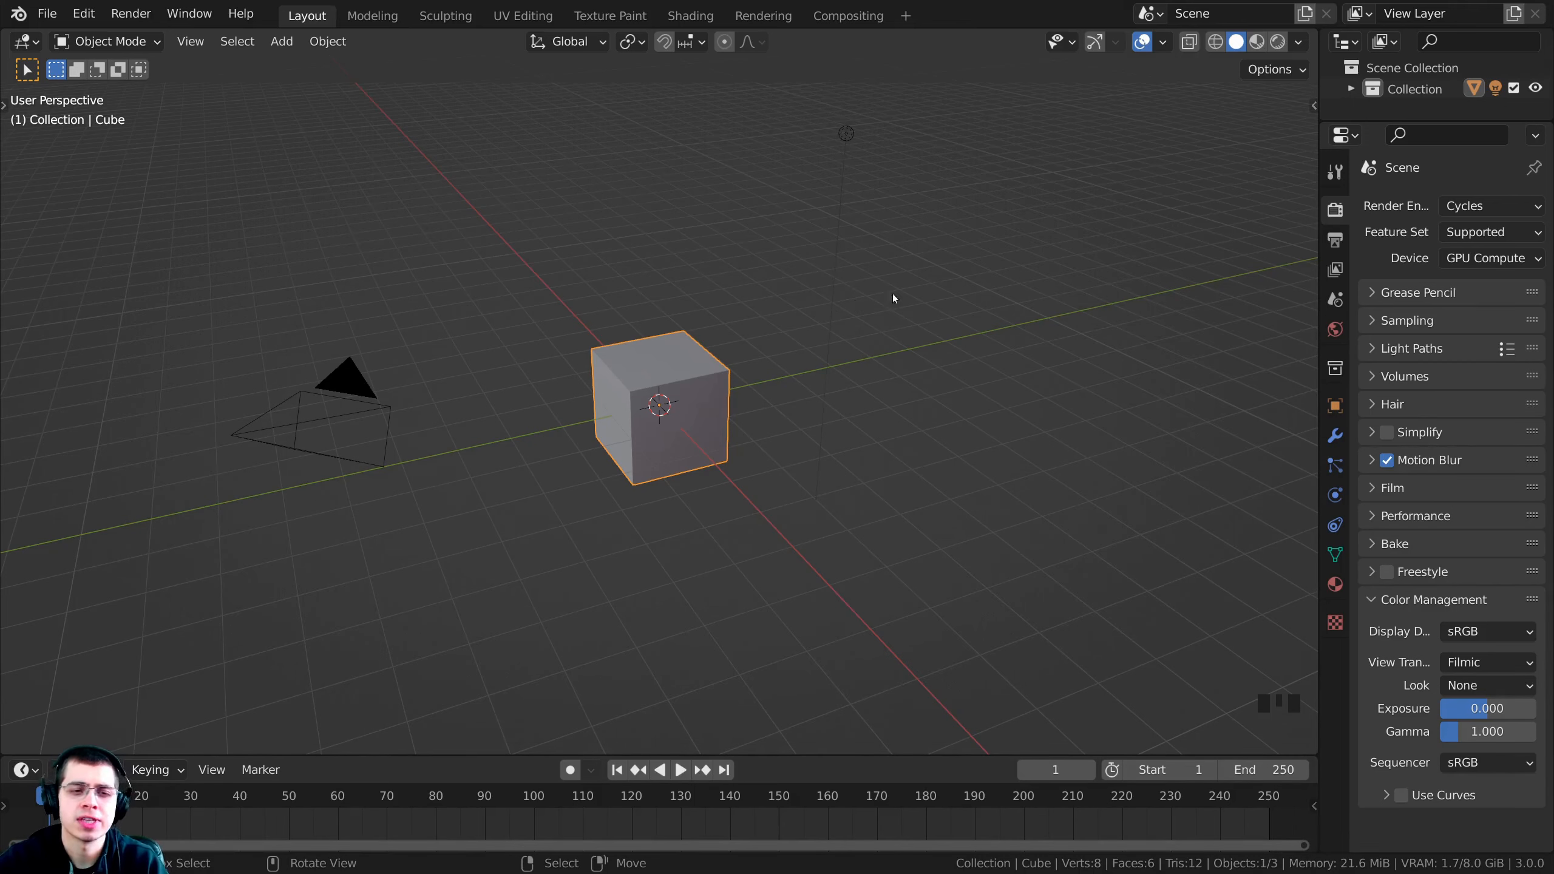
Step: Delete all the default objects from the scene: the cube, the camera and the light
middle_click_drag(915, 258, 797, 232)
left_click(797, 232)
key("a")
key("x")
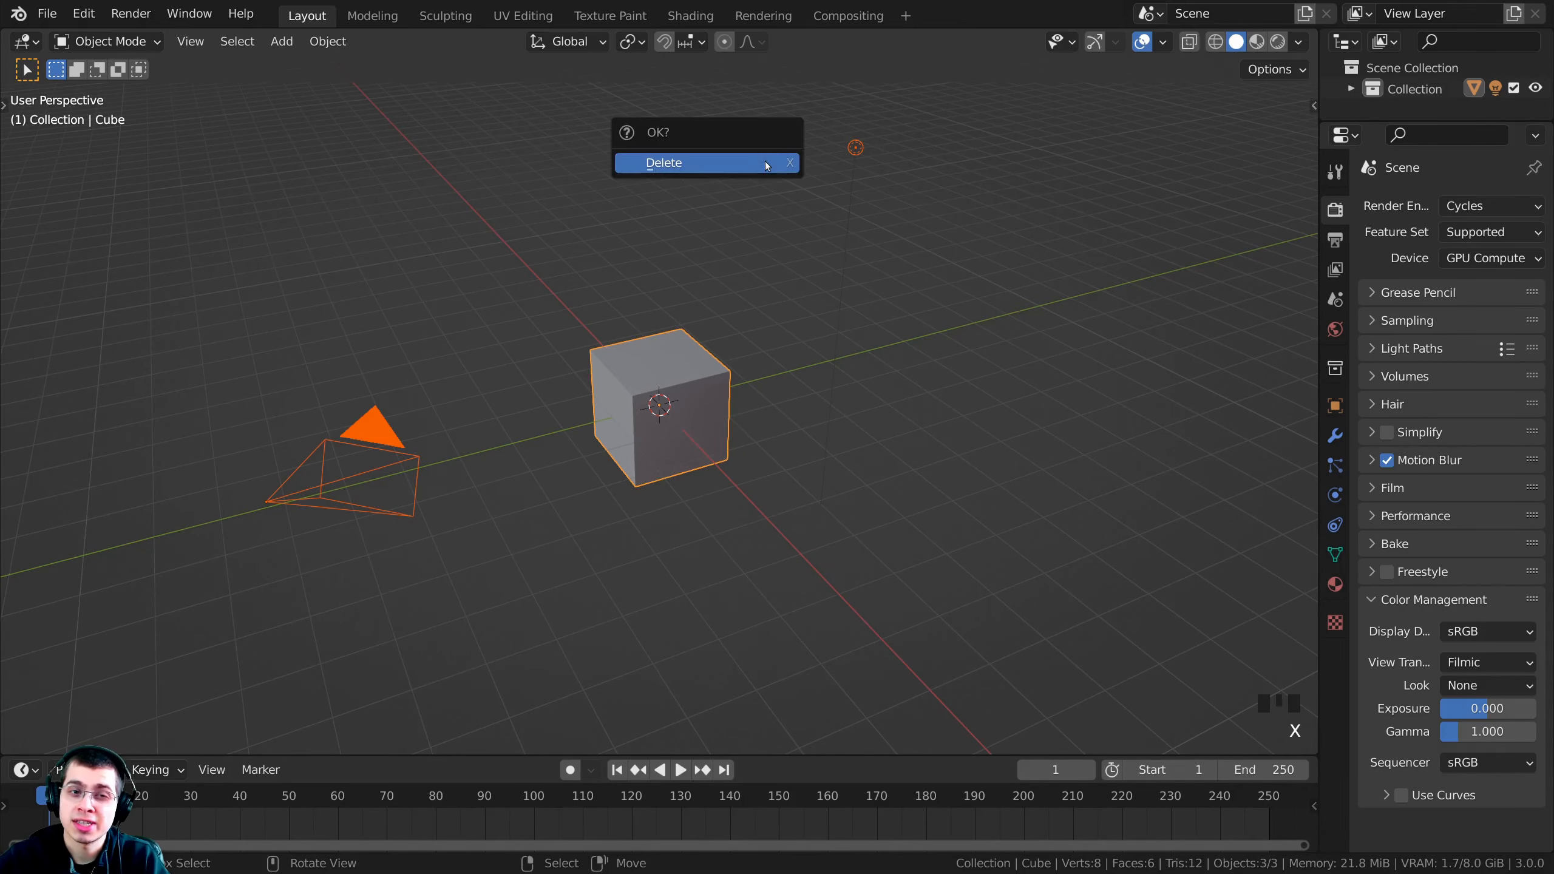
left_click(766, 162)
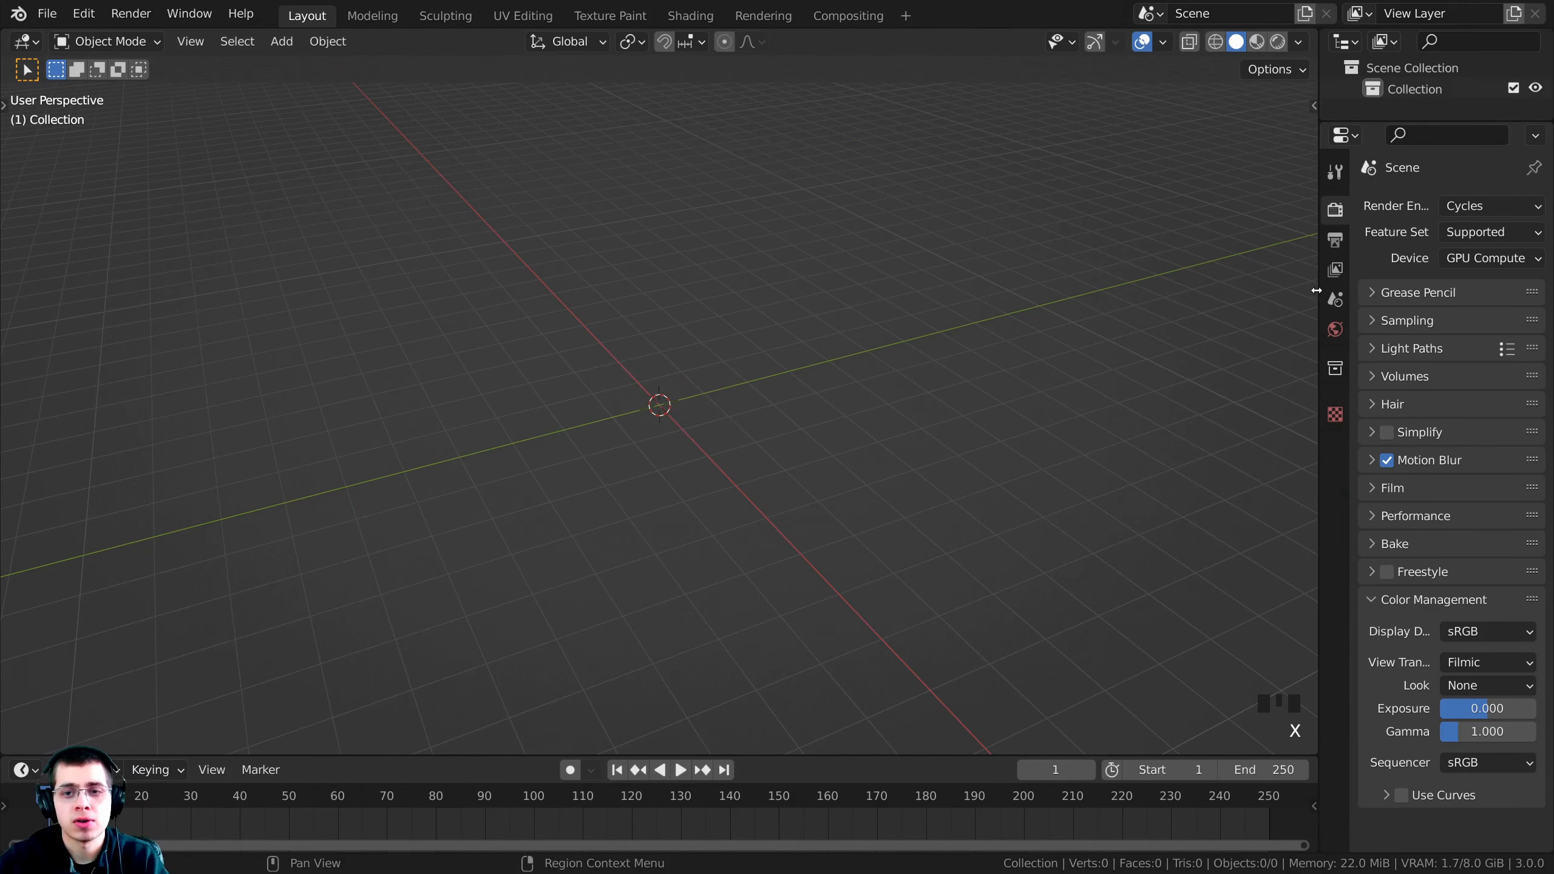
Step: Set the world background color to an Environment Texture and load the image felsenlabyrinth_1k.hdr into it
left_click_drag(1318, 288, 1128, 288)
left_click(1144, 330)
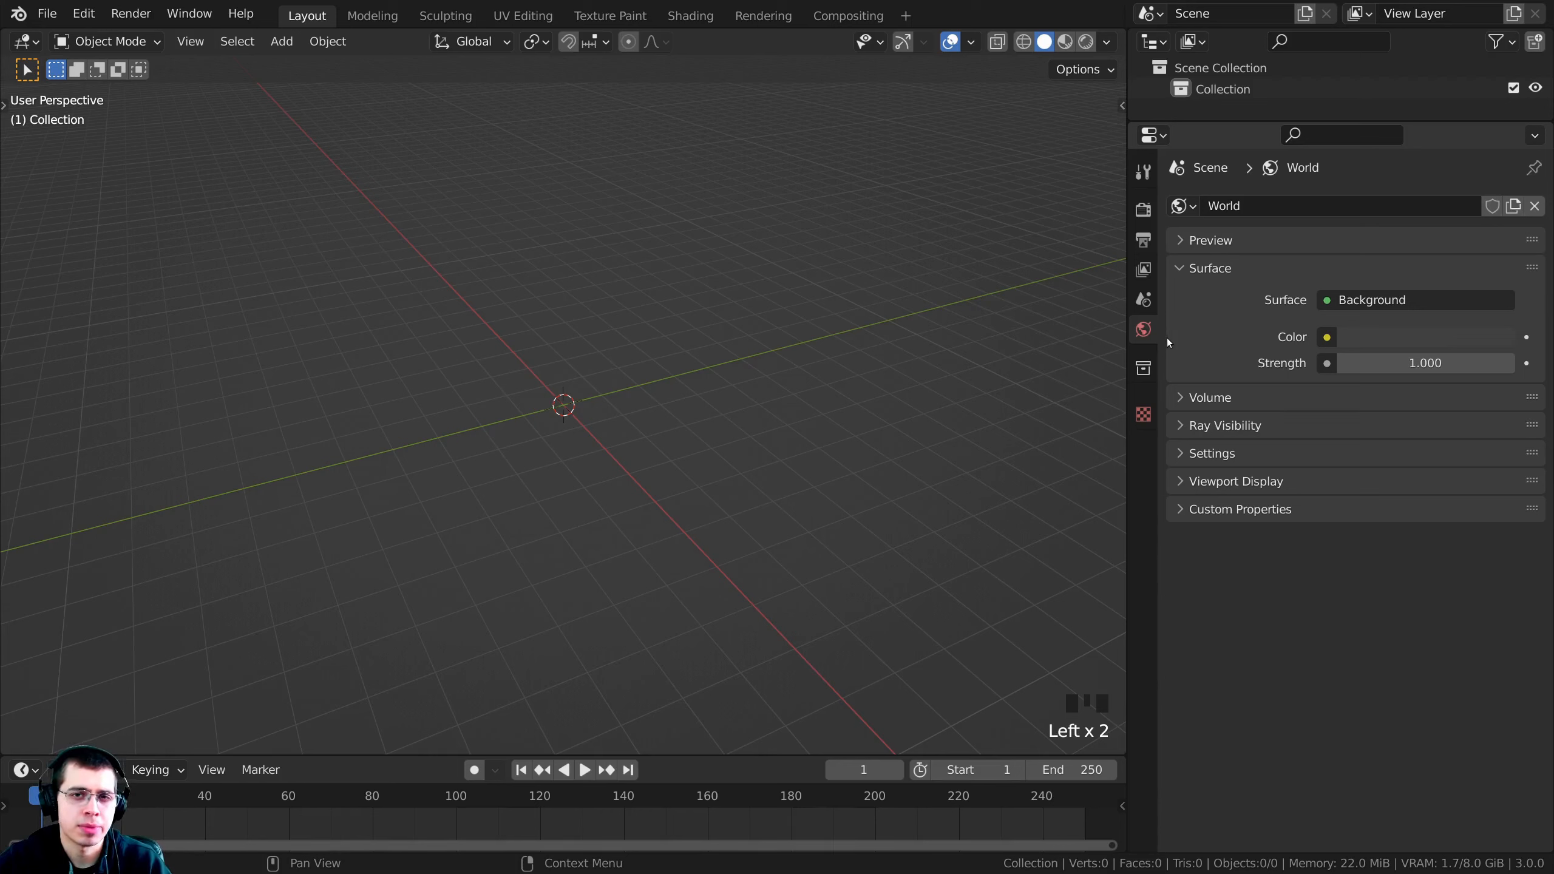
left_click(1327, 338)
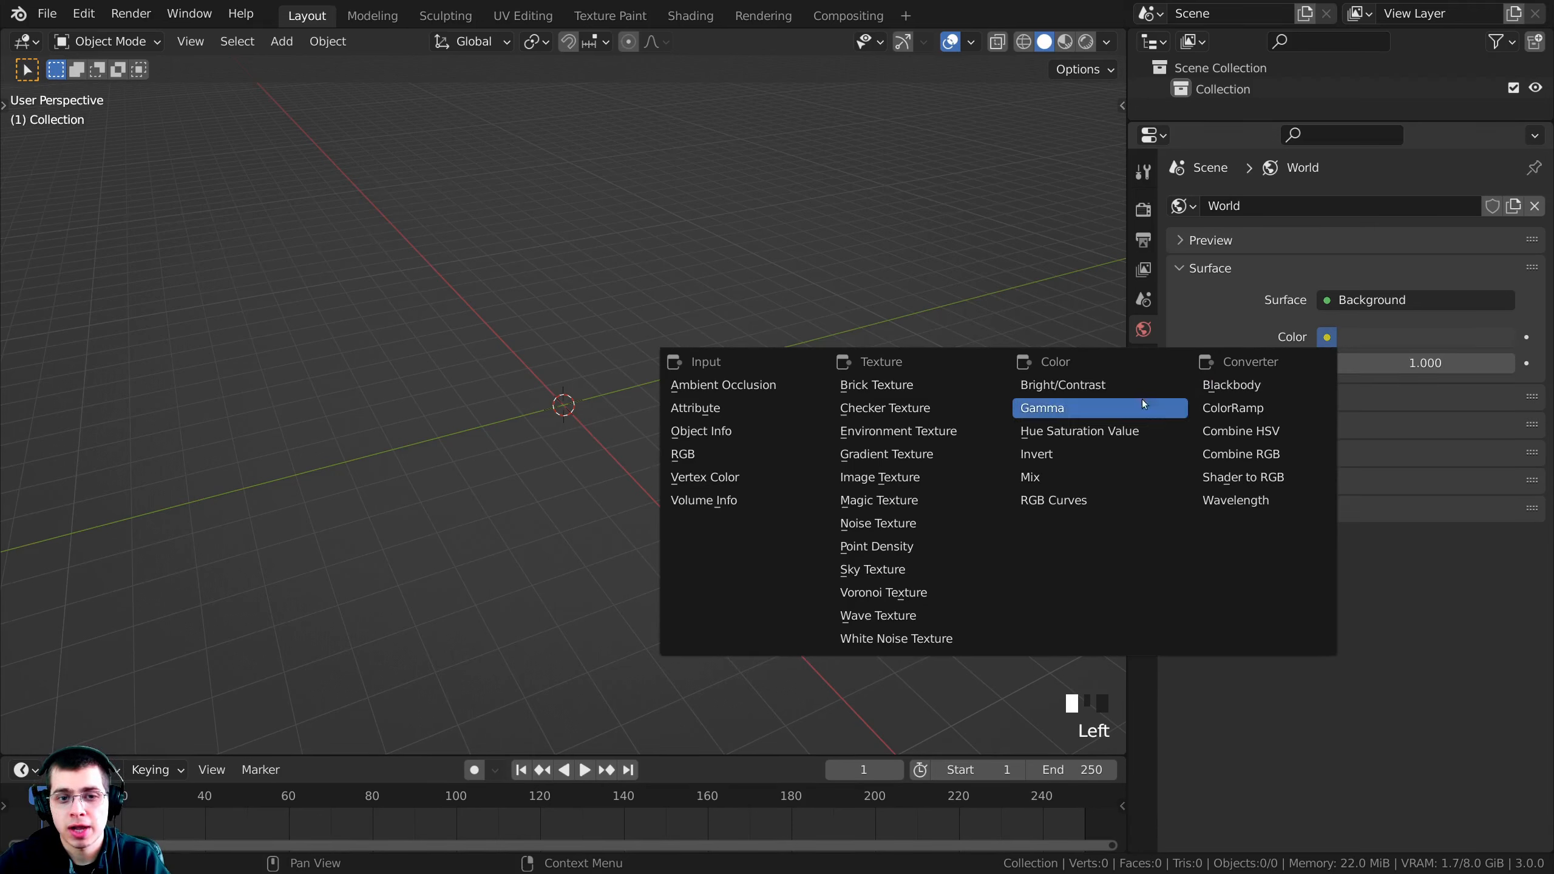
left_click(927, 432)
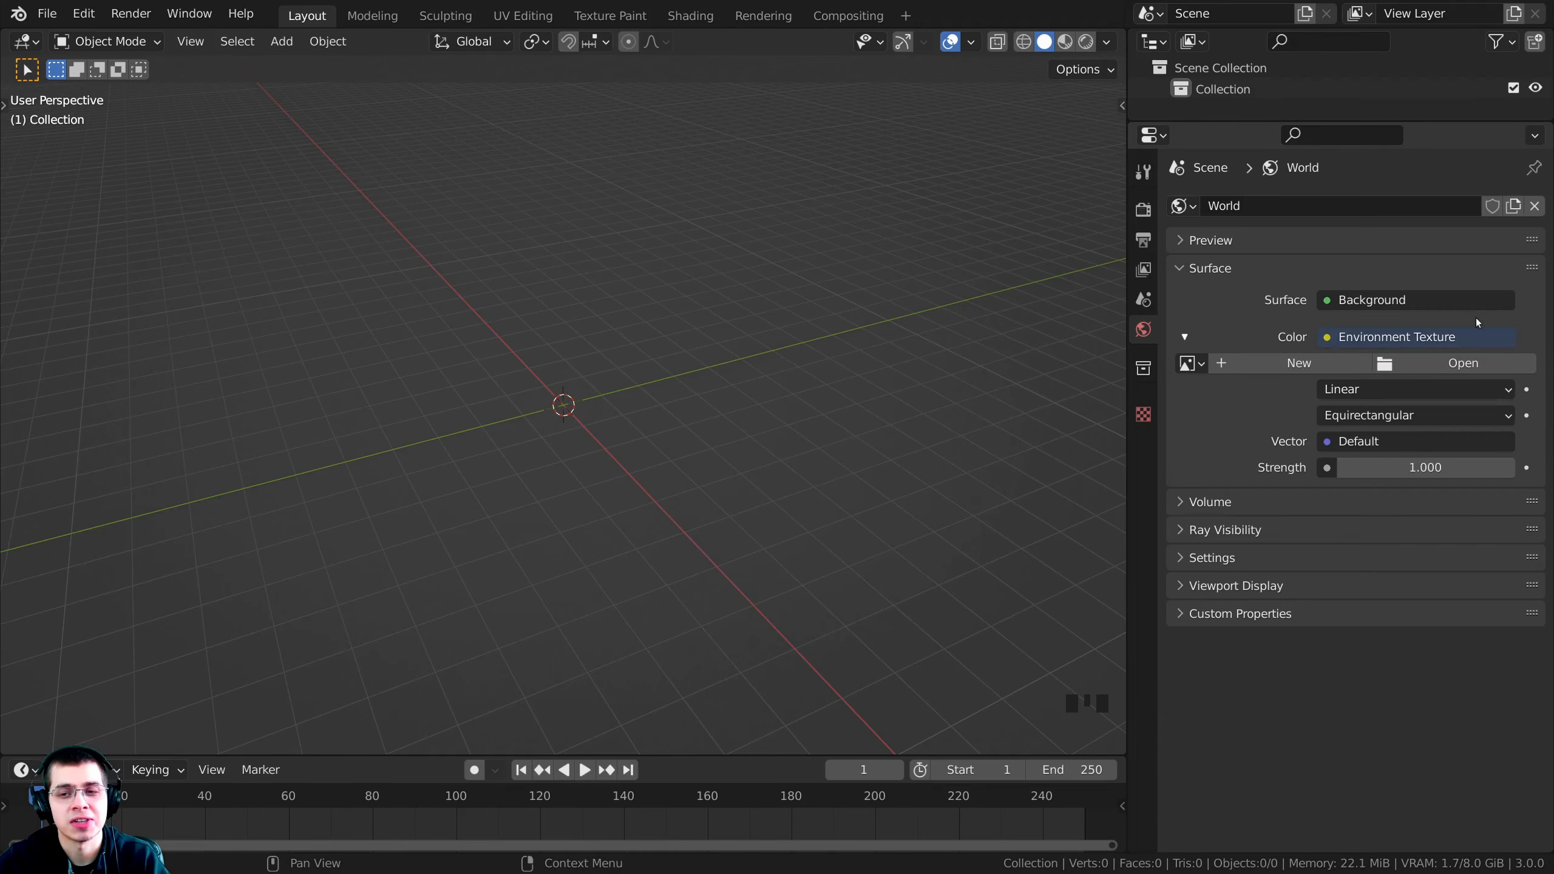
left_click(1454, 366)
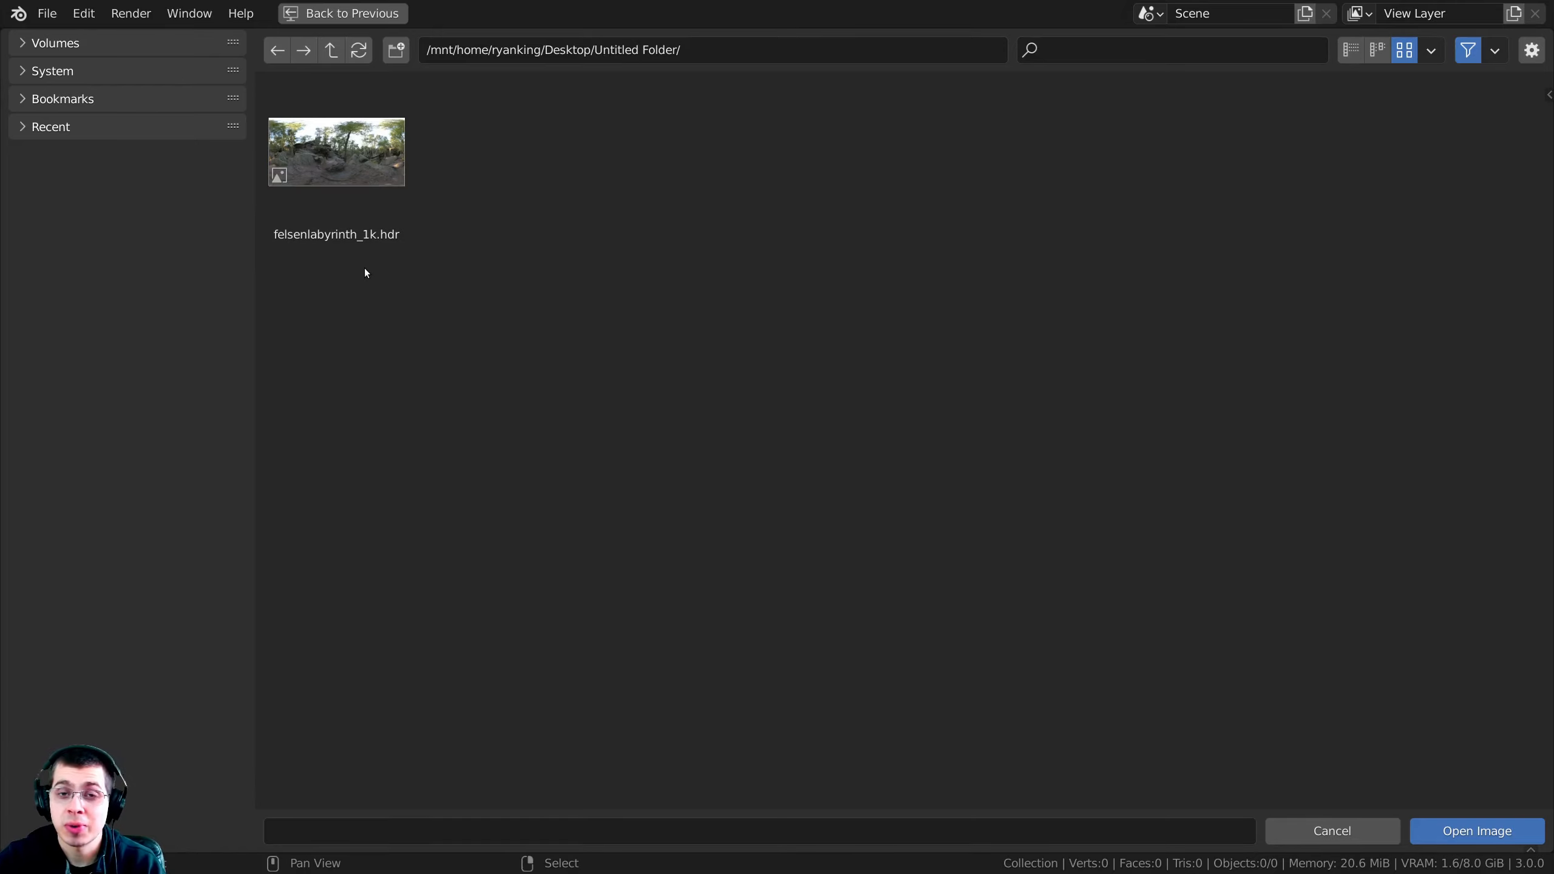
left_click(322, 148)
left_click(1456, 830)
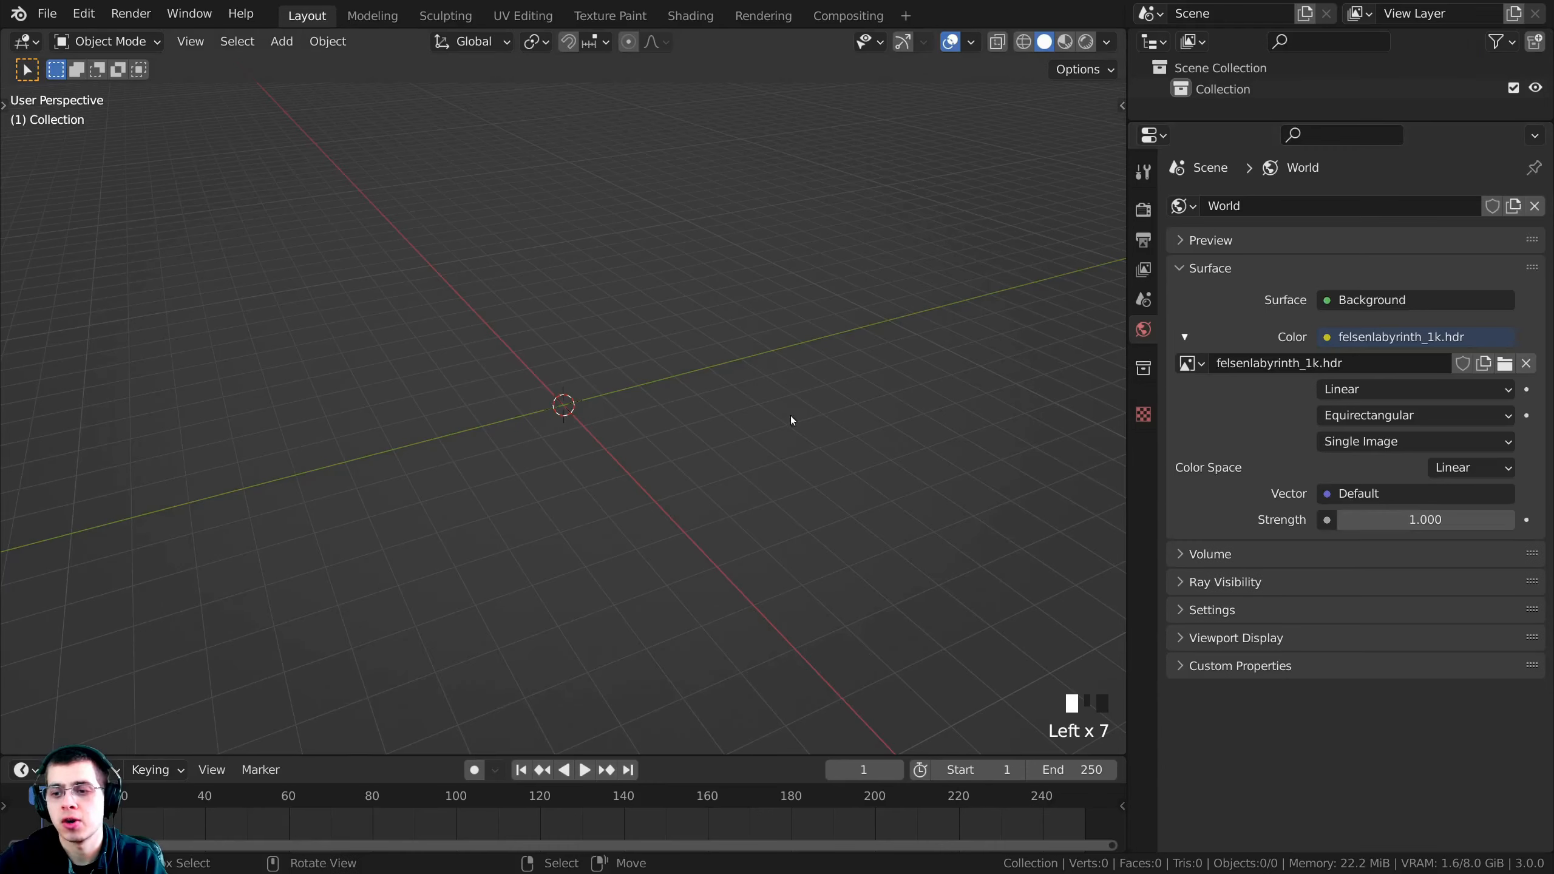
Step: Switch the render engine to Eevee and enable Bloom
left_click(1143, 209)
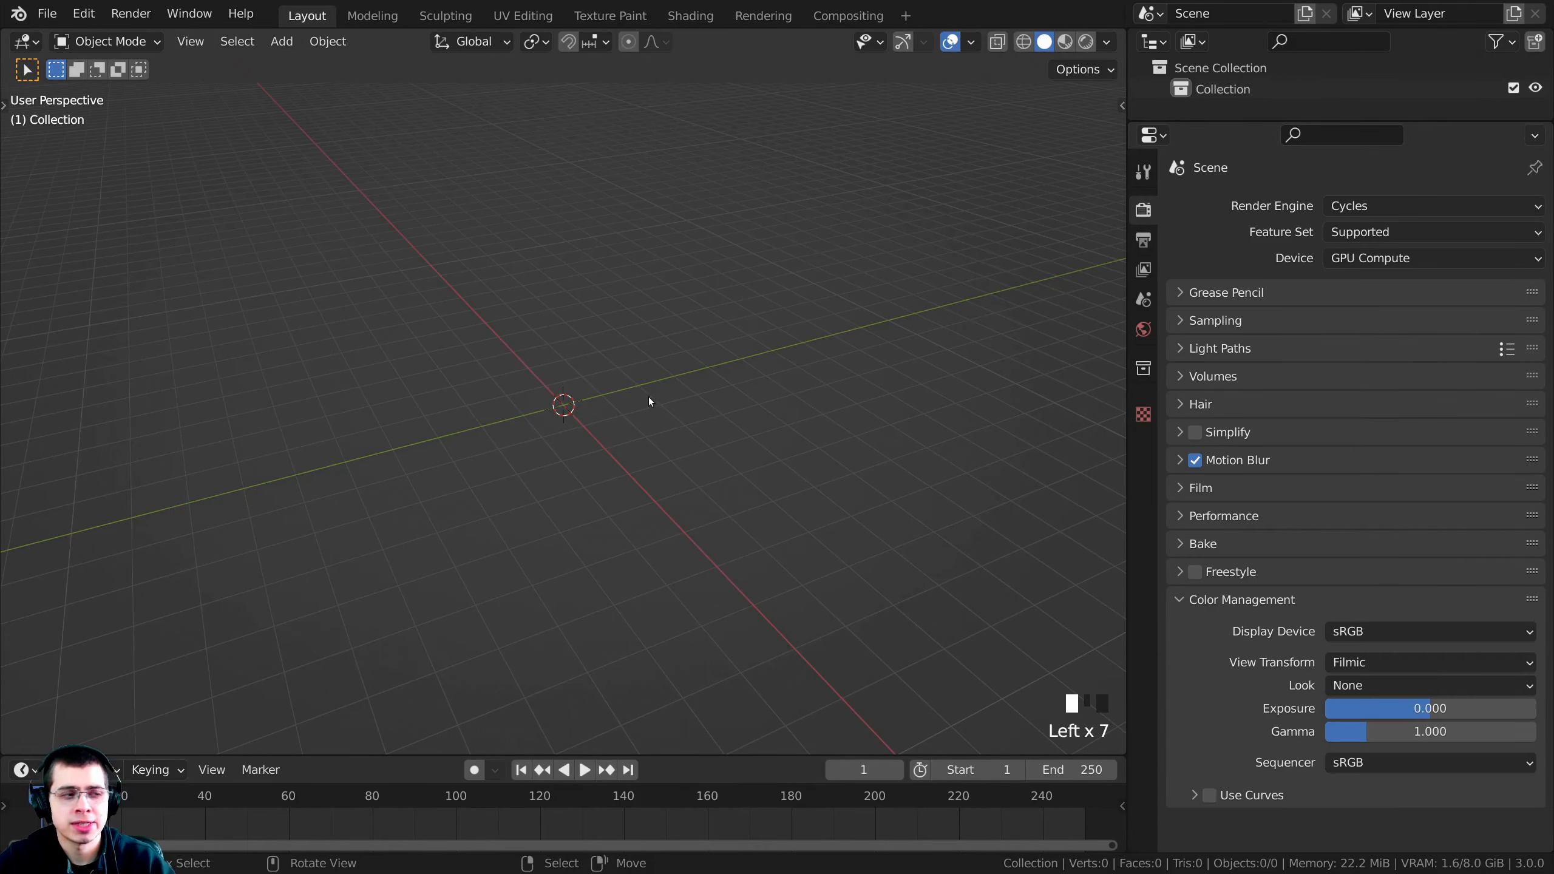
mouse_move(648, 401)
middle_mouse_down()
mouse_move(683, 420)
mouse_move(655, 406)
mouse_move(679, 401)
middle_mouse_up()
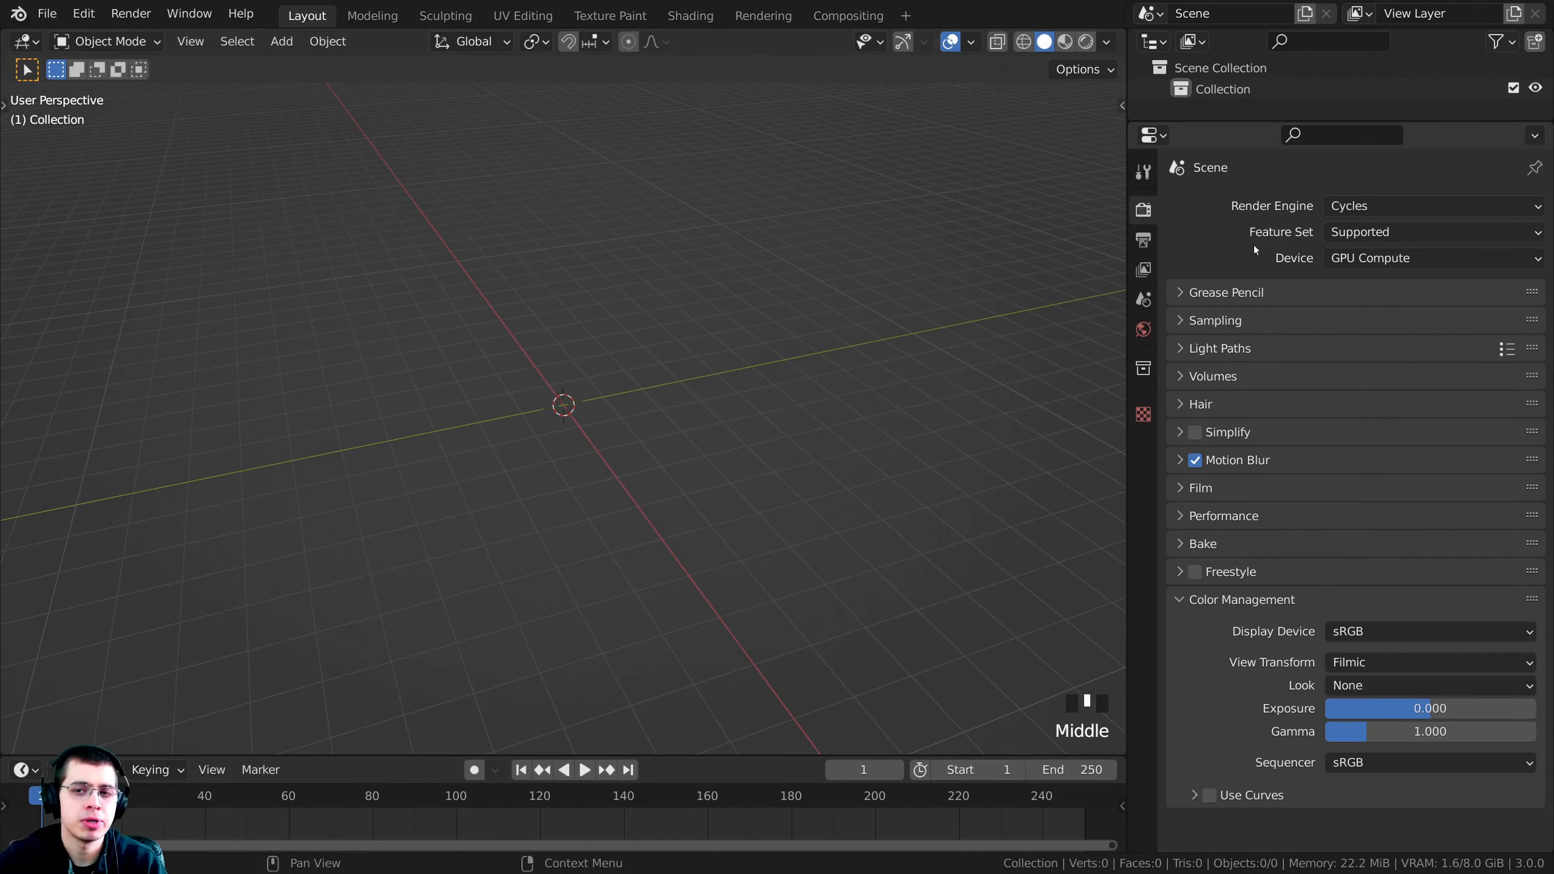
left_click(1339, 206)
left_click(1359, 227)
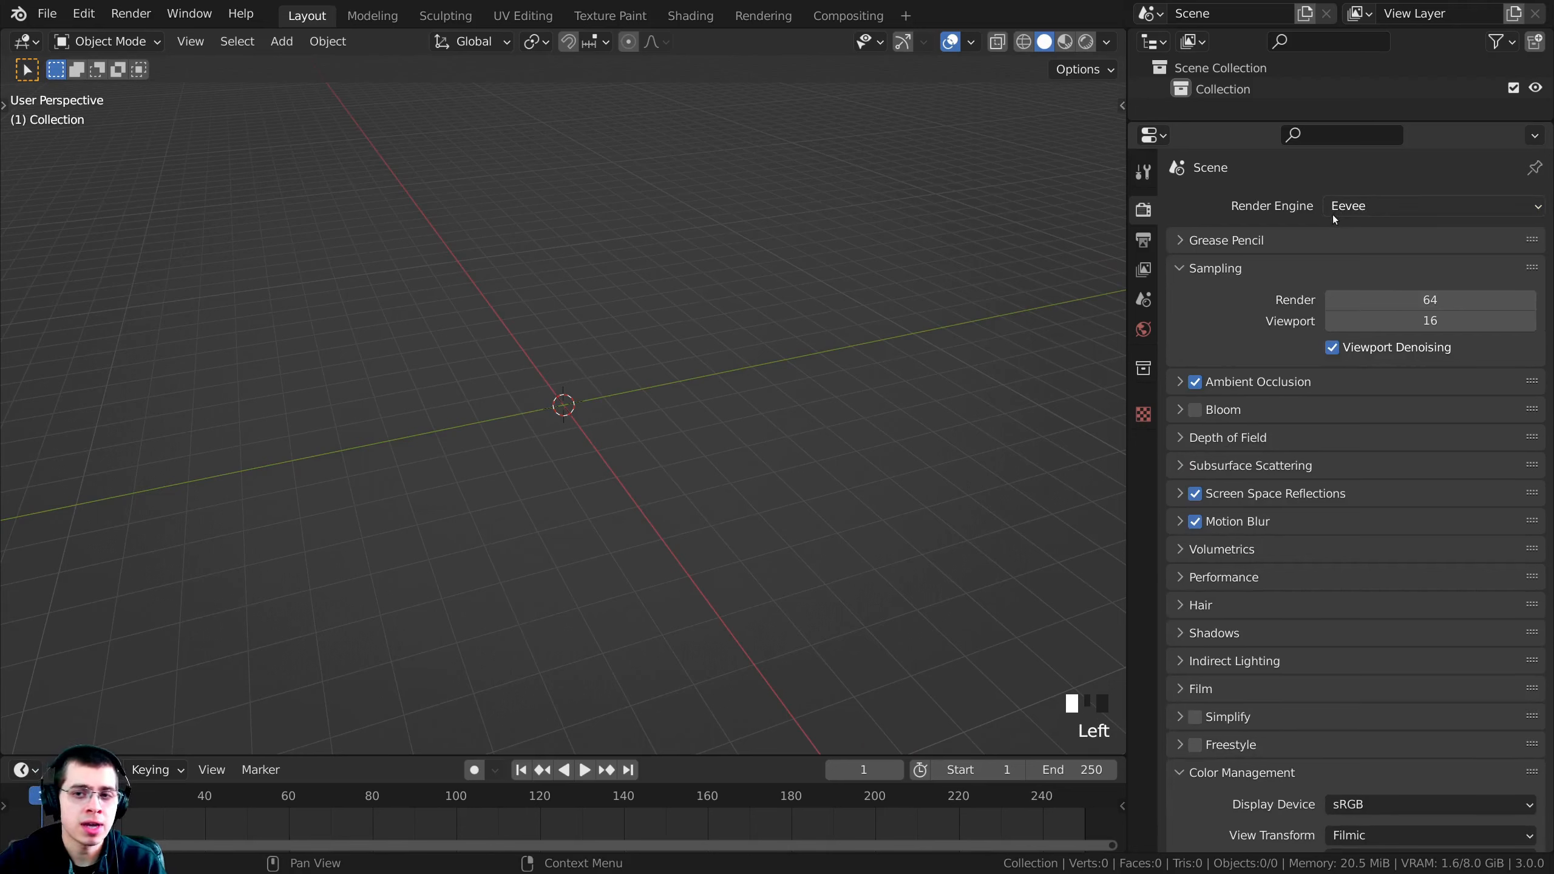
left_click(1186, 269)
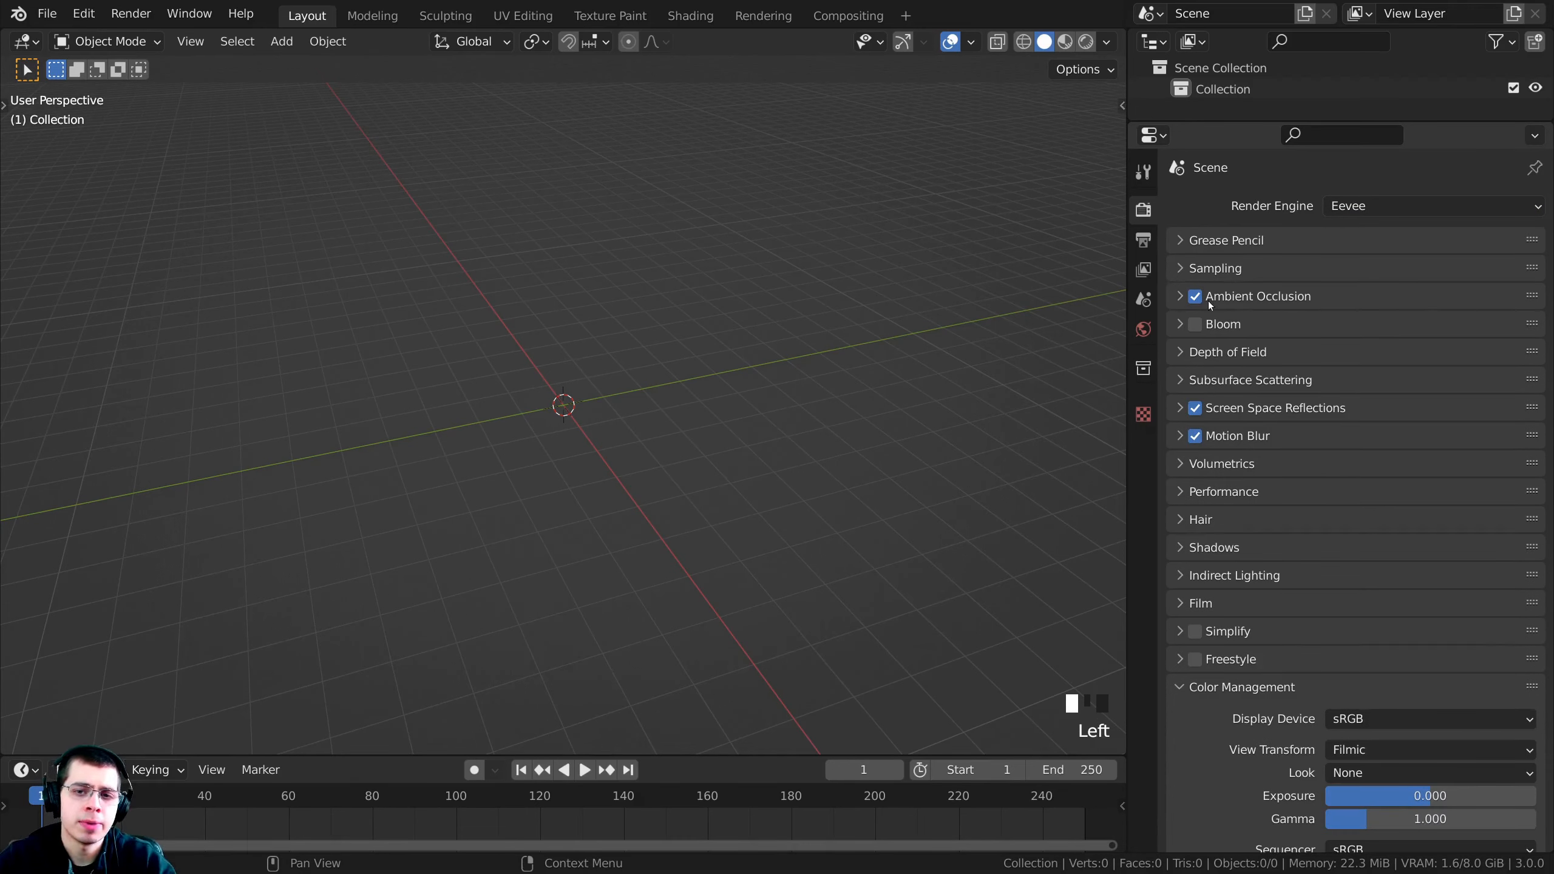
left_click(1196, 324)
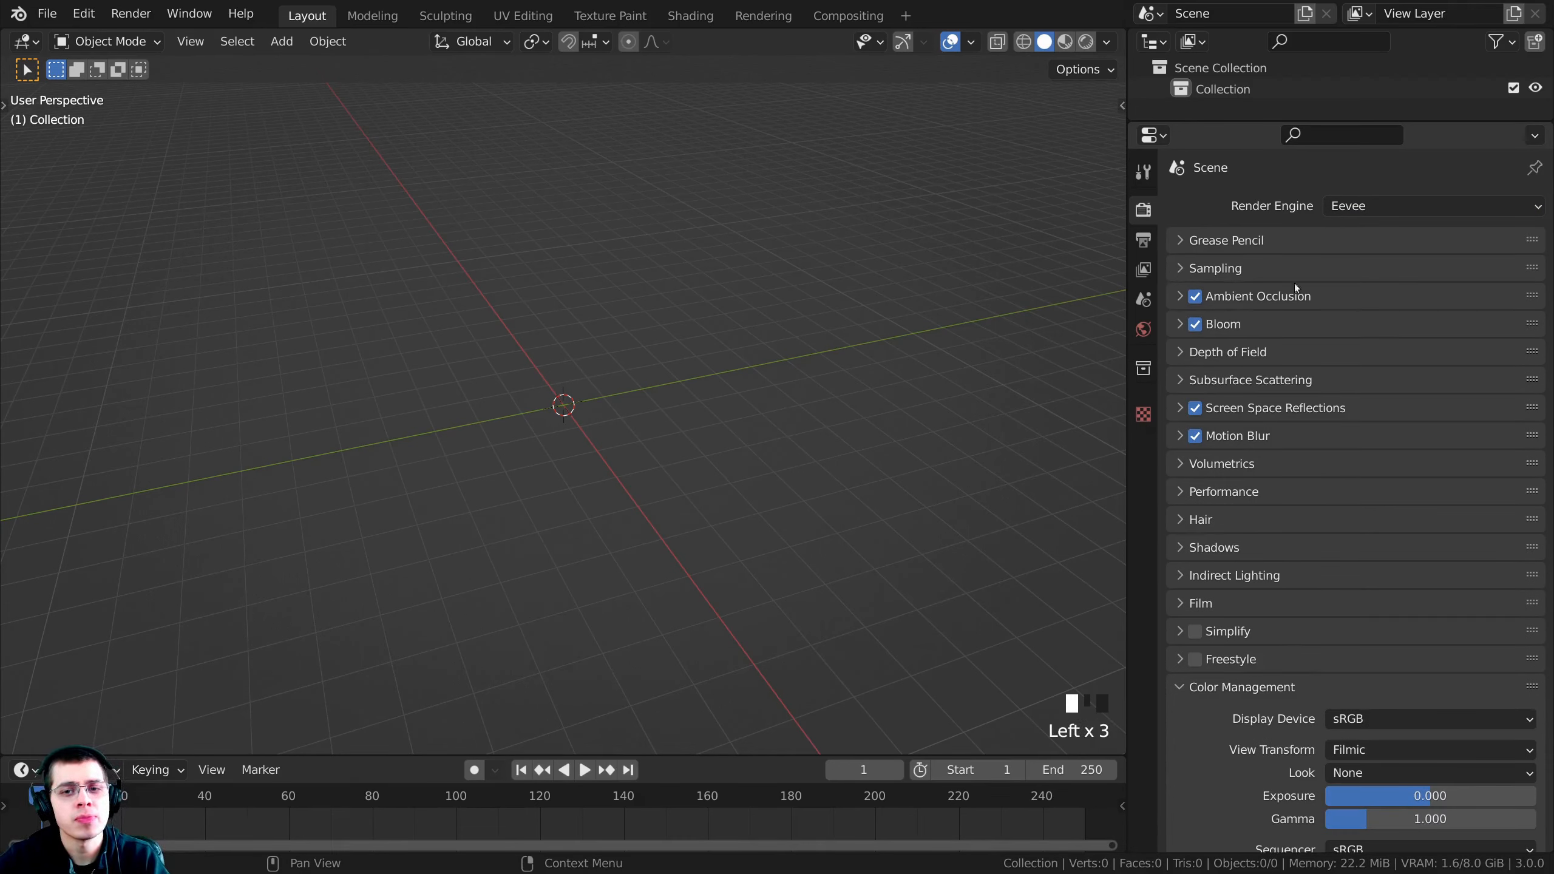
Step: Review the Ambient Occlusion, Bloom and Screen Space Reflections render settings
left_click(1179, 297)
left_click(1179, 298)
left_click(1179, 325)
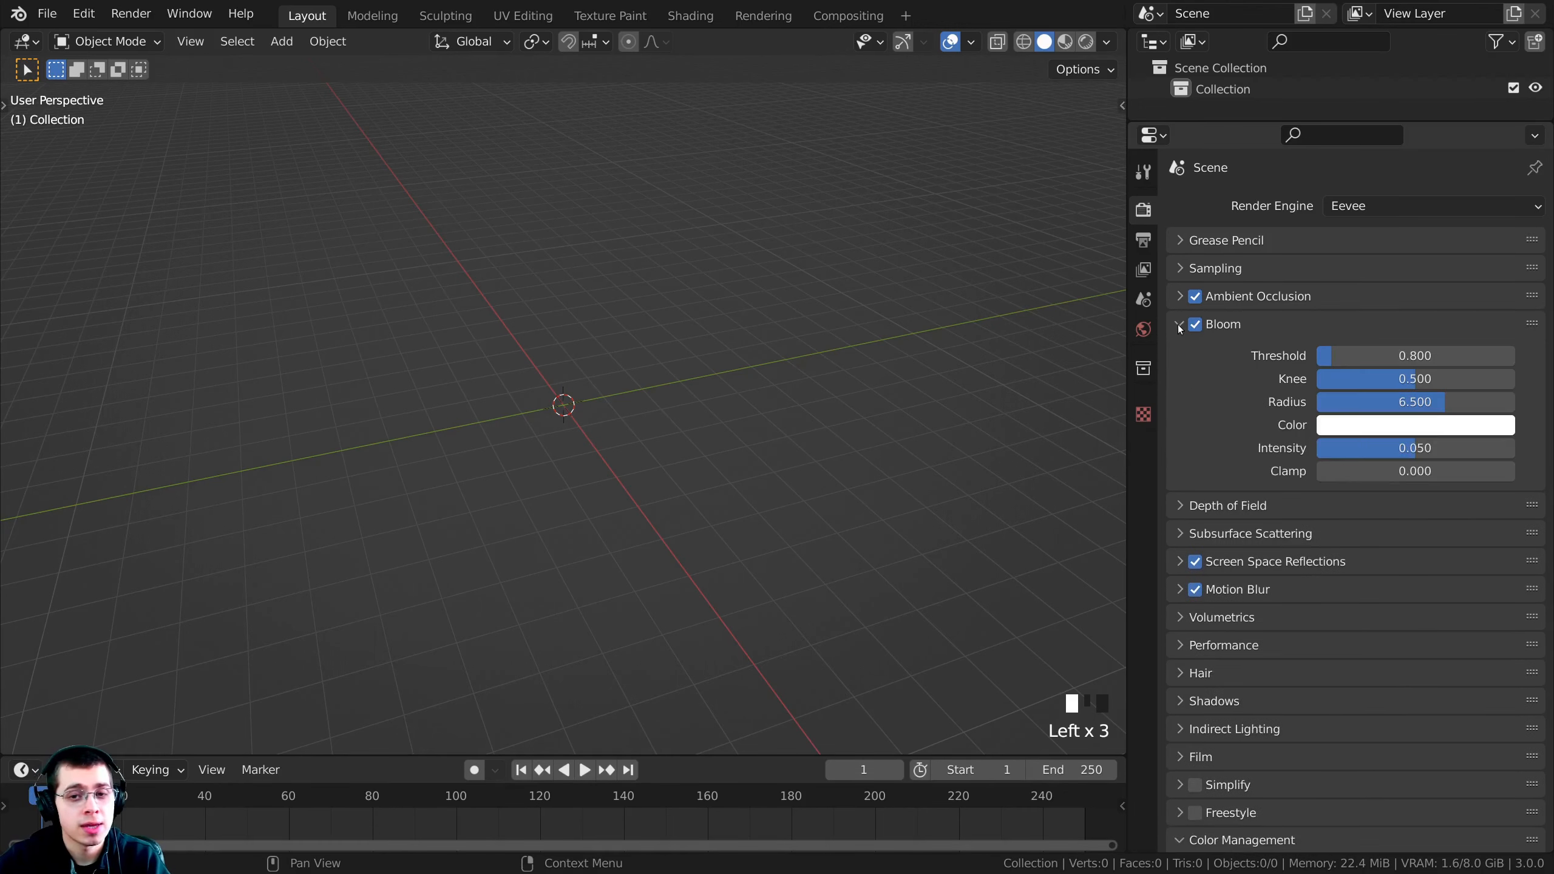
left_click(1180, 325)
left_click(1178, 408)
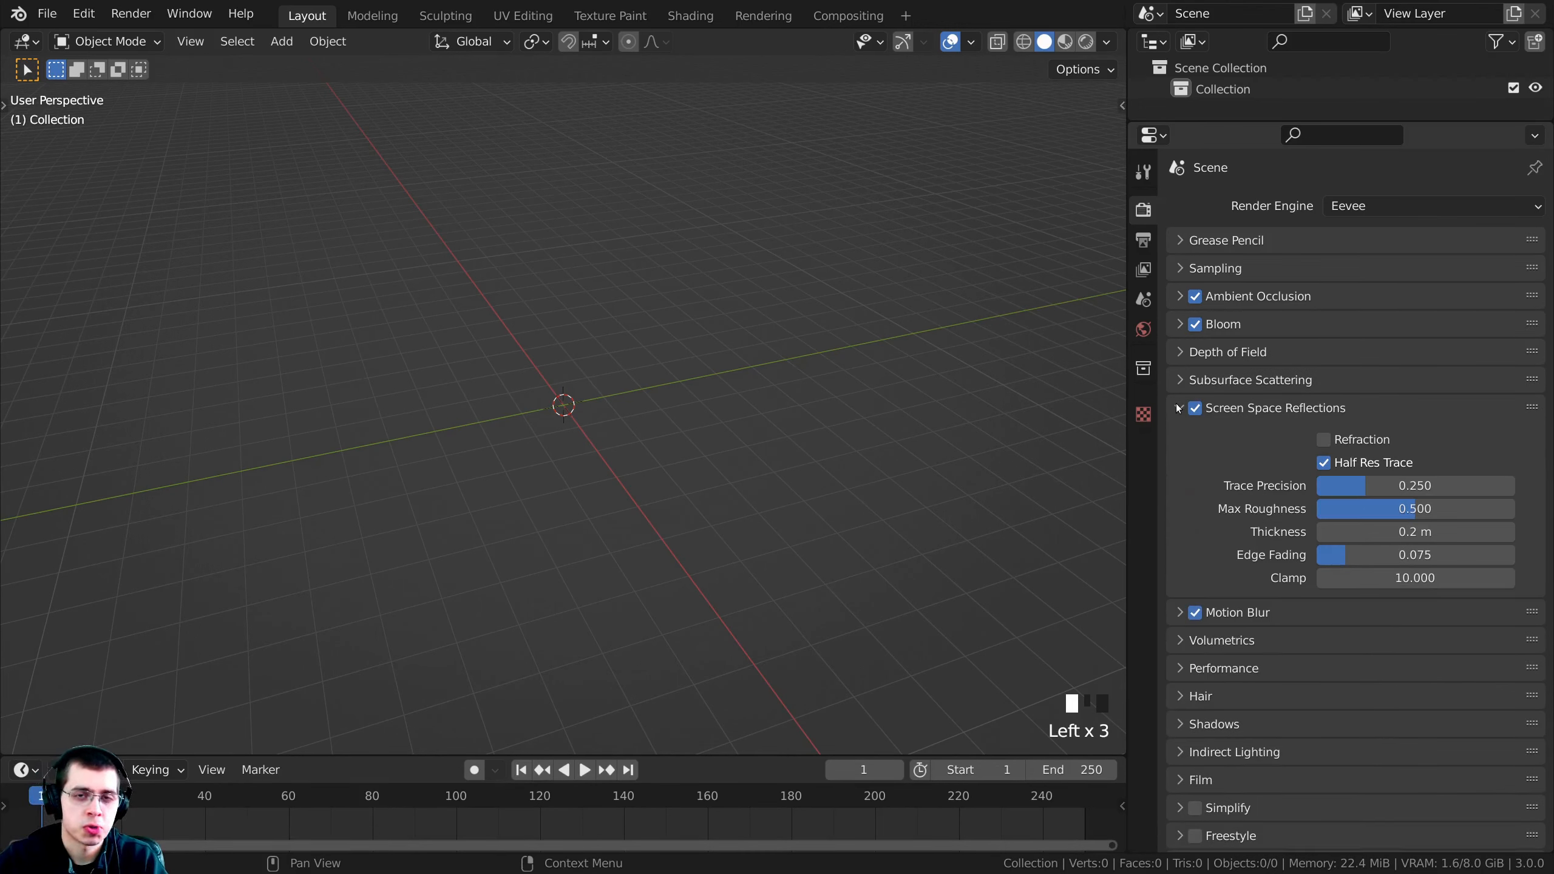
left_click(1178, 409)
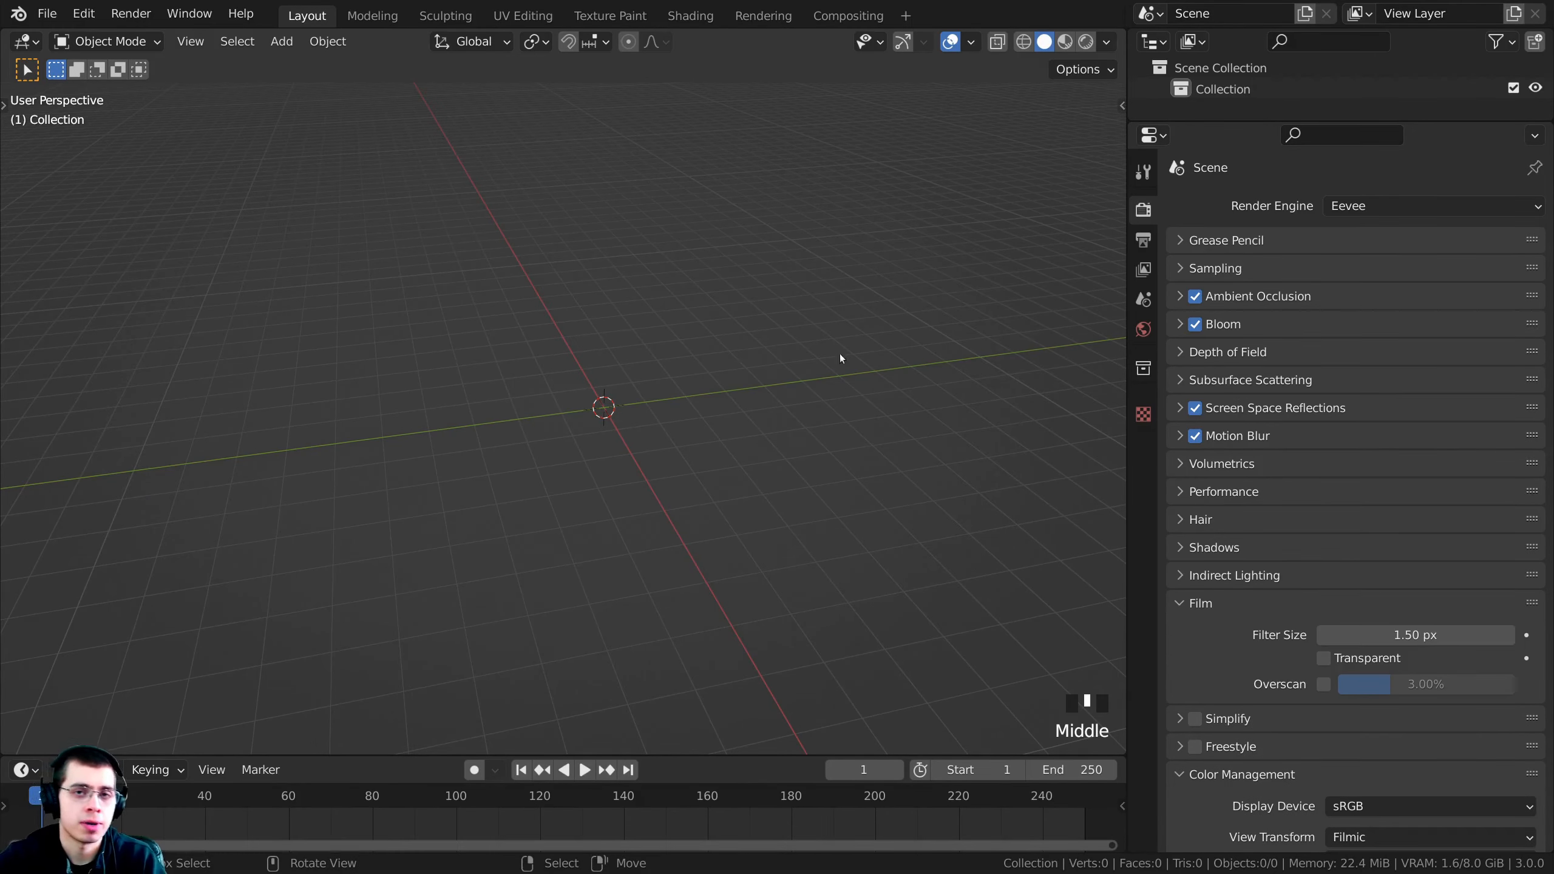
Step: Display the viewport with rendered shading and make the film background transparent
mouse_move(646, 326)
middle_mouse_down()
mouse_move(652, 358)
mouse_move(600, 443)
mouse_move(631, 489)
middle_mouse_up()
key("z")
middle_click(720, 257)
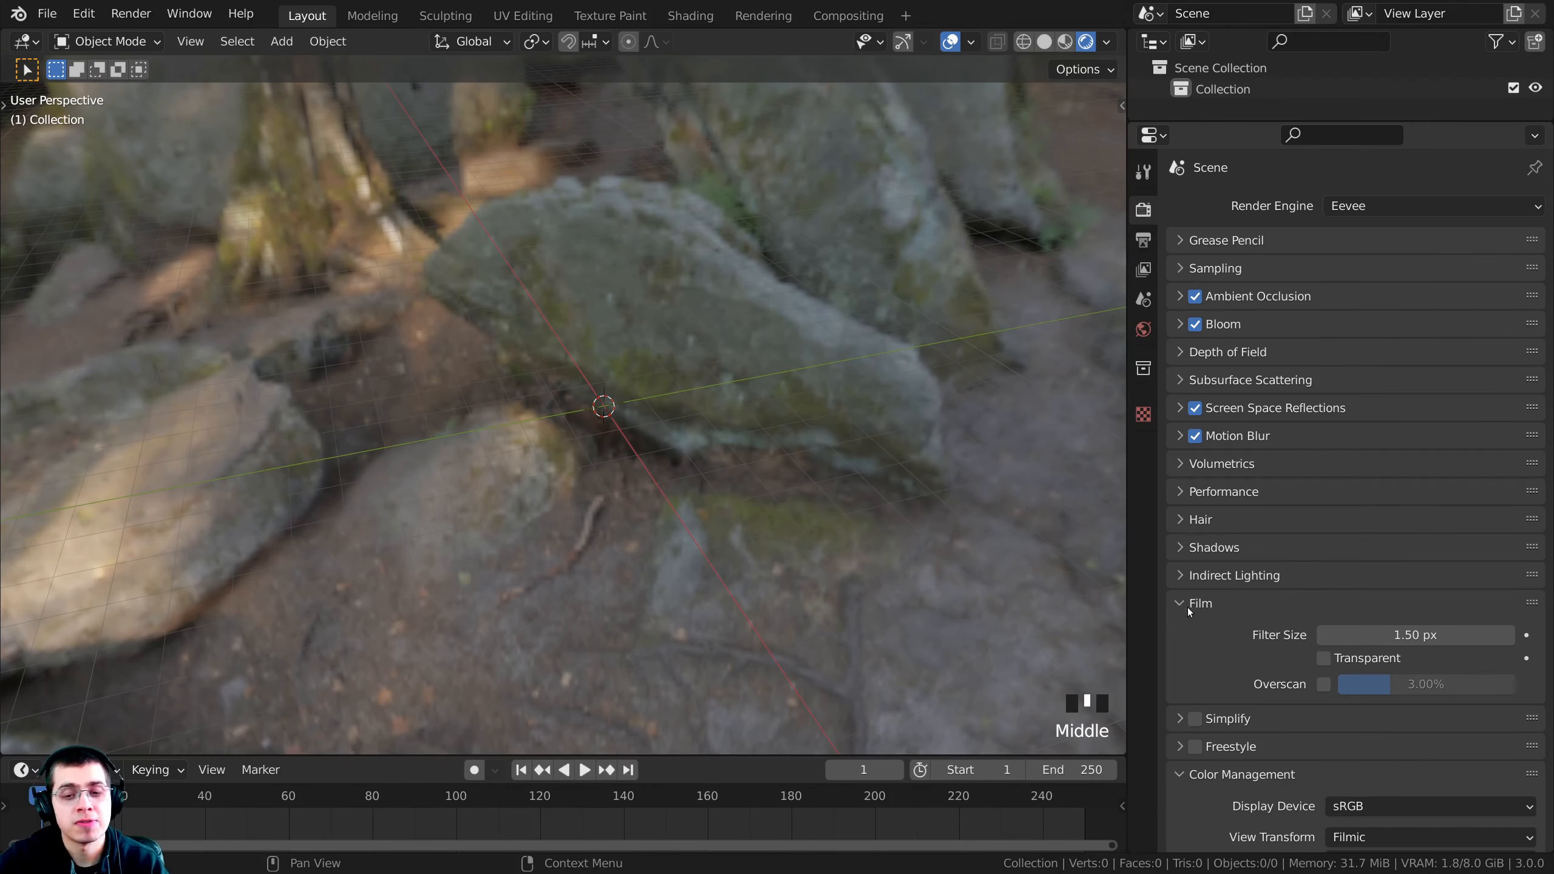
left_click(1322, 658)
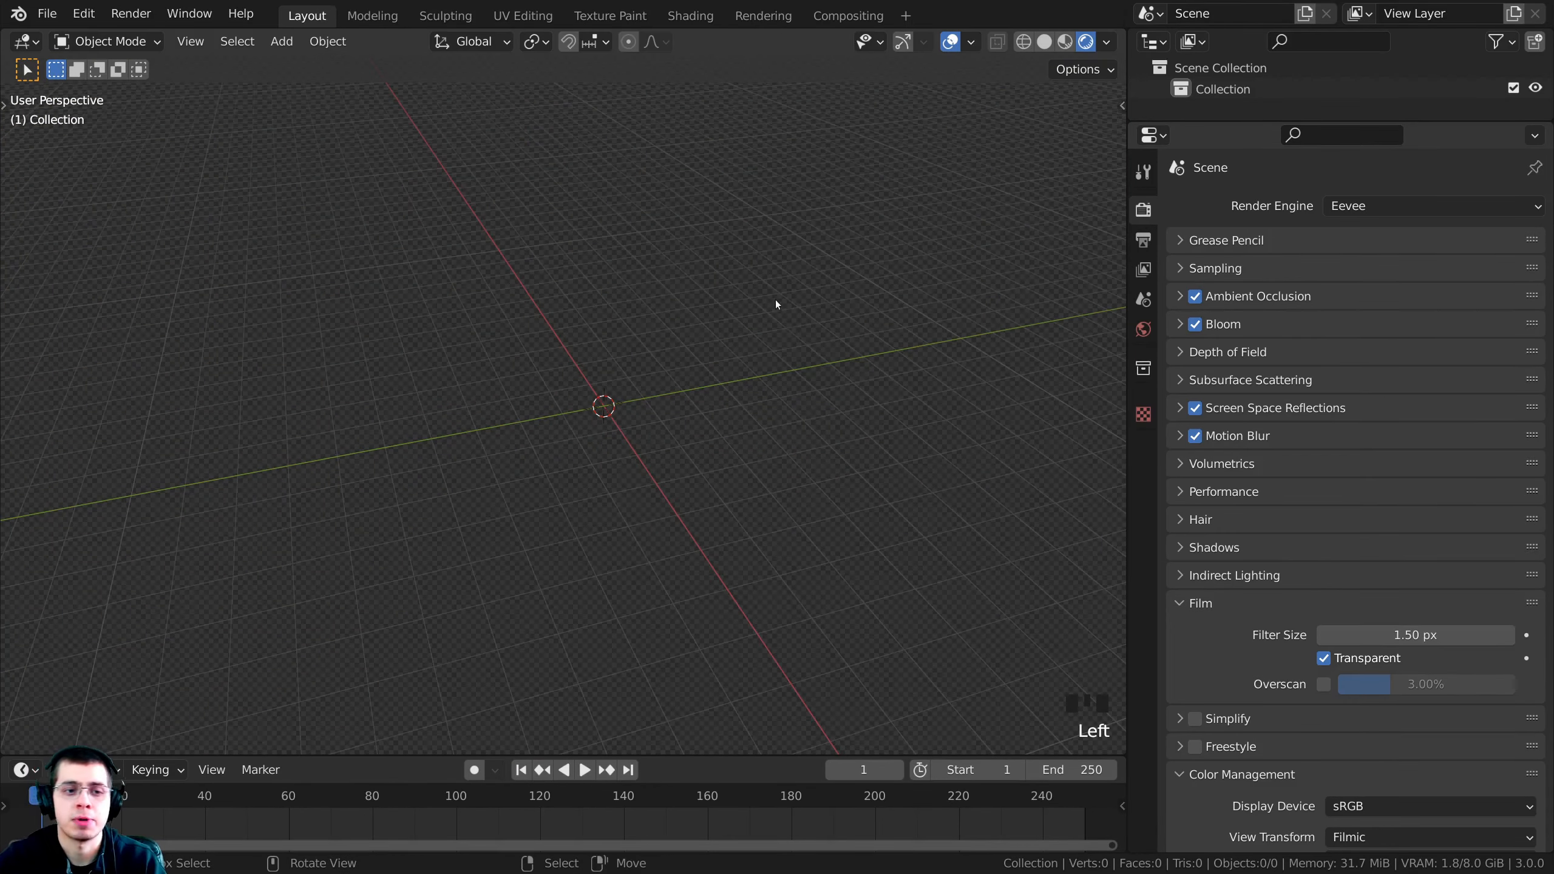
middle_click_drag(776, 302, 507, 253)
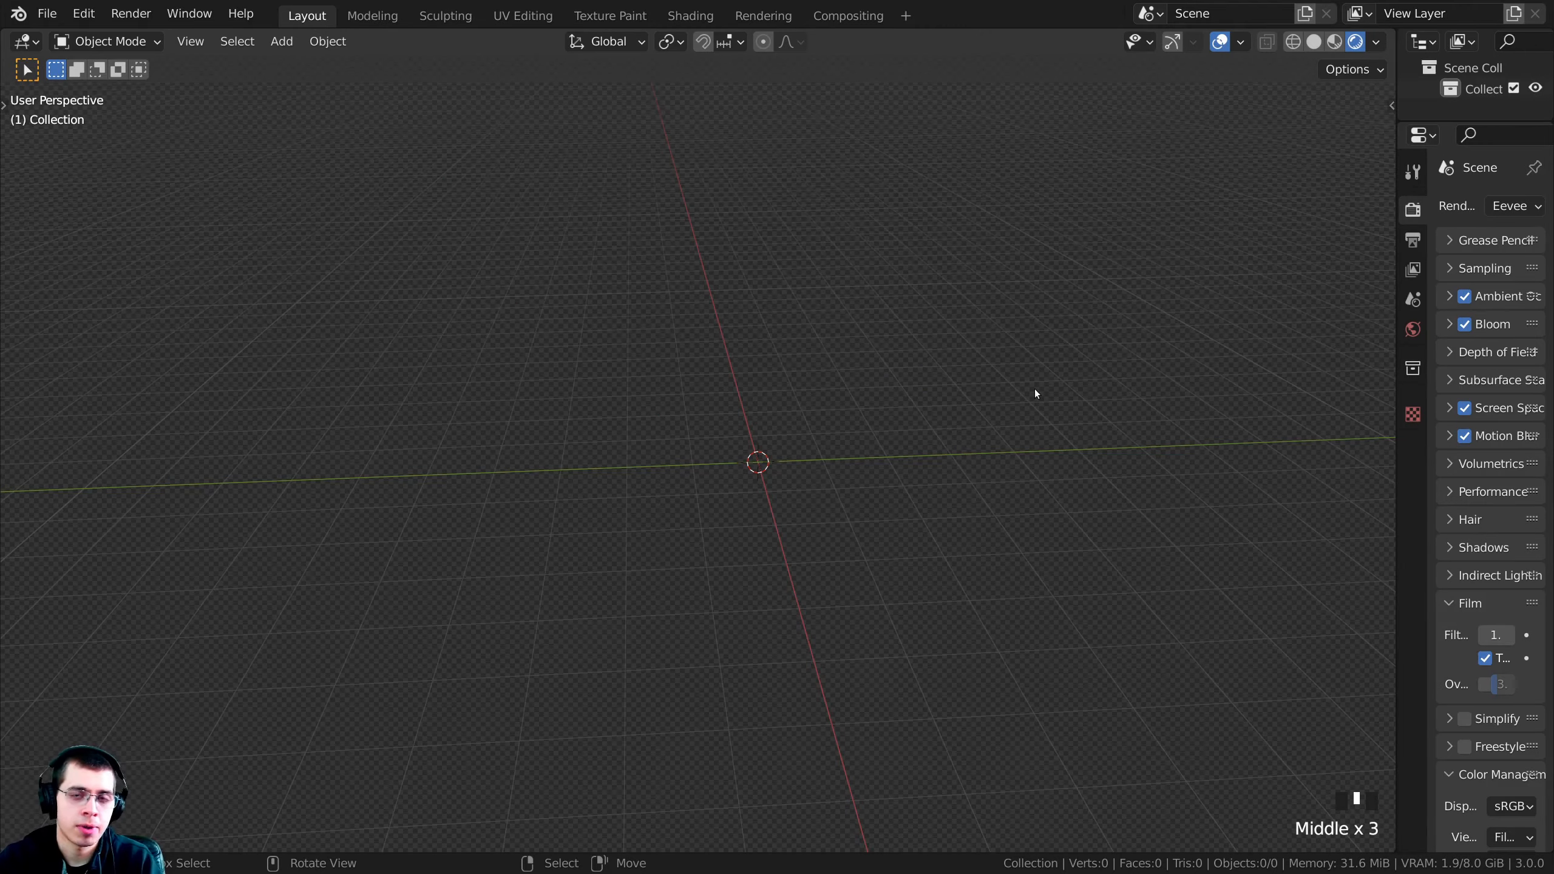
middle_click_drag(1034, 389, 934, 392, "shift")
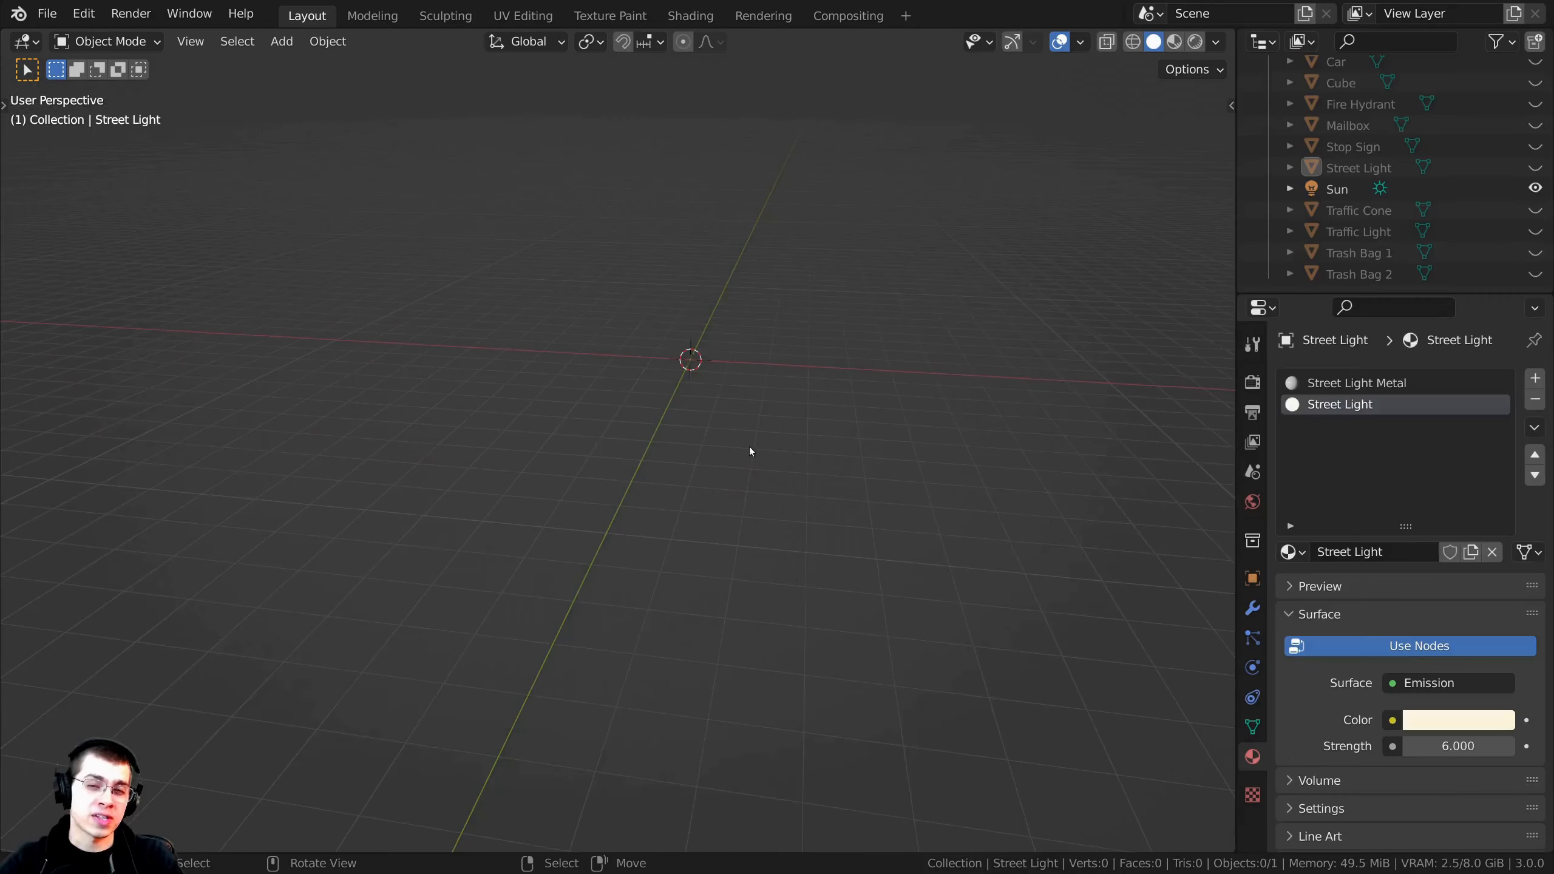
Step: Add a cube mesh at the origin and scale it up about 2.8 times in Edit Mode
middle_click_drag(750, 447, 739, 372)
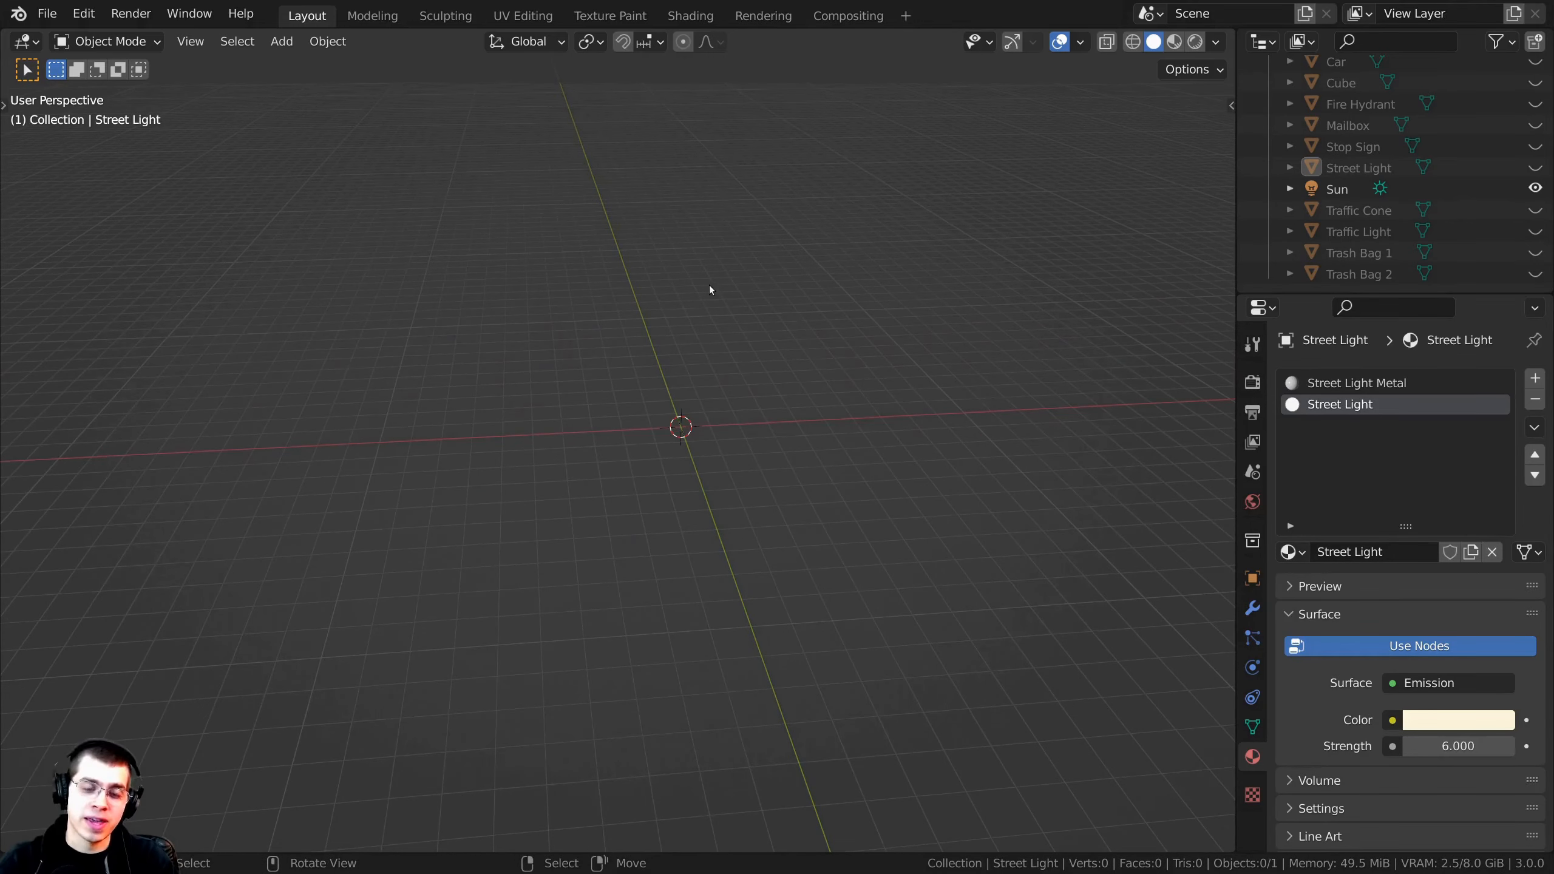
key("shift+a")
mouse_move(680, 248)
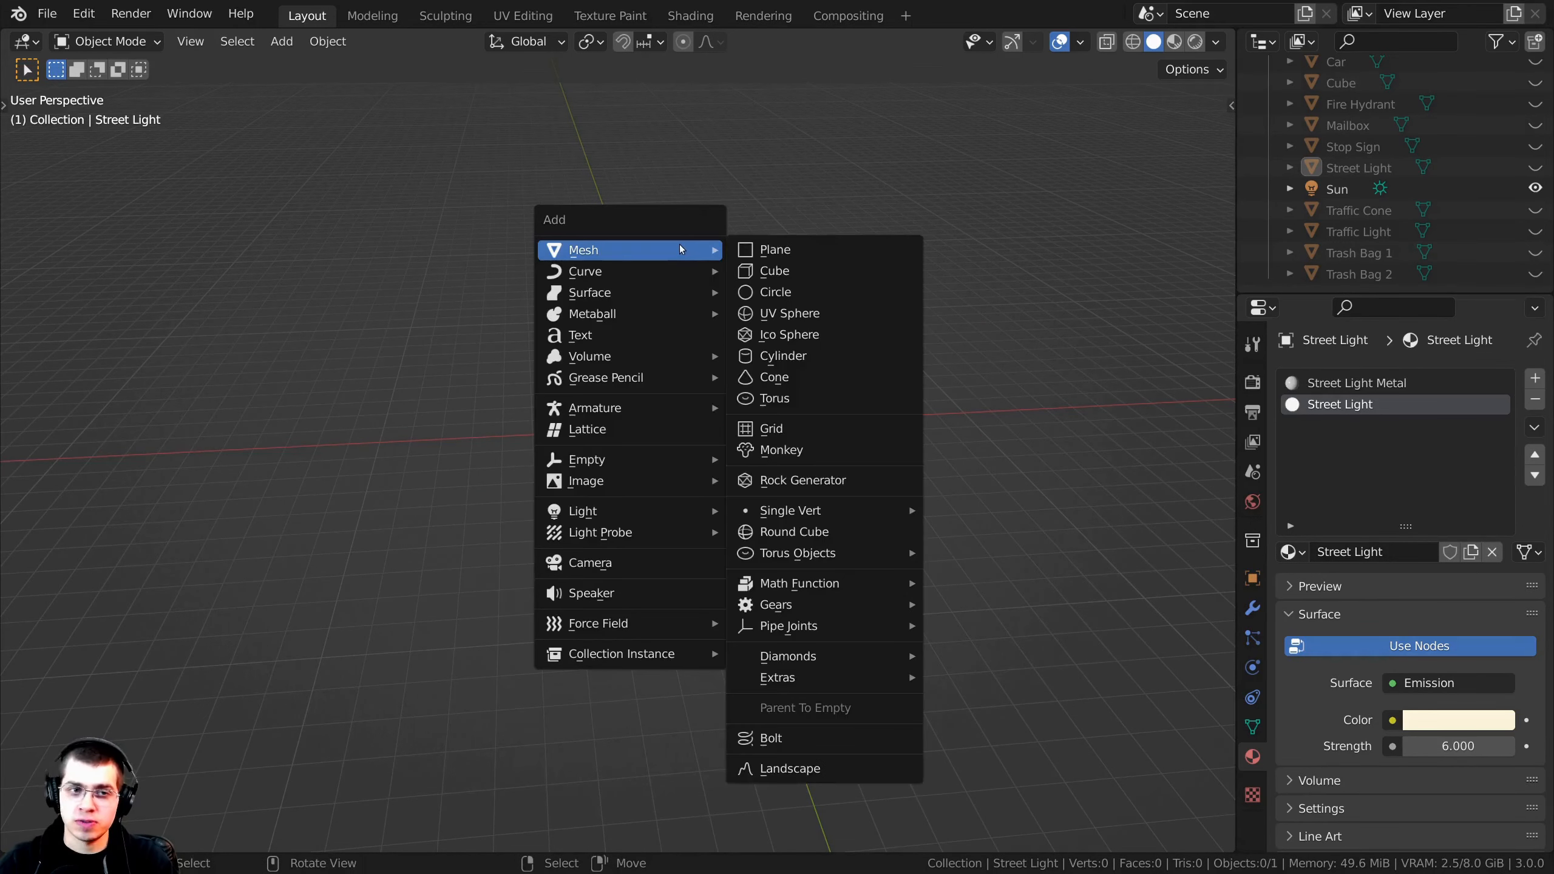
left_click(792, 274)
key("Tab")
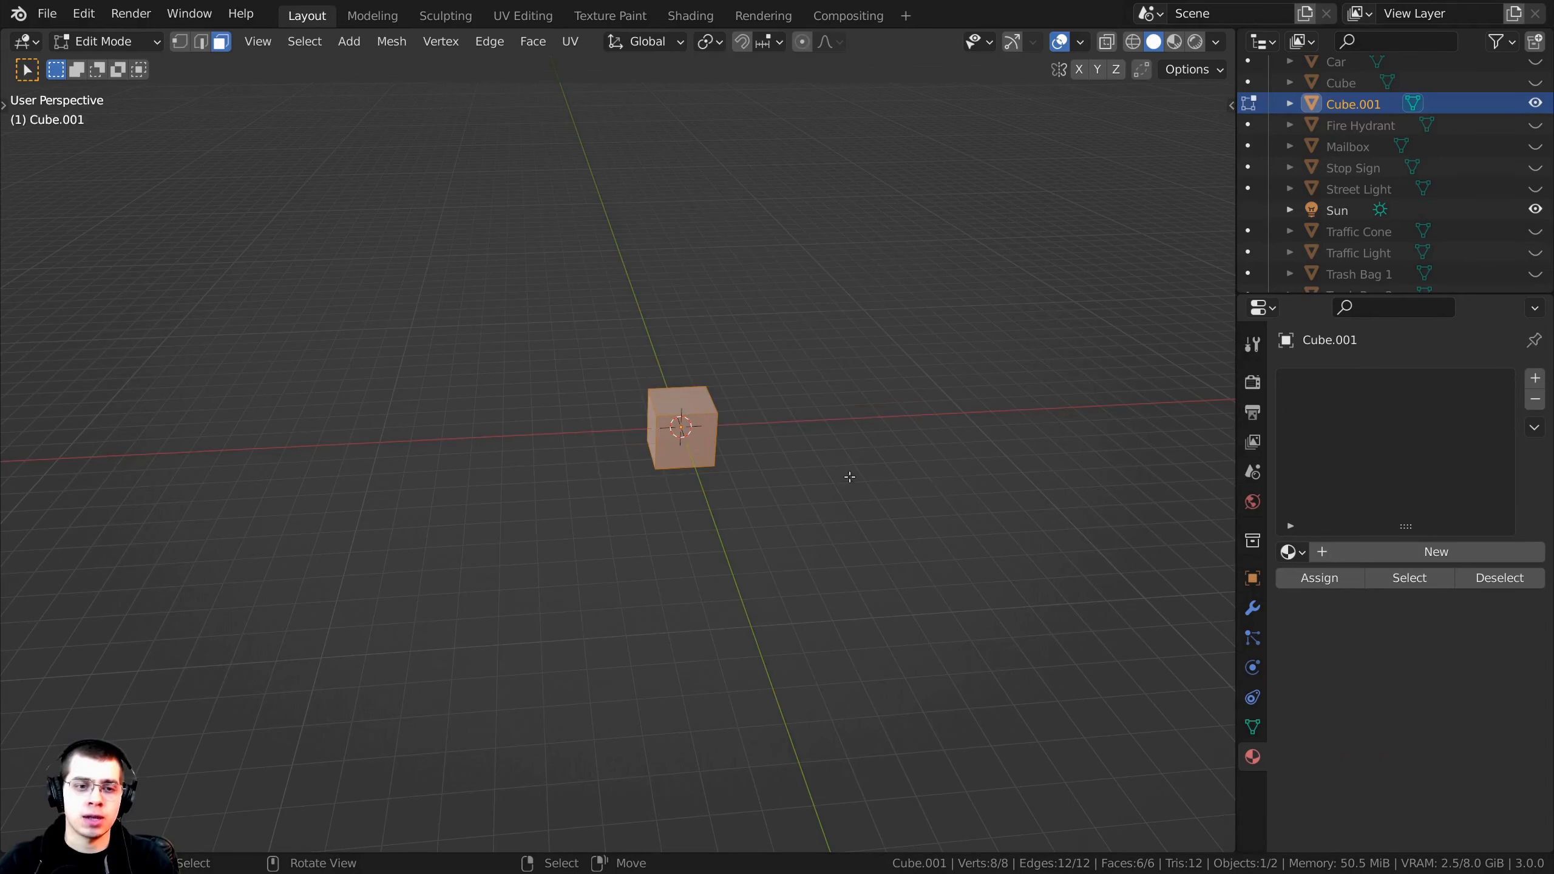
middle_click_drag(849, 477, 758, 452)
key("s")
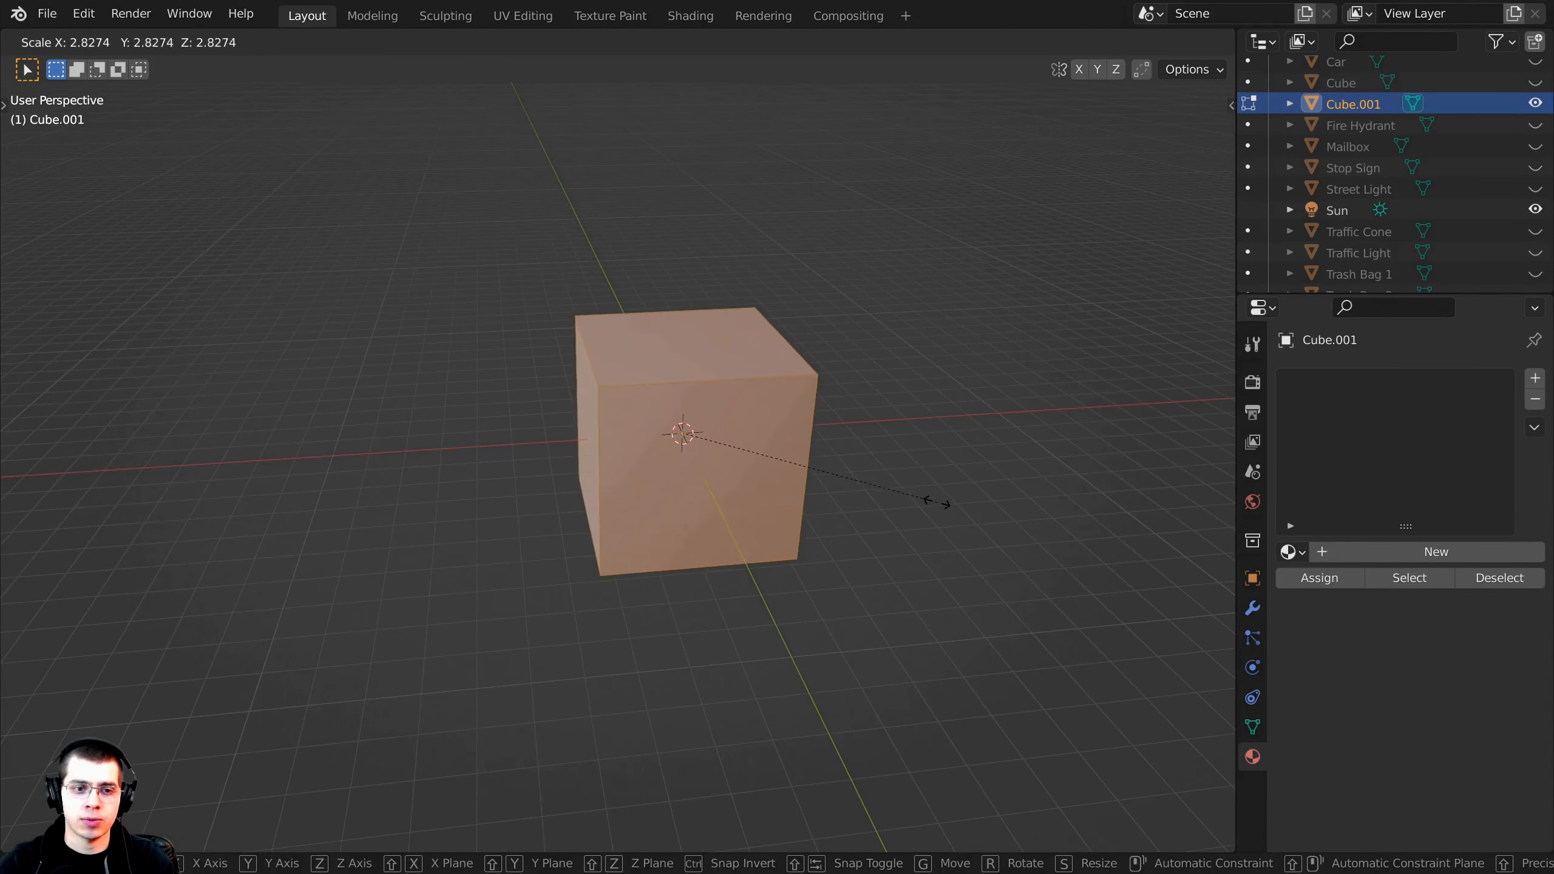
left_click(951, 504)
Step: Raise the cube's geometry about 3.1 m along the Z axis so its base rests on the ground grid
middle_click_drag(951, 503, 864, 618)
key("g")
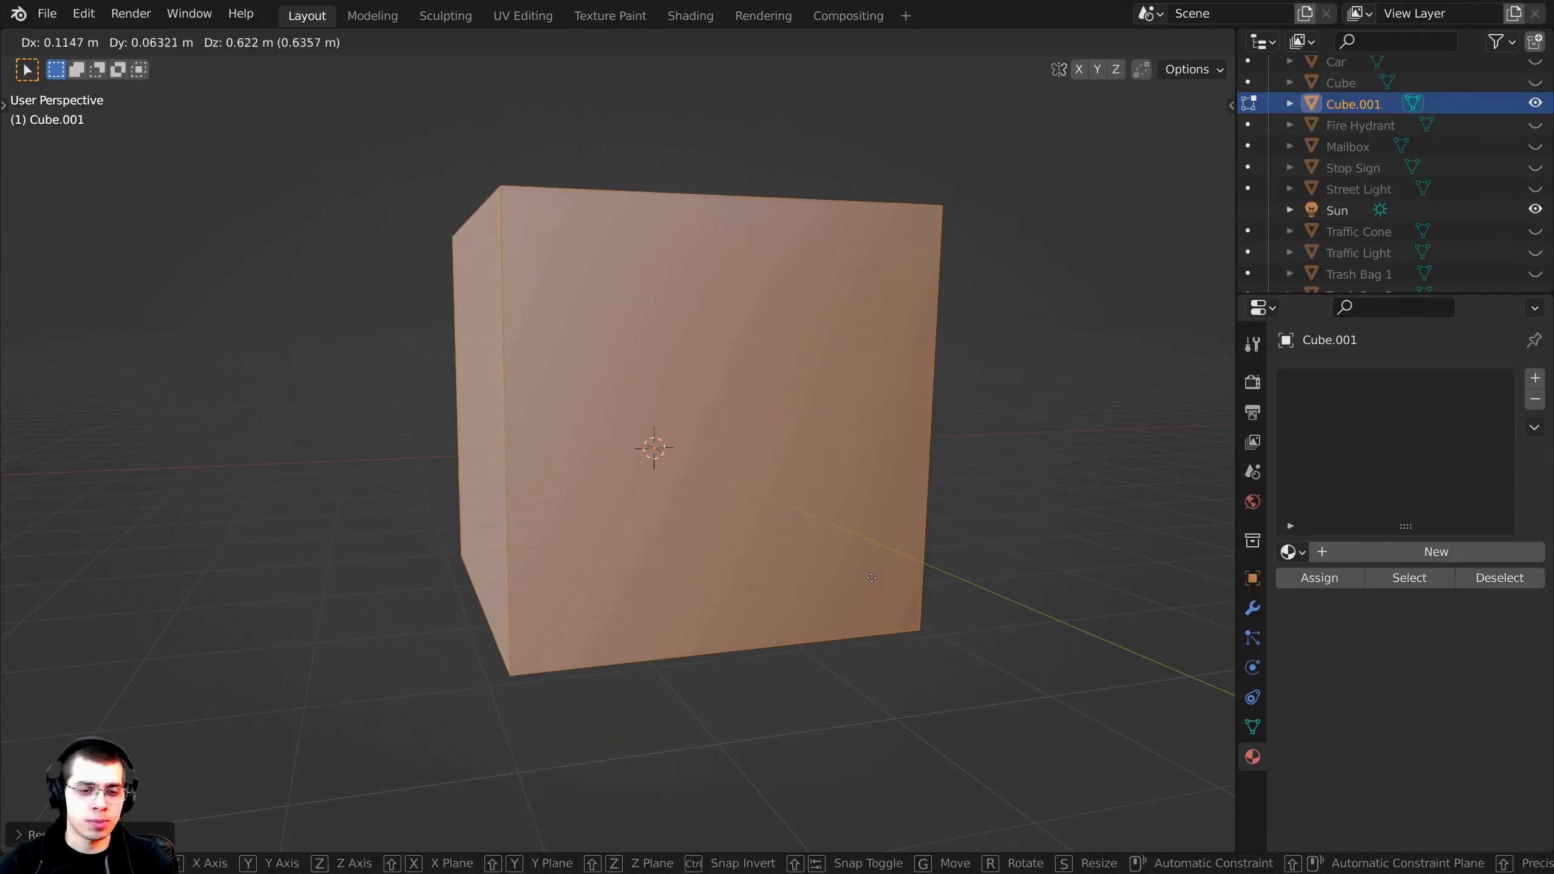
key("z")
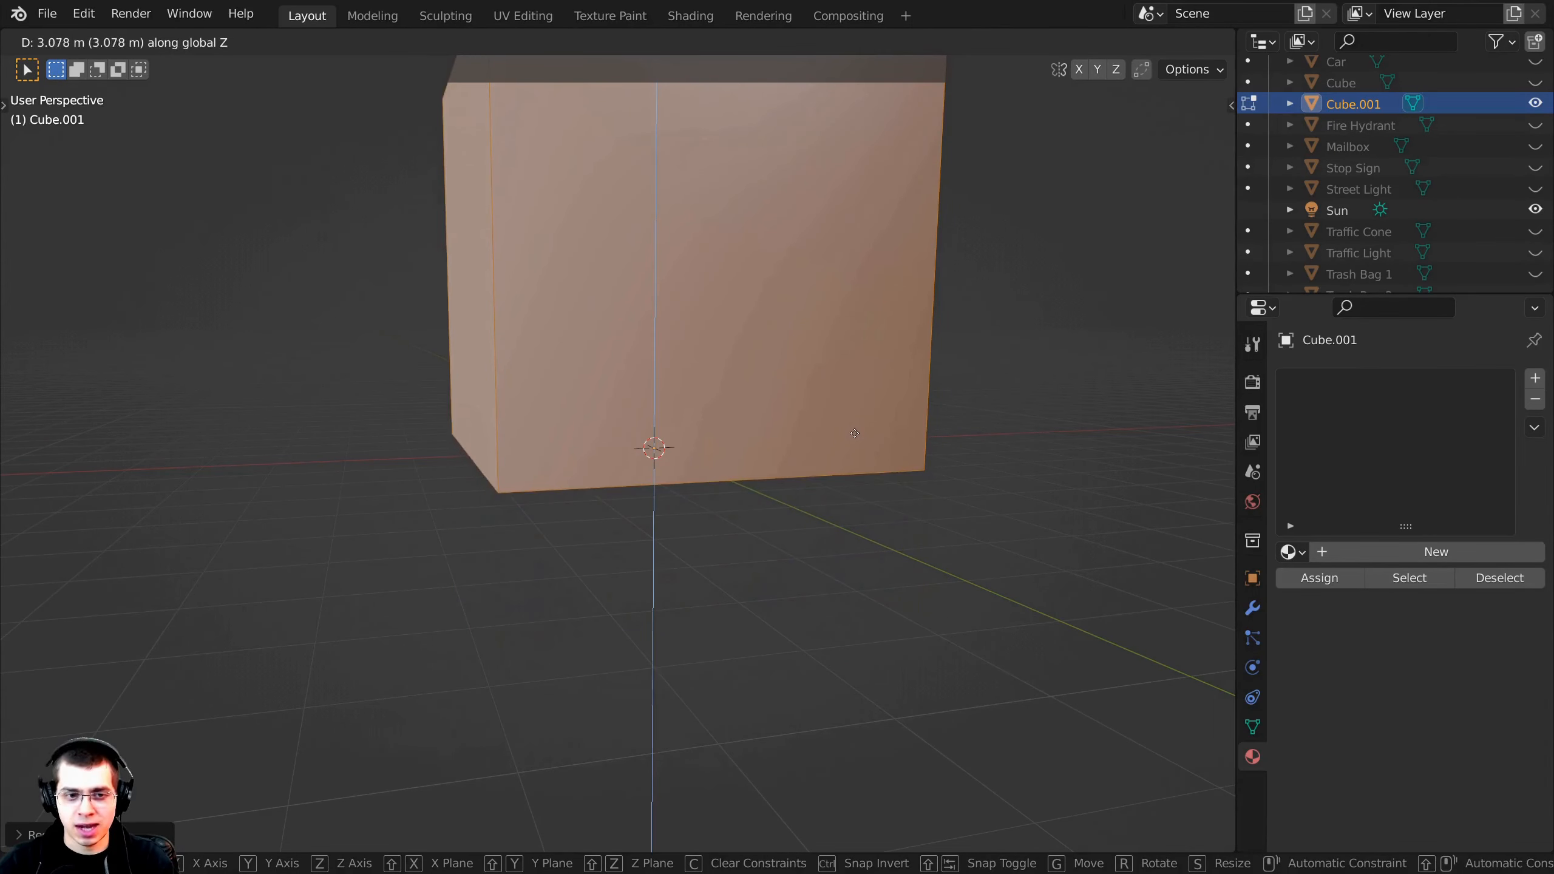
left_click(639, 430)
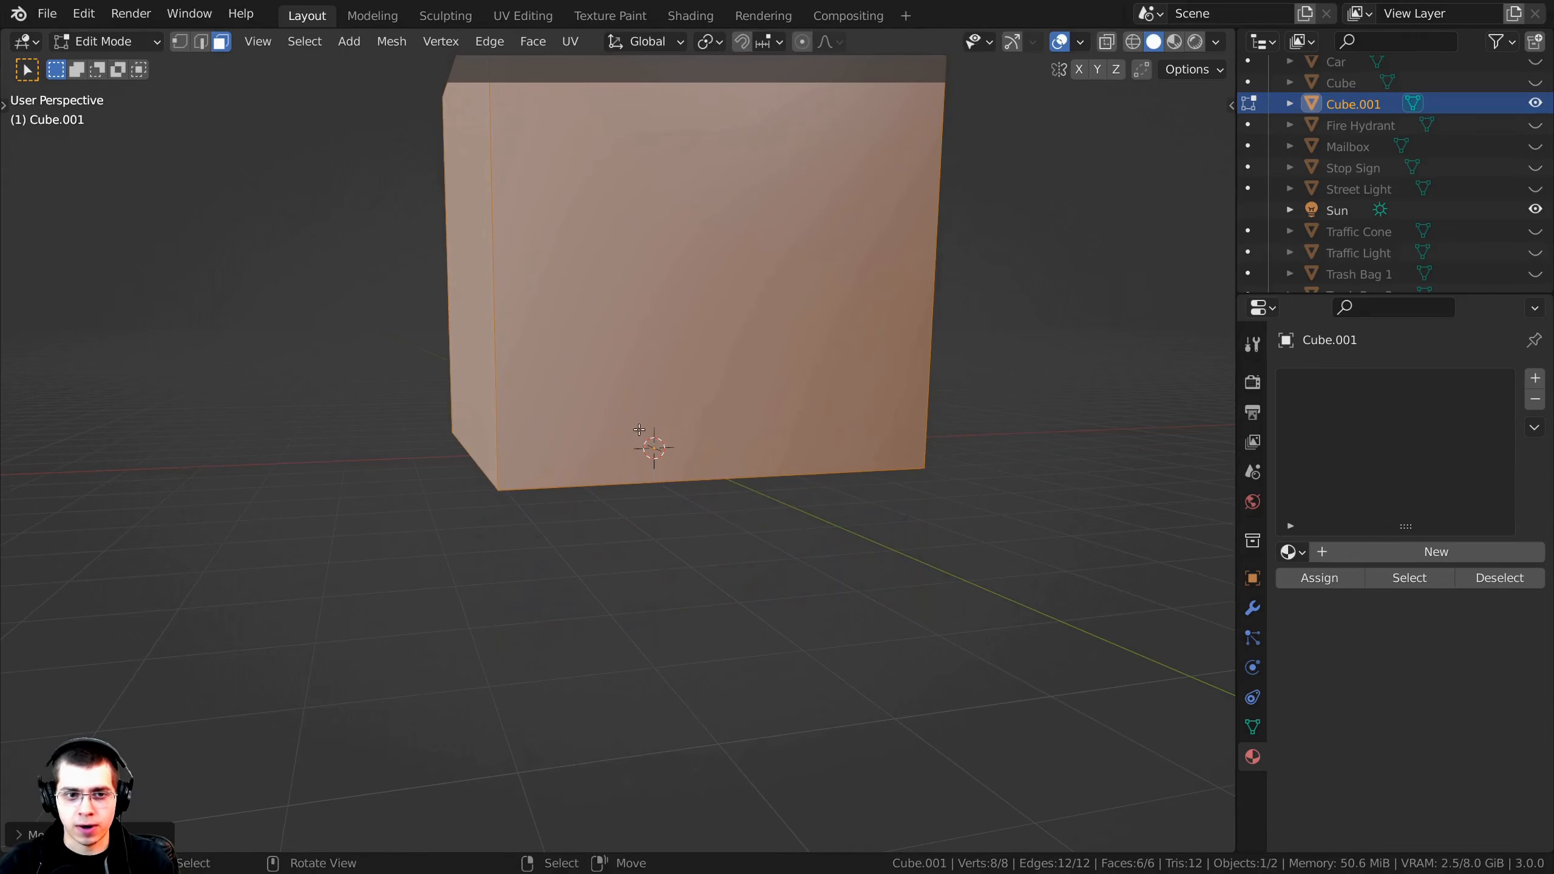
Step: Delete the bottom face of the cube
middle_click_drag(640, 430, 510, 212)
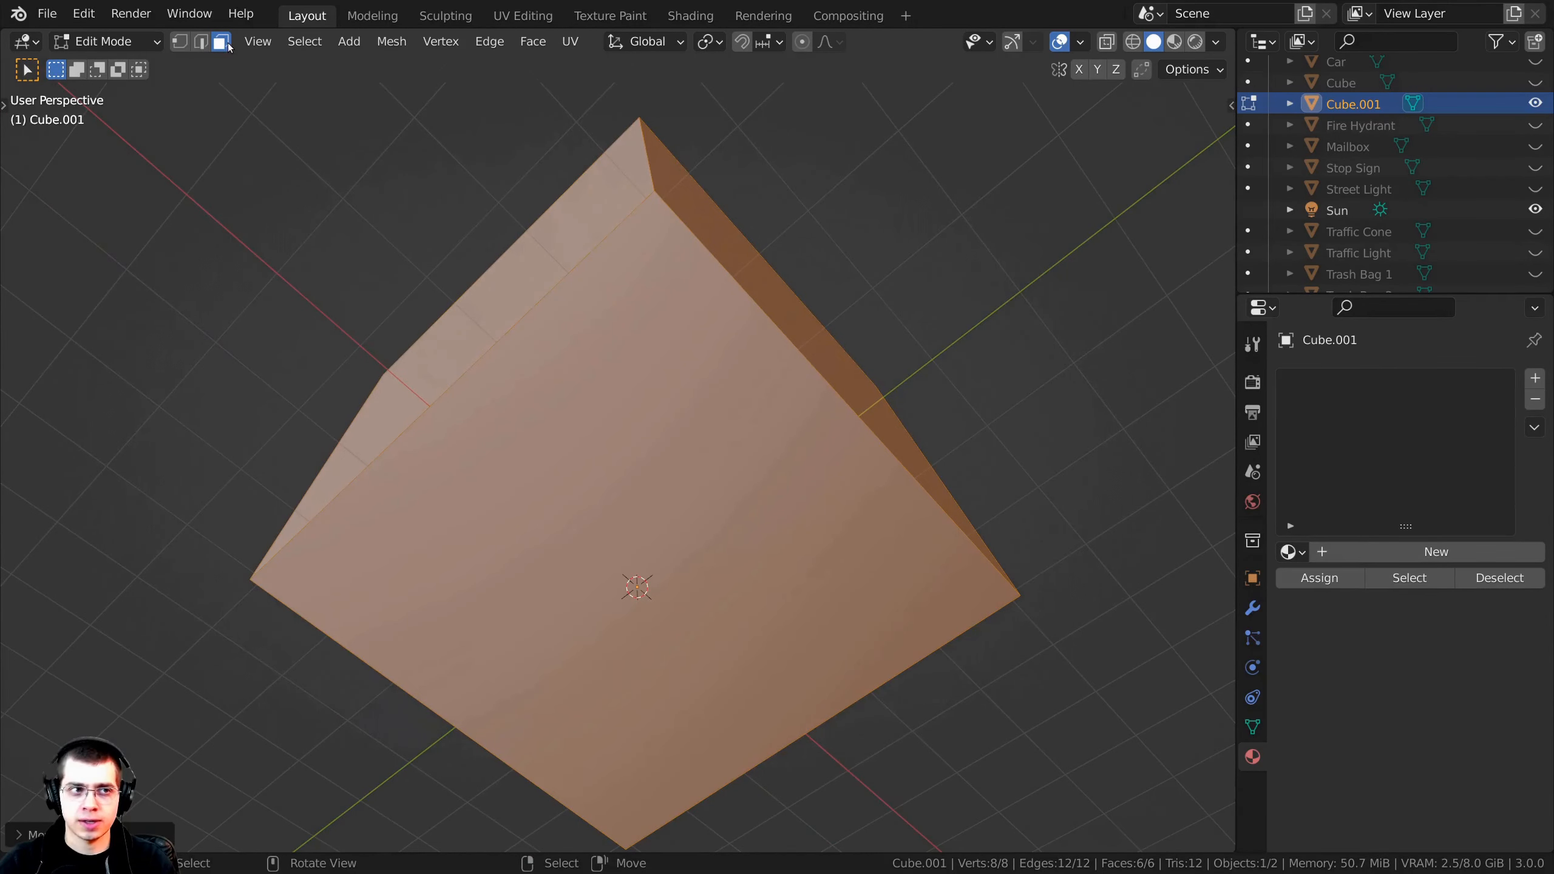
left_click(805, 442)
middle_click_drag(724, 227, 670, 357)
key("x")
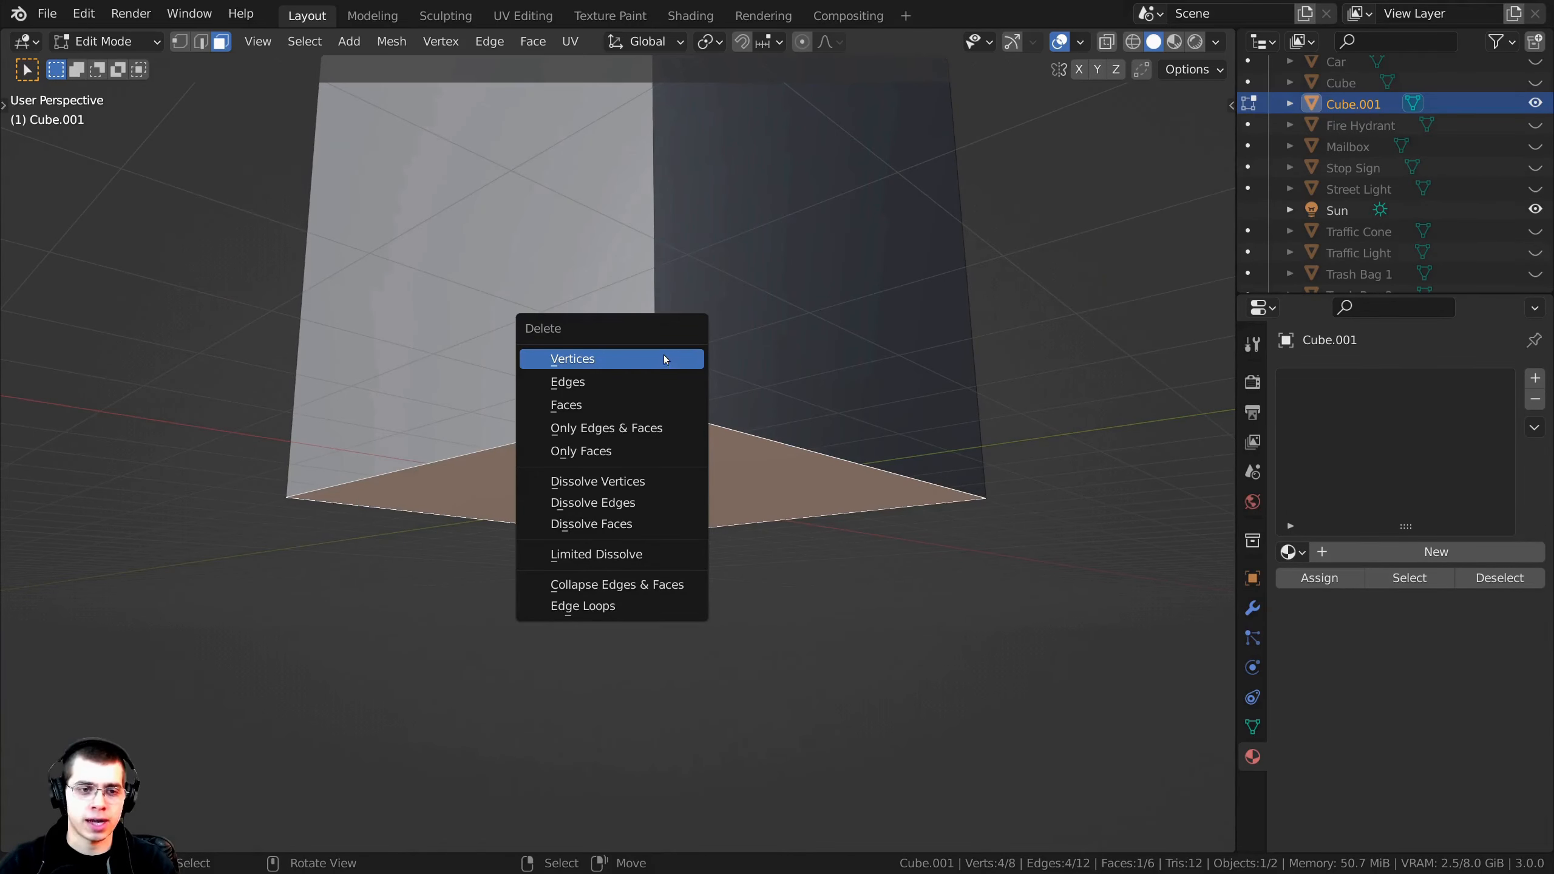
left_click(569, 405)
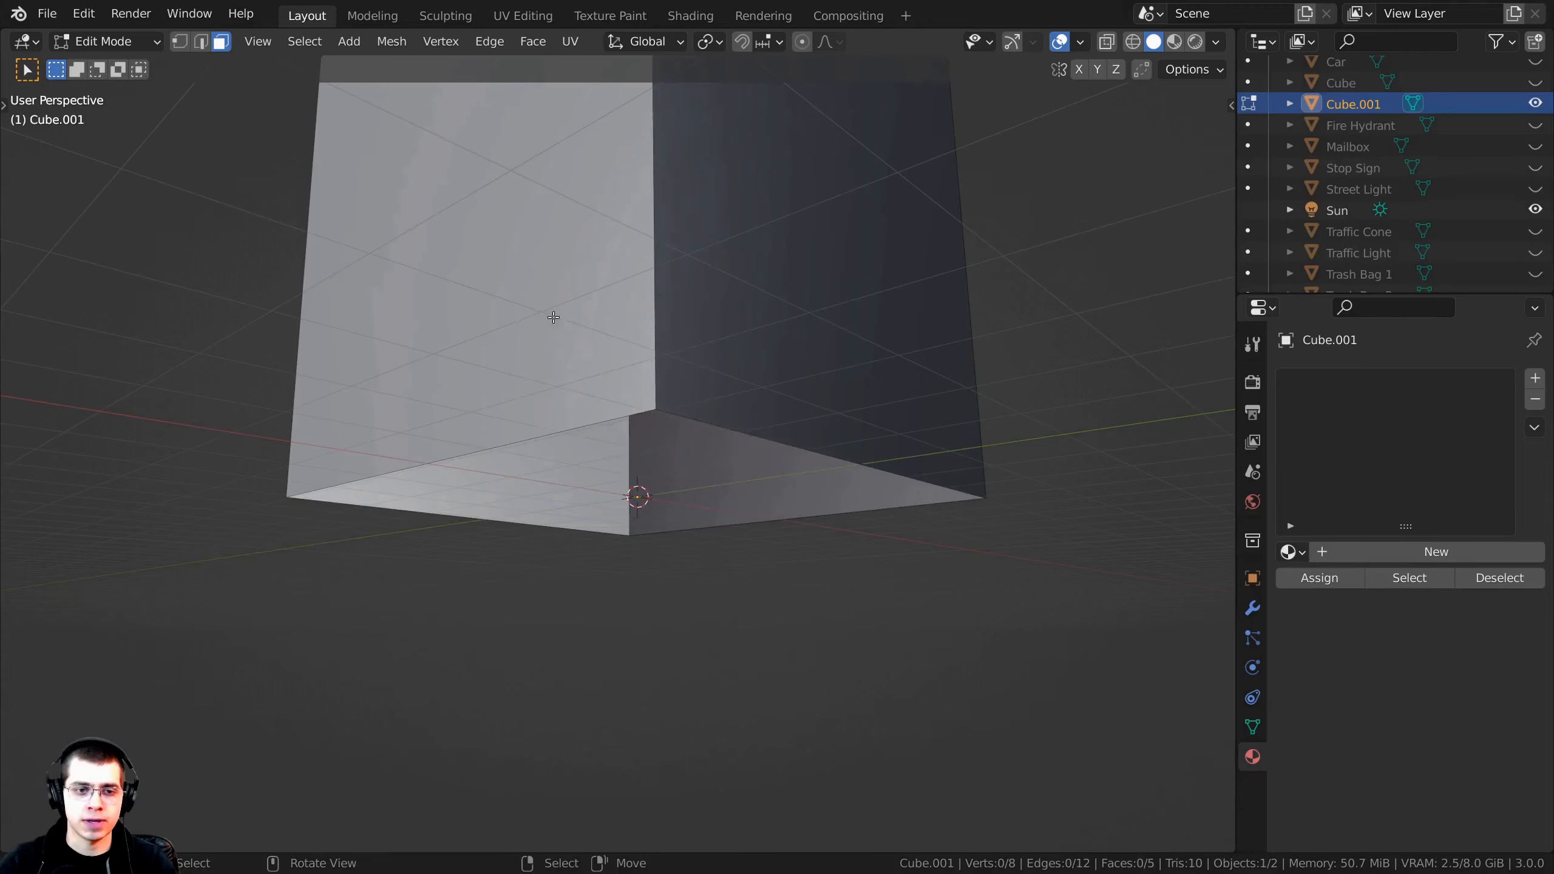
Step: Extrude the open bottom edge loop in place and scale it outward about 1.06 times to form a rim
middle_click_drag(548, 319, 698, 530)
left_click(182, 48)
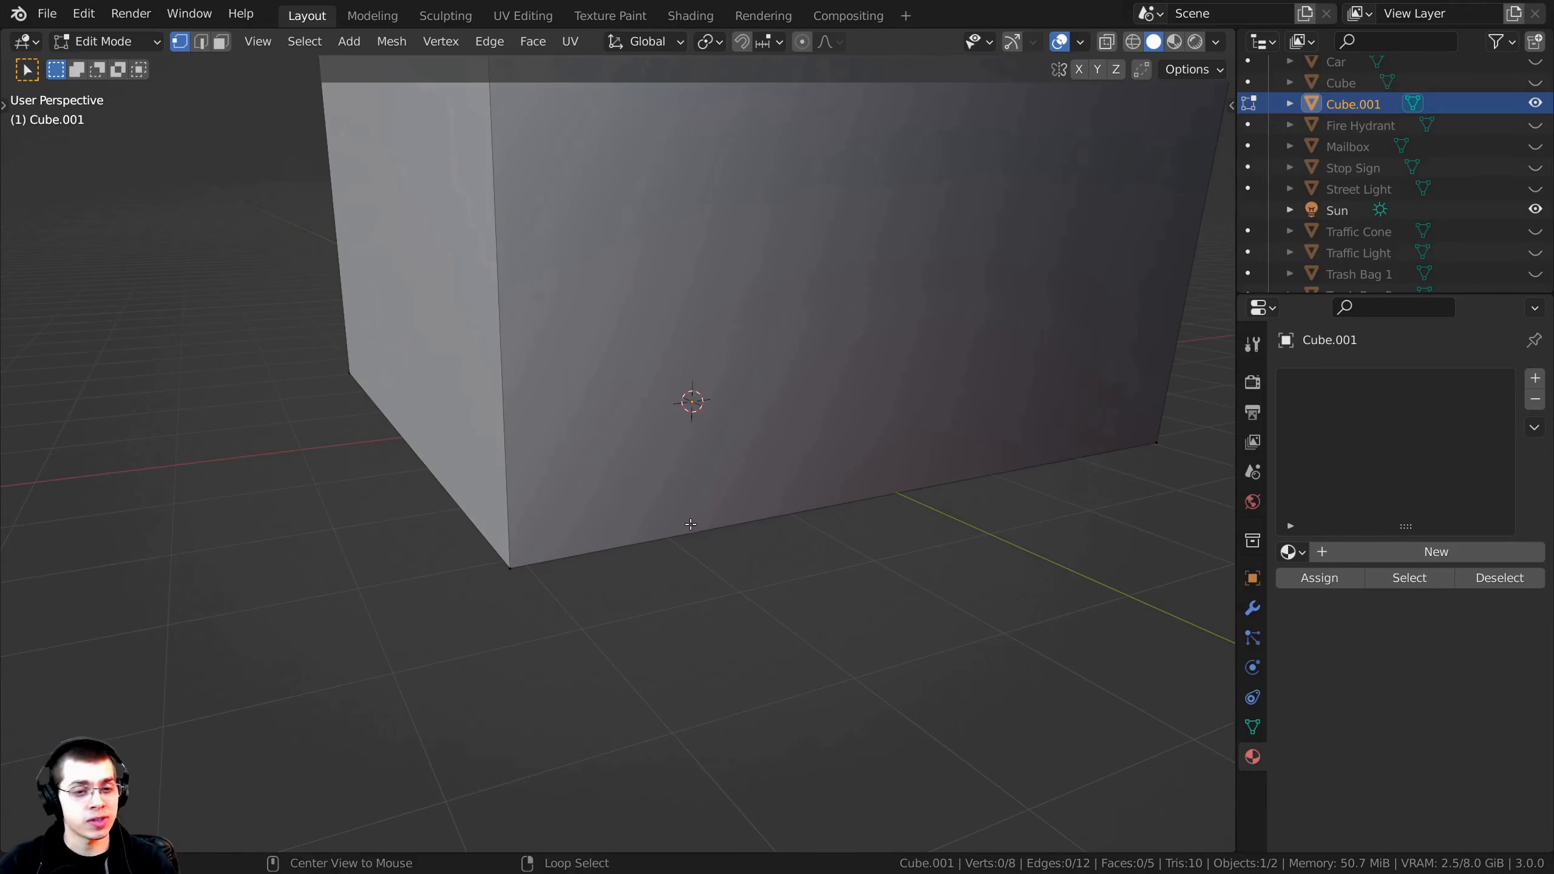
left_click(709, 526, "alt")
middle_click_drag(704, 428, 927, 384)
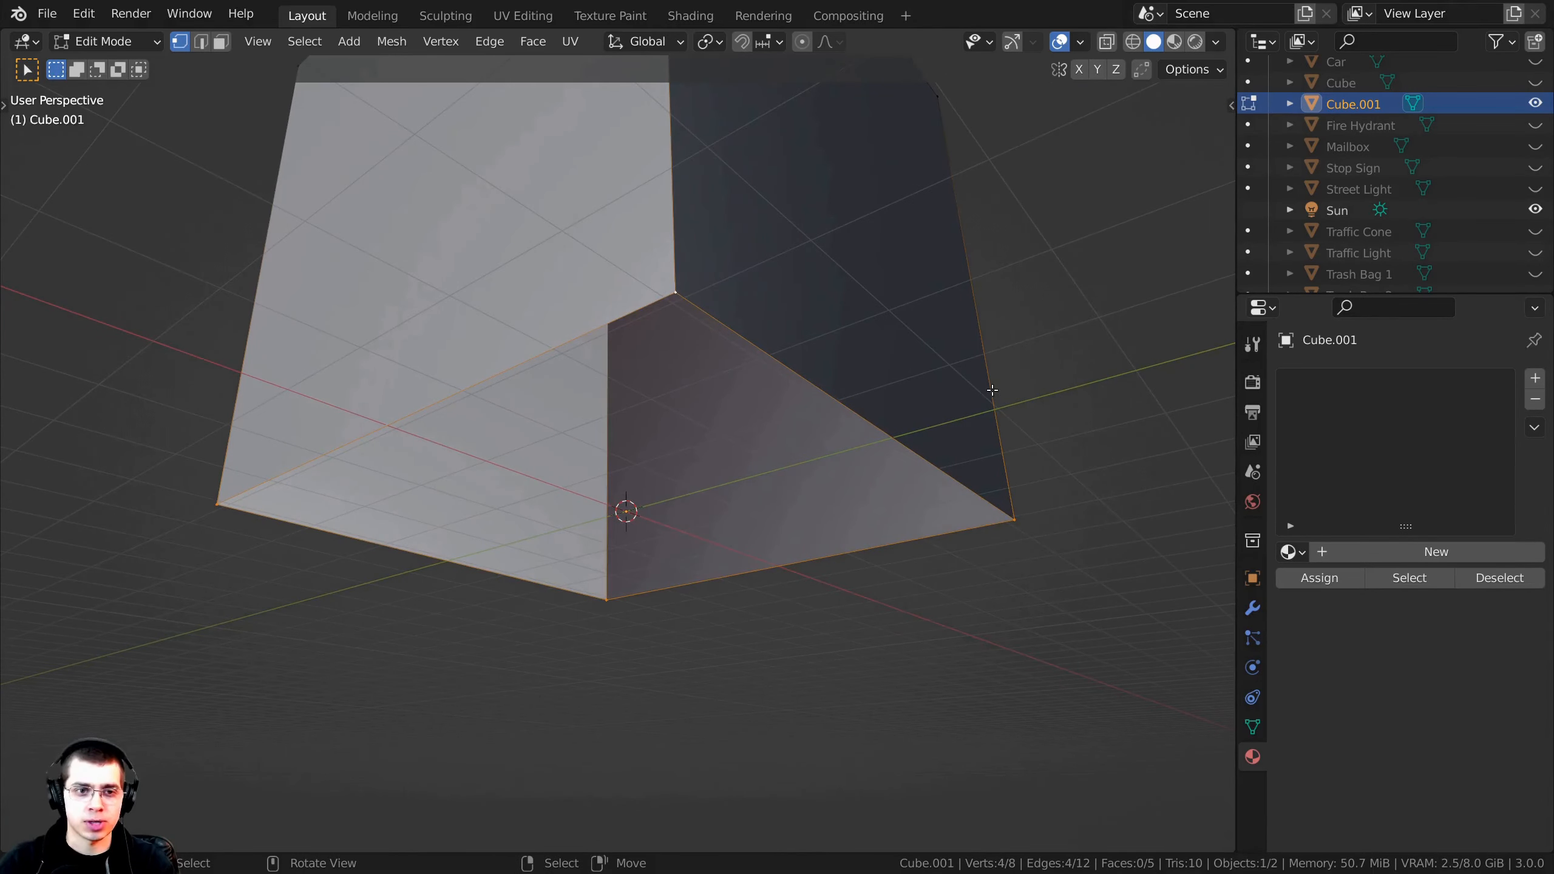
key("e")
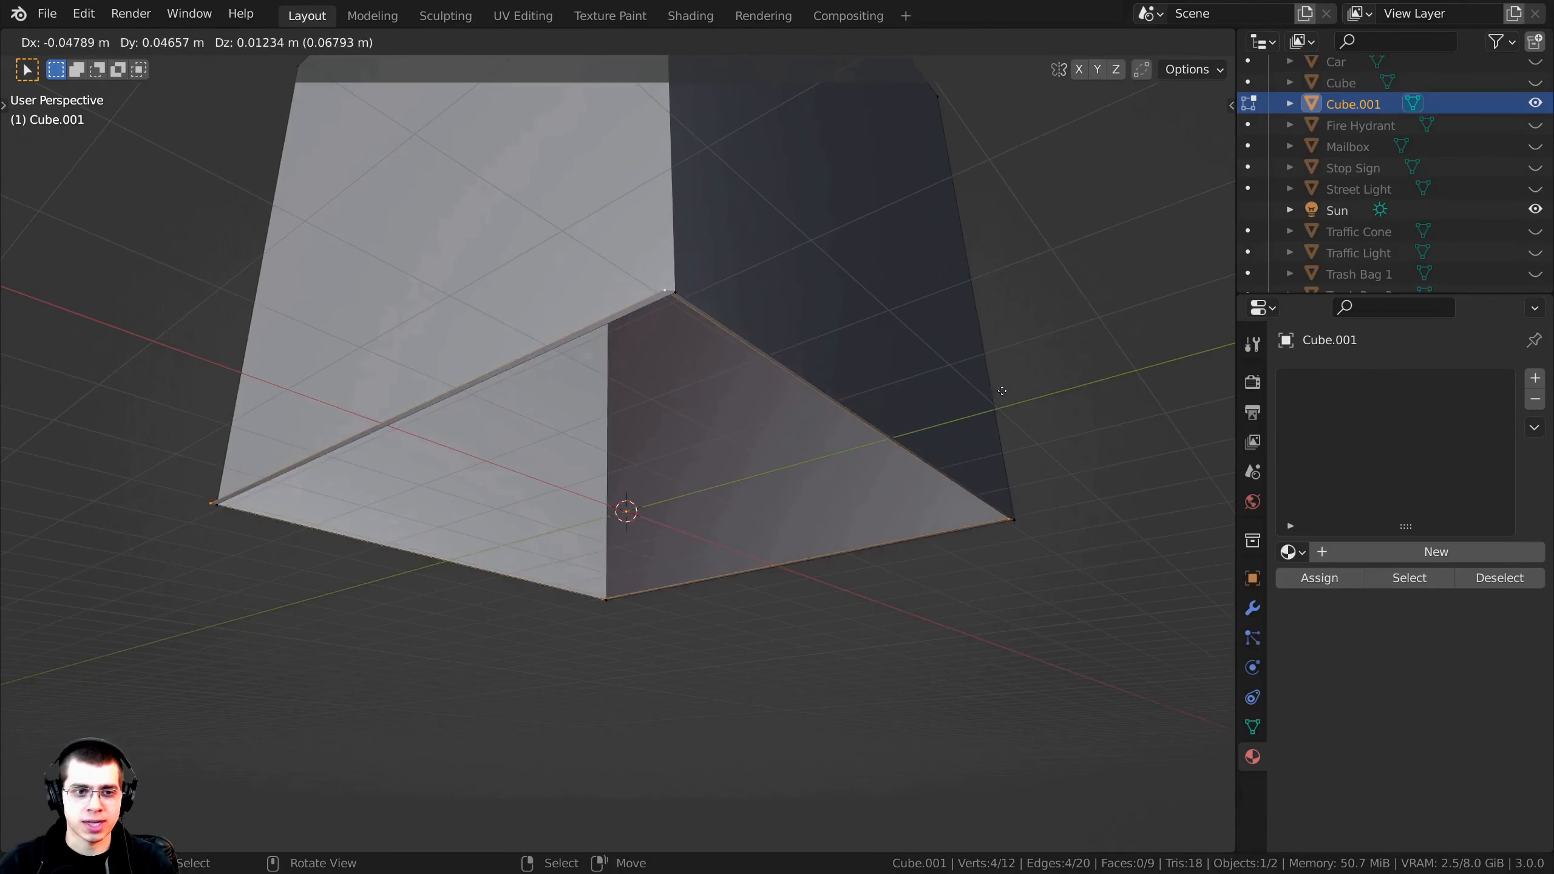
right_click(1002, 390)
key("s")
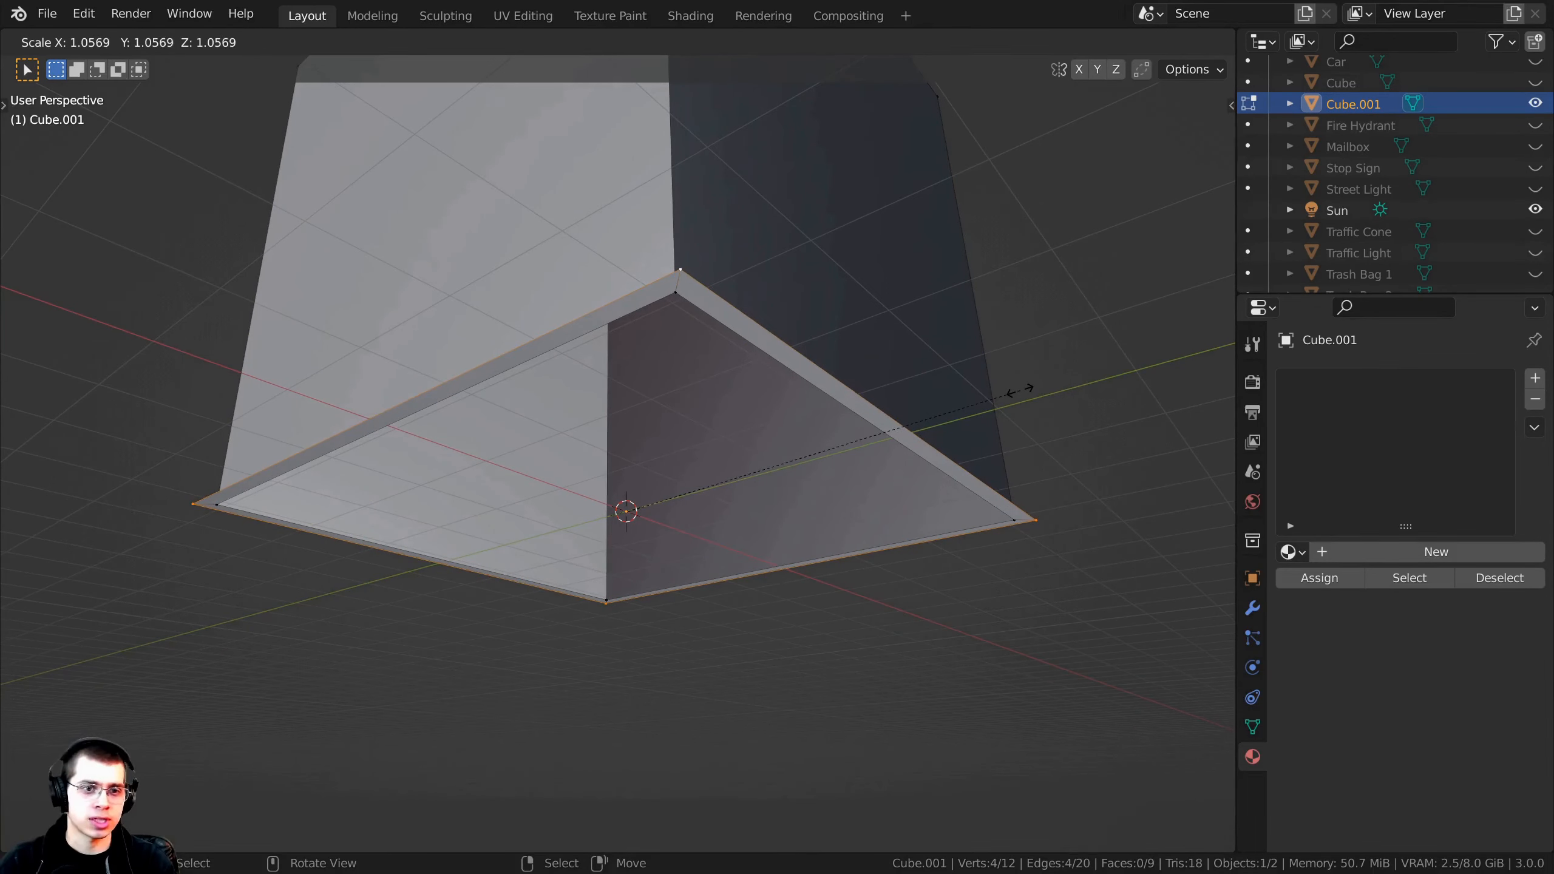
left_click(1020, 390)
Step: Extrude the outer rim edges about 0.2 m straight down along the Z axis to give the base trim thickness
middle_click_drag(1021, 390, 966, 382)
middle_click_drag(967, 373, 809, 407)
key("e")
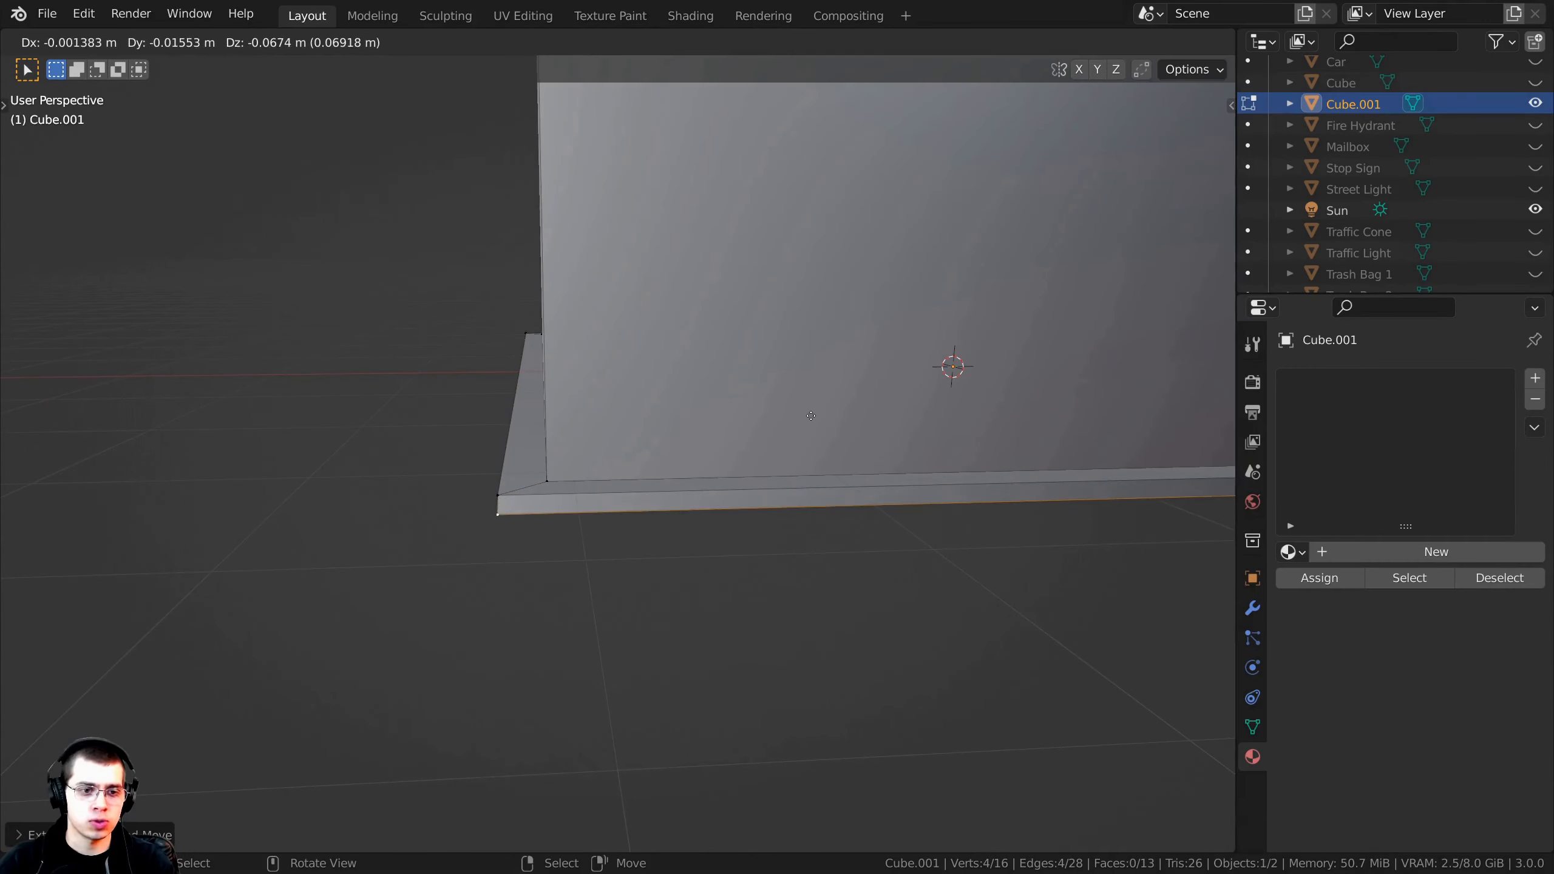
key("z")
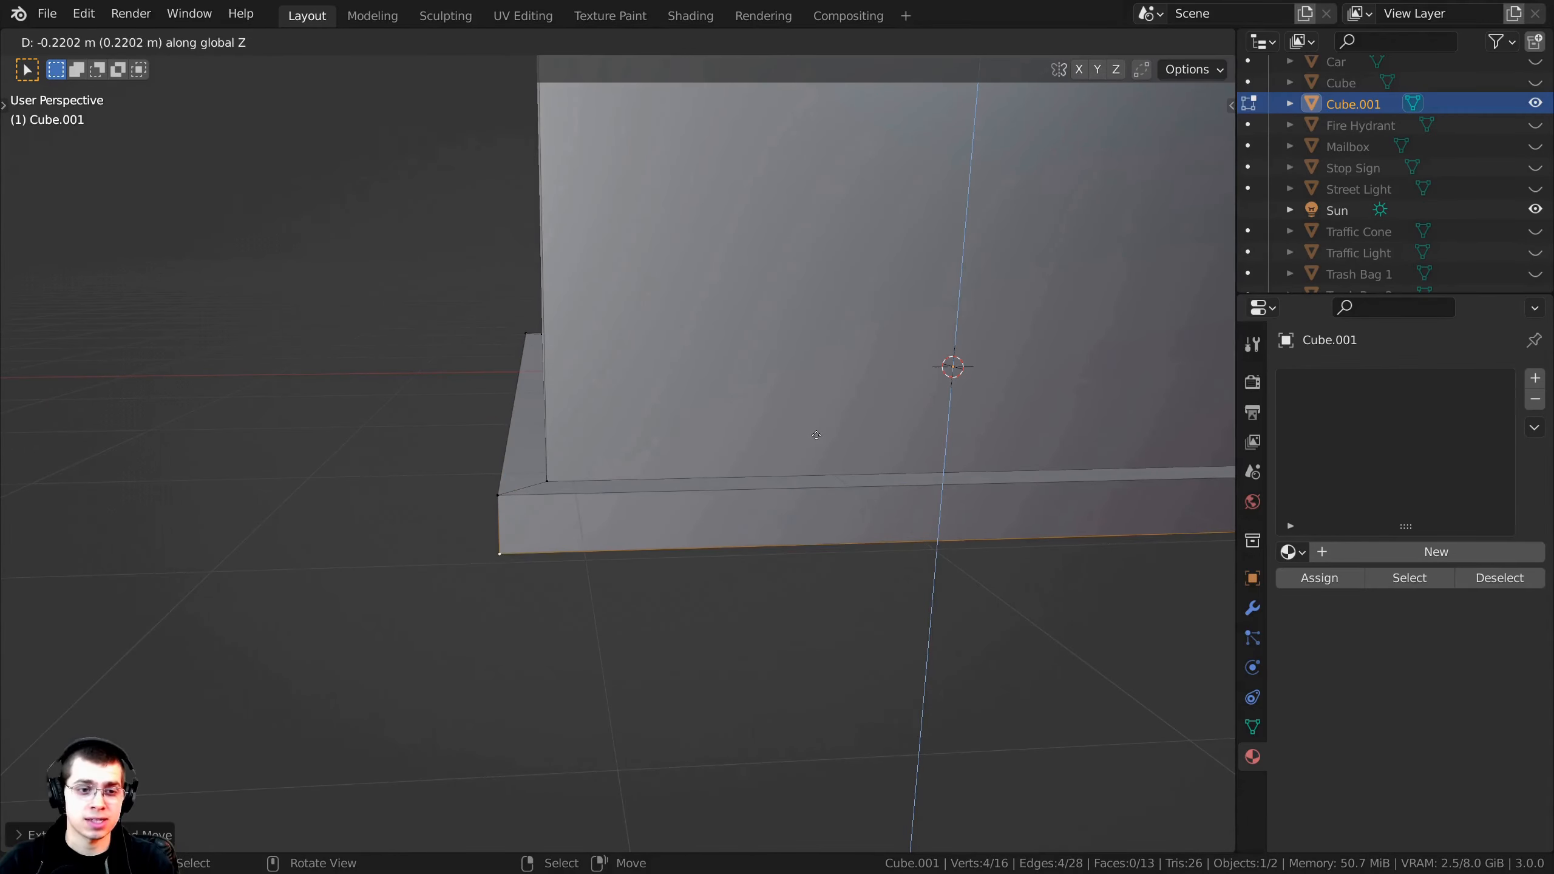
left_click(818, 436)
scroll(814, 433, "down", 6)
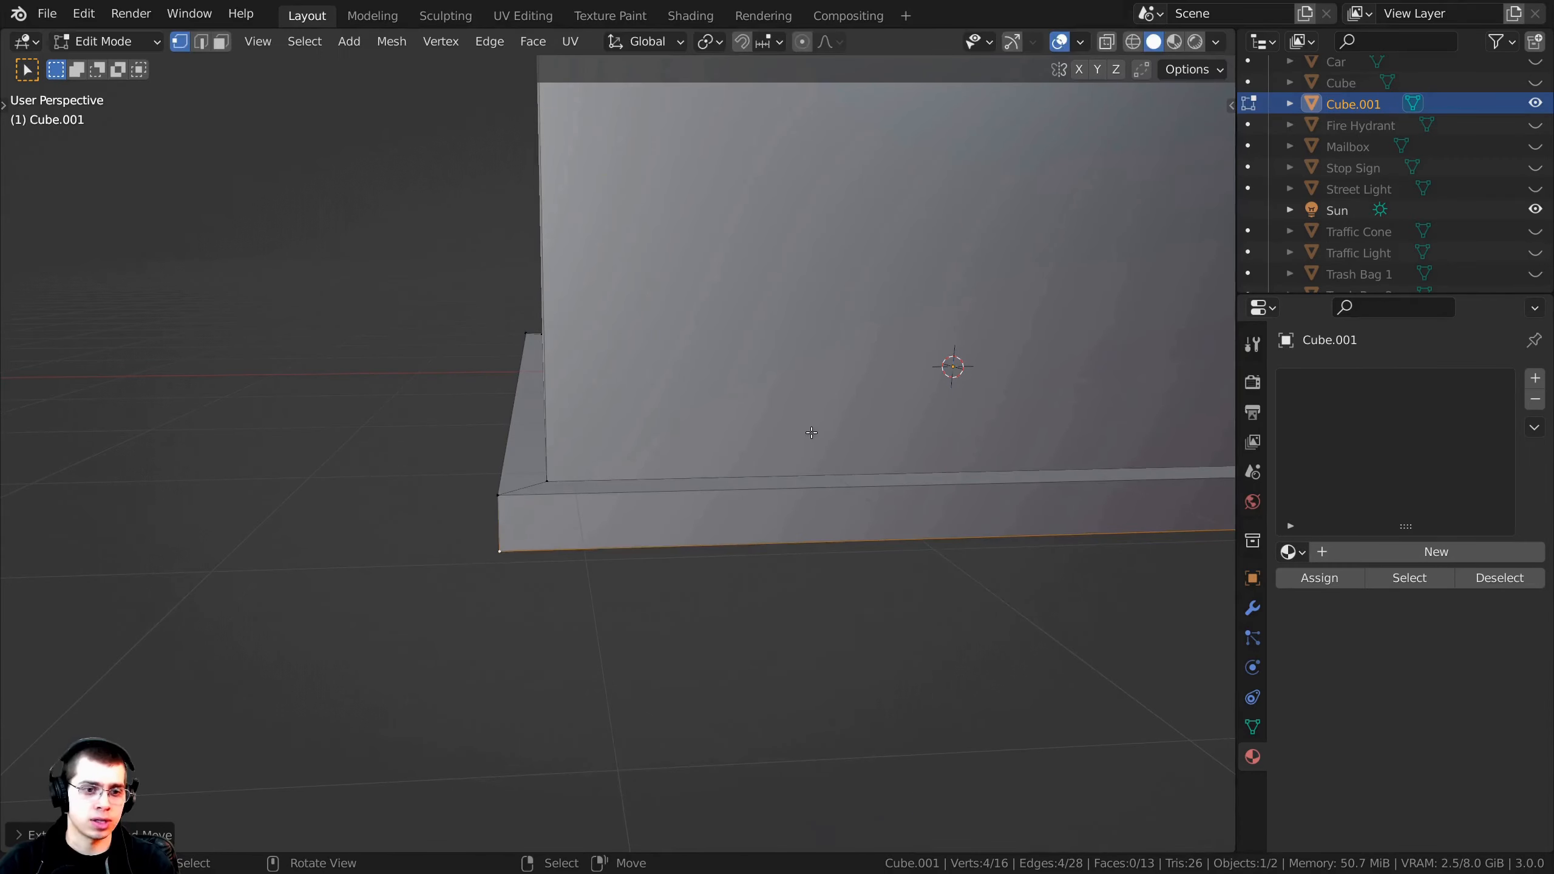
middle_click_drag(807, 422, 509, 463)
key("s")
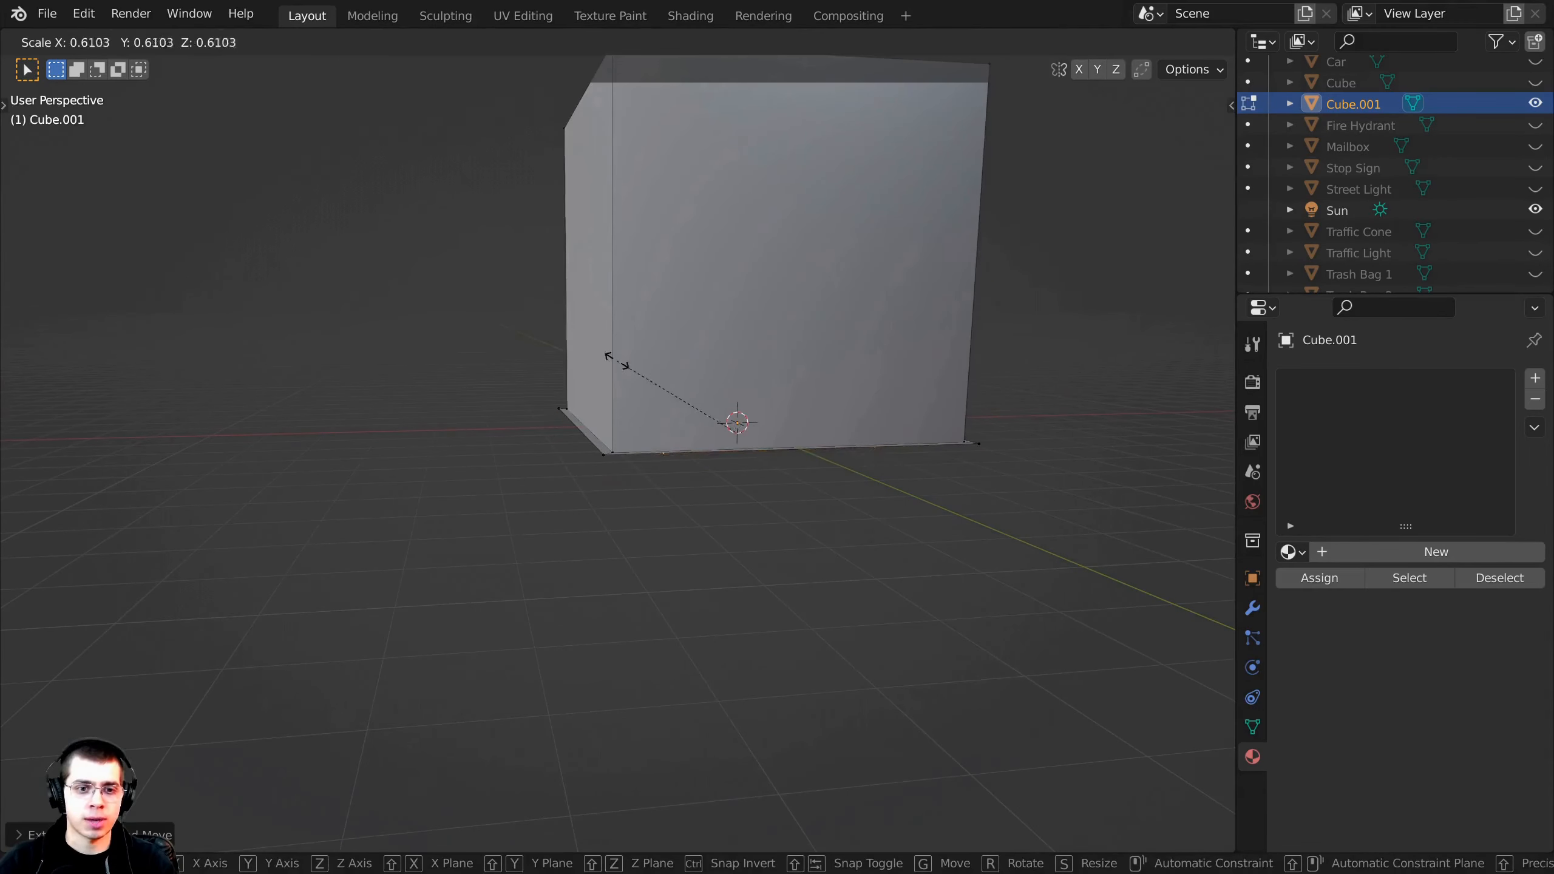
right_click(611, 357)
Step: Raise the entire mesh about 0.18 m along the Z axis so the base trim rests on the ground
key("a")
scroll(673, 420, "up", 4)
scroll(685, 450, "down", 1)
scroll(687, 454, "down", 3)
middle_click_drag(687, 454, 437, 461)
key("g")
key("z")
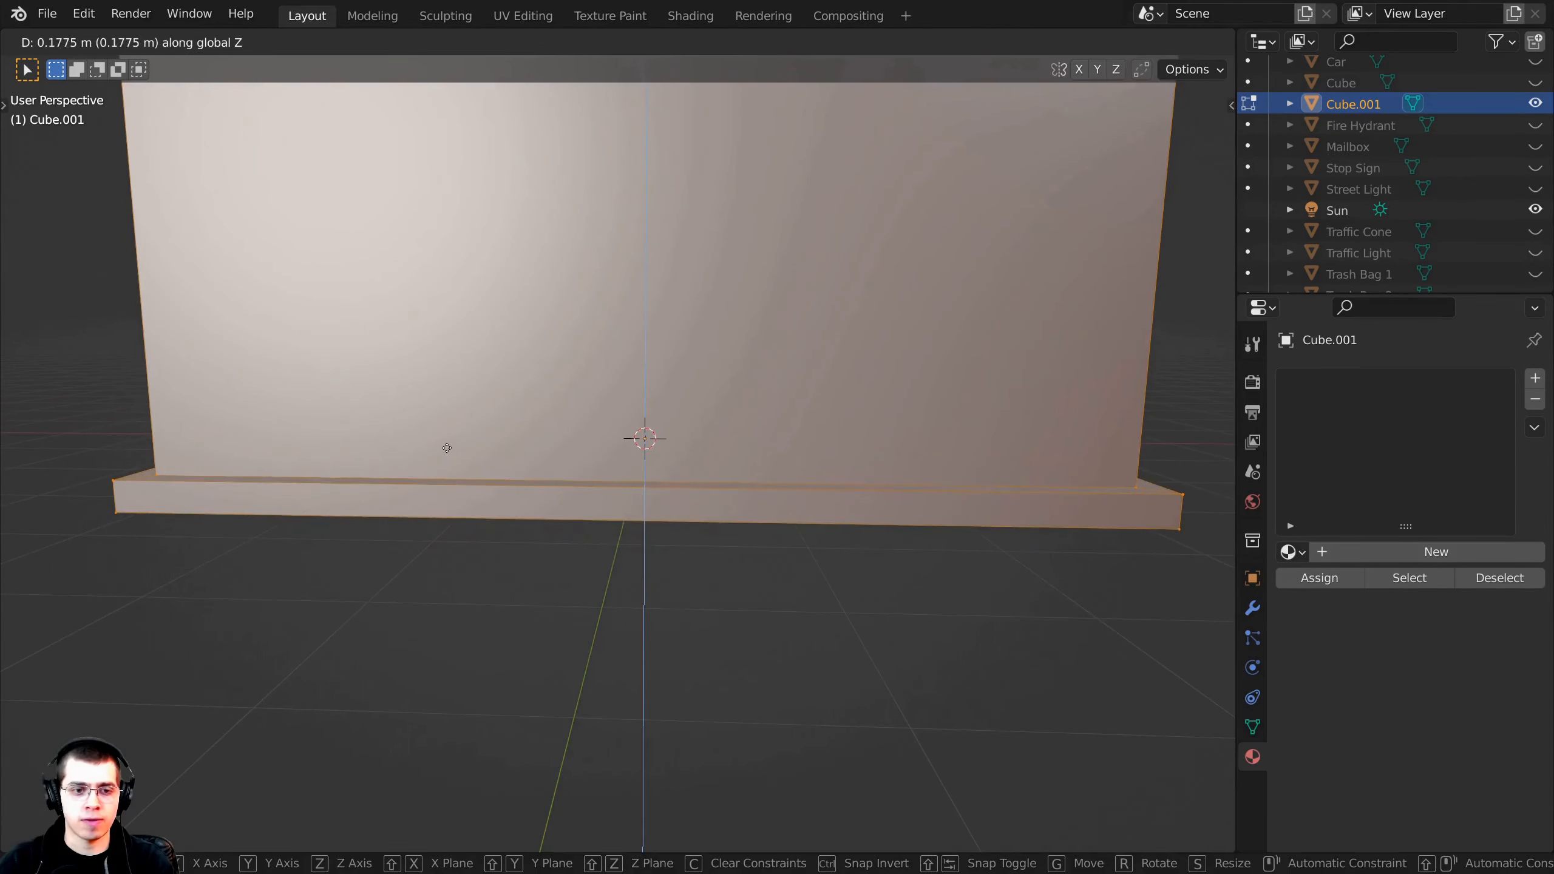
left_click(447, 444)
scroll(495, 424, "down", 9)
Step: Raise the building's top face by a little over 4.2 m along the Z axis to make room for two storeys
middle_click_drag(496, 424, 624, 398)
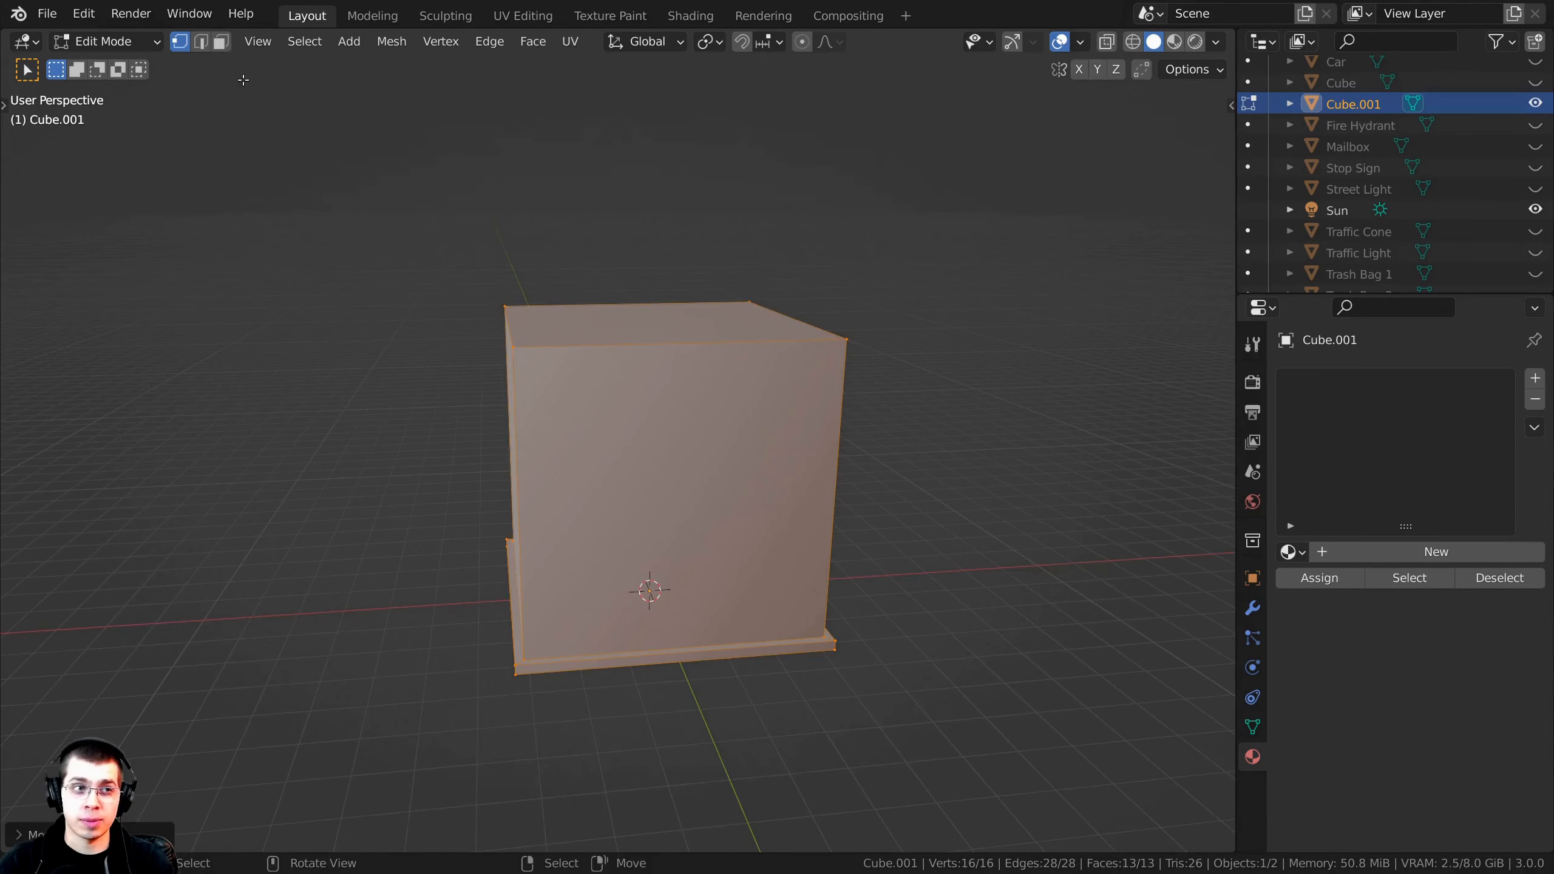
left_click(222, 45)
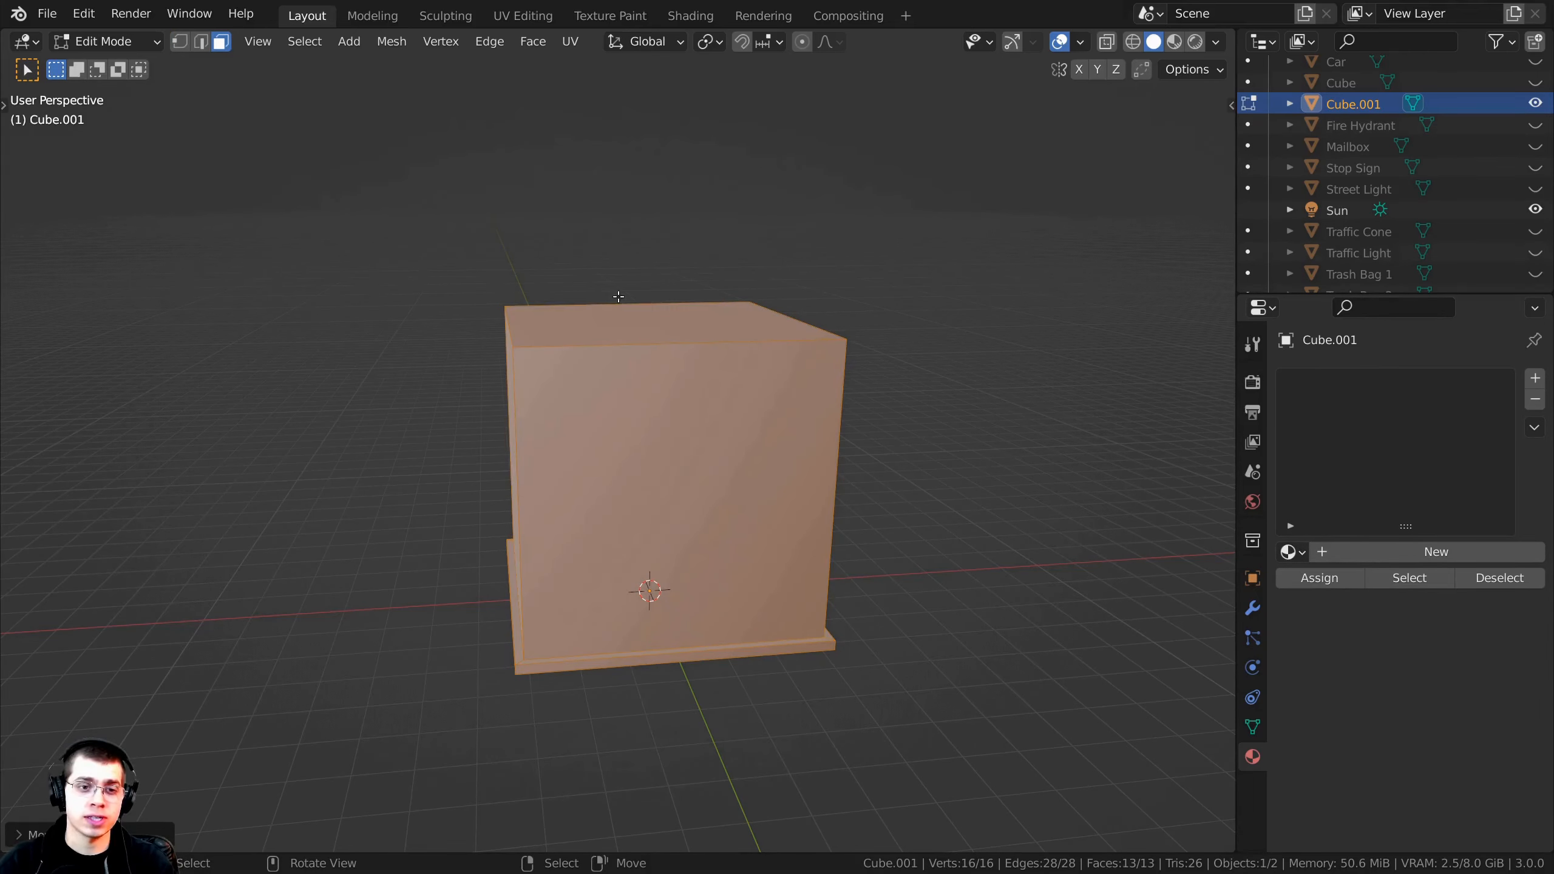
right_click(628, 321)
scroll(642, 361, "down", 5)
middle_click_drag(641, 362, 704, 362)
scroll(704, 362, "up", 4)
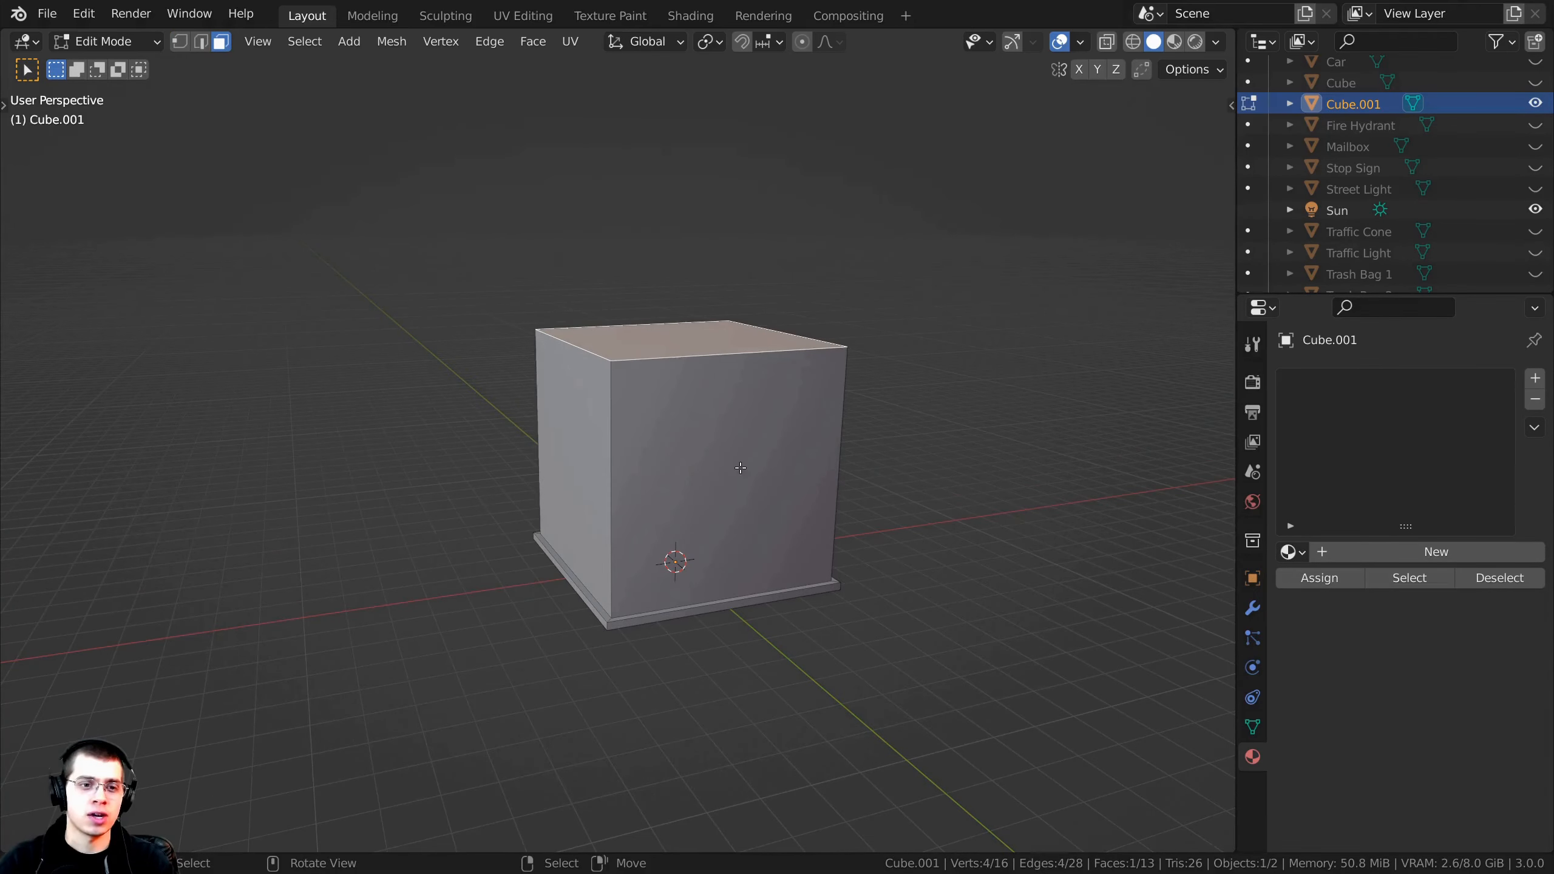
key("g")
key("z")
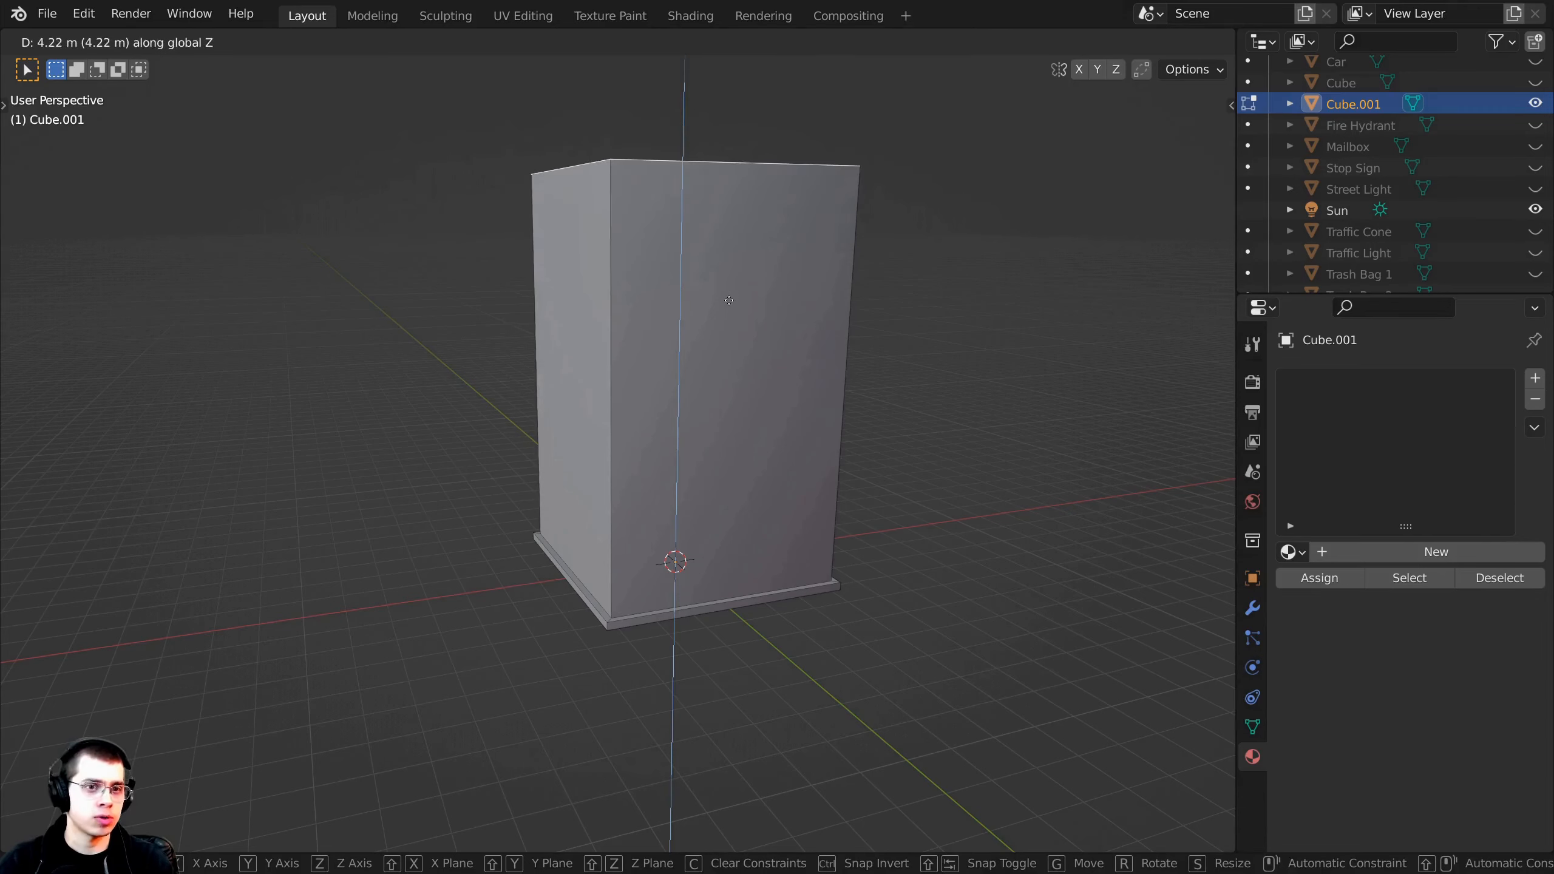
left_click(730, 280)
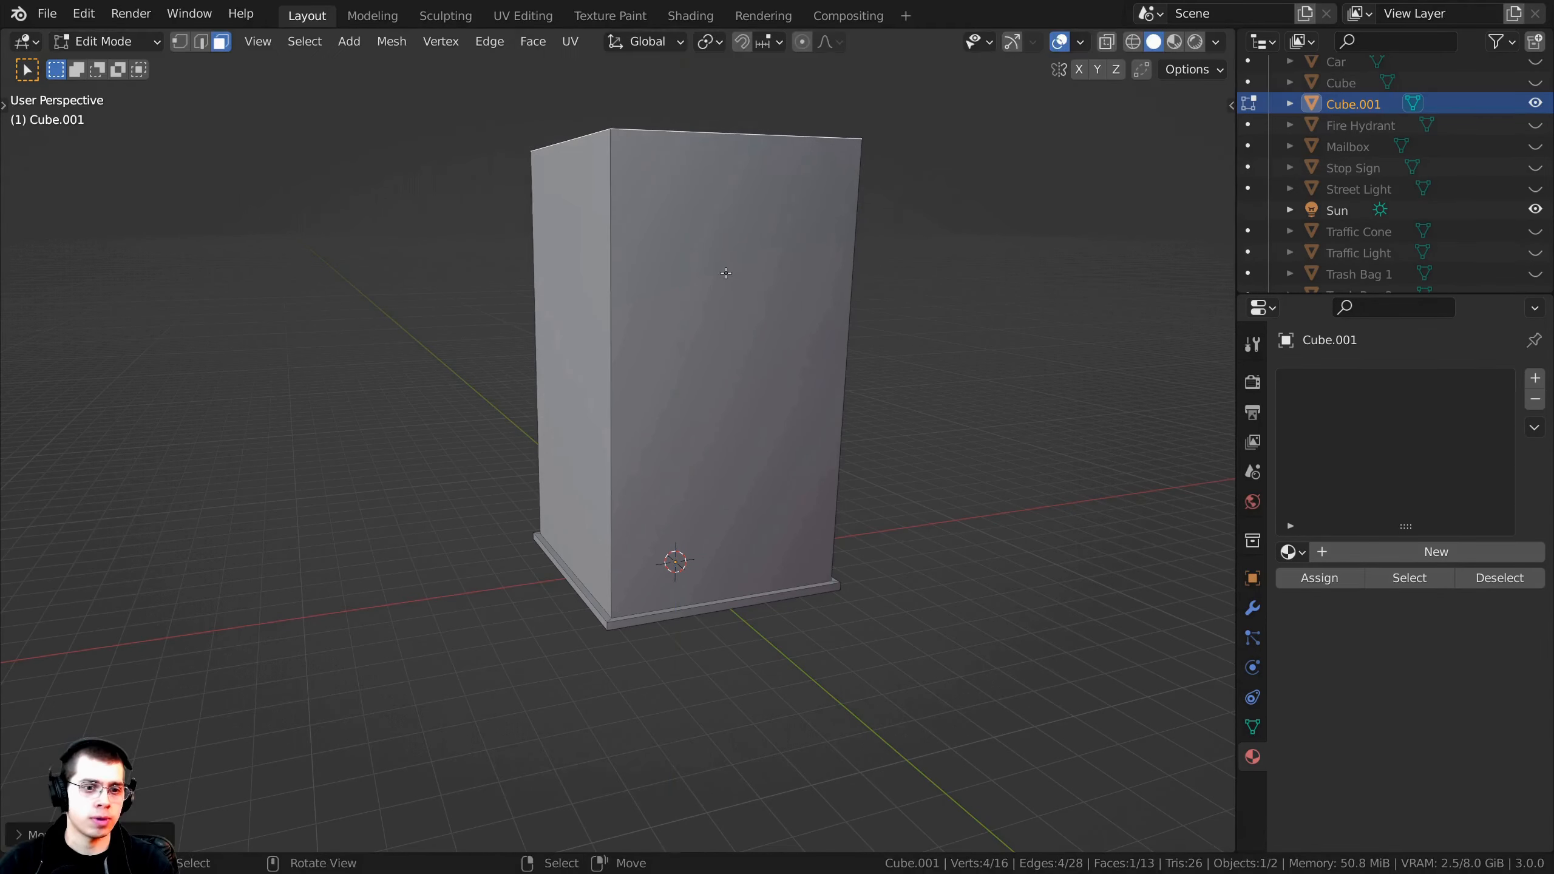
Step: Add a horizontal loop cut around the building's walls slightly above mid-height
middle_click_drag(730, 281, 683, 302)
scroll(683, 301, "up", 5)
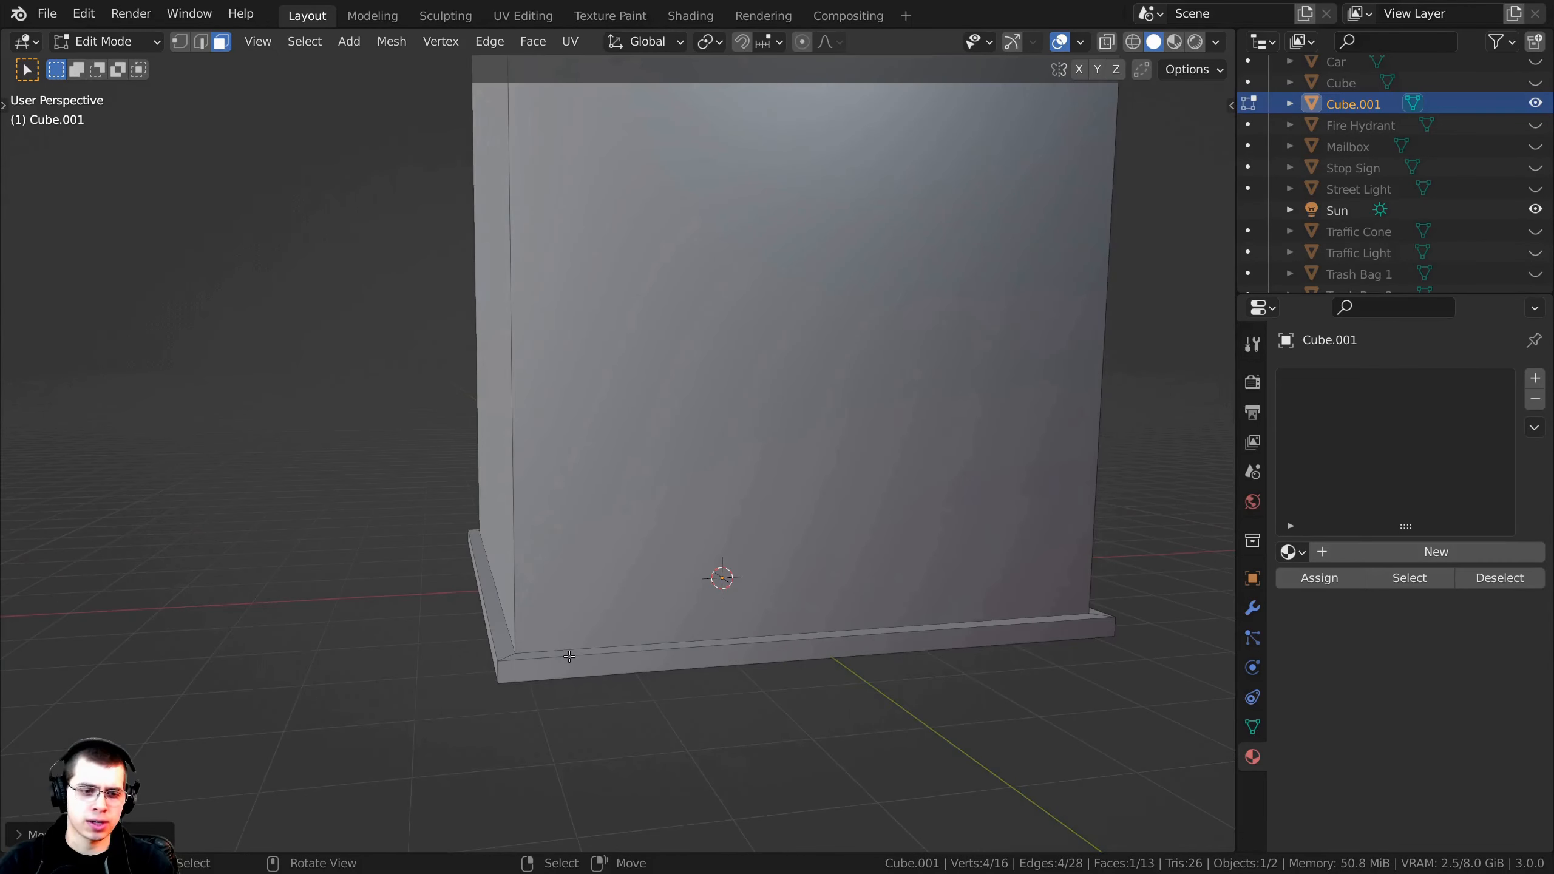
key("ctrl+r")
scroll(572, 658, "down", 5)
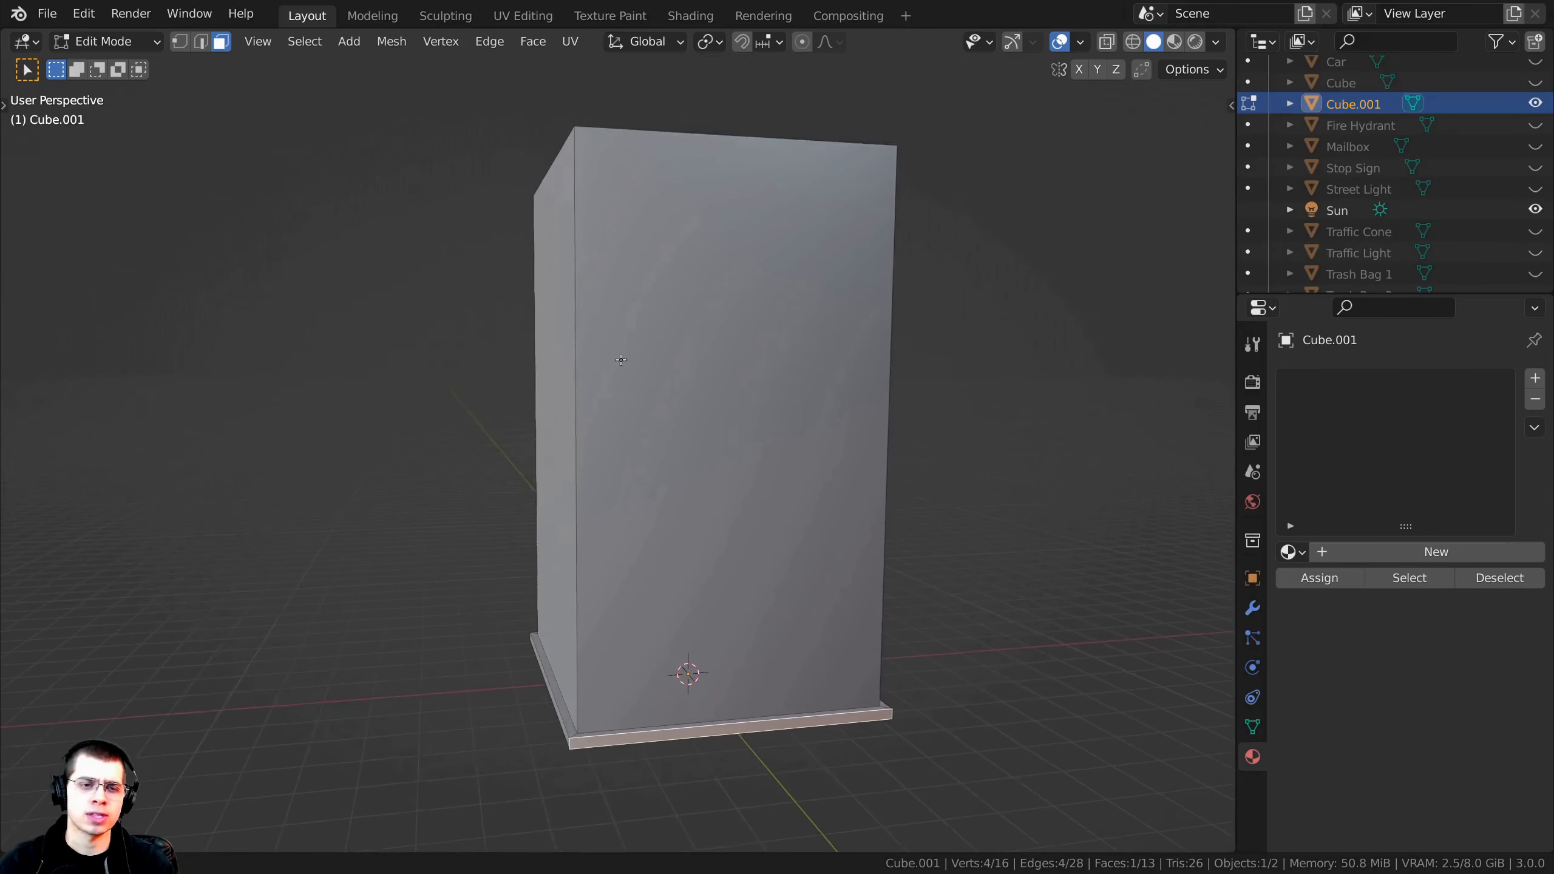
key("ctrl+r")
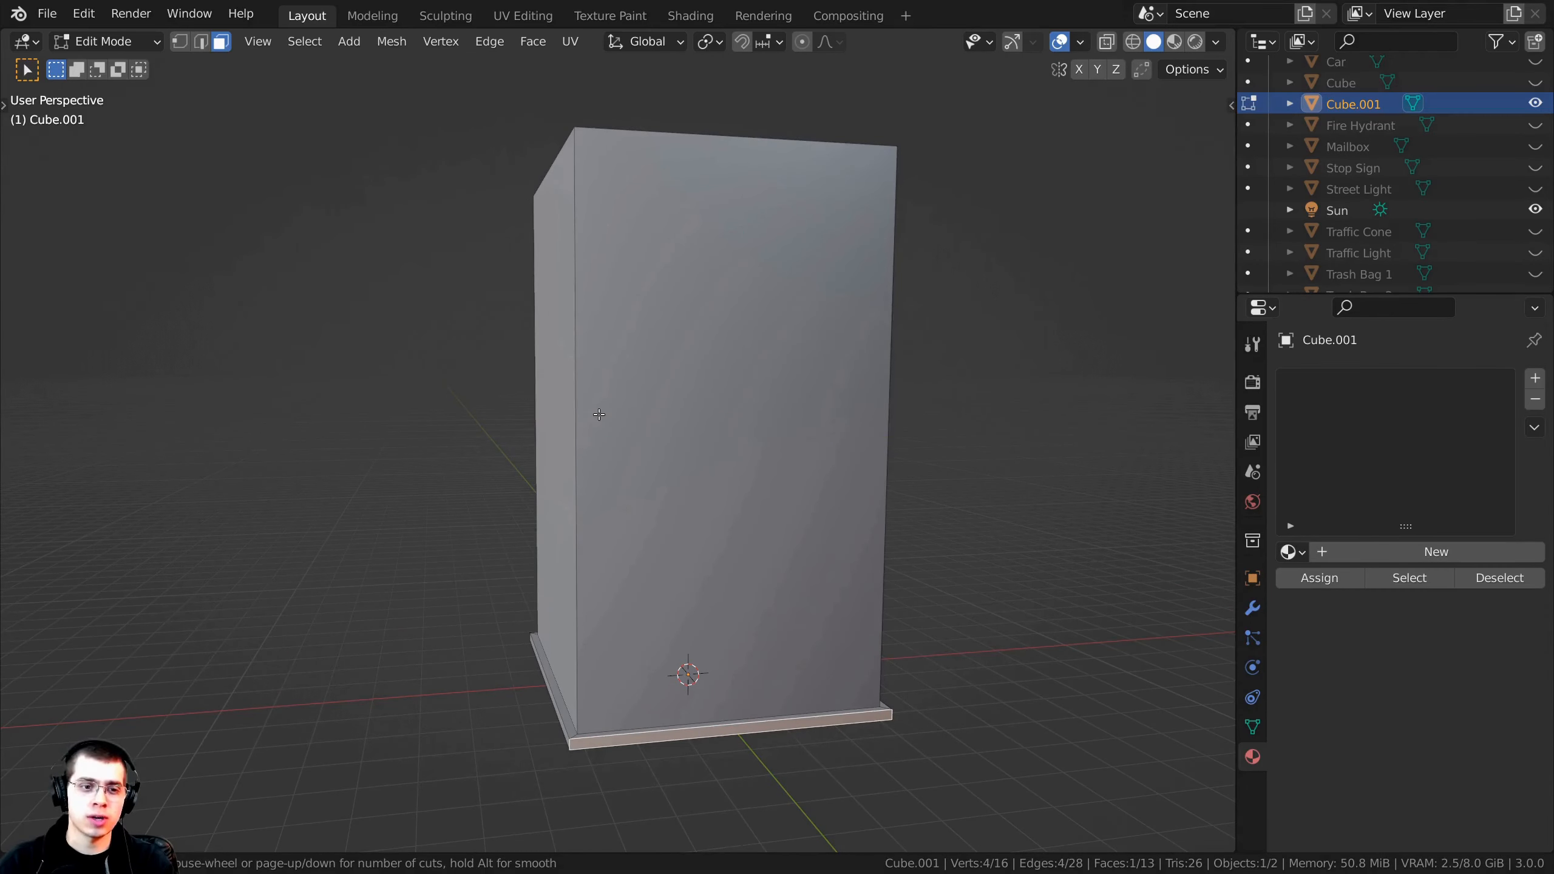
left_click(590, 419)
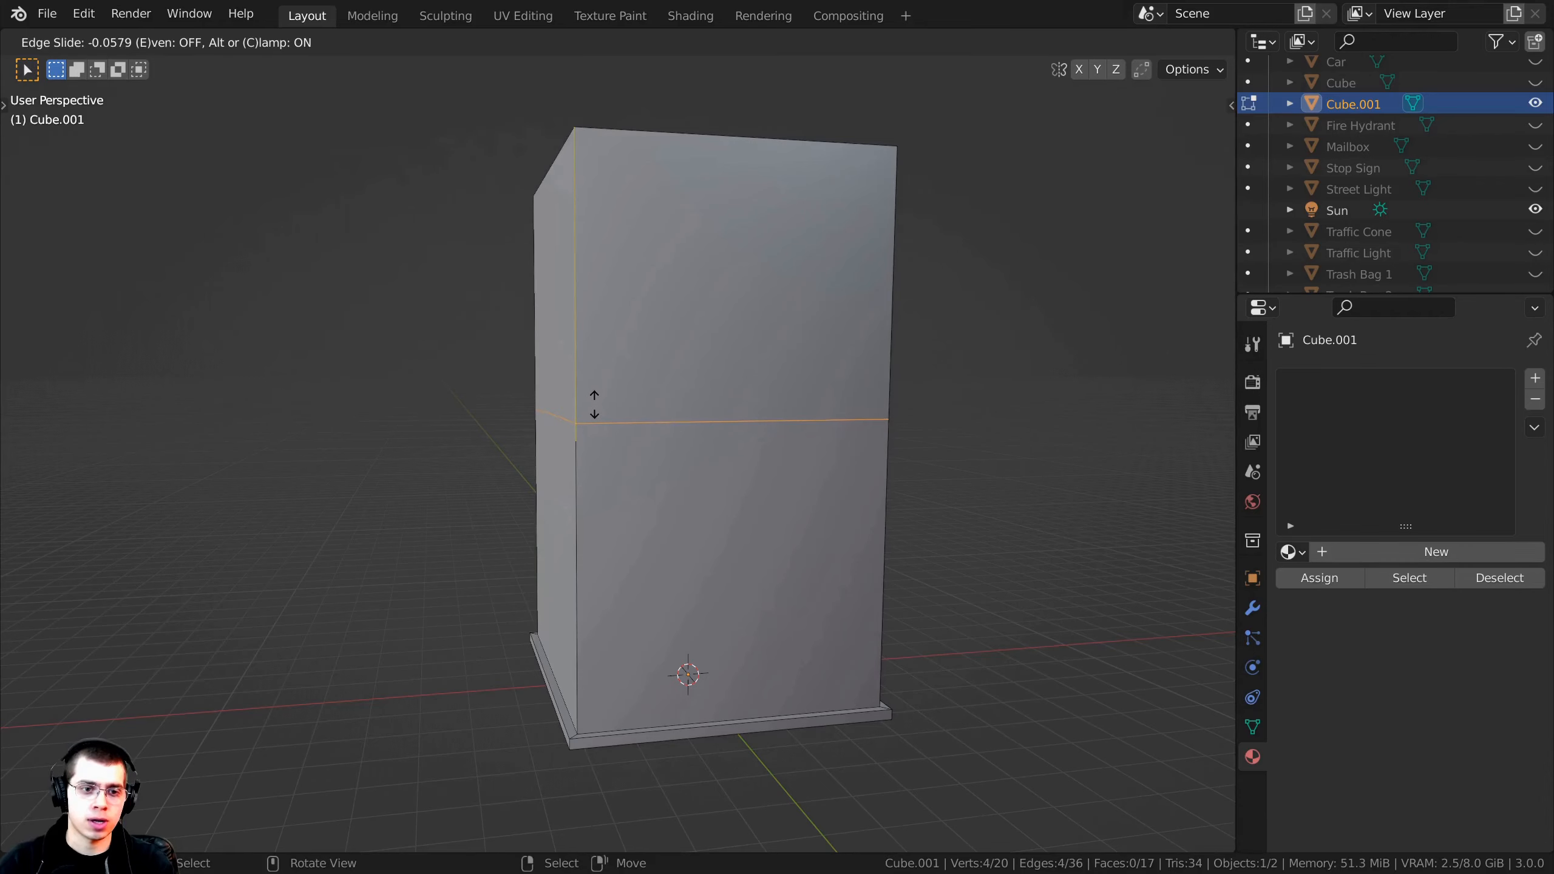
left_click(594, 404)
Step: Add a second horizontal loop cut just below the first one, leaving a thin band between the storeys
scroll(577, 582, "up", 3)
key("ctrl+r")
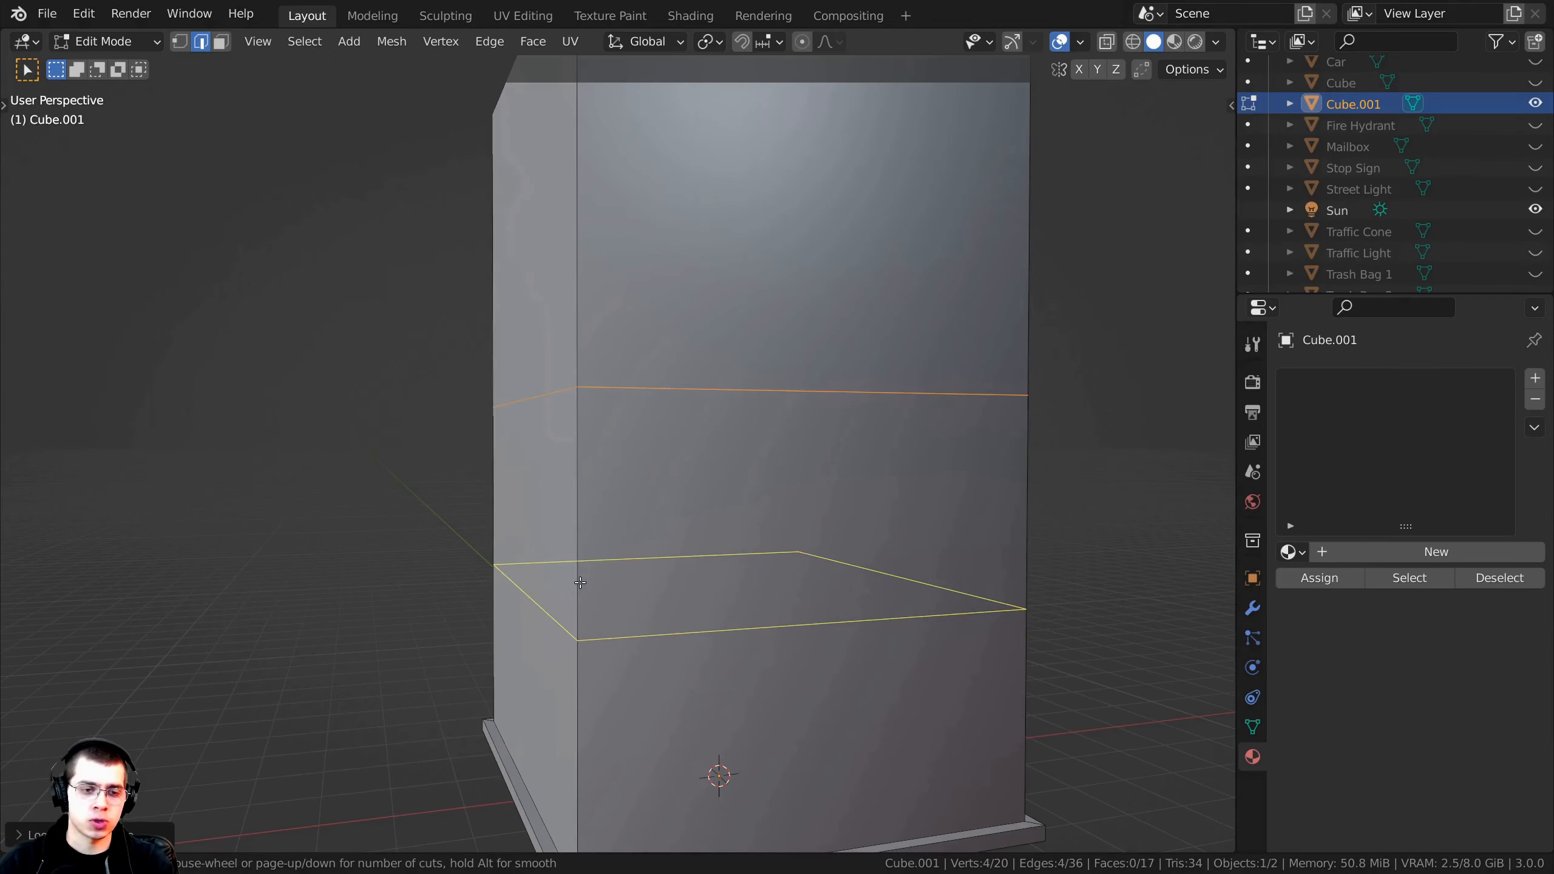
left_click(580, 582)
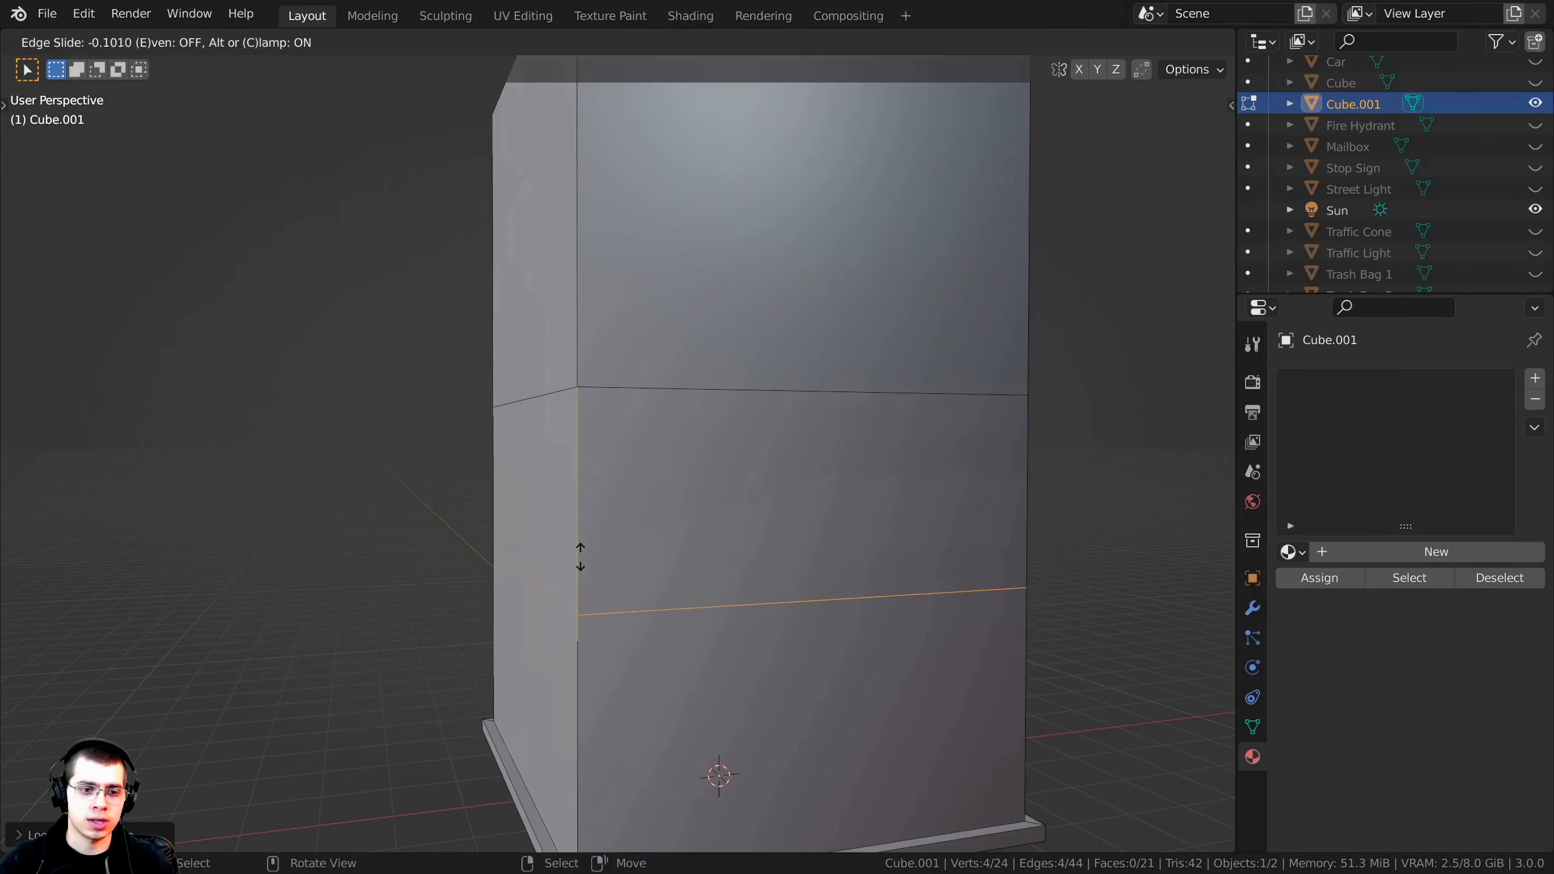
left_click(613, 349)
Step: Extrude the thin face band between the two loop cuts and scale it outward in X and Y only, forming a ledge
middle_click_drag(613, 349, 668, 417)
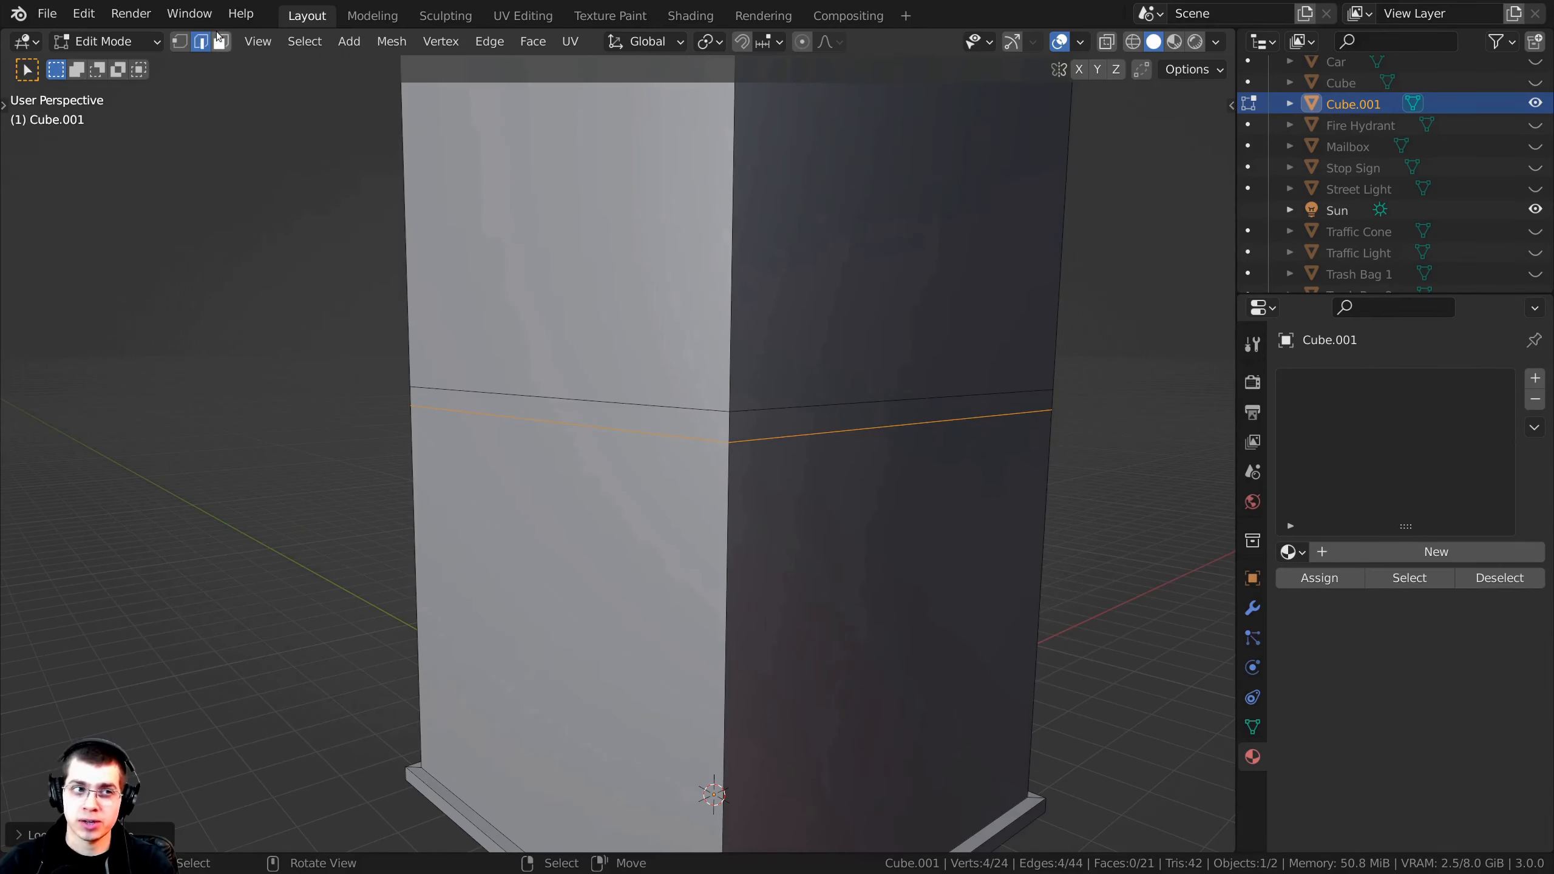
left_click(220, 41)
middle_click_drag(667, 410, 652, 420)
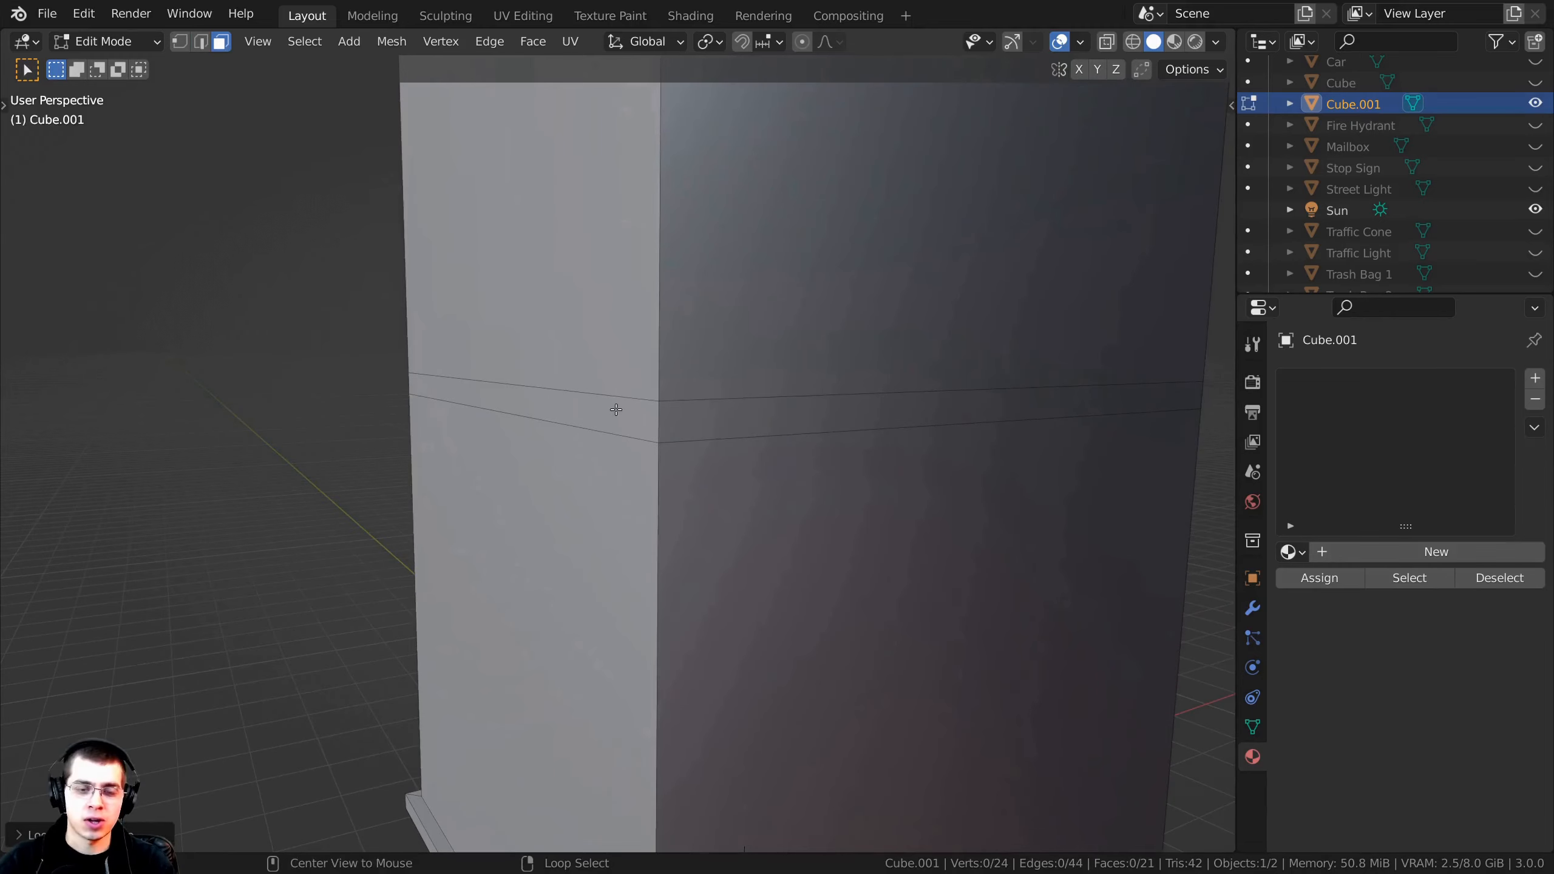
left_click(652, 420, "alt")
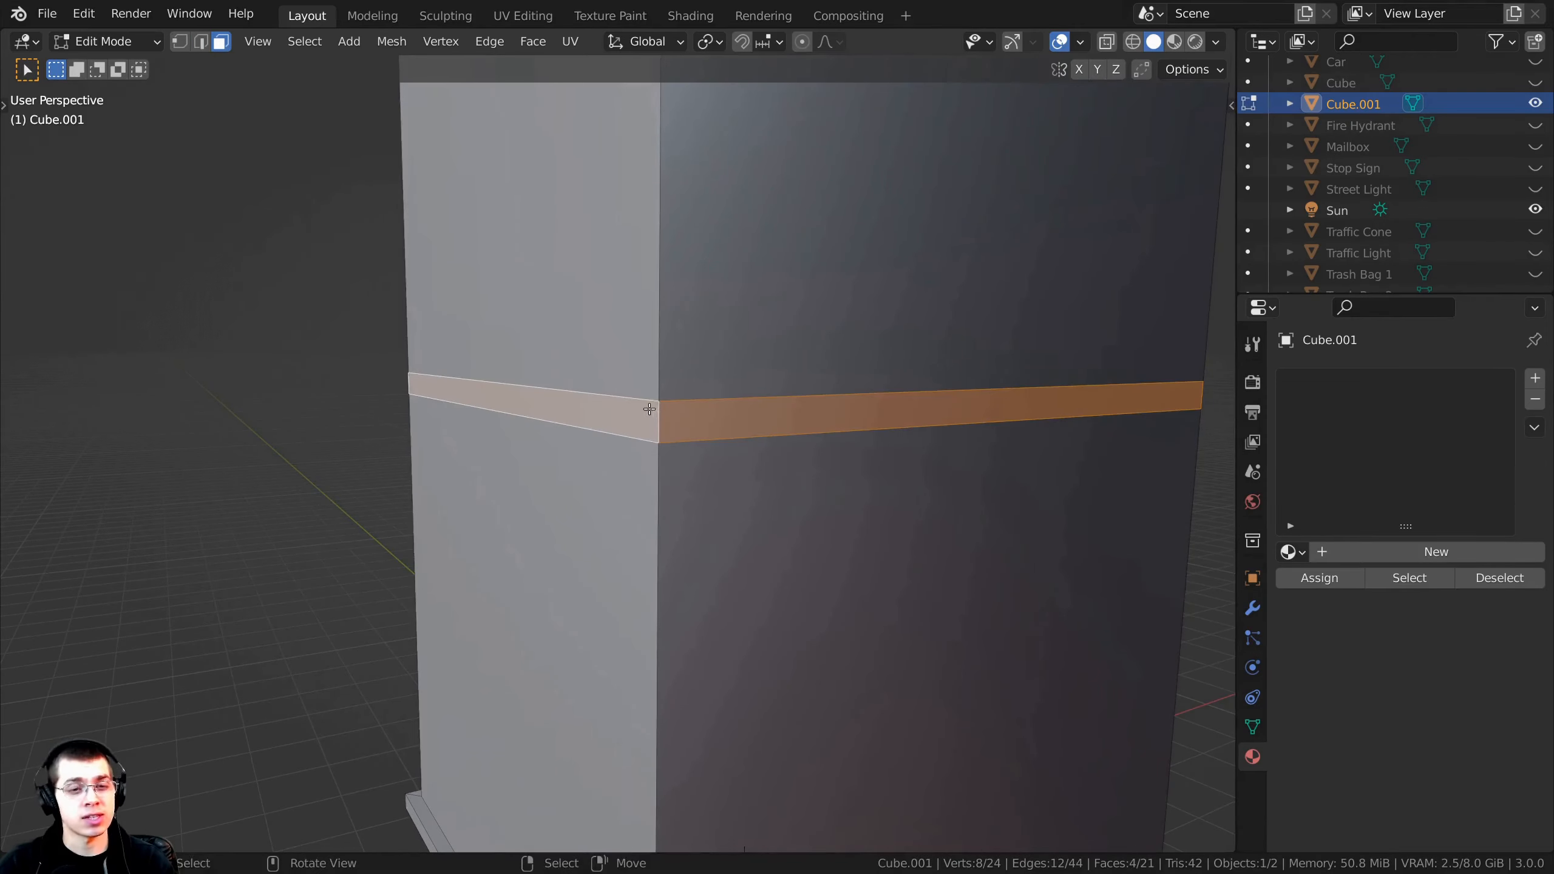
scroll(652, 420, "down", 3)
scroll(928, 549, "up", 4)
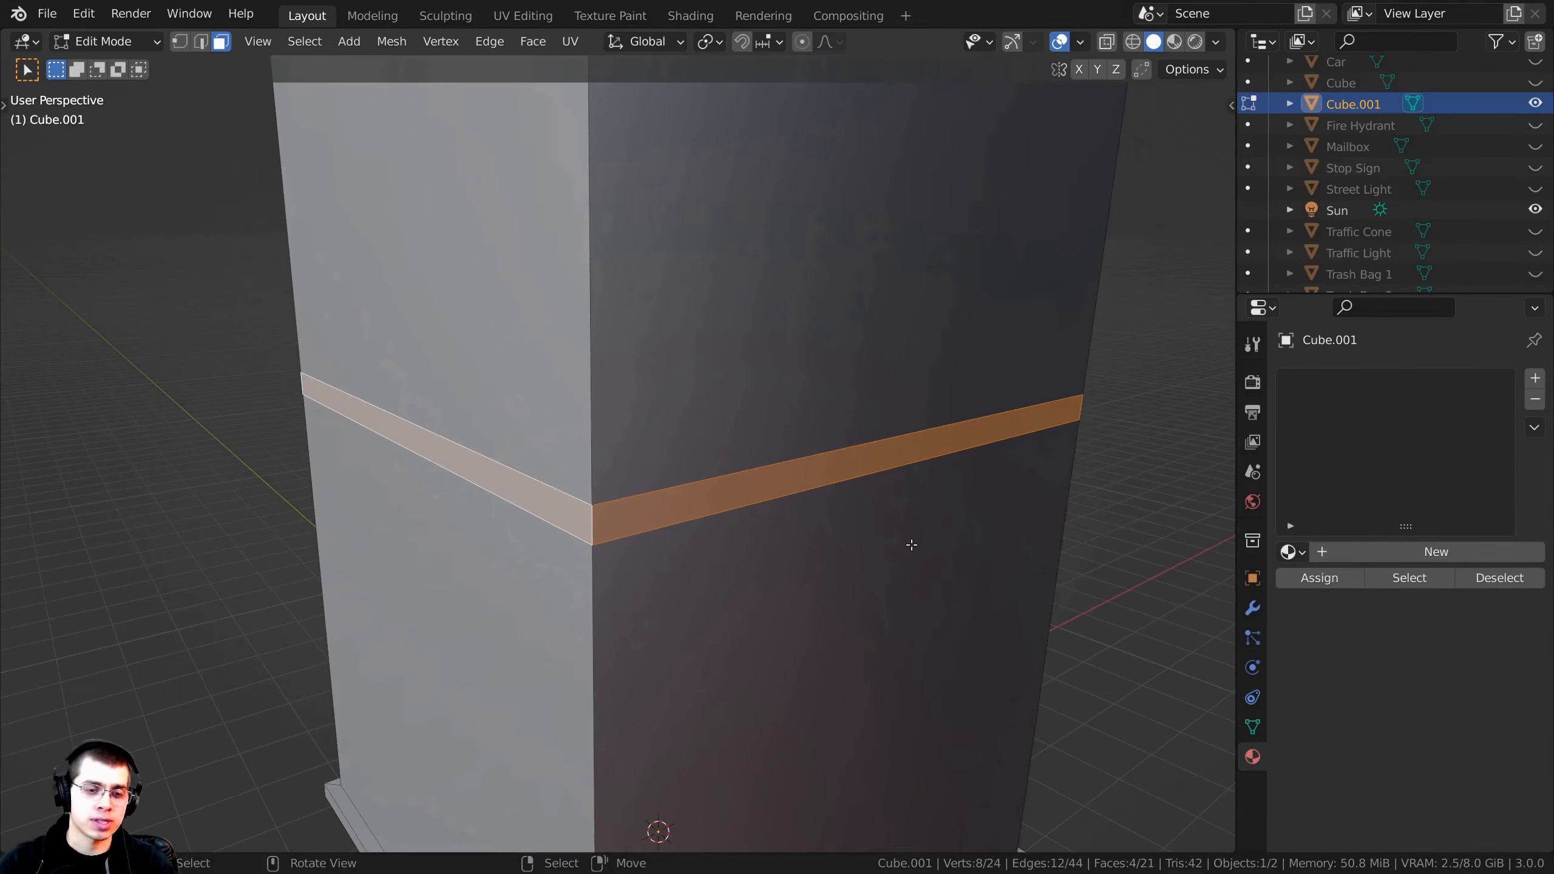
key("e")
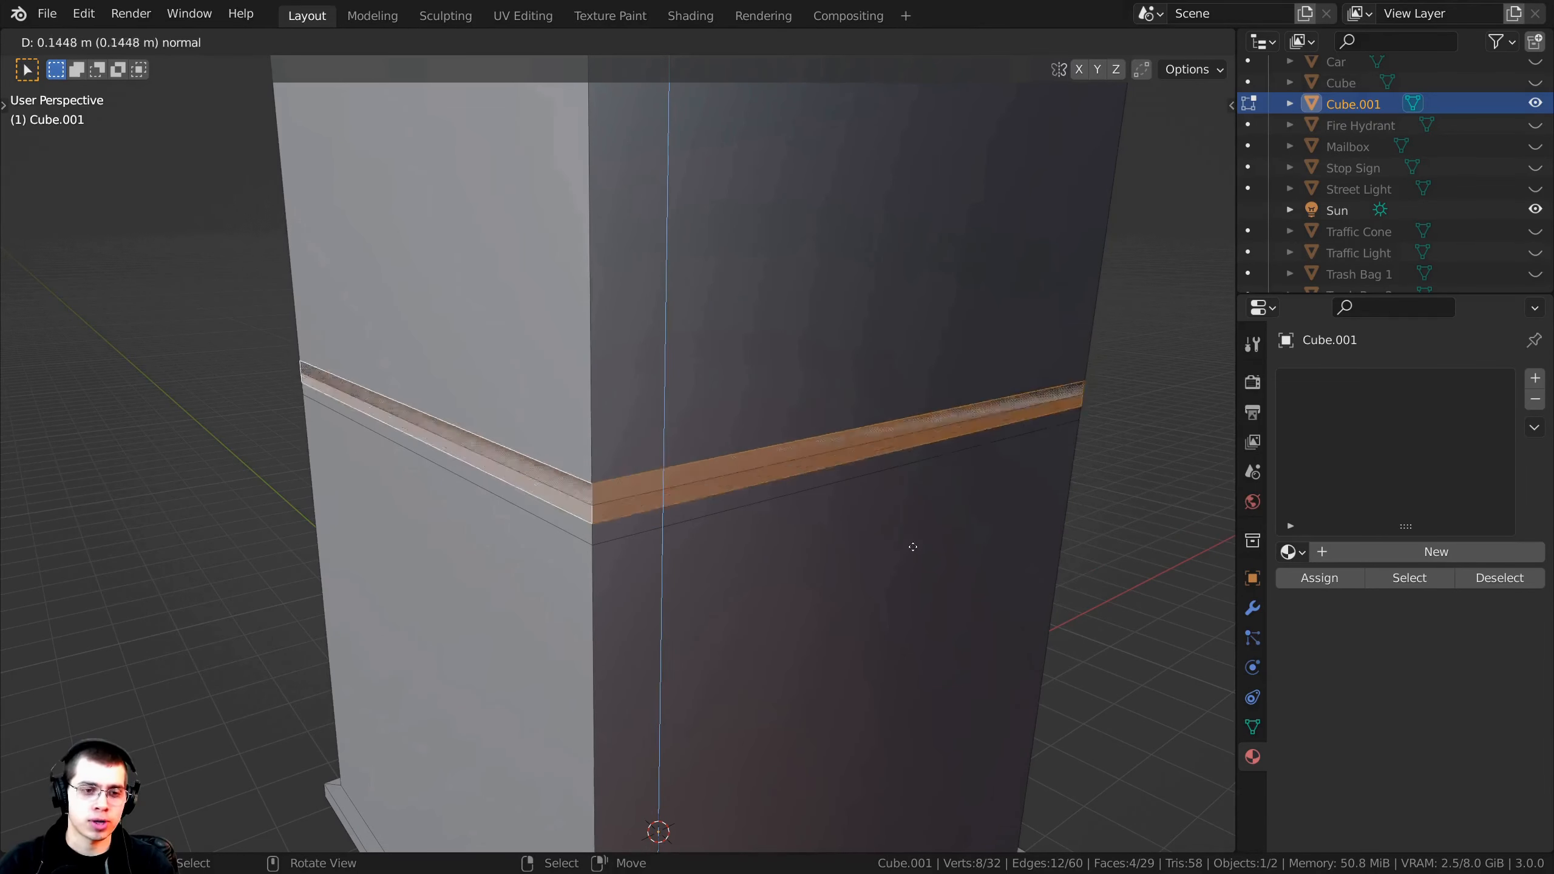
left_click(913, 547)
key("s")
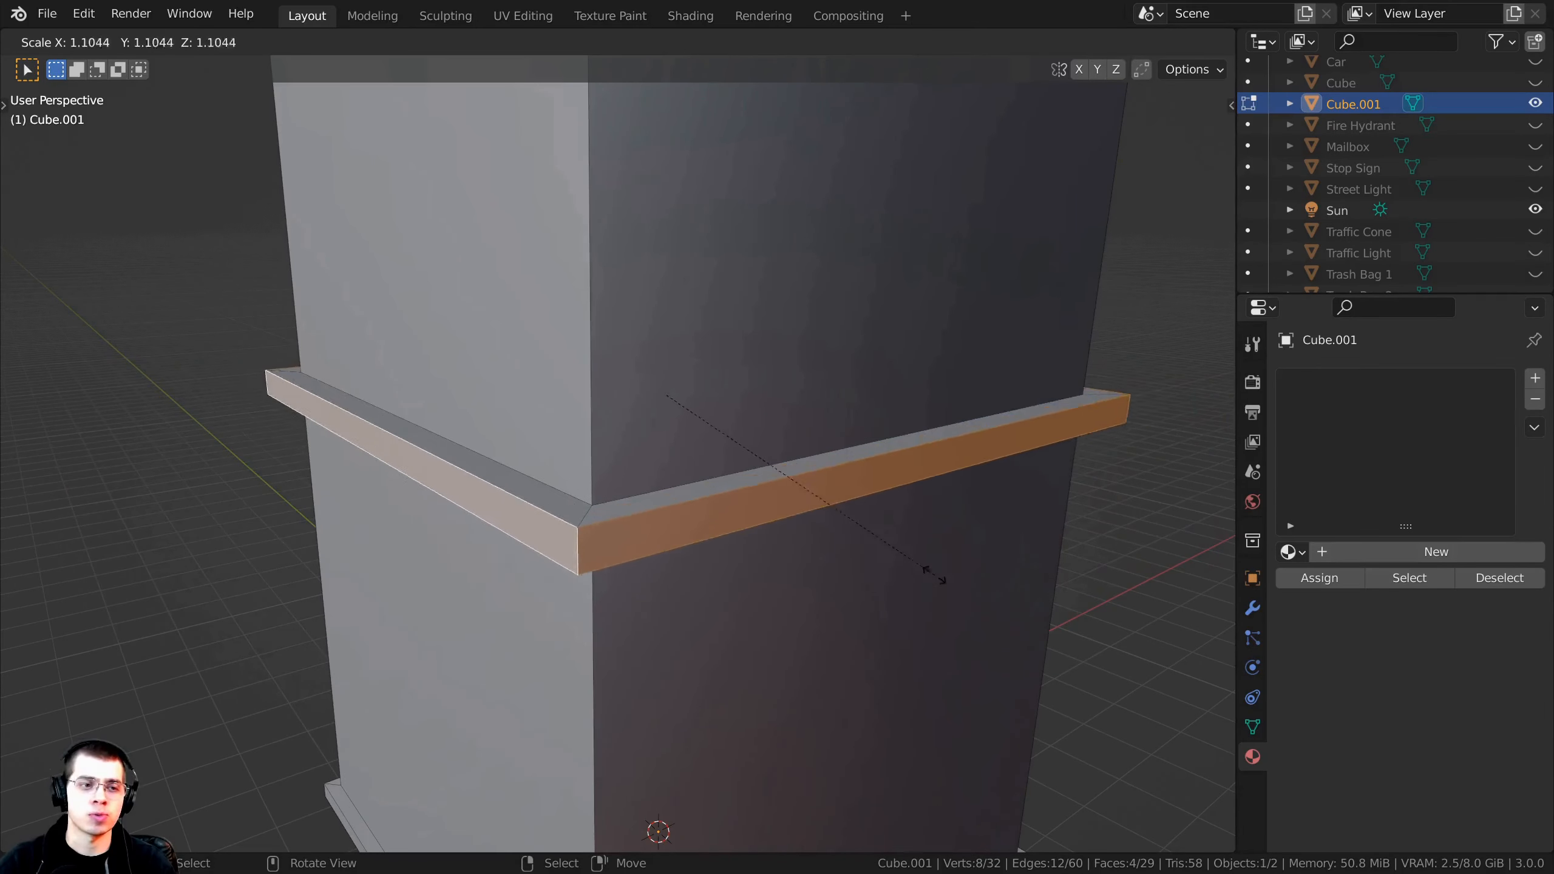
key("shift+z")
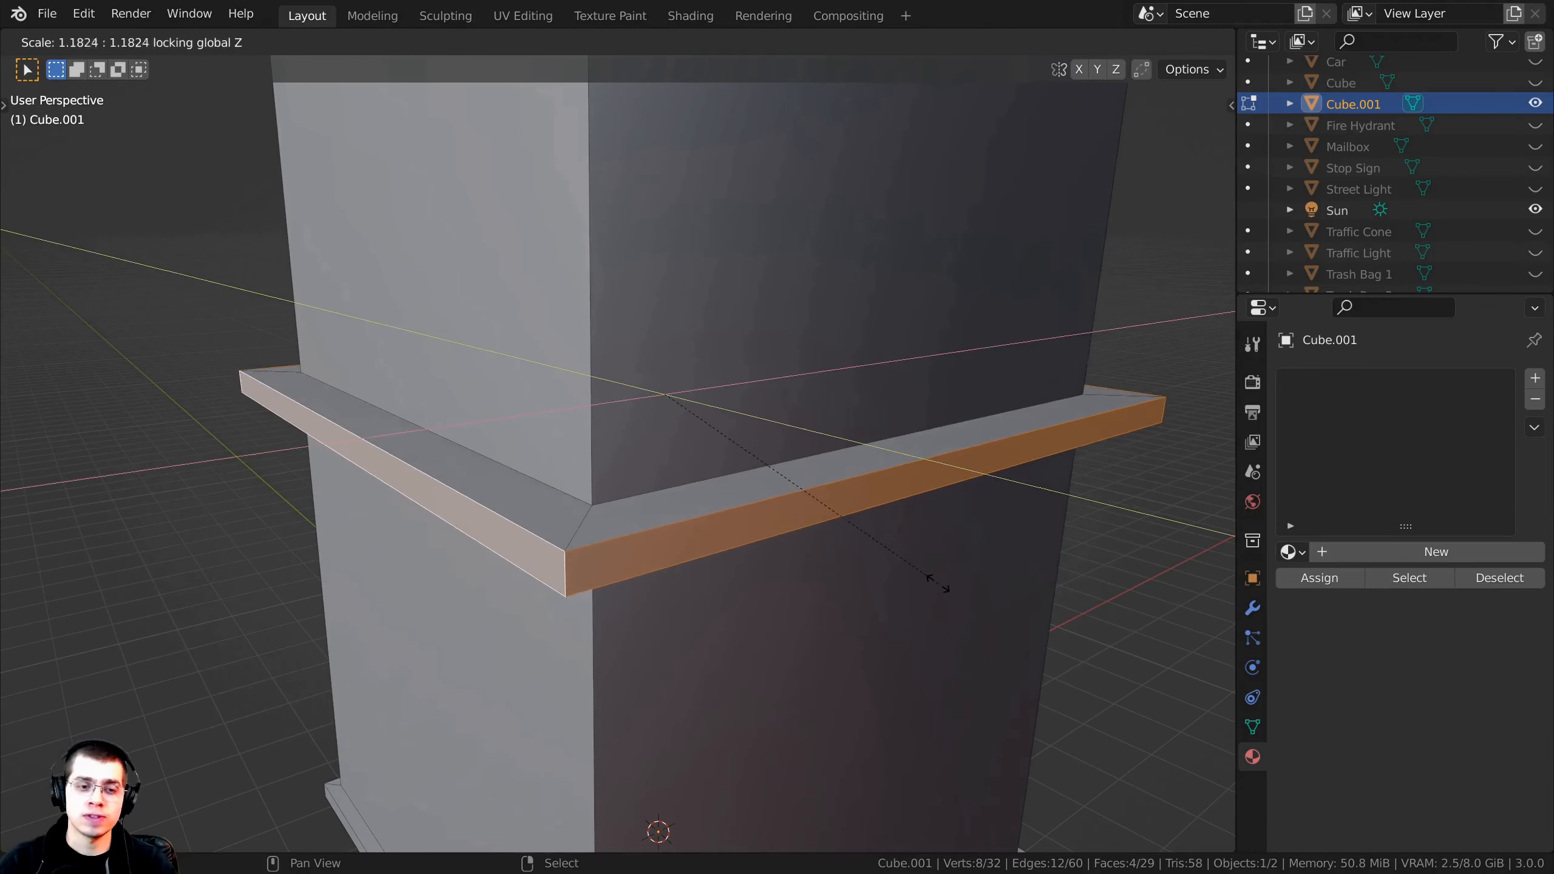
left_click(897, 566)
Step: Extrude the building's top face in place and scale it outward about 1.05 times to create a roof overhang
scroll(893, 562, "down", 5)
middle_click_drag(829, 528, 572, 371)
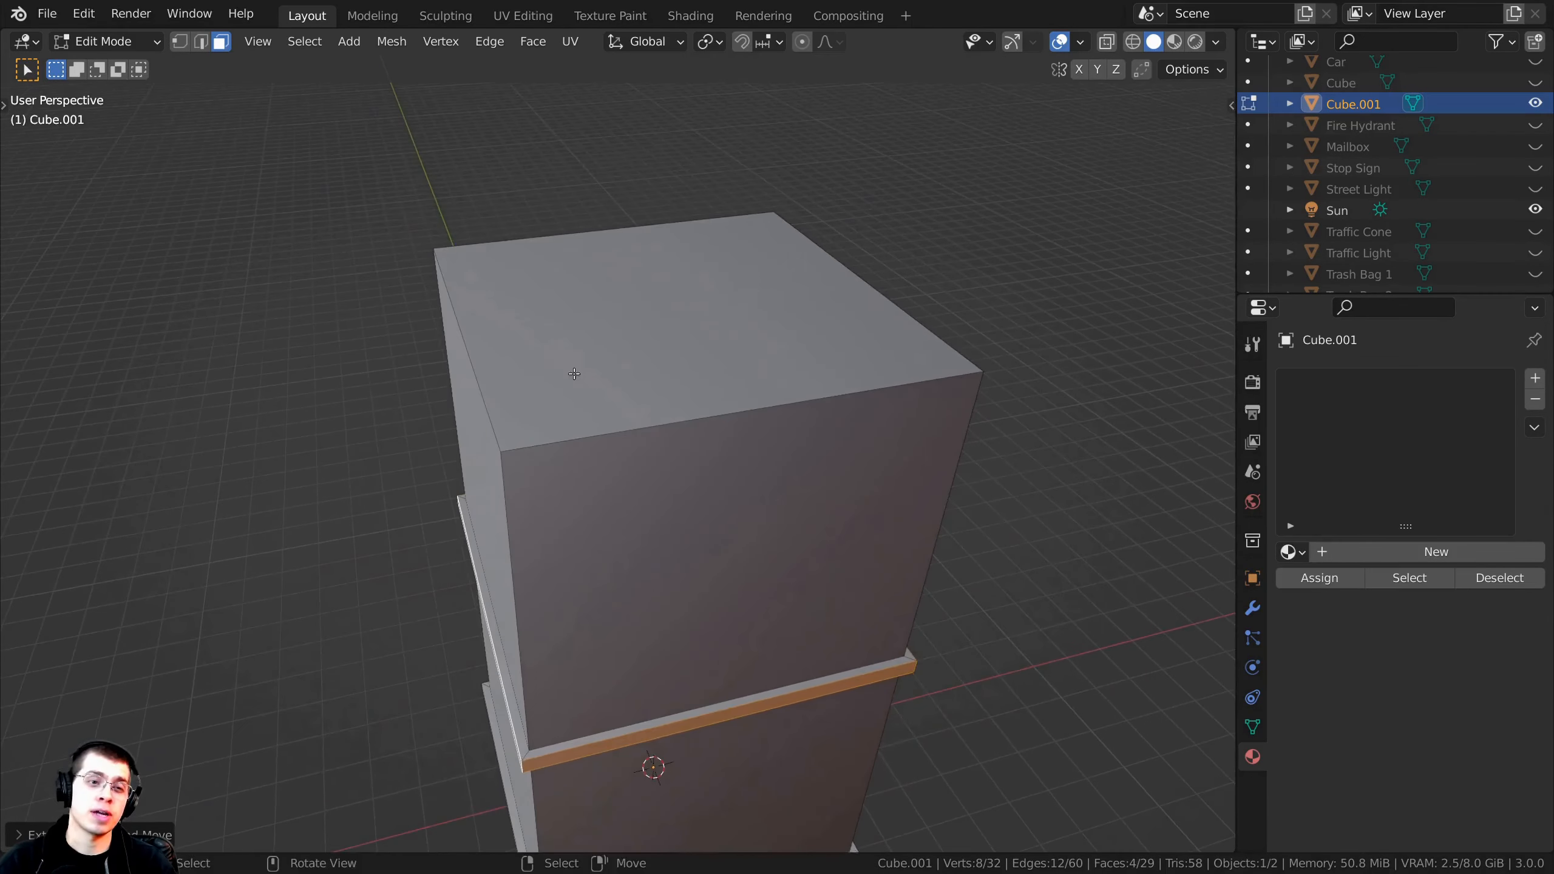
left_click(524, 341)
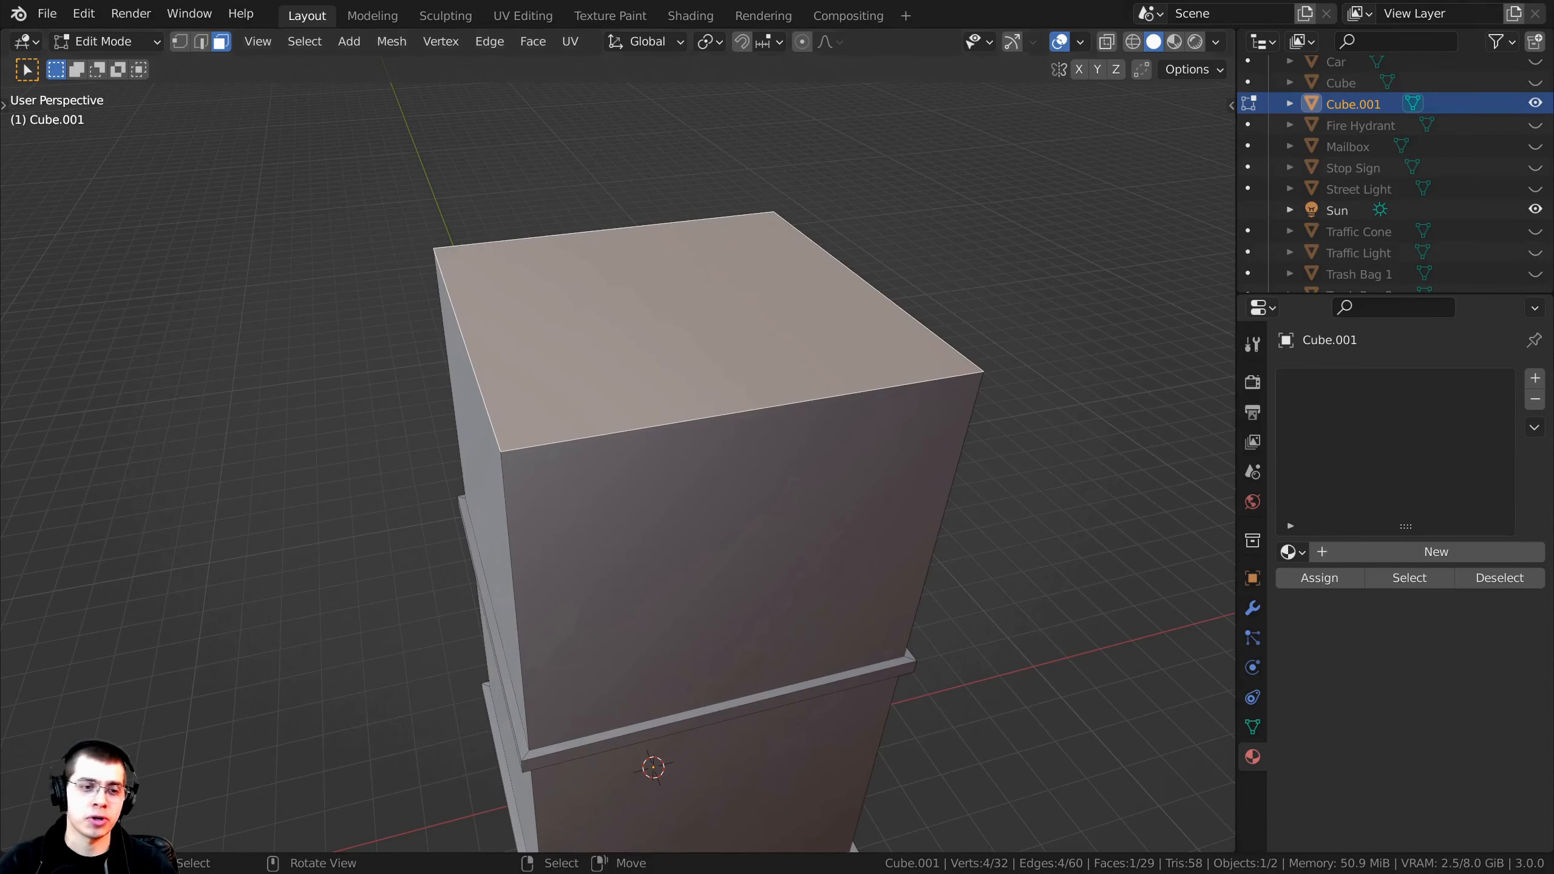
middle_click_drag(770, 408, 770, 423, "shift")
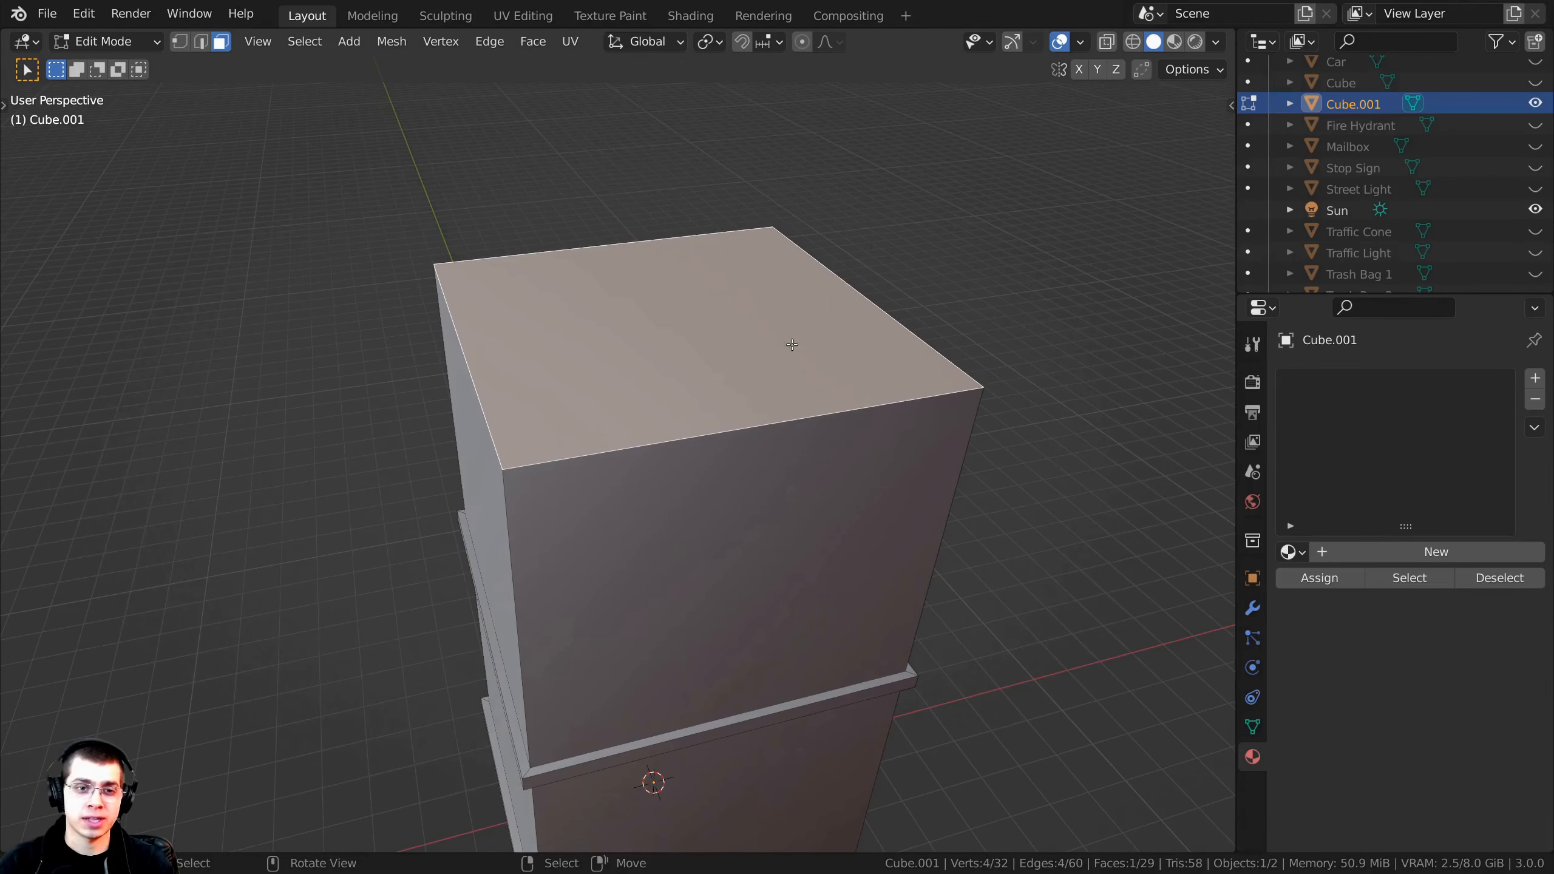
scroll(774, 444, "up", 2)
scroll(816, 545, "down", 2)
key("e")
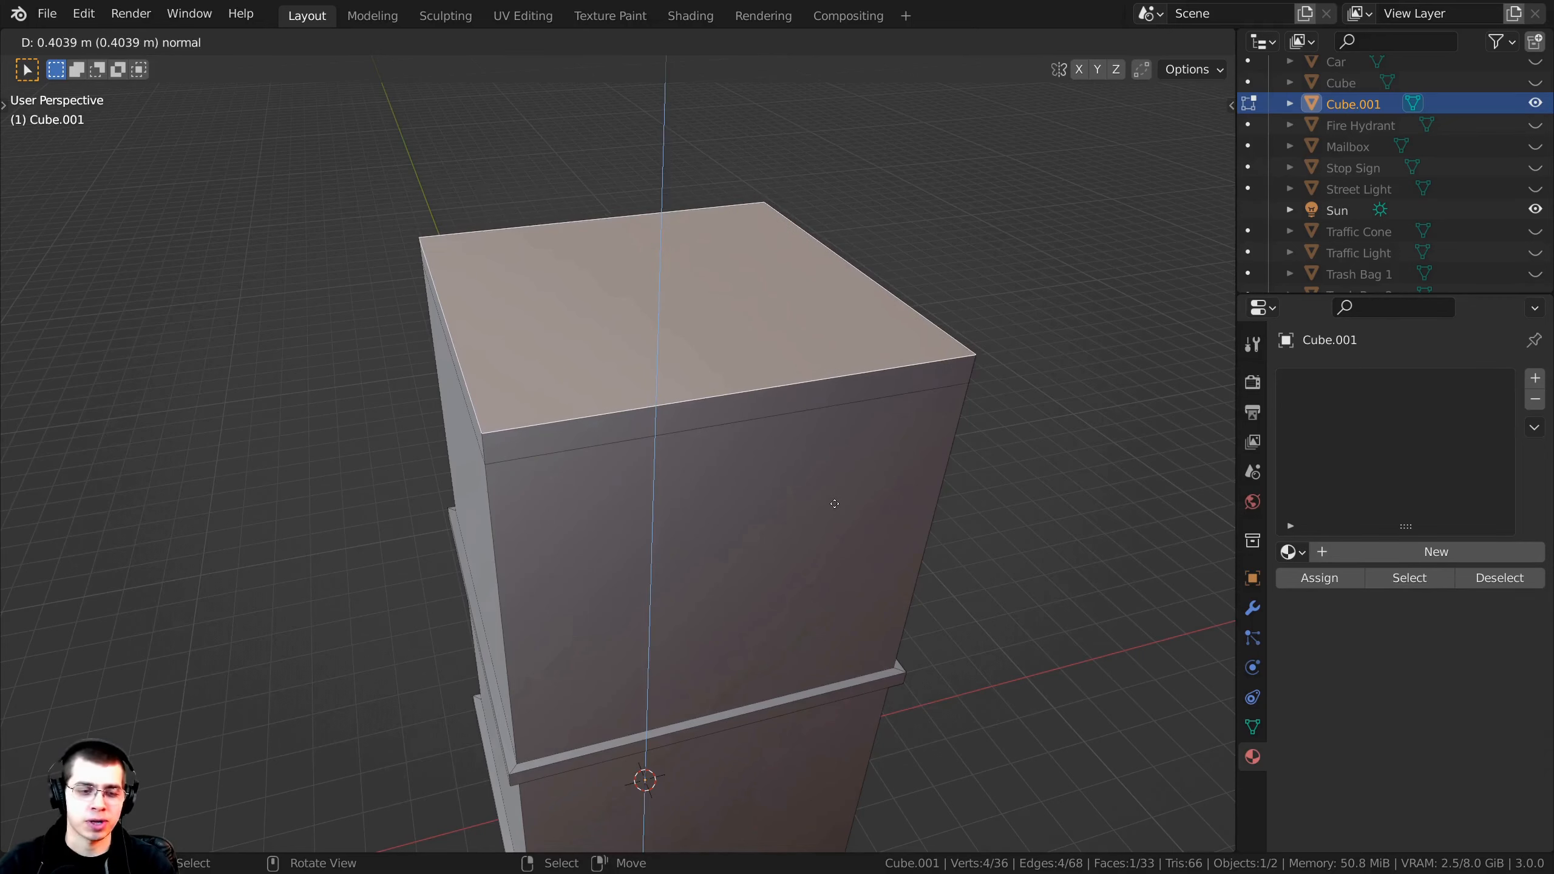
left_click(847, 500)
key("s")
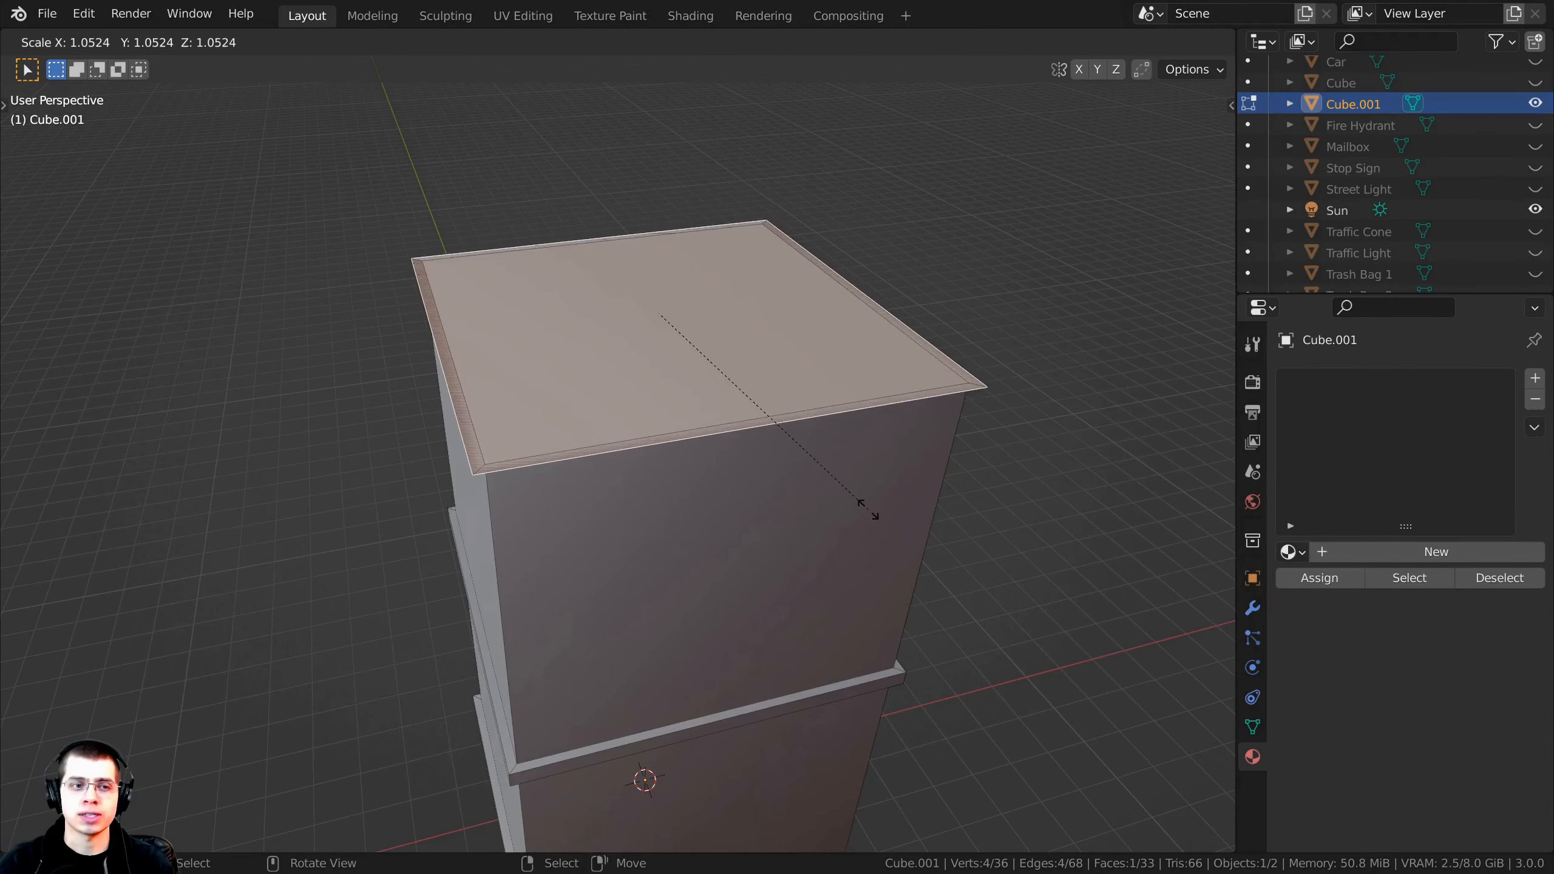
left_click(872, 510)
scroll(893, 554, "up", 3)
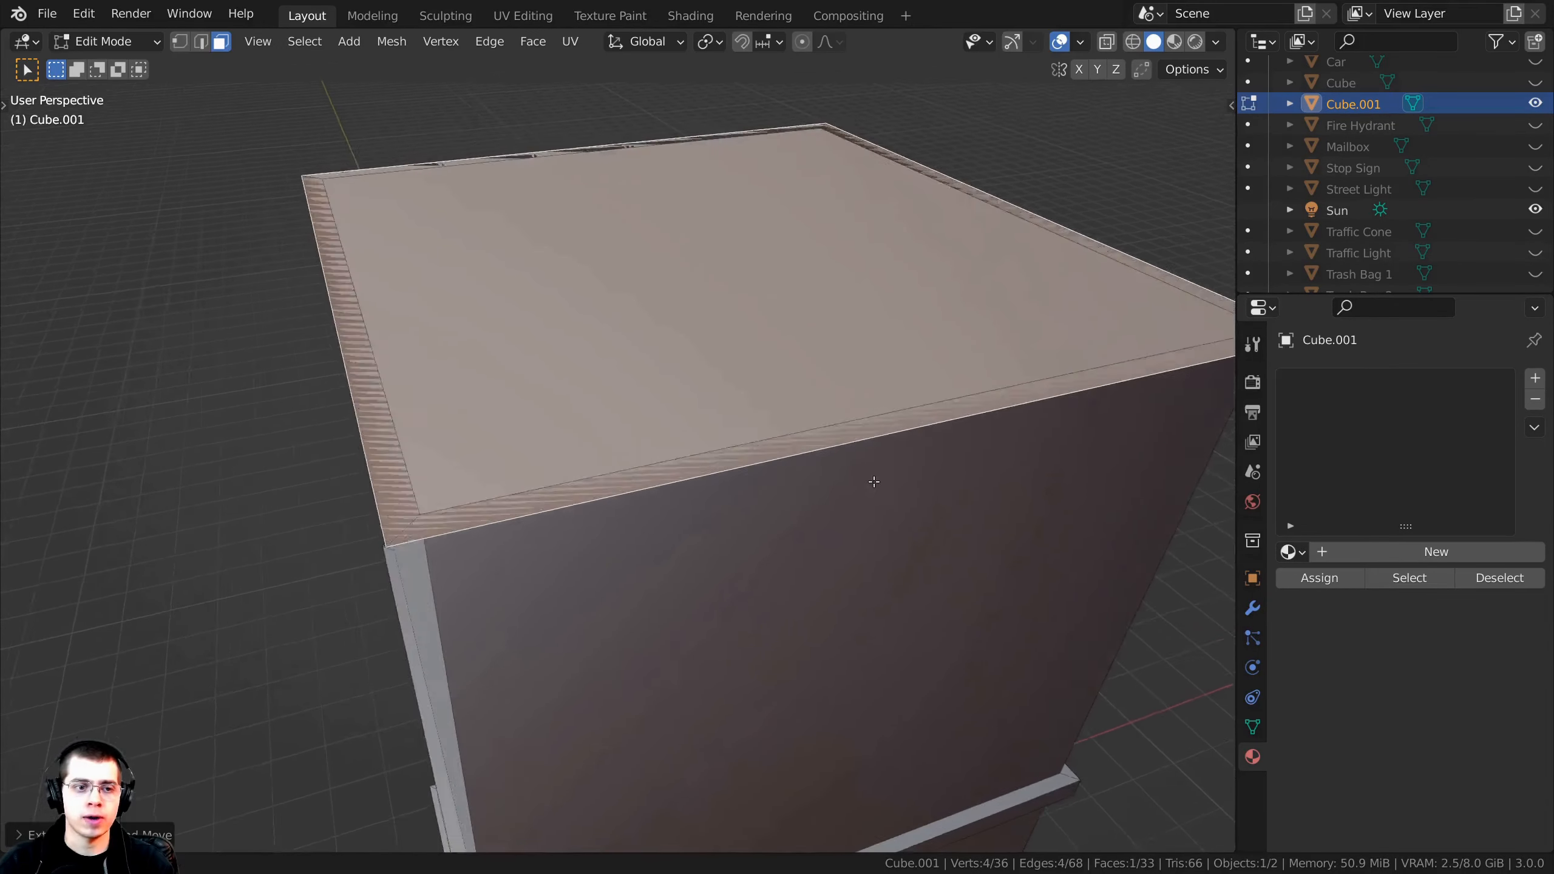
Step: Extrude the enlarged roof face about 0.3 m upward to form a thick roof slab
key("e")
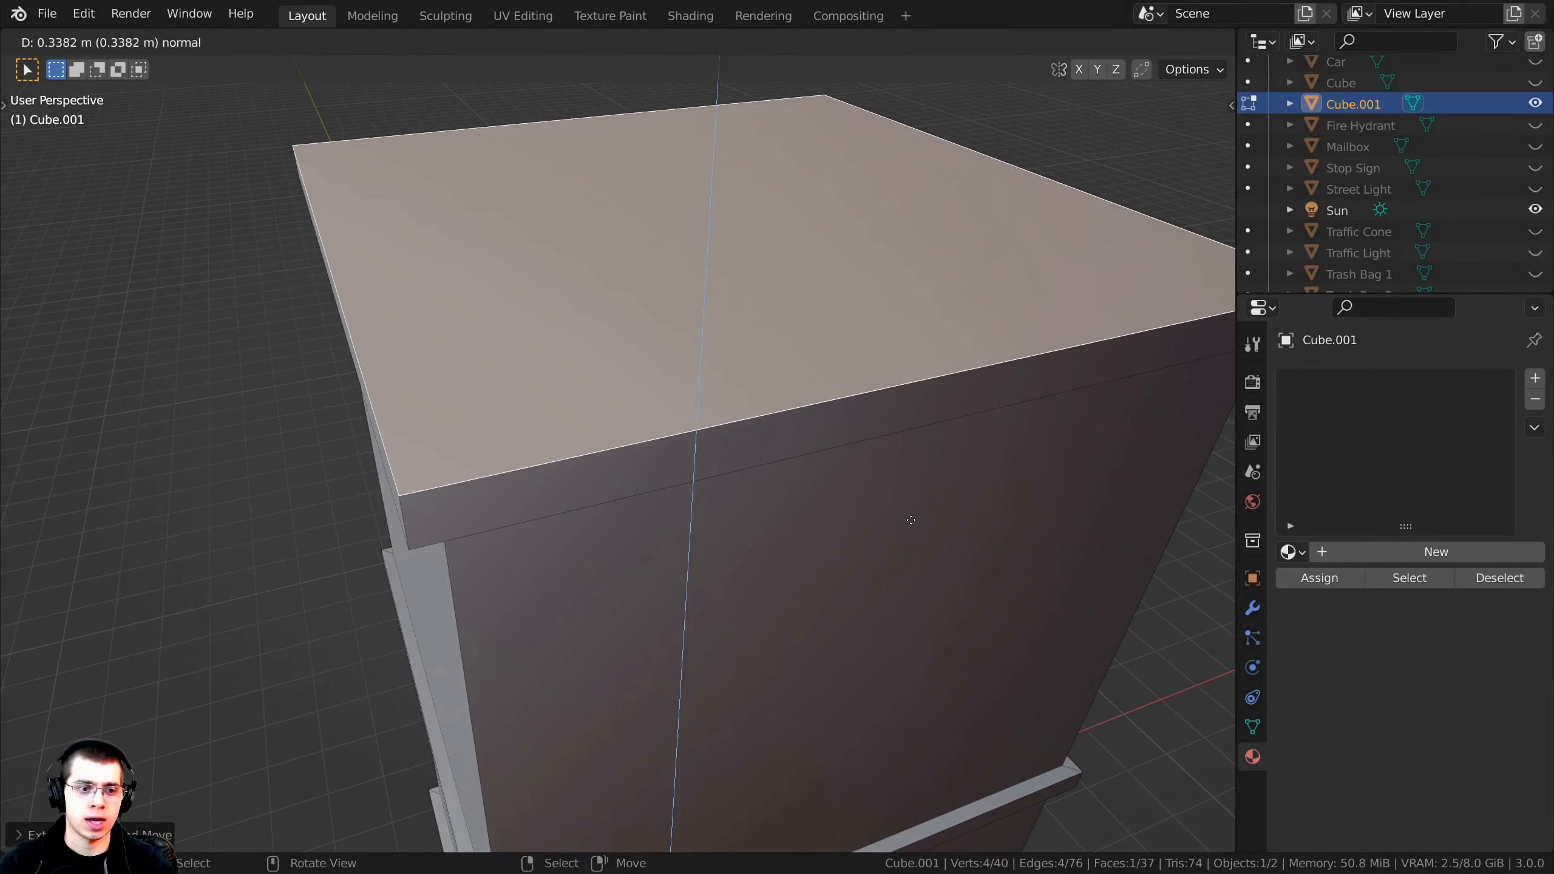
left_click(899, 516)
scroll(908, 513, "down", 5)
scroll(923, 505, "up", 2)
scroll(940, 495, "up", 3)
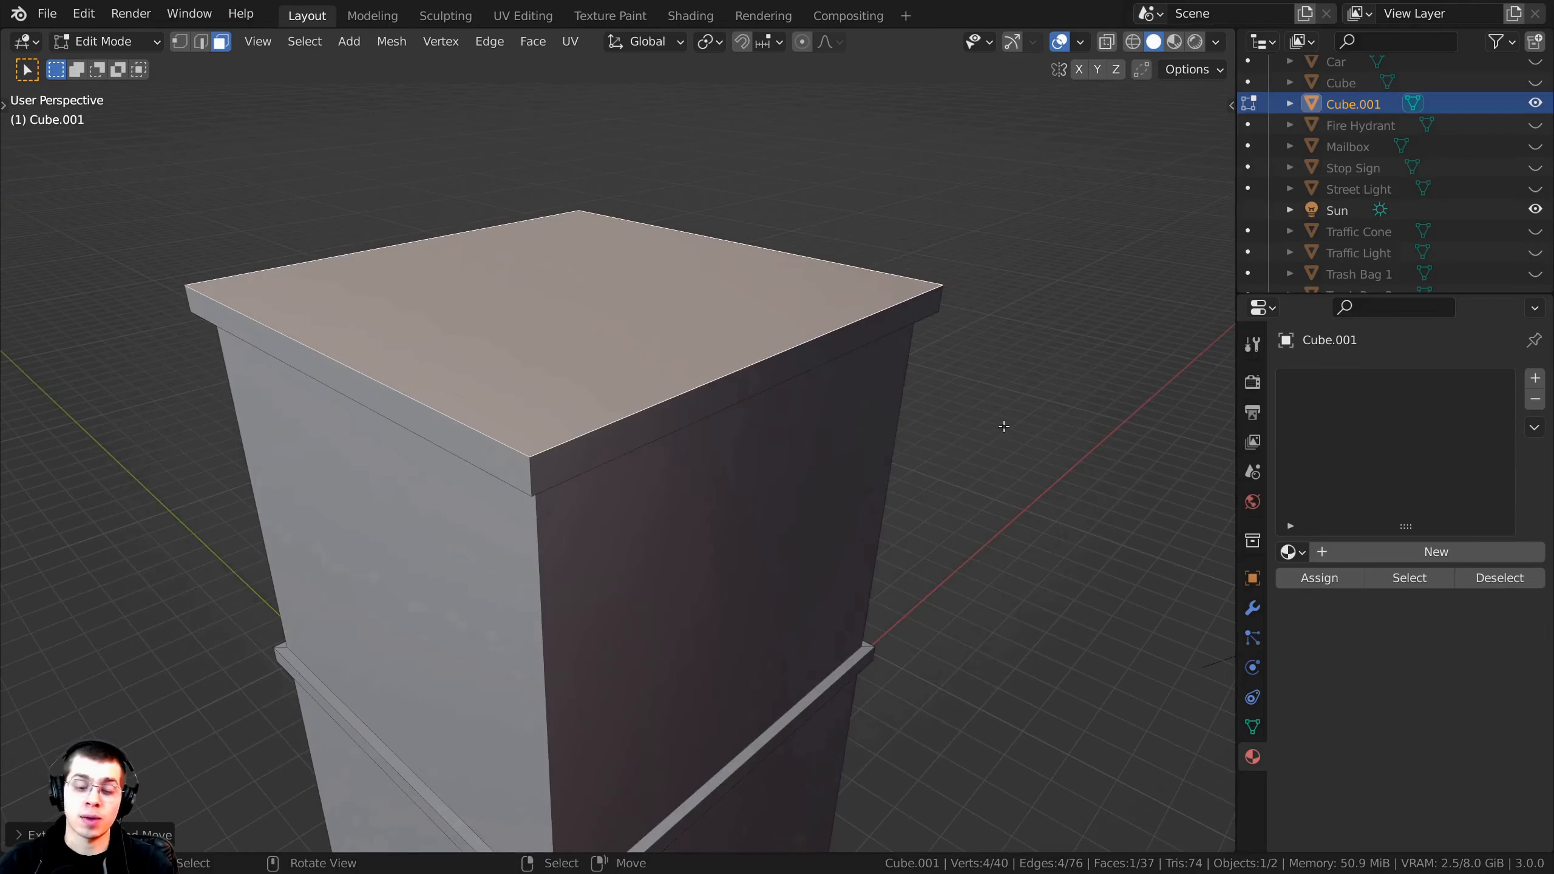
Step: Inset the roof slab's top face by about 0.4 m and extrude the inner face about 0.28 m down, forming a parapet
key("i")
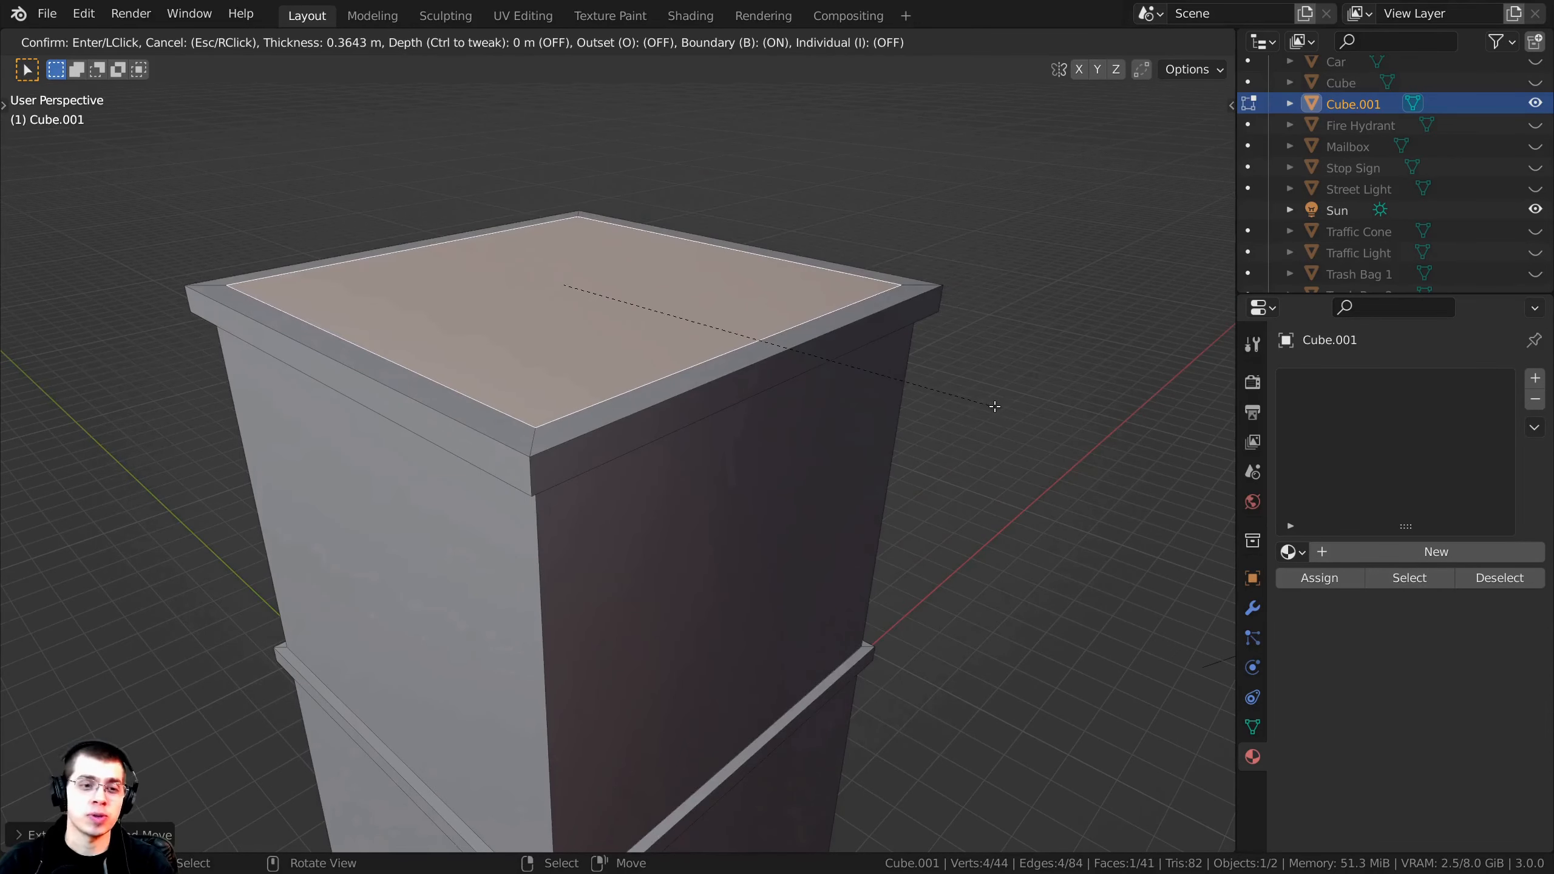
left_click(991, 403)
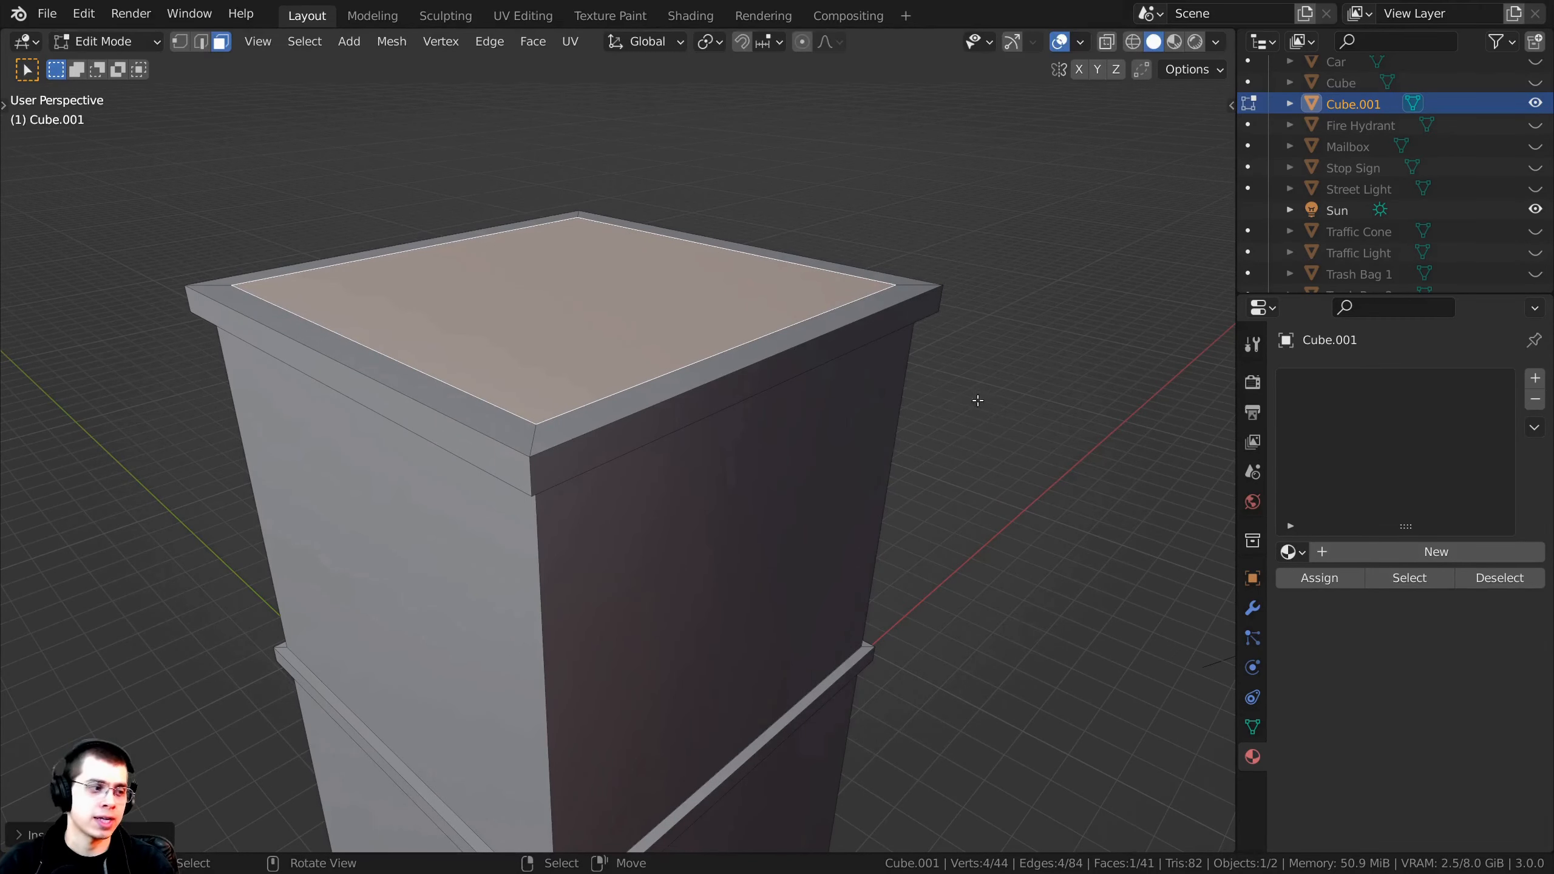
scroll(954, 380, "up", 2)
key("e")
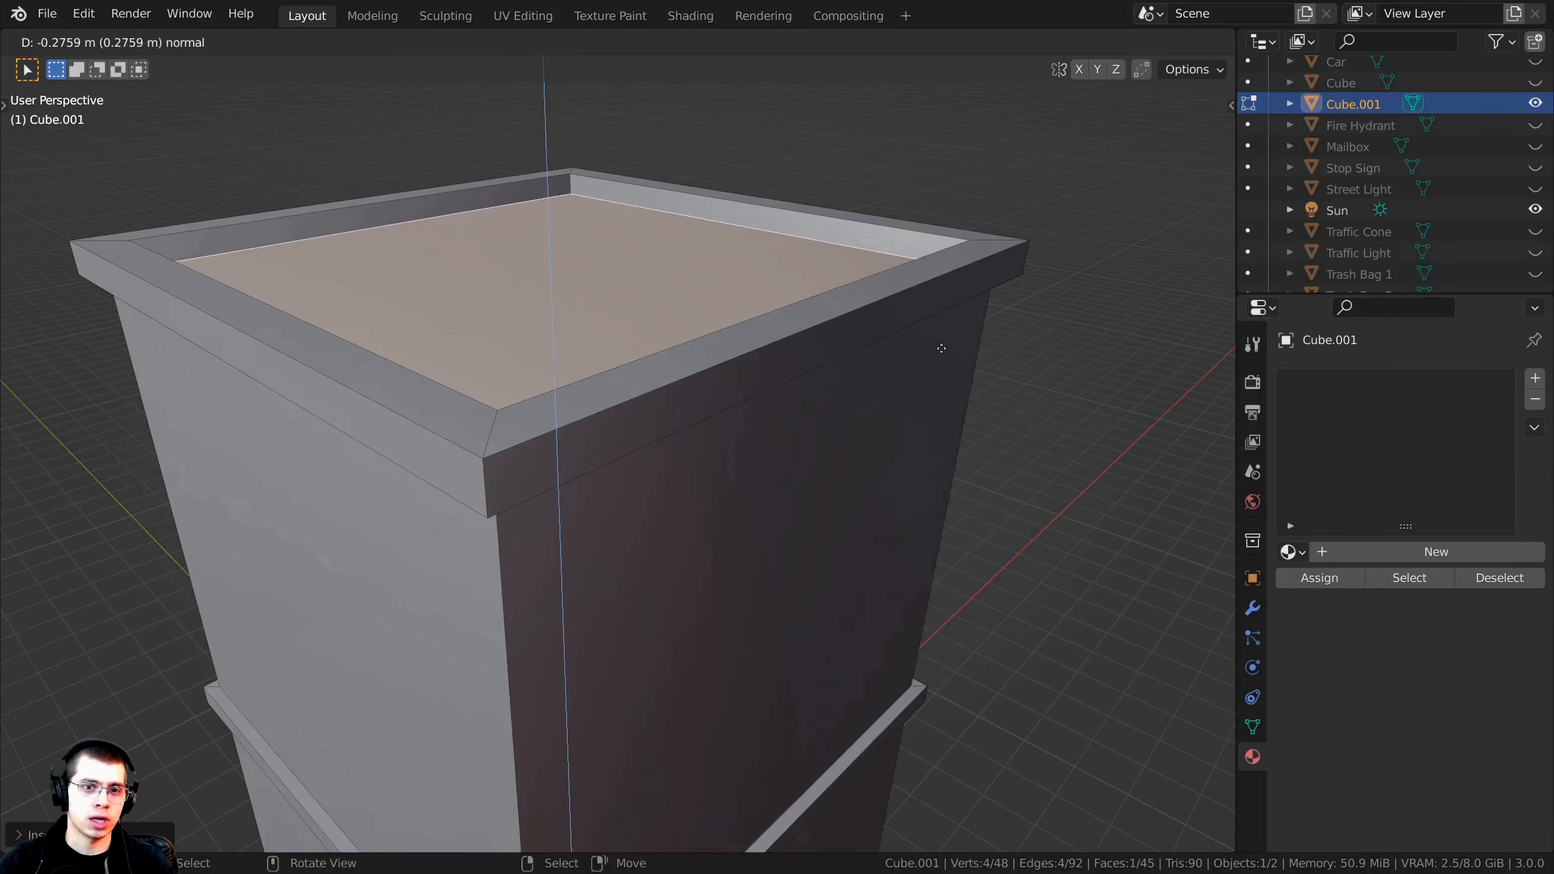
left_click(942, 350)
Step: Duplicate the recessed roof face, place the copy above the roof, and scale it to about 0.35
scroll(909, 364, "down", 4)
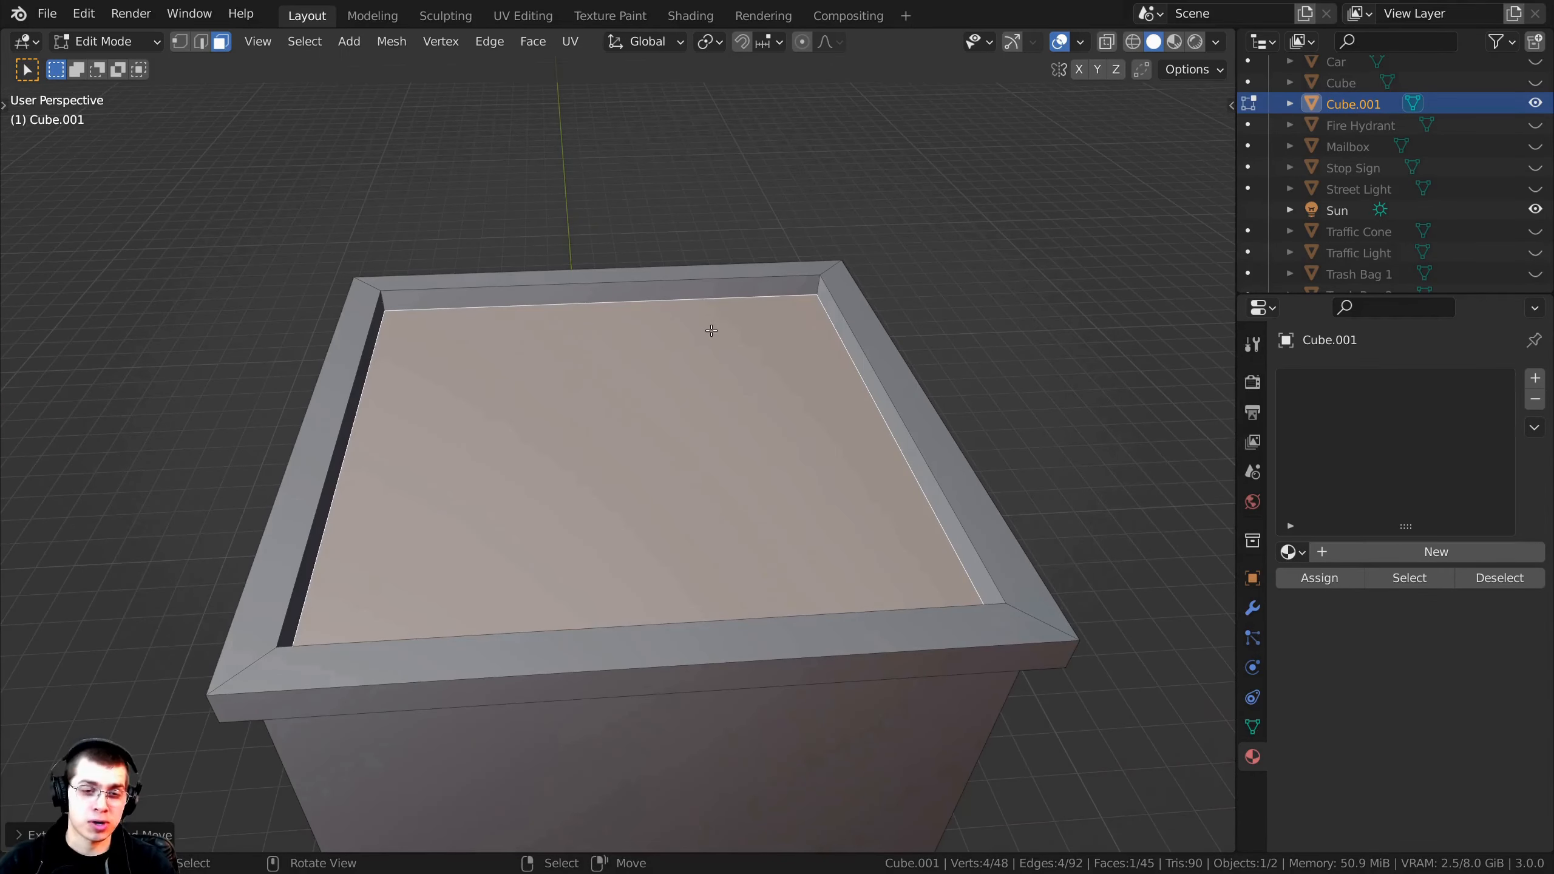
scroll(710, 331, "up", 2)
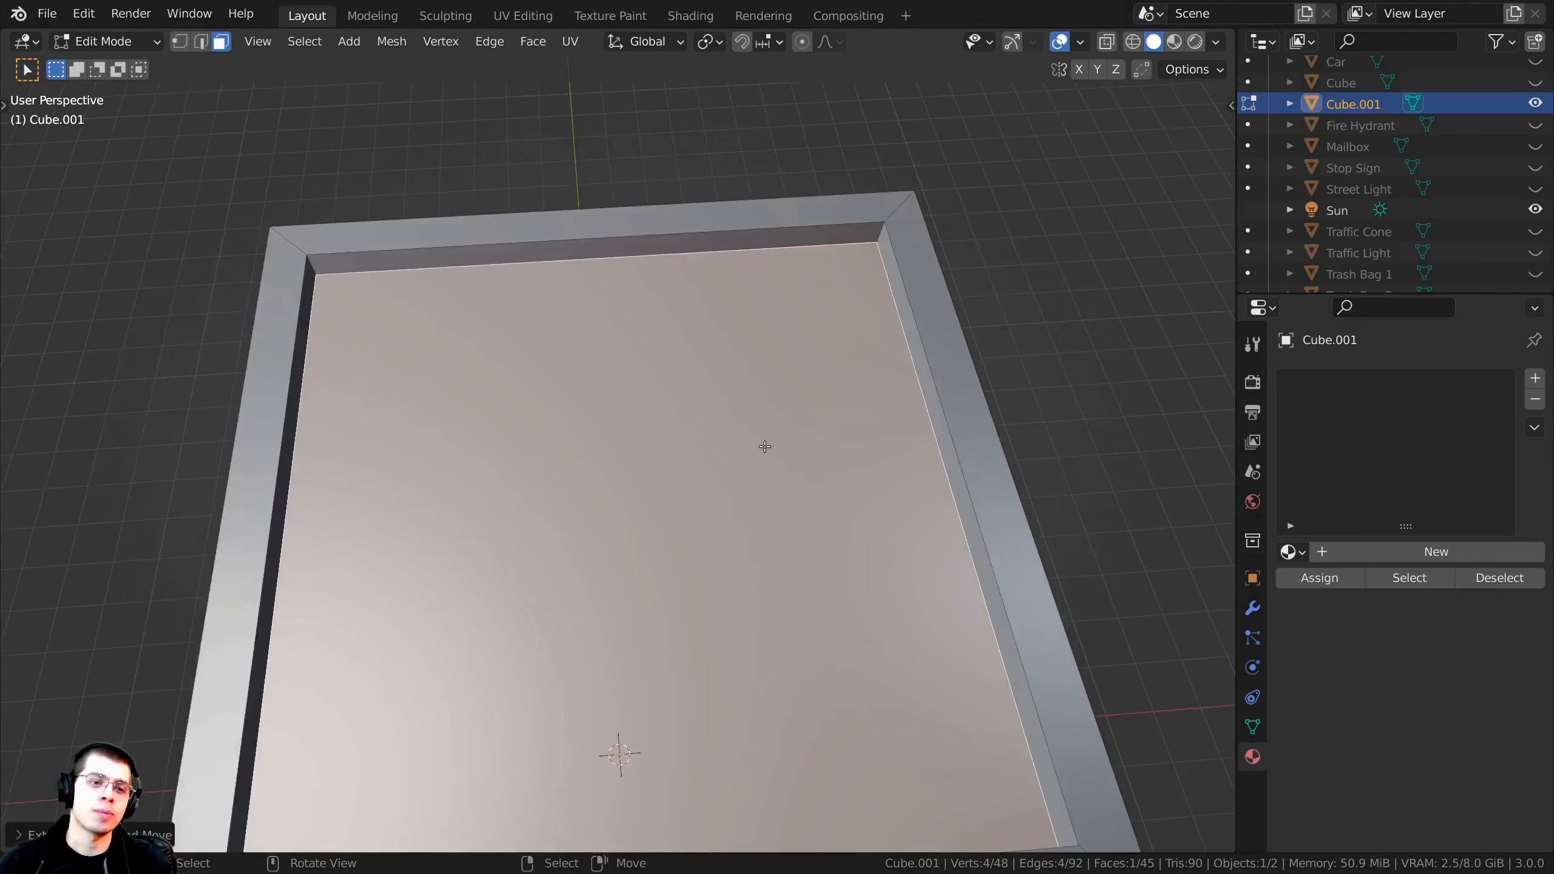
scroll(789, 410, "down", 1)
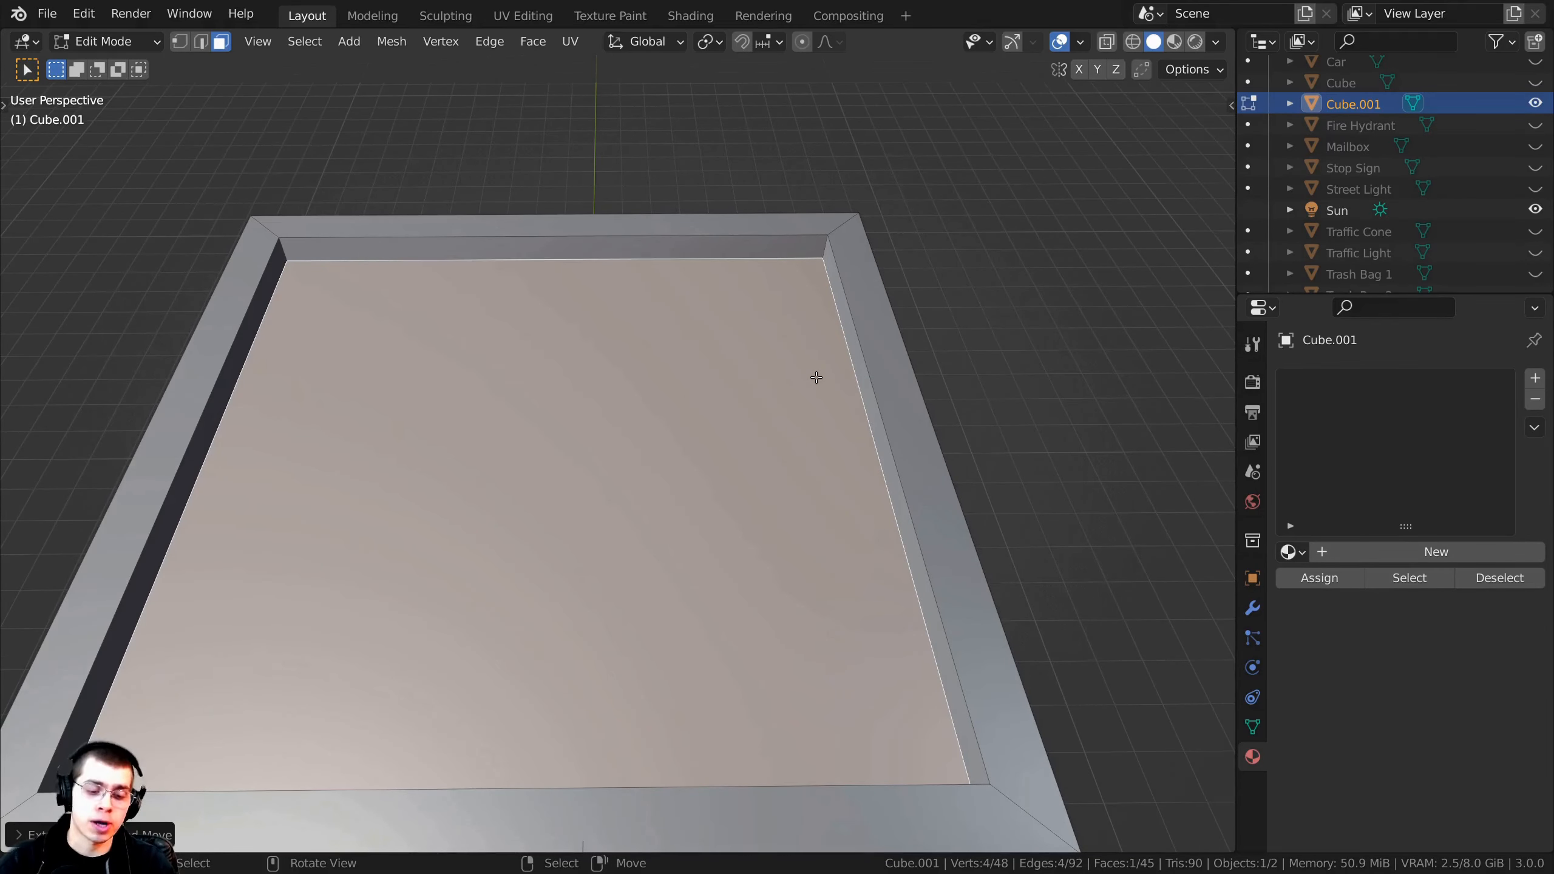
scroll(830, 367, "down", 2)
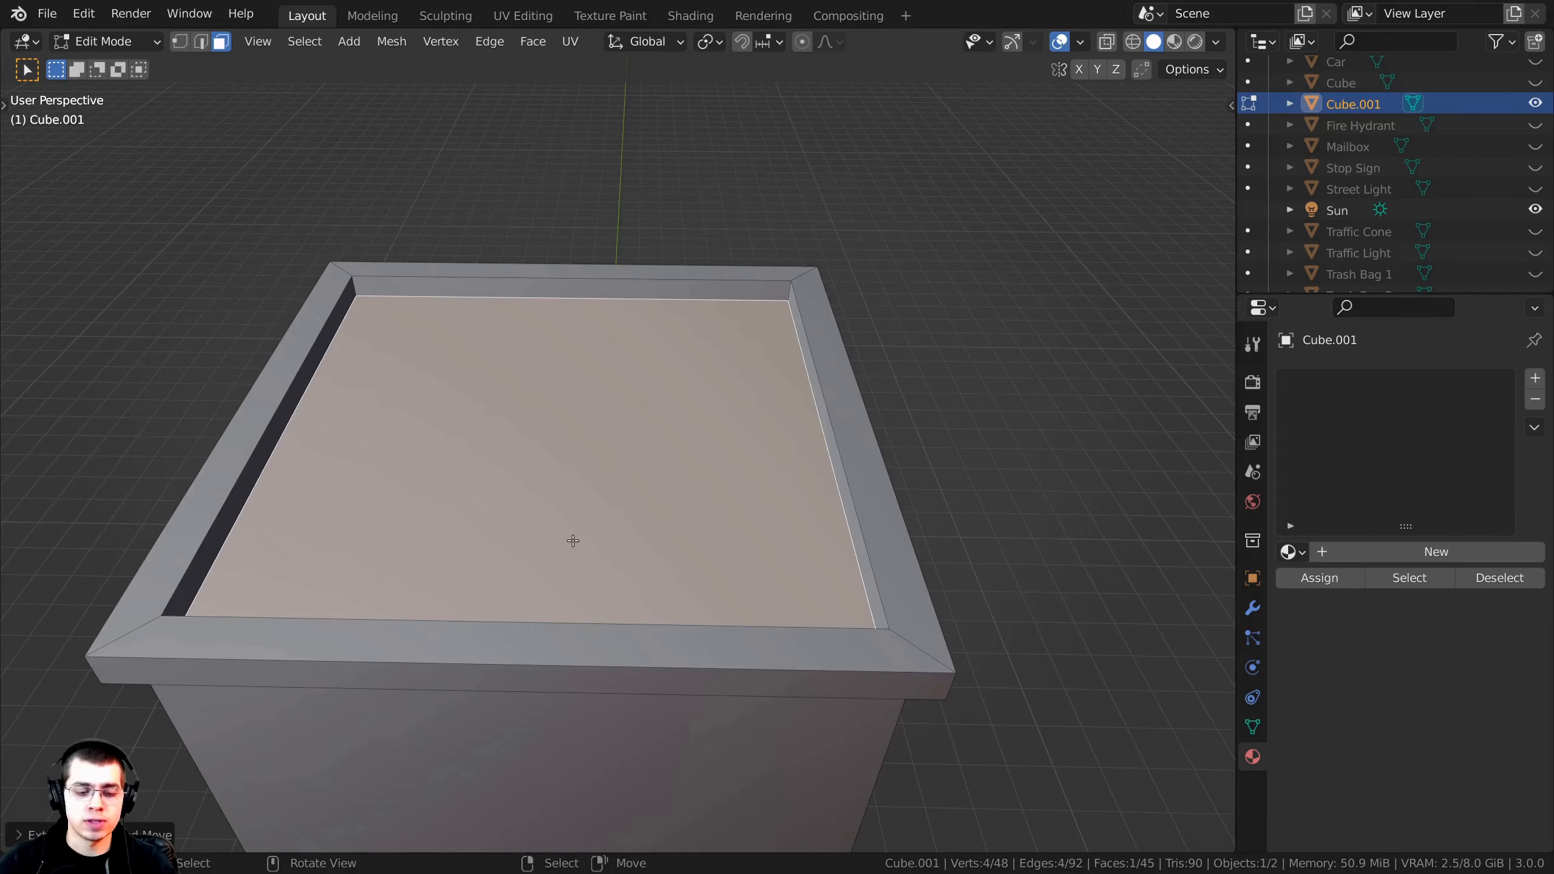
key("g")
left_click(728, 354)
key("s")
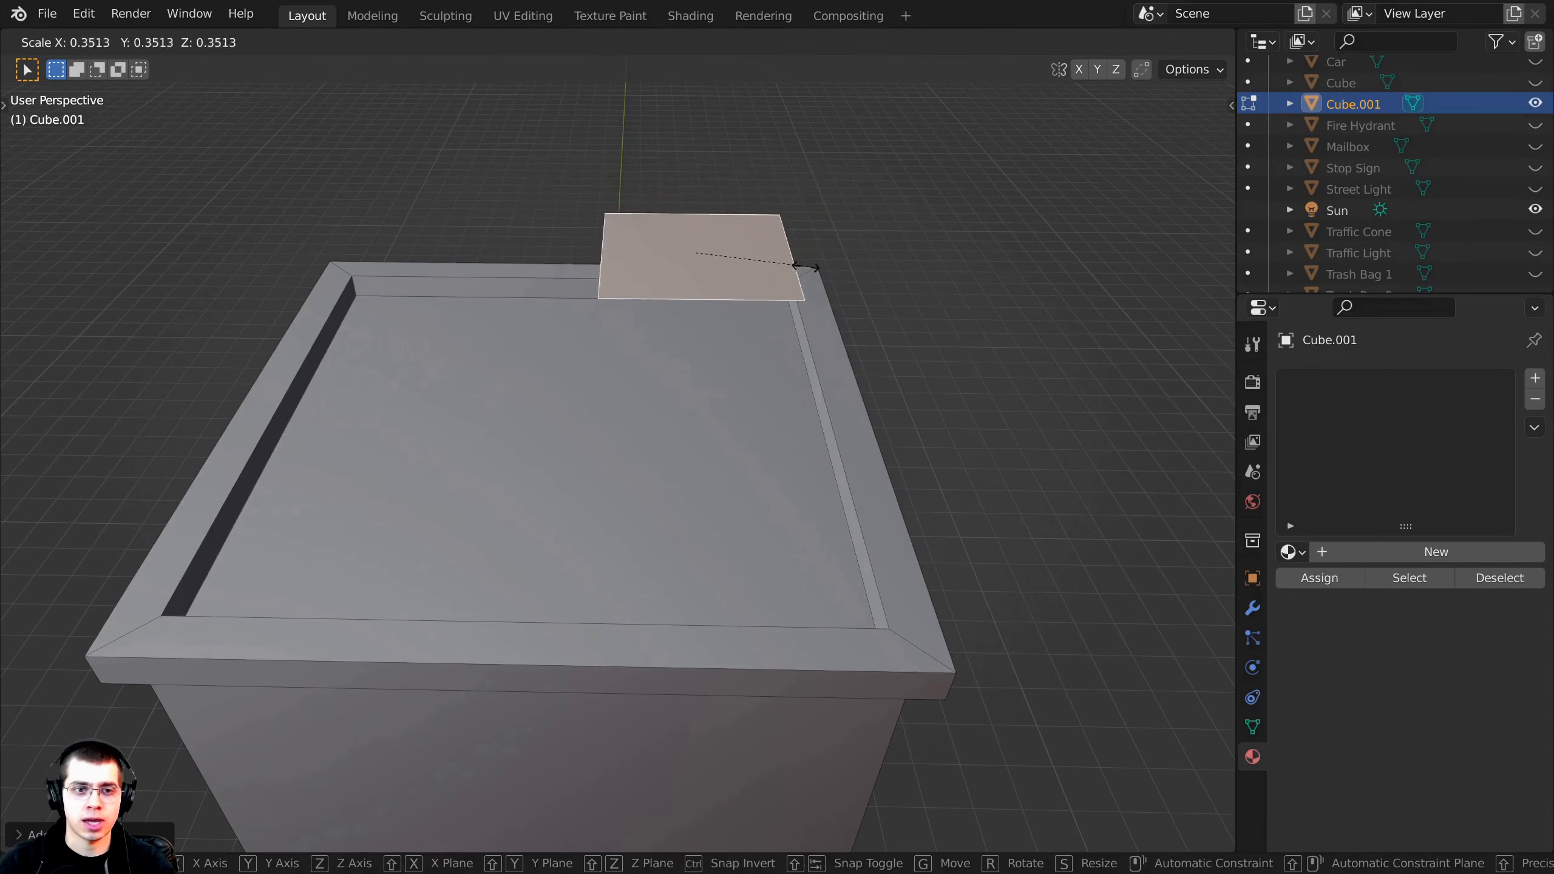
left_click(805, 267)
Step: Stretch the duplicated face along Y by about 1.45 to make it rectangular
middle_click_drag(806, 268, 761, 360)
scroll(744, 332, "up", 4)
key("s")
key("y")
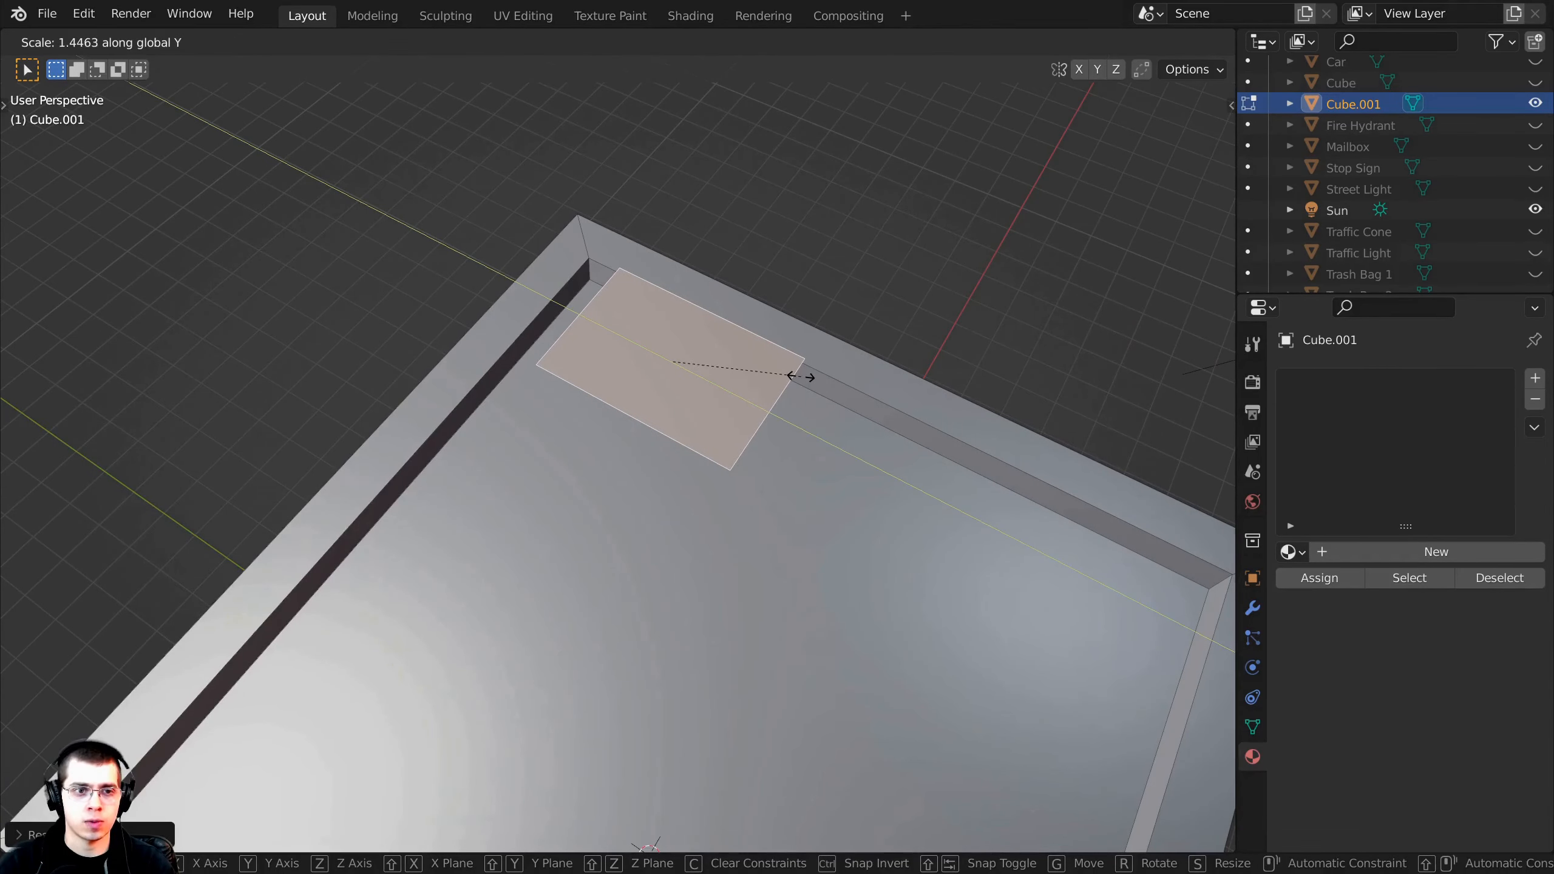
left_click(793, 375)
Step: Lower the rectangular face to just above the roof corner and extrude it down into the roof to form a box
middle_click_drag(793, 376, 883, 267)
key("g")
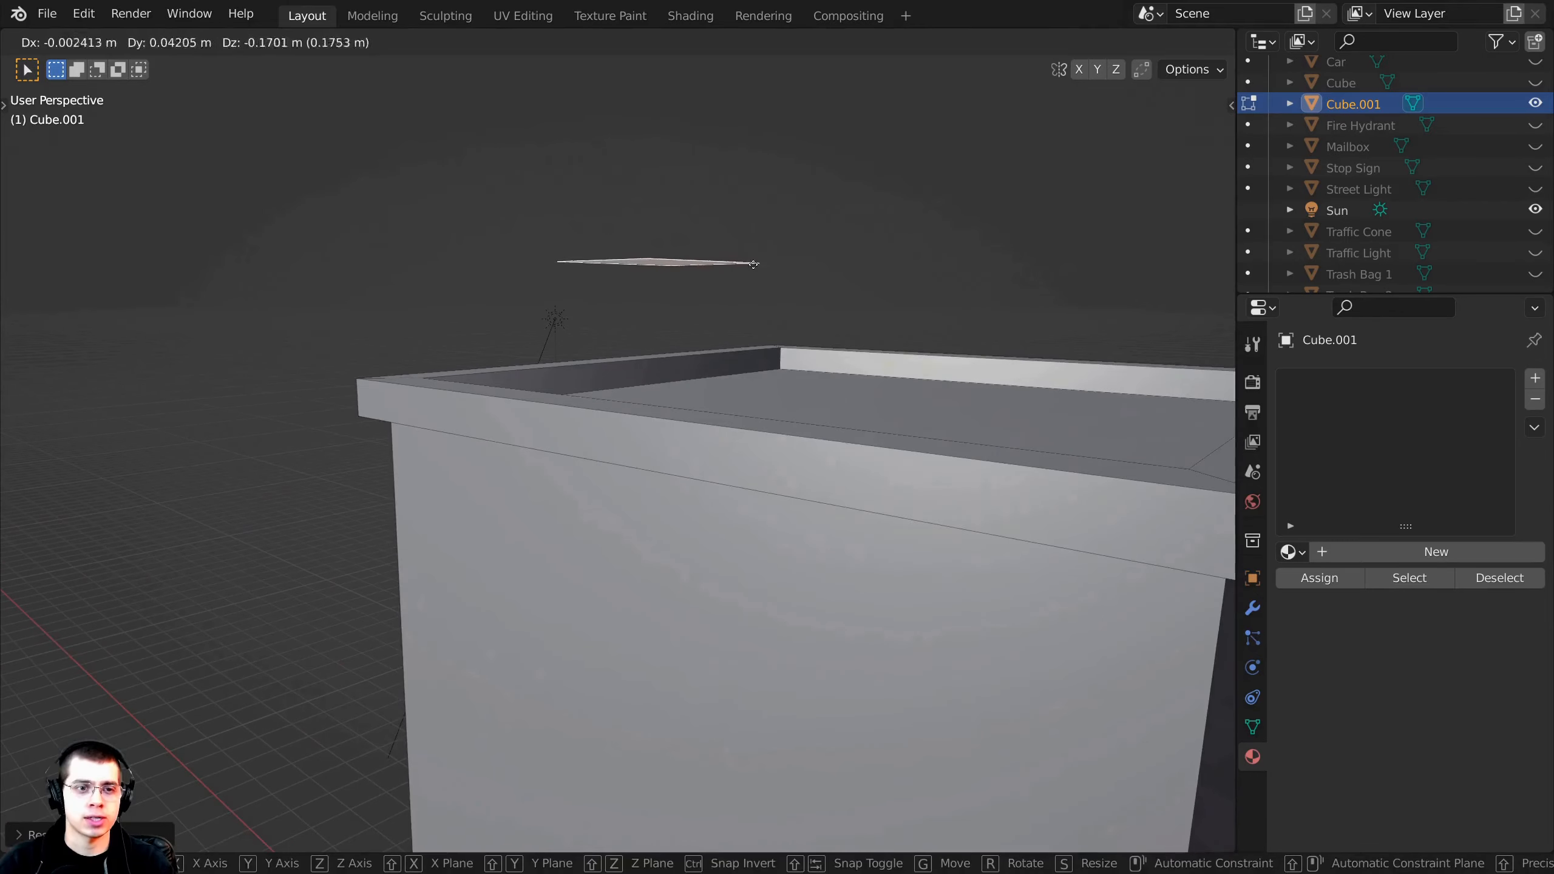
left_click(752, 361)
middle_click_drag(753, 361, 603, 267)
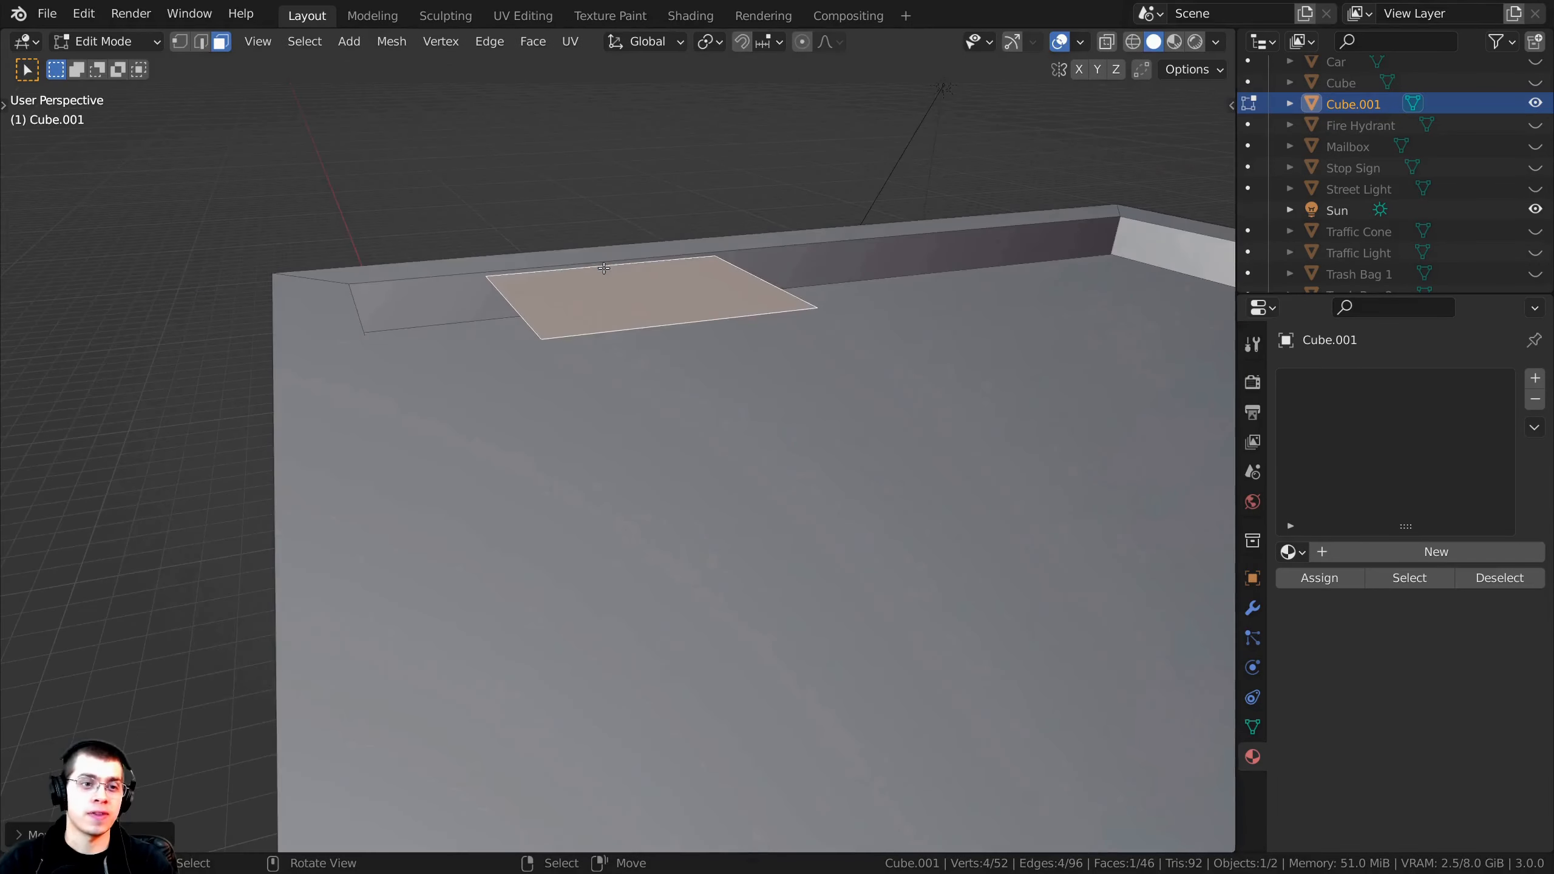
key("e")
left_click(629, 382)
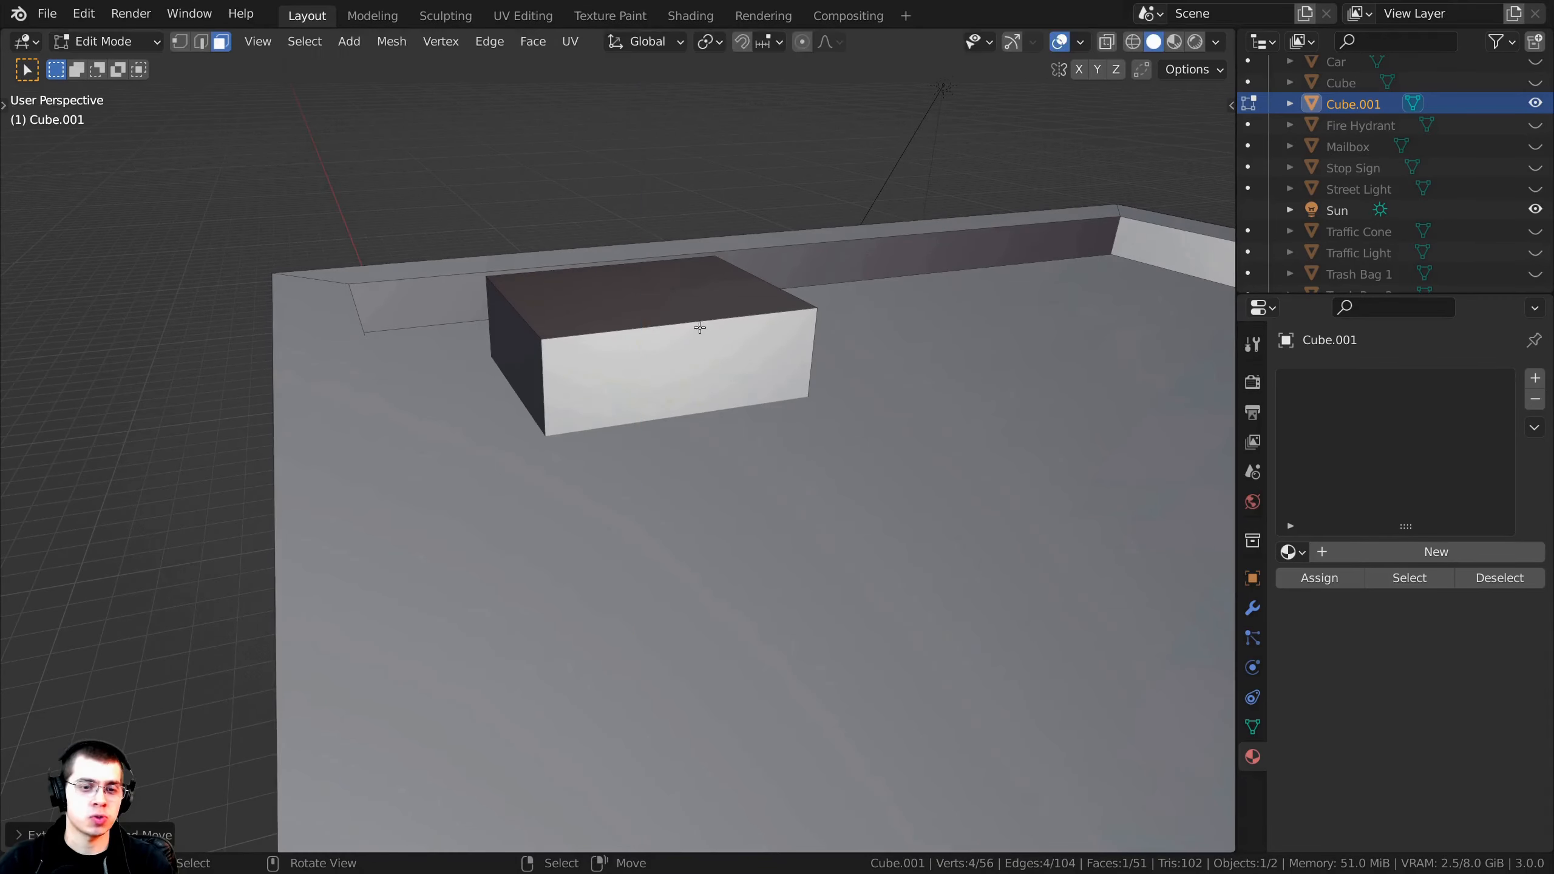
middle_click_drag(628, 382, 660, 342)
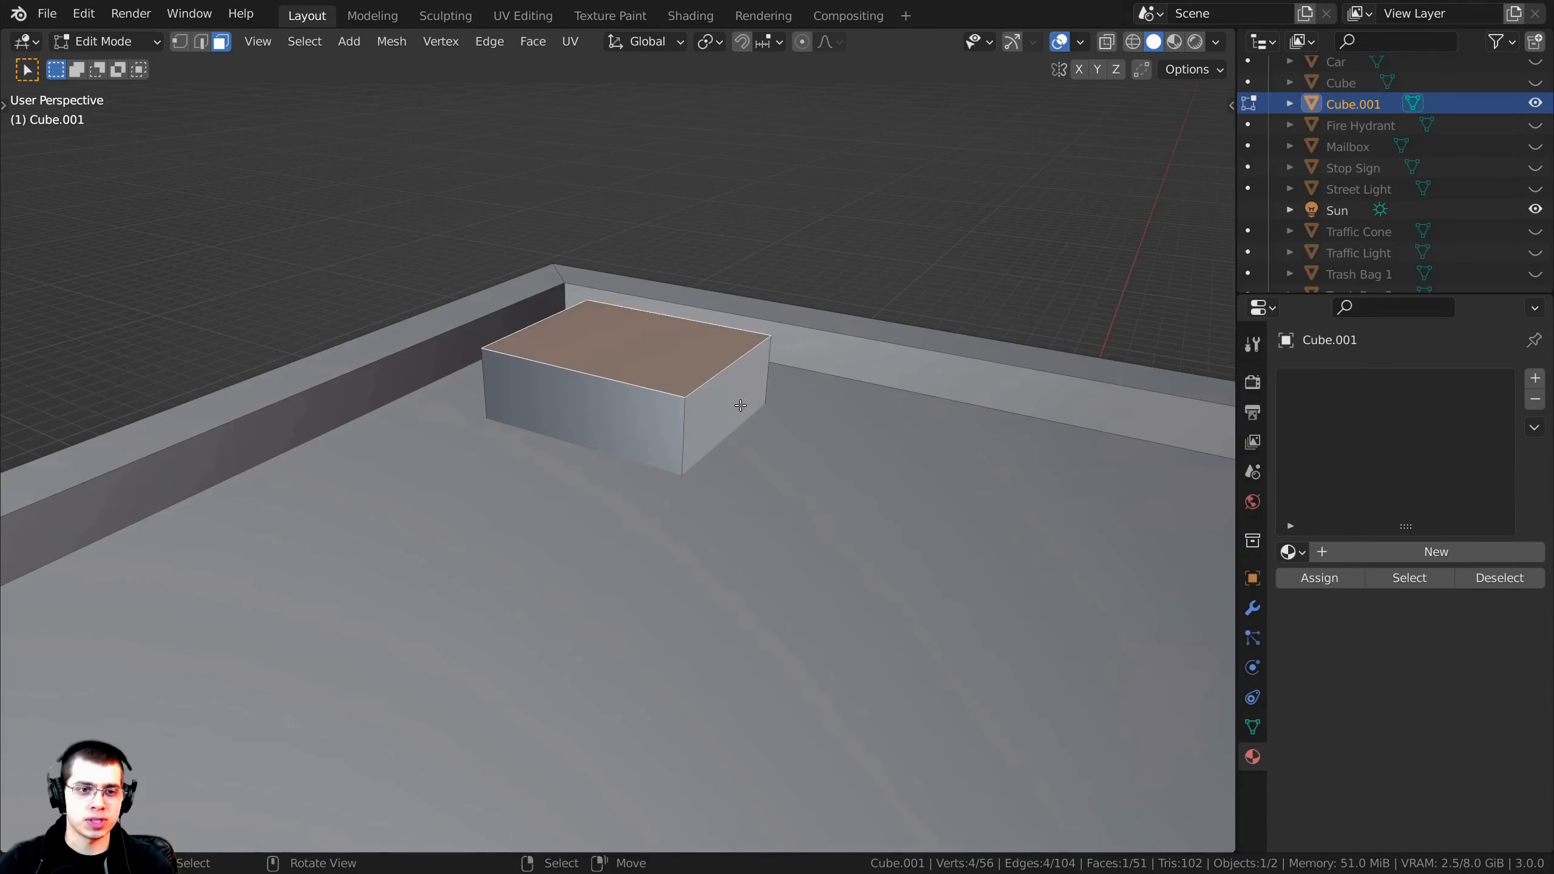
Step: Duplicate the box's top face, place the copy beside the box, and scale it to about 0.45
middle_click_drag(740, 406, 575, 347)
key("shift+d")
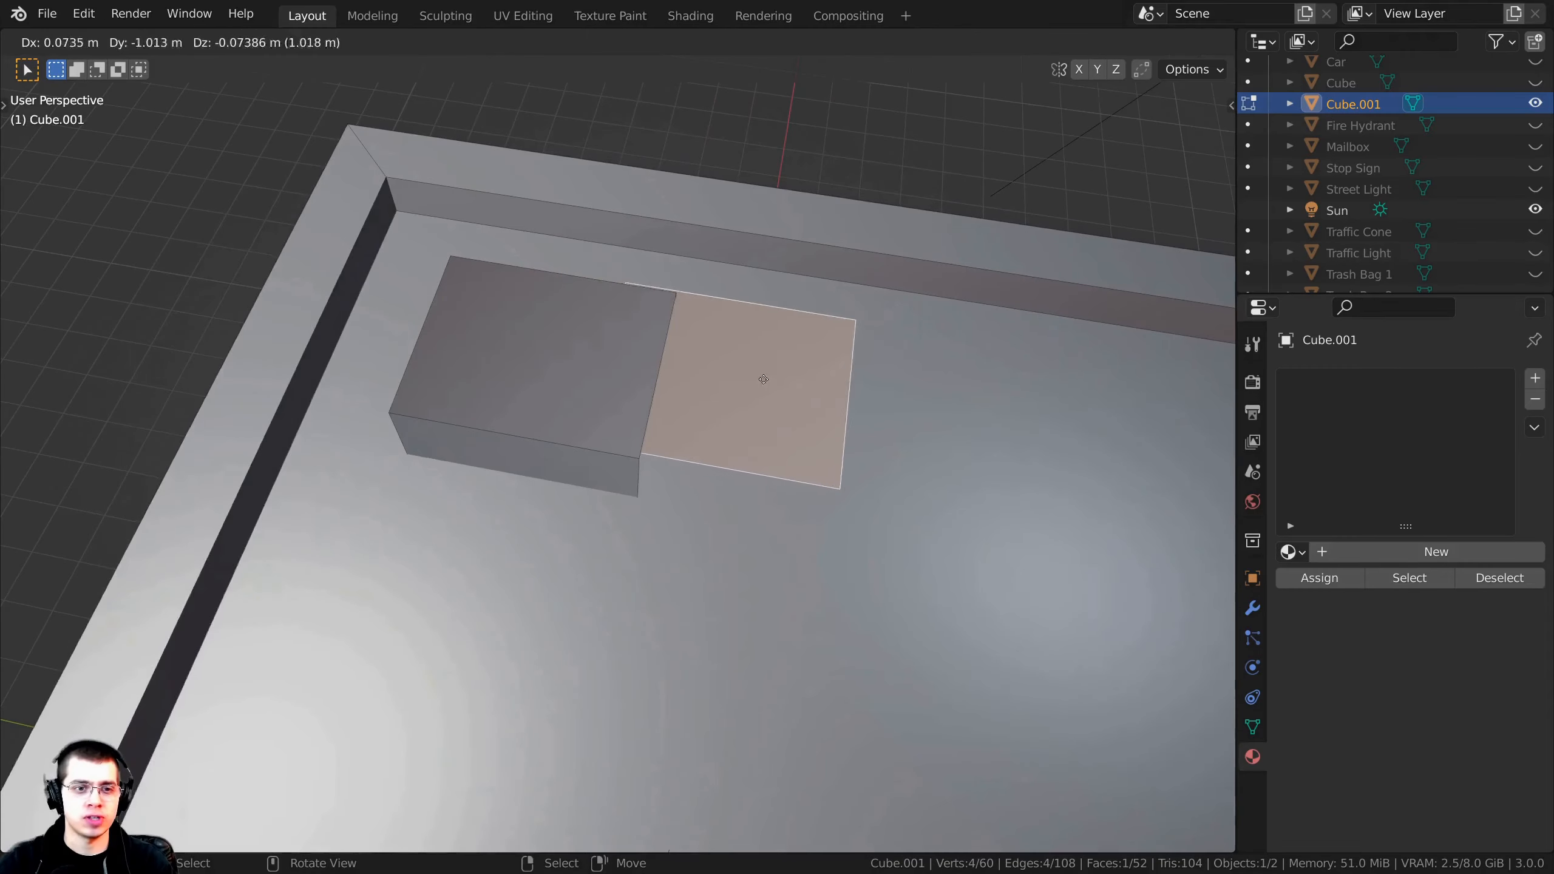
left_click(815, 392)
middle_click_drag(814, 392, 989, 381)
key("s")
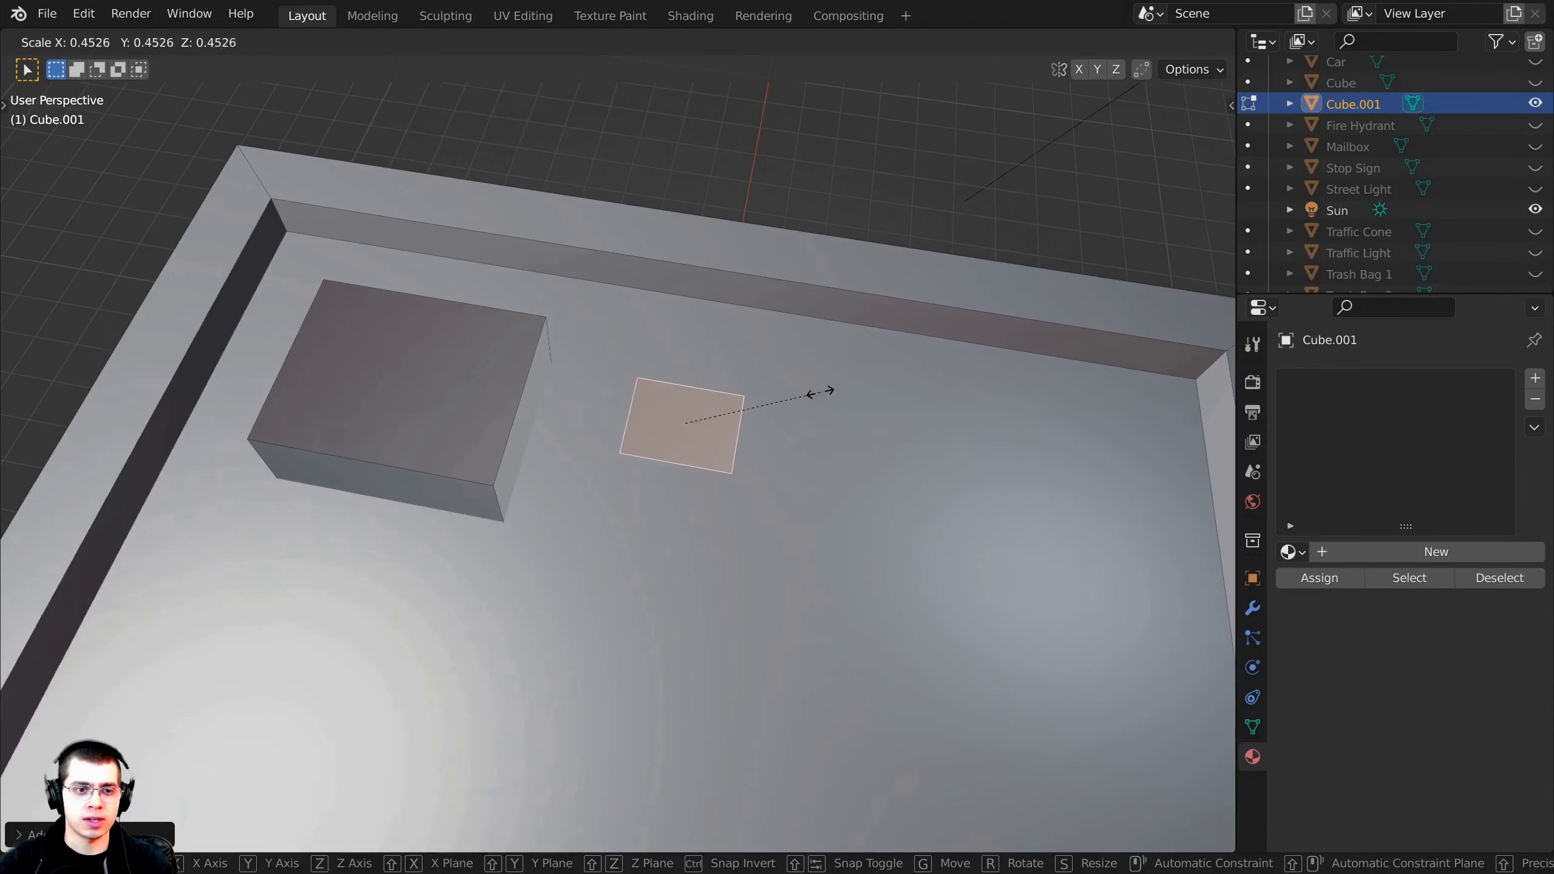
left_click(819, 391)
Step: Position the smaller face next to the large box and extrude it down into the roof as a second box
middle_click_drag(820, 391, 716, 354)
key("g")
left_click(565, 243)
key("e")
left_click(689, 327)
Step: Select the entire building mesh and recalculate its normals to face outward
key("a")
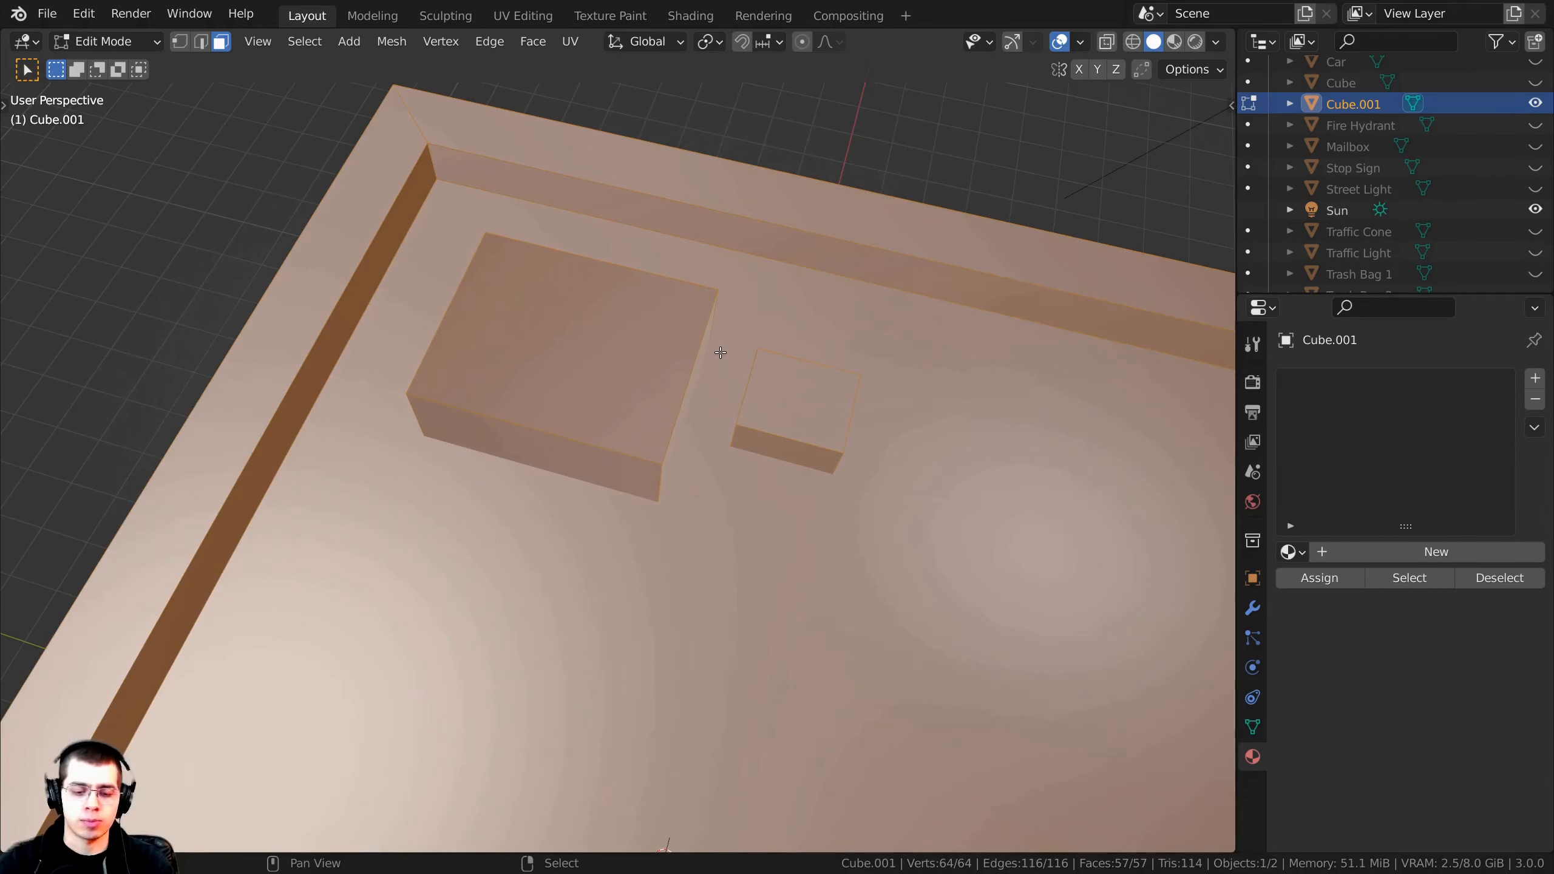
key("shift+n")
key("Tab")
scroll(679, 416, "down", 4)
middle_click_drag(690, 433, 394, 458)
scroll(602, 300, "down", 3)
Step: Duplicate the larger roof box's top face and move the copy to the opposite side of the roof
key("Tab")
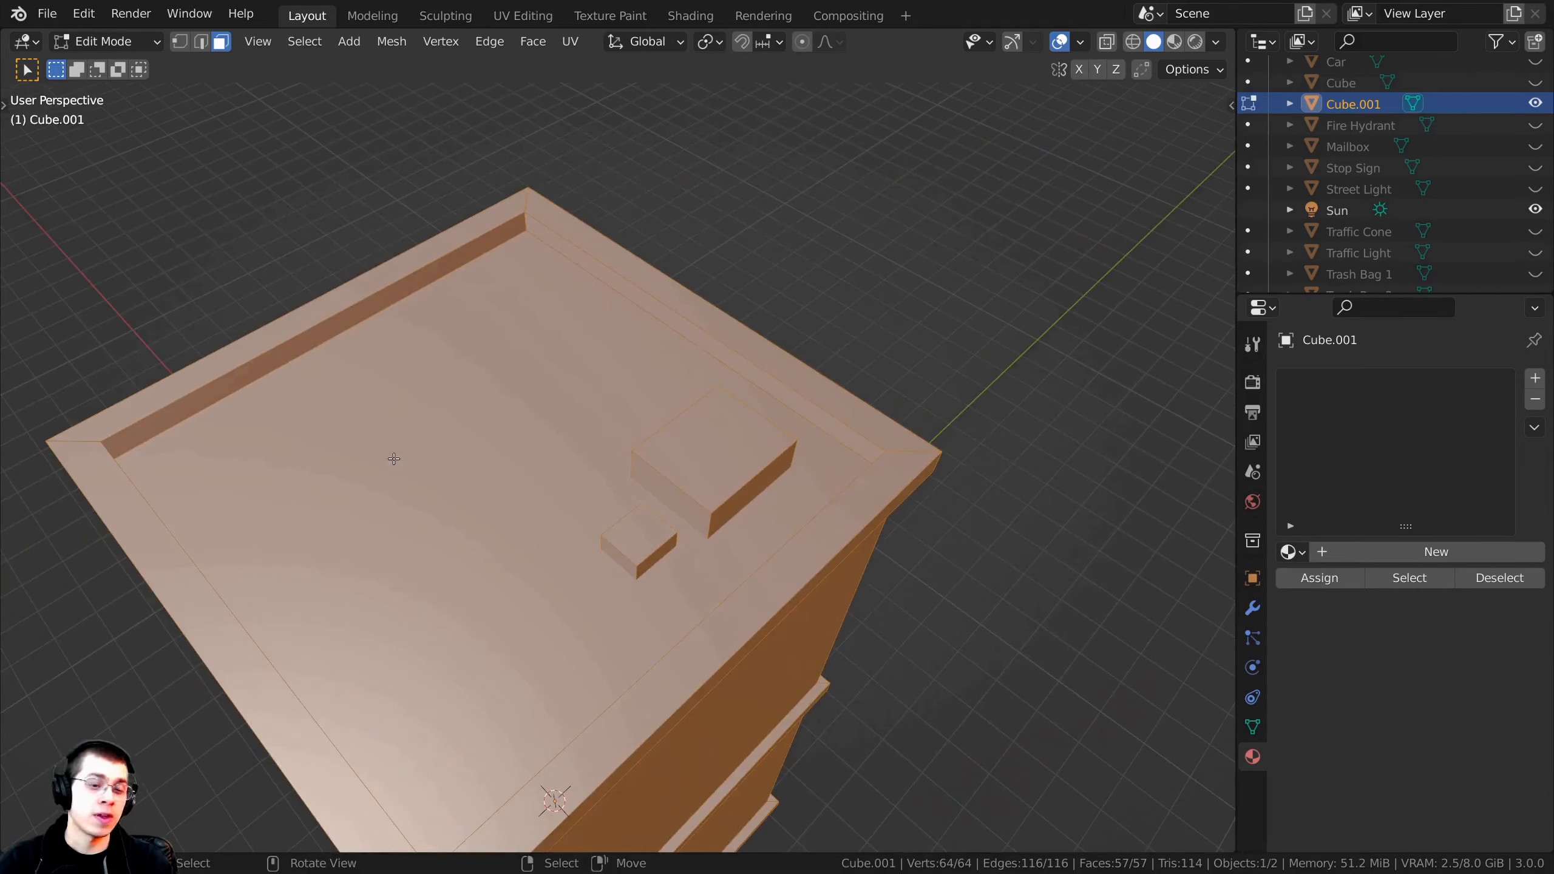
left_click(693, 441)
middle_click_drag(693, 441, 839, 441, "shift")
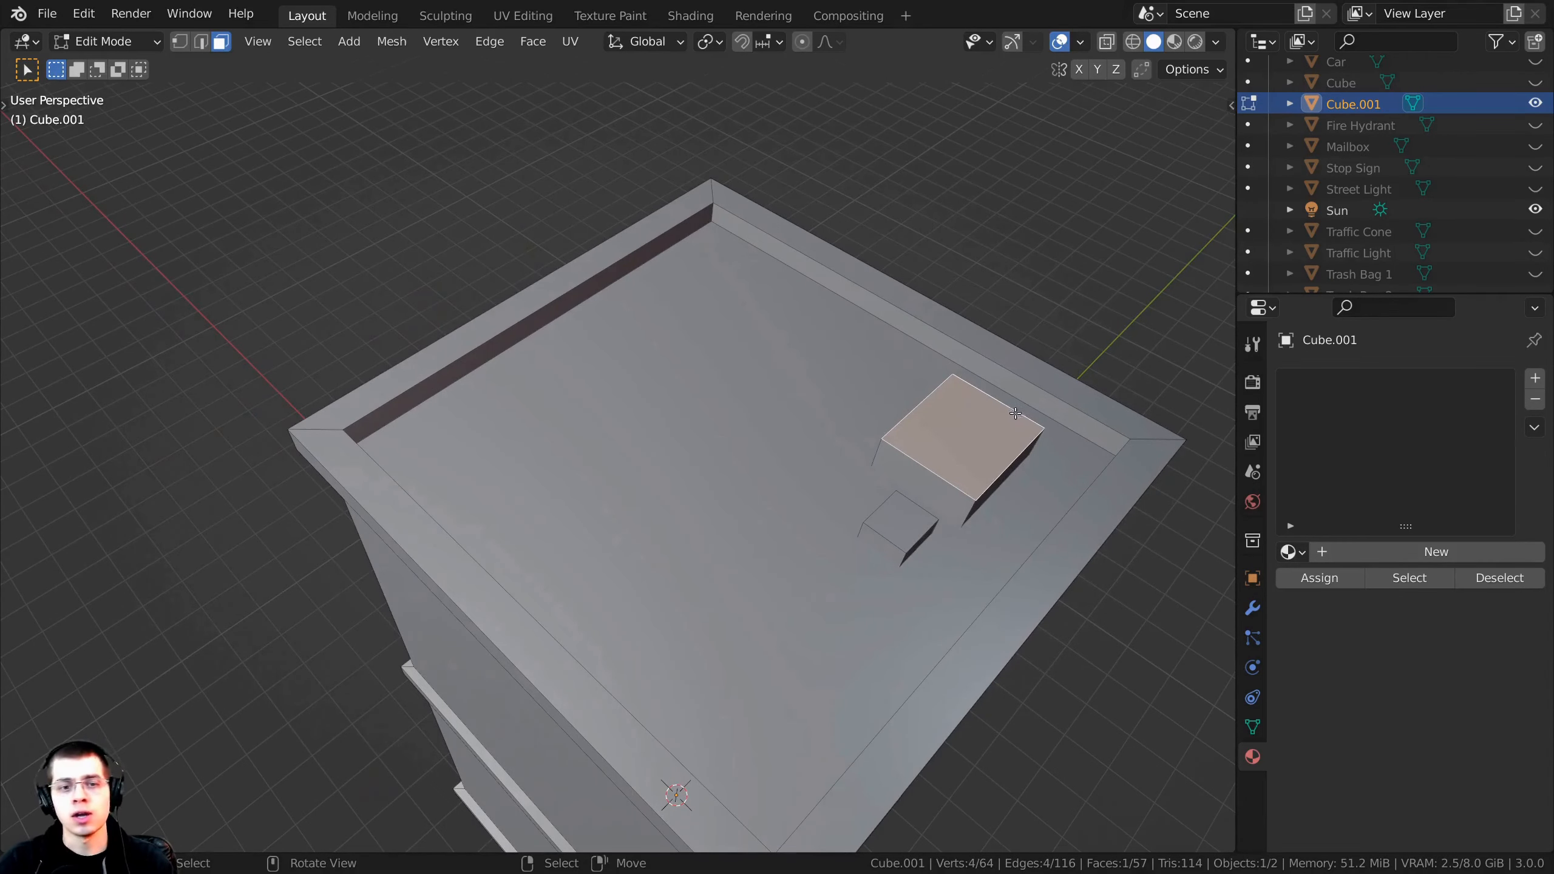
key("shift+d")
left_click(530, 399)
middle_click_drag(530, 398, 671, 326)
Step: Scale the new face along Y and adjust its height along Z so it sits slightly above the roof
key("s")
key("y")
left_click(672, 346)
key("g")
key("z")
left_click(568, 330)
key("g")
key("z")
left_click(761, 308)
Step: Extrude the new face about 0.2 m down to the roof and lower the flat box's top face about 0.01 m
key("e")
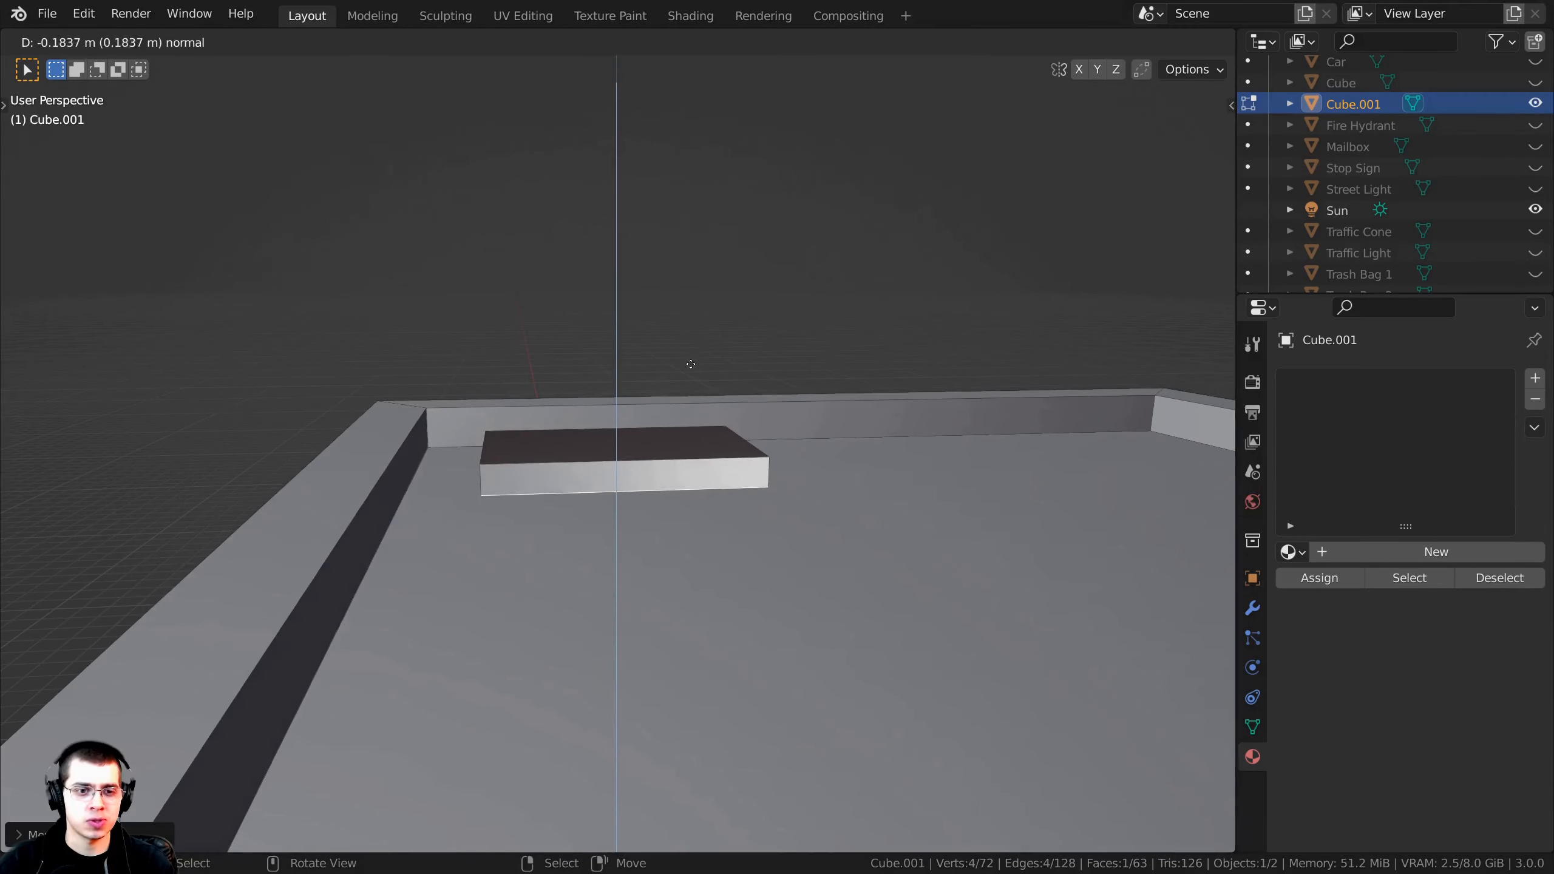
left_click(694, 379)
key("g")
key("z")
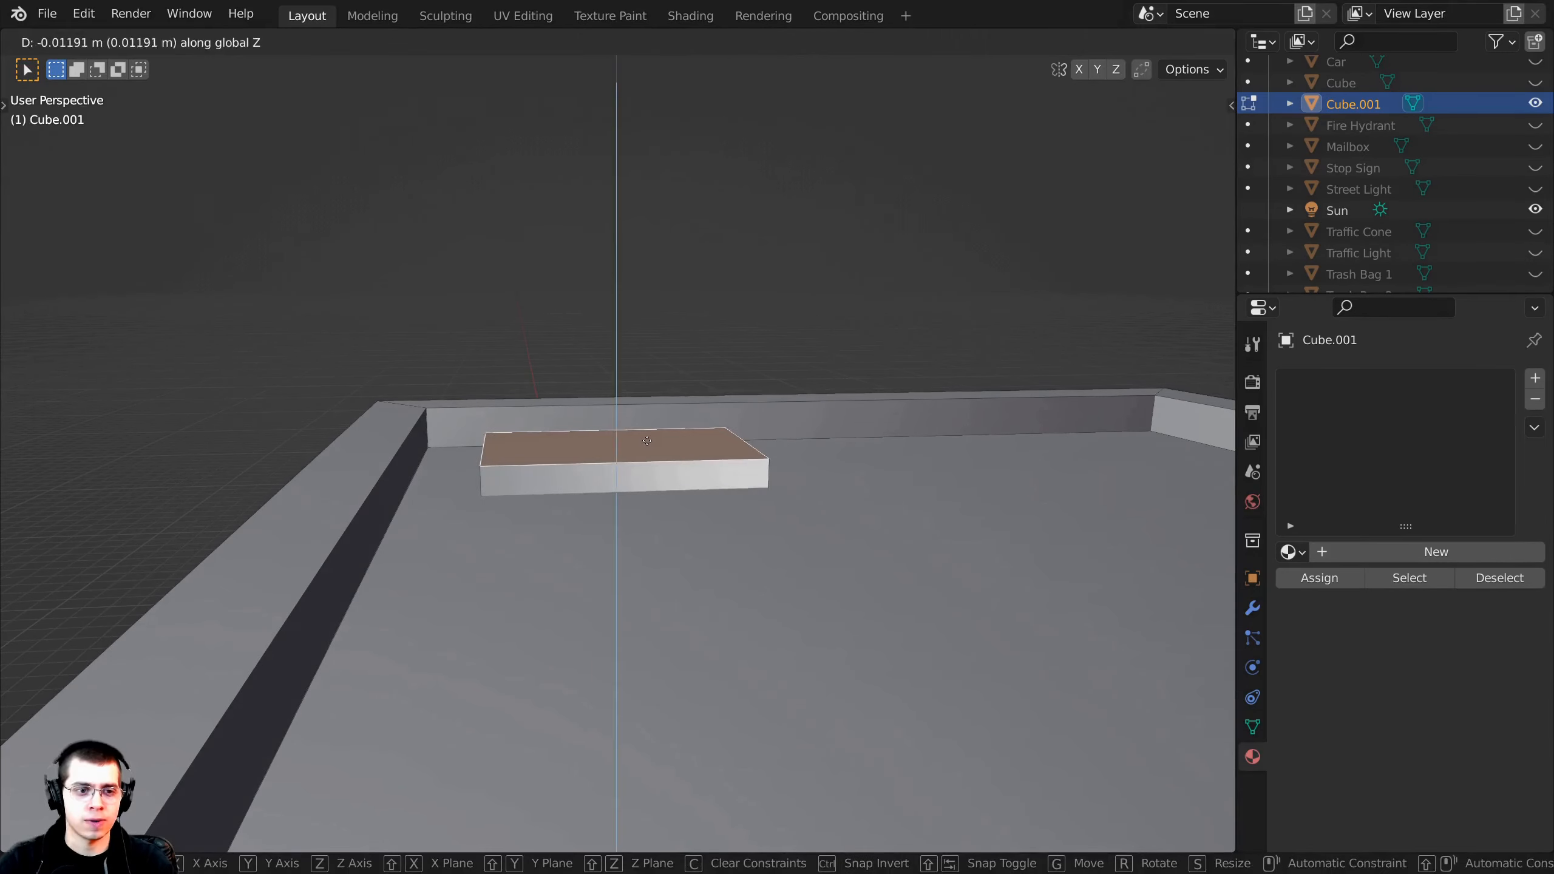
left_click(648, 443)
Step: Select the whole mesh and recalculate the normals outward again to correct the new flat roof box
scroll(649, 444, "down", 3)
middle_click_drag(648, 444, 553, 335)
key("a")
key("a")
key("a")
key("a")
key("a")
scroll(658, 461, "up", 2)
key("Tab")
middle_click_drag(526, 460, 699, 451)
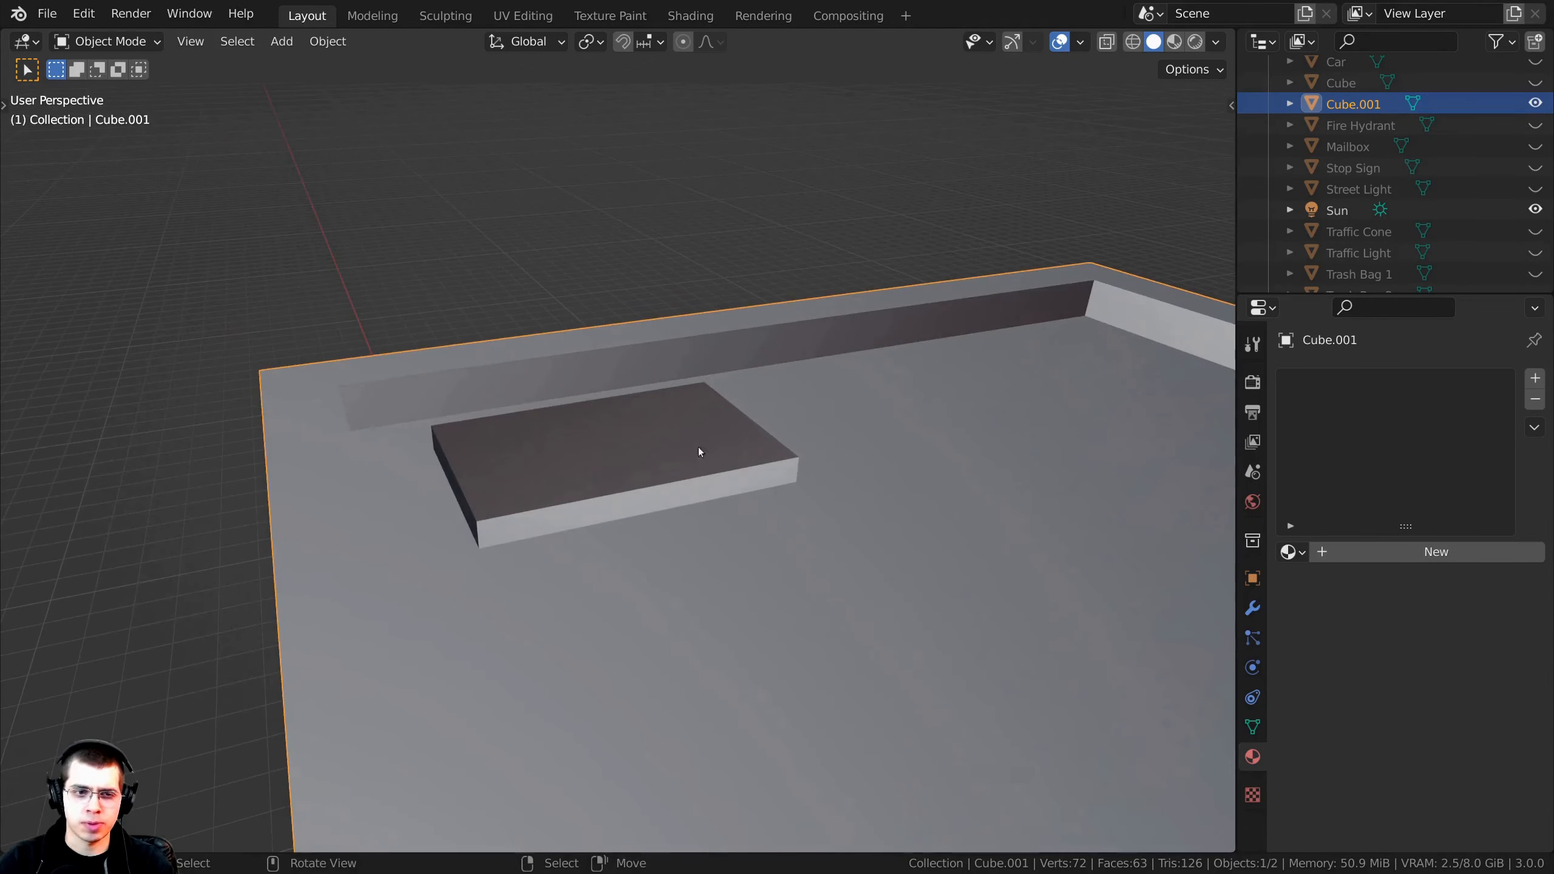
key("Tab")
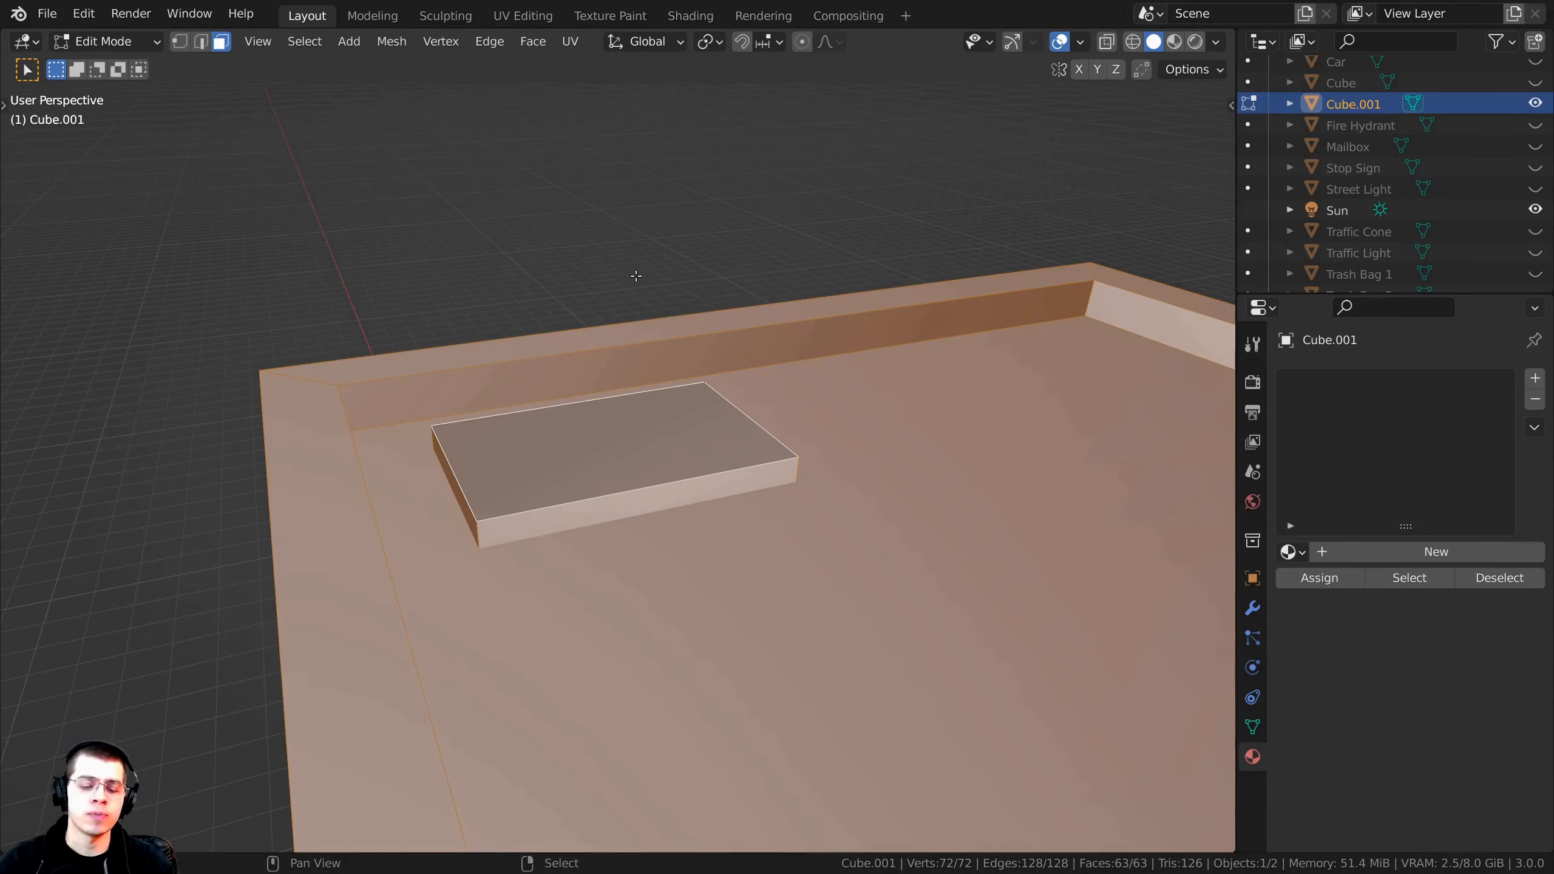
scroll(636, 276, "down", 4)
middle_click_drag(711, 590, 811, 554)
key("Tab")
Step: Add two vertical loop cuts to the building's front wall, one near the corner and one slightly before the middle
scroll(808, 553, "up", 5)
key("Tab")
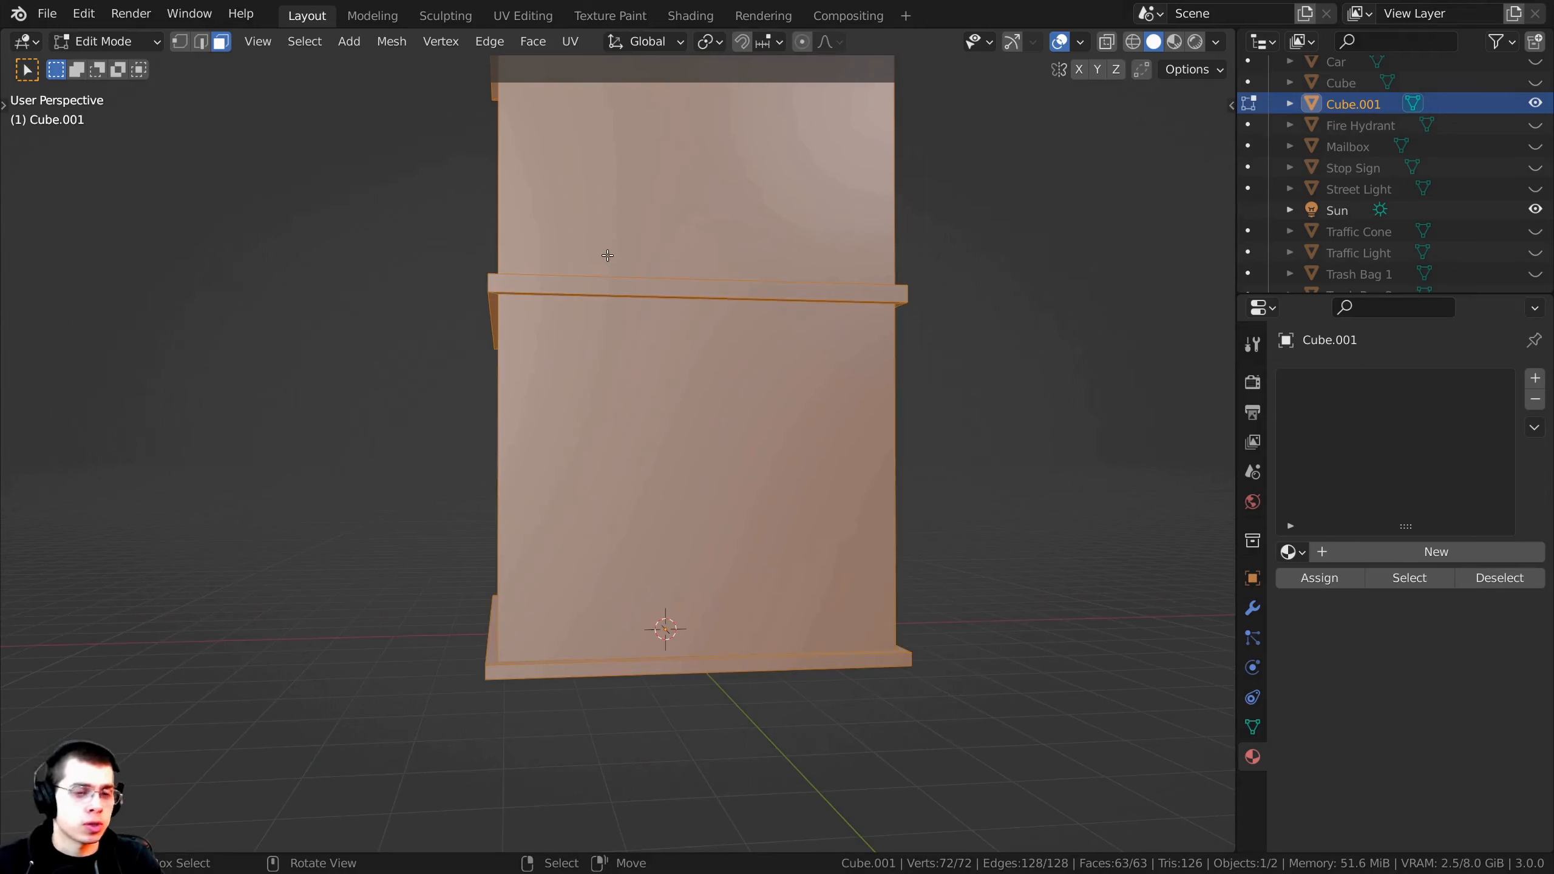
key("ctrl+r")
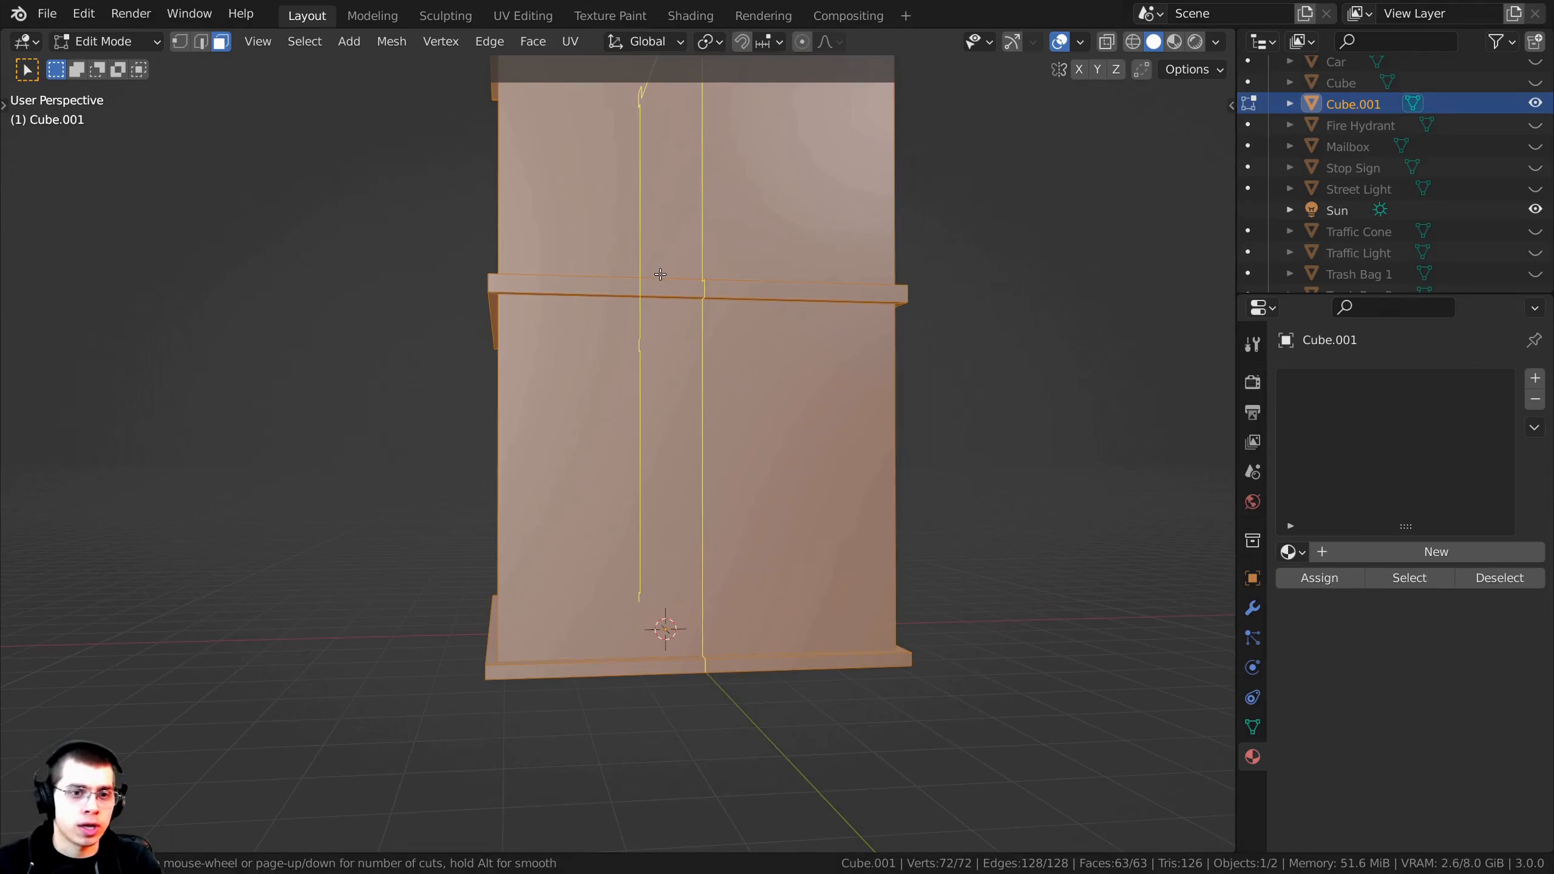
left_click(660, 274)
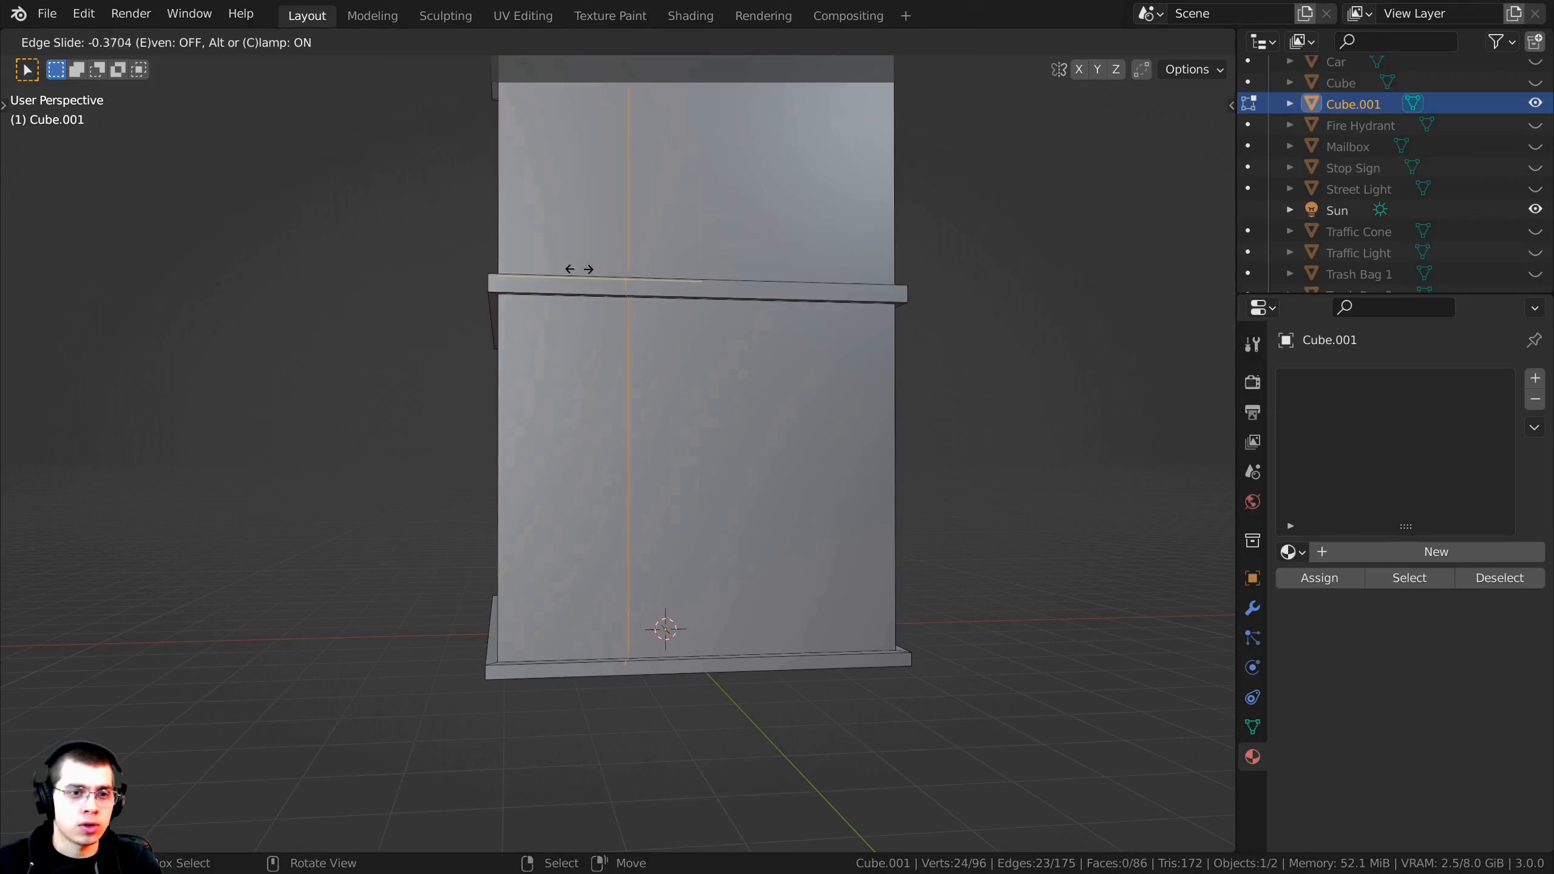
left_click(494, 255)
key("ctrl+r")
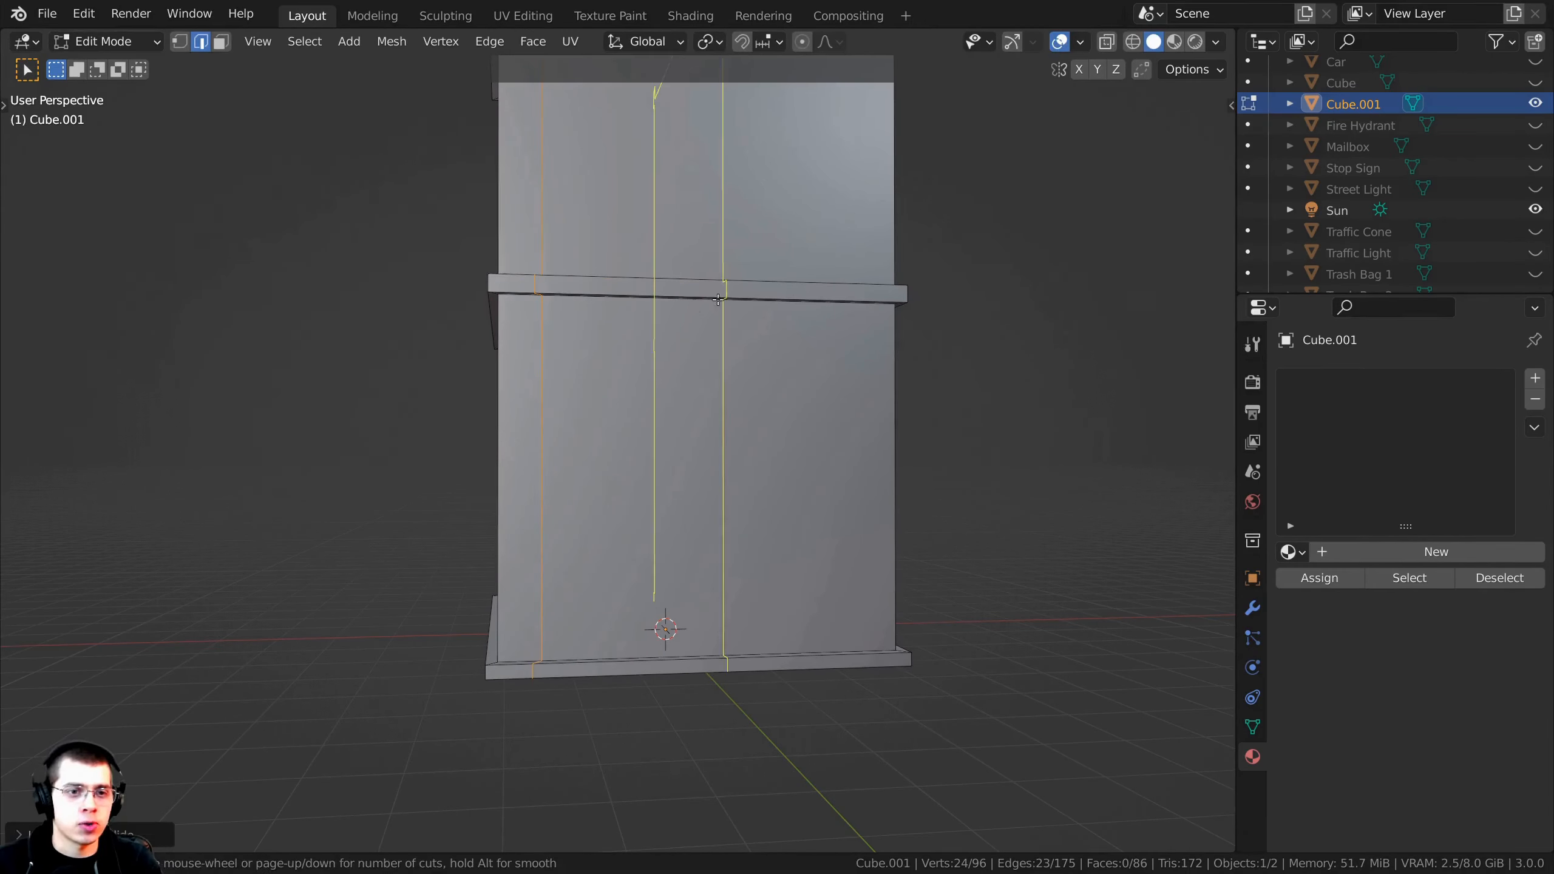
left_click(765, 288)
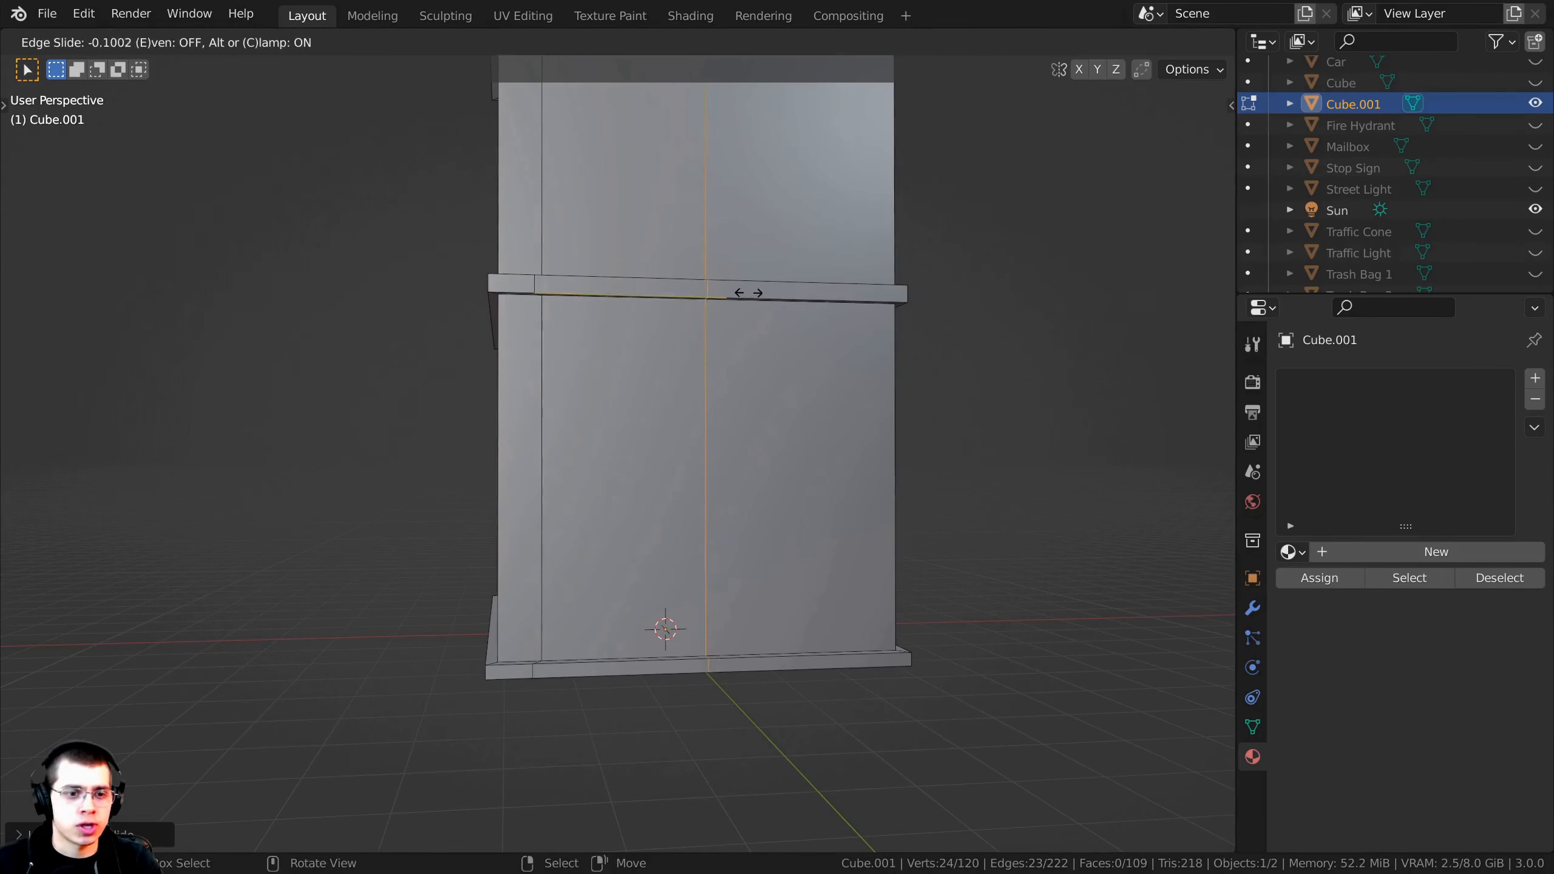
left_click(699, 296)
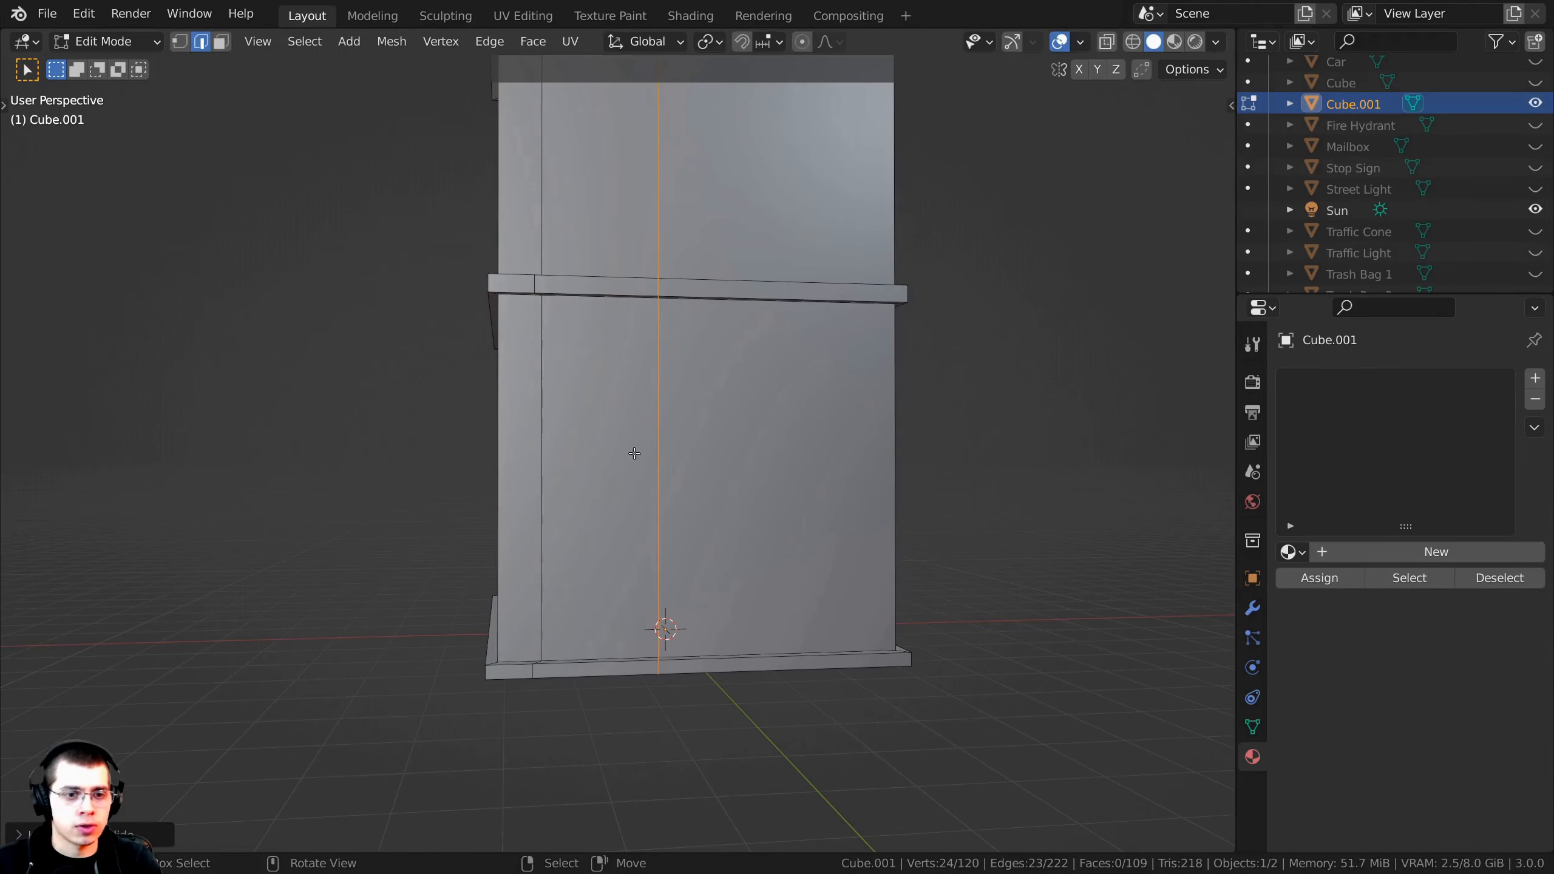
Step: Select the entire building and scale it down along Z to make both storeys shorter
middle_click_drag(634, 455, 777, 471)
scroll(795, 441, "down", 2)
key("alt+a")
middle_click_drag(820, 397, 673, 425, "shift")
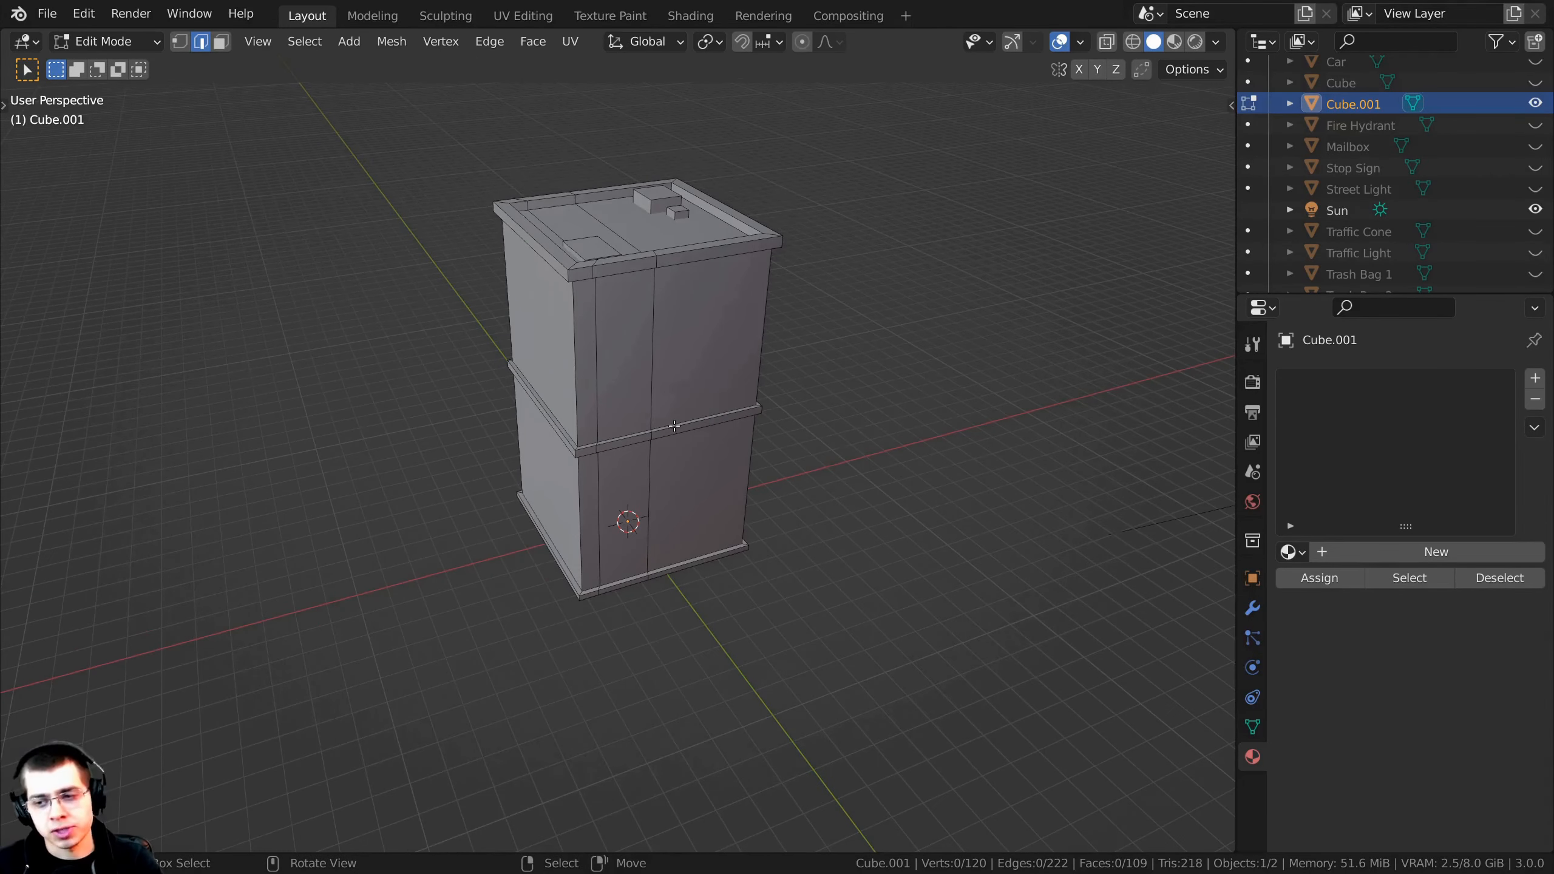
key("a")
middle_click_drag(509, 430, 540, 294)
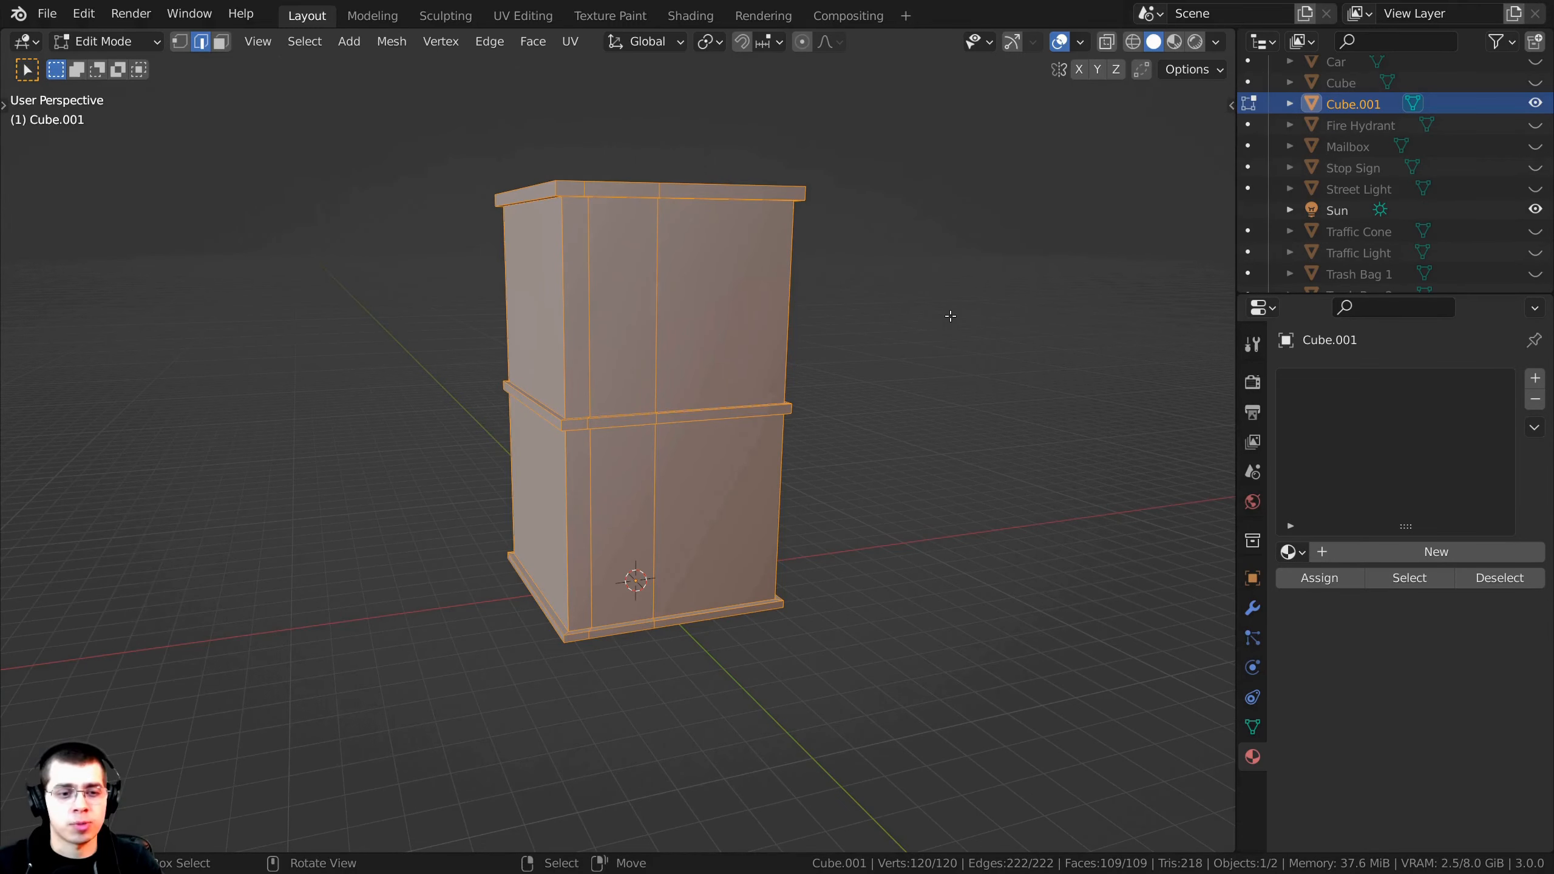
key("s")
key("z")
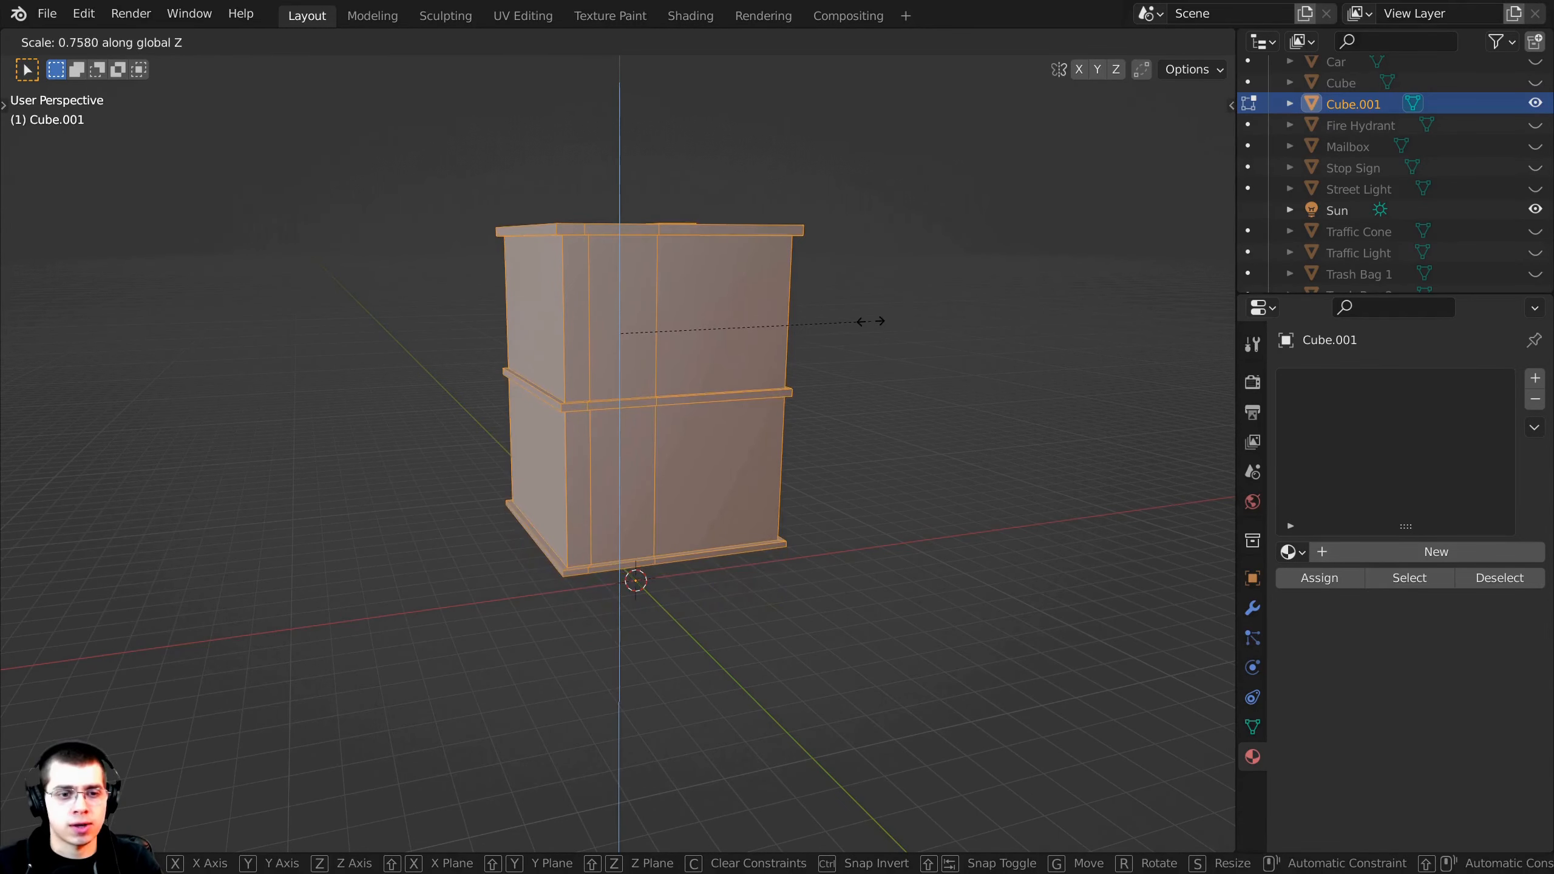
left_click(829, 330)
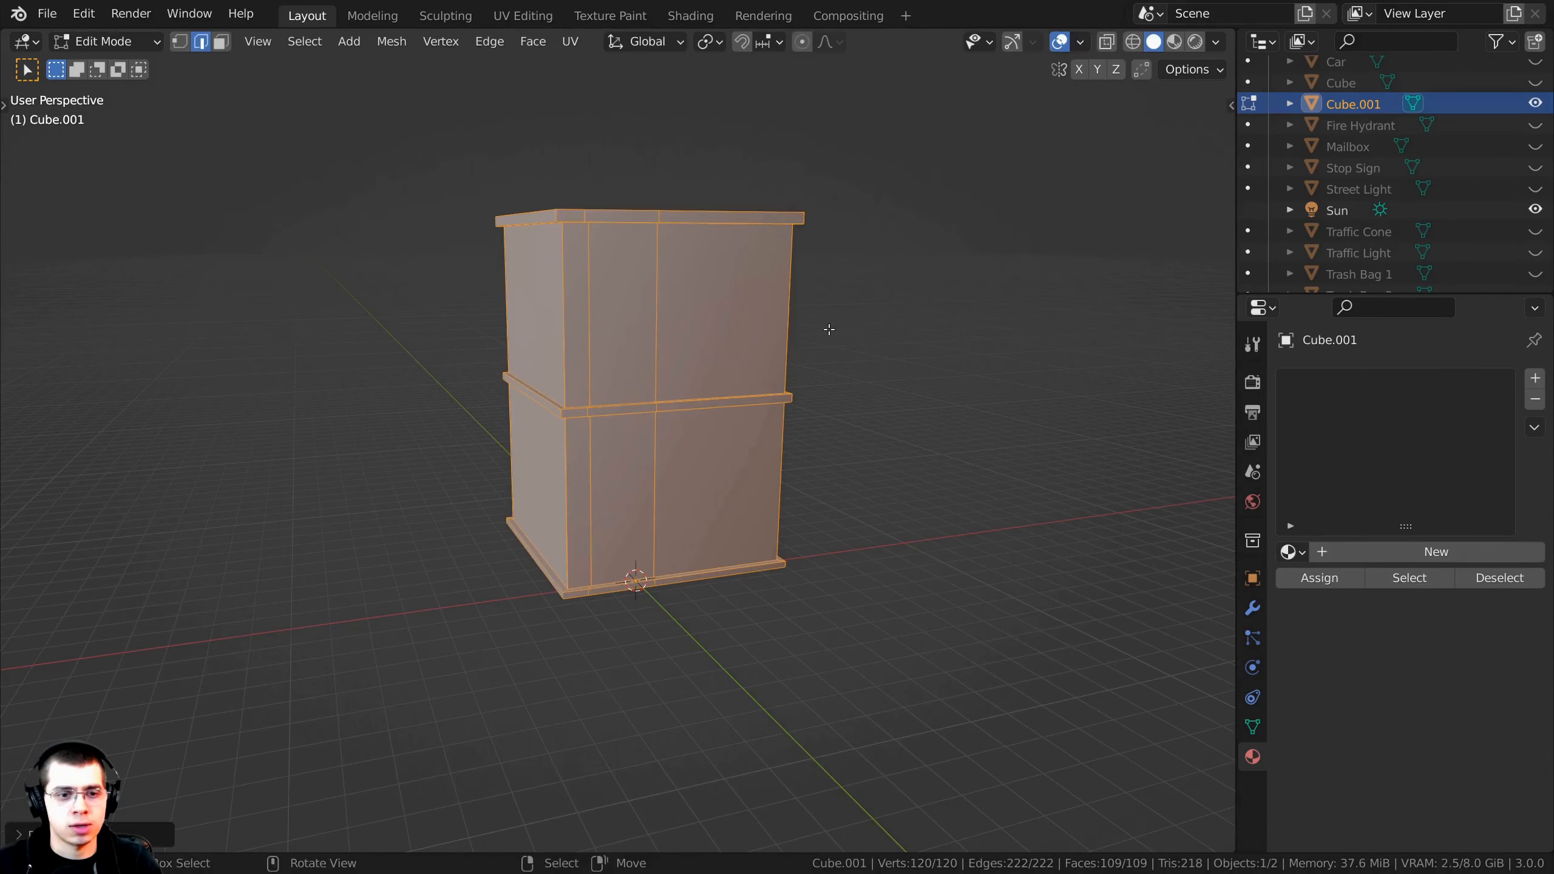
Step: Move the whole building about 1.3 m down along Z to adjust its base relative to the ground
middle_click_drag(829, 329, 794, 253)
scroll(794, 253, "up", 3)
key("g")
key("z")
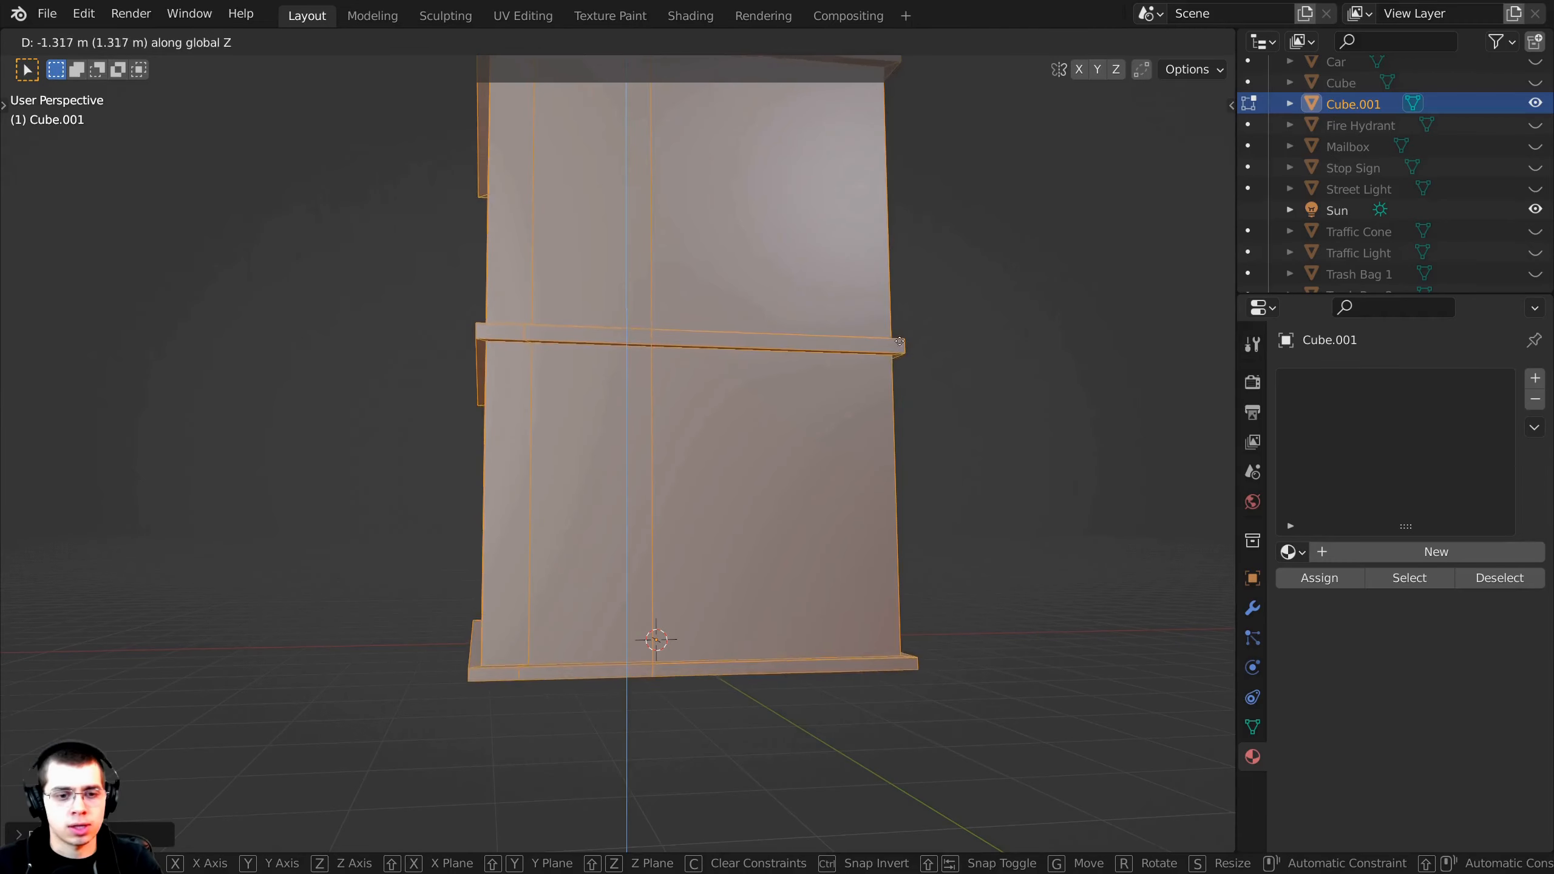
left_click(899, 341)
Step: Add a horizontal loop cut around the lower storey and slide it up to door height
middle_click_drag(899, 342, 650, 482)
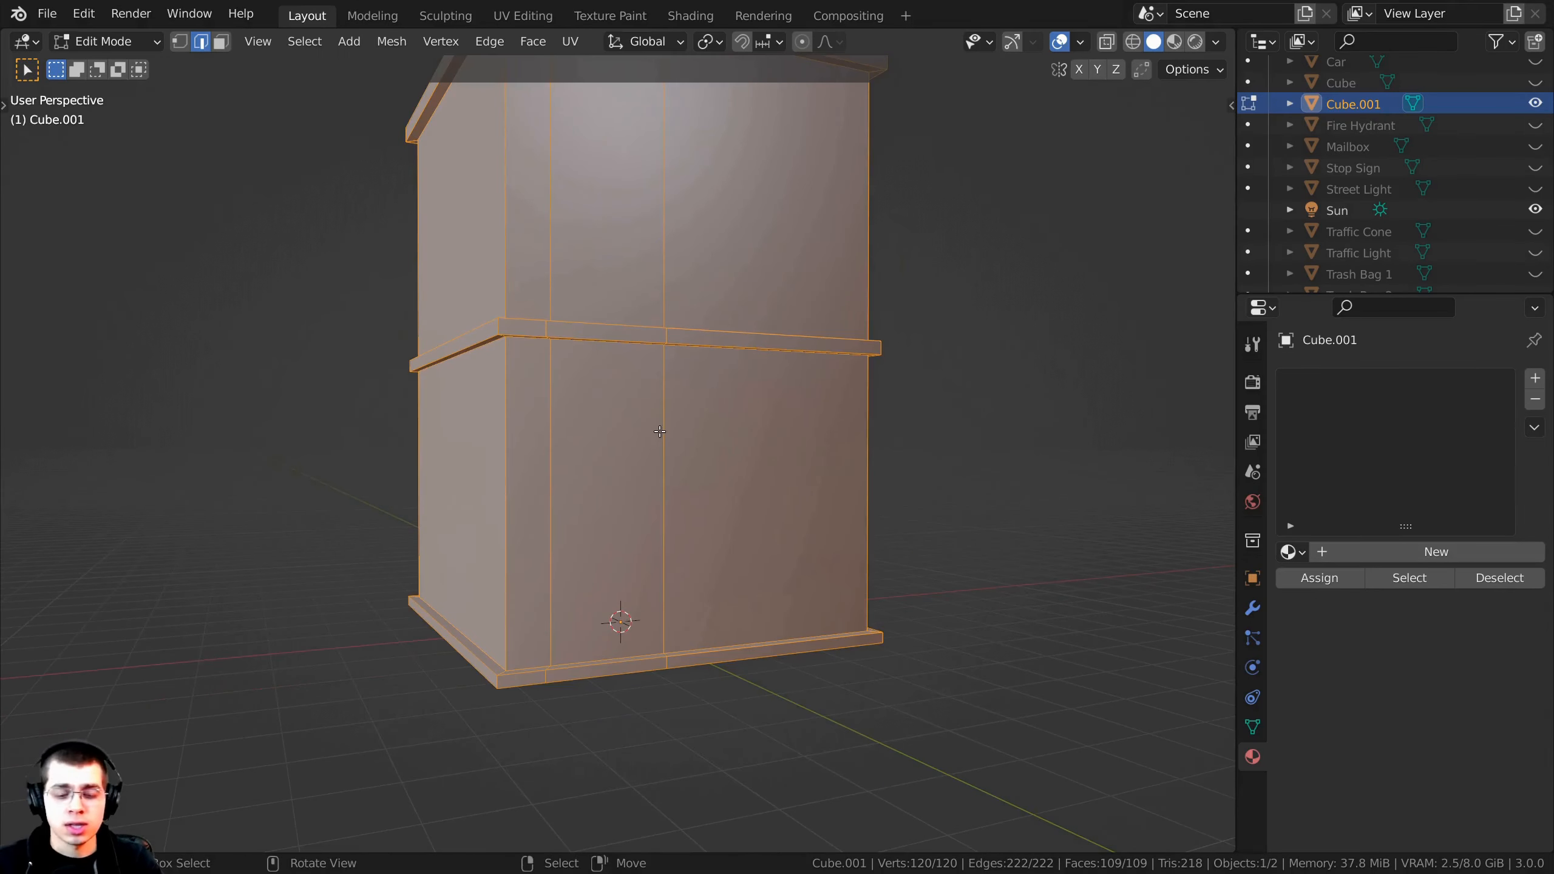
key("ctrl+r")
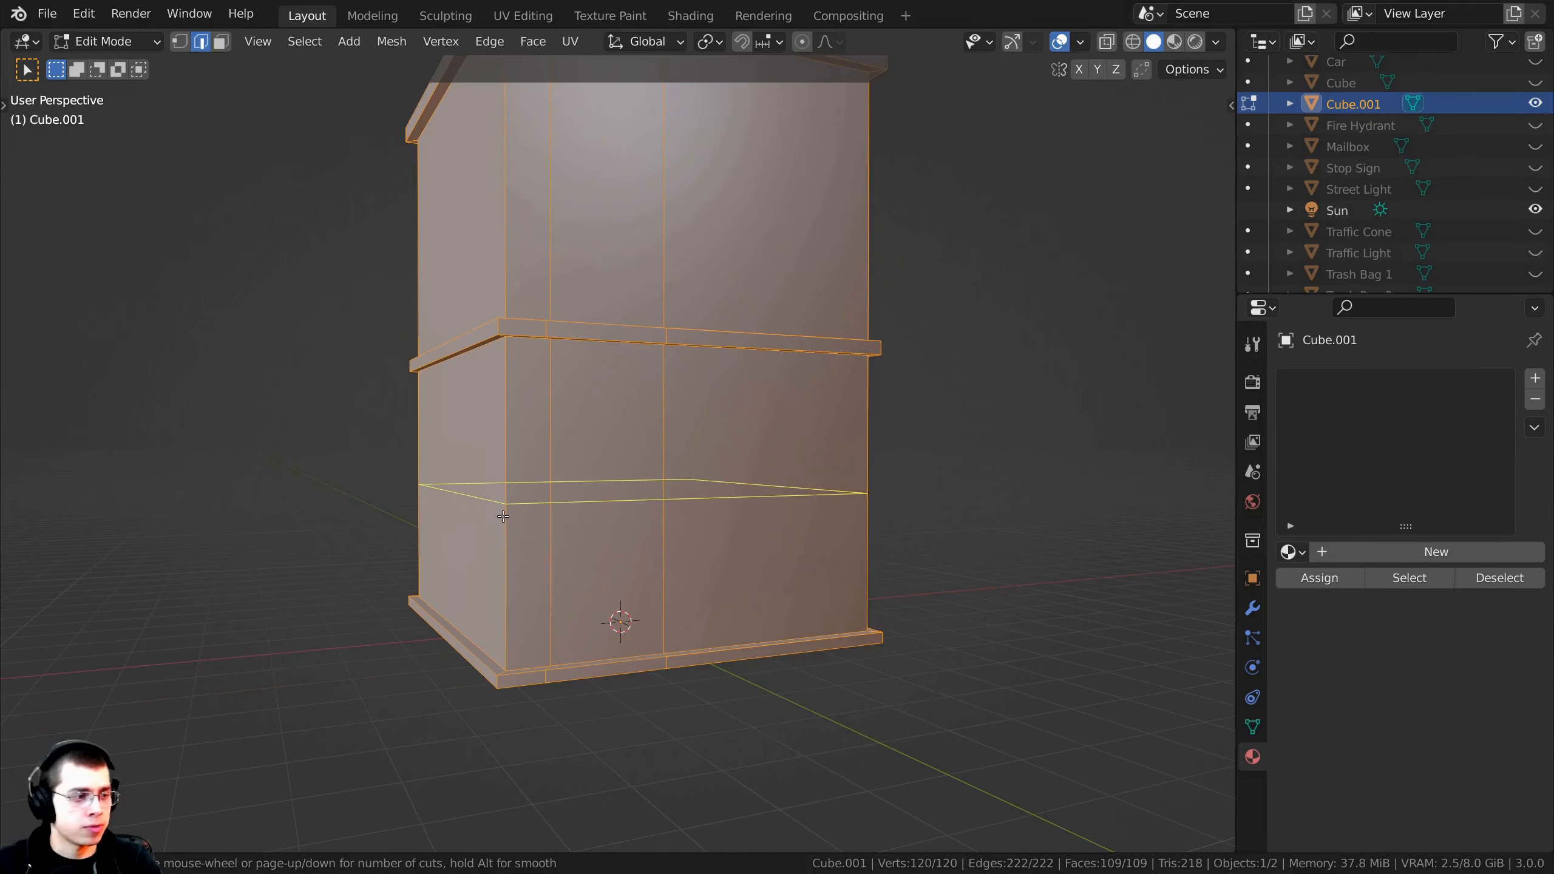
left_click(502, 511)
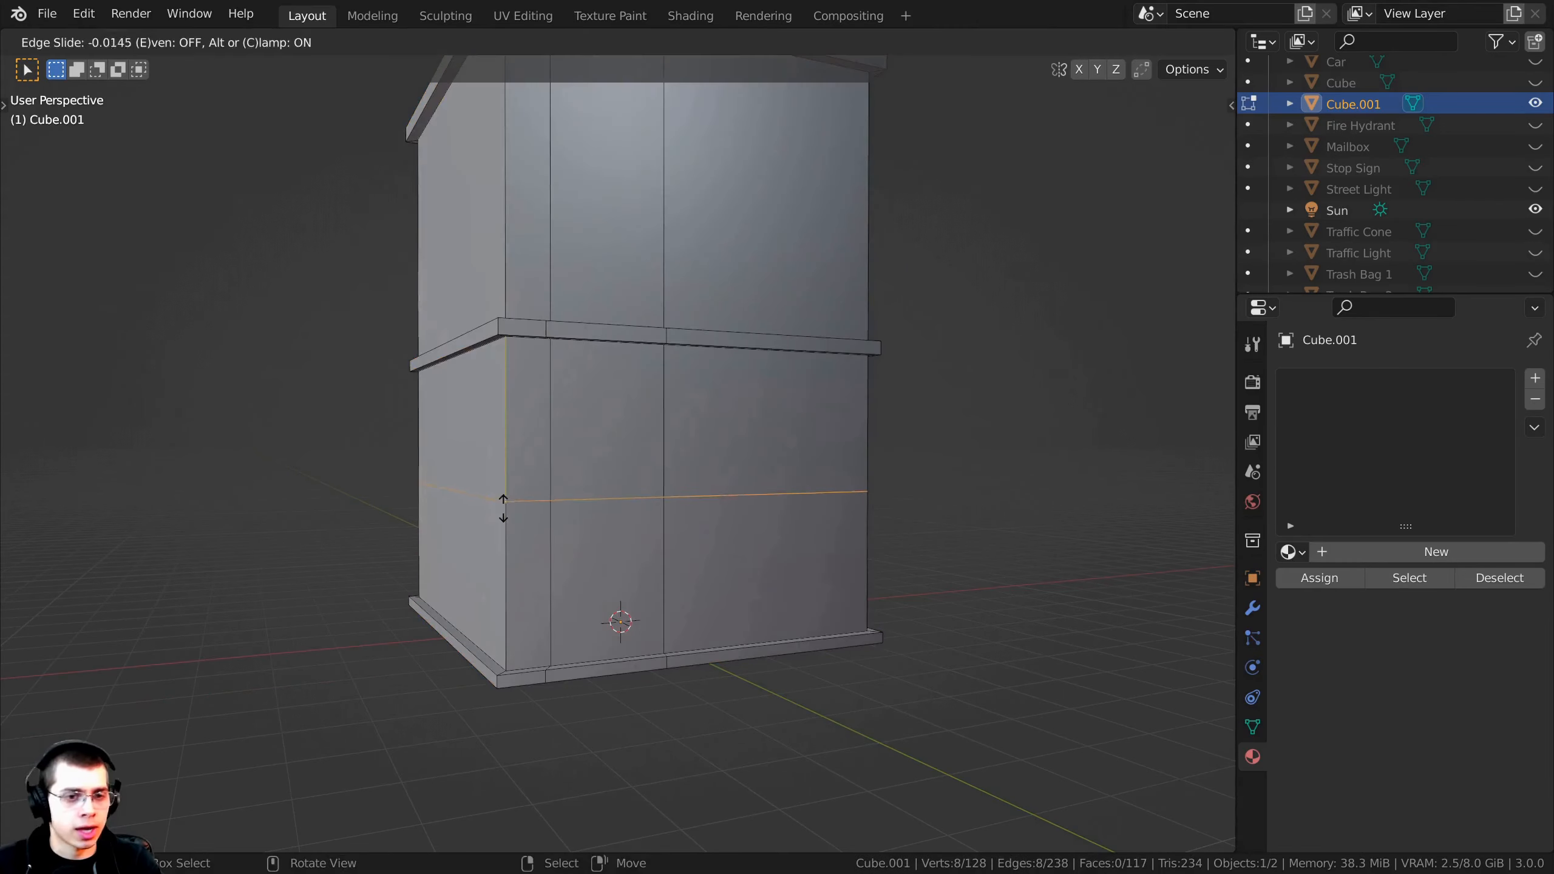
left_click(517, 434)
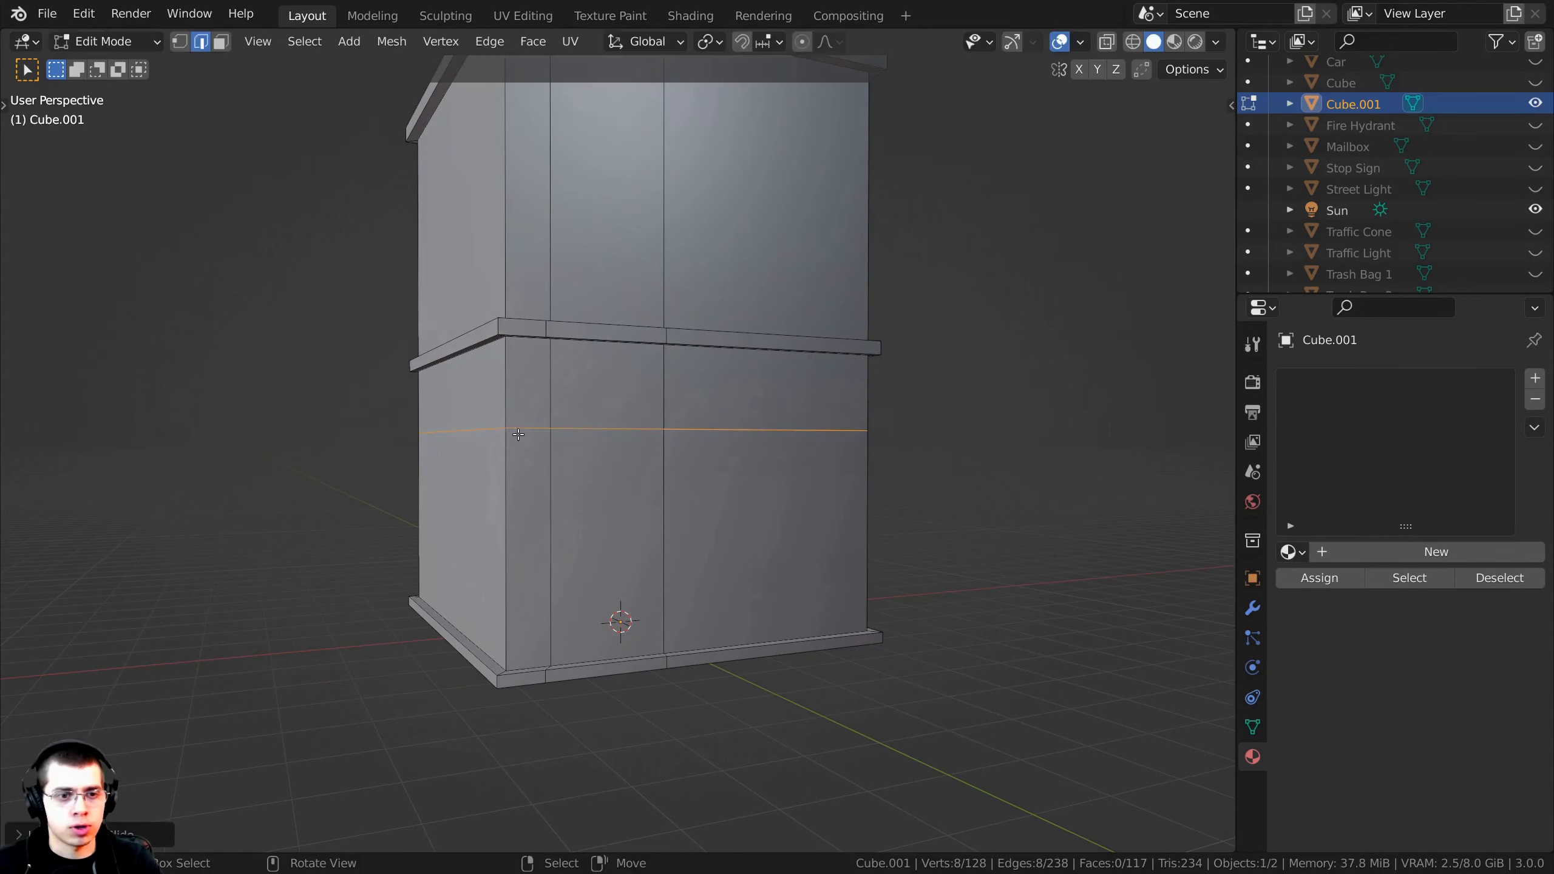
Step: Select the door-shaped face near the front corner and extrude it about 0.18 m inward to form a recess
middle_click_drag(517, 434, 593, 334)
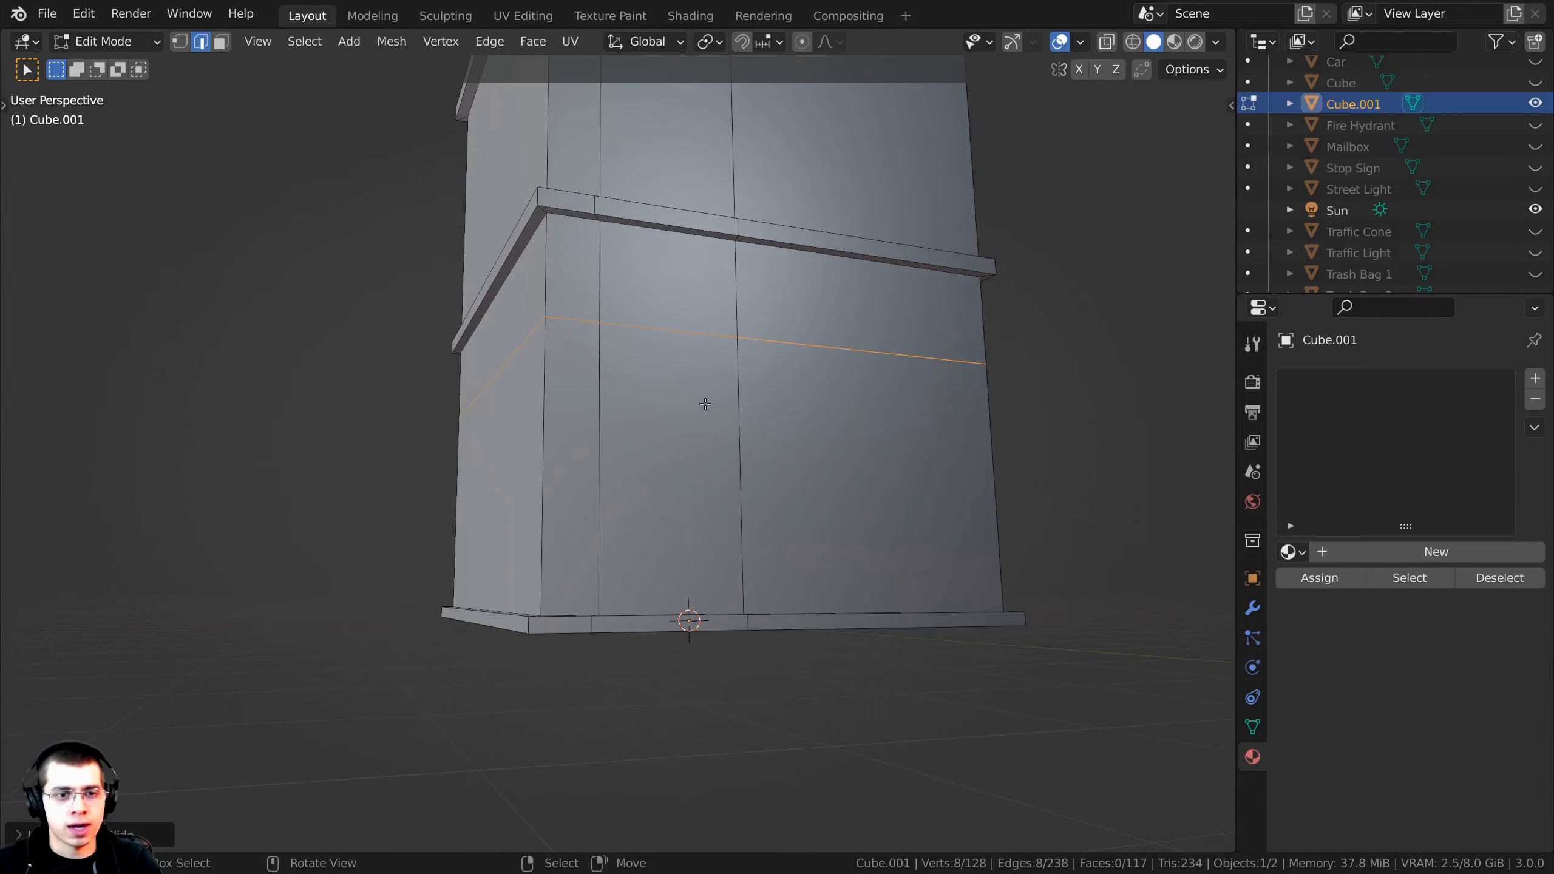
middle_click_drag(582, 572, 569, 506)
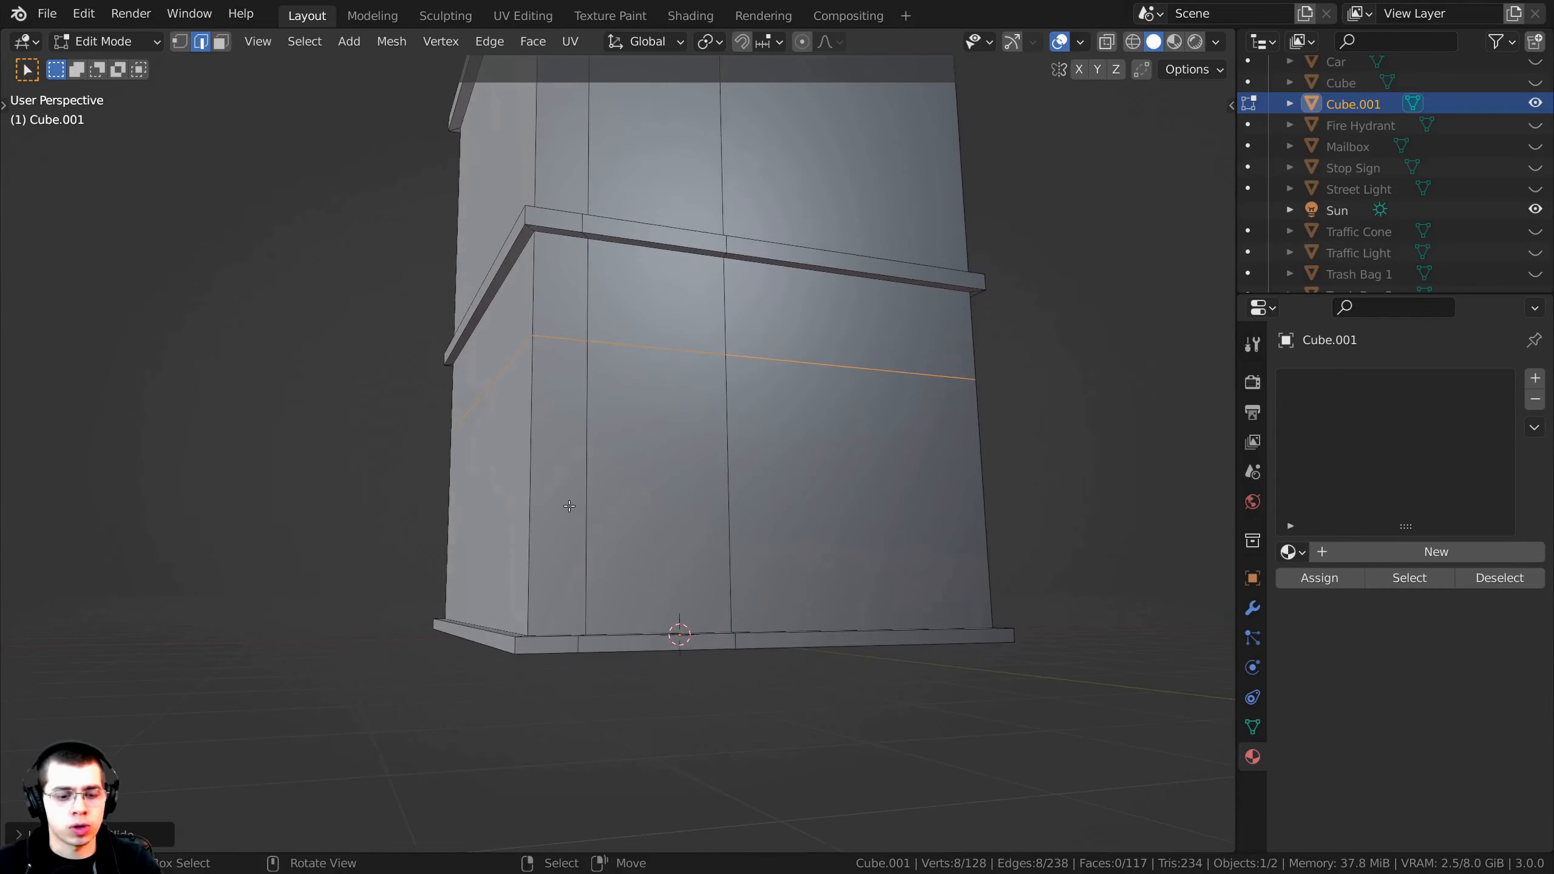
middle_click_drag(538, 184, 871, 452)
right_click(634, 457)
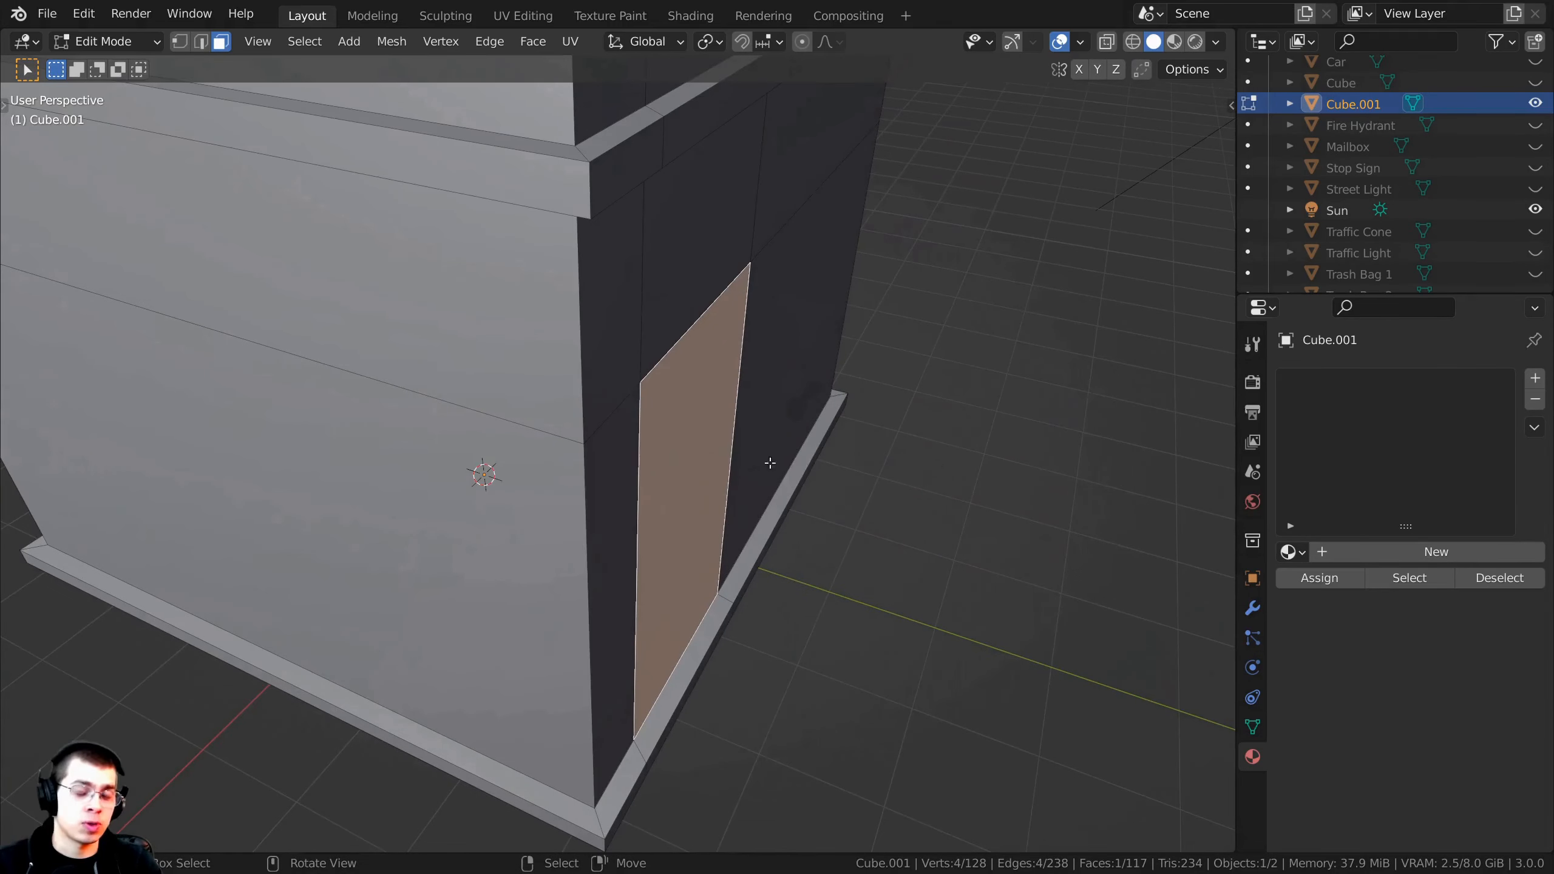
middle_click_drag(769, 463, 982, 519)
key("e")
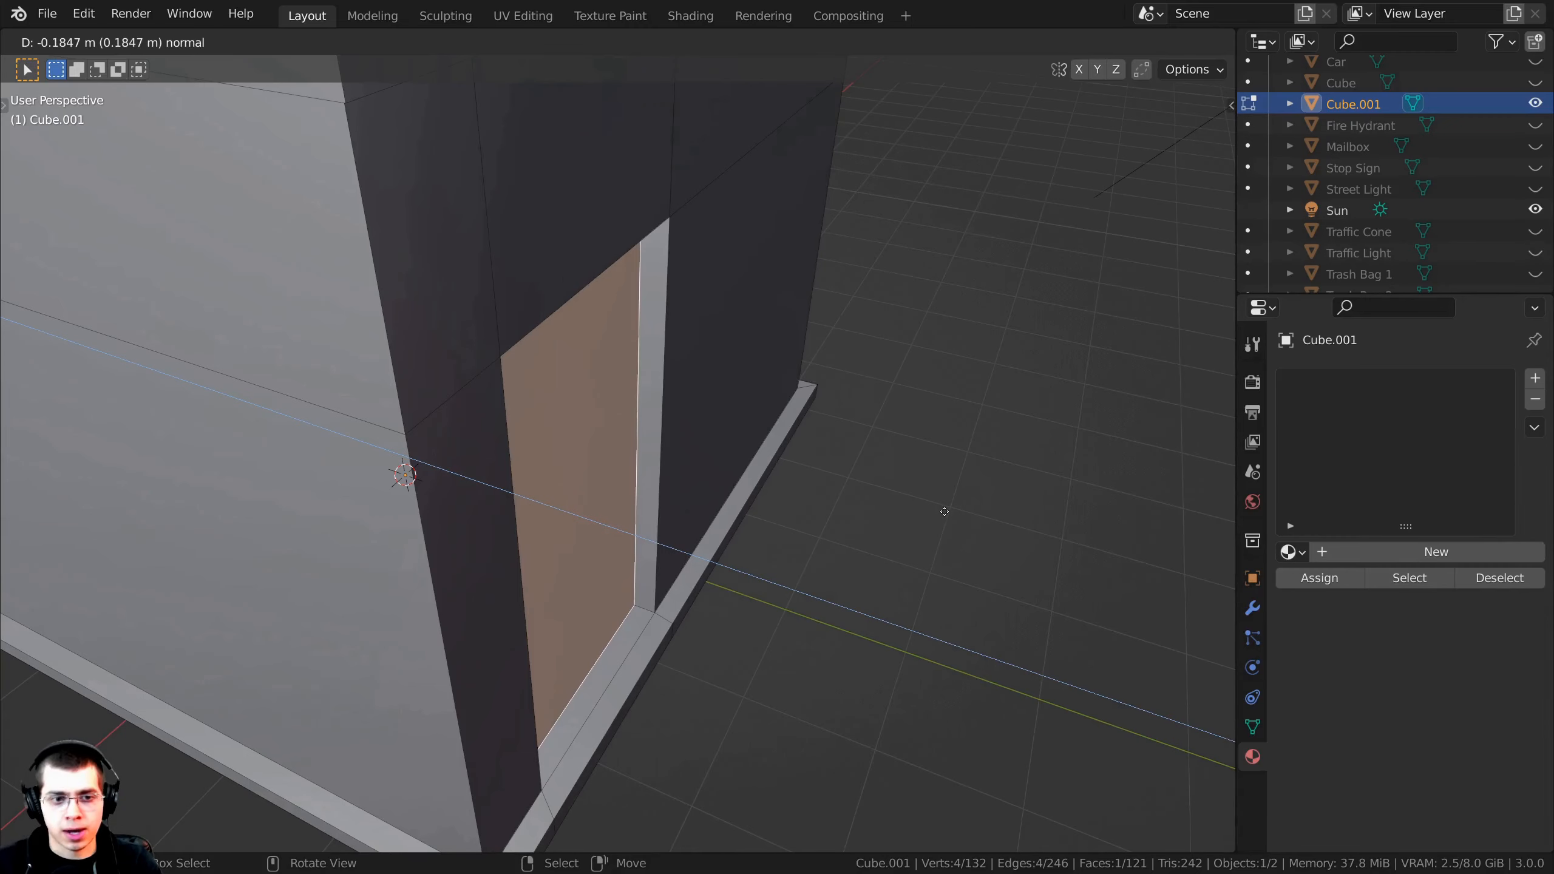
left_click(942, 512)
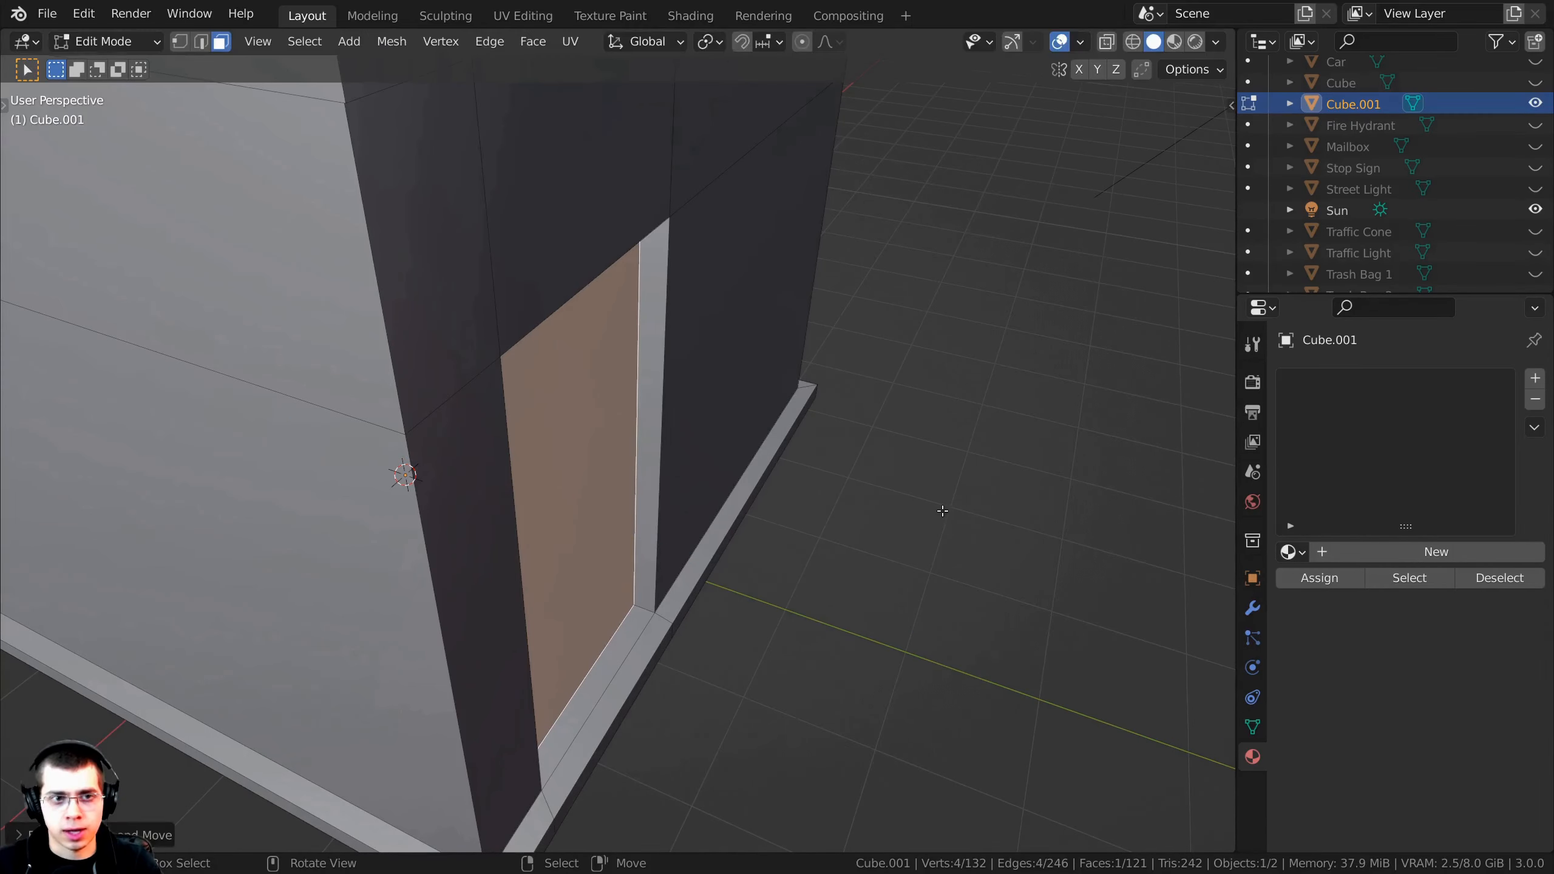
Step: Select the top and both side faces of the door recess, extrude them and scale them up to about 1.1 as a frame outline
scroll(940, 514, "down", 4)
middle_click_drag(940, 513, 826, 472)
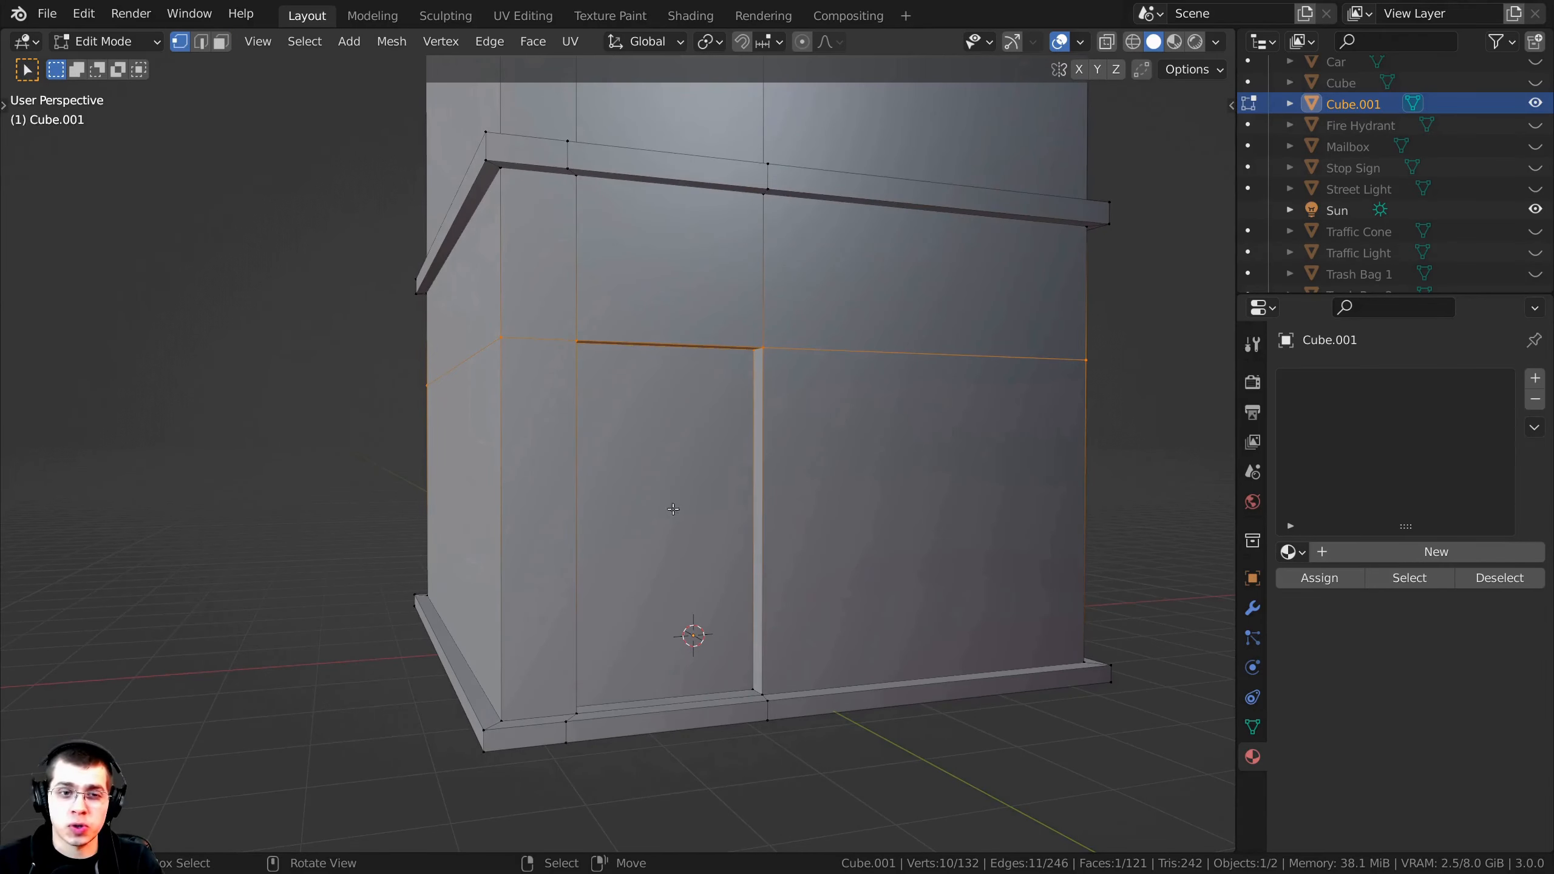
middle_click_drag(673, 508, 813, 444)
scroll(813, 444, "up", 3)
scroll(813, 444, "down", 2)
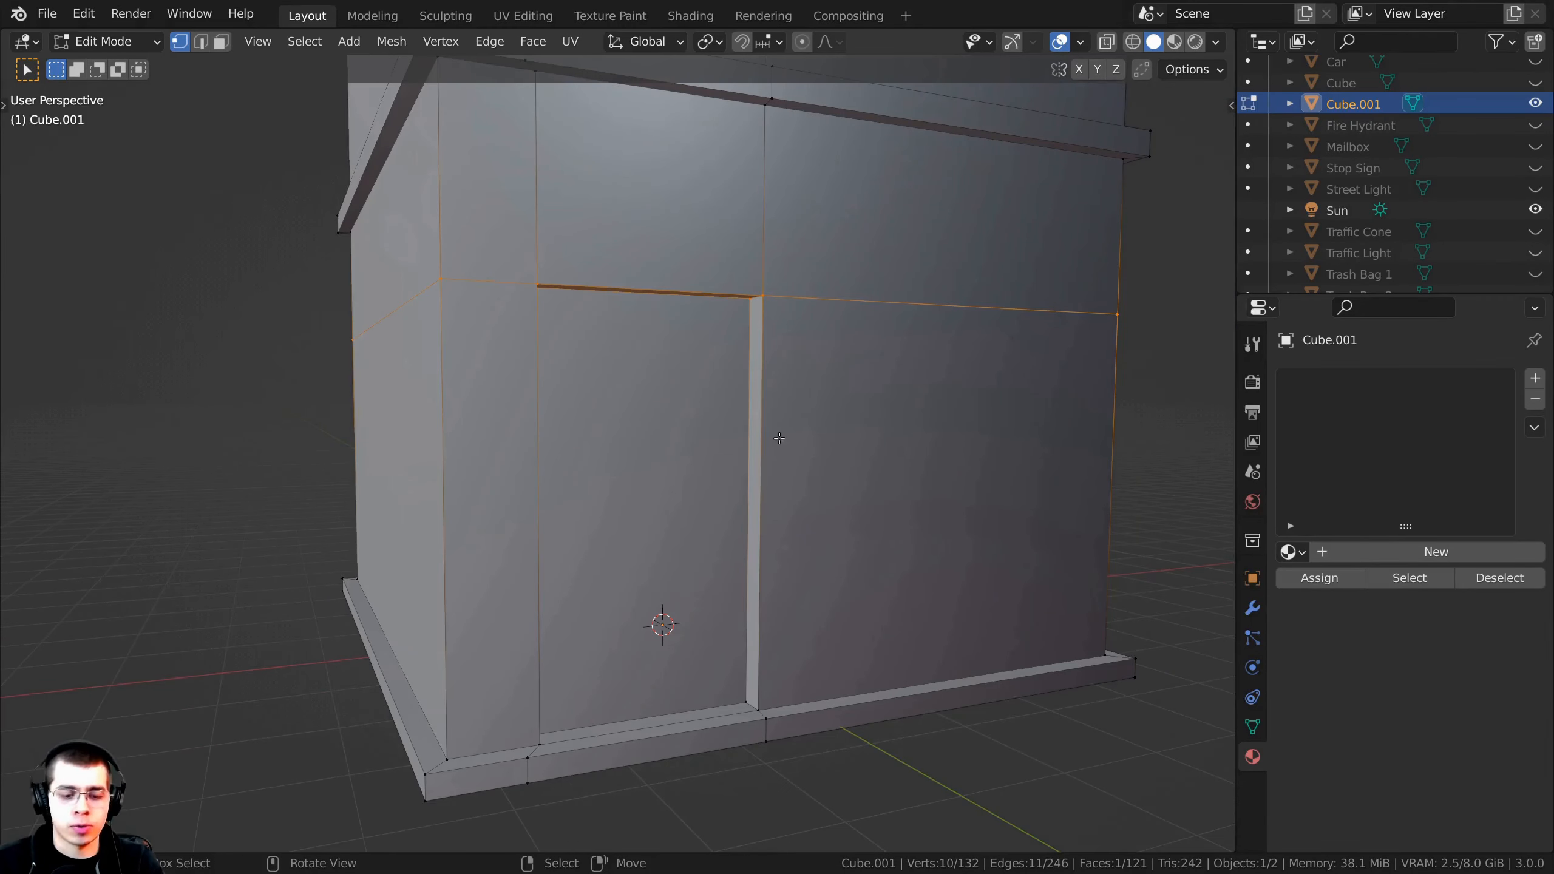
key("3")
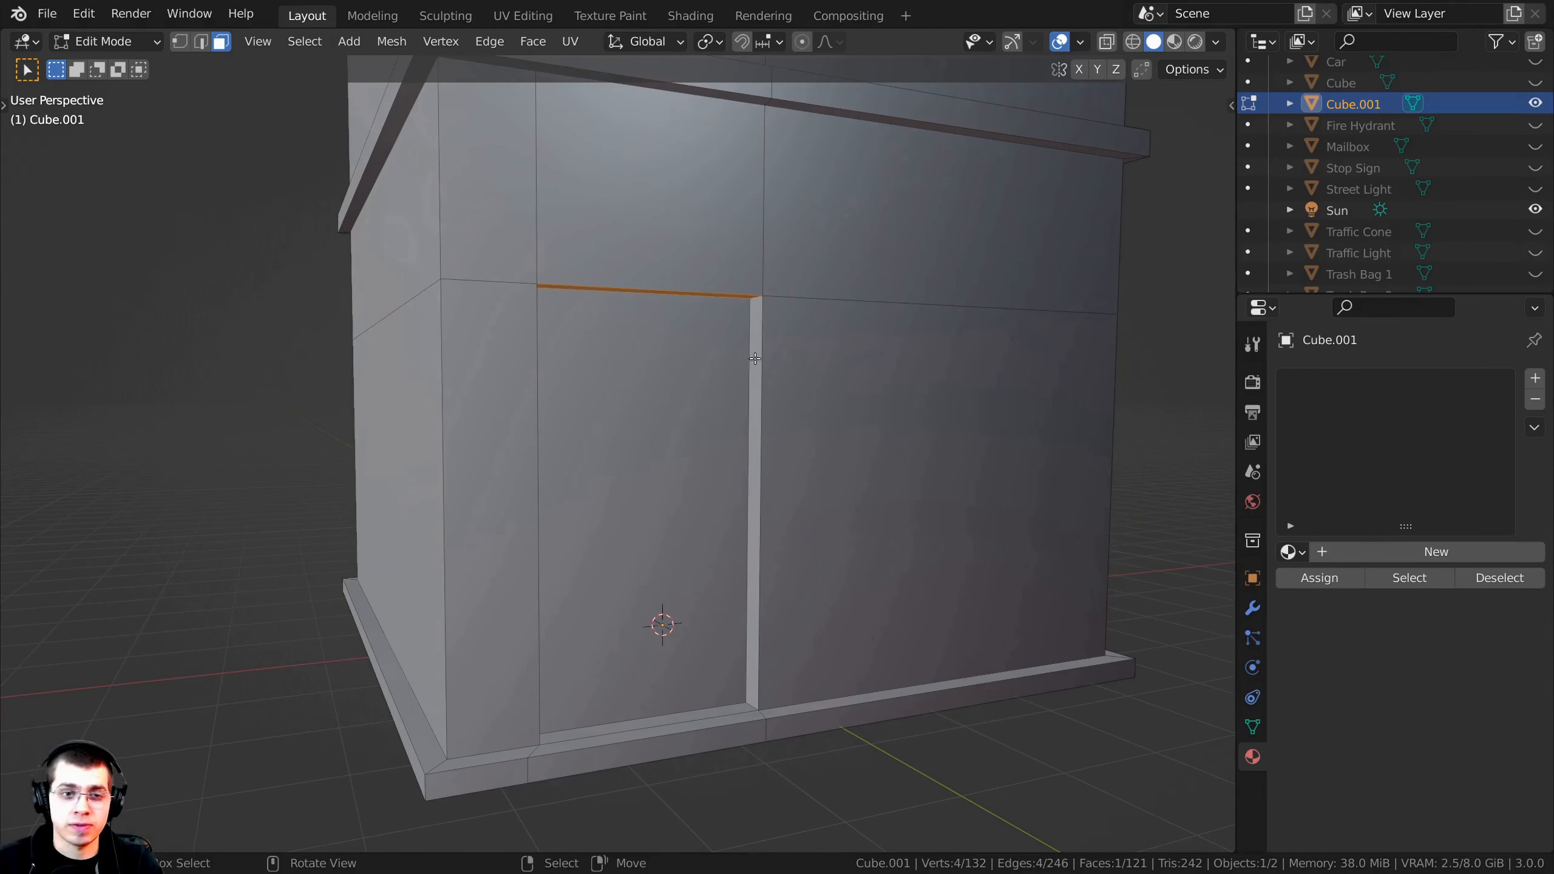
middle_click_drag(758, 346, 712, 436)
left_click(606, 279, "shift")
left_click(452, 326, "shift")
key("e")
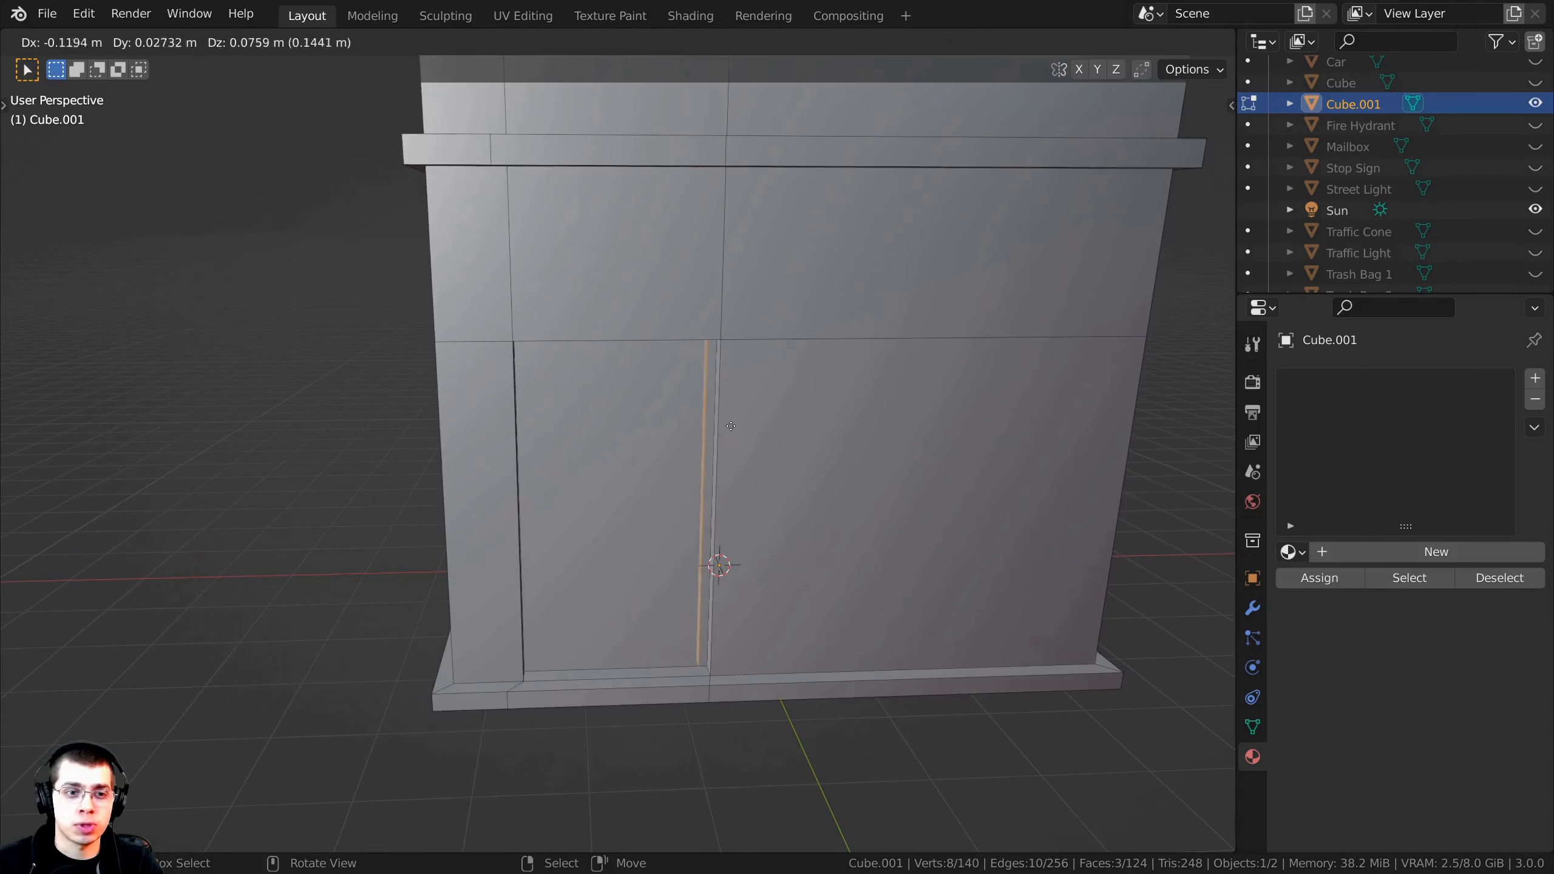
key("s")
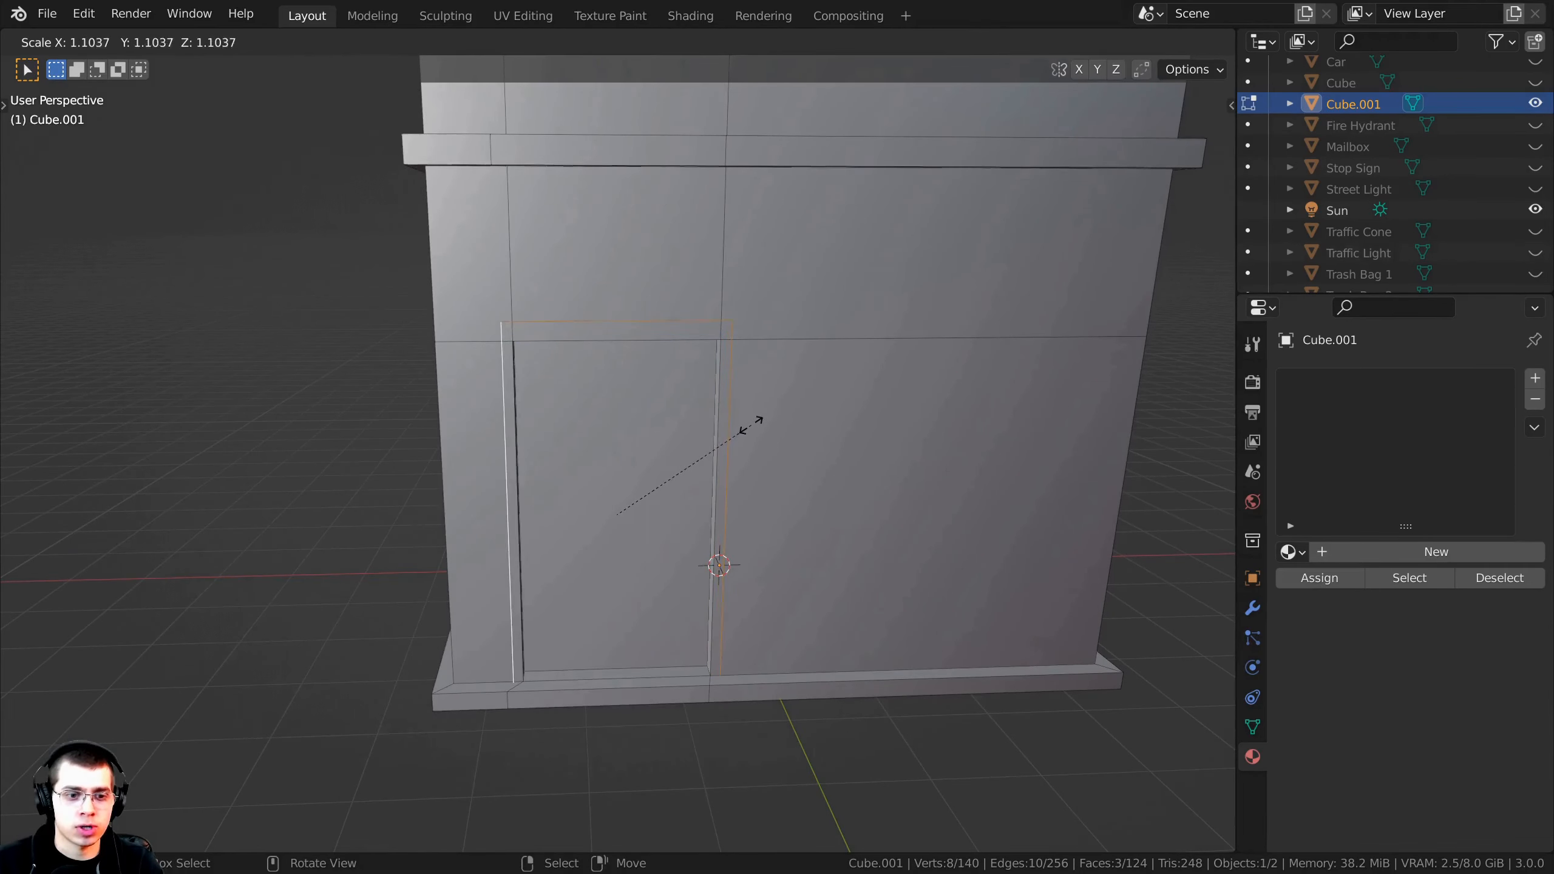
left_click(756, 427)
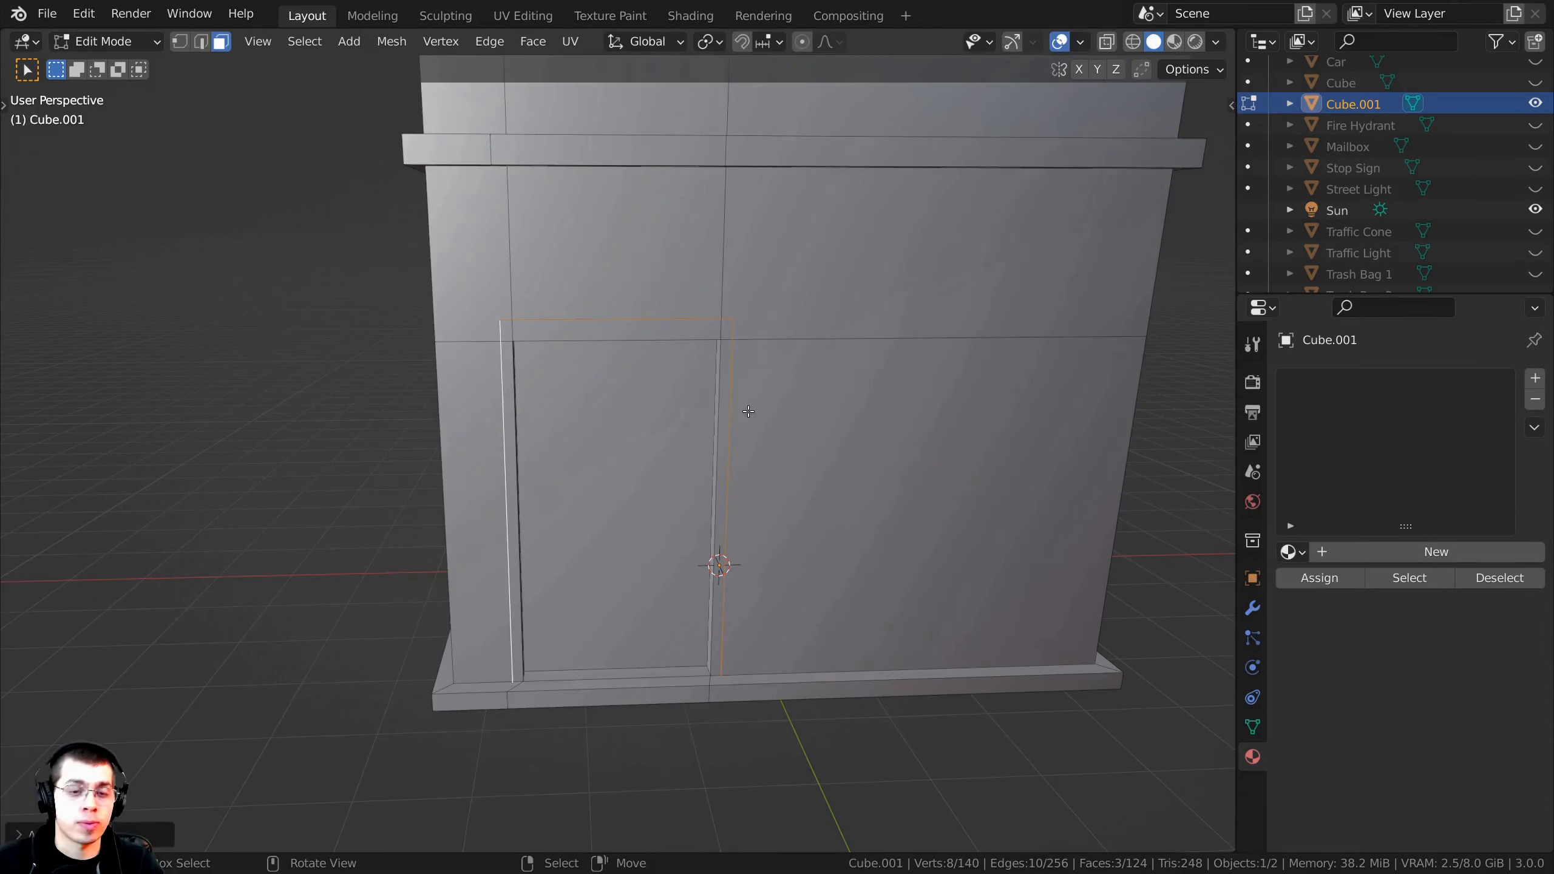
Step: Scale the extruded door frame faces along X by about 1.07 to widen the side trim
scroll(659, 323, "up", 8)
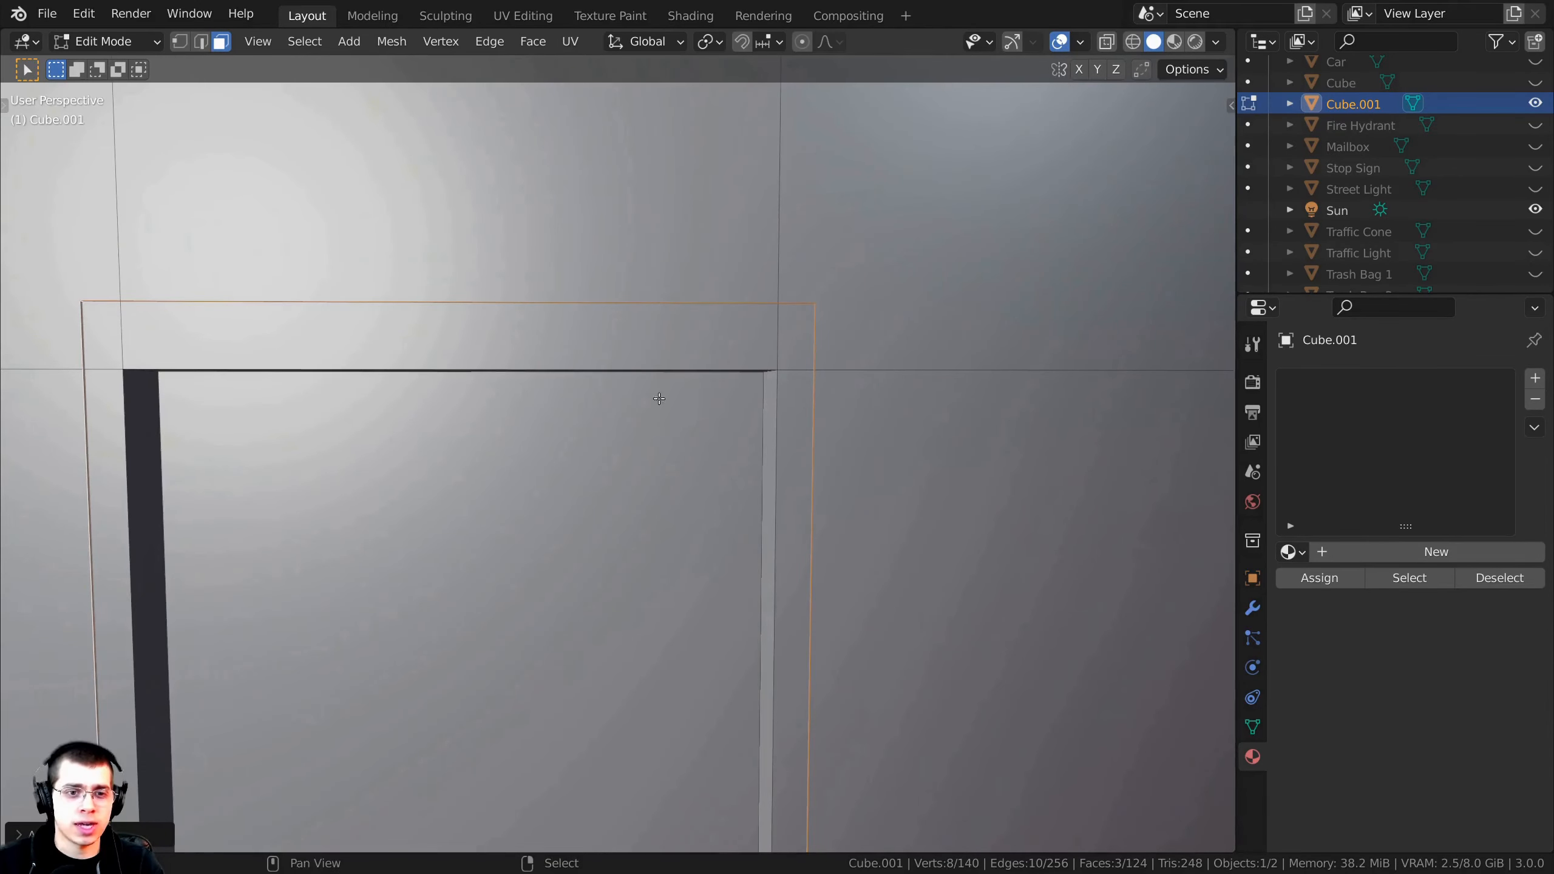
middle_click_drag(658, 398, 521, 231, "shift")
scroll(699, 342, "down", 6)
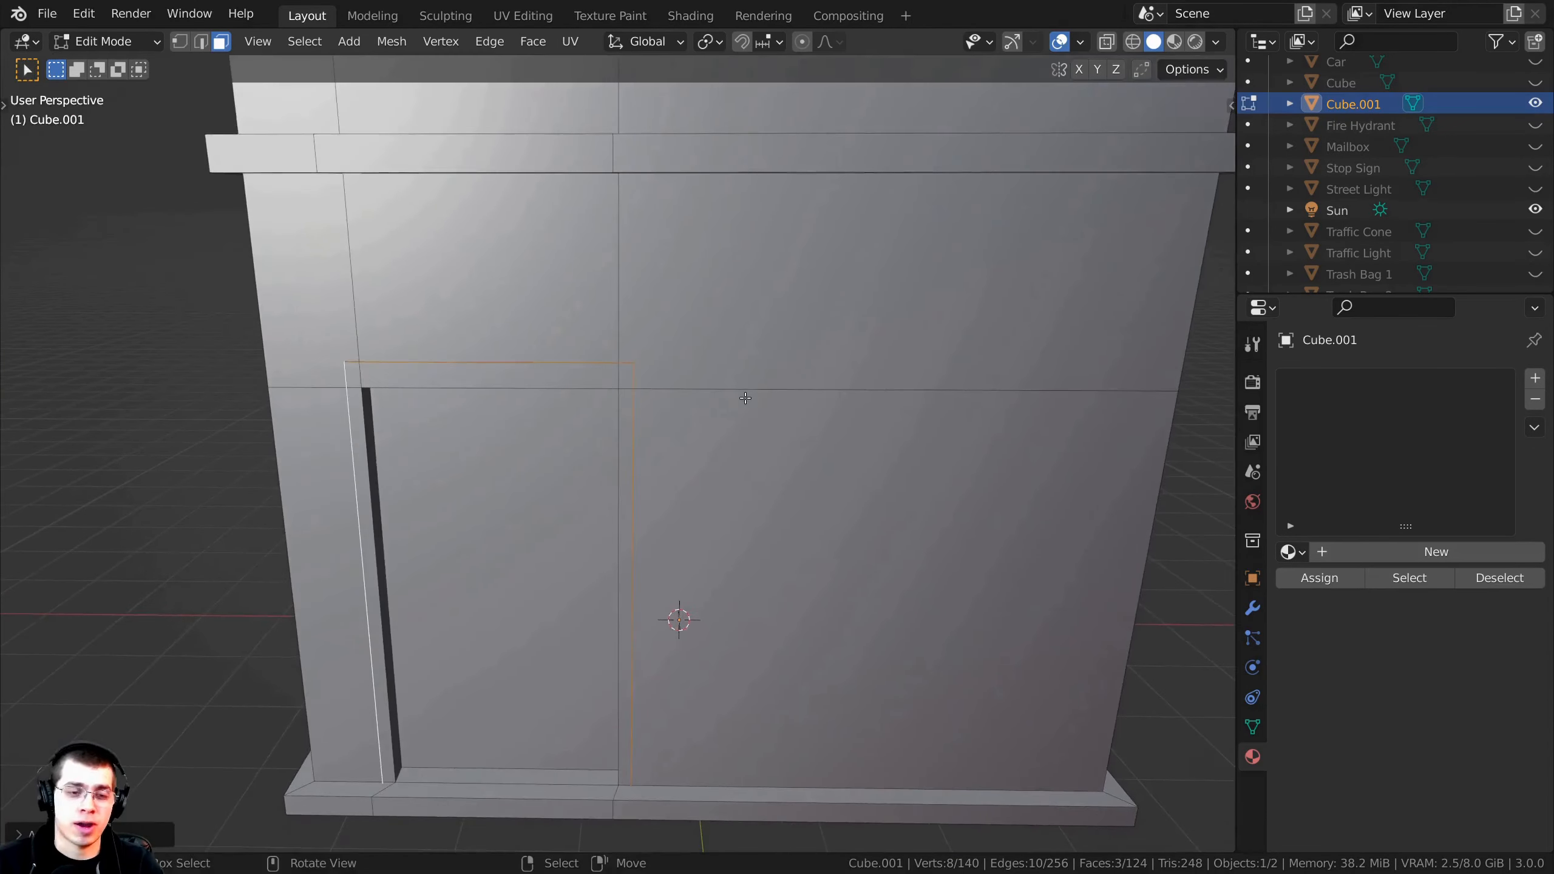
scroll(780, 375, "up", 3)
key("s")
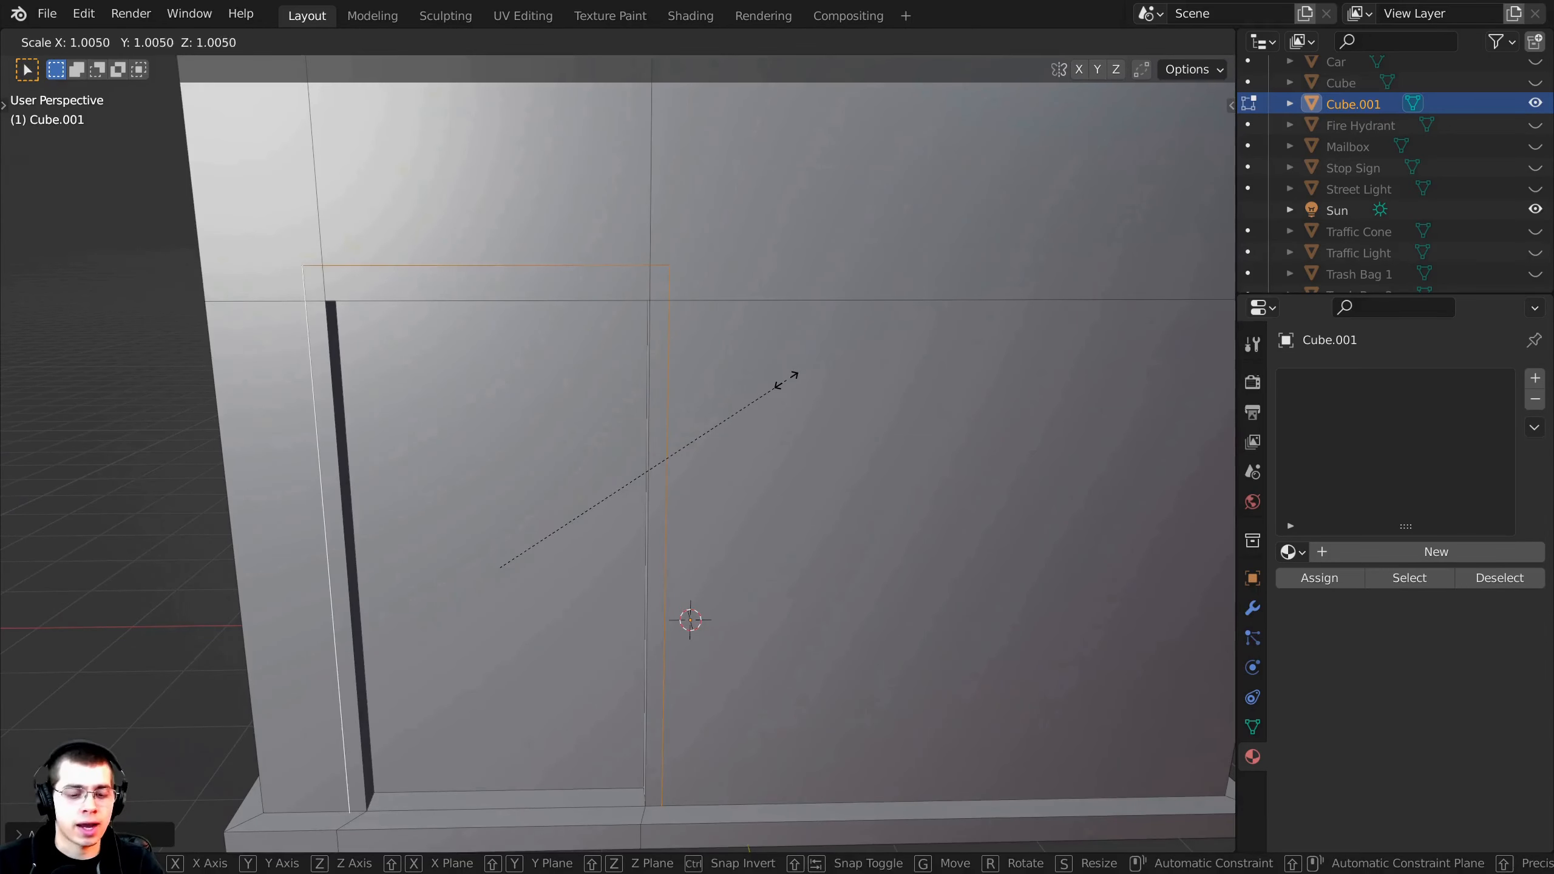
key("y")
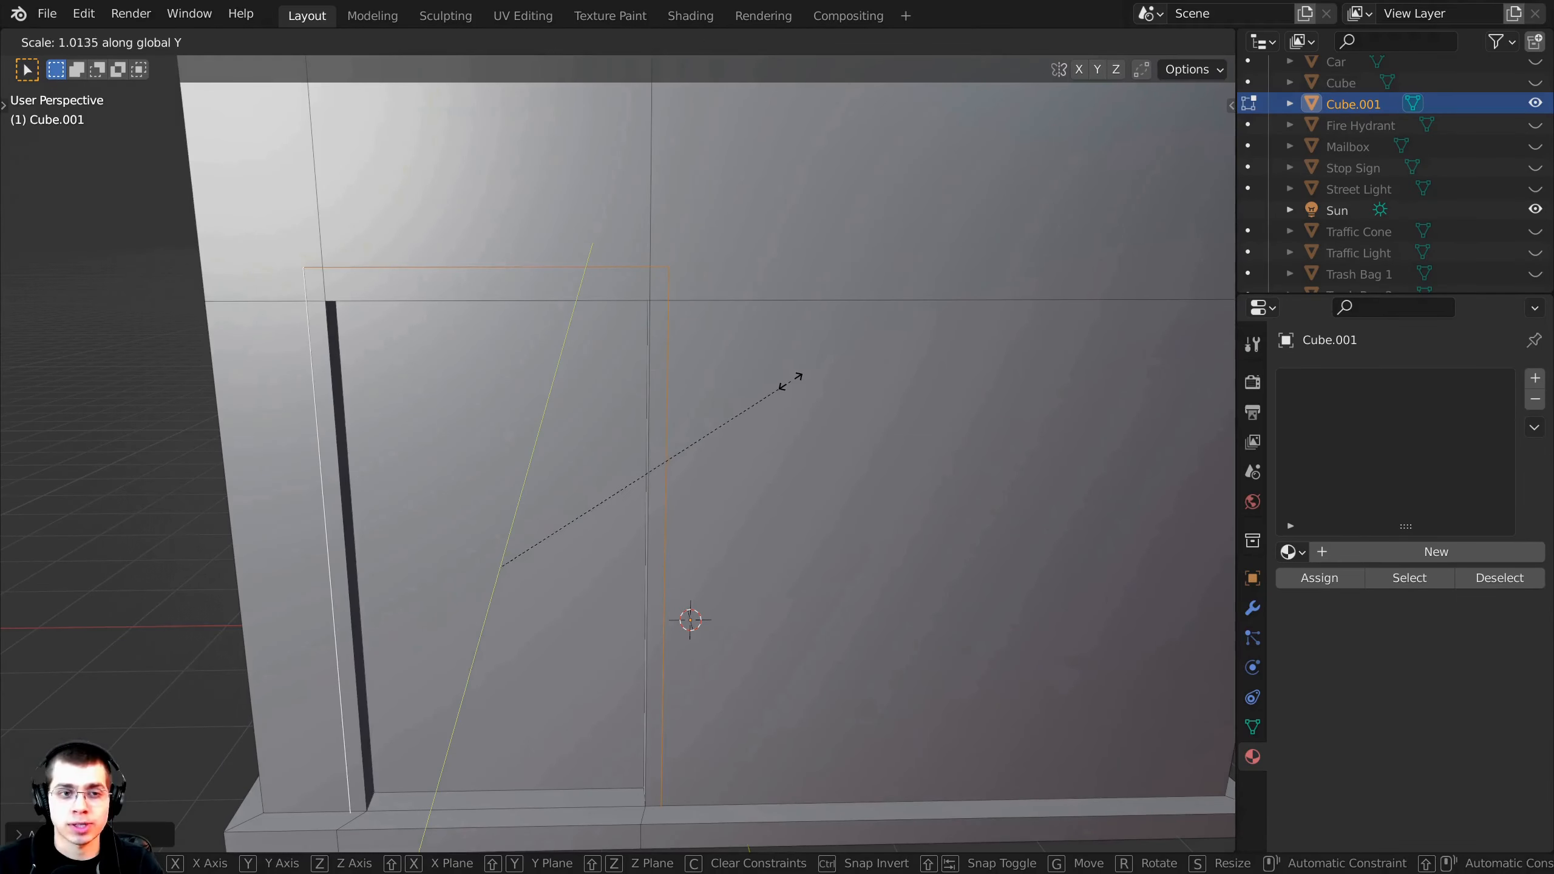
key("x")
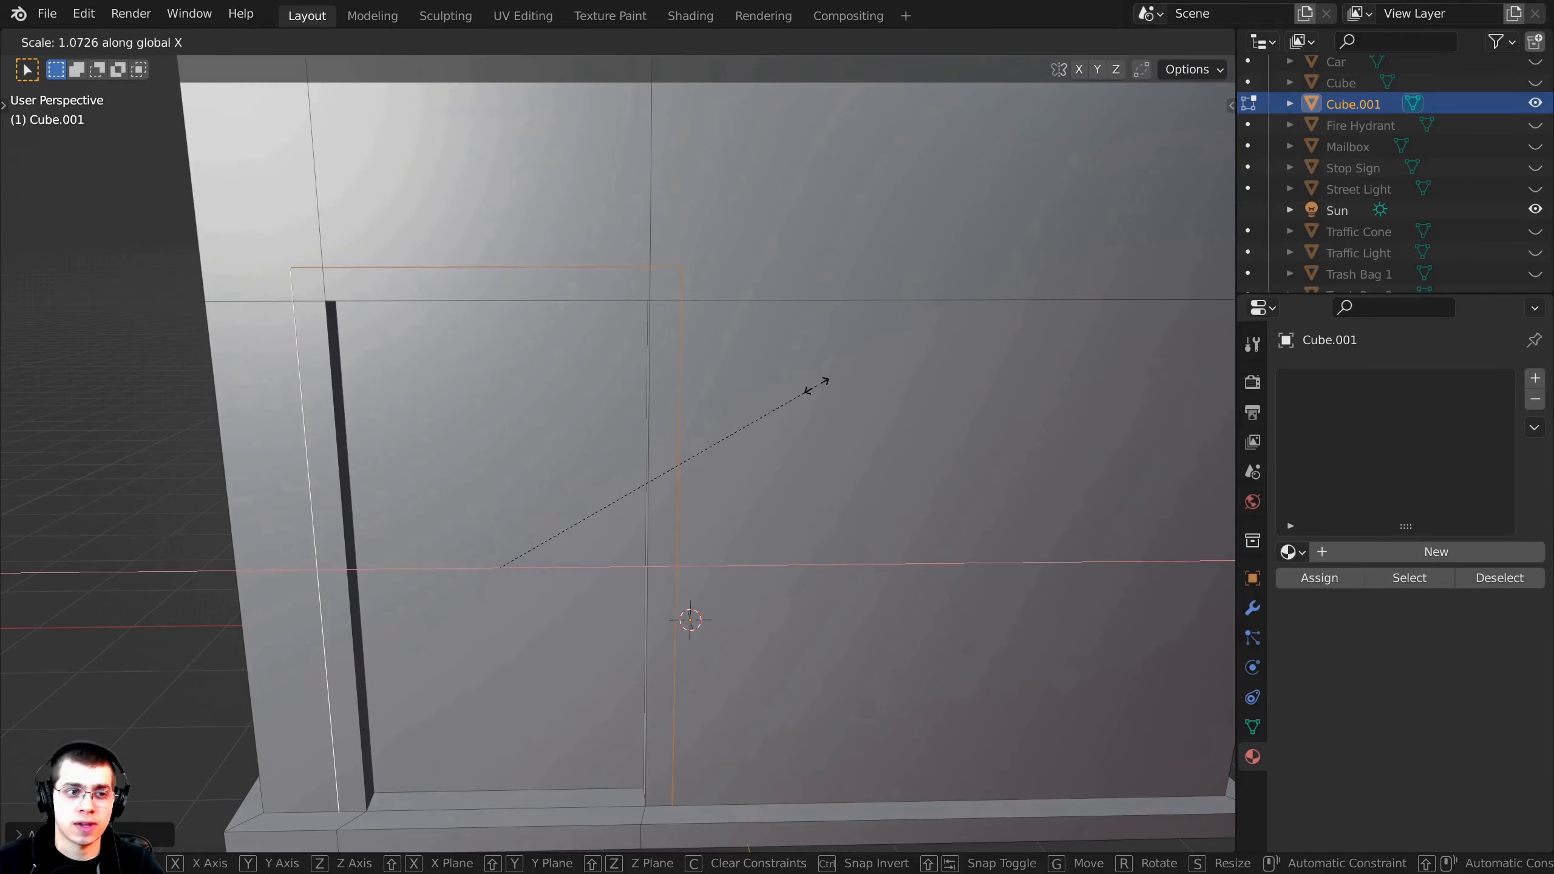
left_click(817, 386)
Step: Scale the door frame faces along Y by about 2 so the frame protrudes from the wall
scroll(795, 404, "down", 3)
middle_click_drag(780, 424, 895, 496)
key("s")
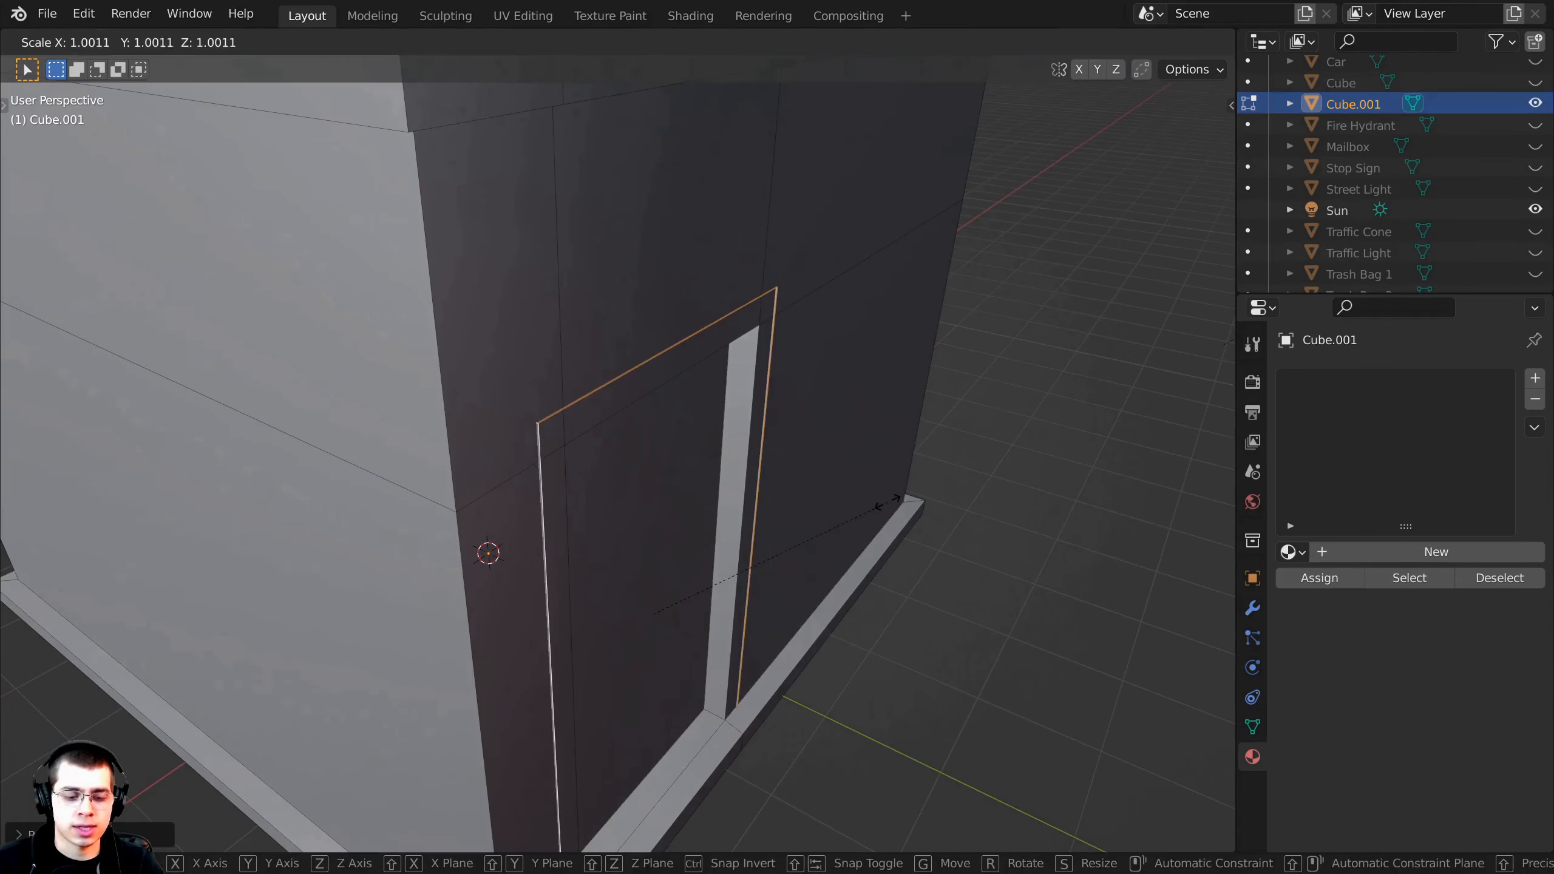
key("y")
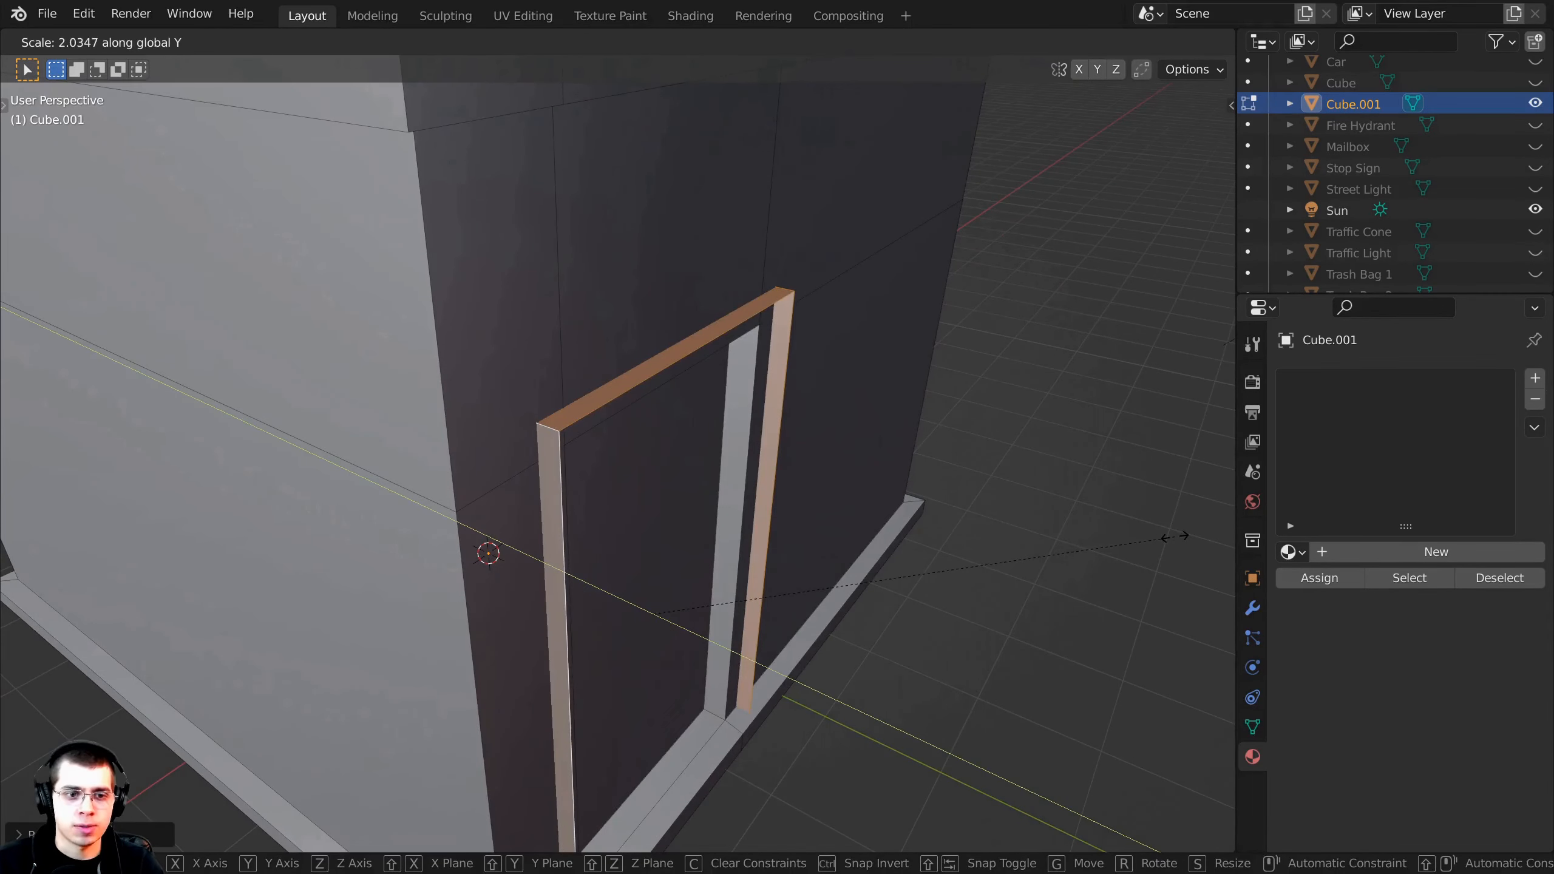
left_click(1173, 536)
Step: Extrude the door frame faces again and scale them inward to about 0.88 with Y locked
middle_click_drag(1096, 493, 862, 369)
key("e")
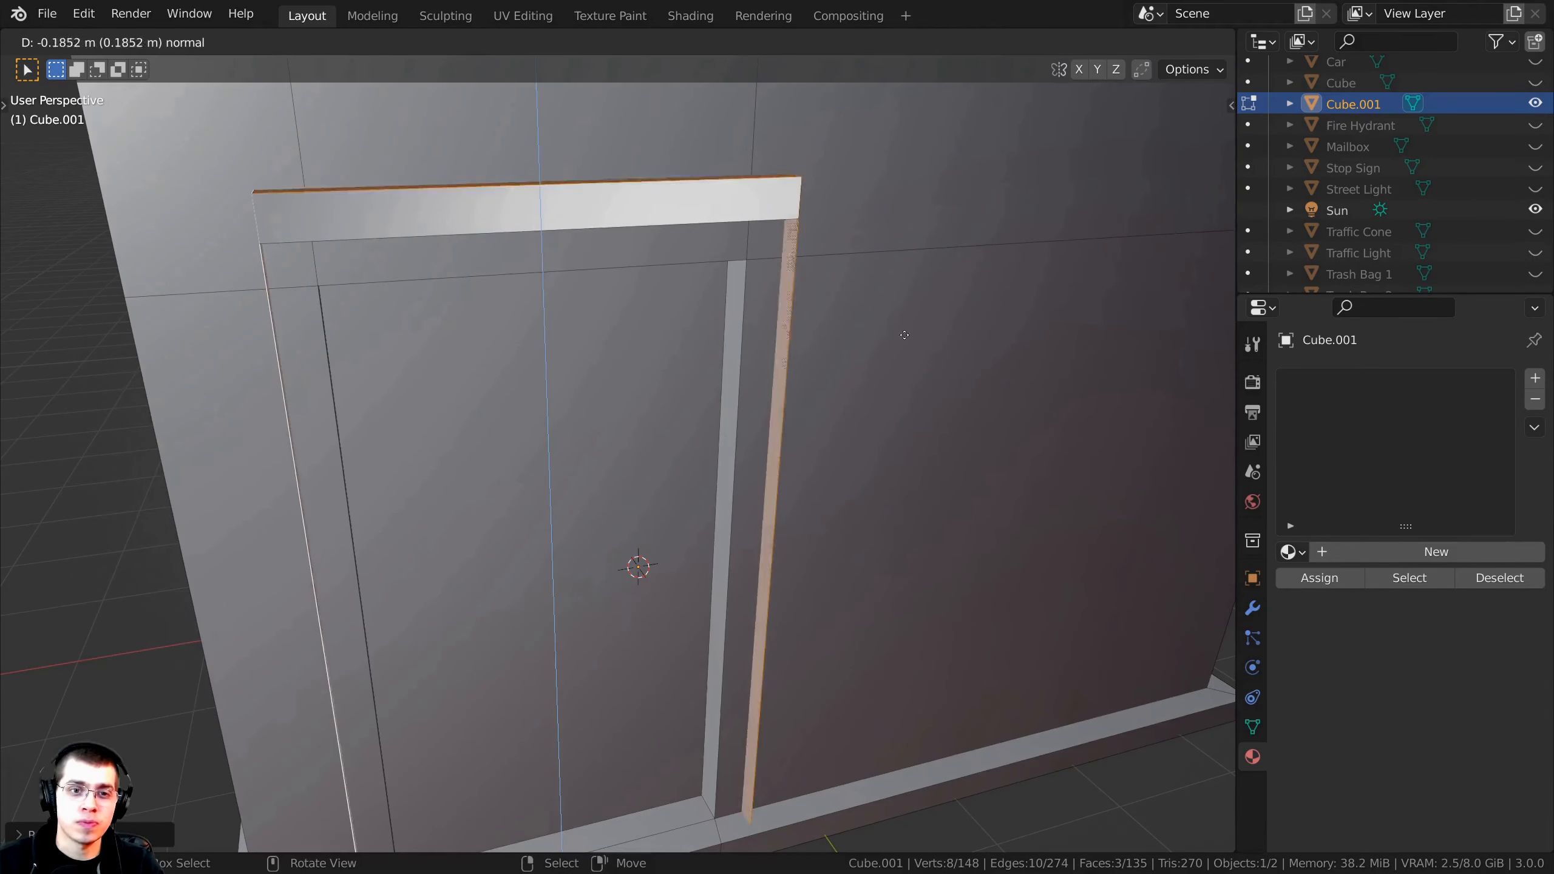
key("s")
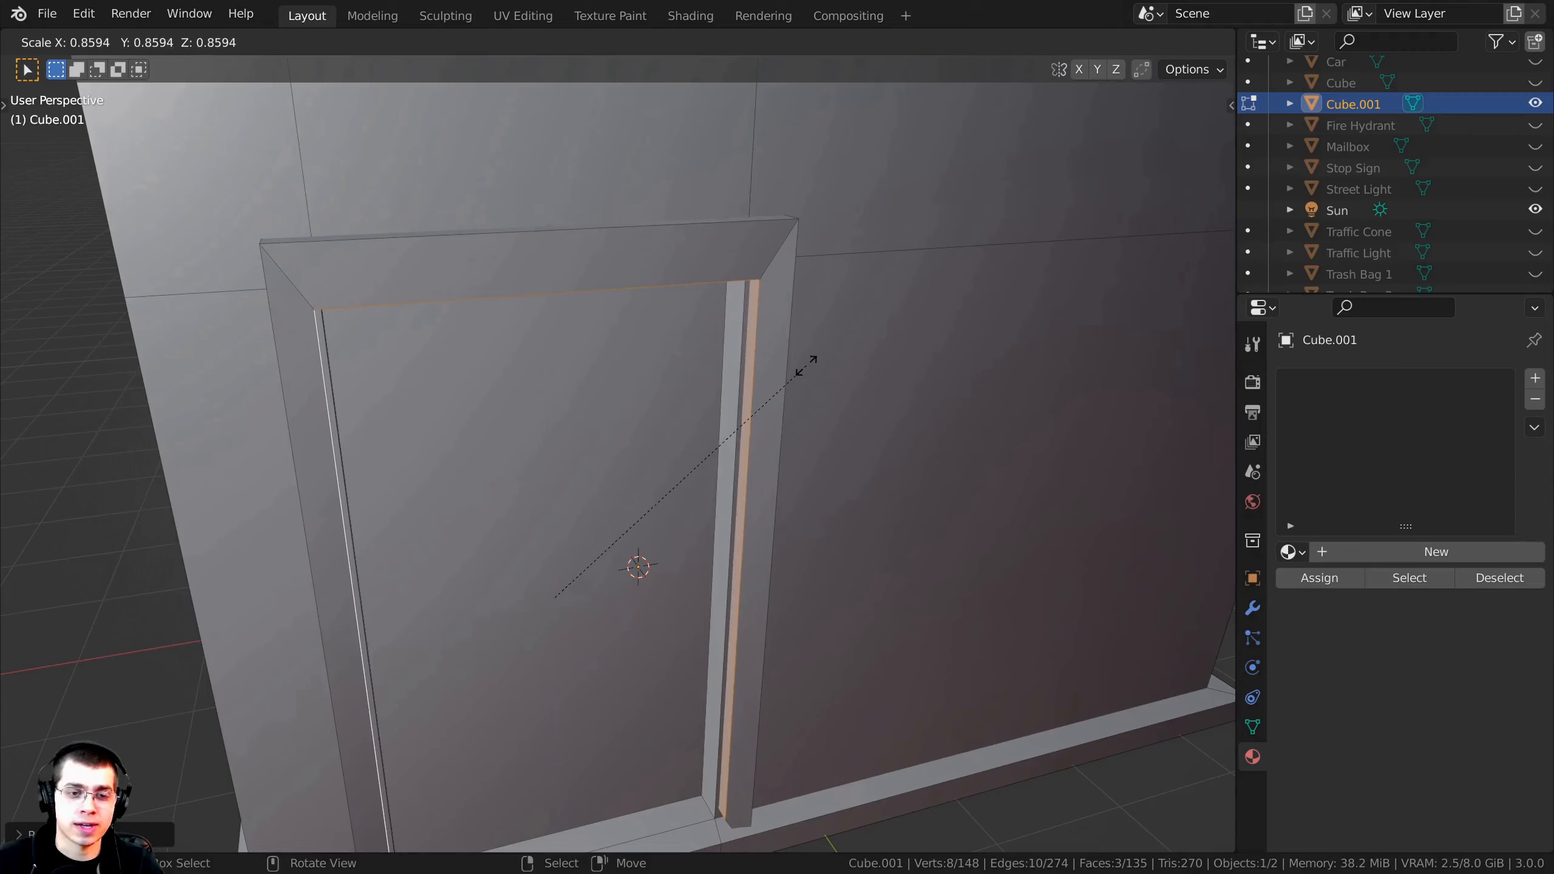
key("shift+y")
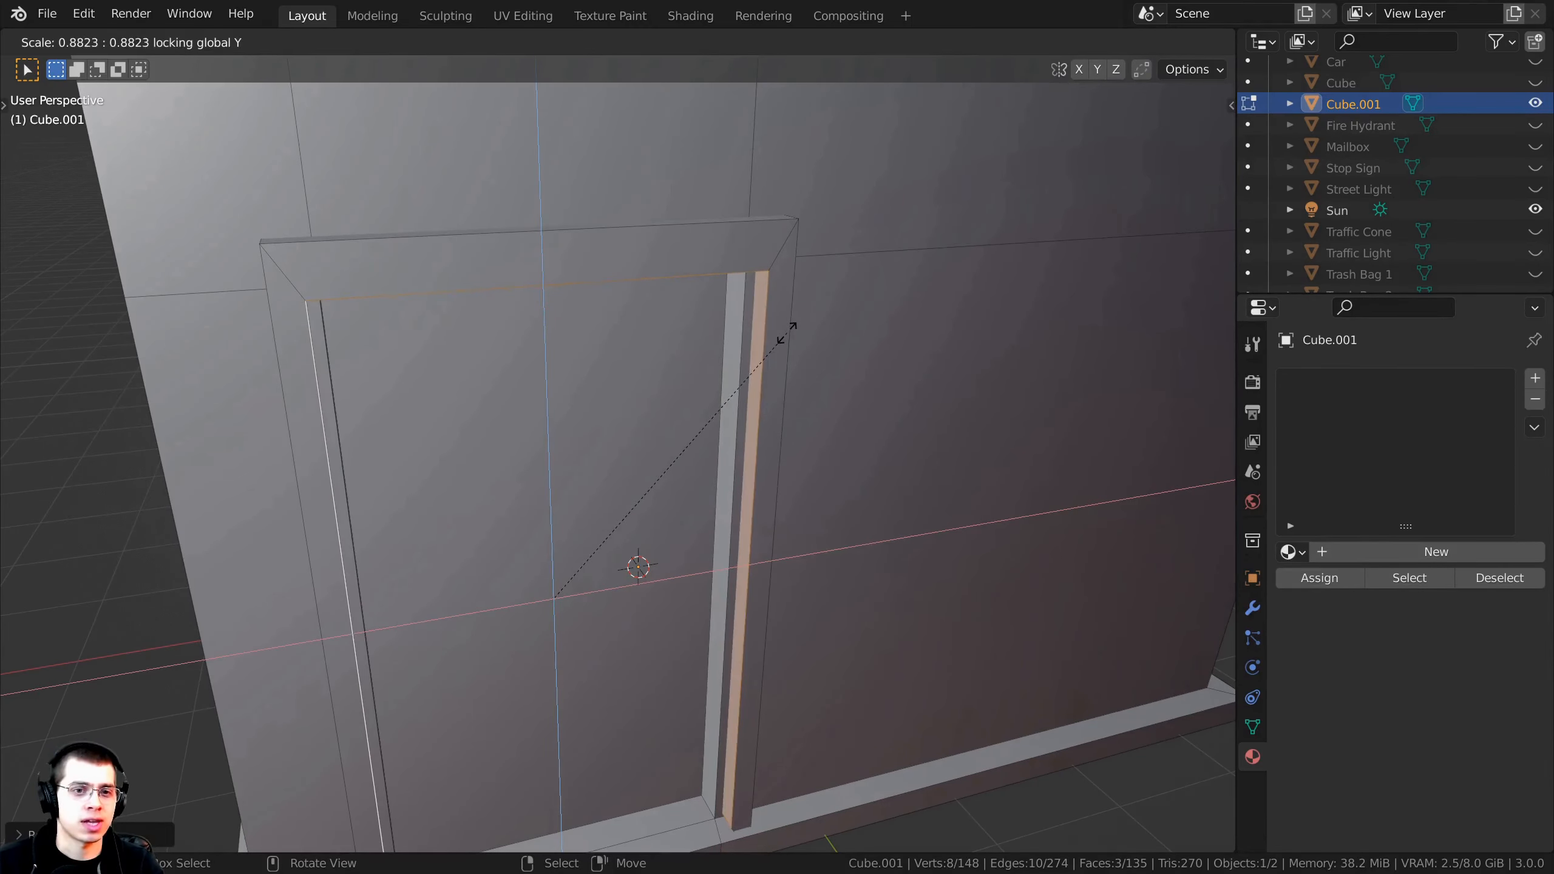
left_click(787, 333)
Step: Scale the inner door frame faces along X by about 0.92 to align them with the doorway sides
middle_click_drag(786, 332, 785, 258)
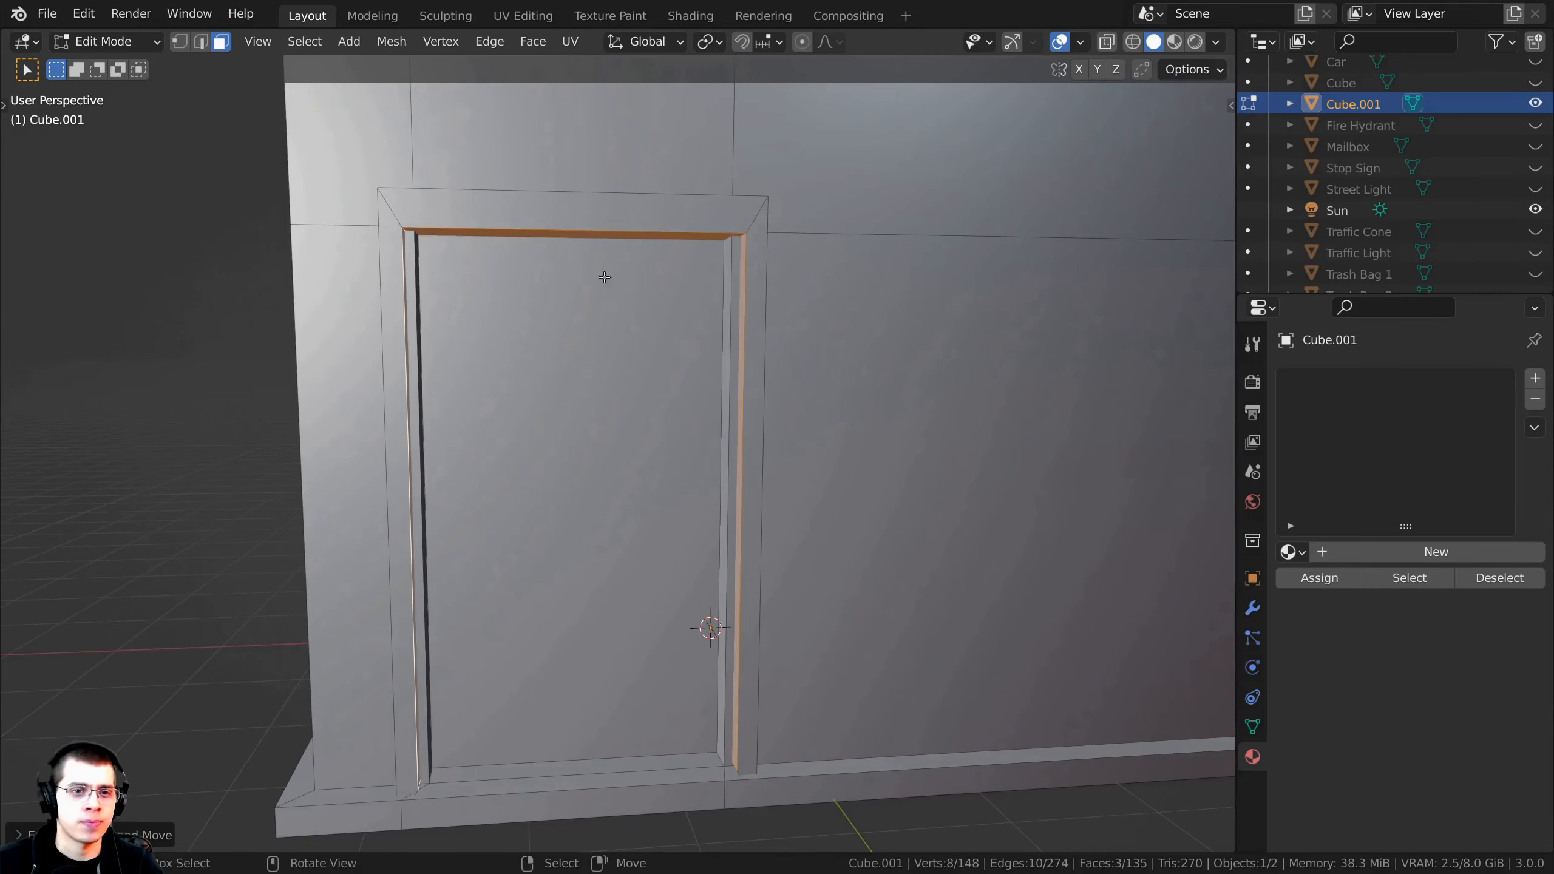
middle_click_drag(604, 278, 895, 295)
key("s")
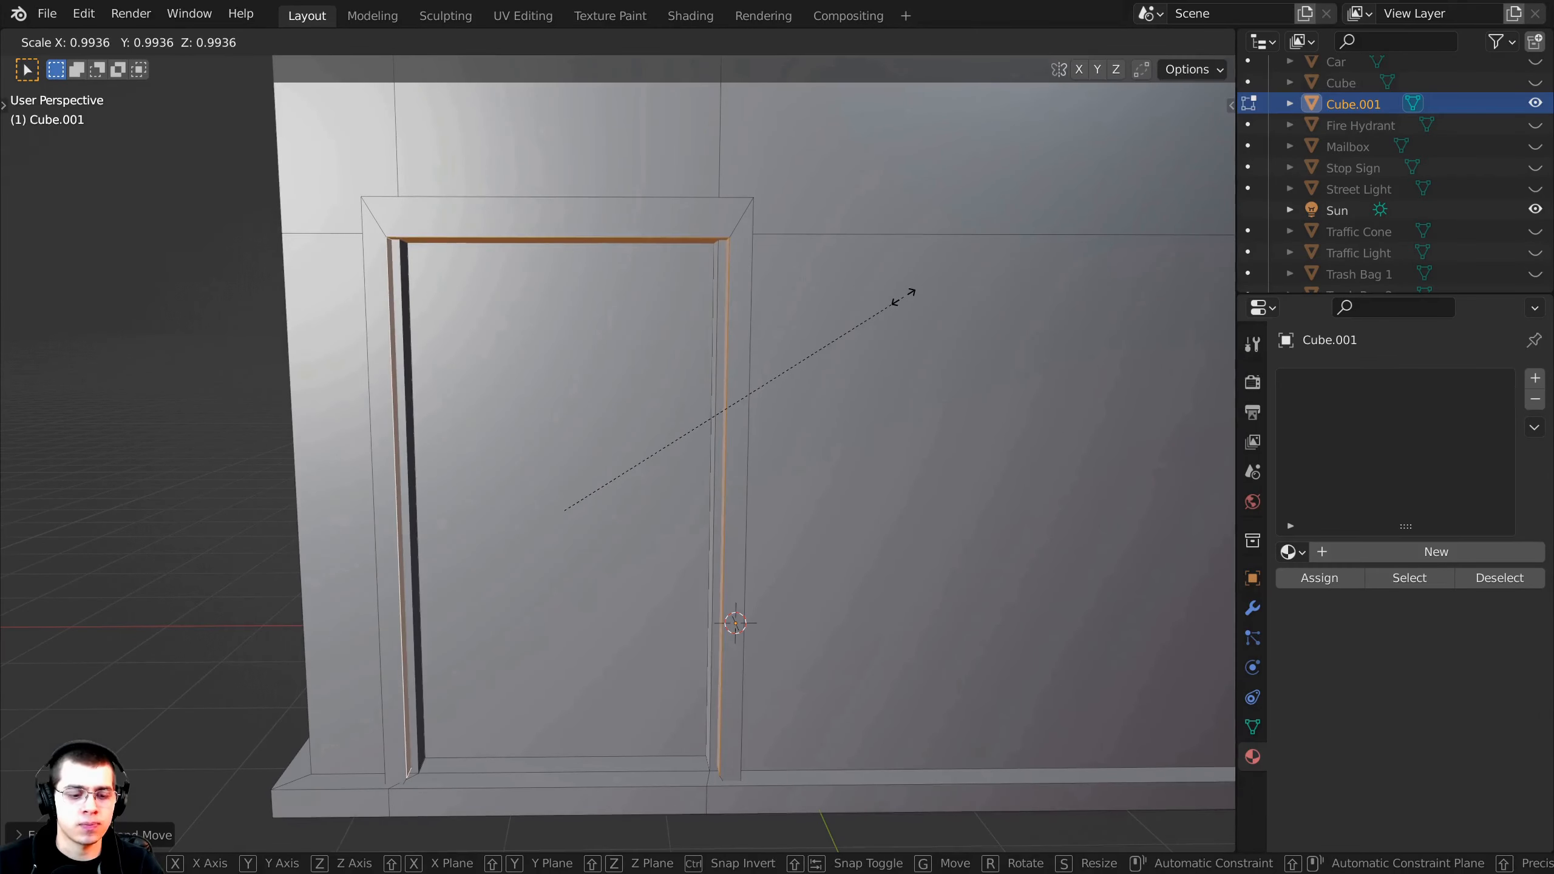
key("x")
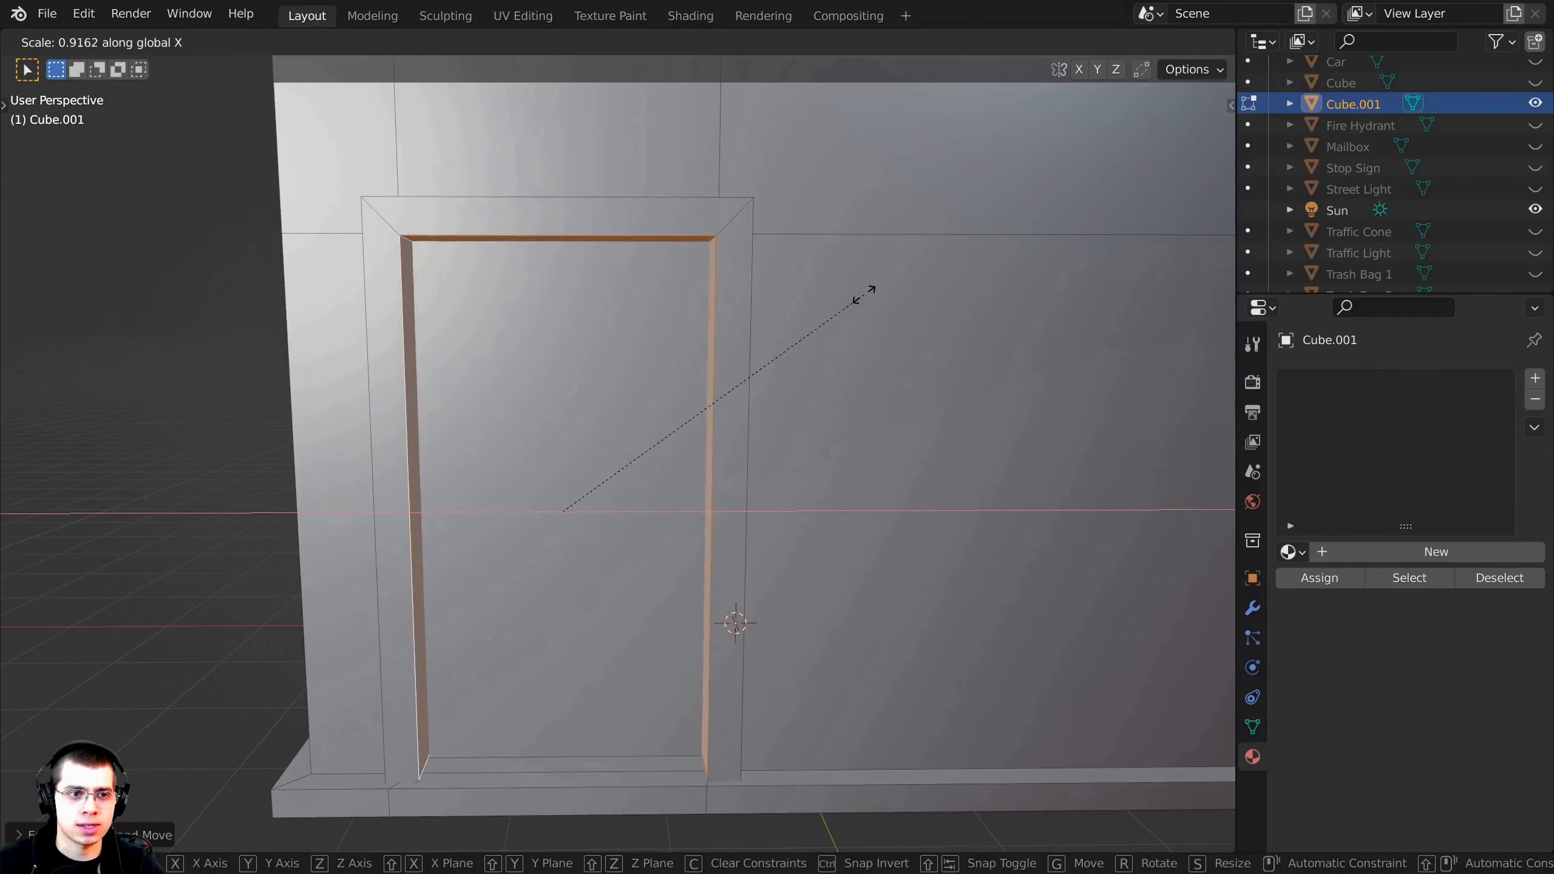
left_click(866, 287)
Step: Select the two bottom end faces of the door frame posts and scale them down along Z to level them
middle_click_drag(866, 288, 693, 432)
middle_click_drag(472, 530, 520, 484)
left_click(730, 437)
left_click(336, 470, "shift")
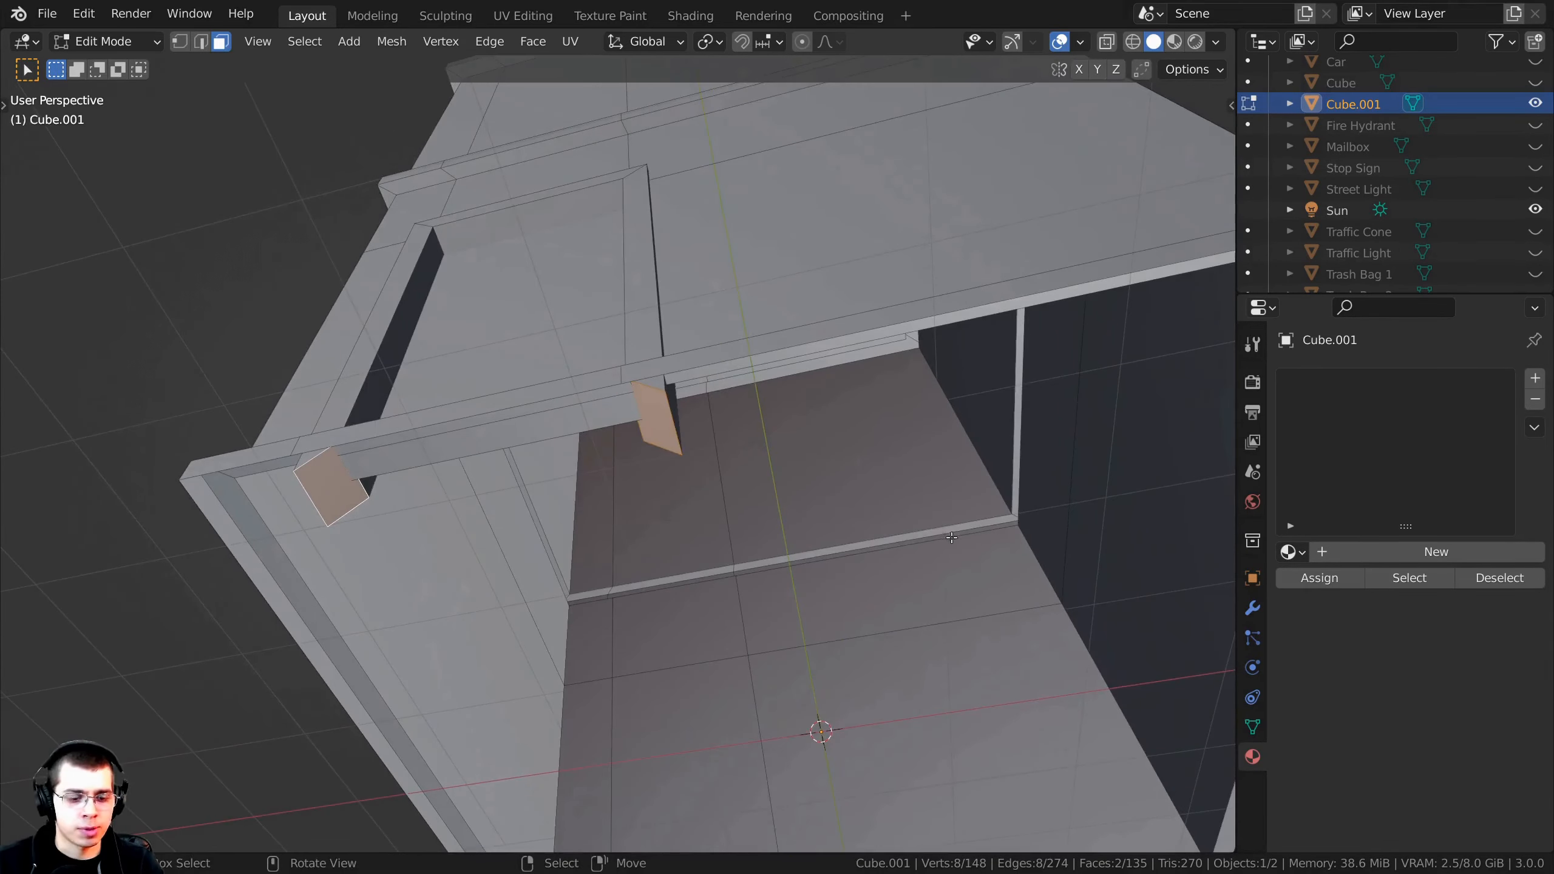
key("s")
key("z")
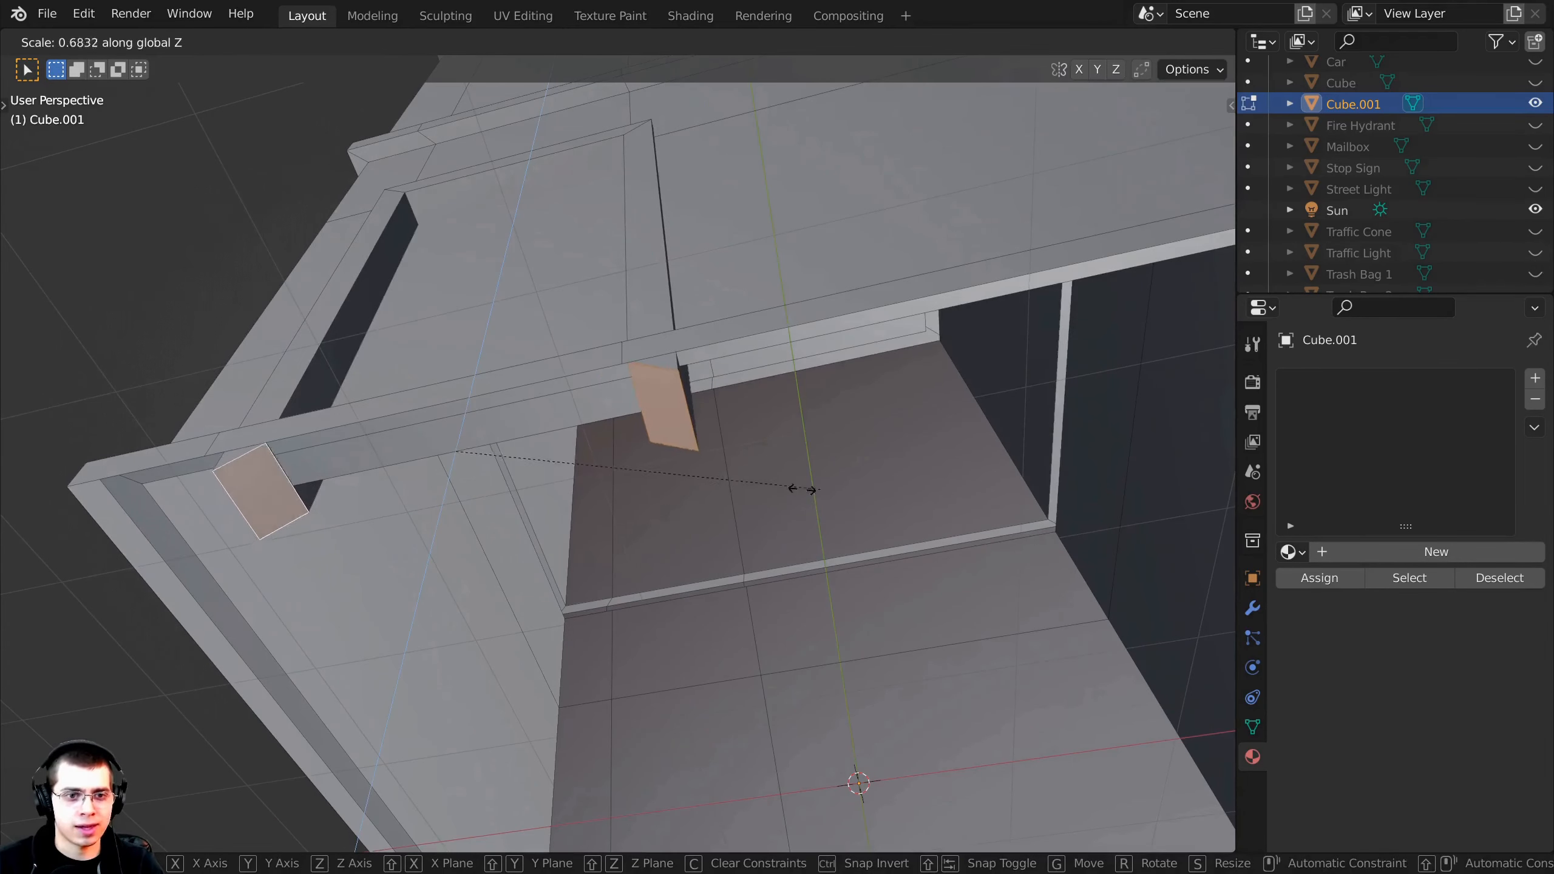
left_click(634, 486)
middle_click_drag(634, 486, 743, 488)
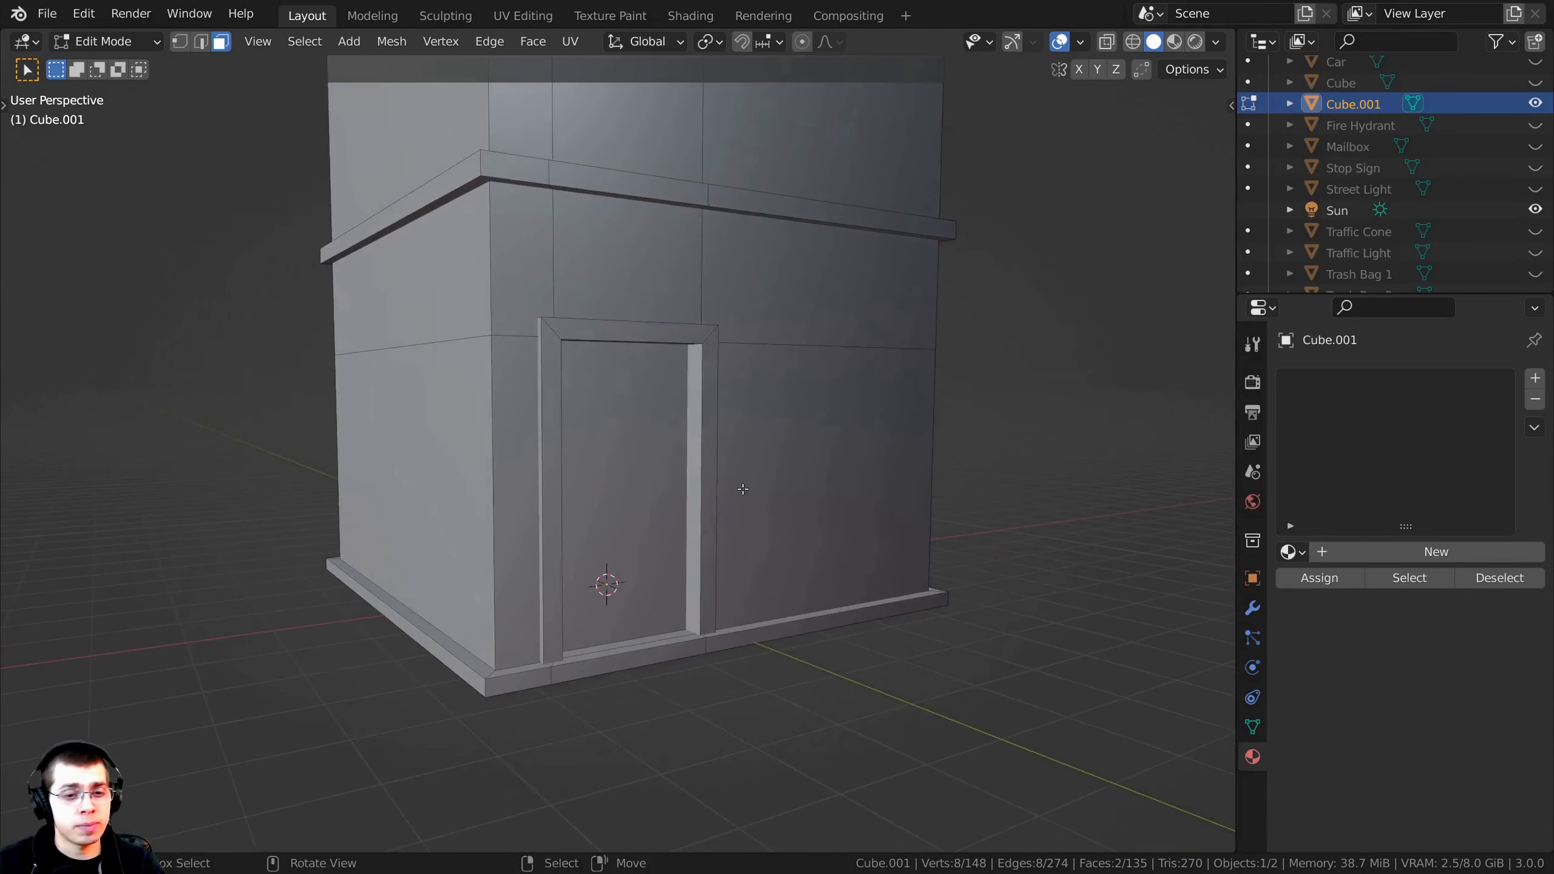
Step: Add a cylinder to the building mesh and set its vertex count to 8
key("shift+a")
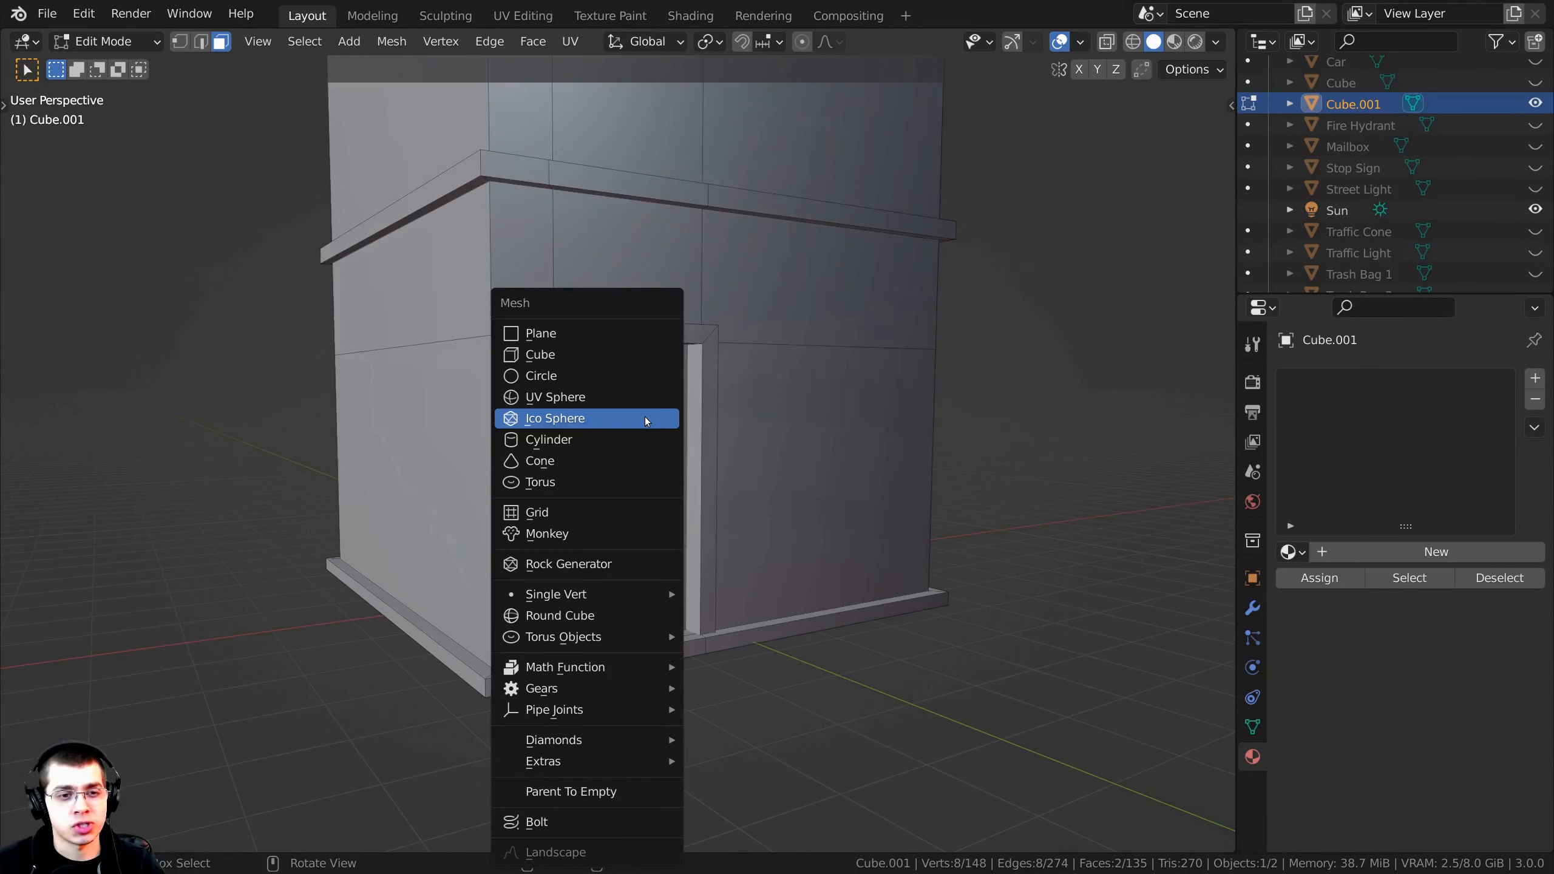
left_click(579, 433)
middle_click_drag(608, 584, 616, 685)
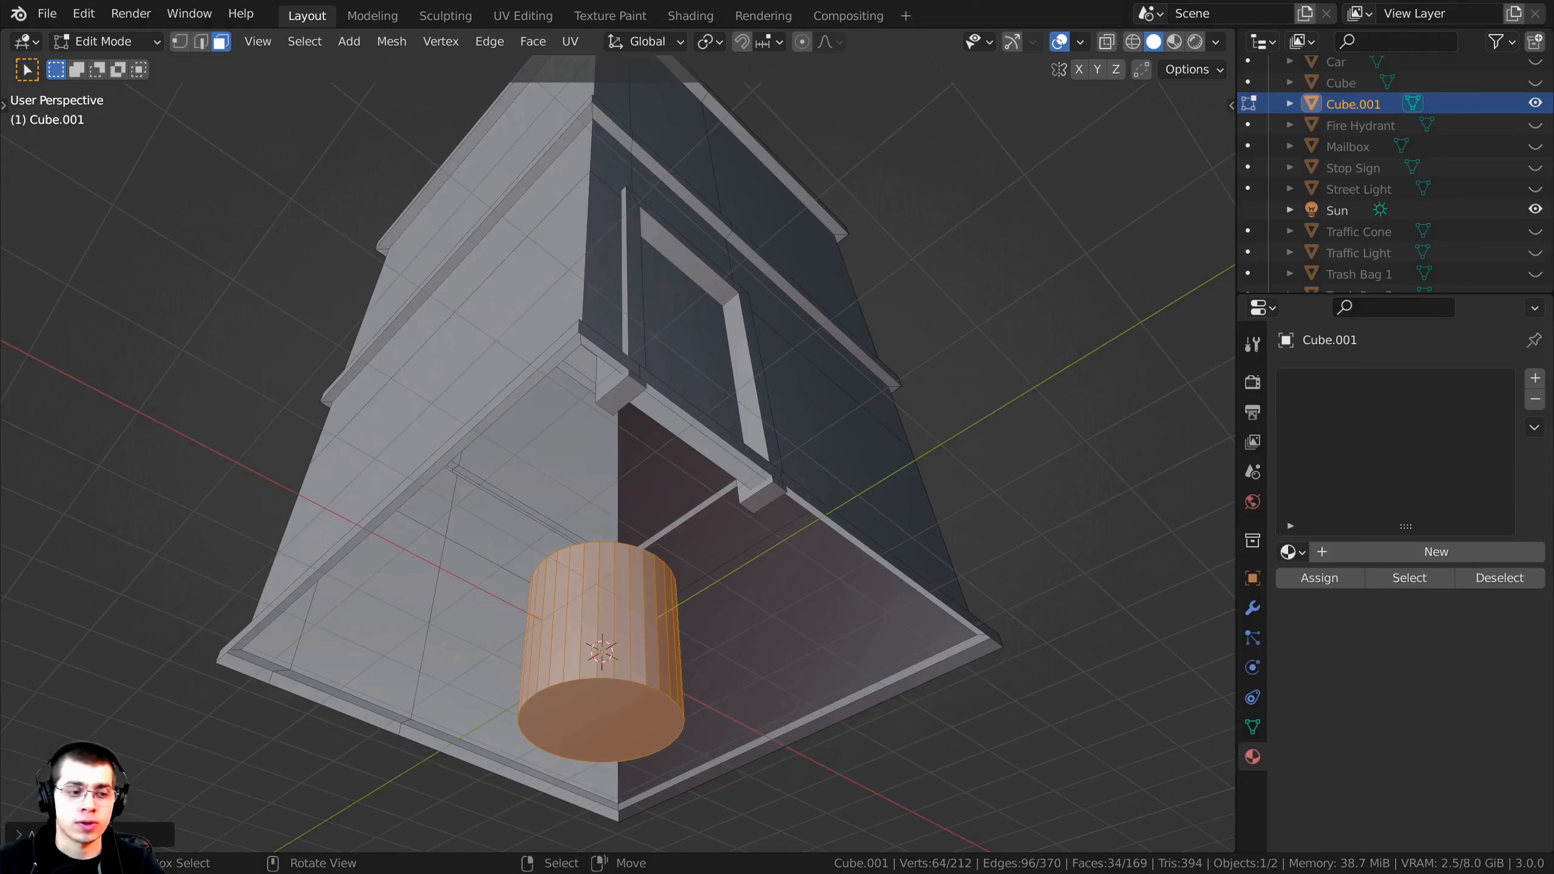
left_click(24, 833)
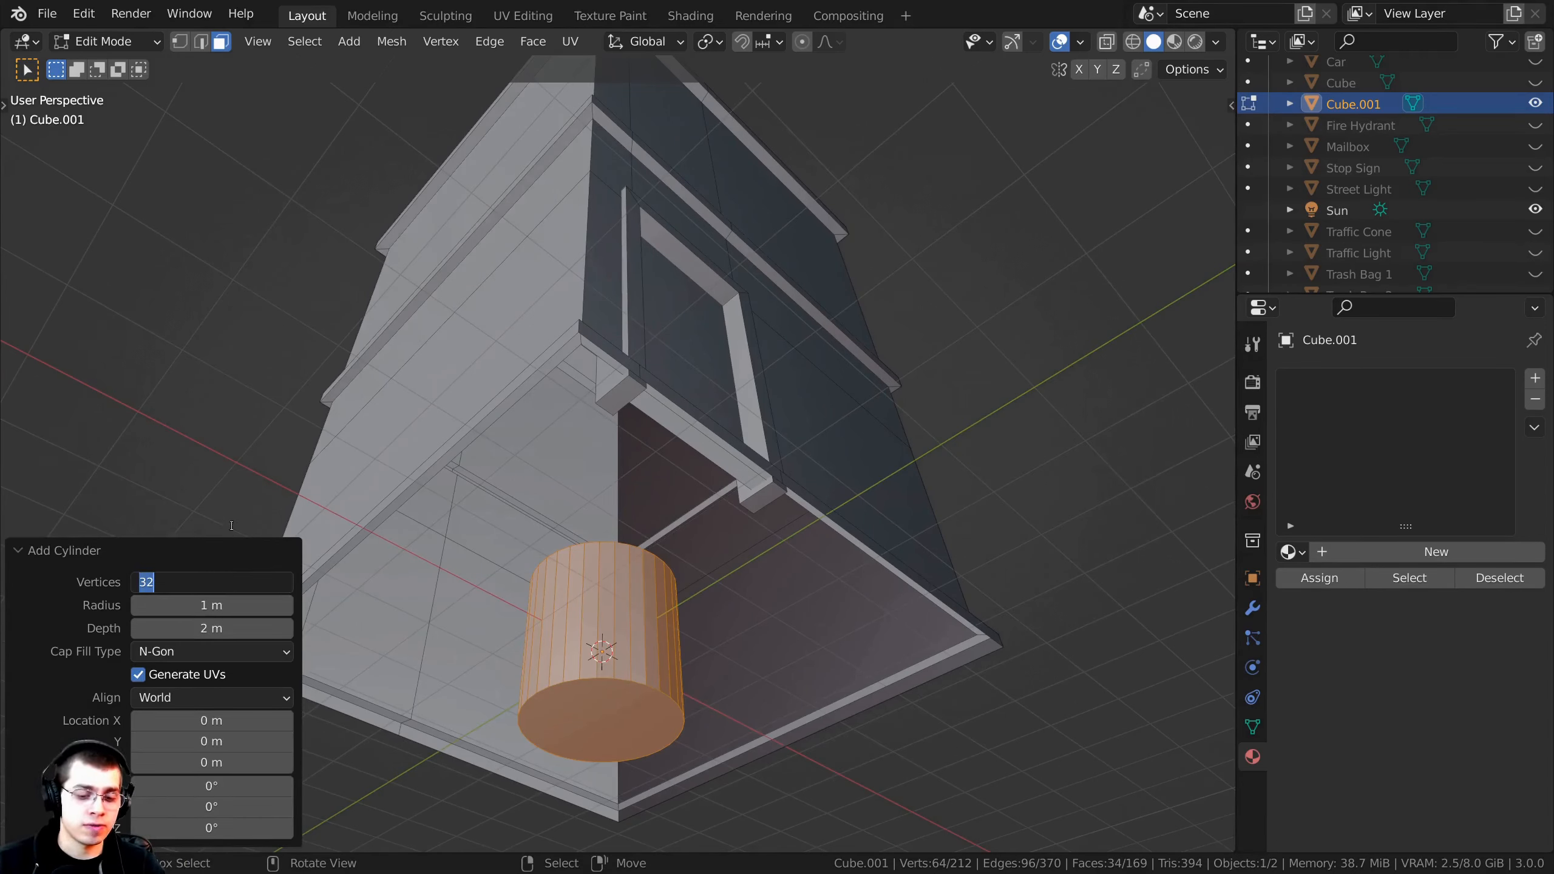
key("Return")
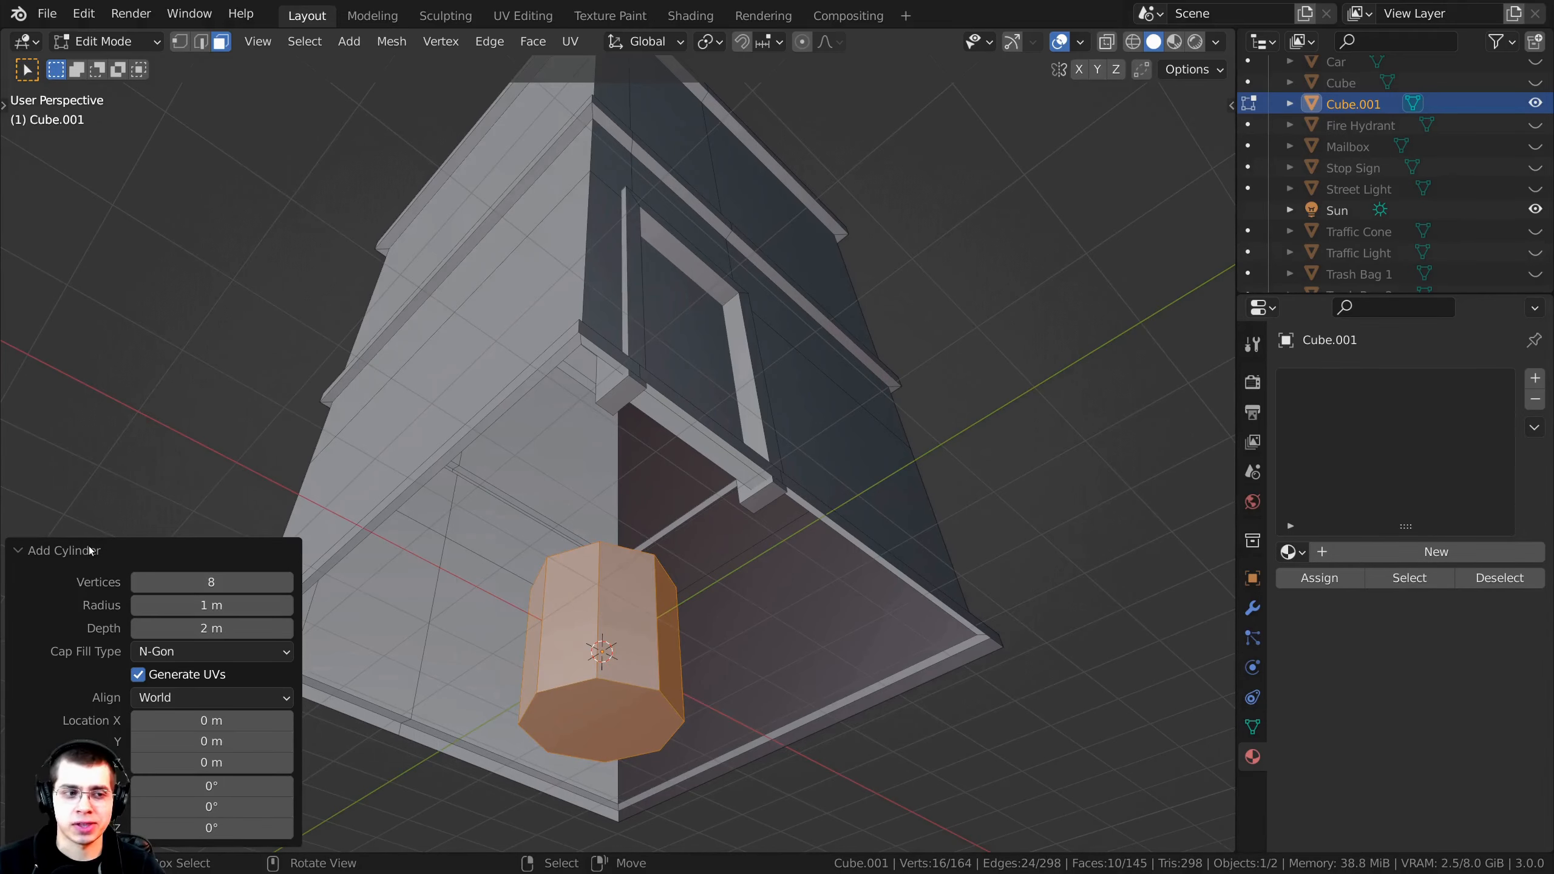
Step: Move the new cylinder out in front of the building's doorway side and scale it down
left_click(89, 546)
middle_click_drag(367, 551, 700, 614)
scroll(699, 614, "up", 3)
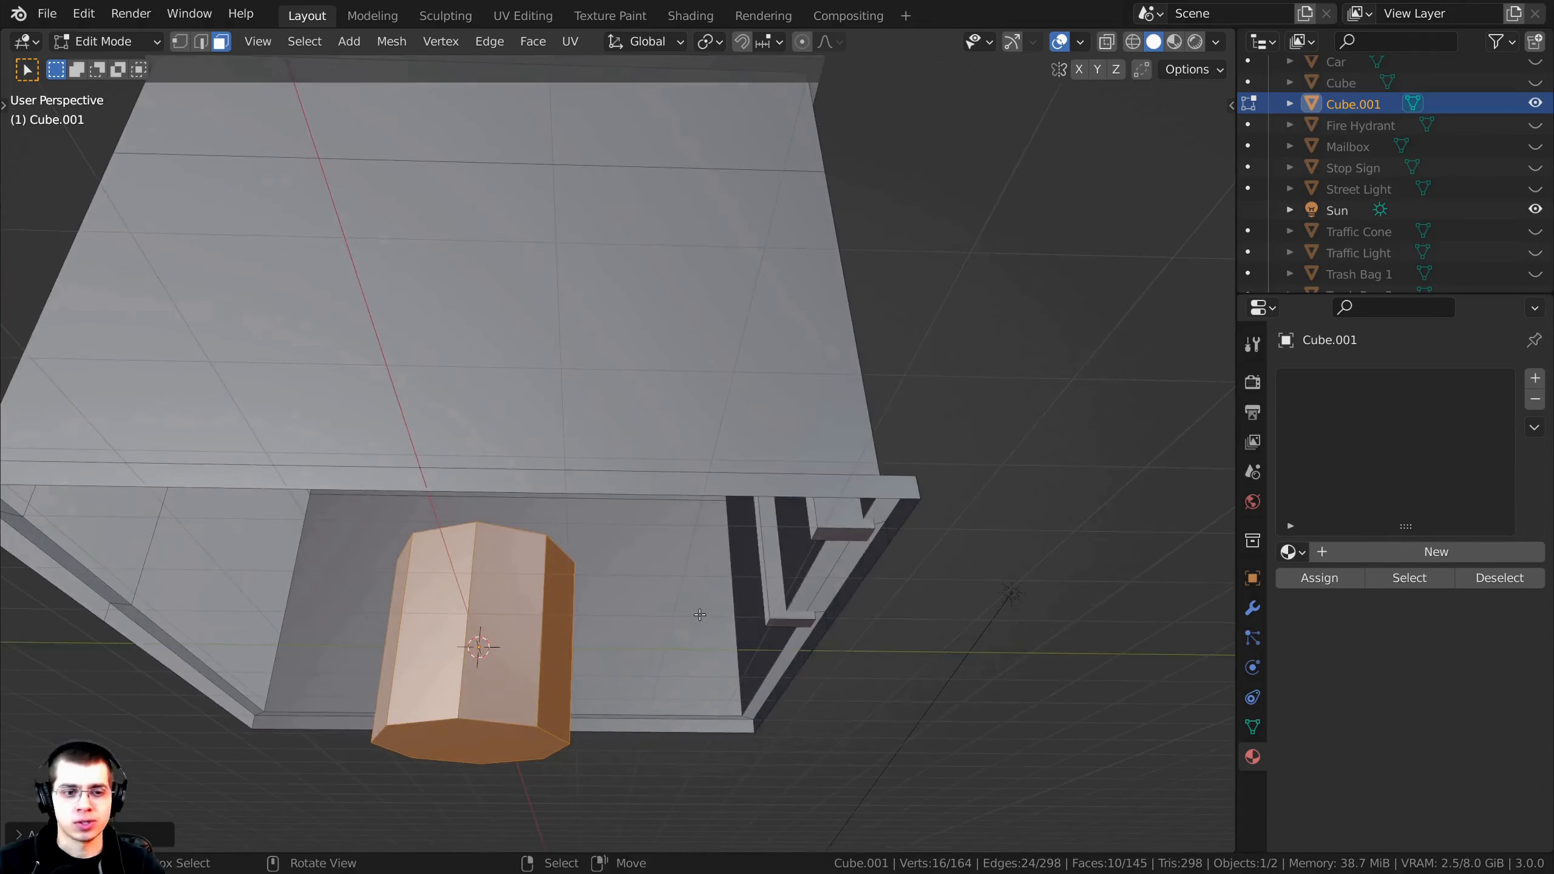
key("g")
left_click(1071, 539)
key("s")
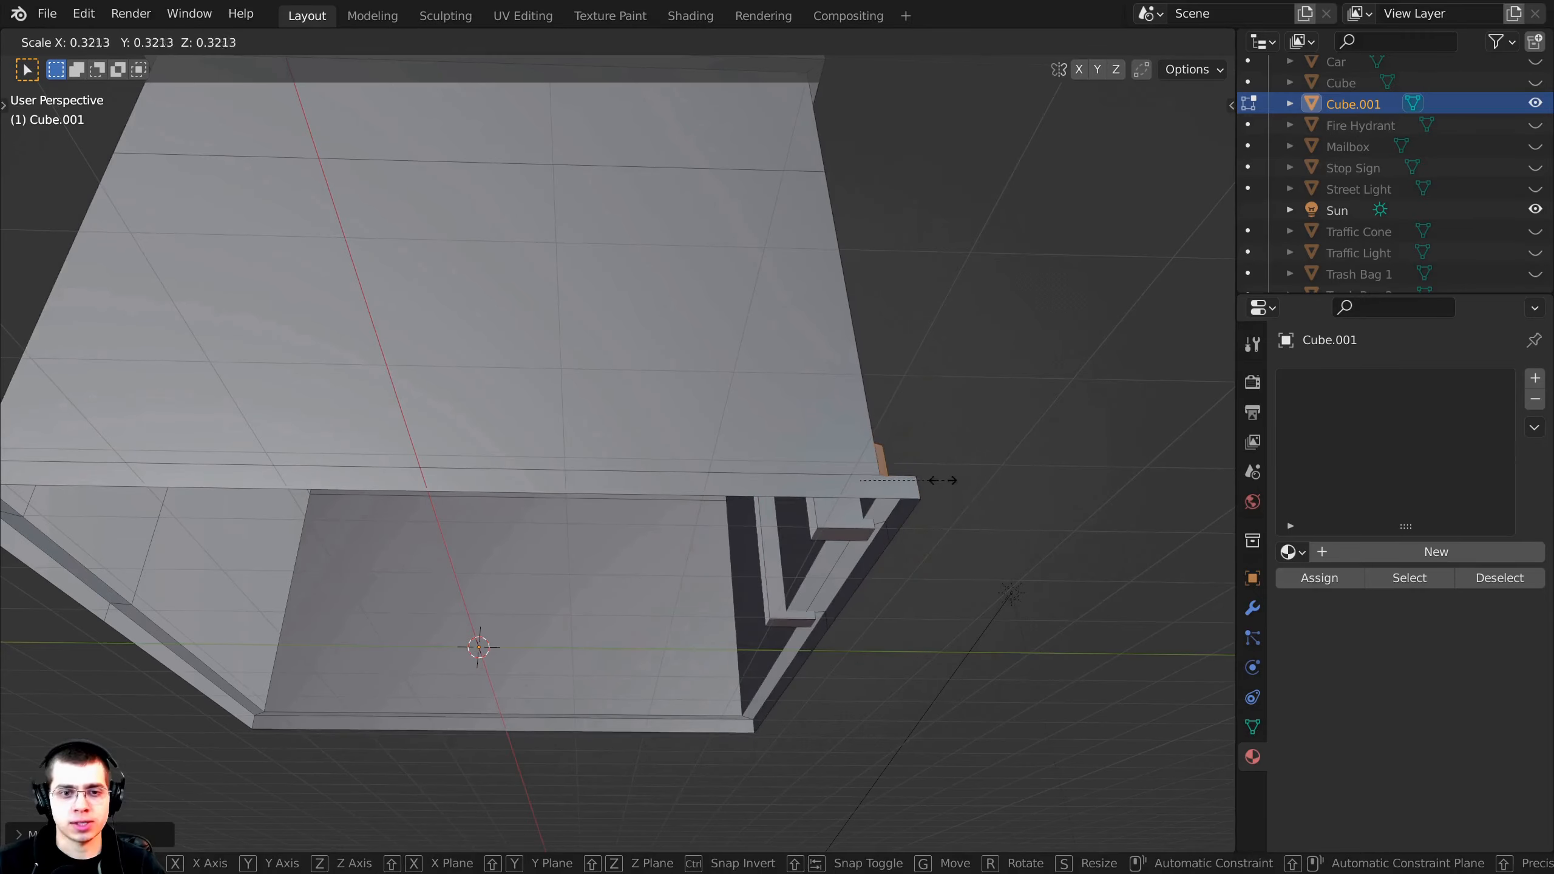
left_click(954, 551)
Step: Keep moving and shrinking the cylinder until it sits at doorknob size near the doorway's side post
middle_click_drag(954, 551, 595, 456)
key("g")
left_click(891, 420)
key("s")
left_click(682, 434)
scroll(667, 436, "up", 4)
key("g")
left_click(666, 461)
scroll(856, 496, "down", 1)
middle_click_drag(701, 465, 649, 487)
key("g")
left_click(849, 491)
key("s")
left_click(836, 489)
scroll(891, 493, "up", 2)
key("g")
left_click(916, 493)
scroll(716, 485, "up", 2)
key("KP_Decimal")
scroll(604, 367, "down", 6)
Step: Rotate the small cylinder 90 degrees about the X axis so its end faces outward from the door
middle_click_drag(604, 368, 777, 455)
key("r")
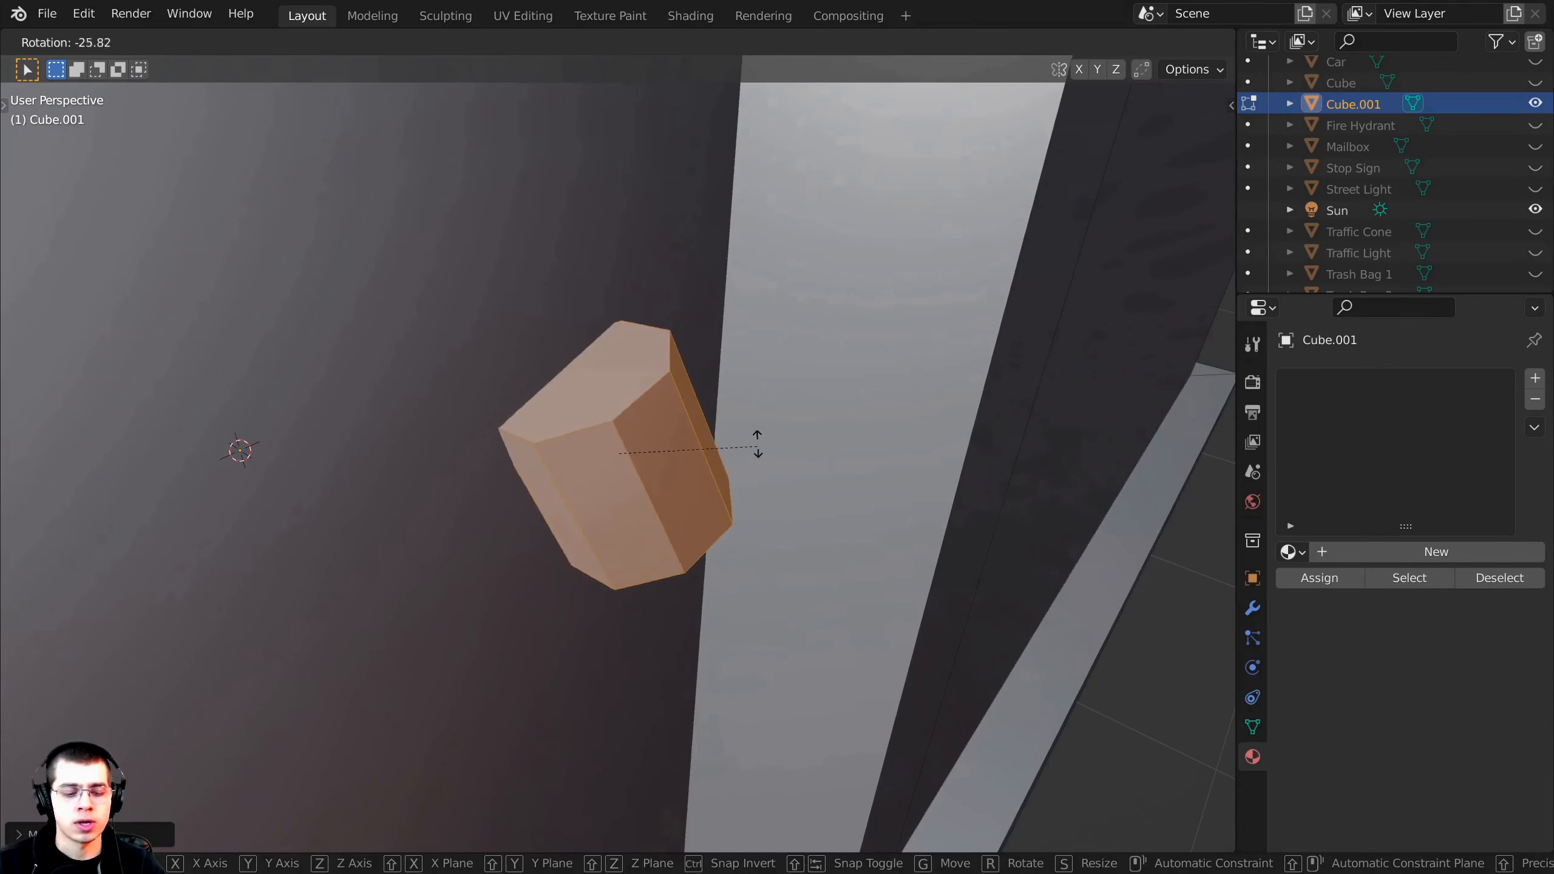
key("x")
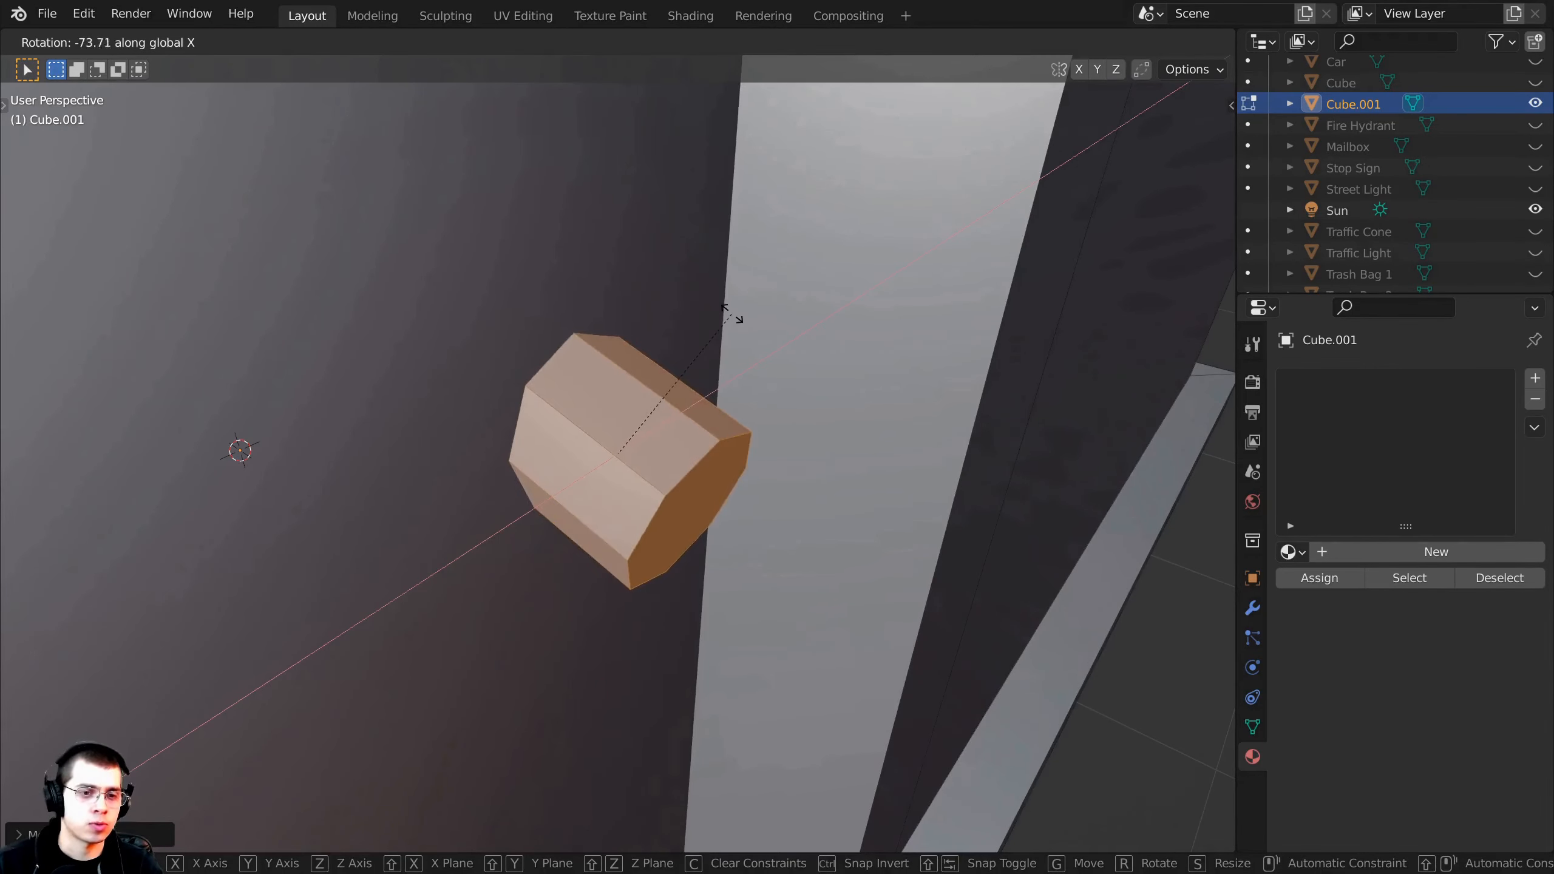
type("90")
key("Return")
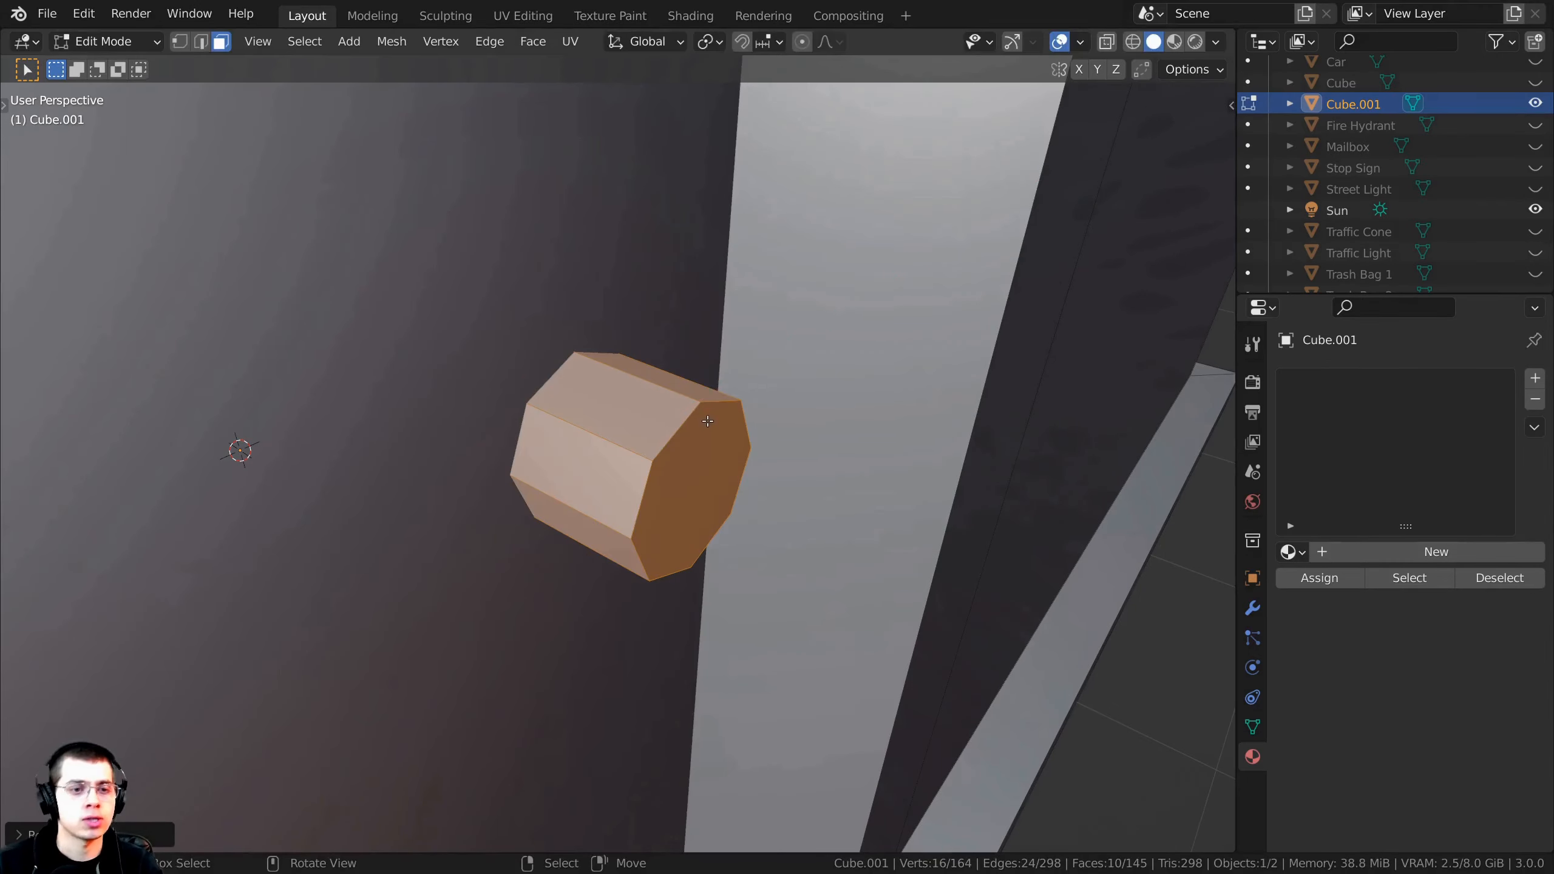
Step: Position the small cylinder against the door surface at handle height near the frame post
middle_click_drag(707, 421, 604, 344)
key("g")
left_click(585, 344)
scroll(683, 447, "down", 3)
middle_click_drag(684, 447, 647, 443)
scroll(647, 443, "down", 7)
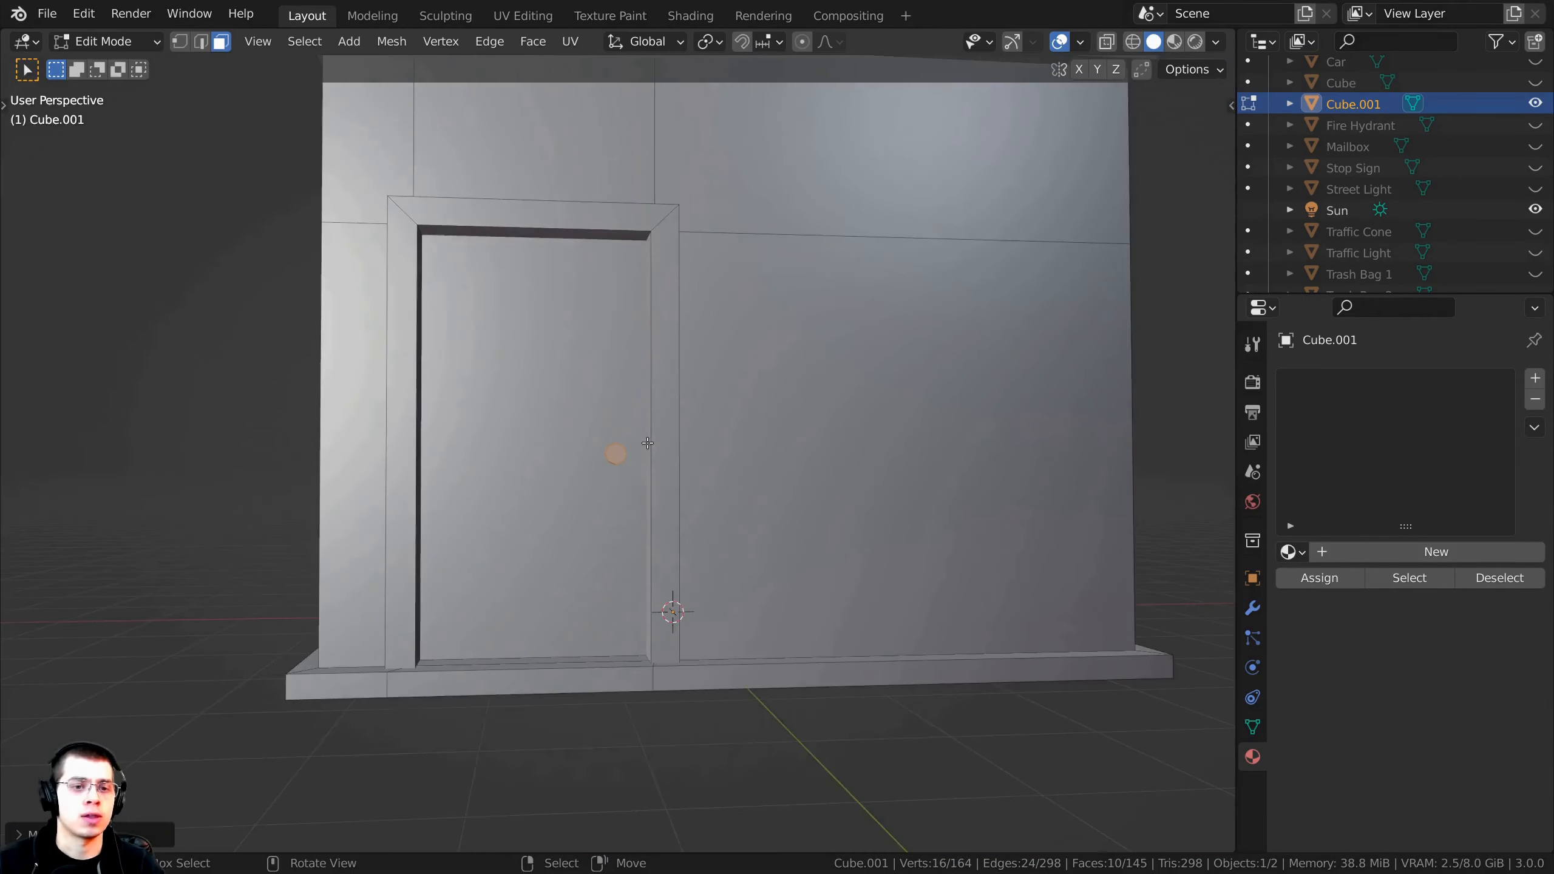
scroll(645, 454, "up", 2)
key("g")
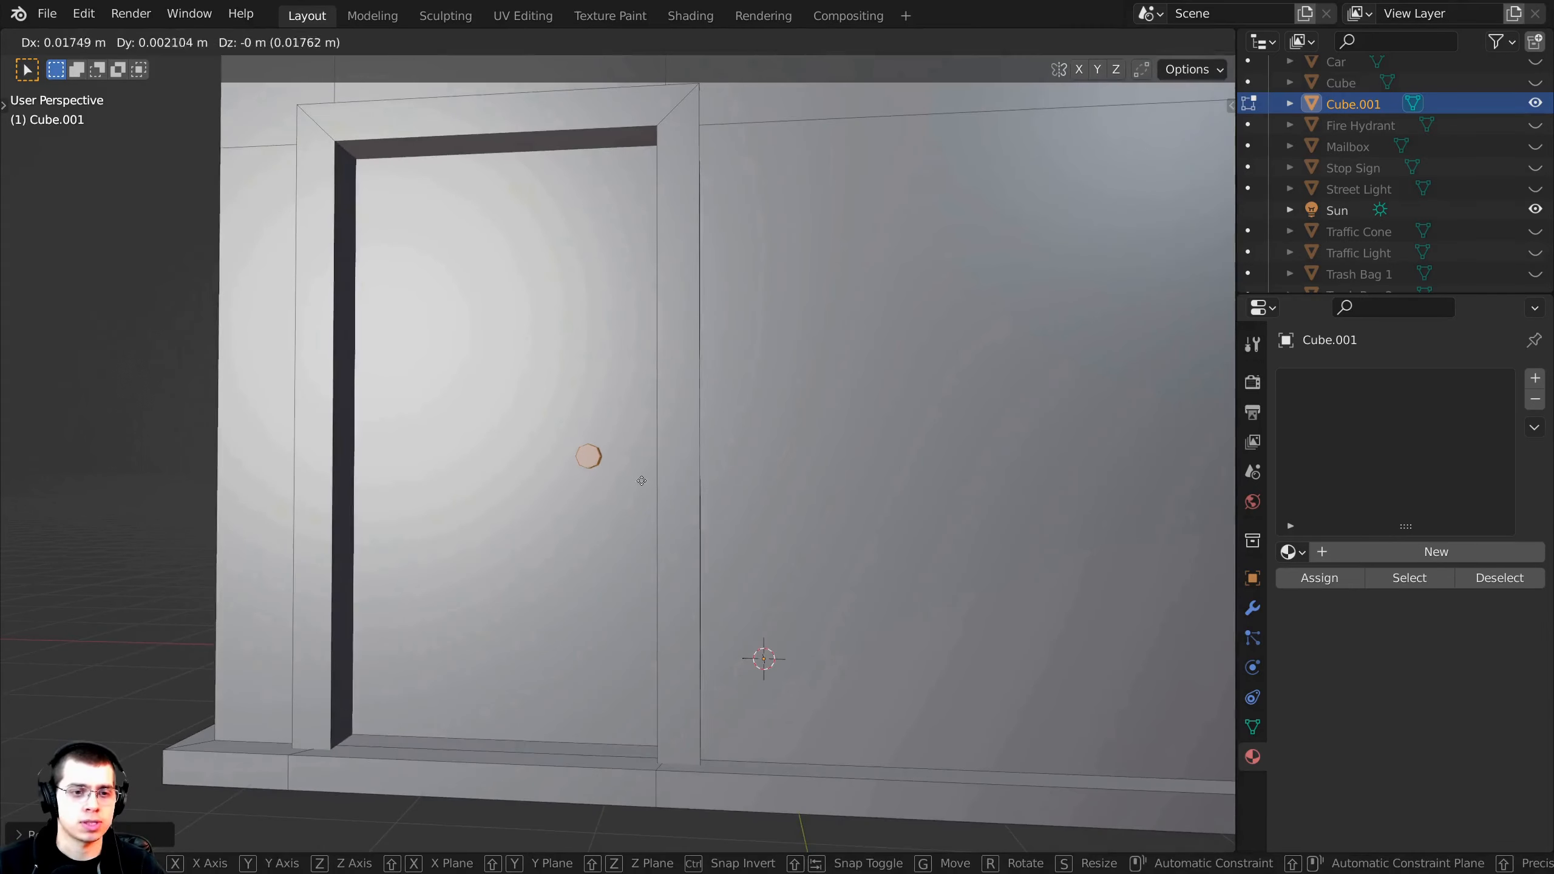
left_click(699, 503)
key("g")
left_click(694, 513)
Step: Extrude the cylinder's outer end face by about 0.03 m and scale it up to flare the doorknob
scroll(695, 512, "up", 4)
middle_click_drag(695, 513, 801, 539)
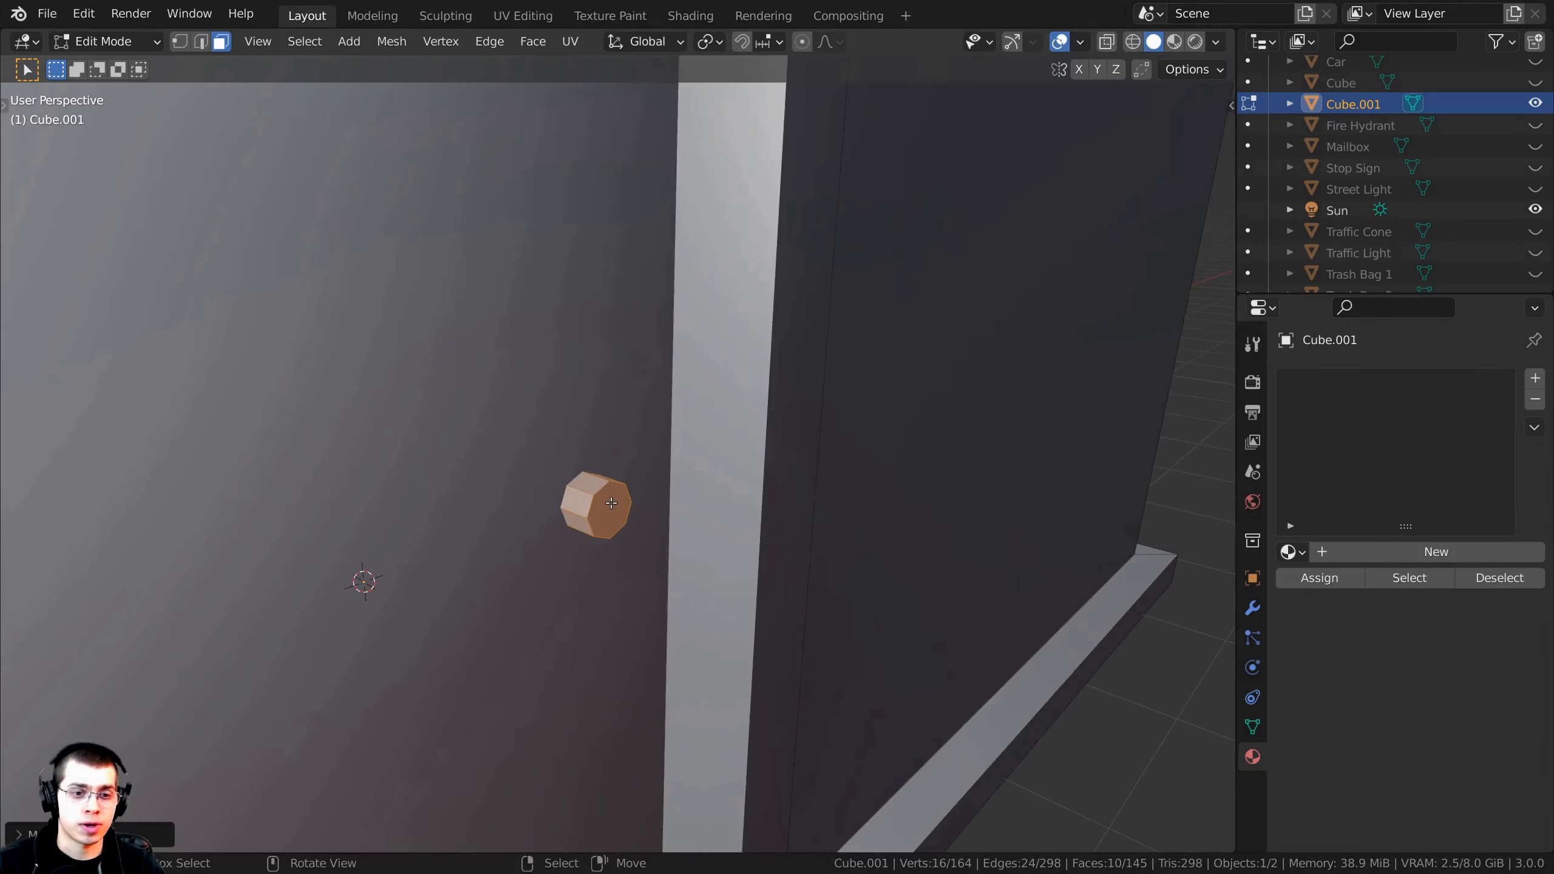
left_click(611, 510)
middle_click_drag(610, 510, 762, 467)
scroll(762, 466, "up", 2)
key("e")
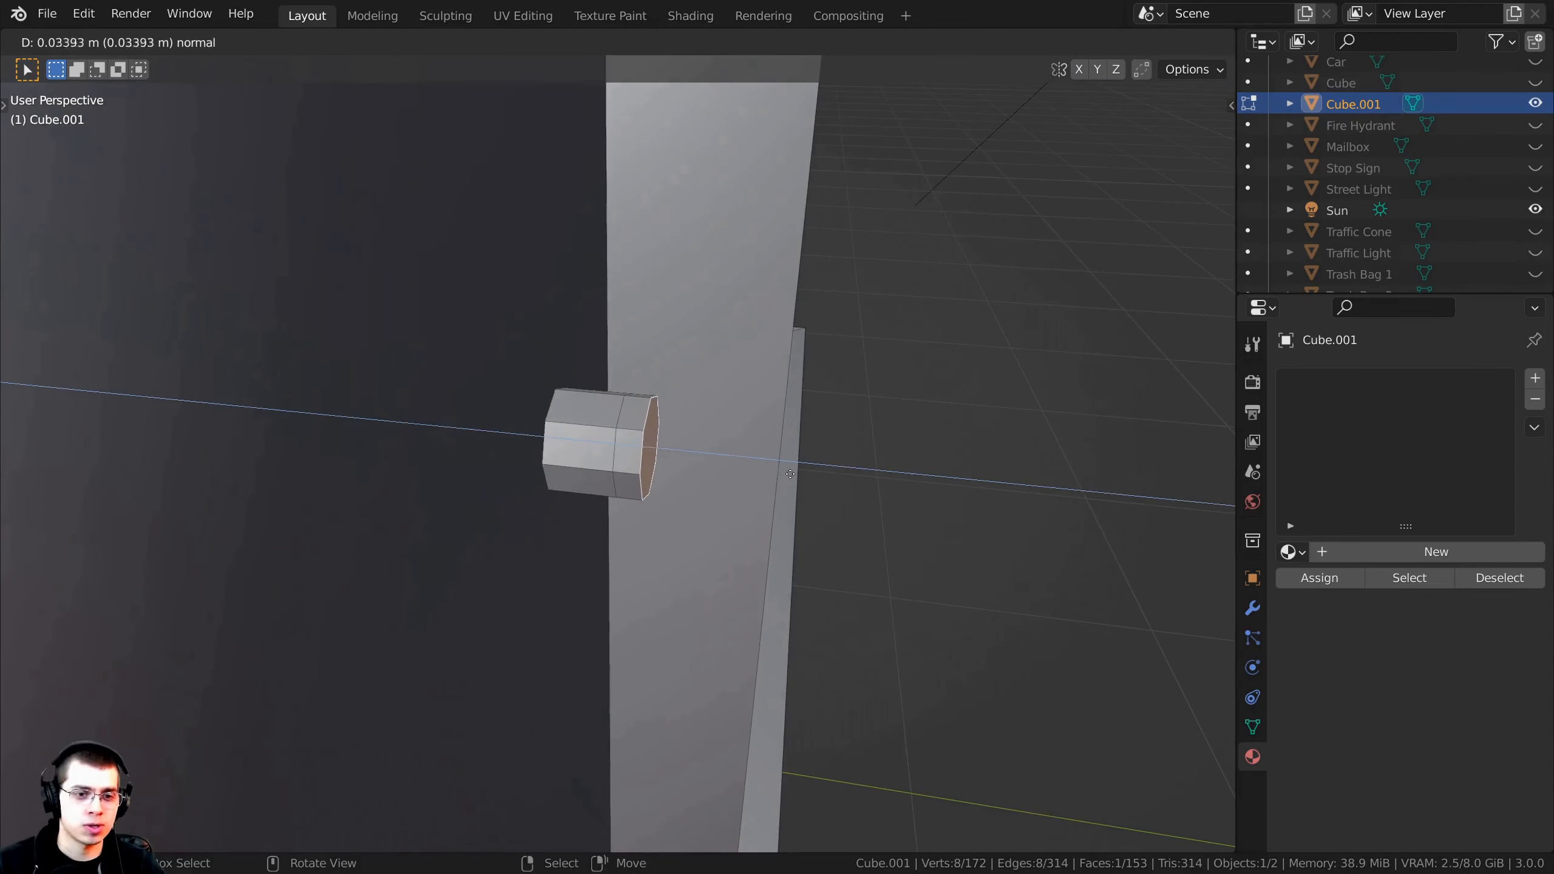
left_click(796, 474)
key("s")
left_click(853, 490)
Step: Extrude the doorknob's end face outward two more times and scale the last one down to round the tip
middle_click_drag(853, 490, 824, 468)
key("e")
left_click(861, 482)
key("e")
left_click(869, 475)
key("s")
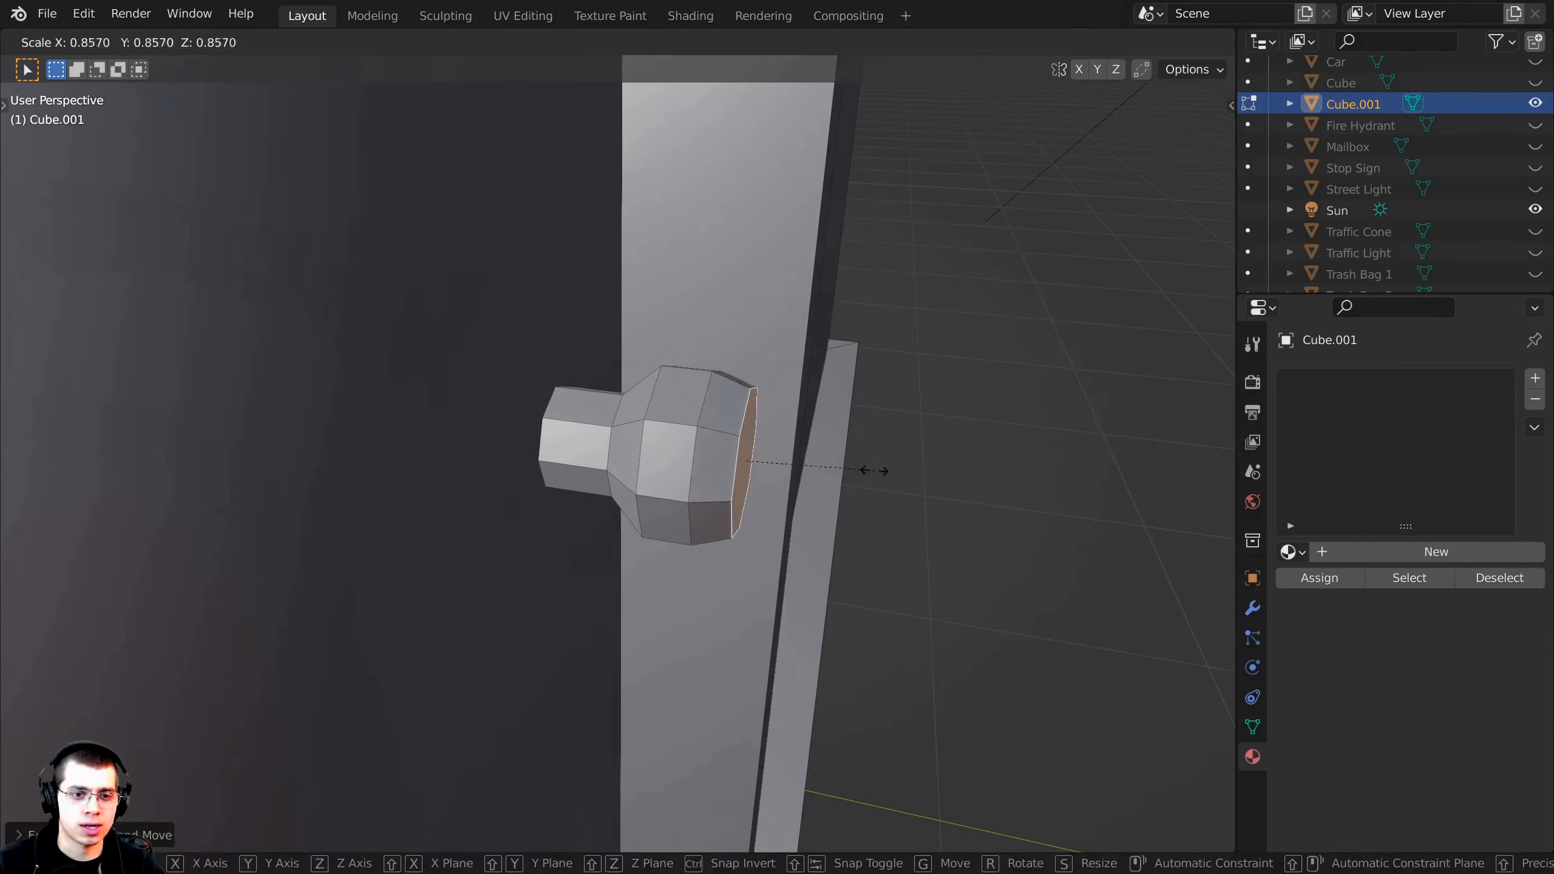
left_click(822, 464)
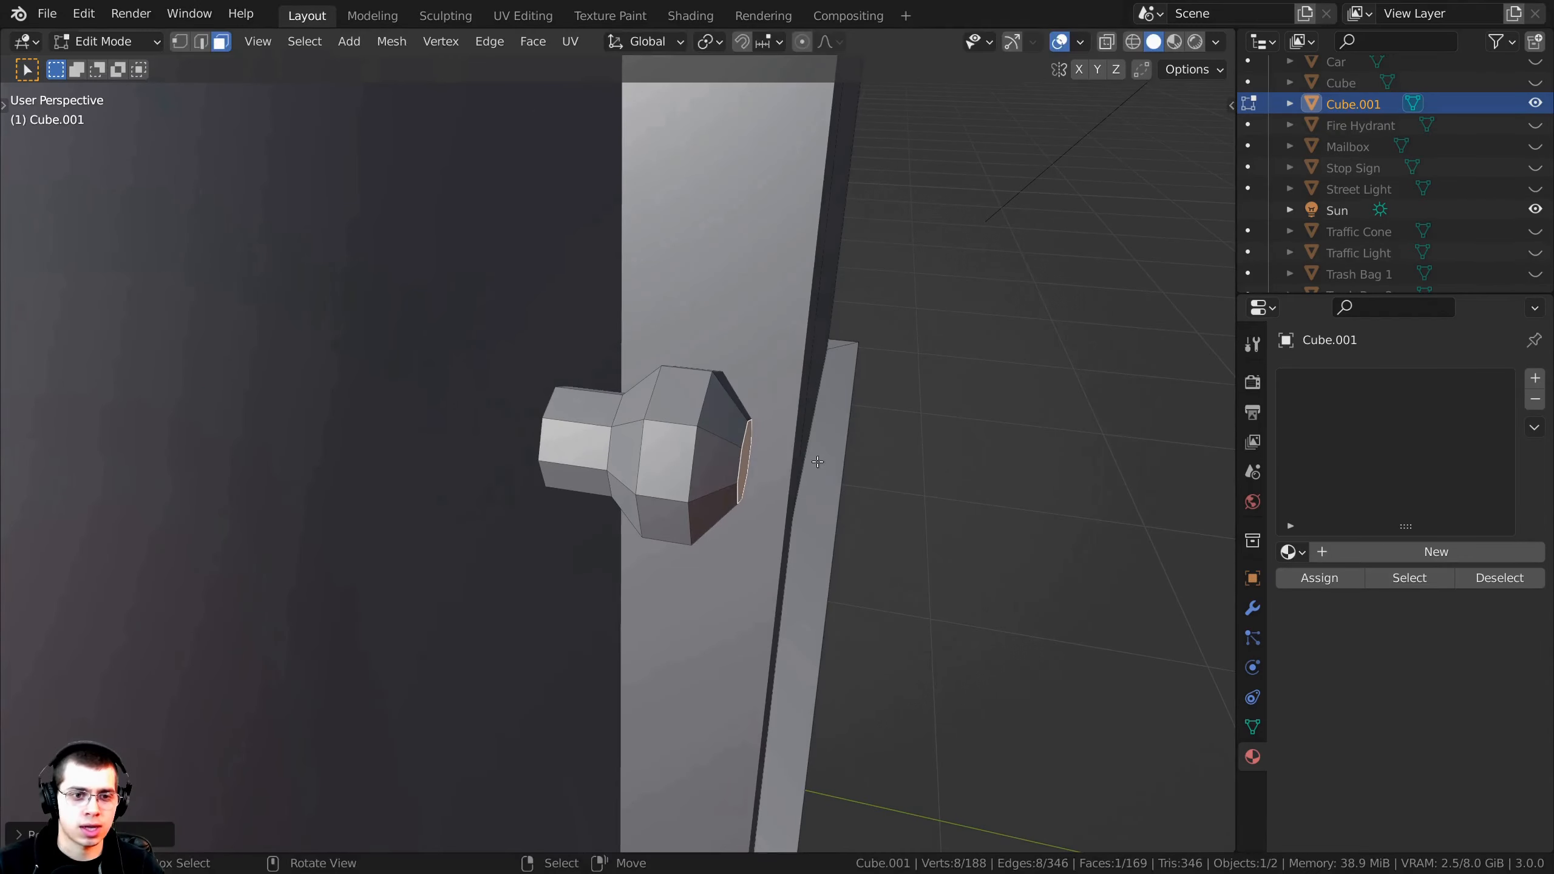
Step: Select the doorknob's linked geometry, recalculate its normals outward and clear the selection
middle_click_drag(822, 464, 668, 386)
key("l")
key("shift+n")
key("alt+a")
Step: Select the whole doorknob again, resize it uniformly and scale it separately along Y
scroll(612, 438, "up", 2)
key("l")
key("s")
left_click(774, 520)
key("g")
key("Escape")
key("s")
key("y")
left_click(841, 560)
Step: Return to Object Mode and examine the building with its door and doorknob from several sides
key("Tab")
scroll(689, 534, "down", 10)
scroll(668, 385, "up", 1)
middle_click_drag(668, 385, 653, 463, "shift")
scroll(720, 466, "down", 4)
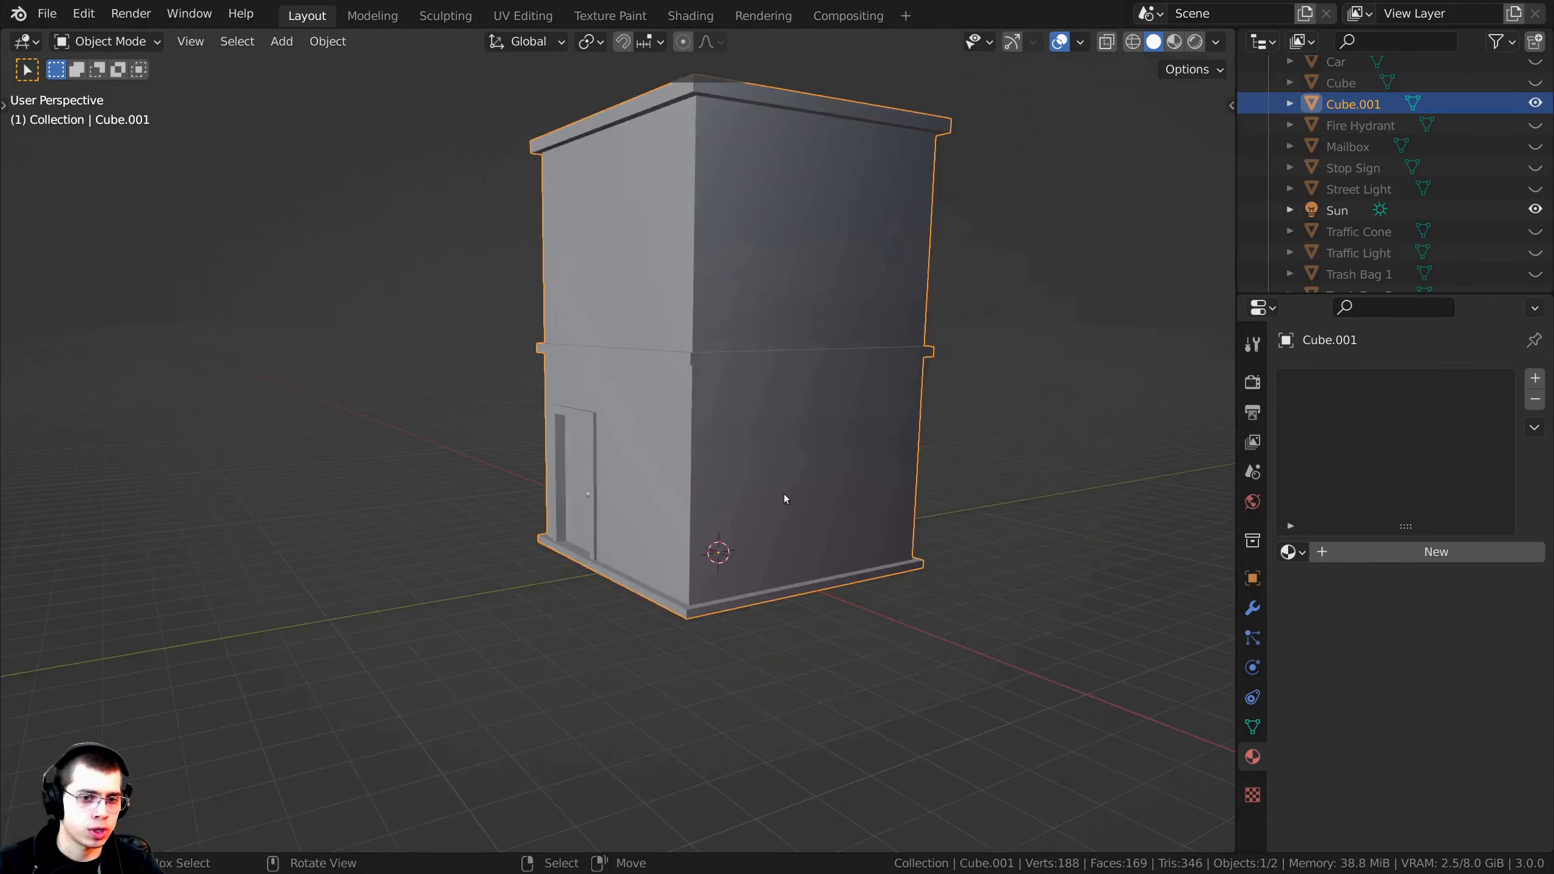
middle_click_drag(875, 491, 721, 423)
middle_click_drag(722, 422, 726, 525, "shift")
middle_click_drag(643, 374, 135, 539)
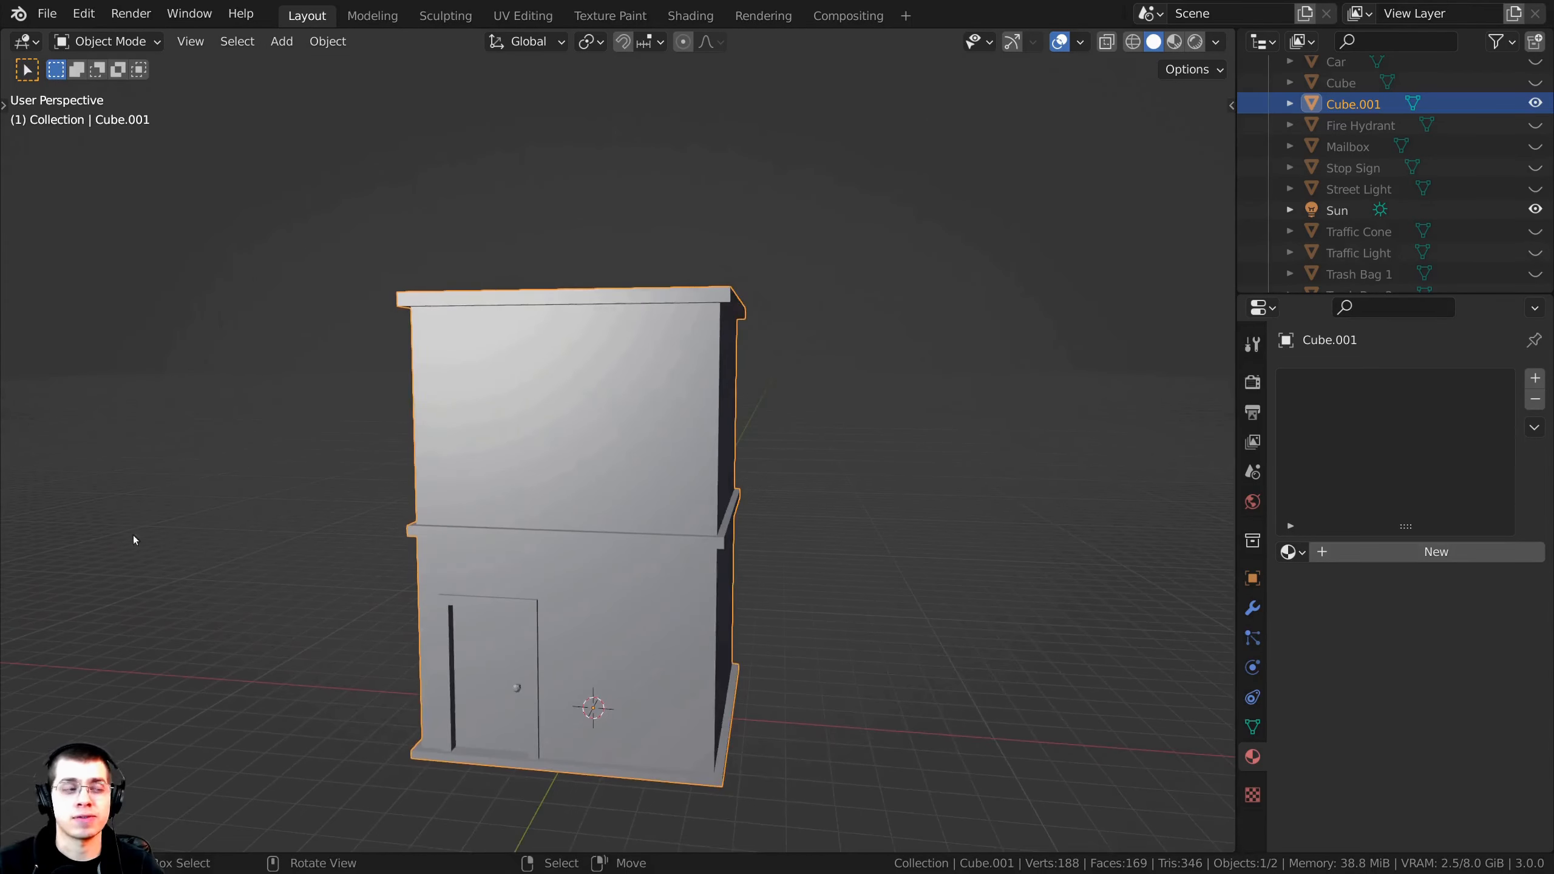
middle_click_drag(403, 553, 524, 554)
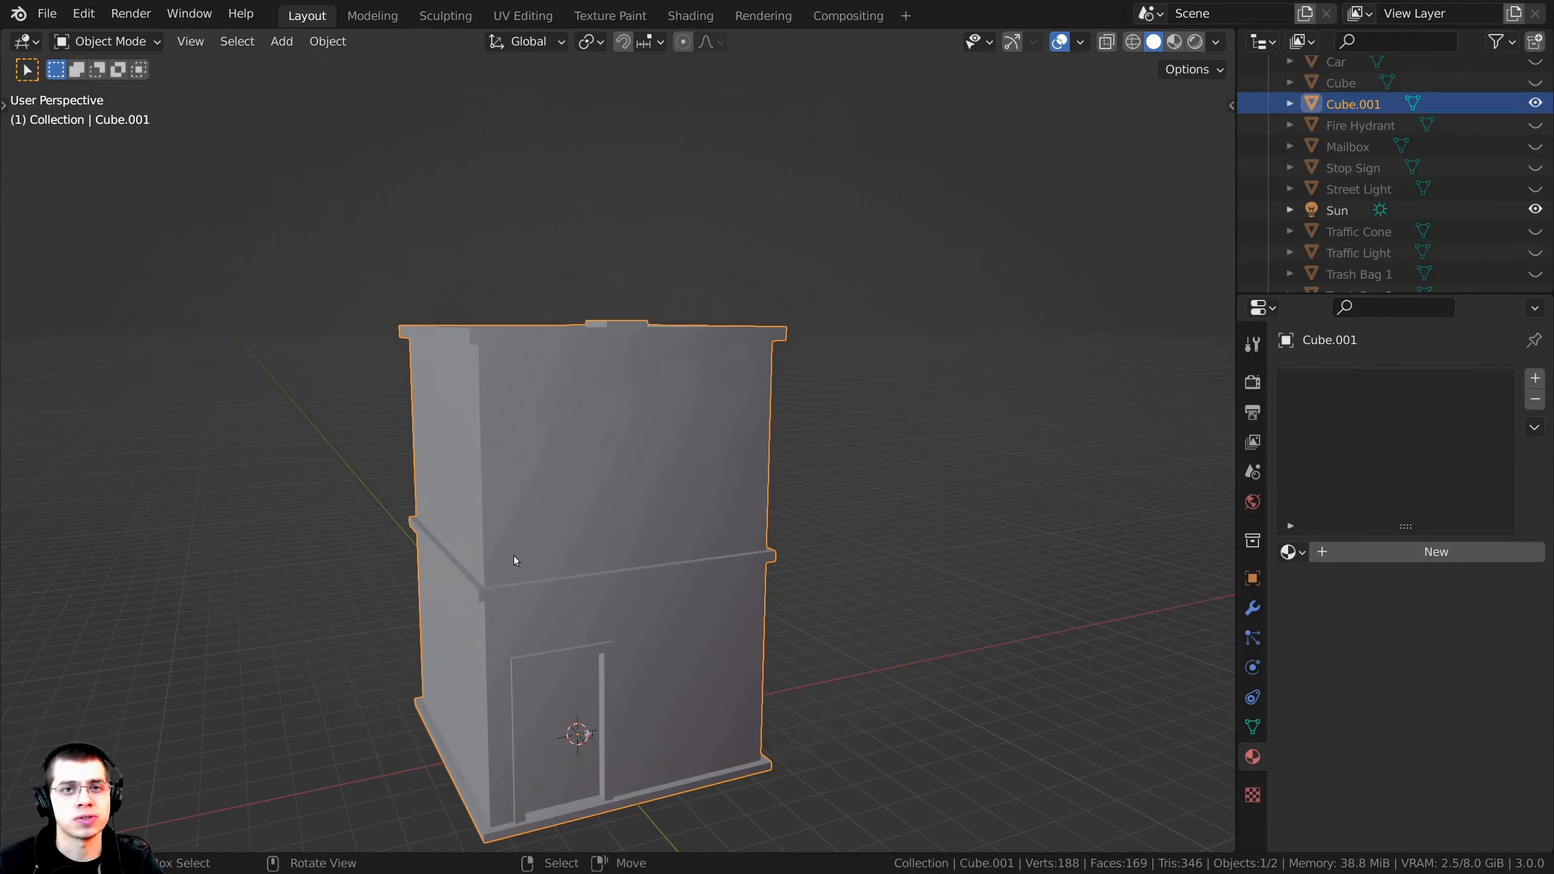
Step: Add a plane to the building mesh and move it out in front of the door-side wall
key("Tab")
scroll(629, 352, "up", 3)
middle_click_drag(629, 352, 574, 301, "shift")
key("shift+a")
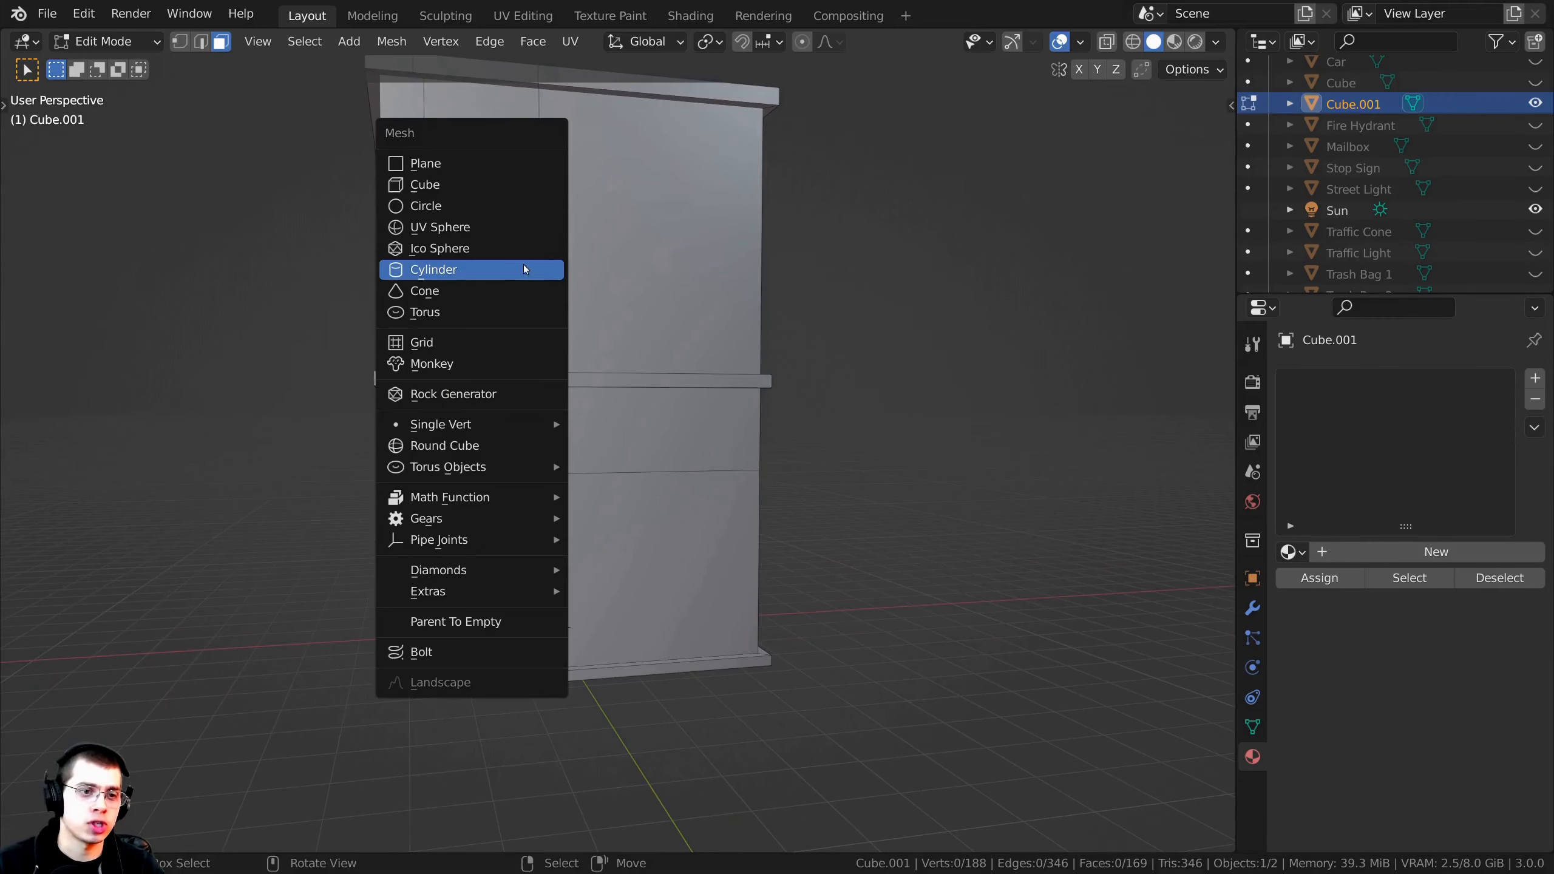
left_click(468, 166)
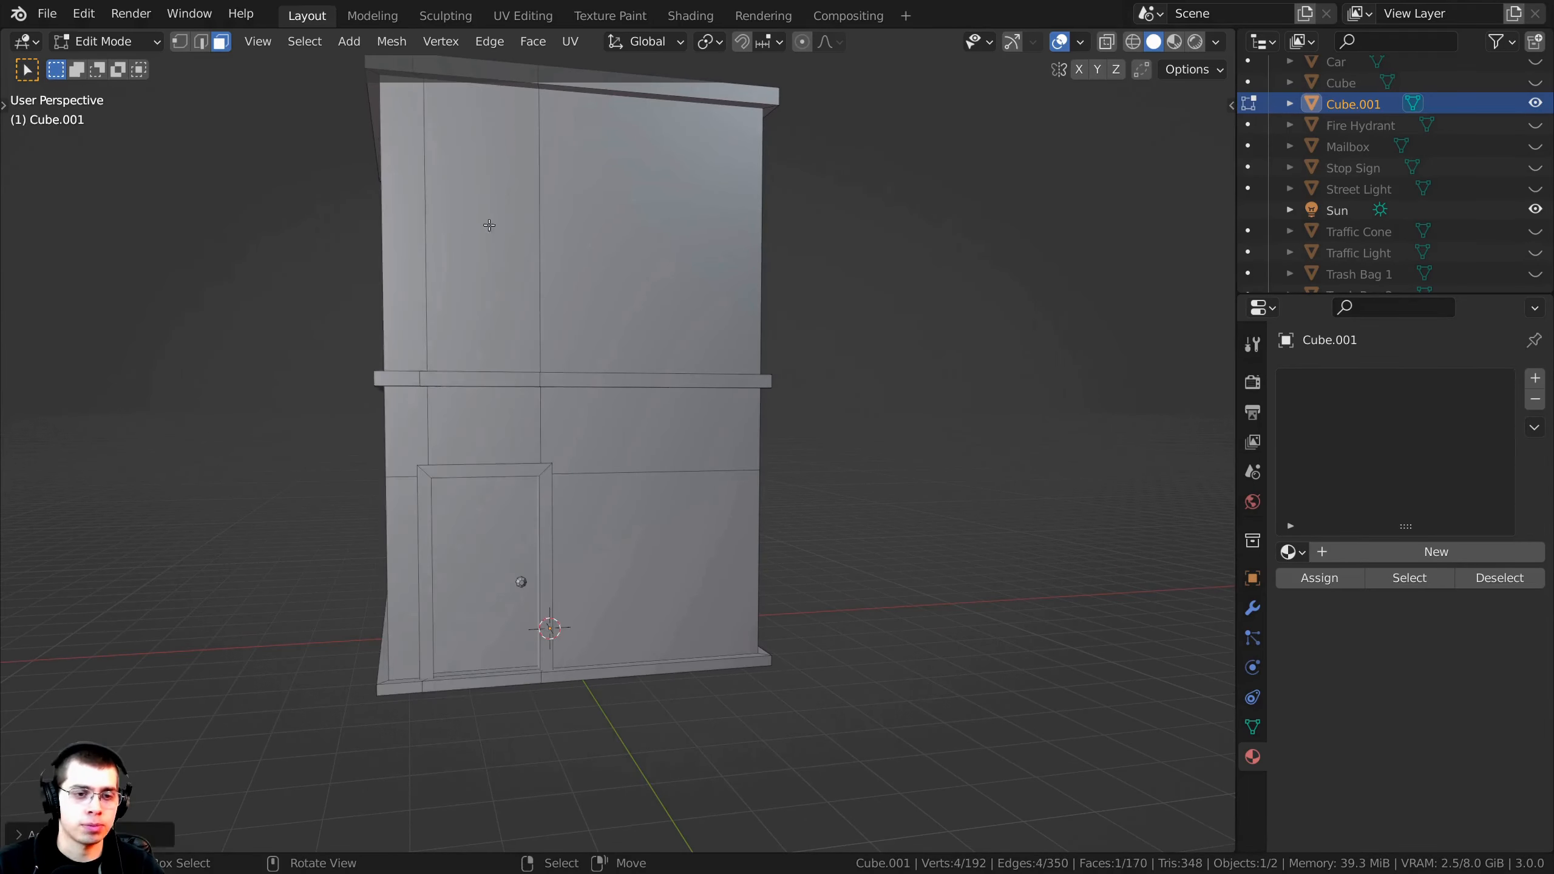
middle_click_drag(571, 661, 664, 642)
key("g")
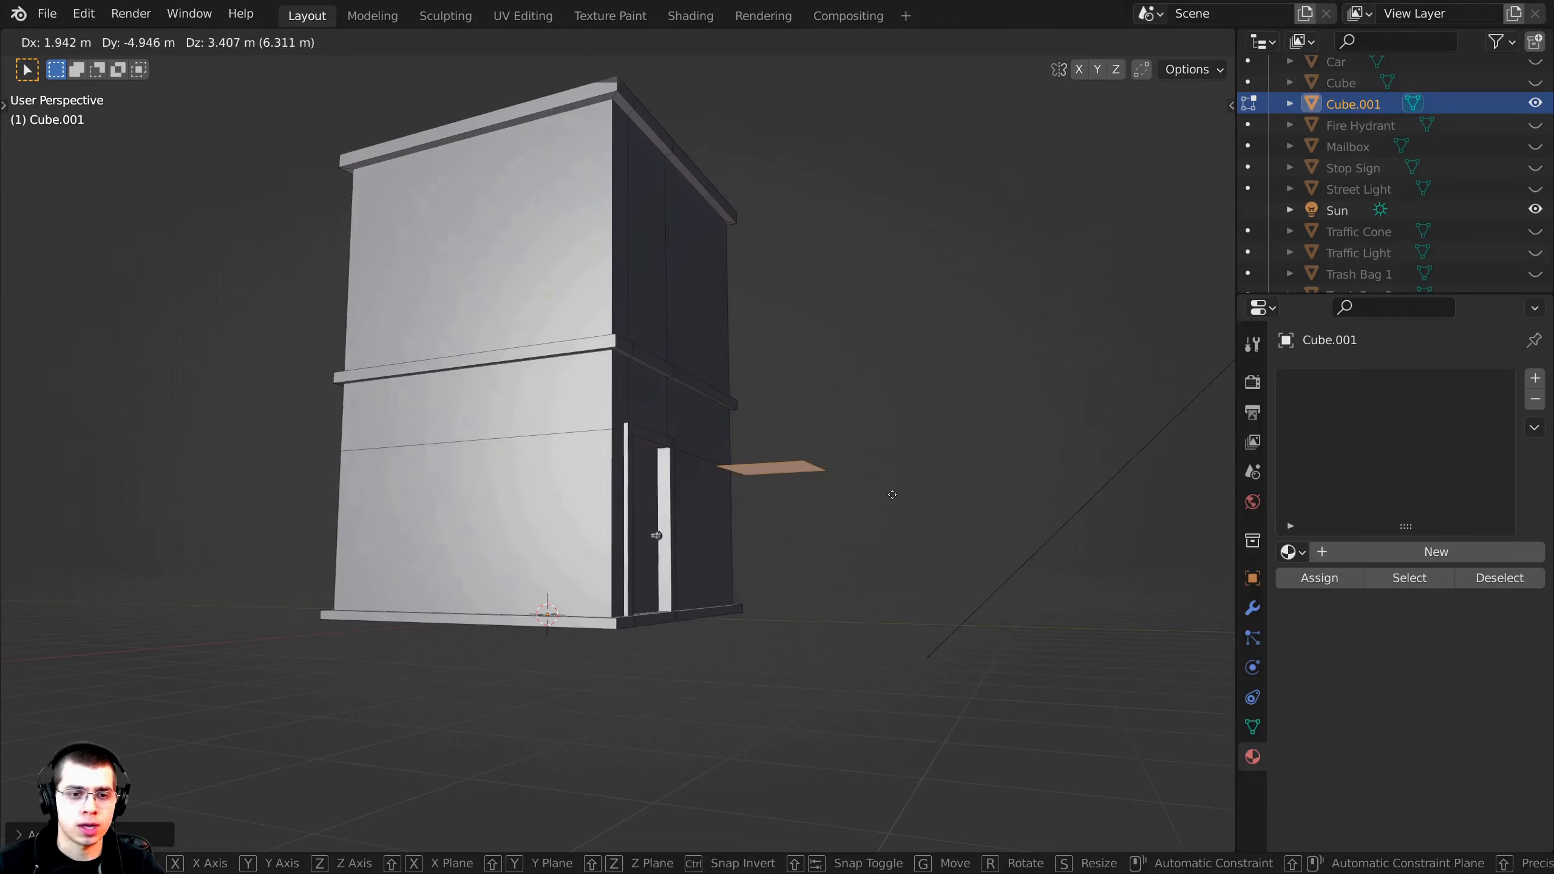
left_click(887, 489)
Step: Rotate the plane 90 degrees about the X axis so it stands upright like the wall
middle_click_drag(875, 407, 870, 441)
key("r")
key("x")
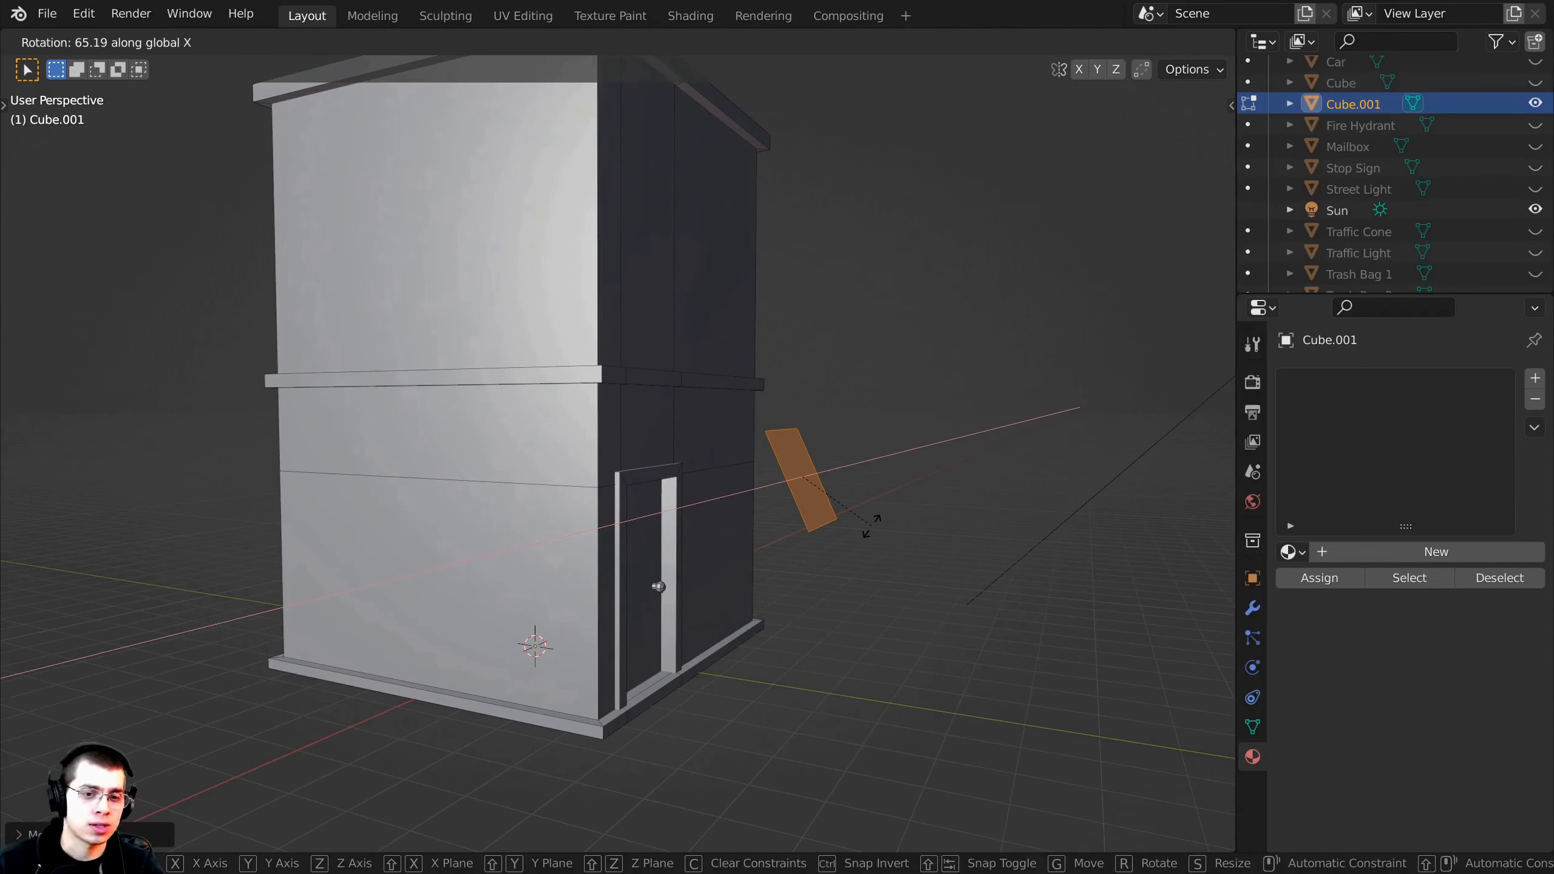
type("90")
key("Return")
key("KP_Decimal")
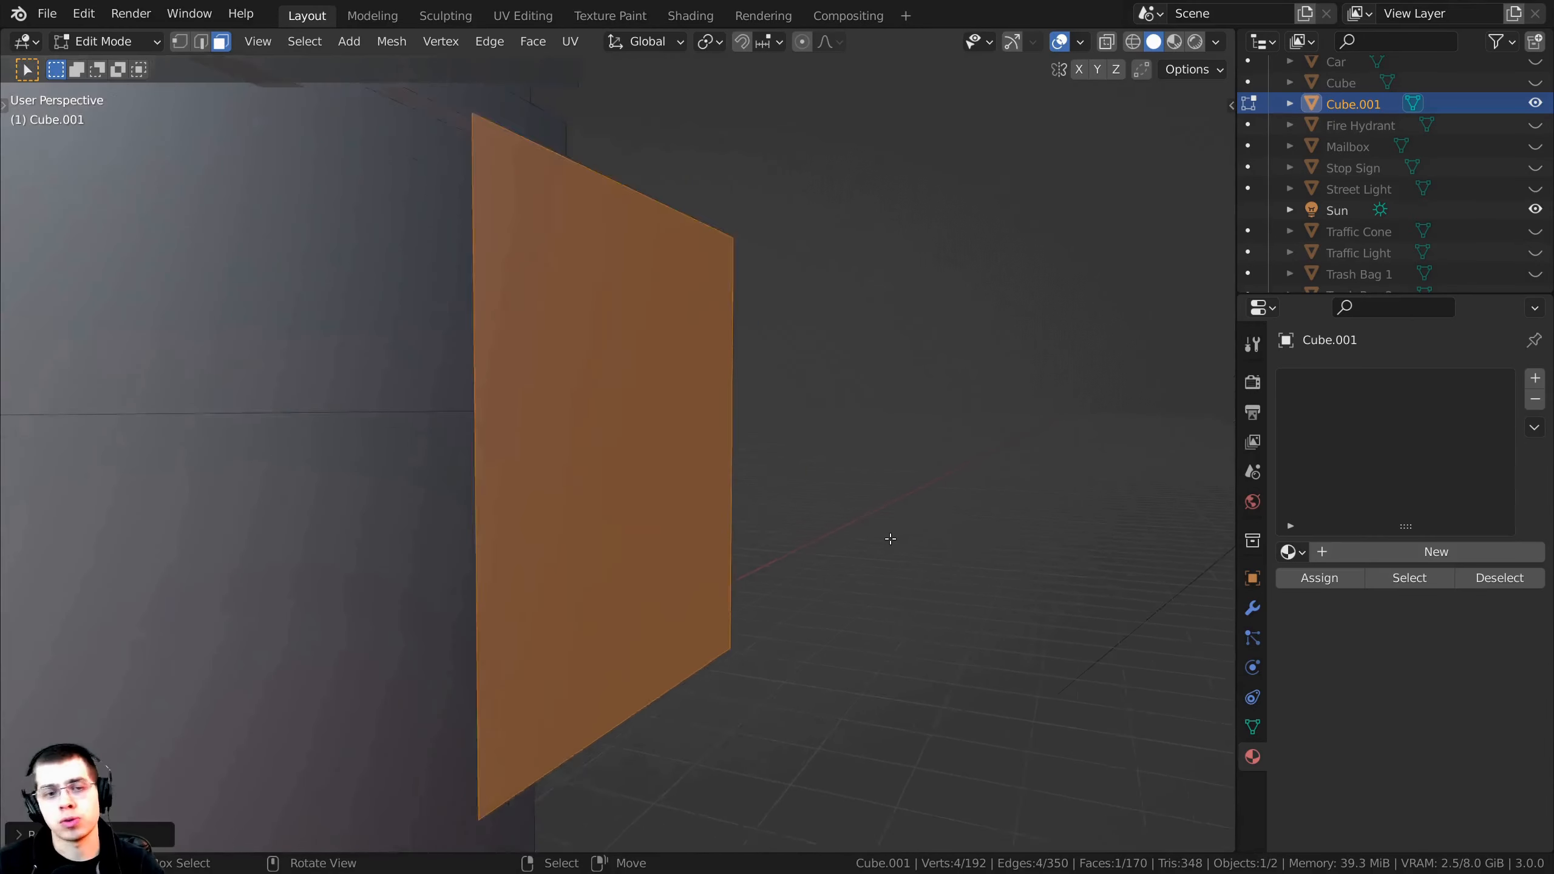
Step: Place the upright plane on the front wall beside the door and scale it to about 0.86
scroll(889, 539, "down", 5)
middle_click_drag(711, 514, 982, 497)
key("g")
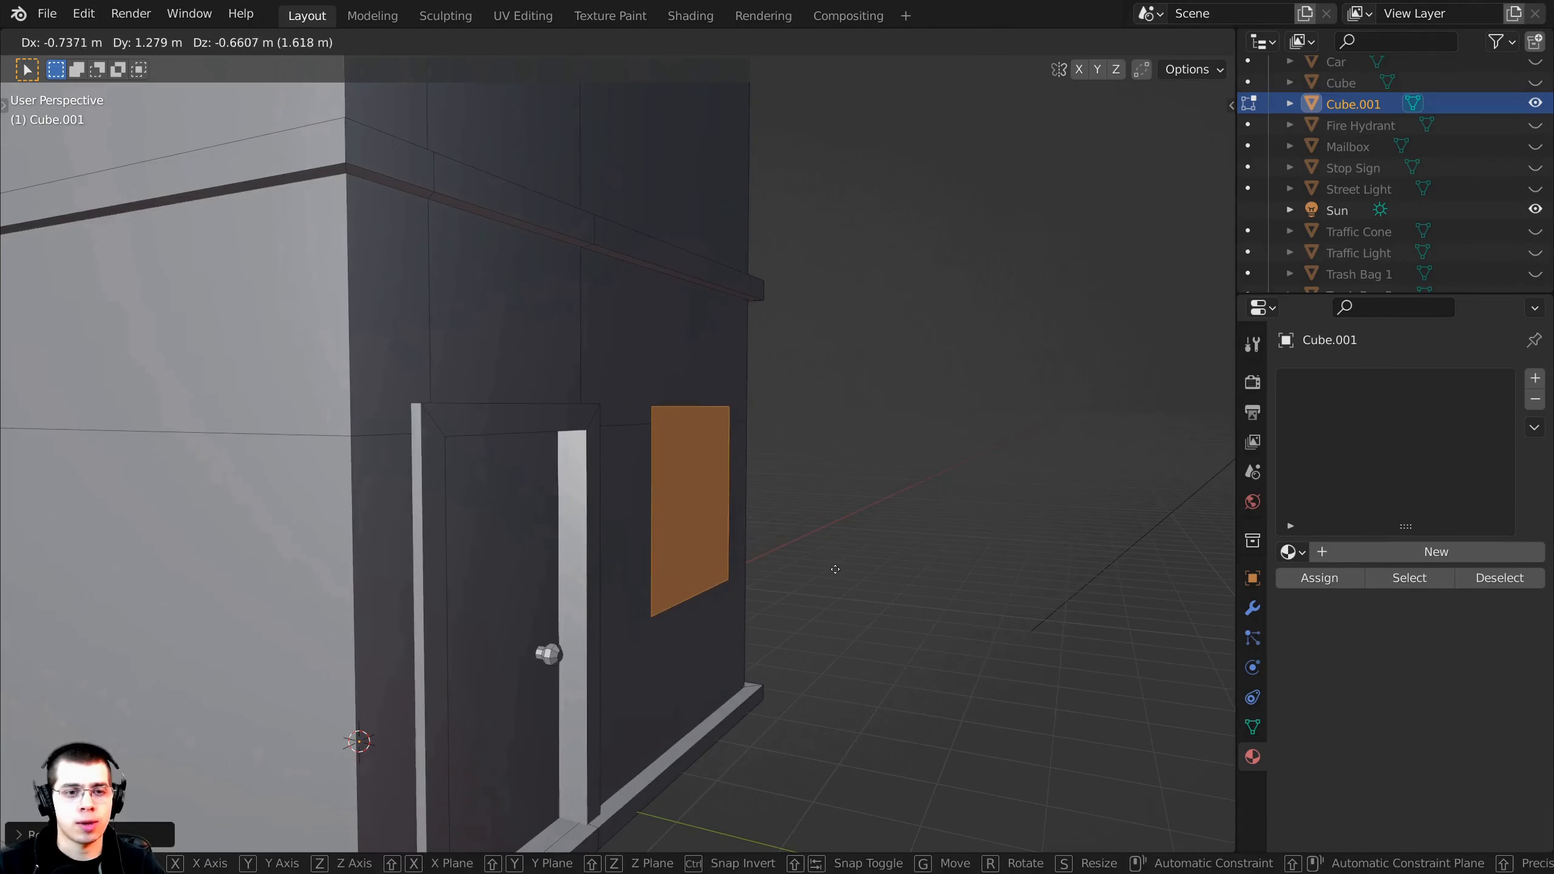
middle_click_drag(841, 584, 814, 576)
right_click(862, 576)
key("s")
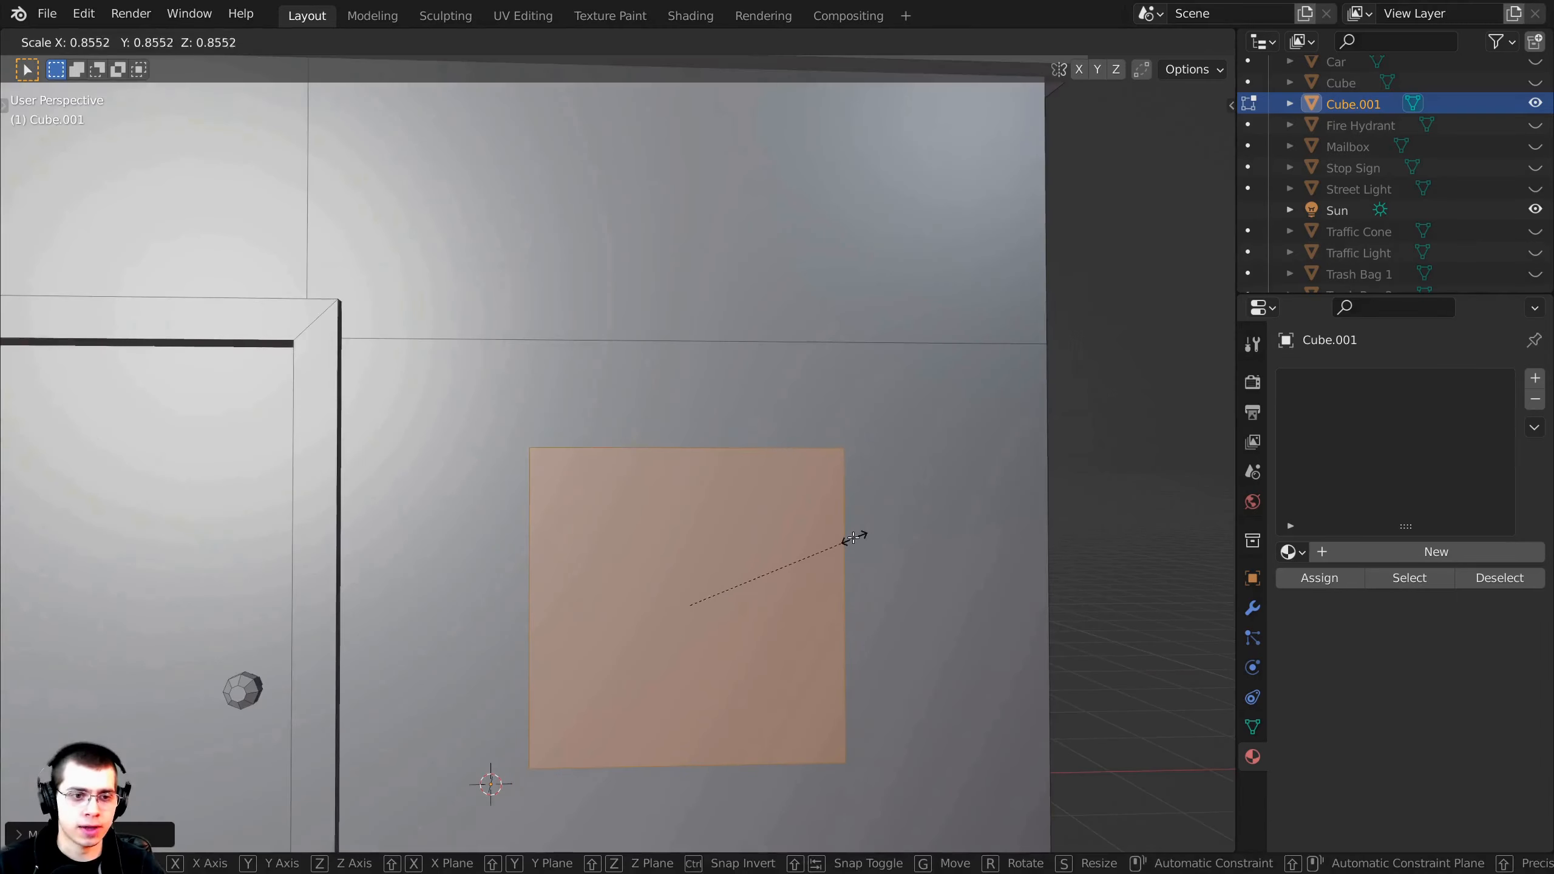
left_click(853, 537)
key("g")
left_click(863, 518)
Step: Widen the window plane along X by a factor of about 1.4
scroll(863, 517, "down", 3)
middle_click_drag(864, 517, 815, 566)
key("s")
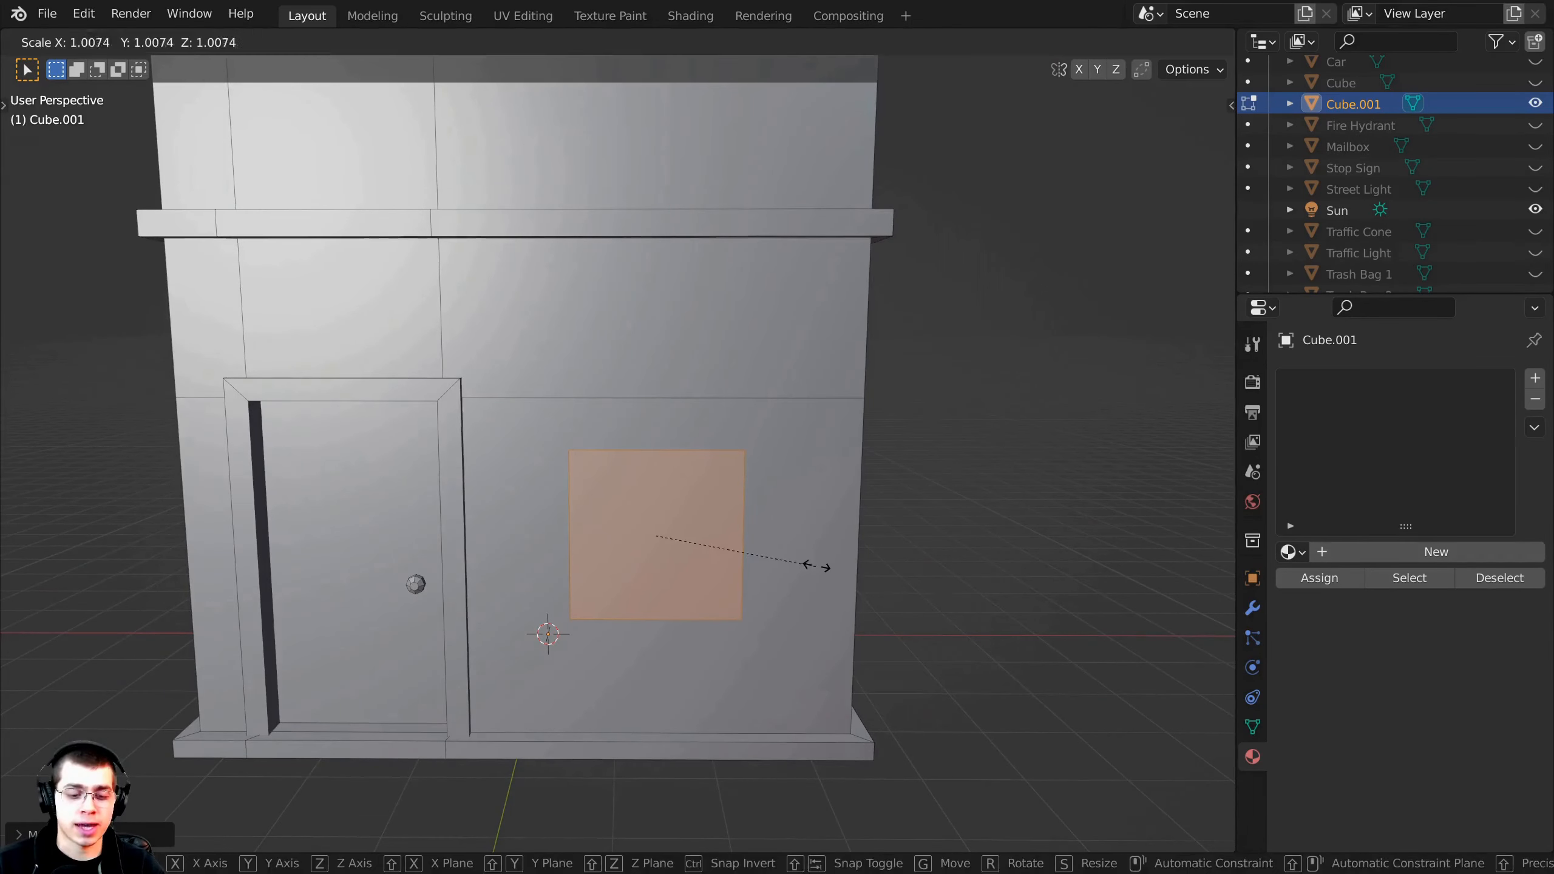
key("x")
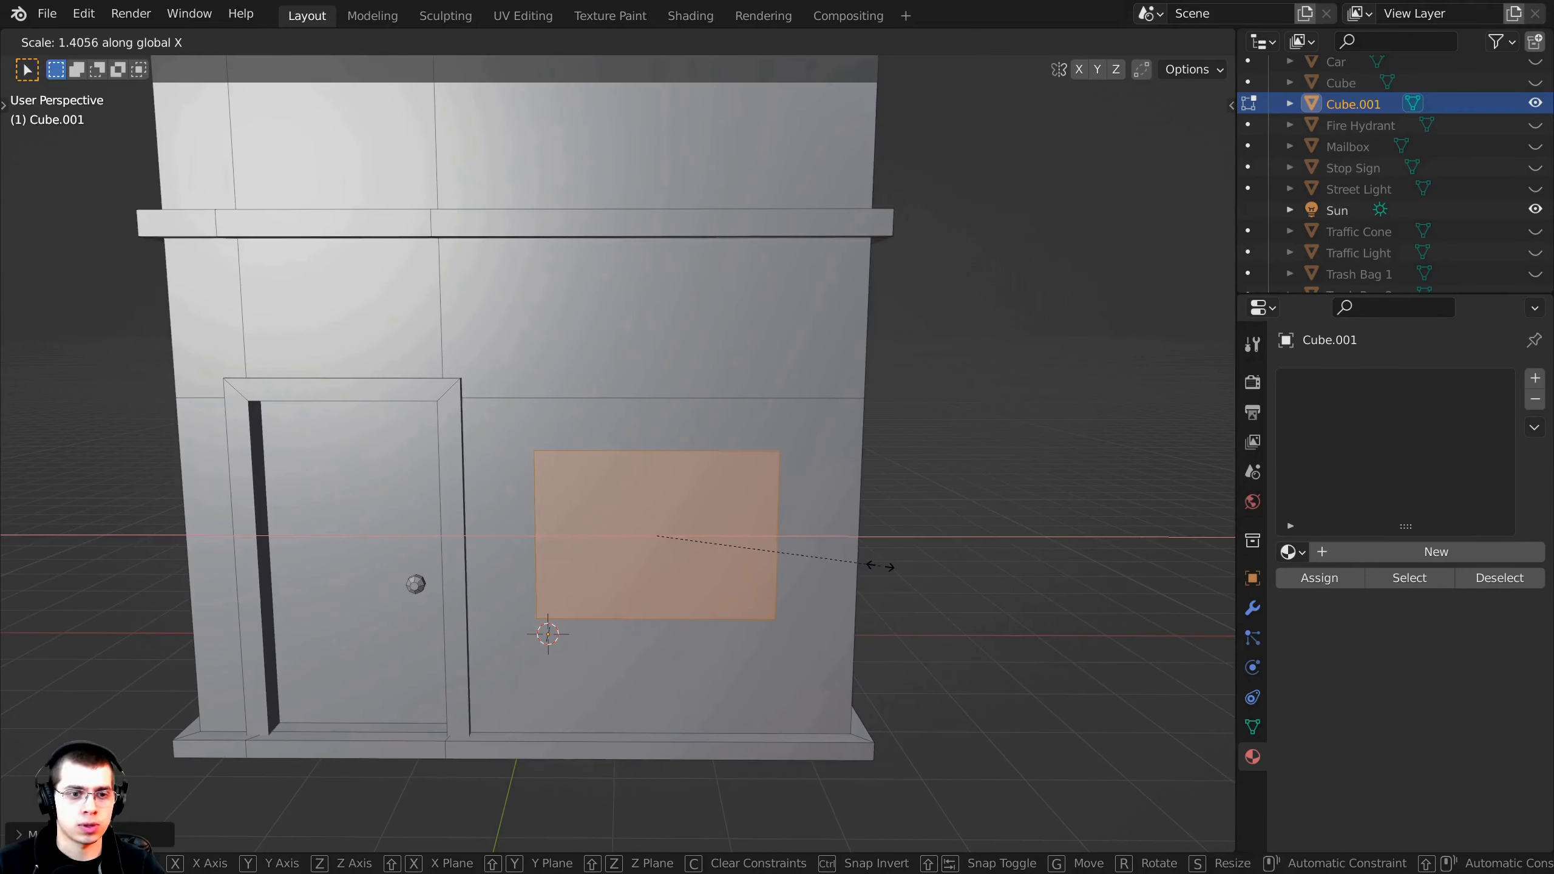
left_click(880, 566)
Step: Inset the window plane by about 0.1 m and extrude the inner face about 0.09 m inward
middle_click_drag(879, 565, 918, 523)
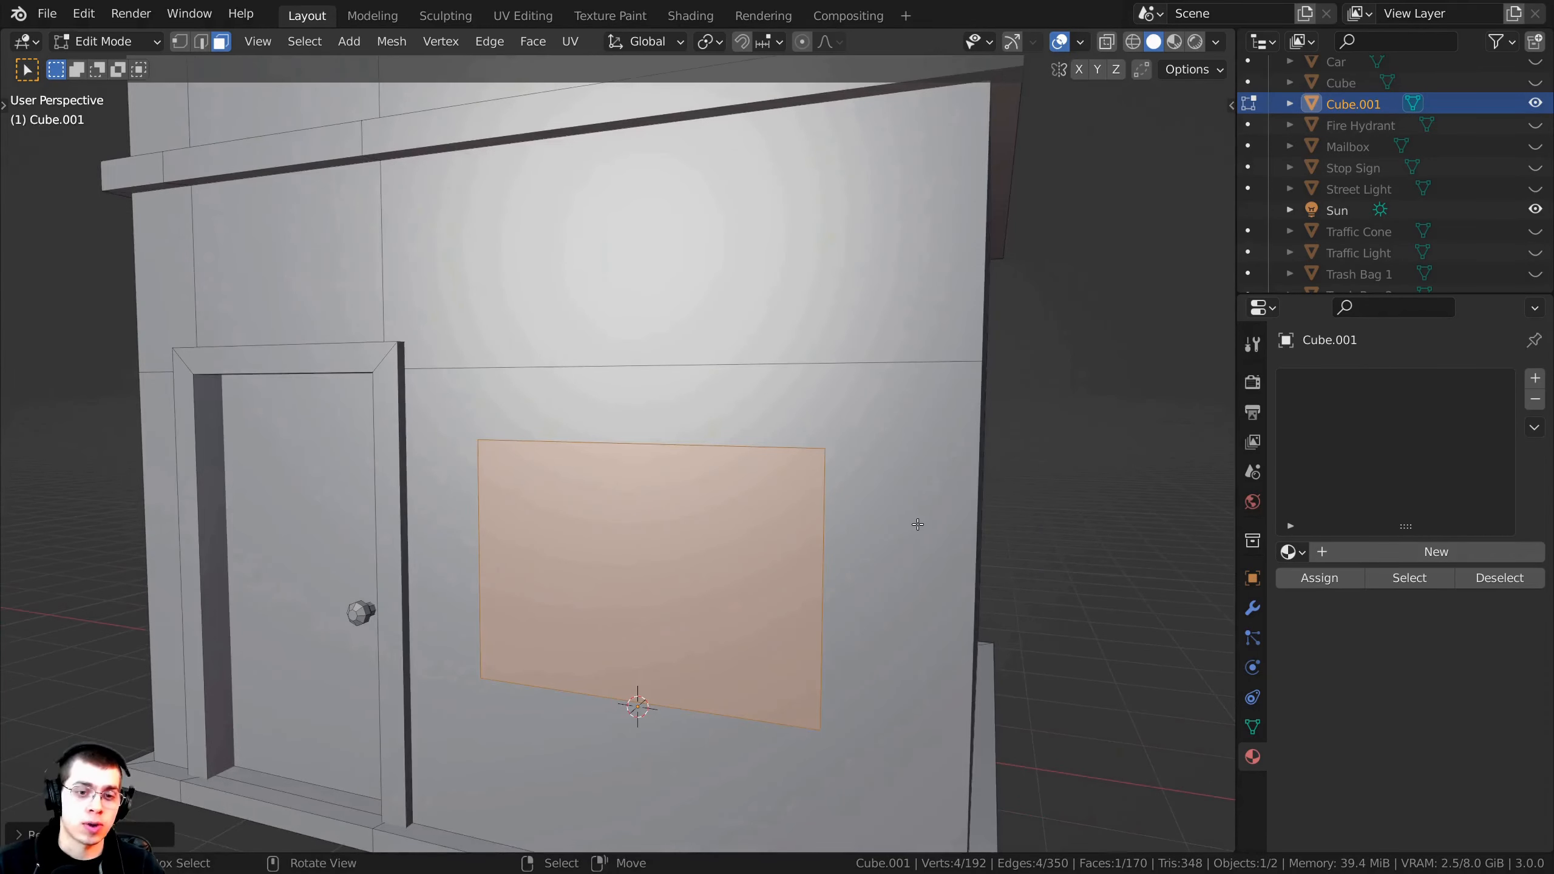
key("i")
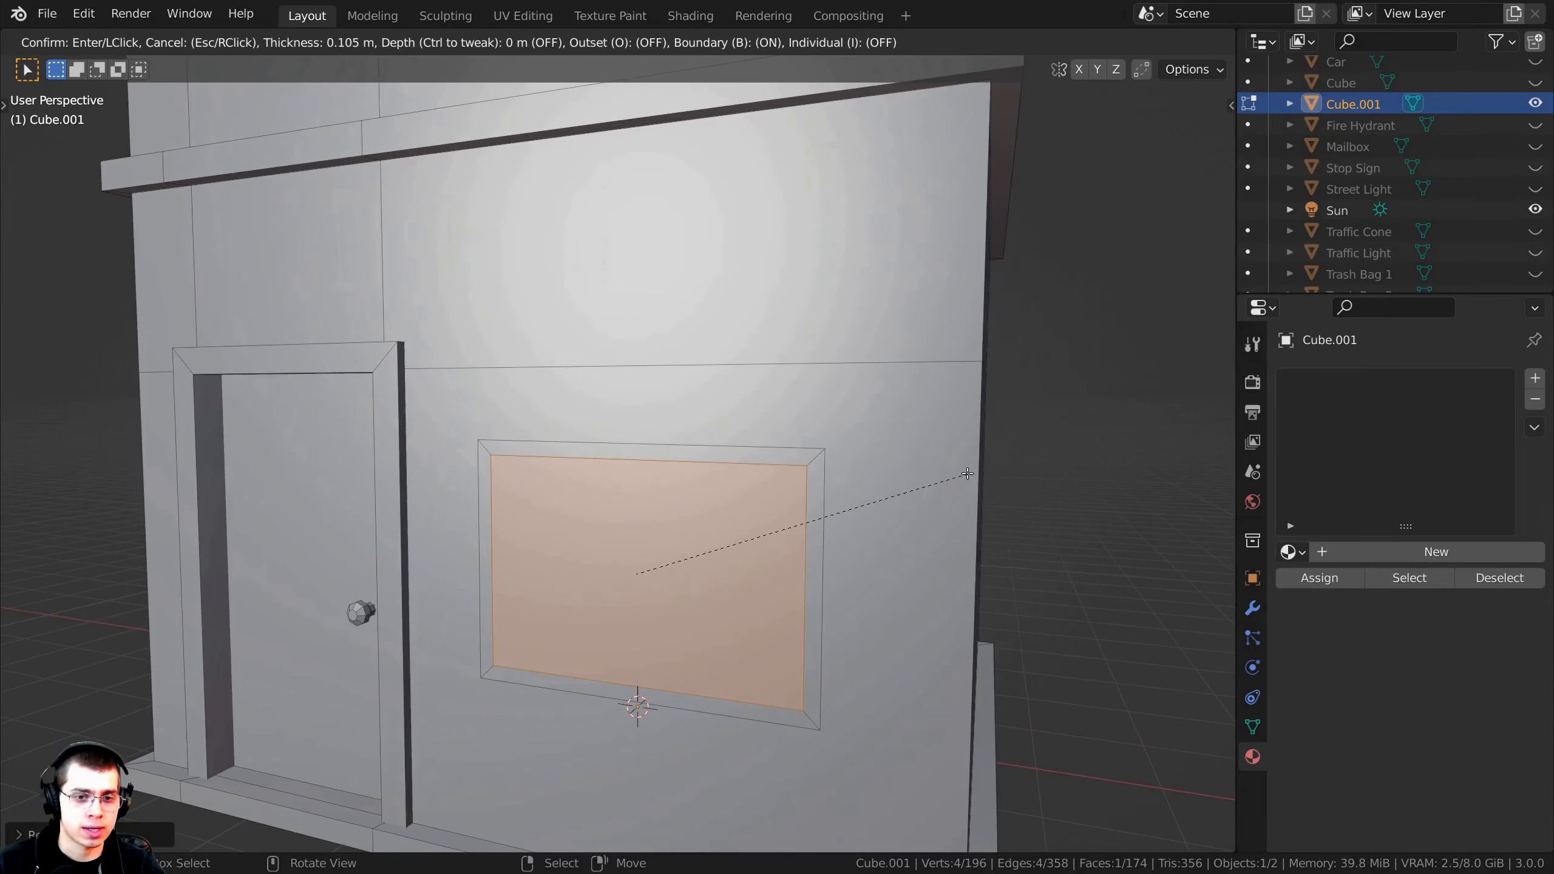
left_click(967, 473)
middle_click_drag(854, 486, 697, 482)
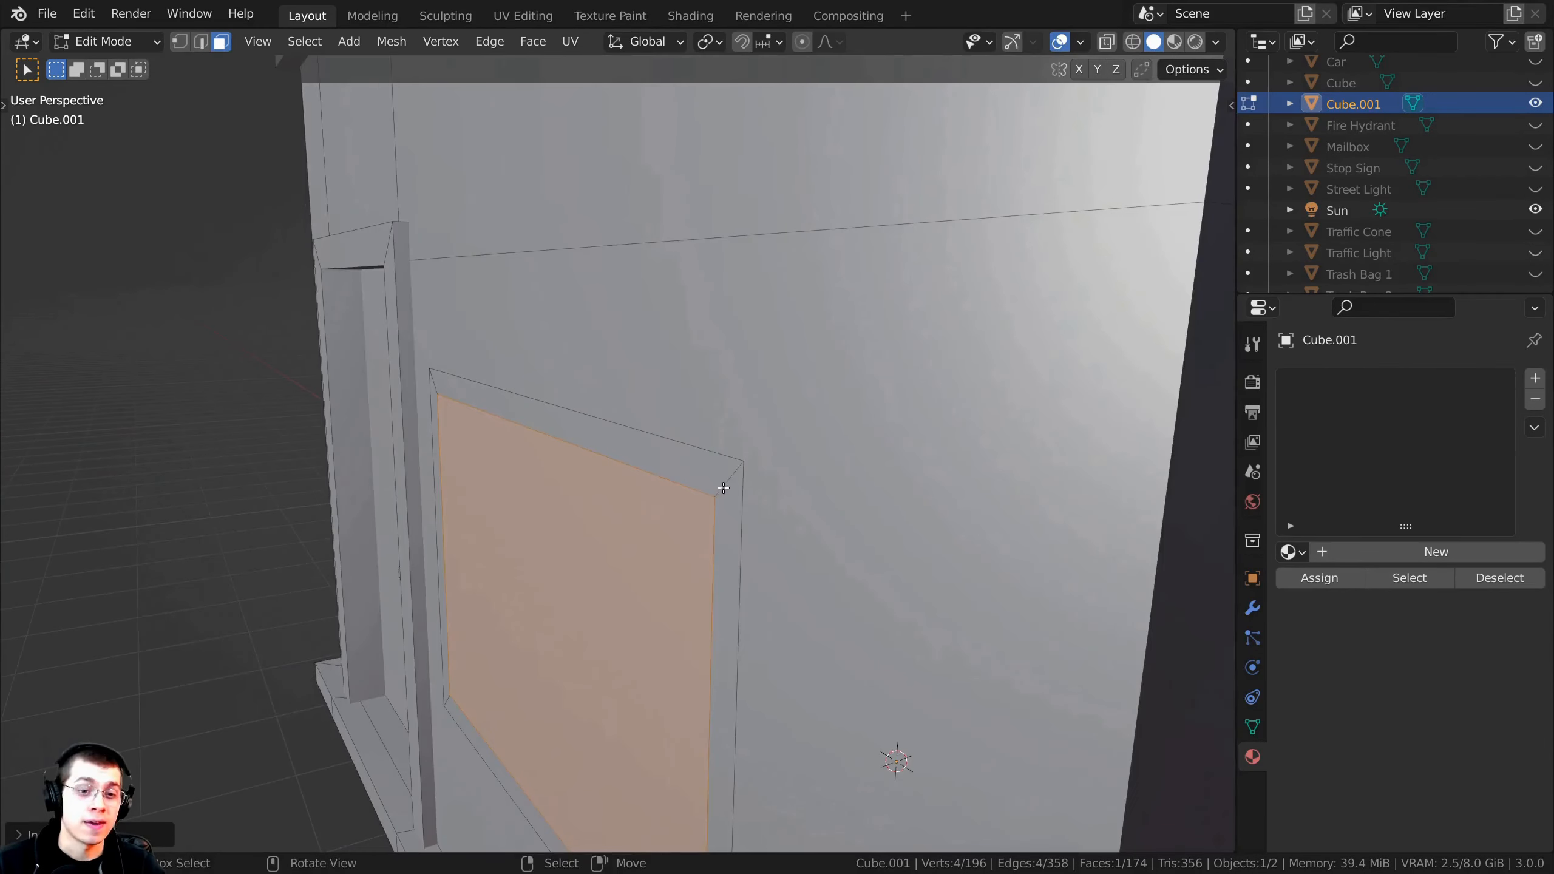
key("e")
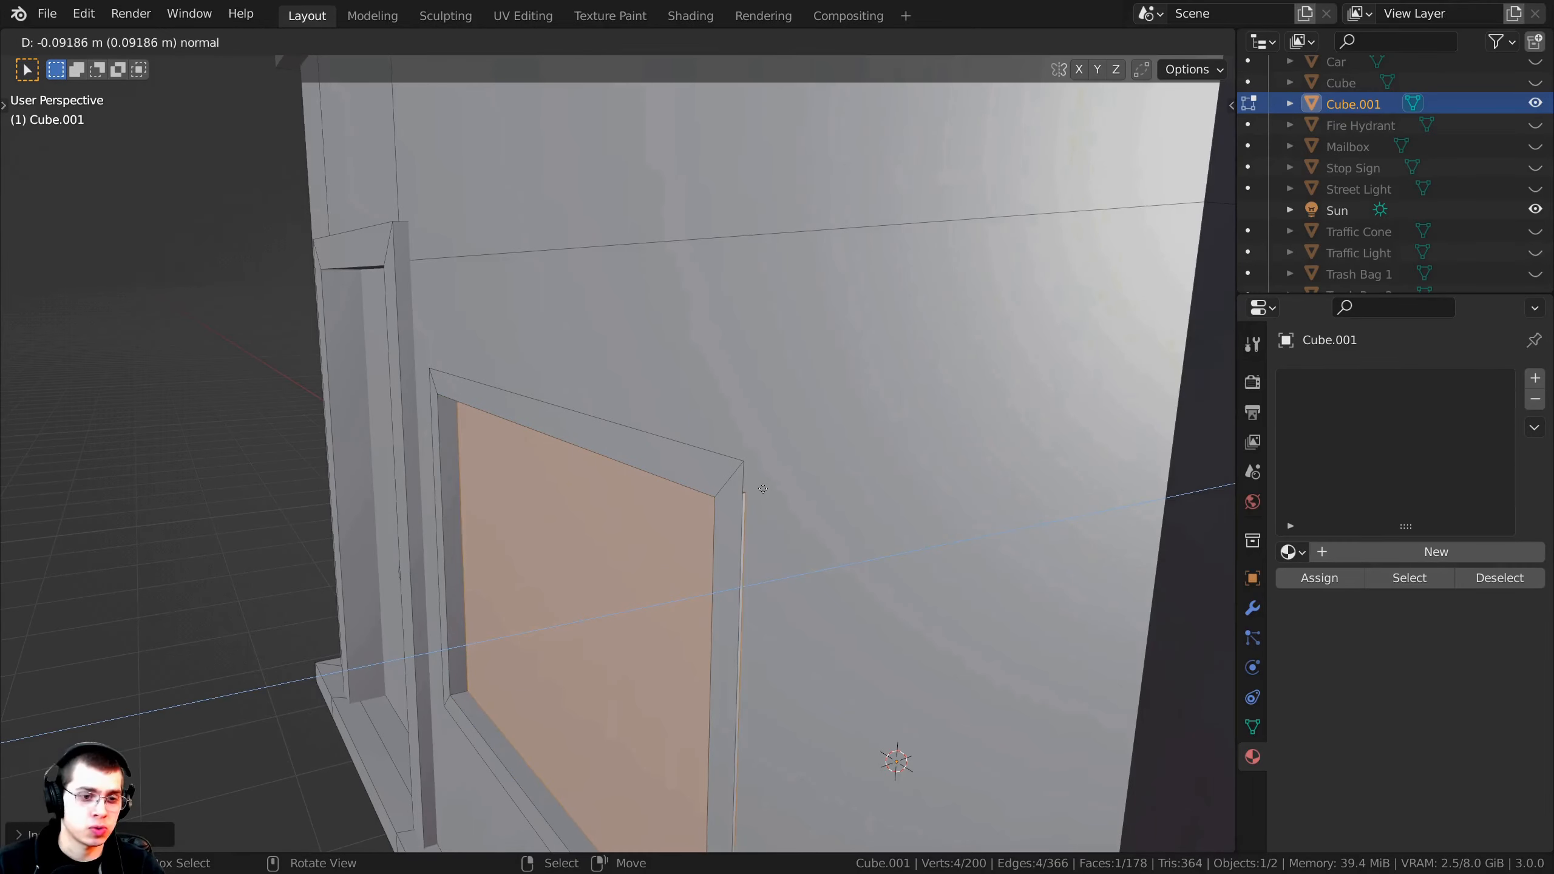
left_click(759, 488)
middle_click_drag(759, 488, 798, 486)
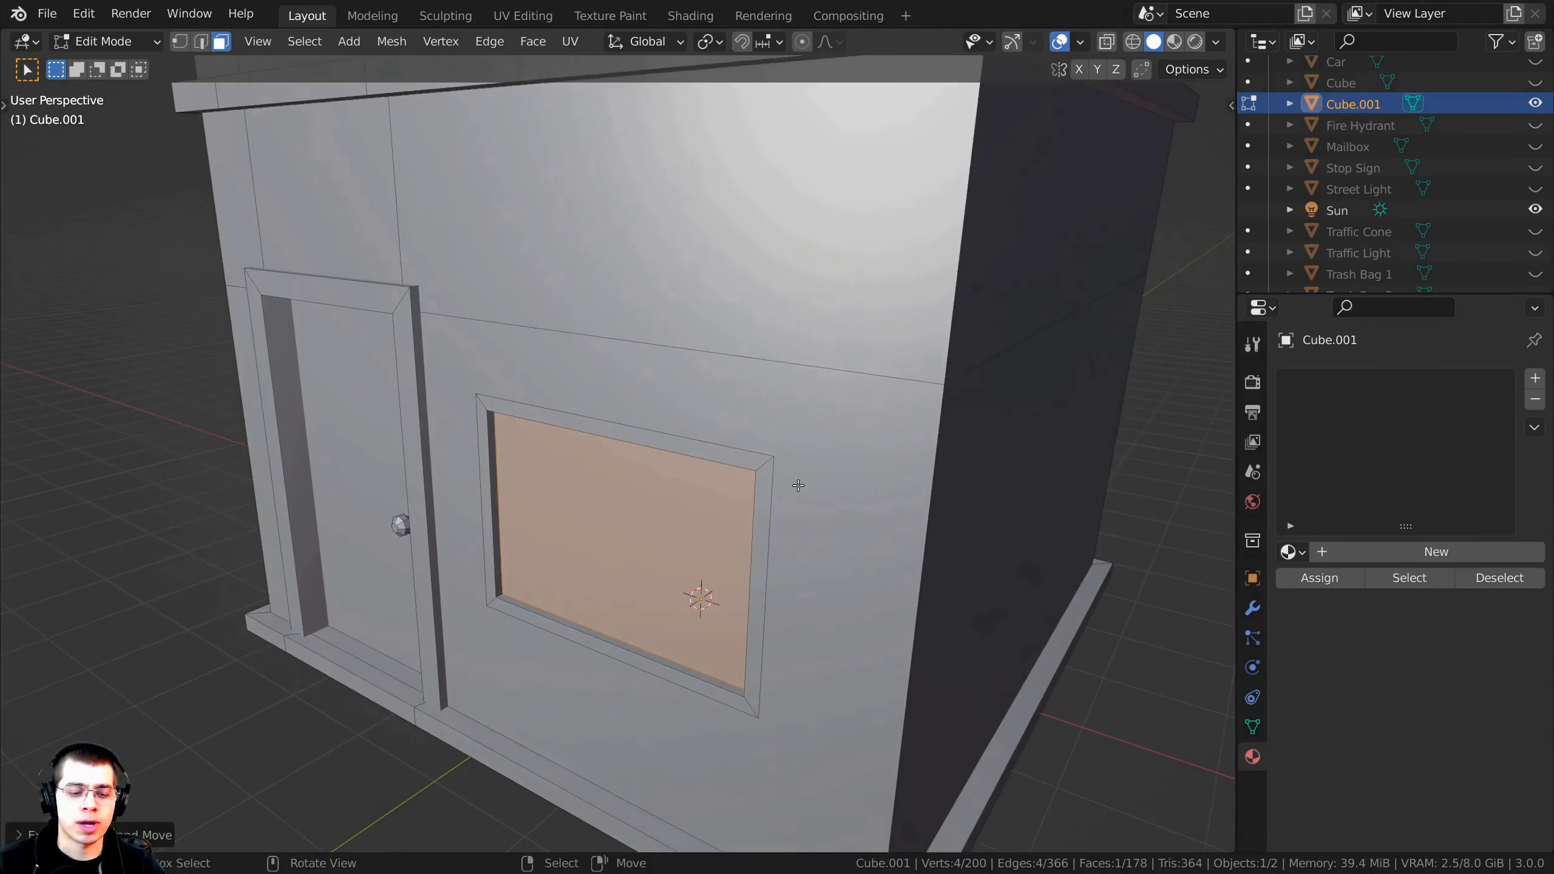
Step: Select the window frame's outer edge loop and extrude it about 0.15 m along Y into the wall
left_click(179, 43)
scroll(574, 393, "up", 2)
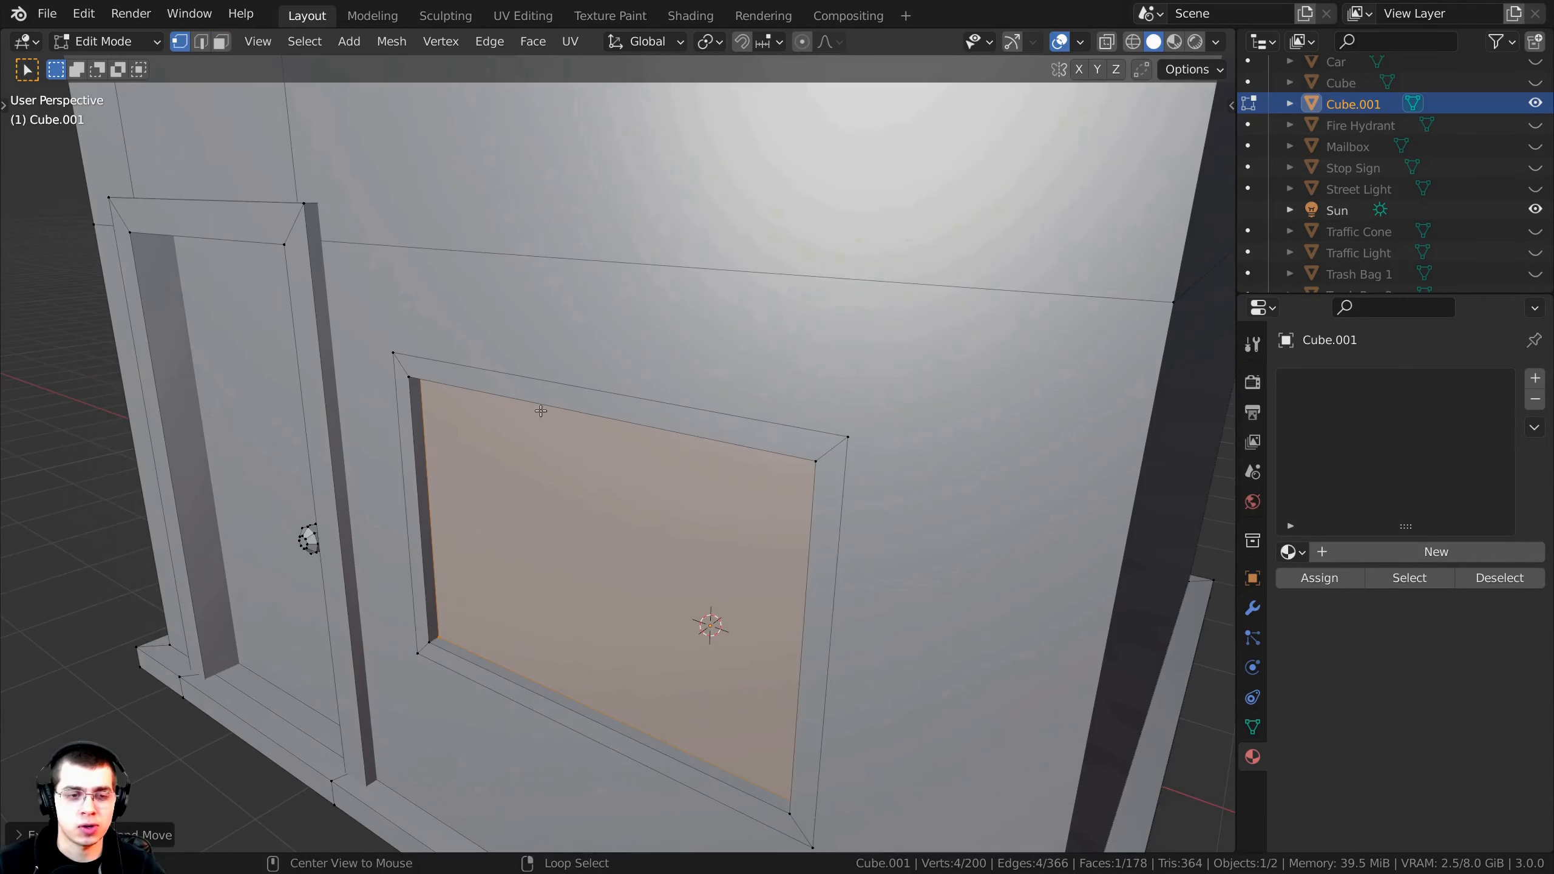
scroll(554, 412, "down", 1, "alt")
scroll(555, 412, "down", 2)
middle_click_drag(592, 446, 586, 388)
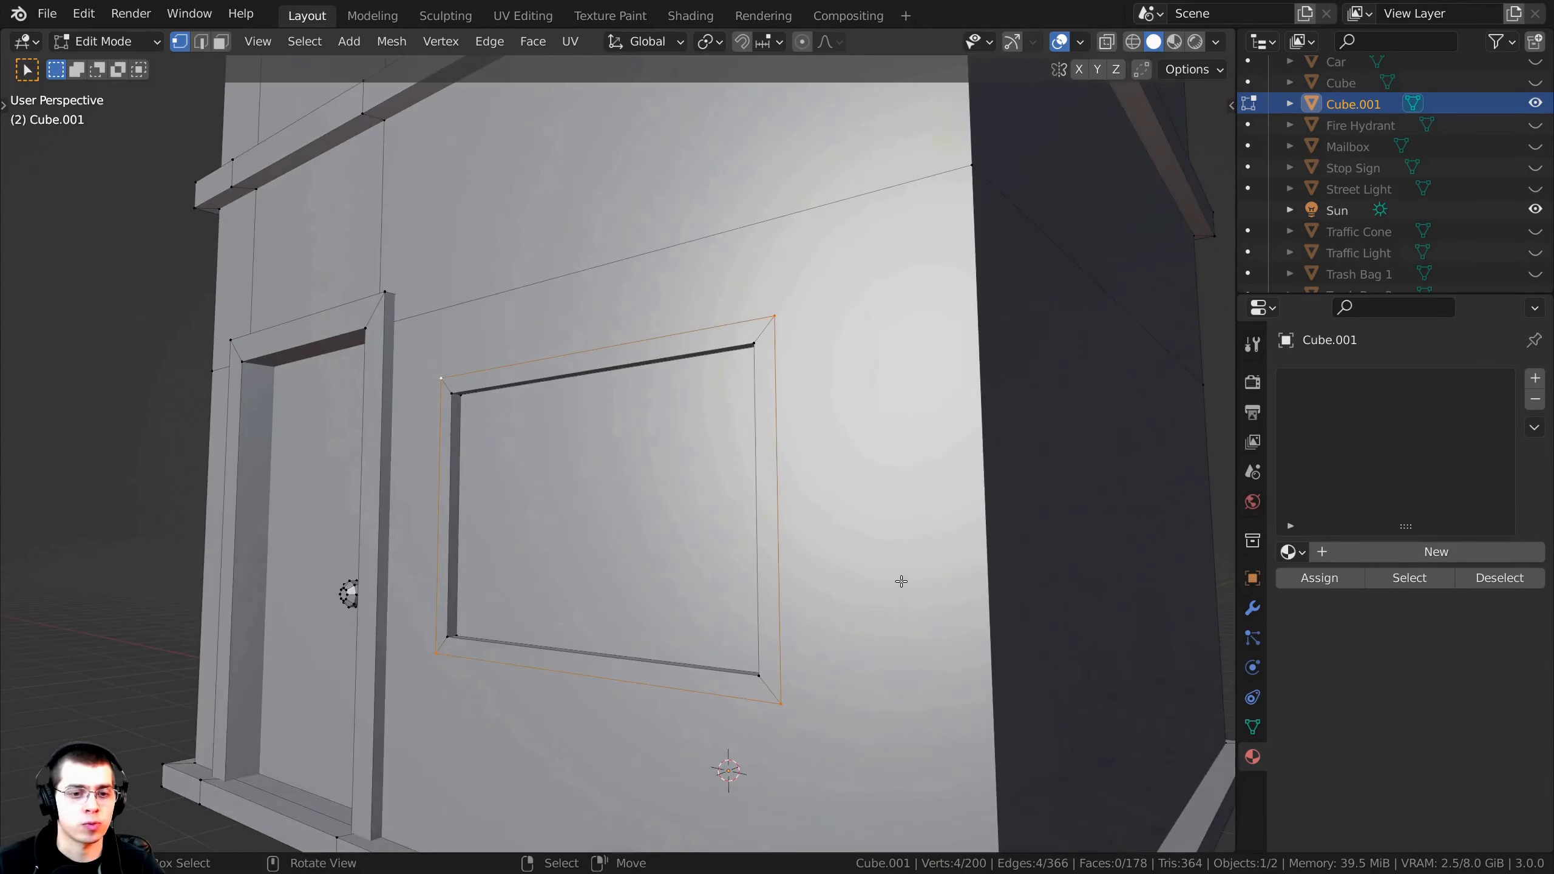
middle_click_drag(859, 512, 749, 507)
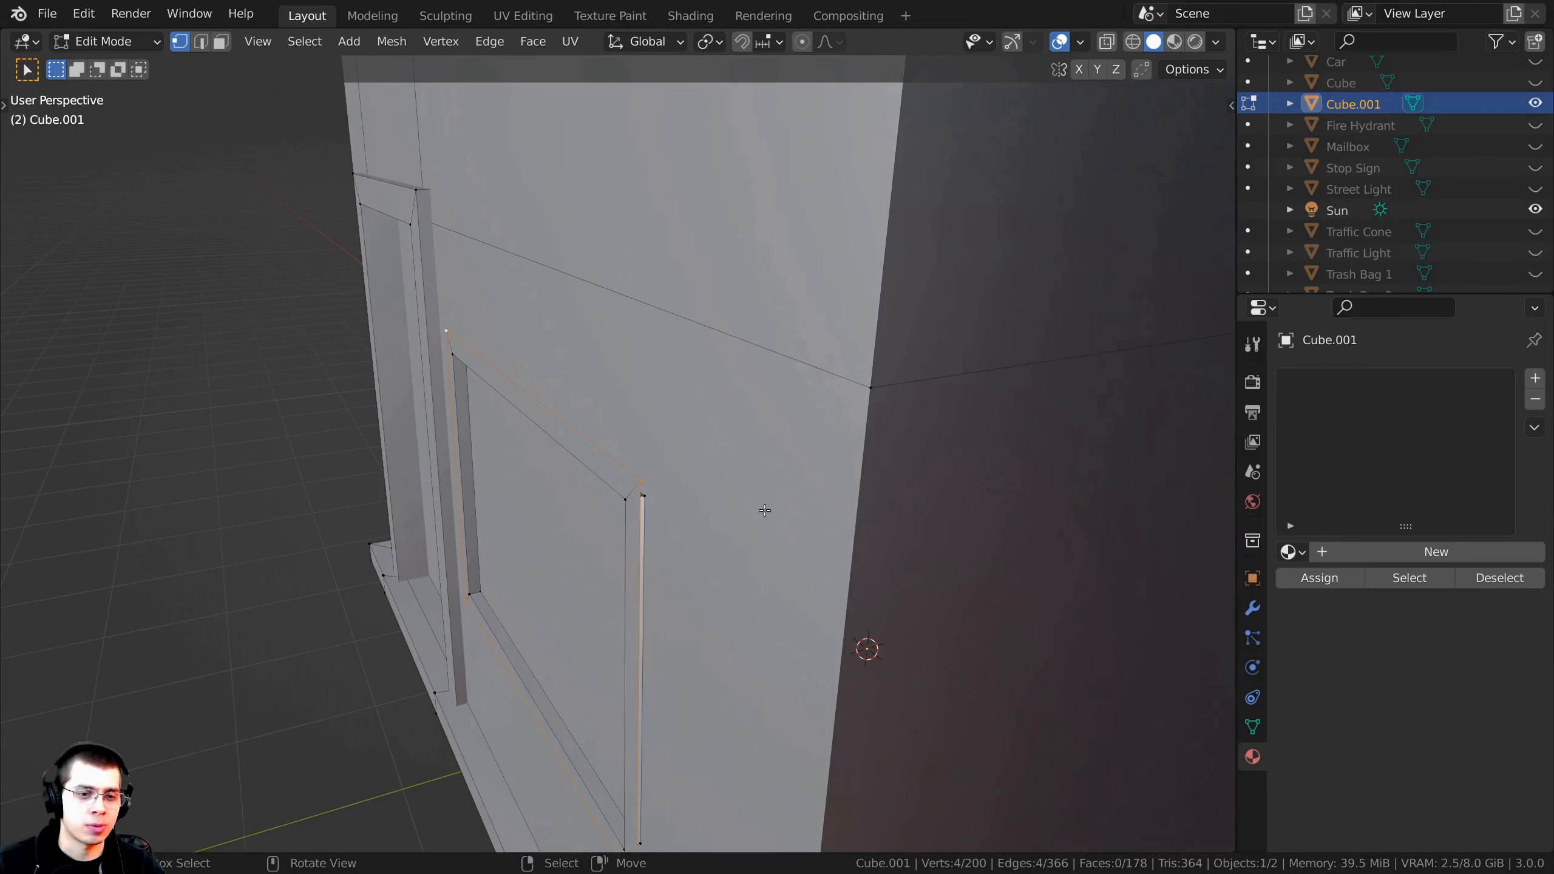
key("e")
key("y")
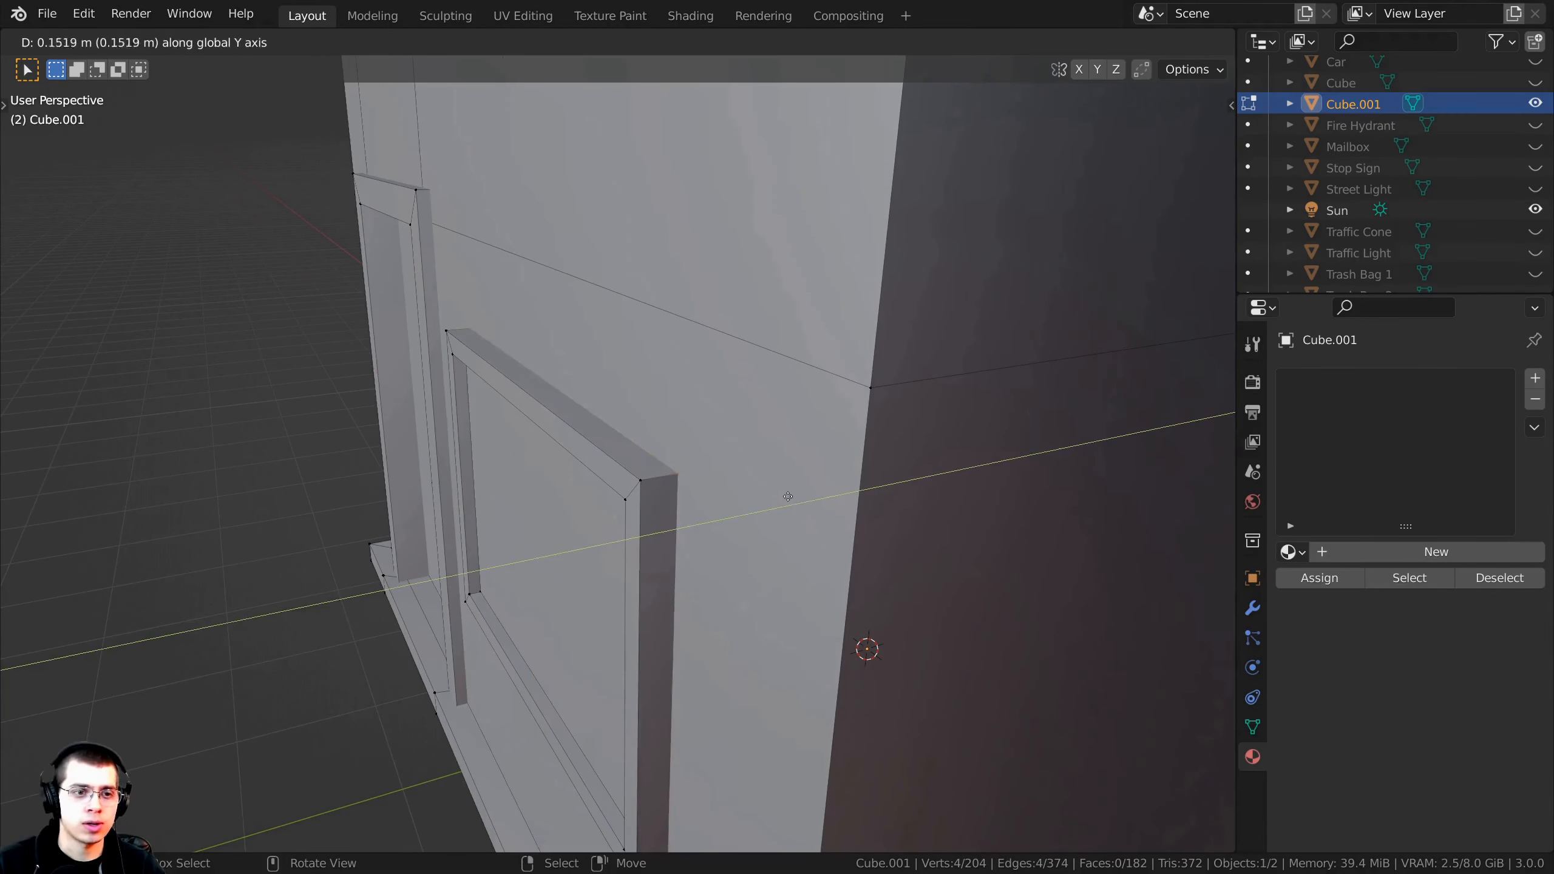
left_click(826, 498)
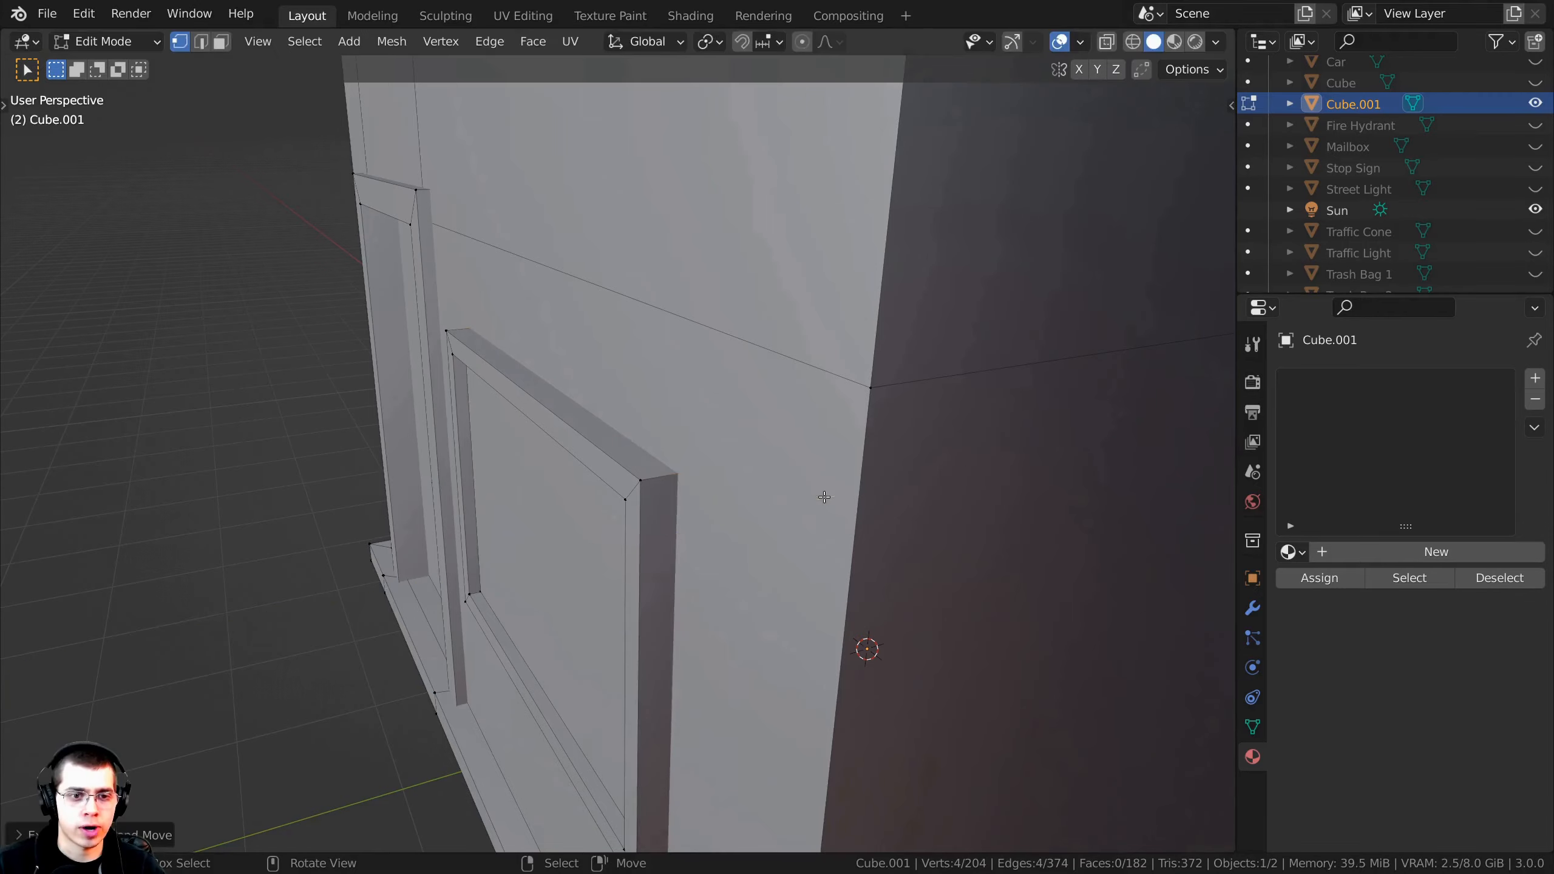
Step: Check the window frame from several angles and return to Object Mode to view it on the building
middle_click_drag(826, 496, 616, 415)
scroll(831, 503, "down", 2)
middle_click_drag(682, 523, 806, 511)
scroll(847, 386, "down", 1)
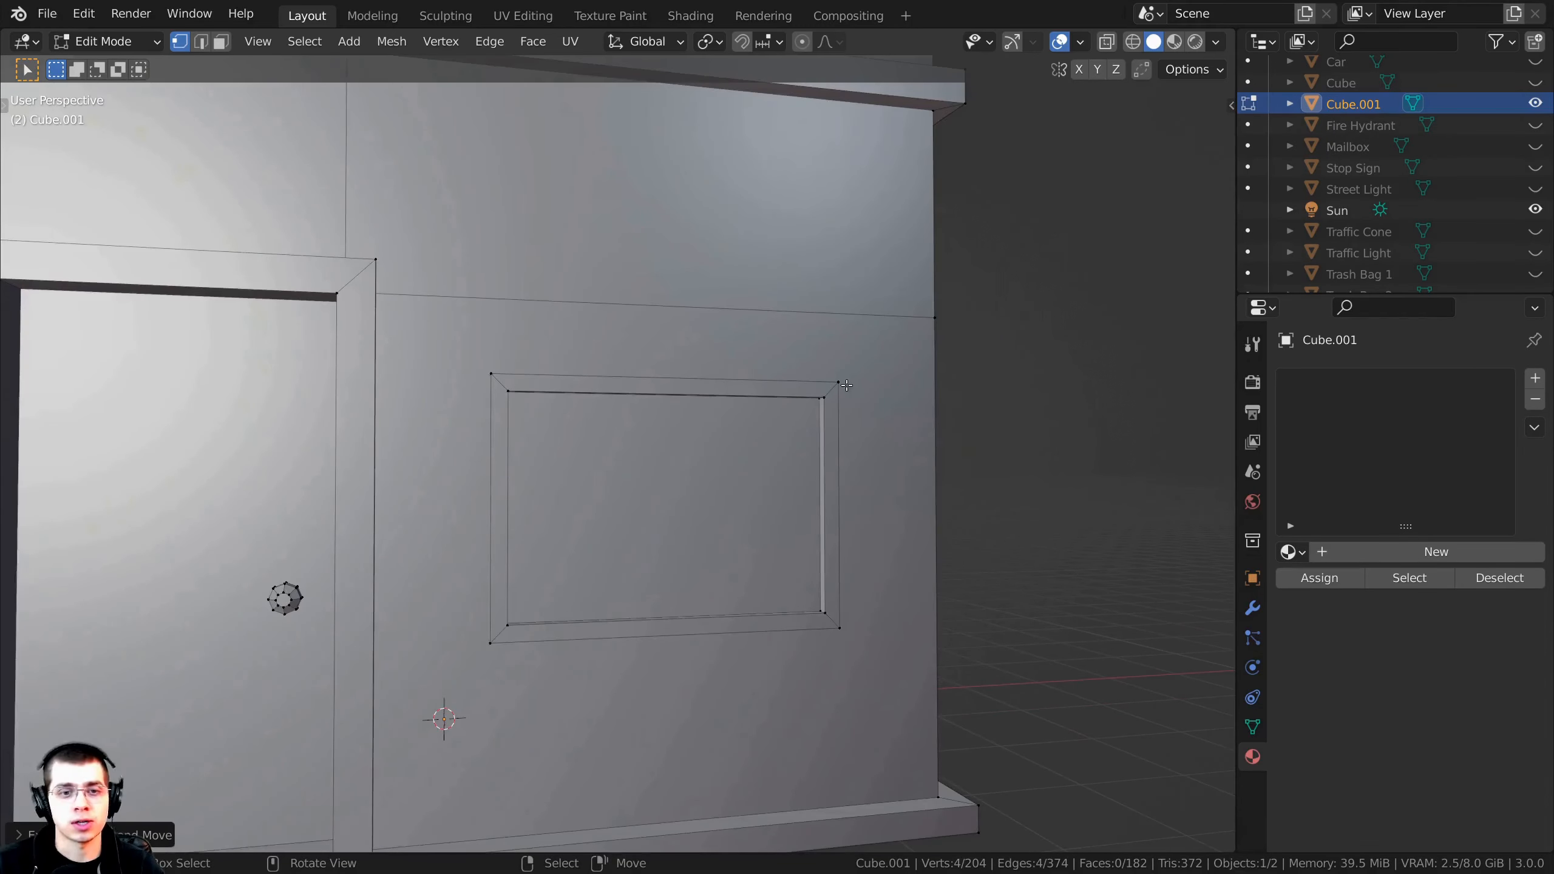
middle_click_drag(847, 386, 889, 381)
scroll(889, 381, "down", 3)
key("Tab")
scroll(671, 378, "down", 2)
middle_click_drag(679, 361, 658, 575)
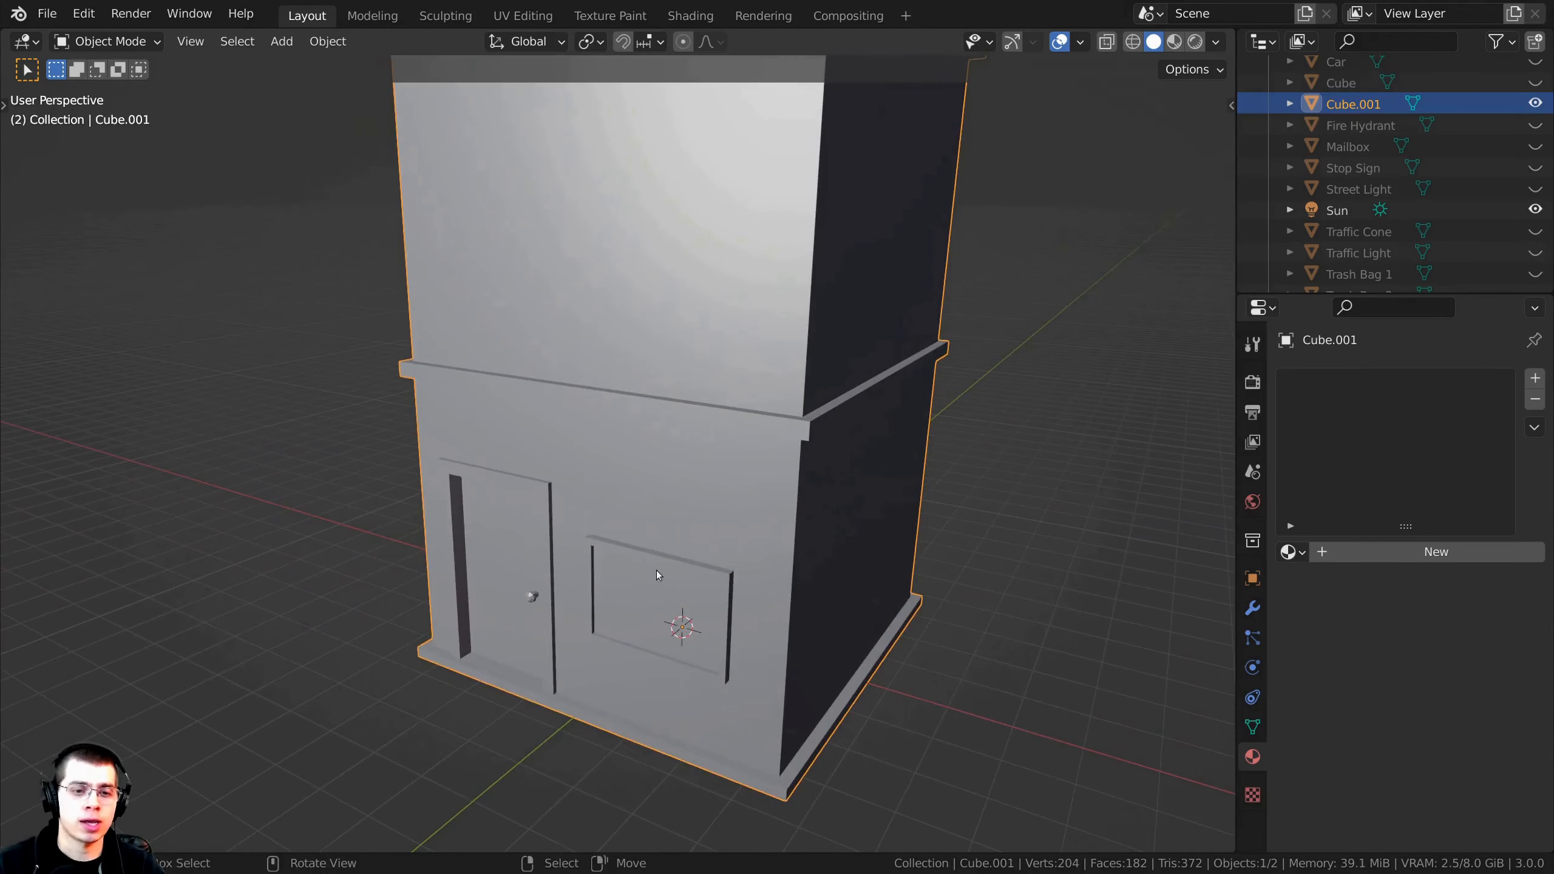
Step: Switch the viewport to Rendered shading and give the building a new material named Building
middle_click_drag(844, 564, 750, 460)
scroll(721, 398, "down", 3)
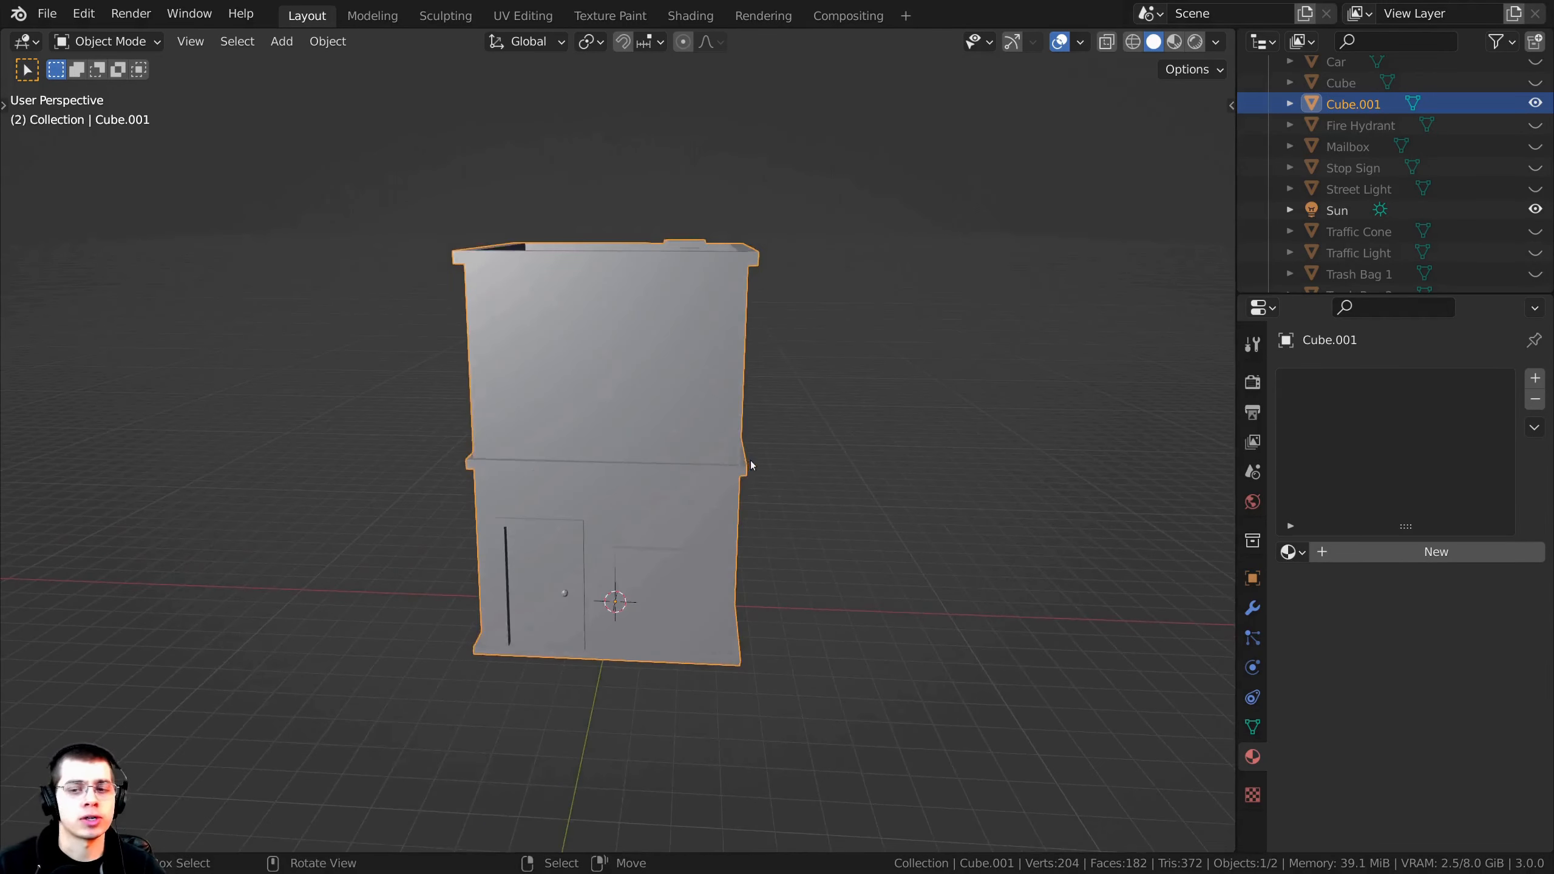
scroll(748, 475, "up", 1)
middle_click_drag(730, 582, 704, 540)
key("z")
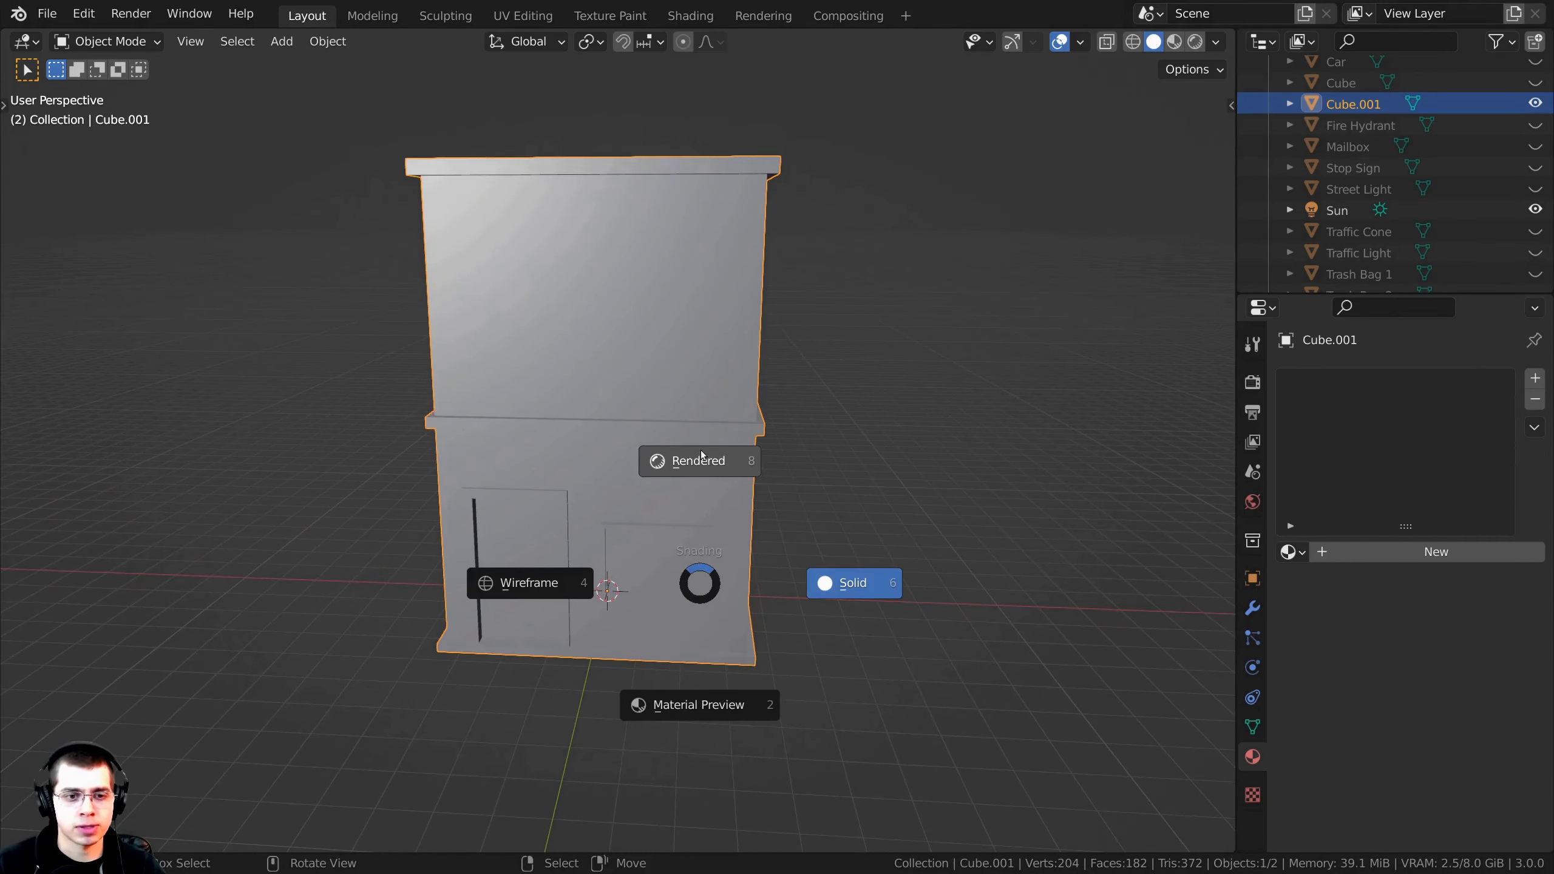
left_click(702, 457)
middle_click_drag(704, 461, 789, 396)
left_click(1360, 553)
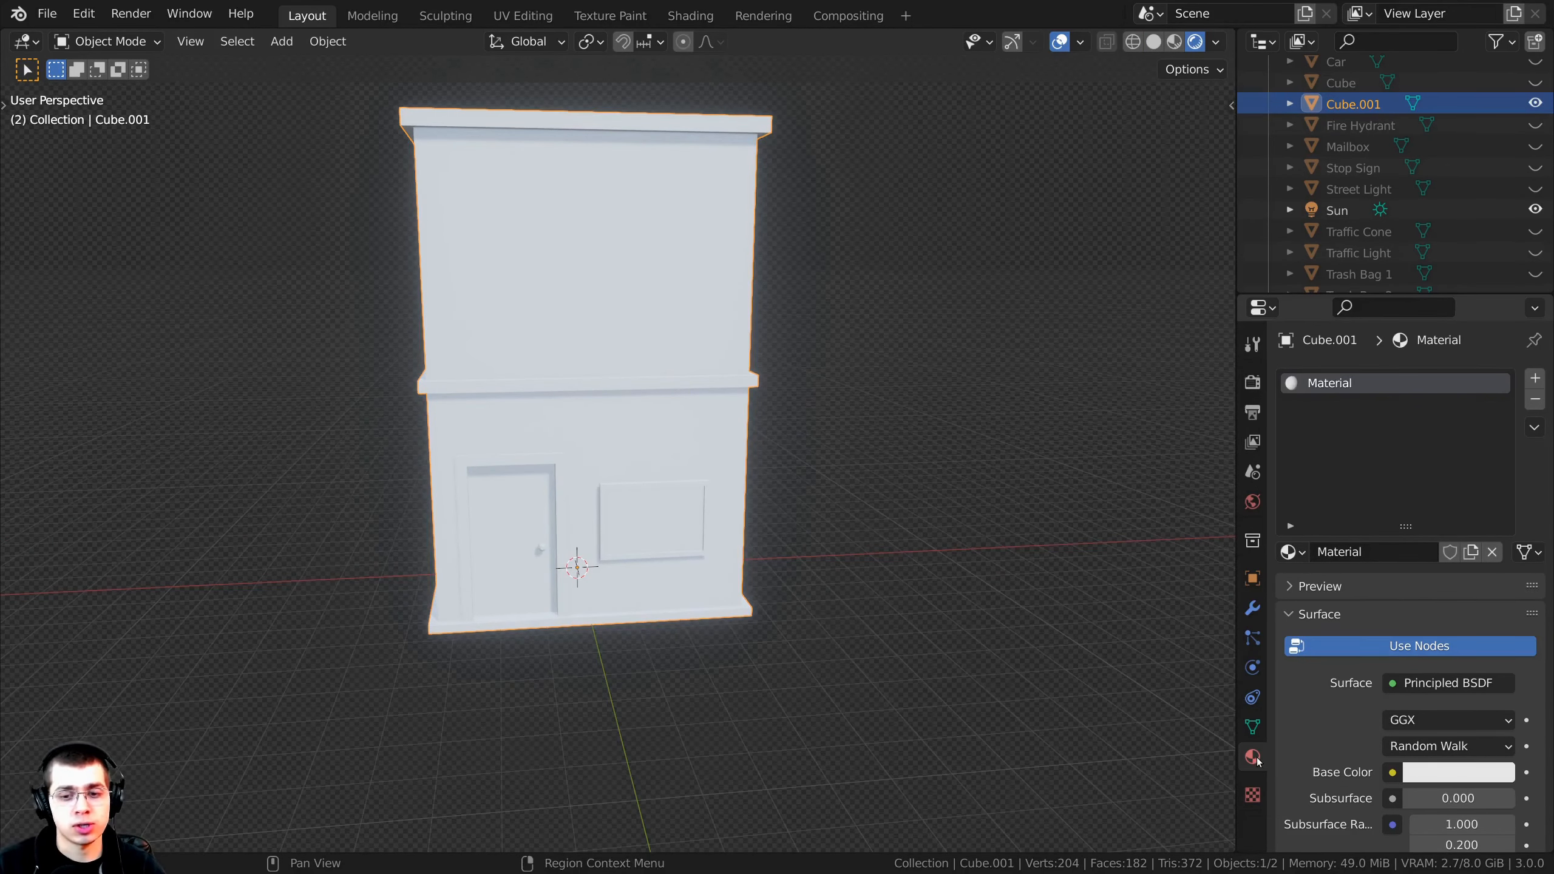
Step: Set the Building material's base color to a light orange-beige and adjust its roughness
scroll(1382, 551, "down", 2)
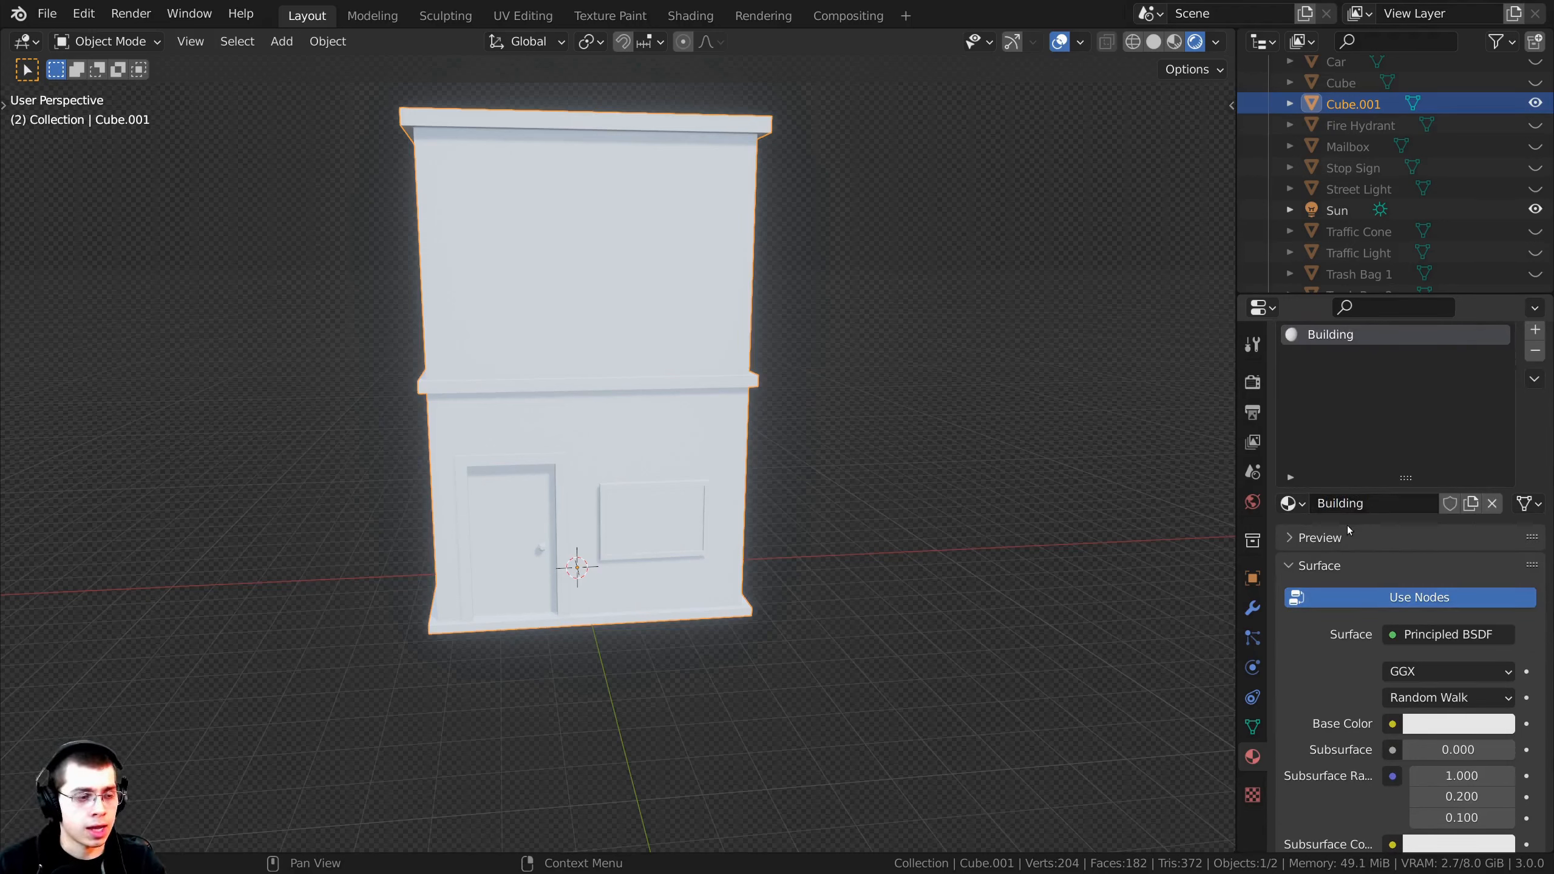
left_click(1436, 718)
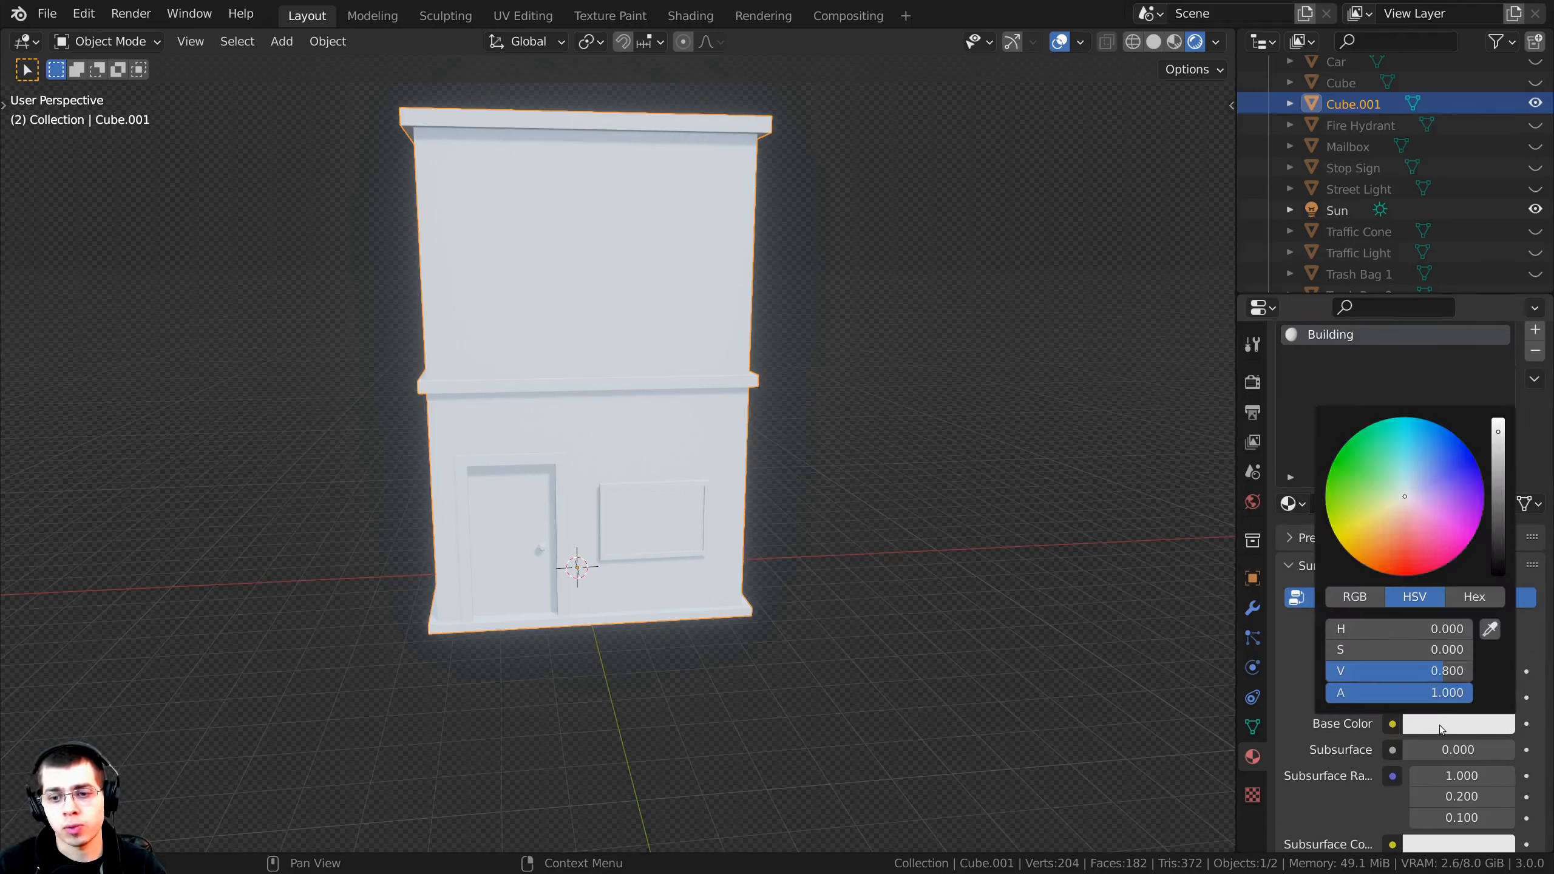
left_click_drag(1389, 504, 1380, 519)
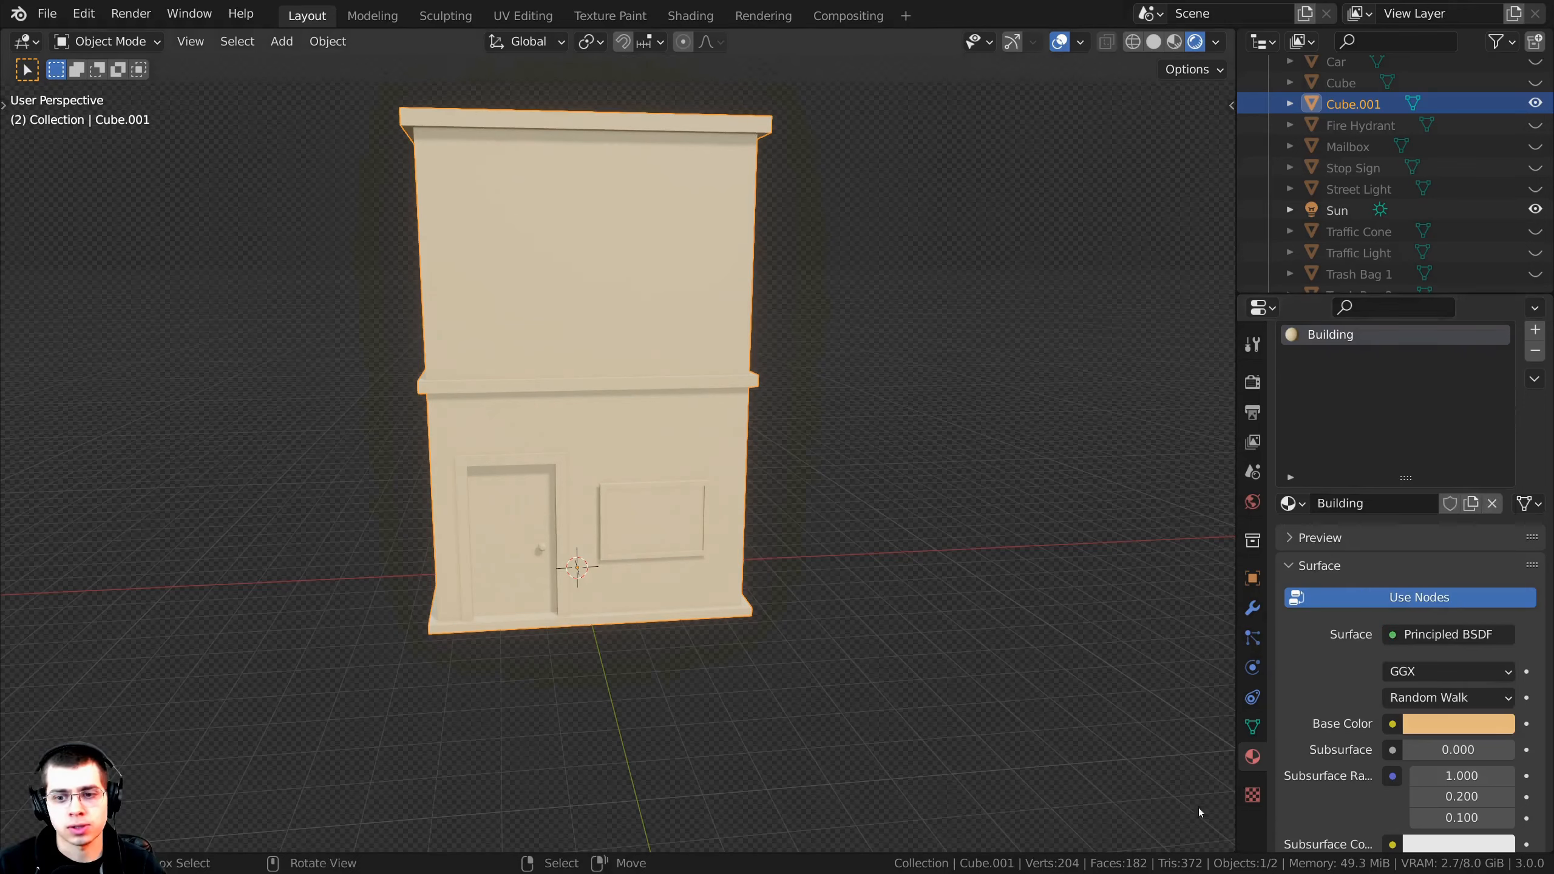
scroll(1425, 768, "down", 7)
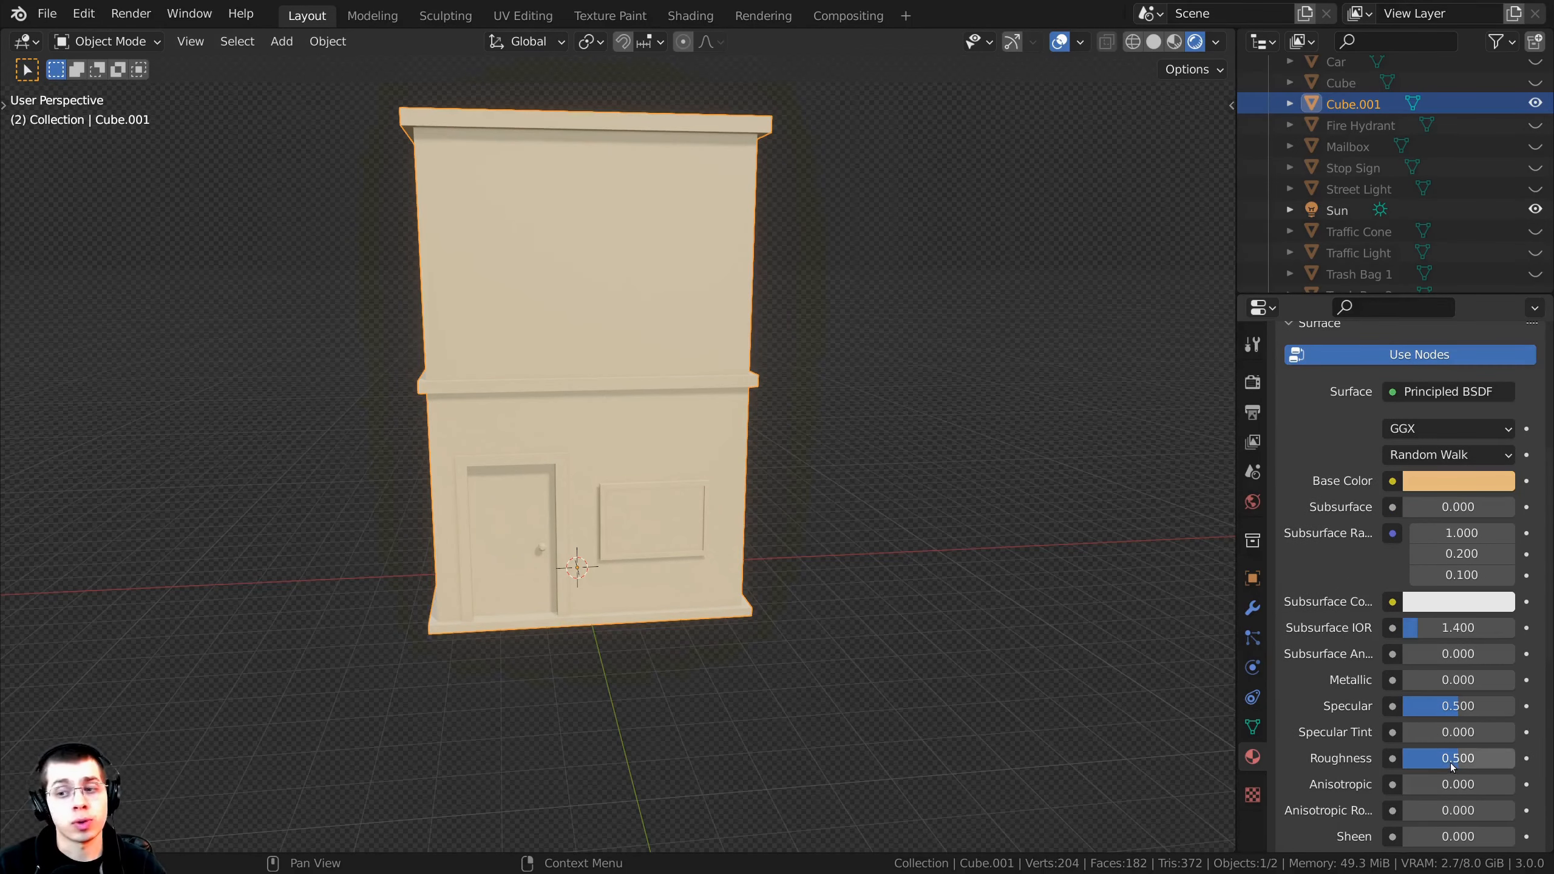
left_click_drag(1449, 763, 1464, 762)
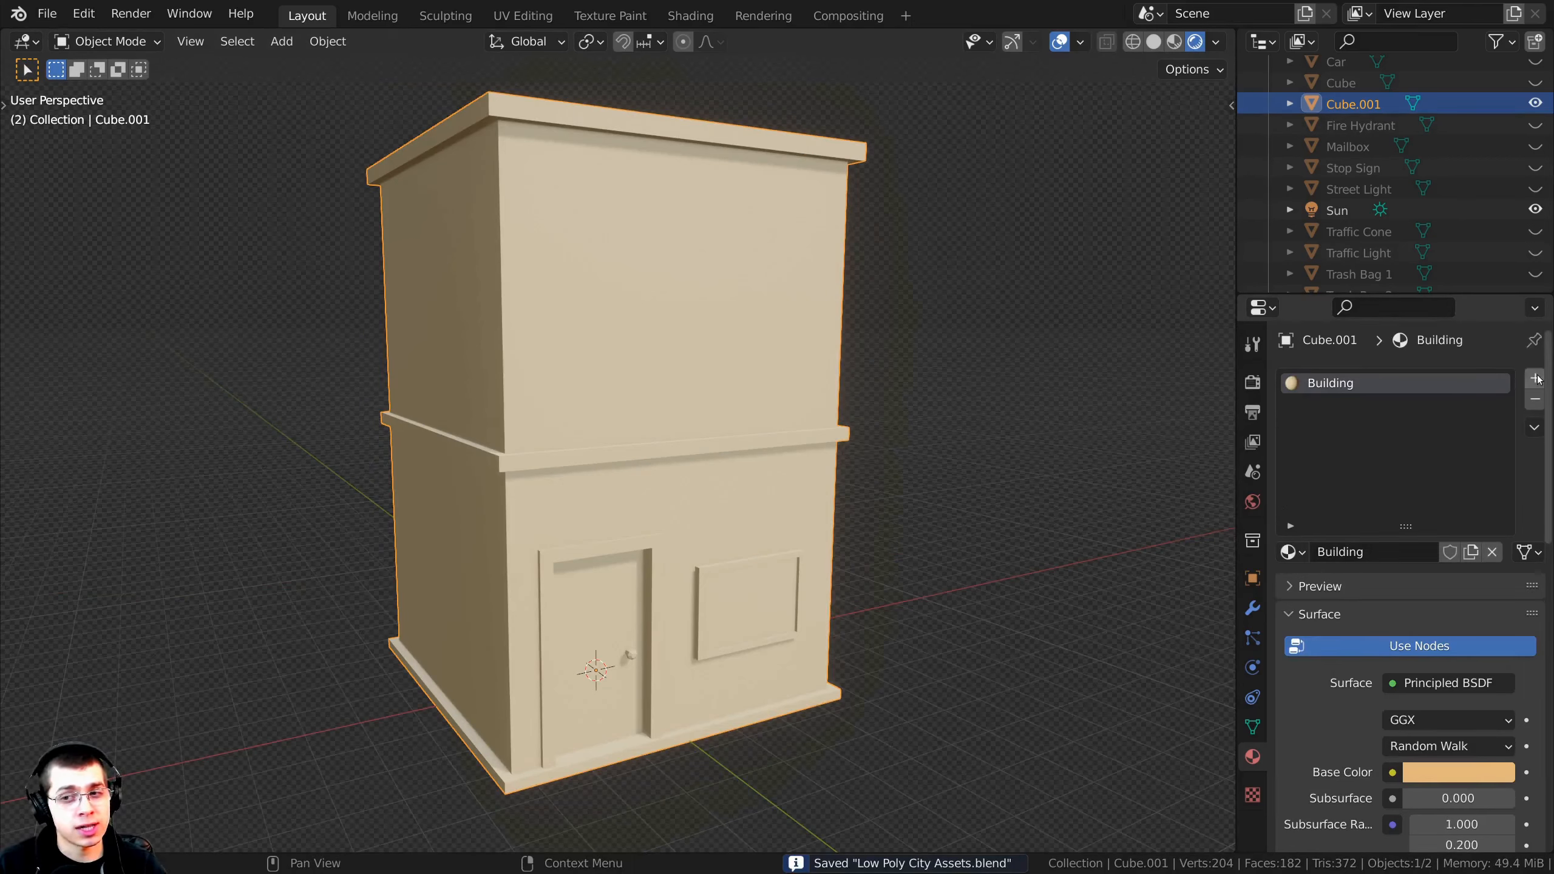
Step: Add a second material slot to the building with a new material named Window Sill
left_click(1537, 379)
left_click(1360, 557)
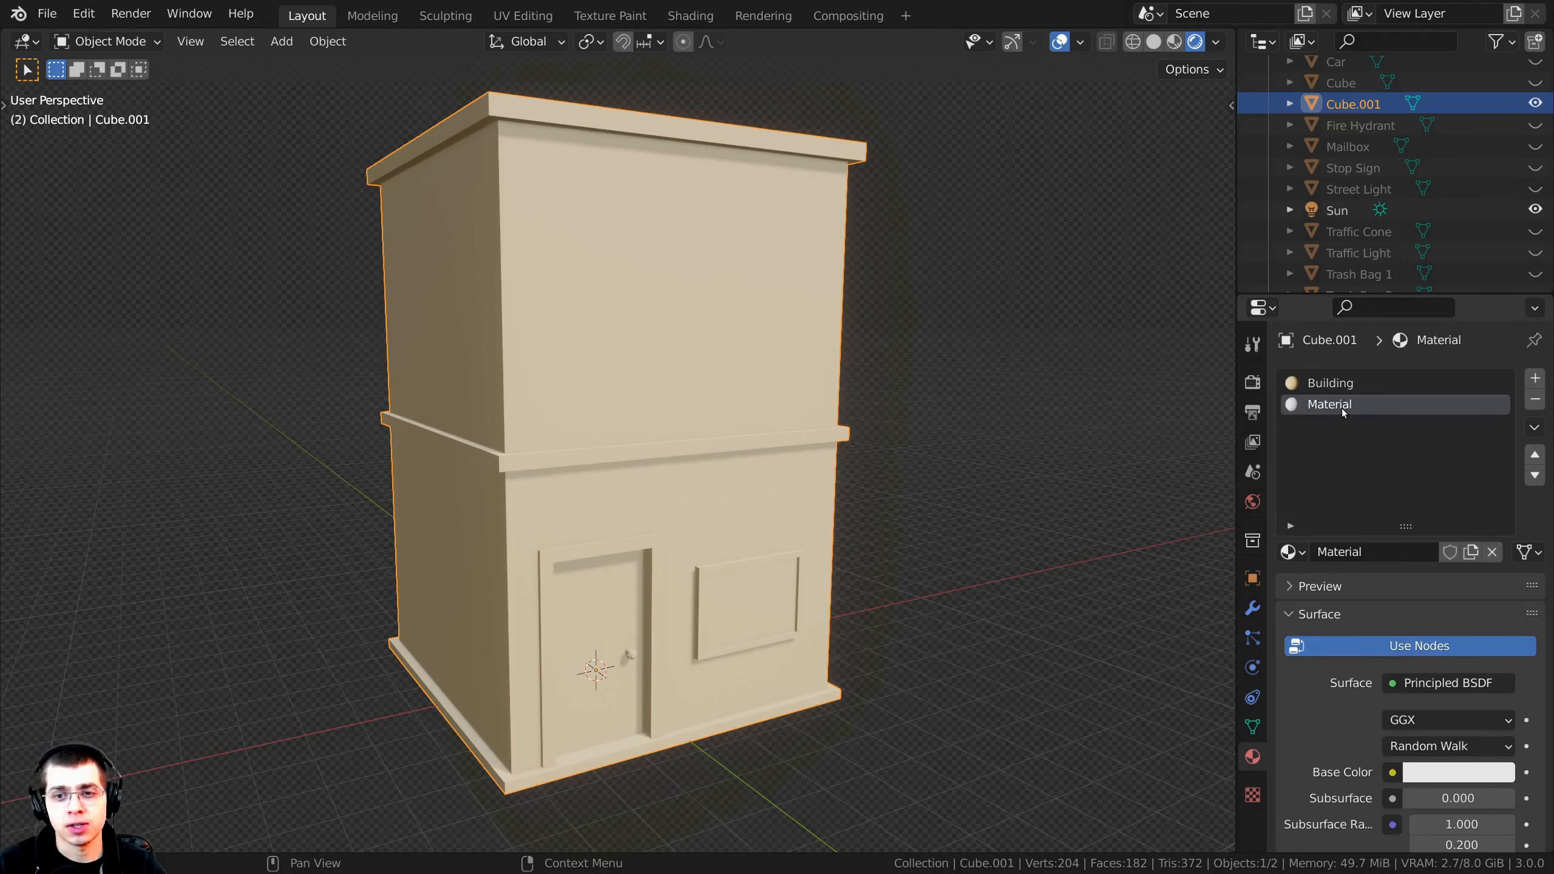
type("Window")
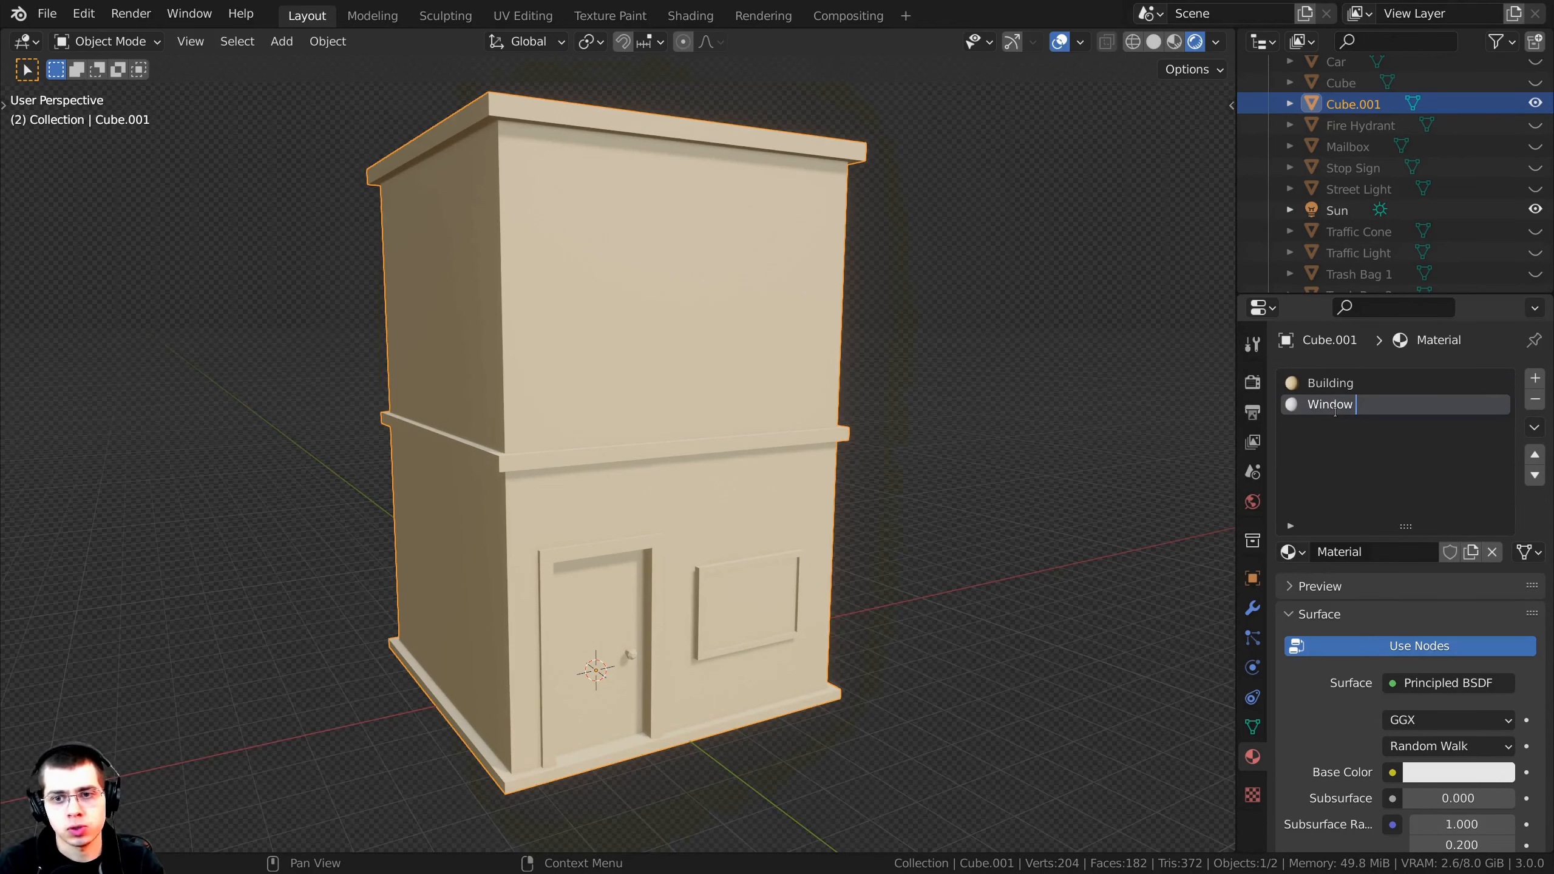
type(" Sill")
key("Return")
Step: Select the whole linked window mesh in Edit Mode and assign the Window Sill material to it
scroll(669, 343, "up", 5)
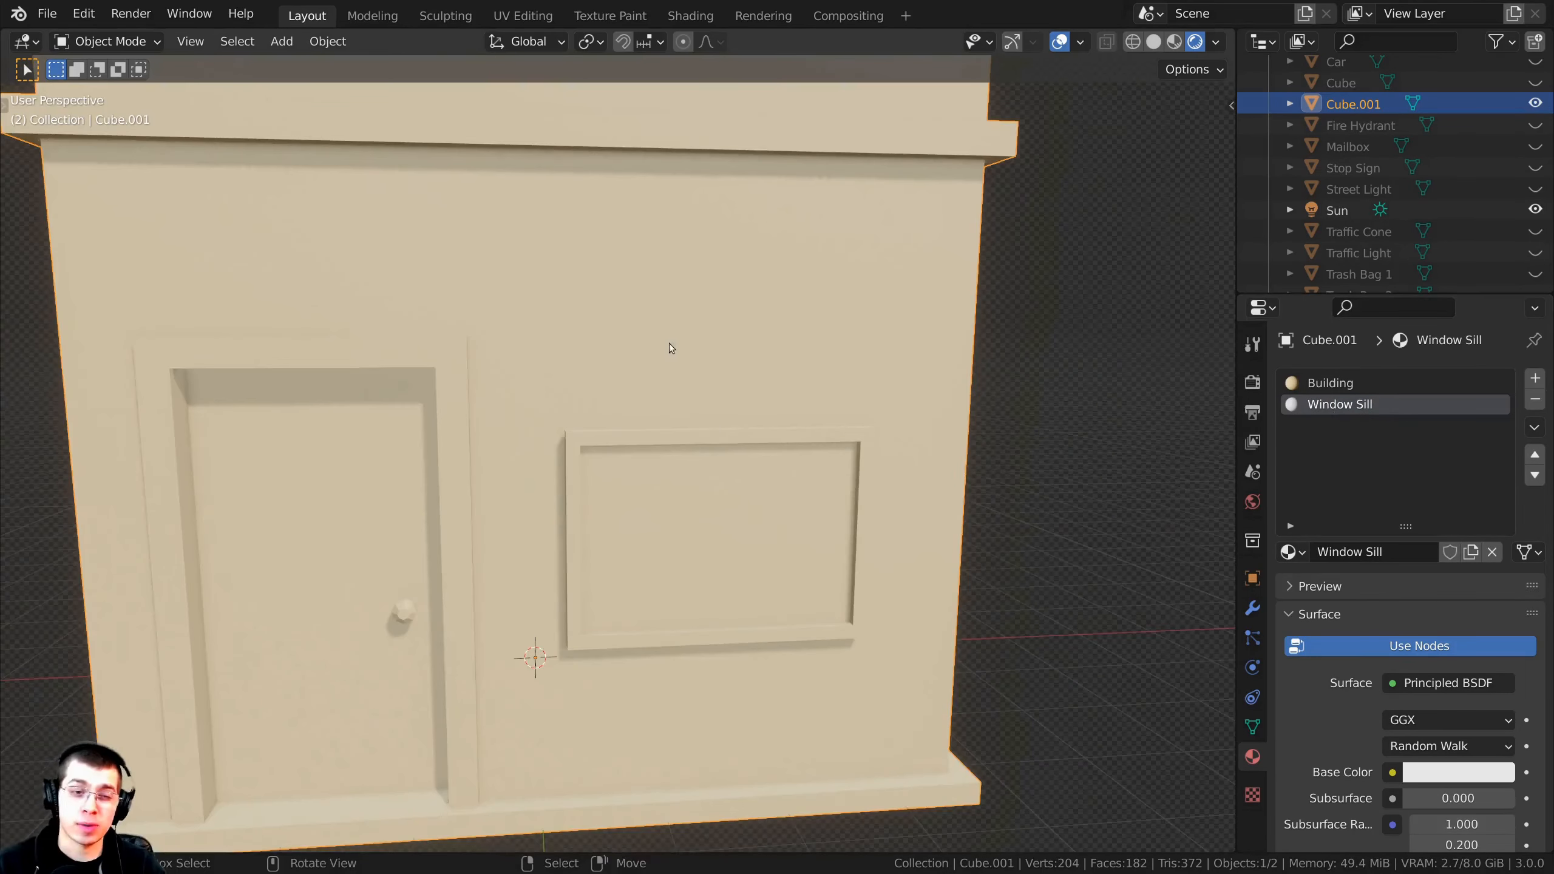
key("Tab")
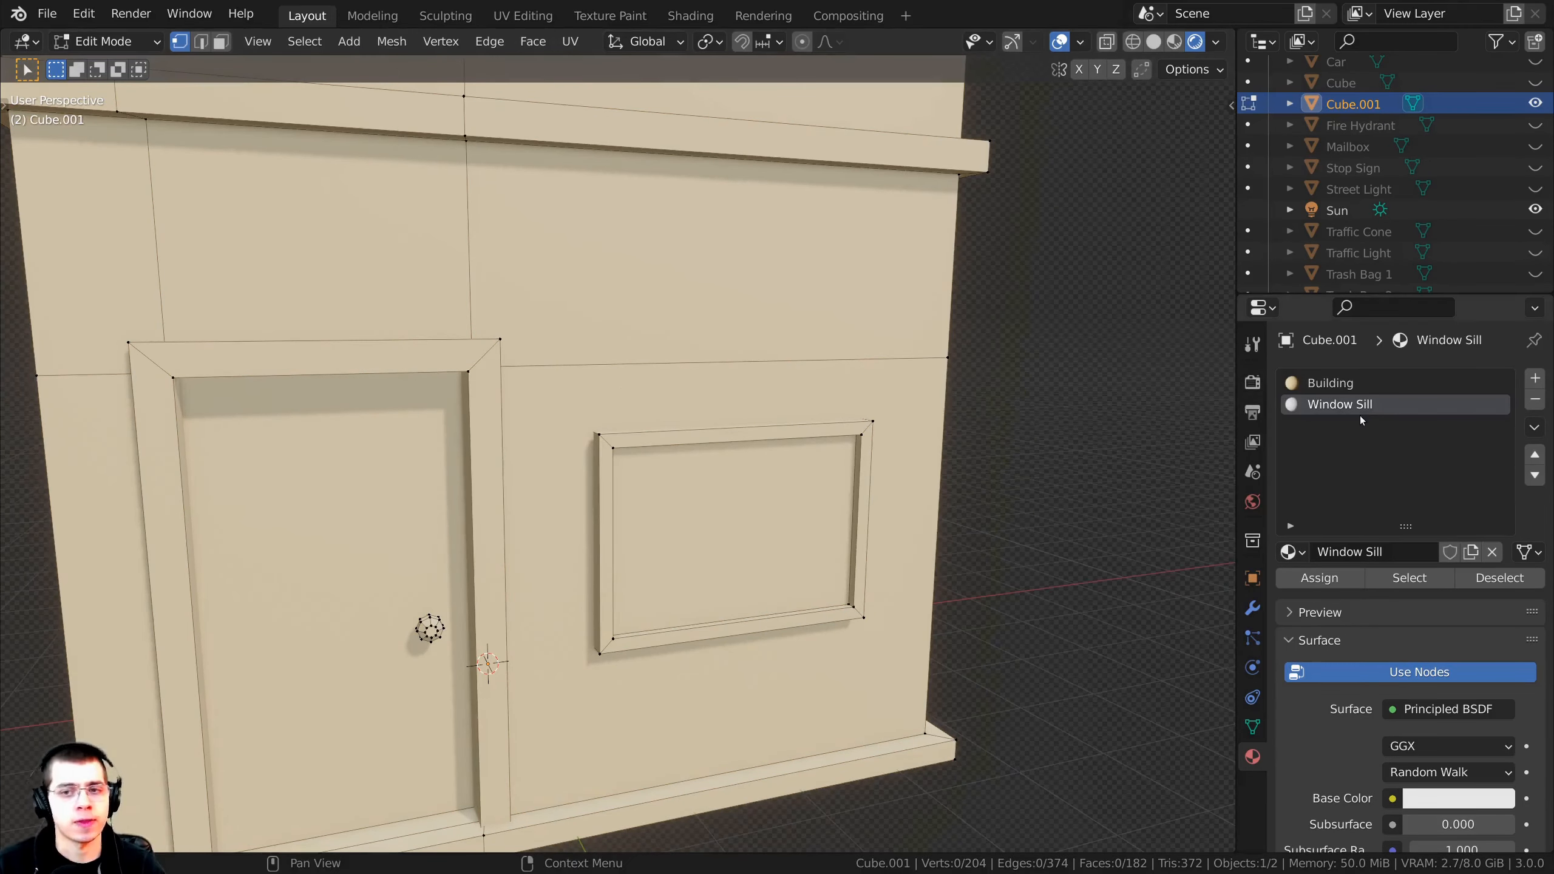
scroll(648, 514, "up", 5)
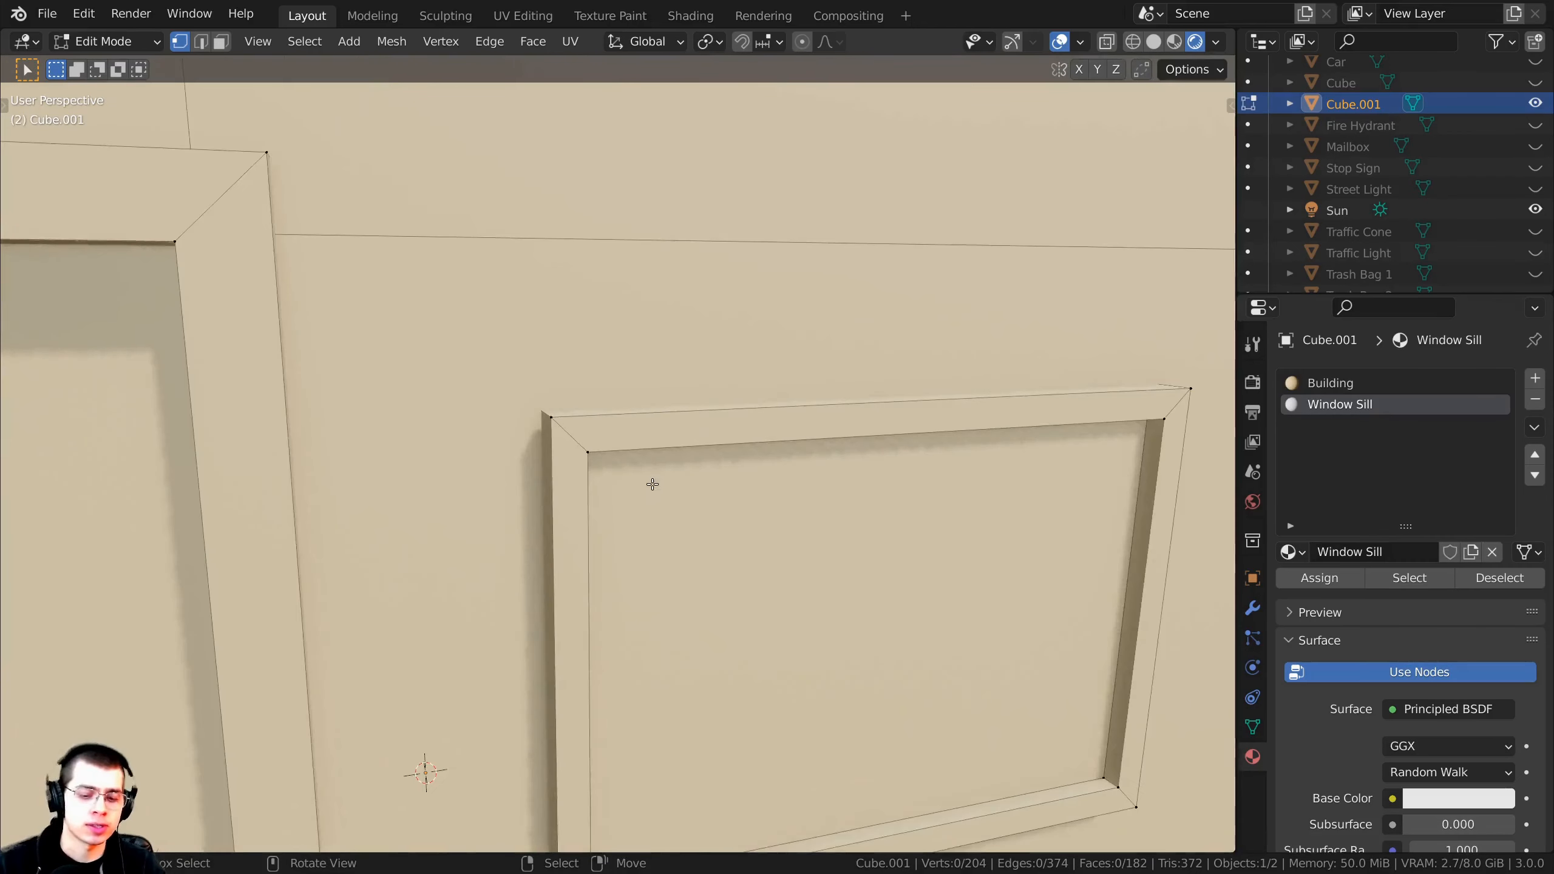
key("l")
scroll(553, 424, "down", 3)
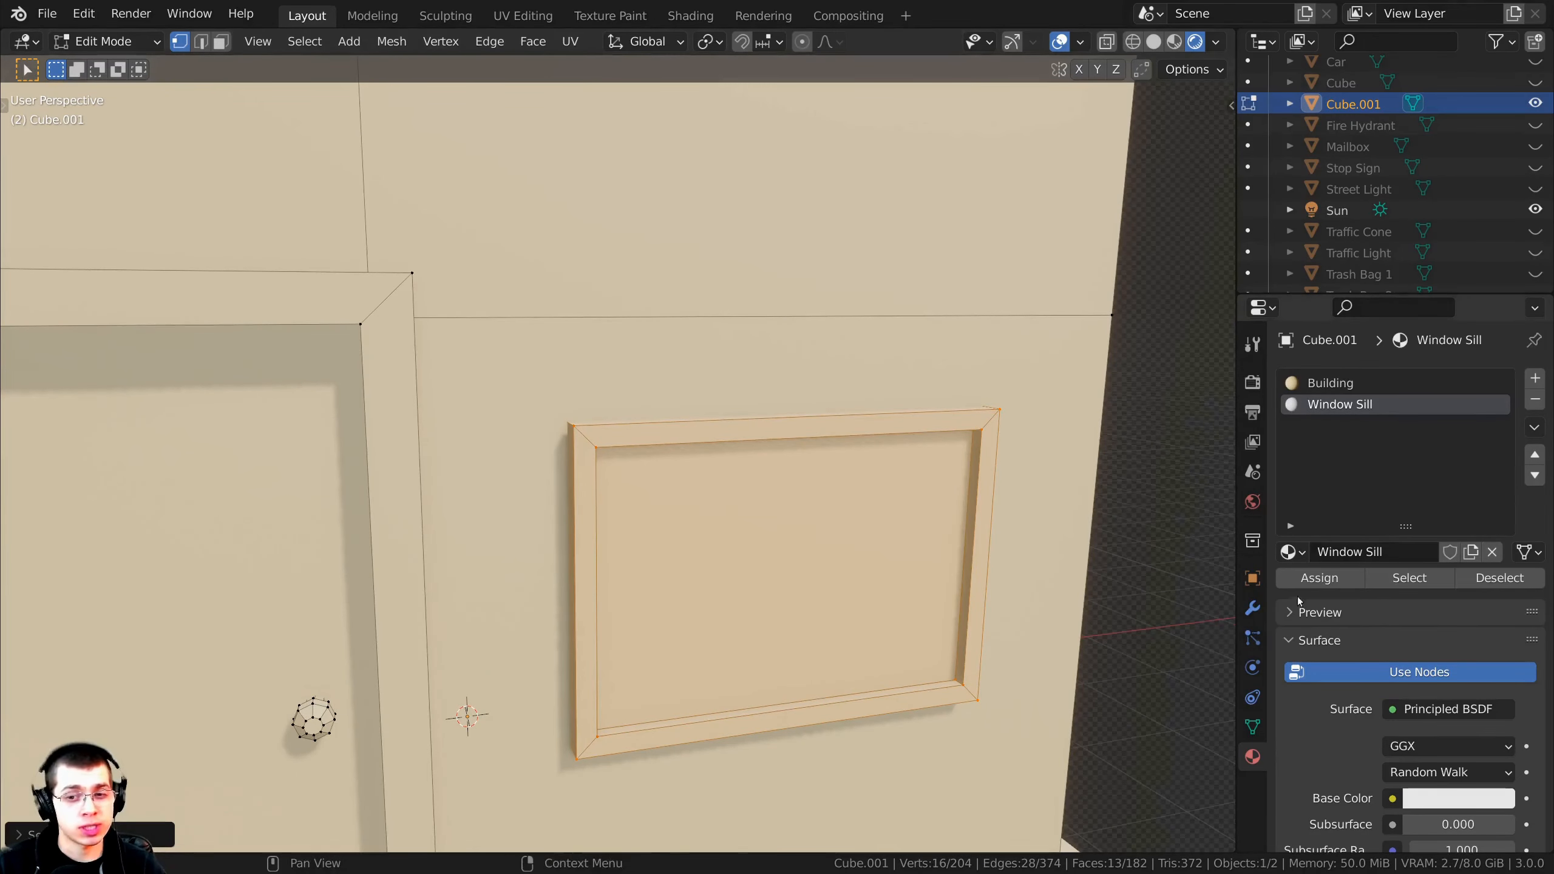
left_click(1315, 579)
scroll(808, 421, "down", 3)
scroll(808, 421, "down", 1)
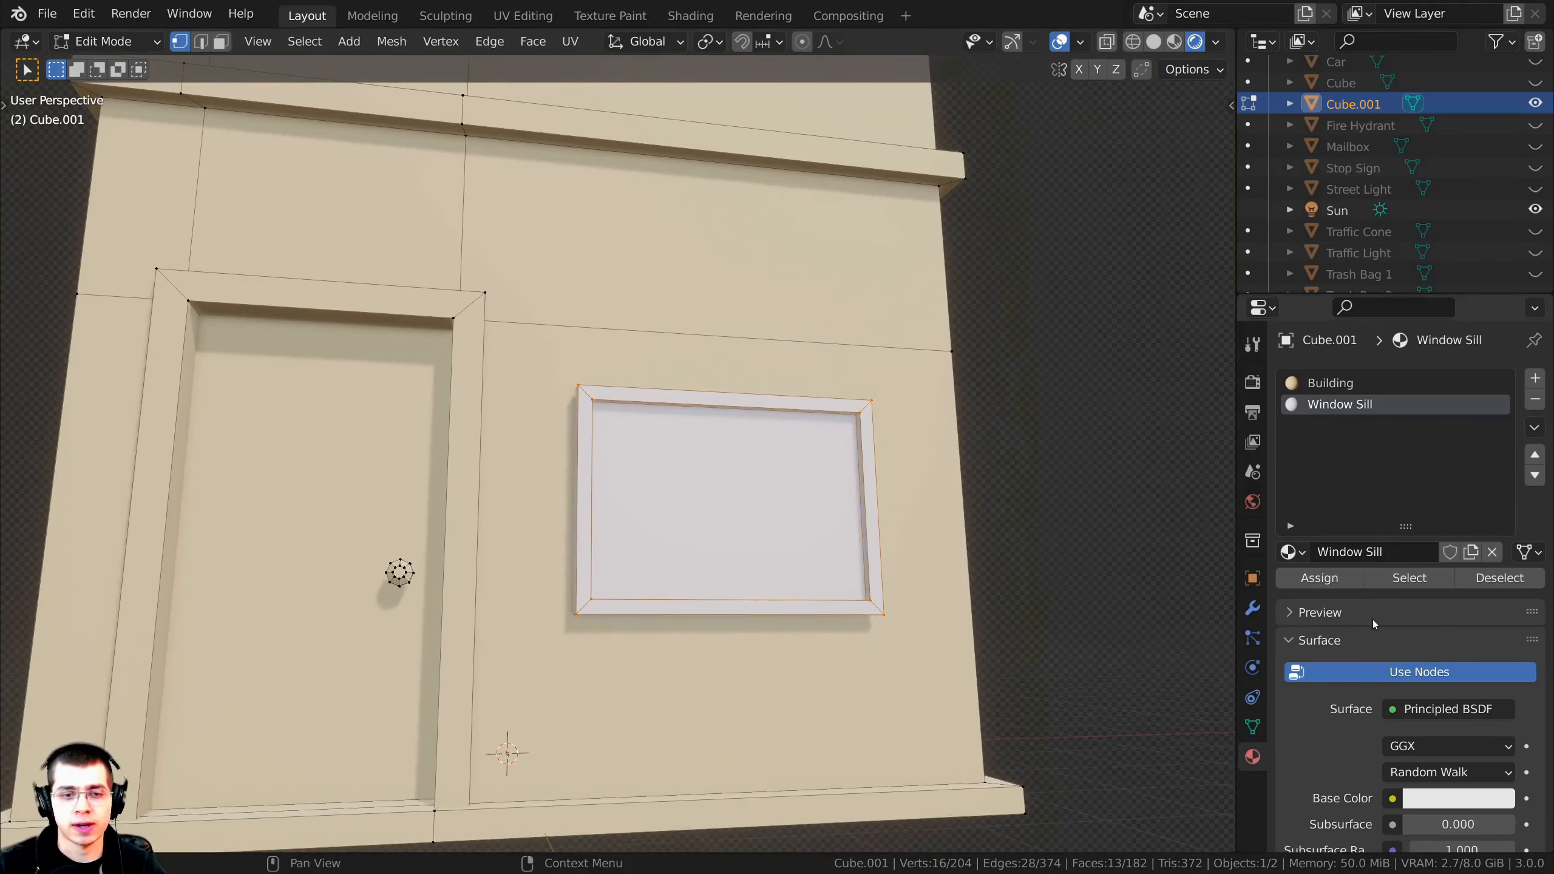
Step: Darken the Window Sill material's base color to a light grey
scroll(1425, 648, "down", 5)
left_click(1444, 653)
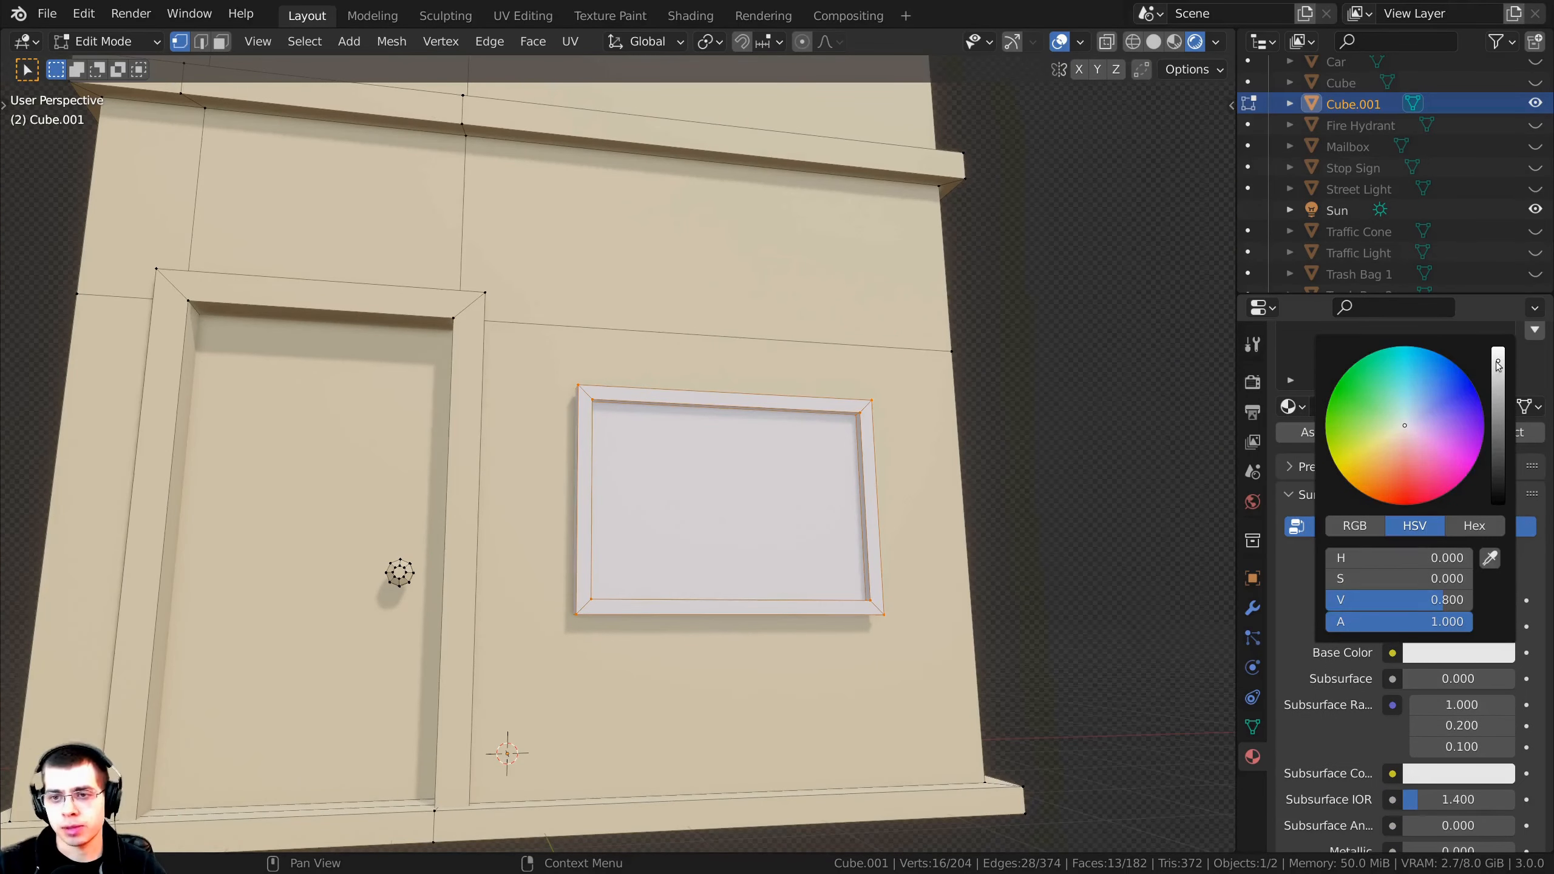
left_click_drag(1497, 360, 1497, 373)
scroll(826, 483, "down", 5)
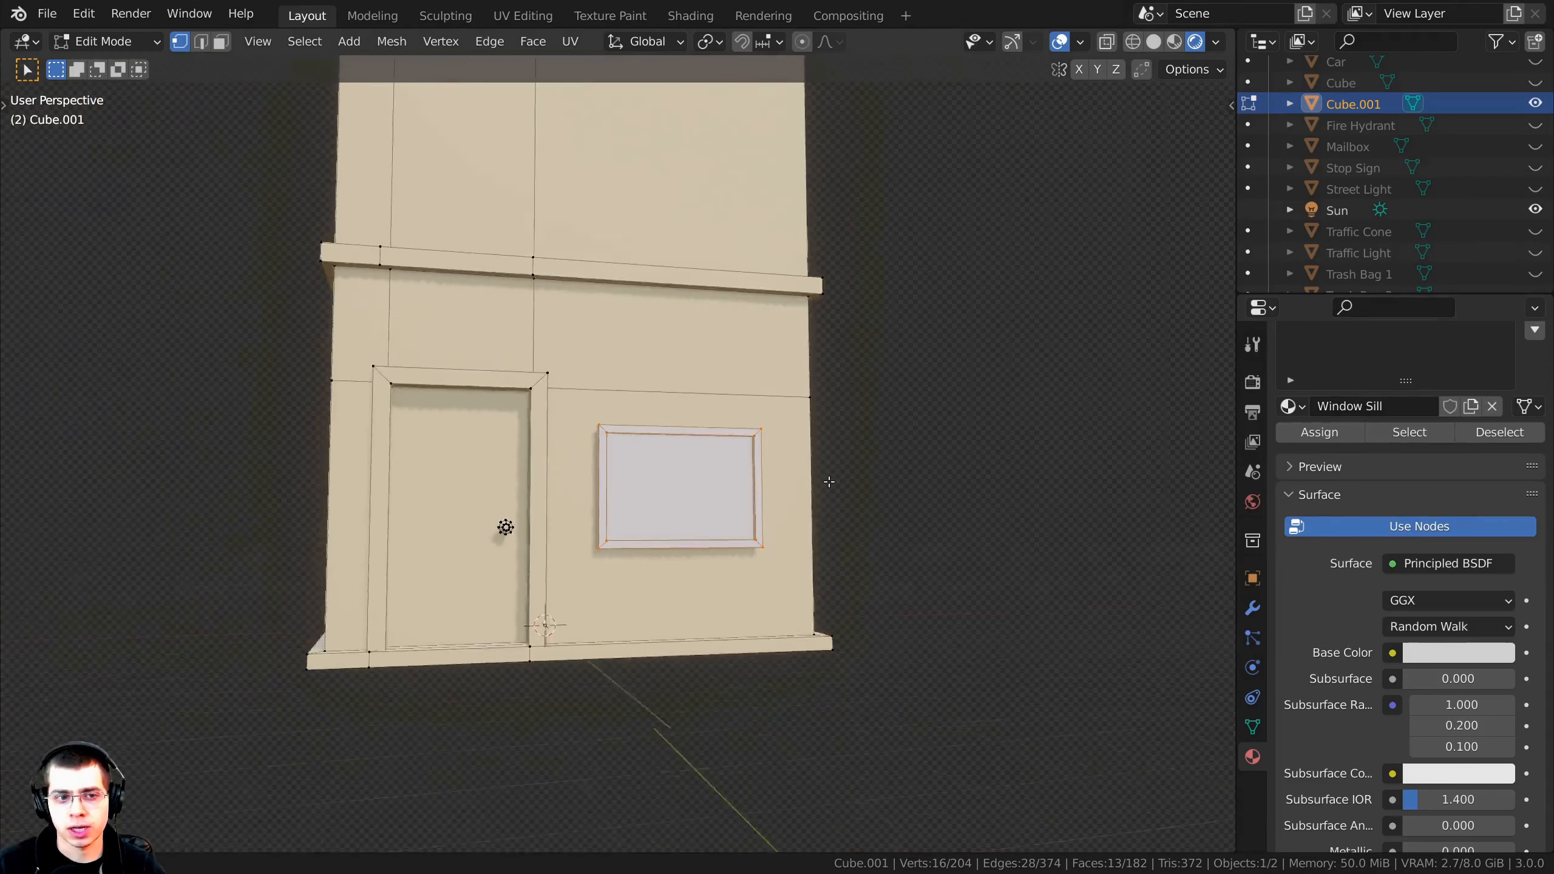
Step: Select only the window's inner pane face in face select mode
scroll(784, 489, "up", 6)
key("KP_Decimal")
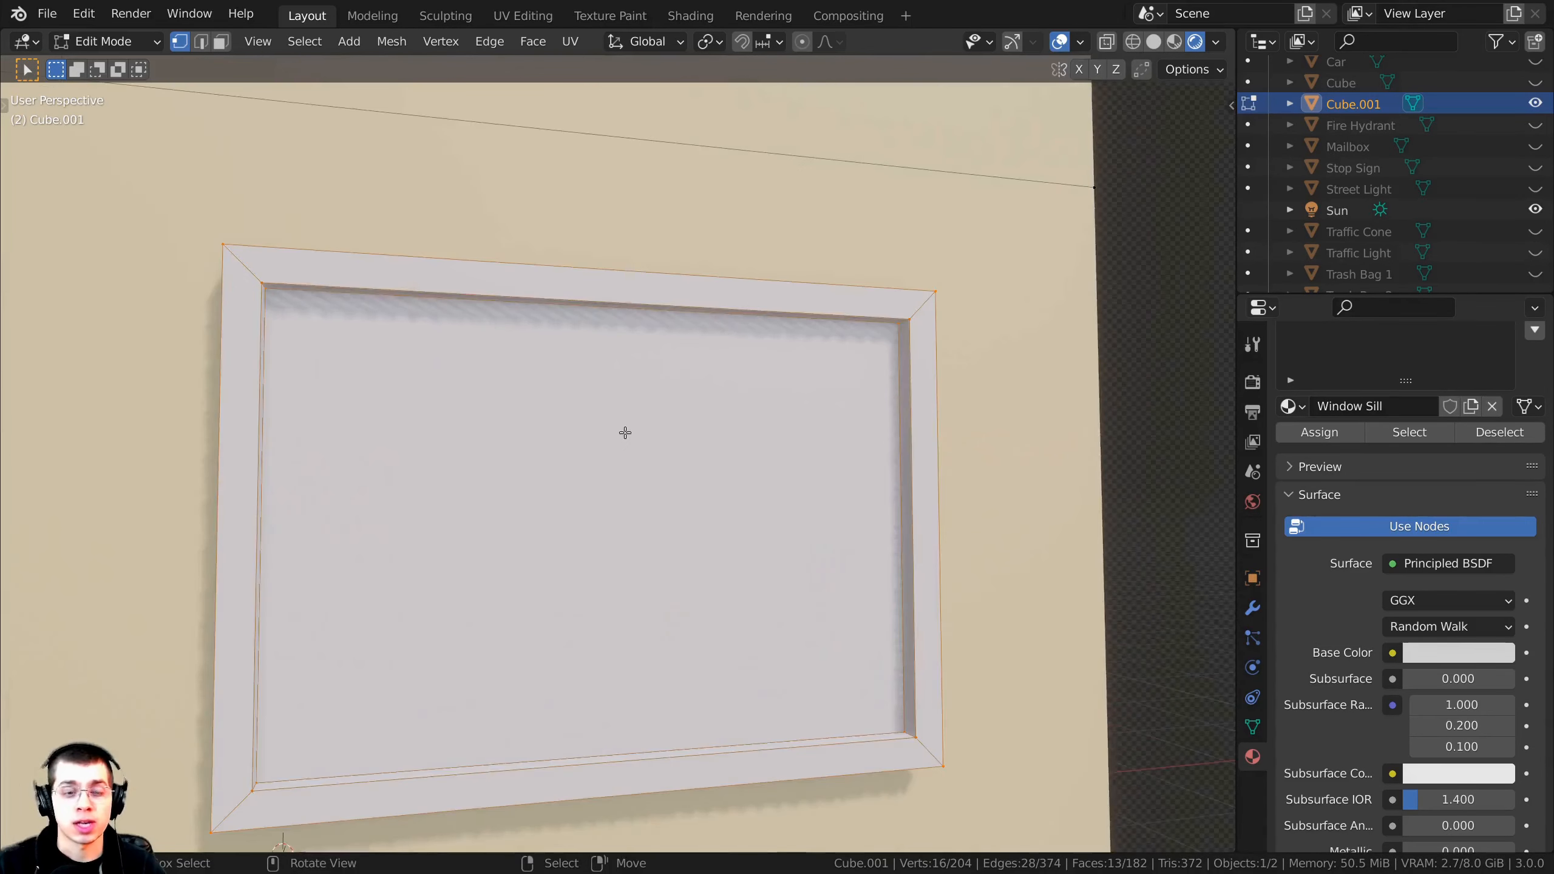
scroll(684, 395, "down", 3)
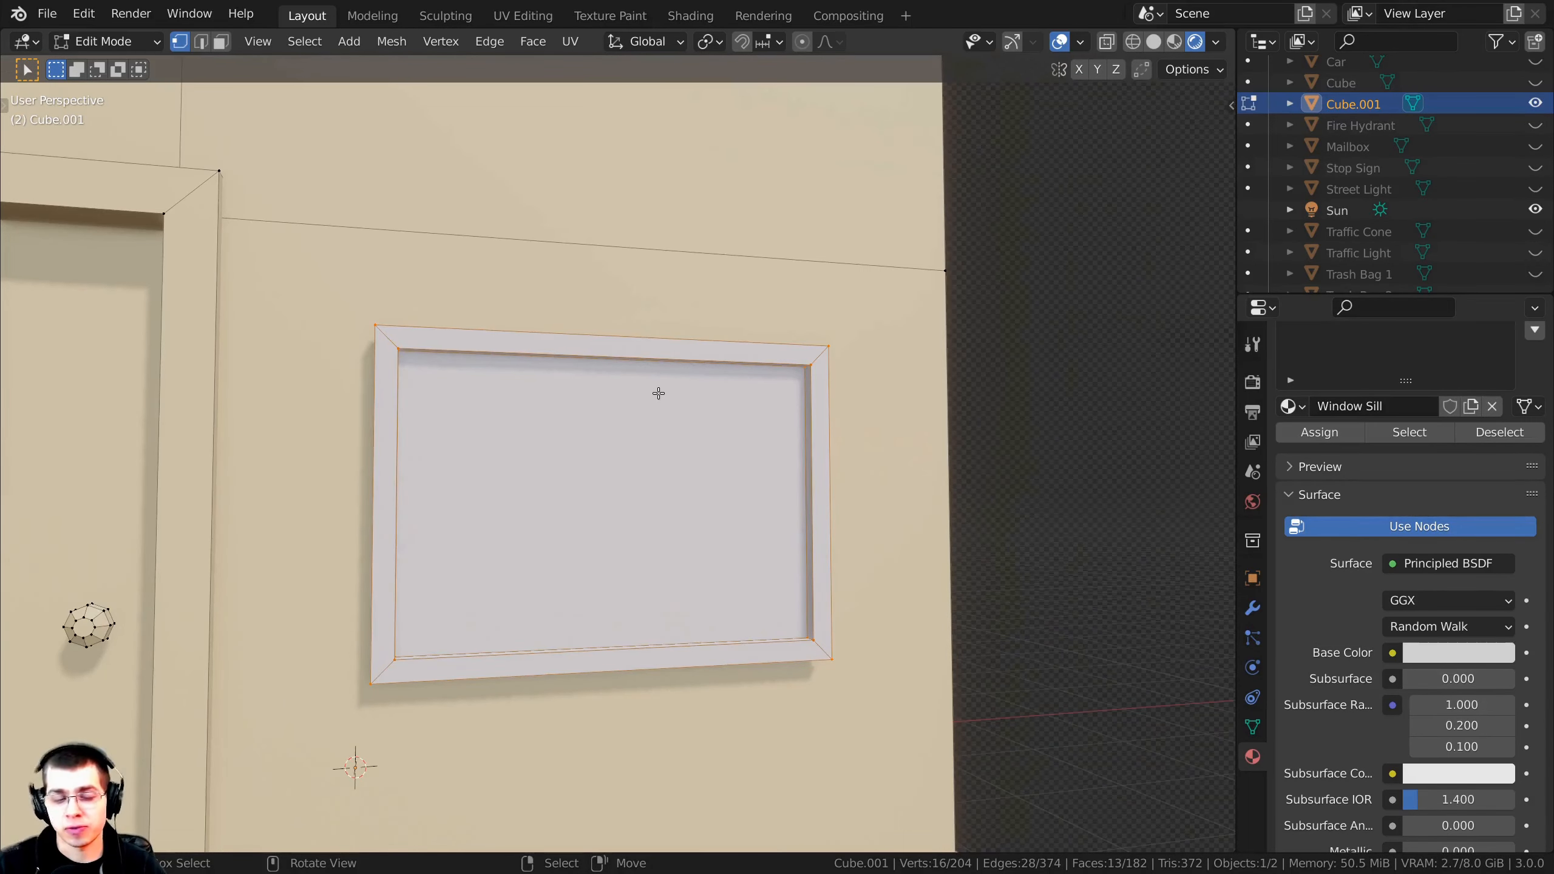
left_click(221, 41)
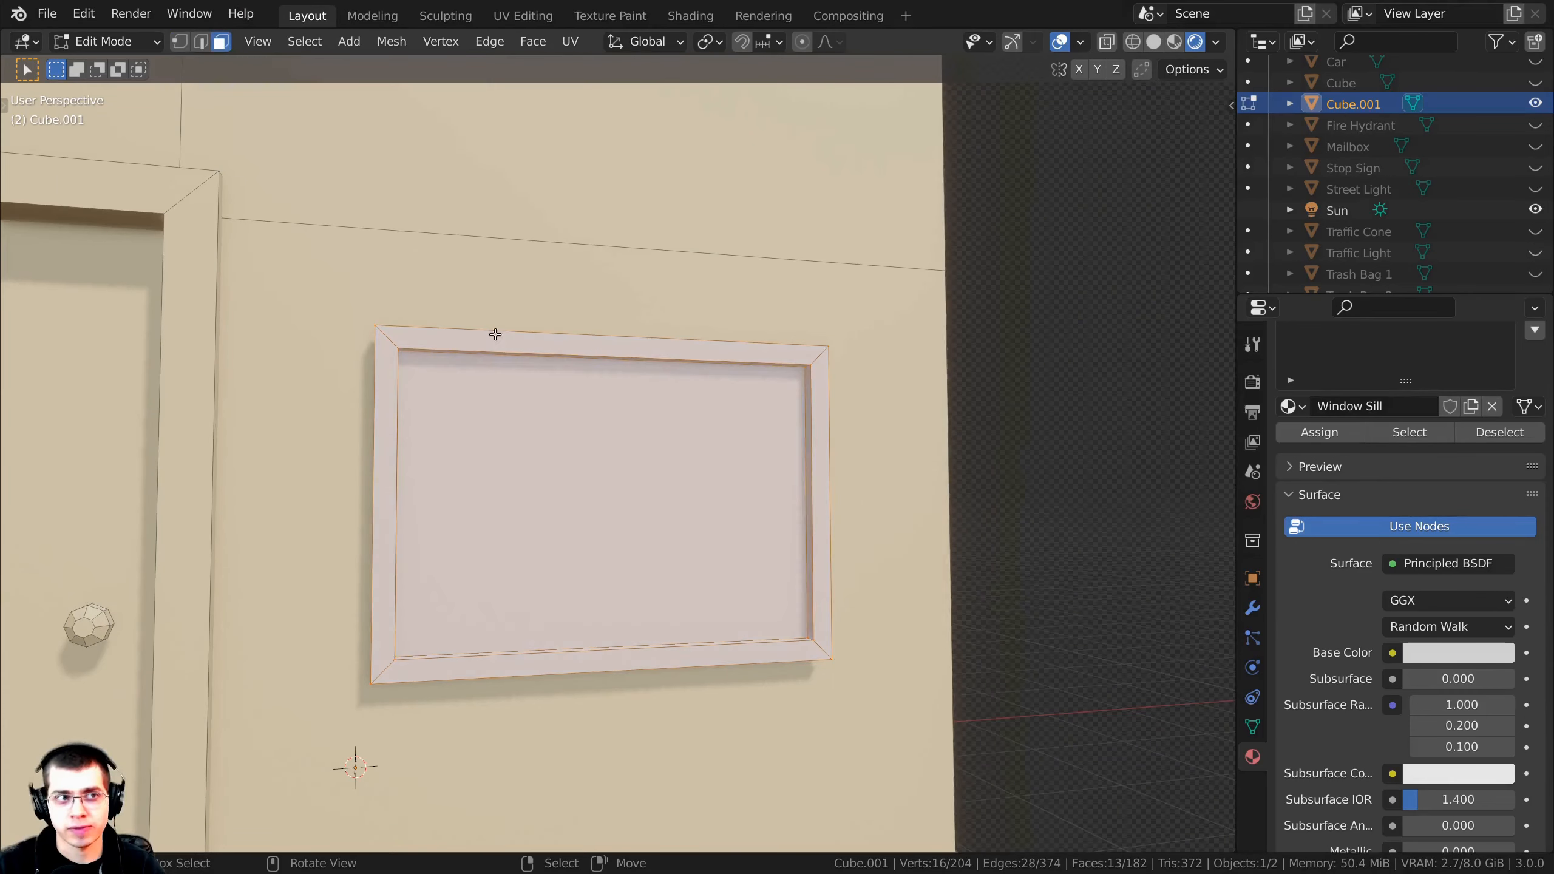
left_click(588, 405)
scroll(1441, 557, "up", 5)
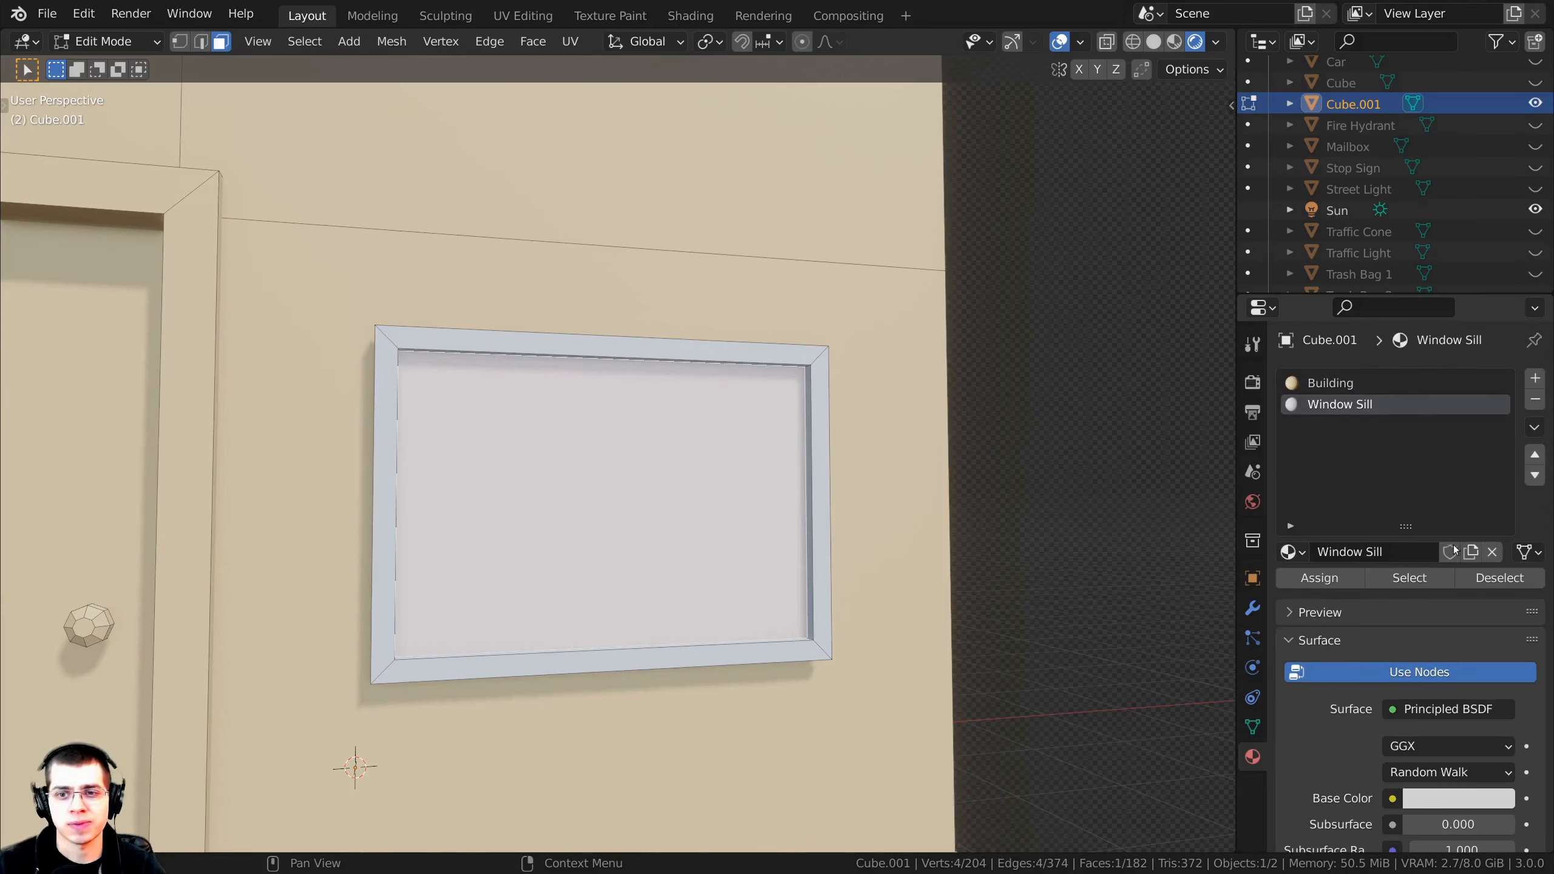
Step: Add a third material slot with a new material named Window
left_click(1532, 380)
left_click(1356, 554)
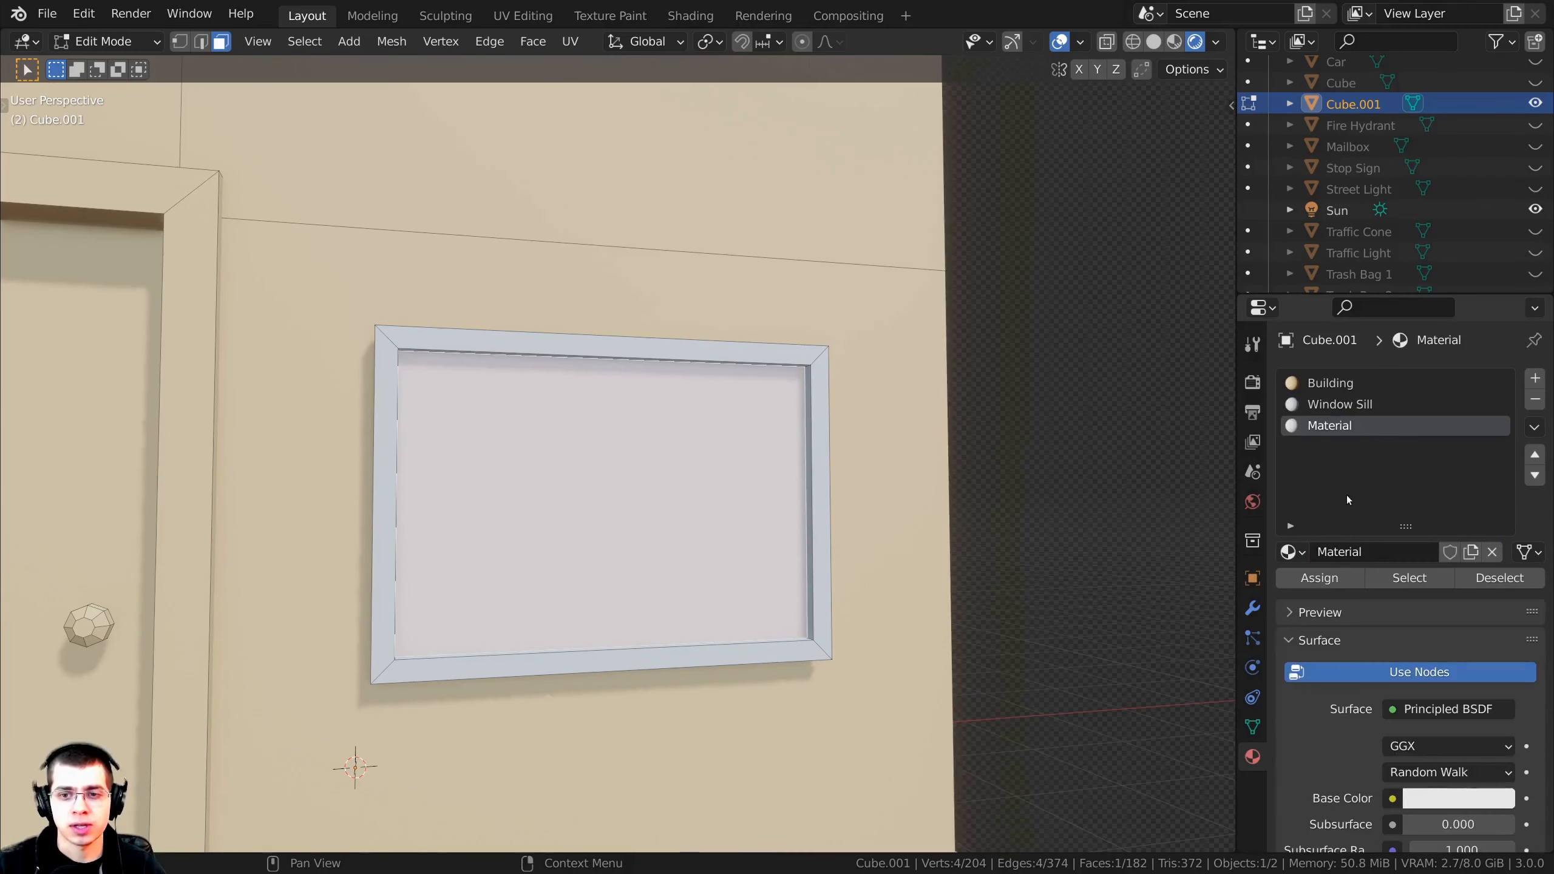
double_click(1335, 426)
type("Window")
key("Return")
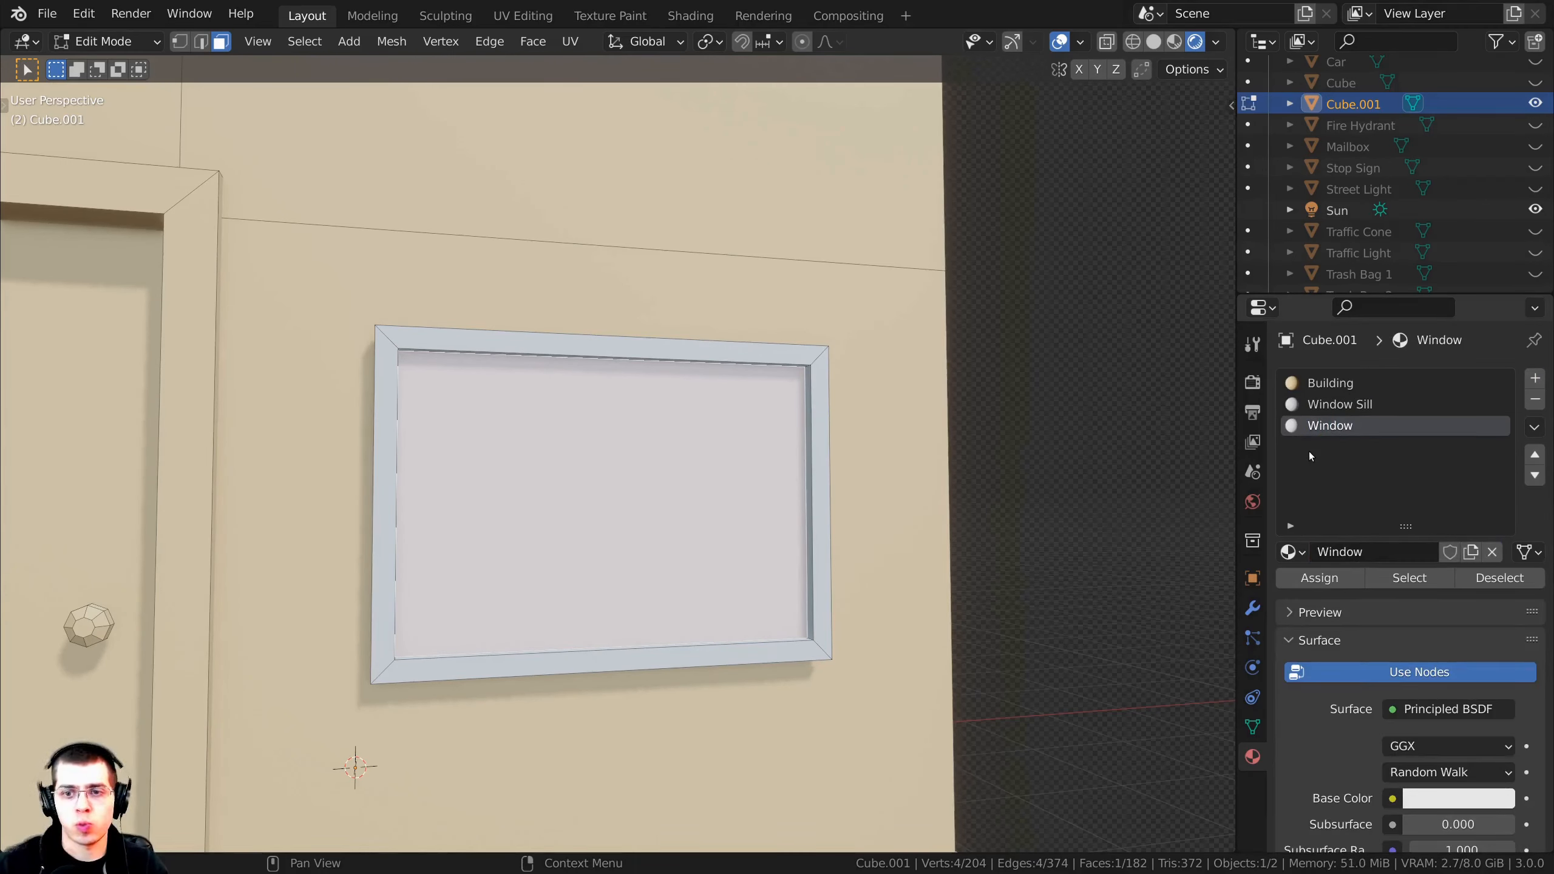
Step: Set the Window material's Transmission to 1.000 and its base color to pure white
scroll(1394, 437, "down", 8)
scroll(1420, 456, "down", 8)
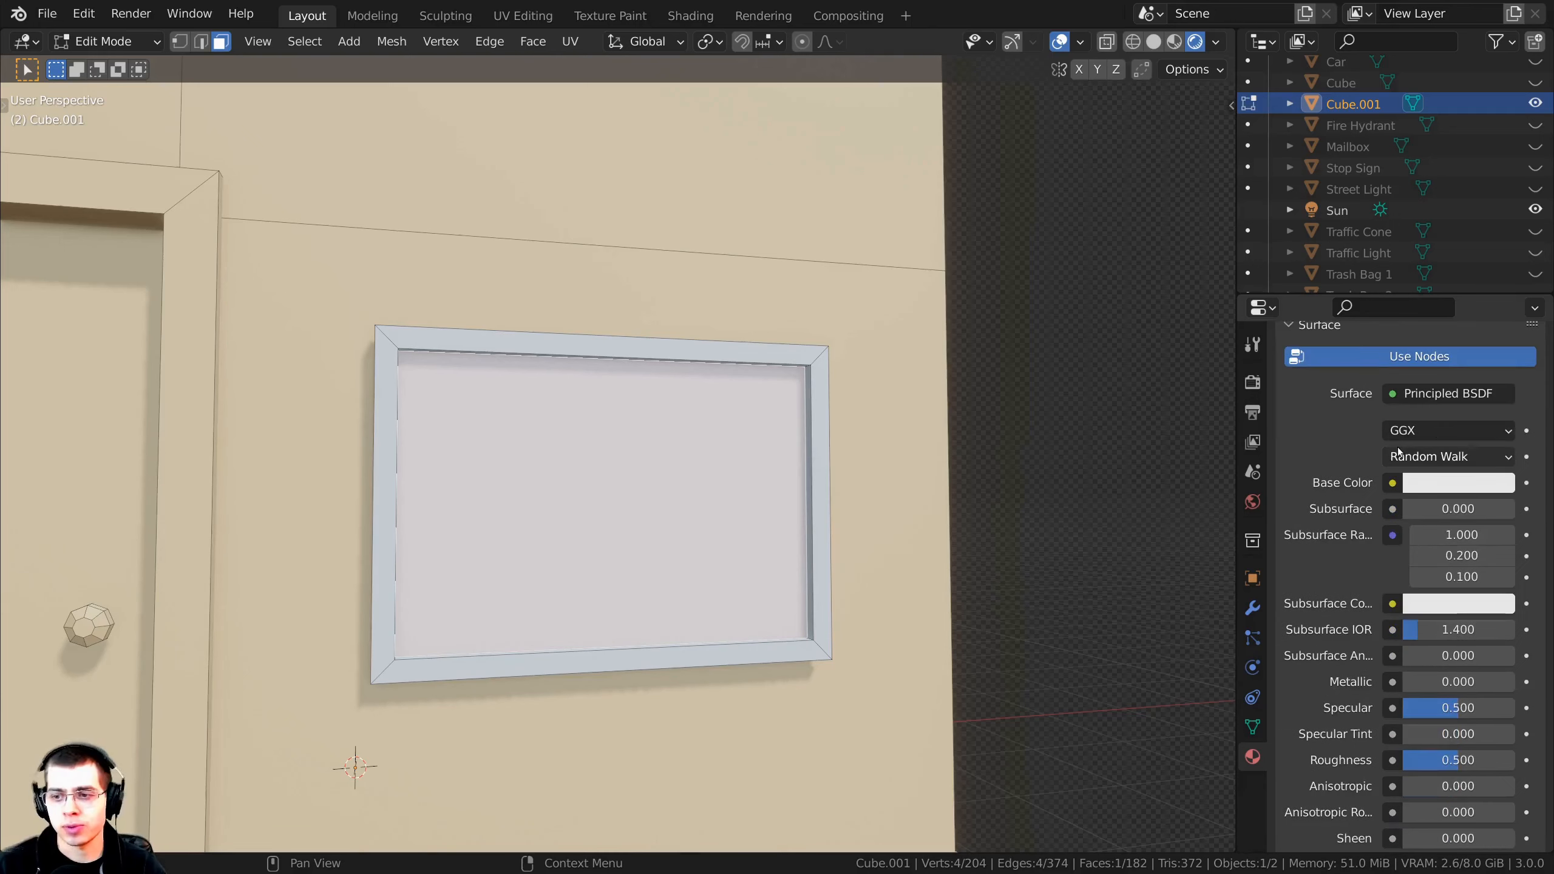
scroll(1406, 499, "down", 3)
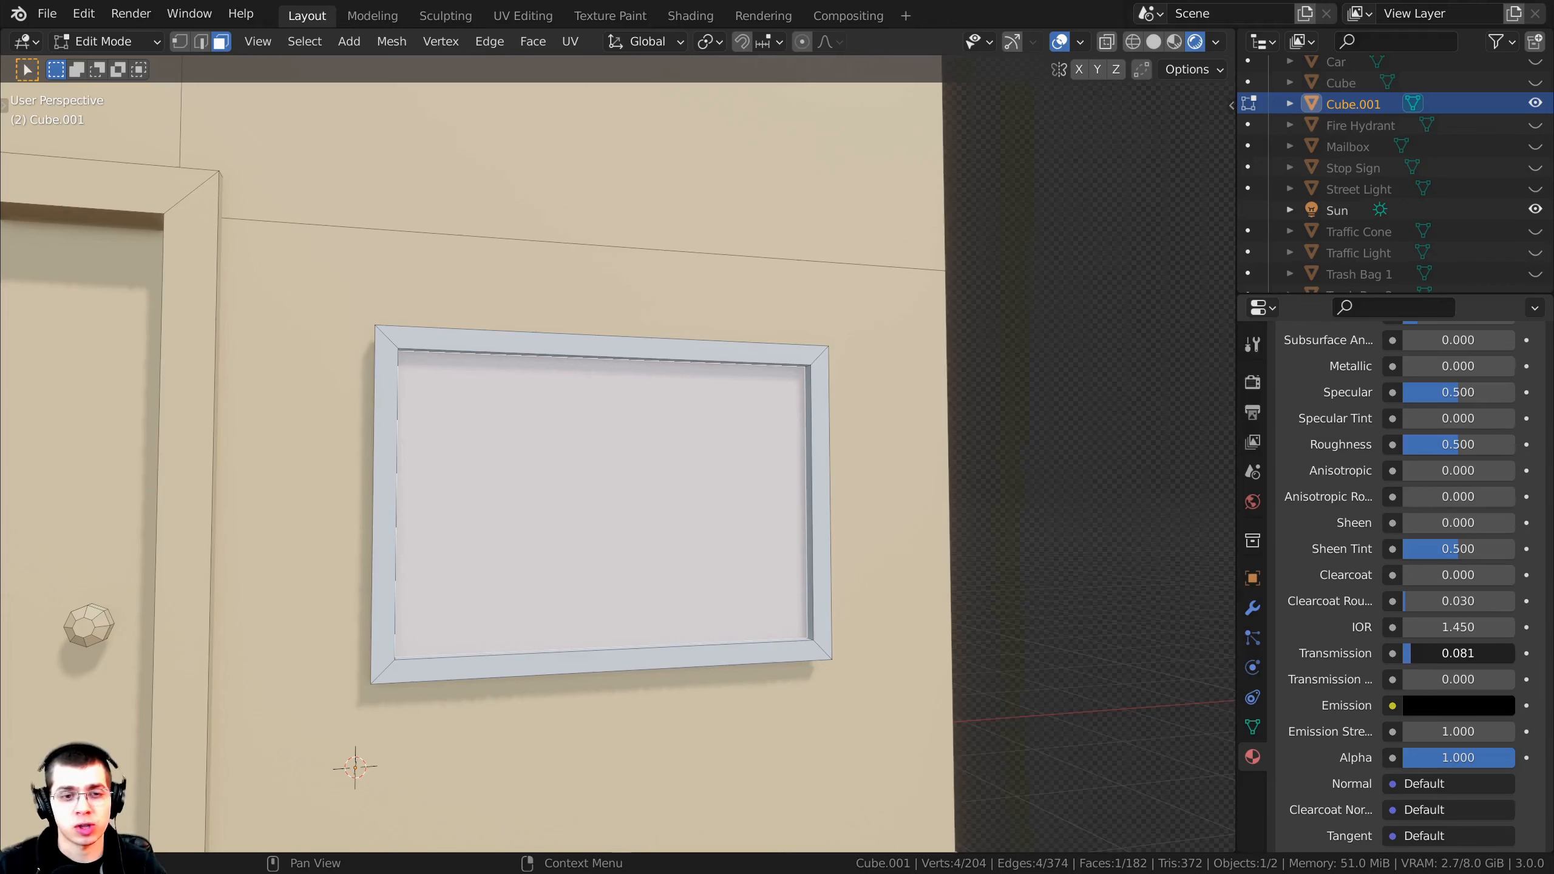
left_click_drag(1464, 660, 1464, 659)
scroll(1467, 660, "up", 14)
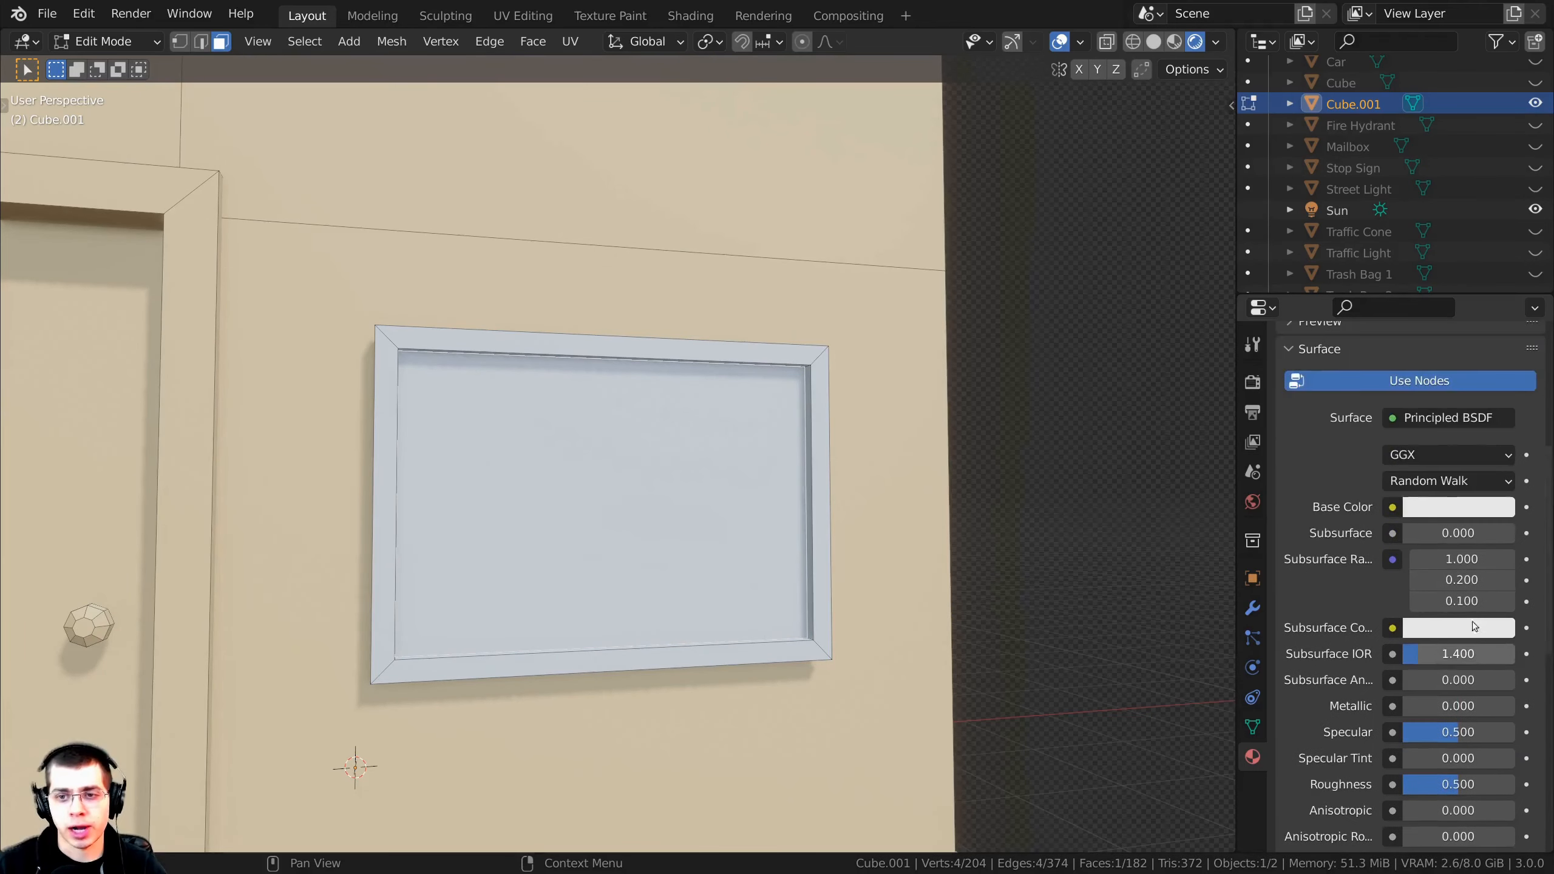
scroll(1331, 416, "up", 12)
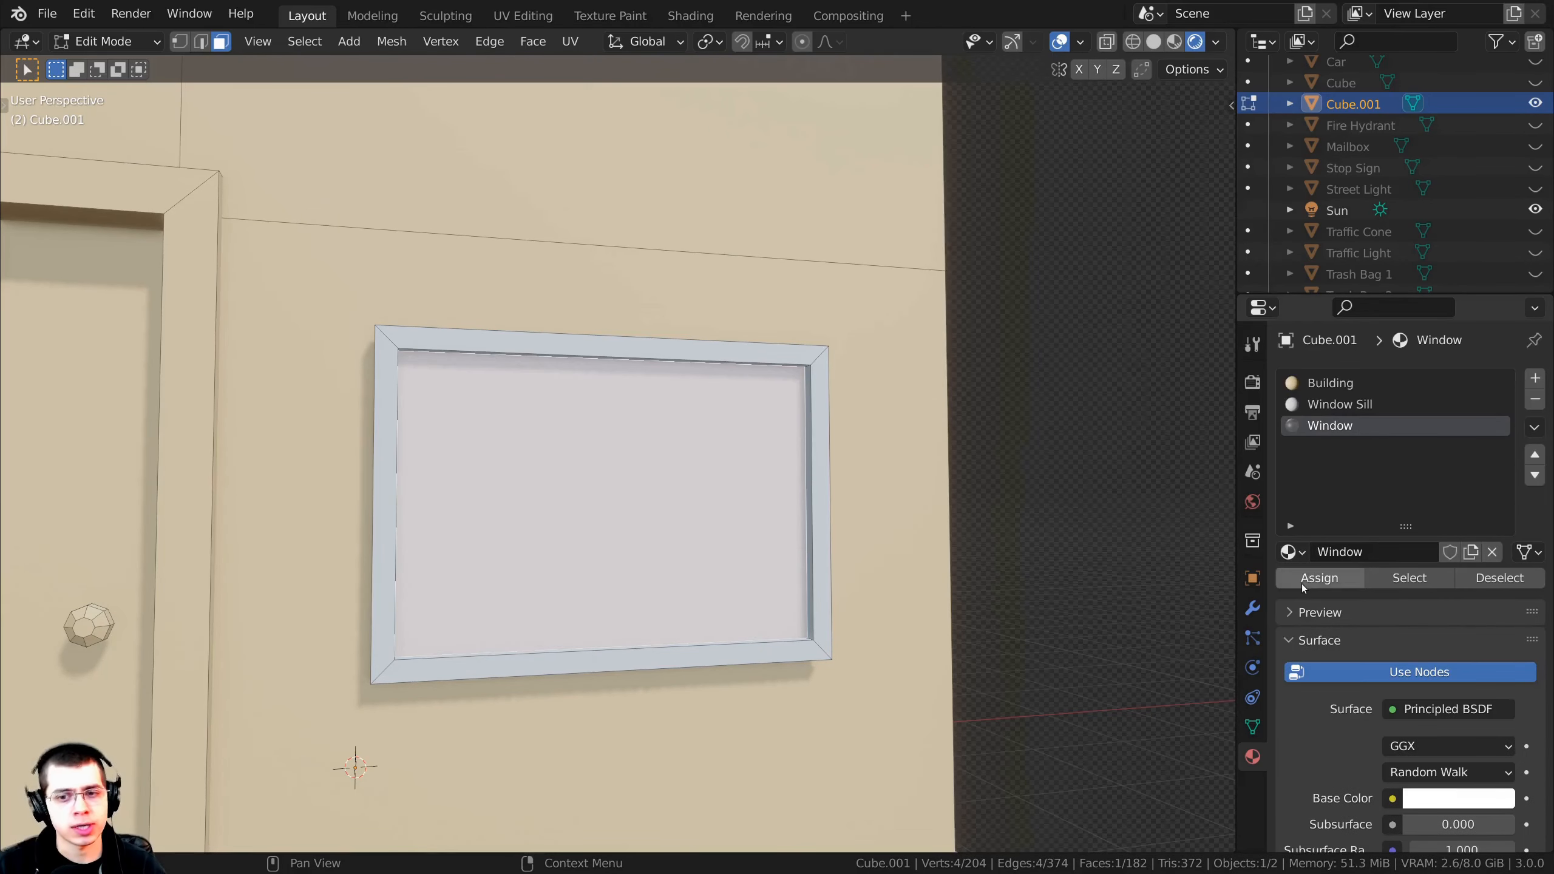
Step: Assign the Window material to the selected pane face and return to Object Mode
middle_click_drag(337, 544, 832, 465)
key("Tab")
scroll(833, 465, "up", 1)
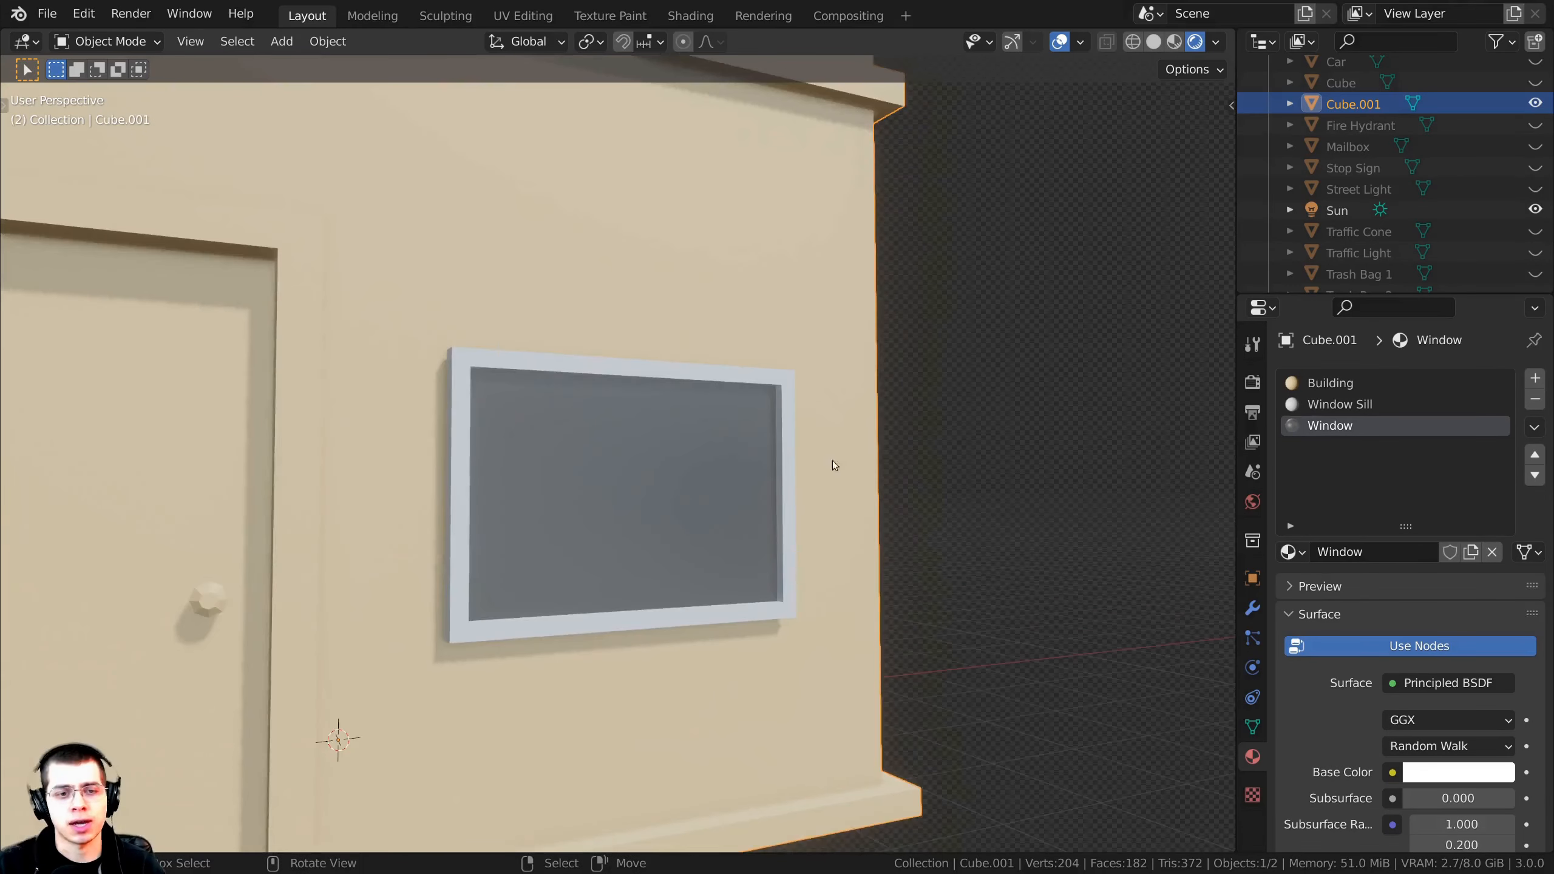
Step: Lower the Window material's roughness to about 0.183 for a more reflective glass
scroll(1369, 570, "down", 10)
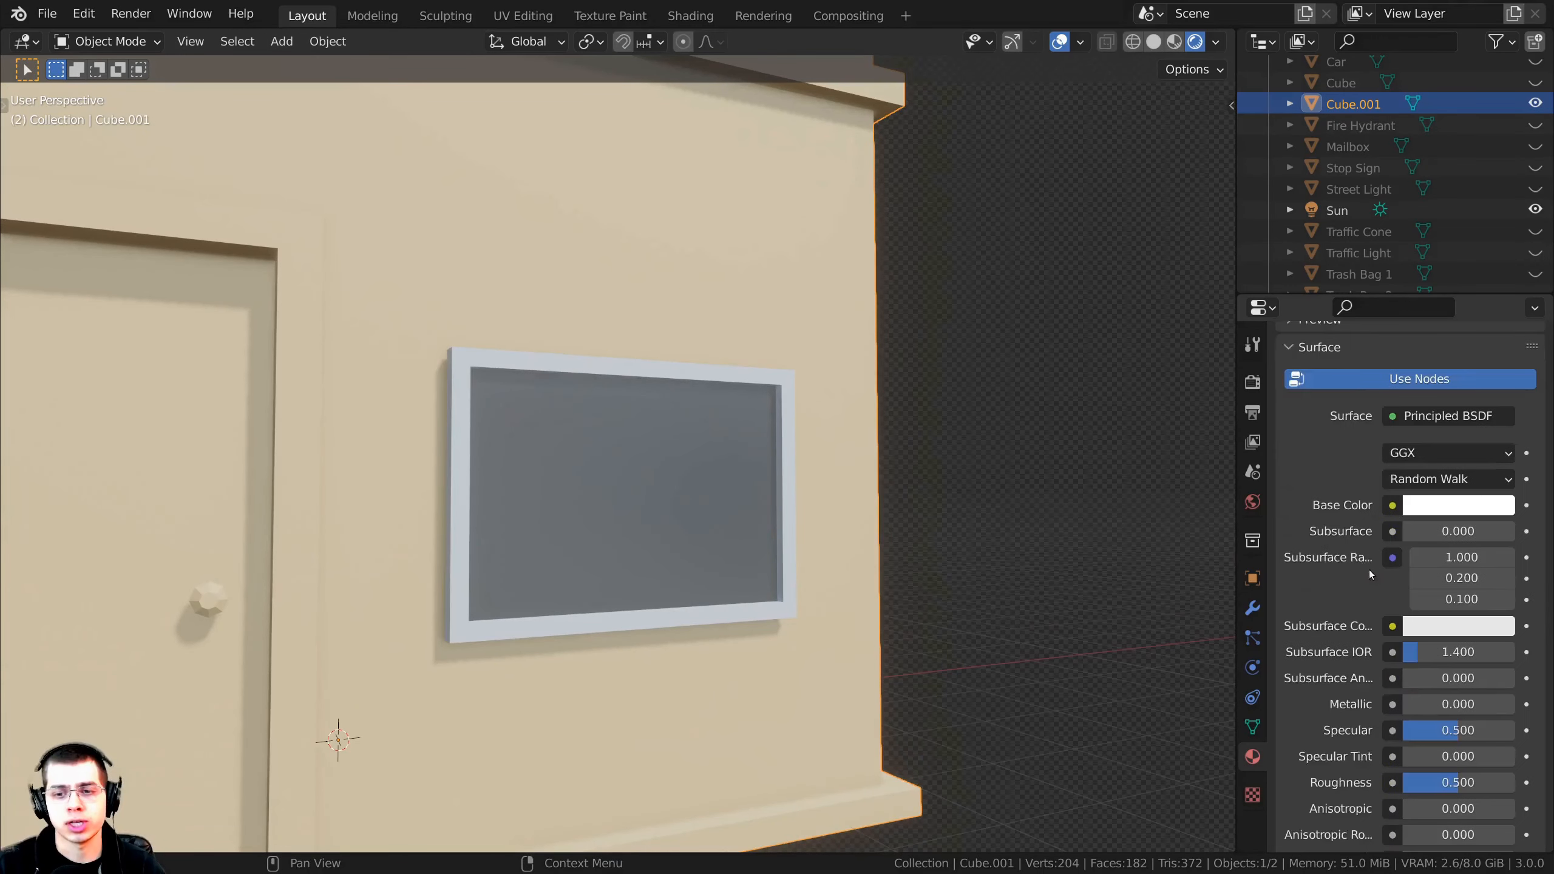
left_click_drag(1480, 636, 1389, 637)
middle_click_drag(698, 551, 709, 455)
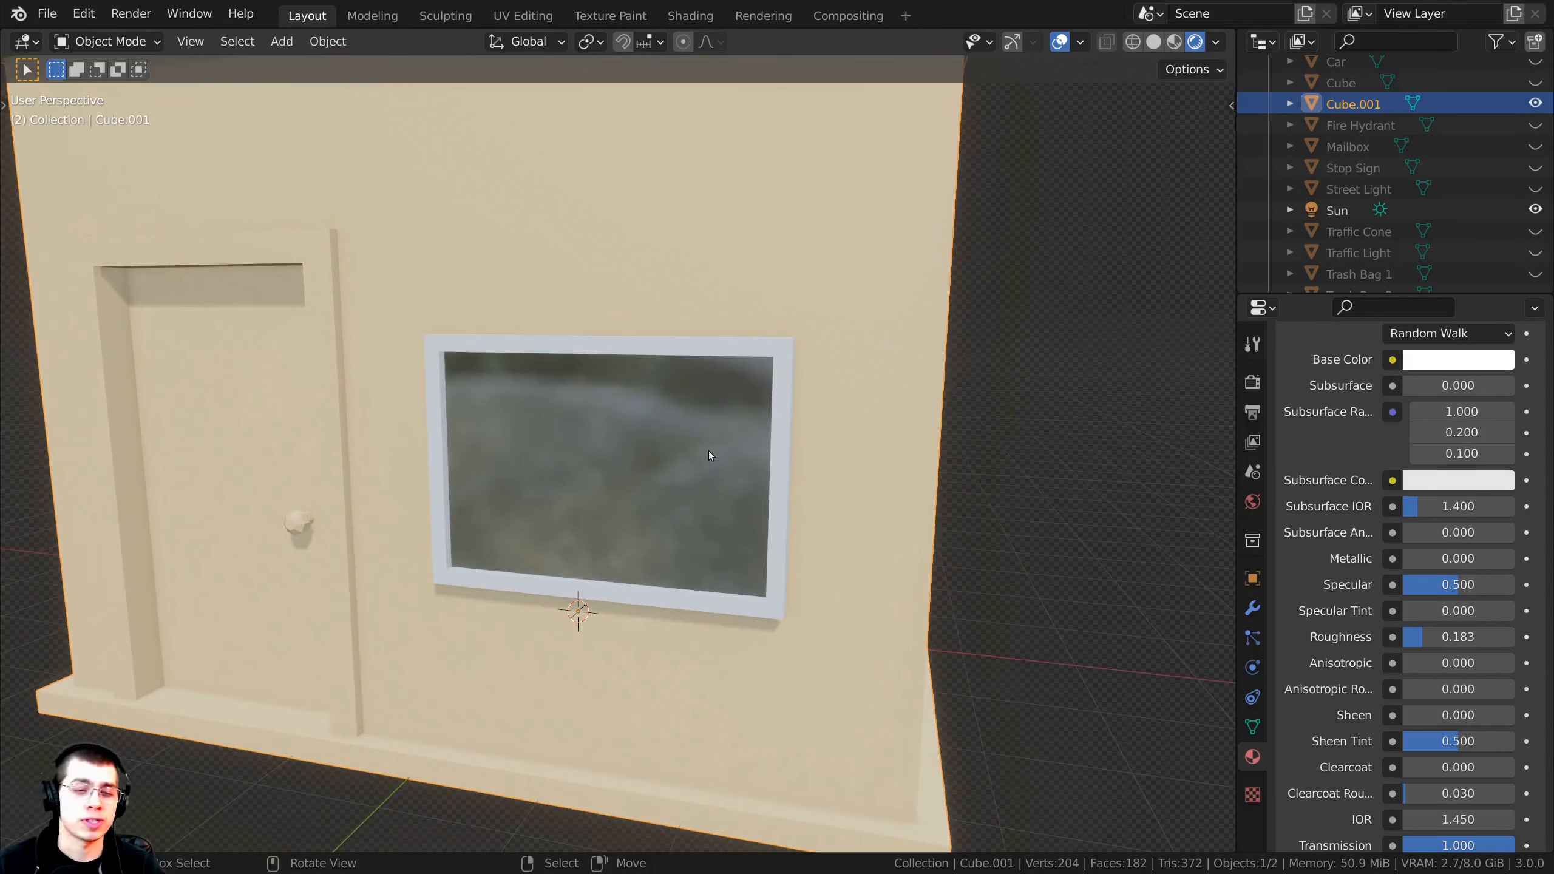
Step: Examine the window glass's reflections up close, the building's interior, and the front wall from several angles
scroll(715, 452, "up", 5)
scroll(737, 429, "up", 1)
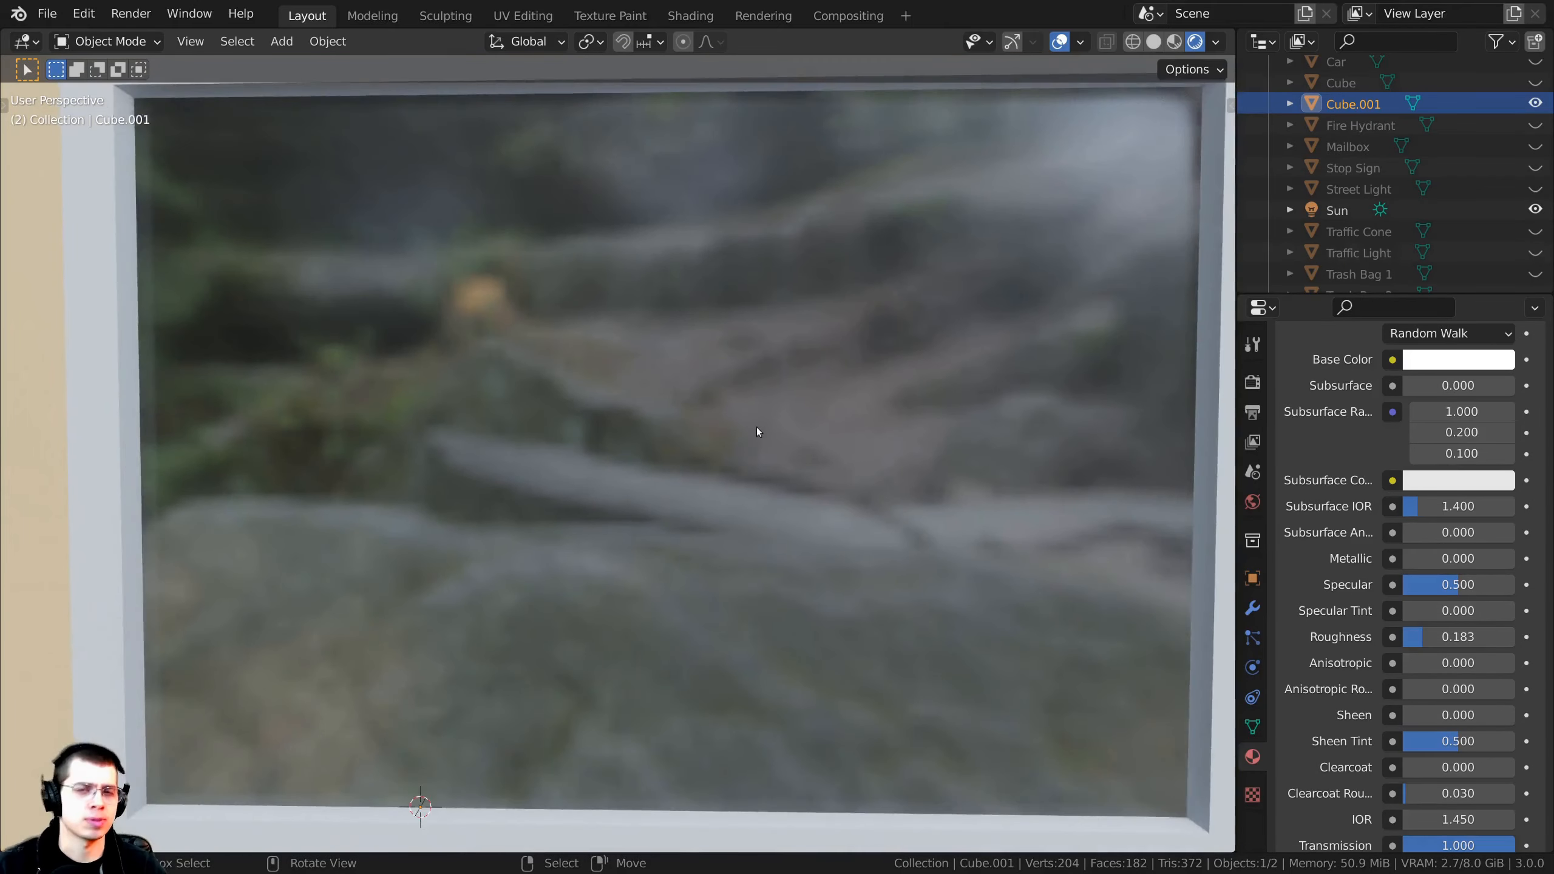
scroll(756, 431, "down", 4)
scroll(753, 439, "up", 4)
scroll(757, 438, "down", 4)
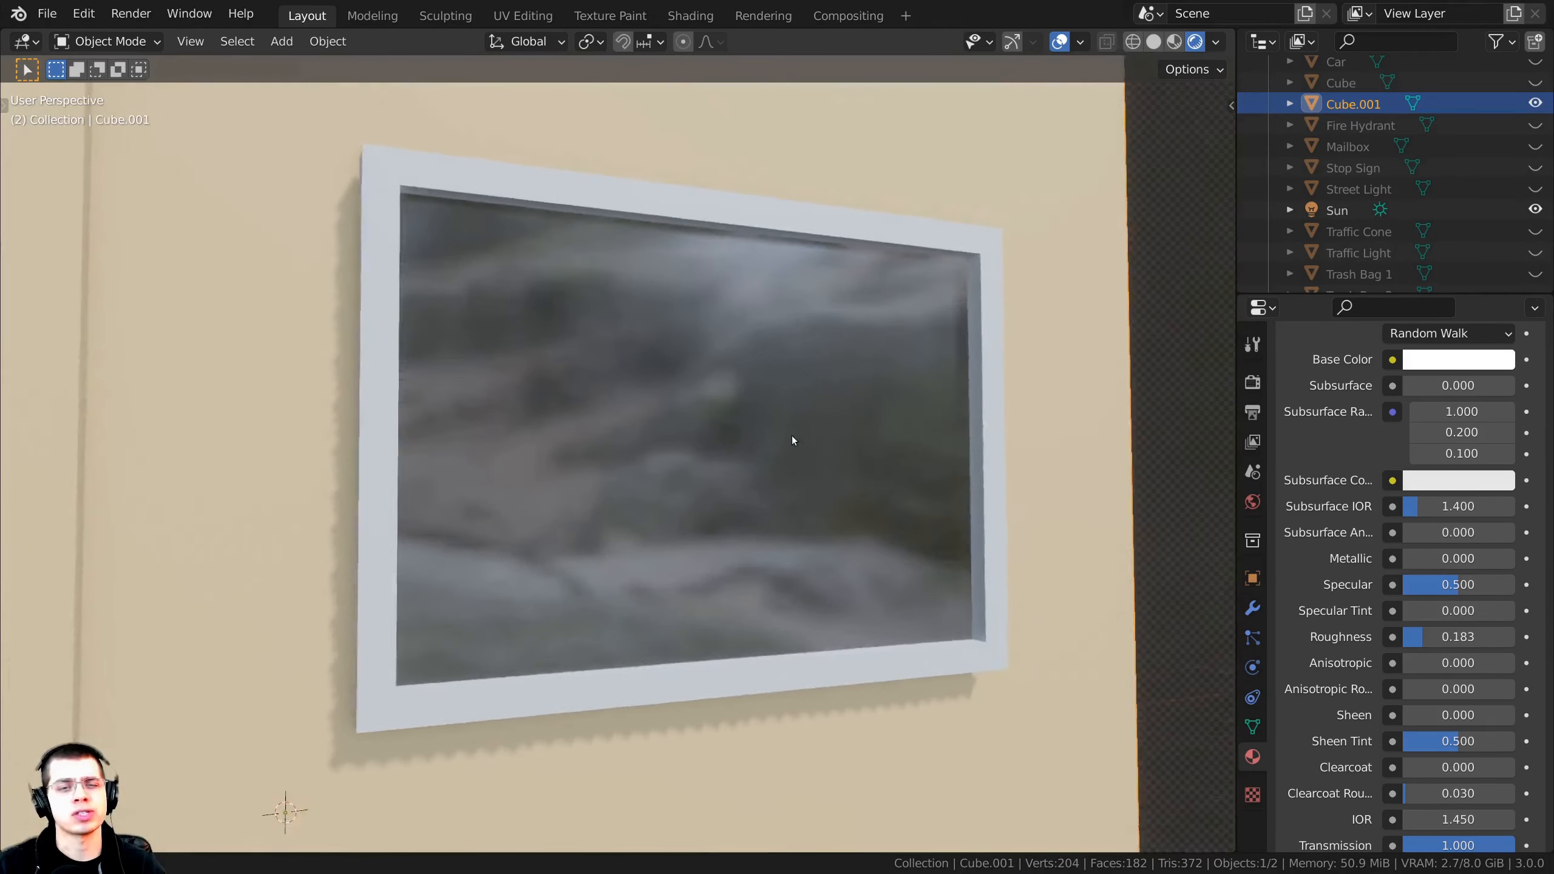
middle_click_drag(791, 435, 768, 557)
scroll(806, 442, "up", 4)
scroll(459, 349, "up", 2)
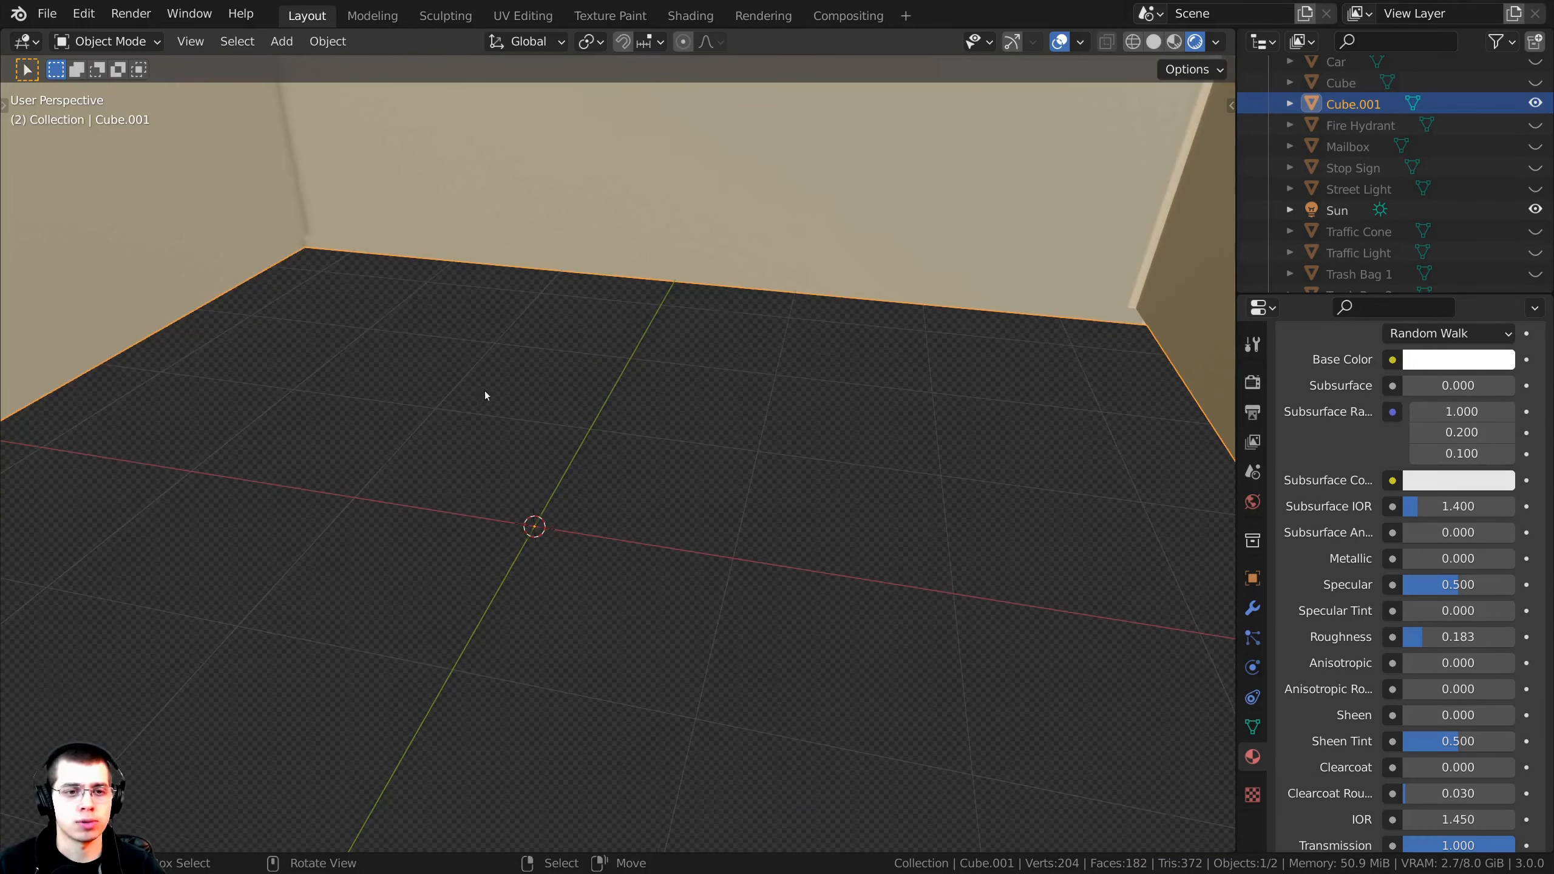
middle_click_drag(484, 392, 806, 355)
scroll(795, 398, "down", 5)
middle_click_drag(786, 409, 831, 352)
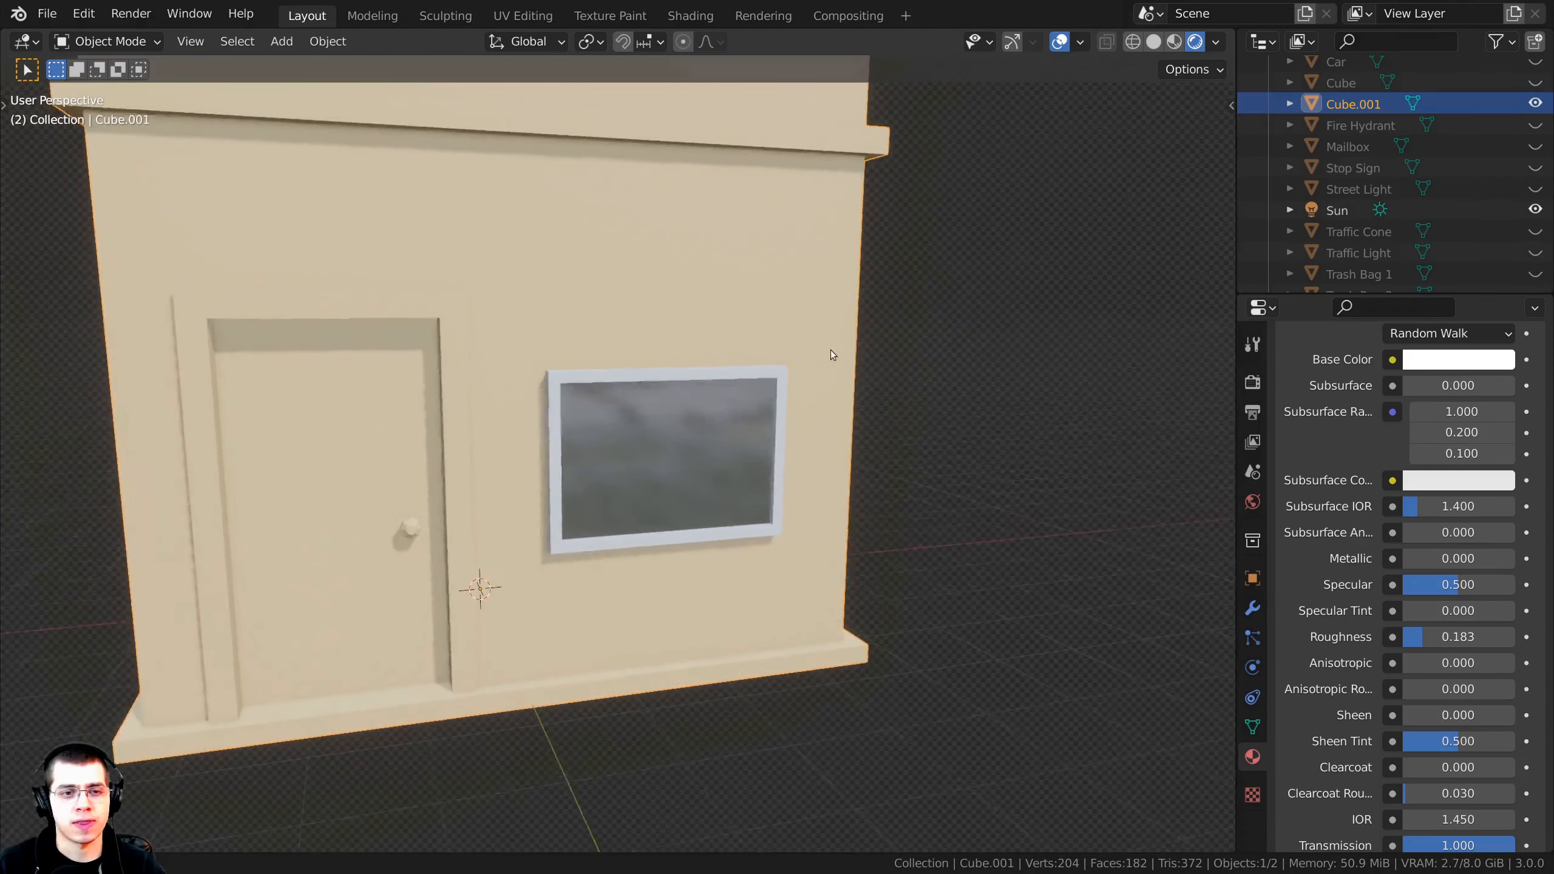
middle_click_drag(844, 466, 906, 474)
scroll(1354, 561, "up", 11)
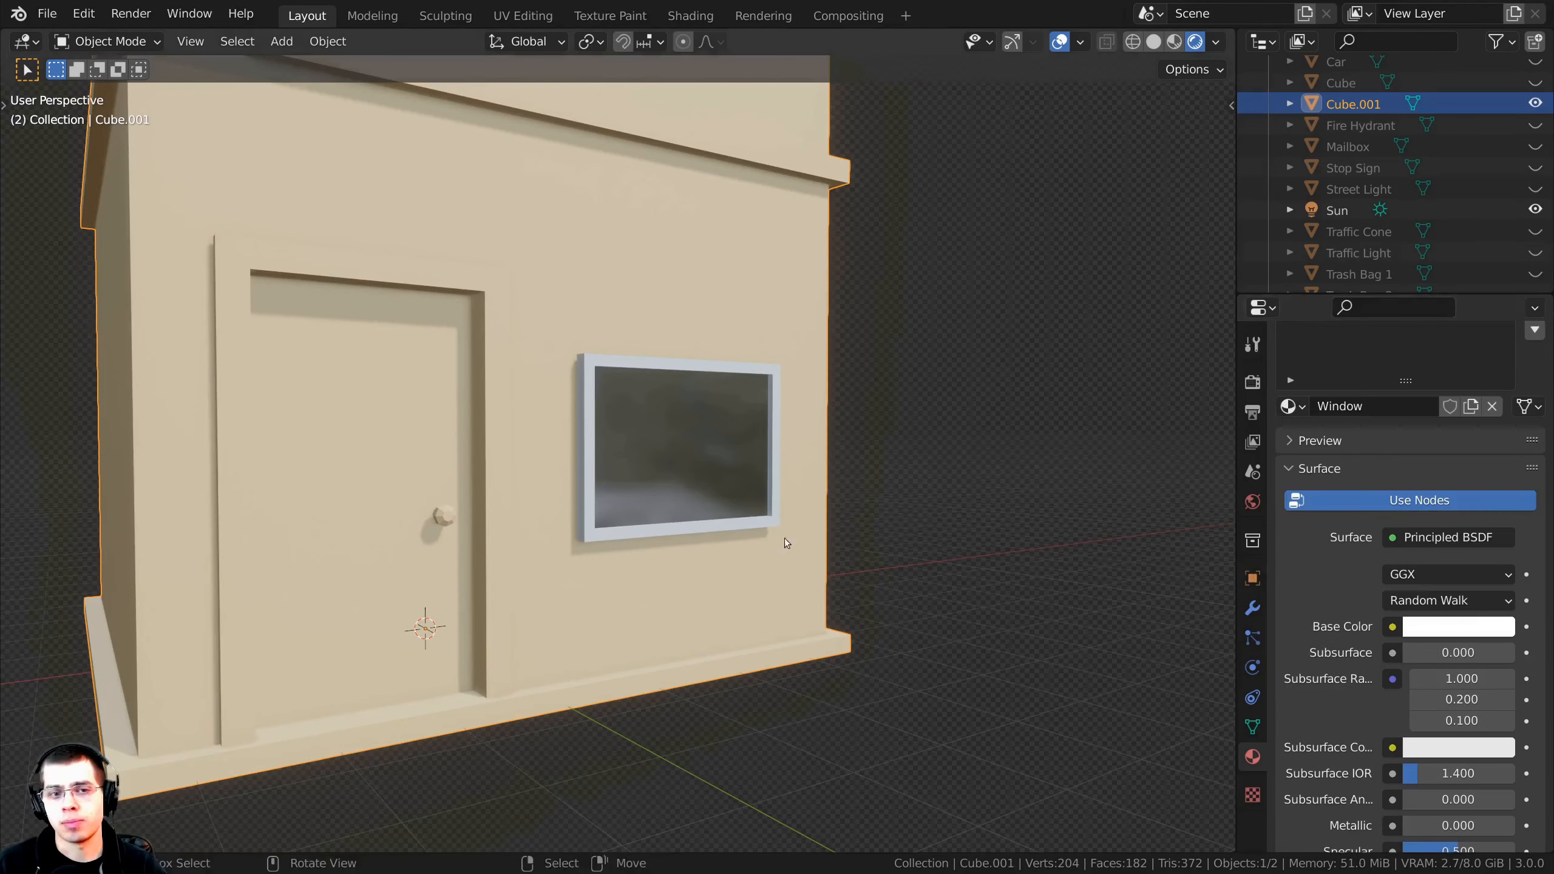
Step: Darken the Window material's base color to a neutral grey with a value of about 0.404 and check the glass from the front
middle_click_drag(783, 541, 846, 555)
scroll(1358, 637, "down", 4)
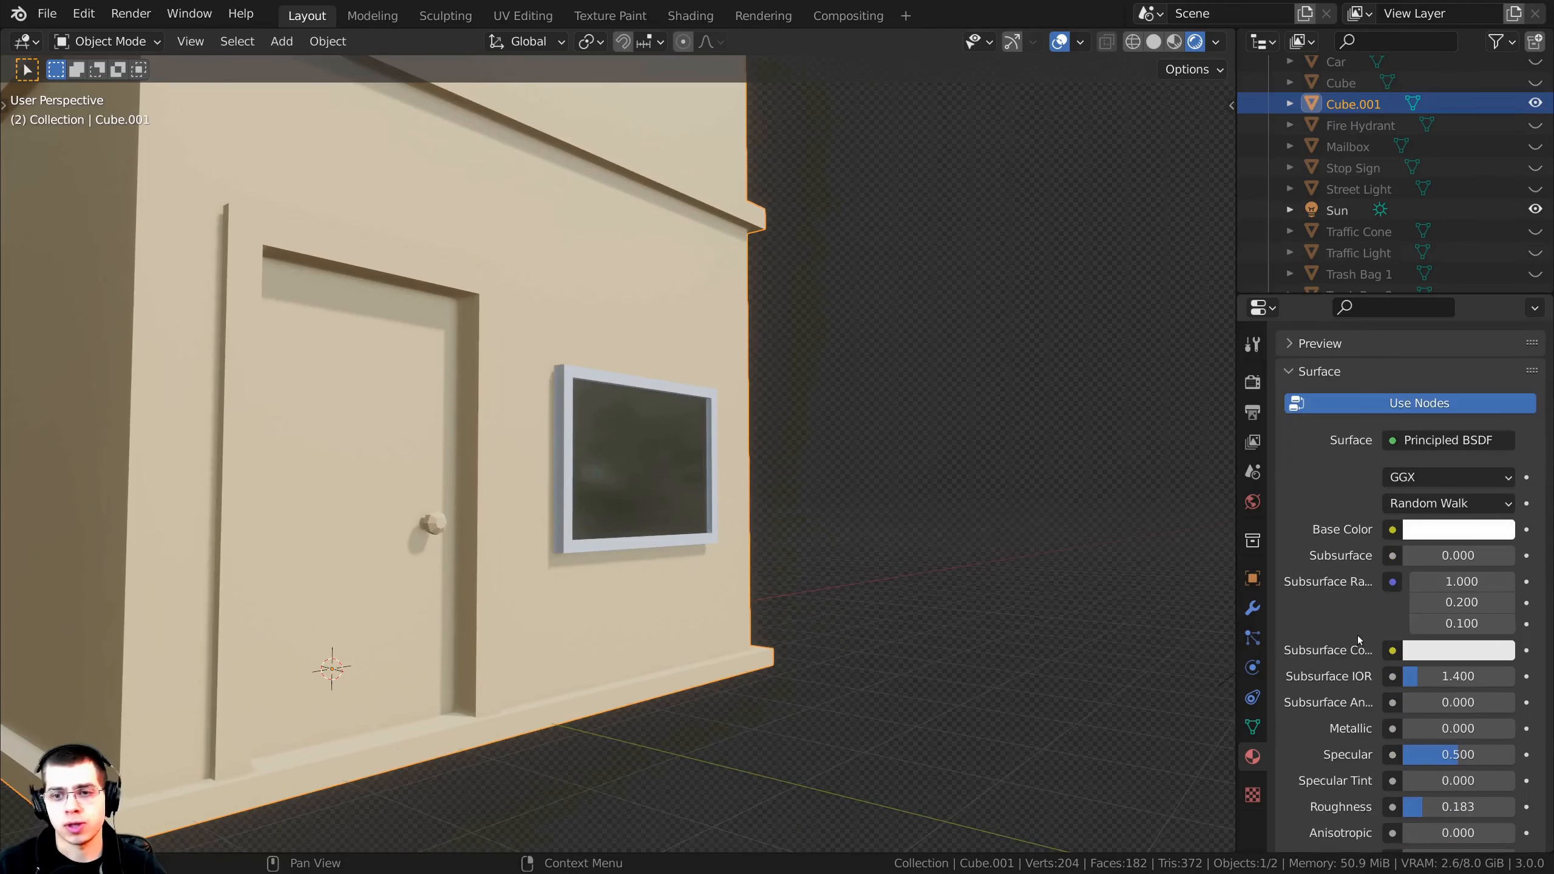
left_click(1436, 529)
left_click_drag(1497, 278, 1497, 276)
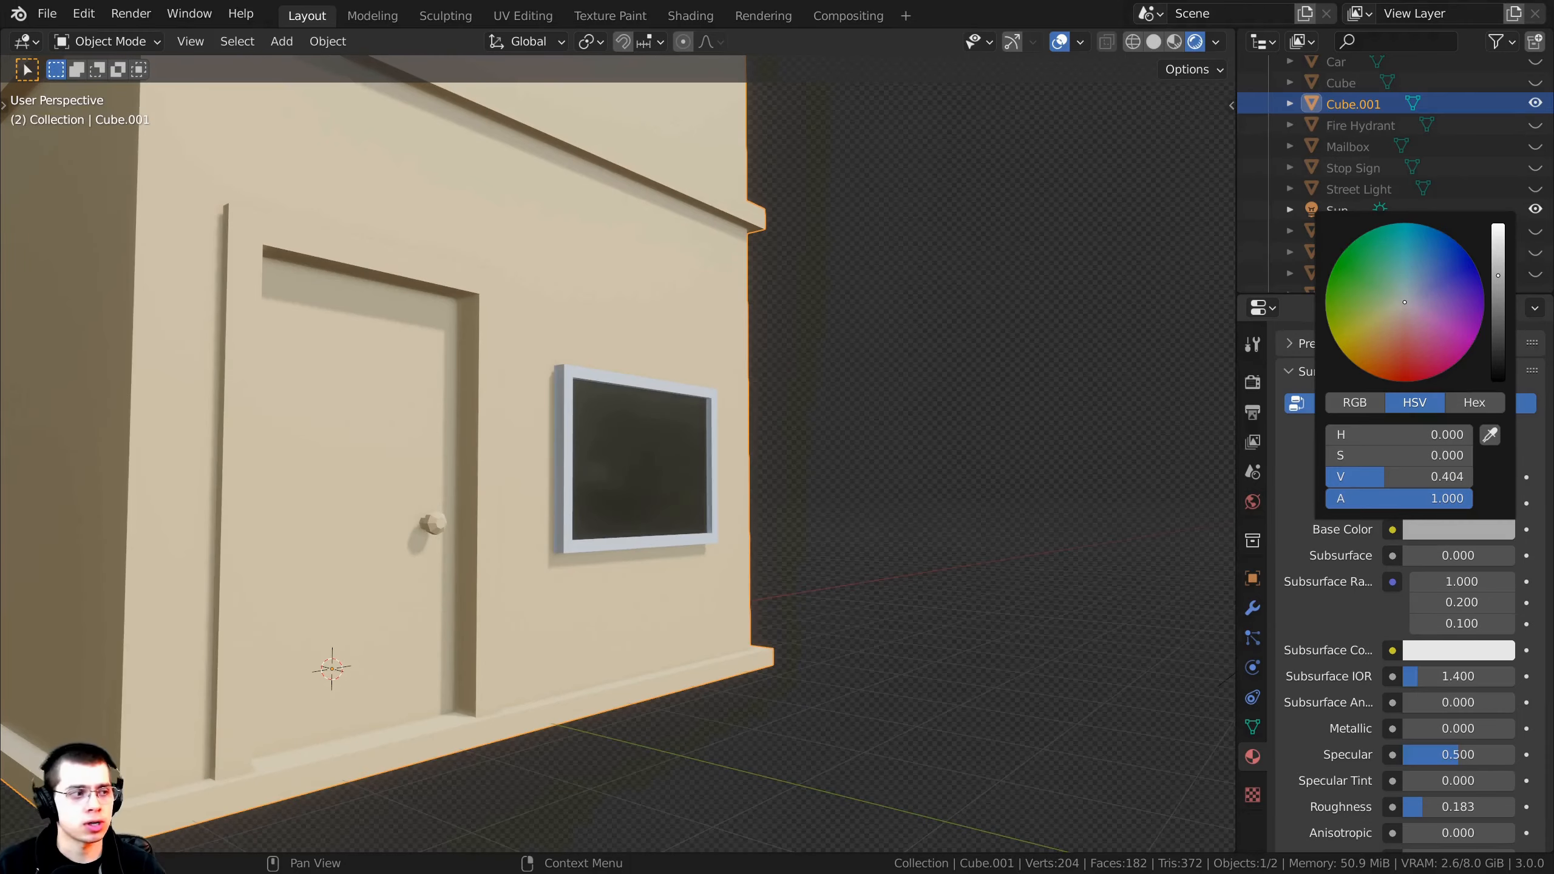
middle_click_drag(722, 422, 659, 583)
scroll(646, 403, "up", 3)
scroll(715, 416, "down", 6)
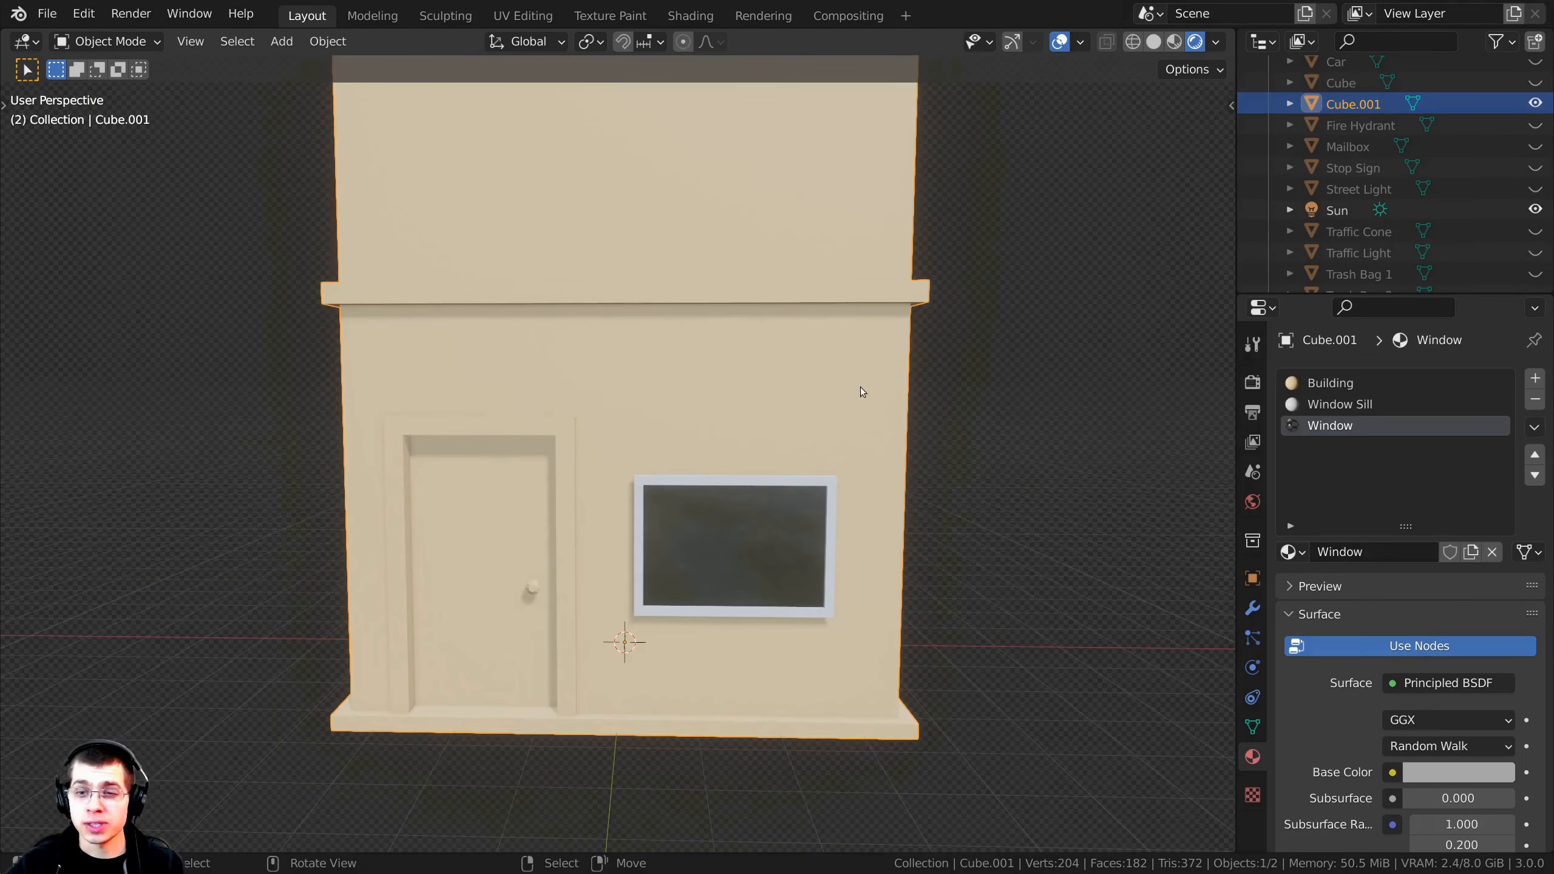
scroll(861, 391, "up", 2)
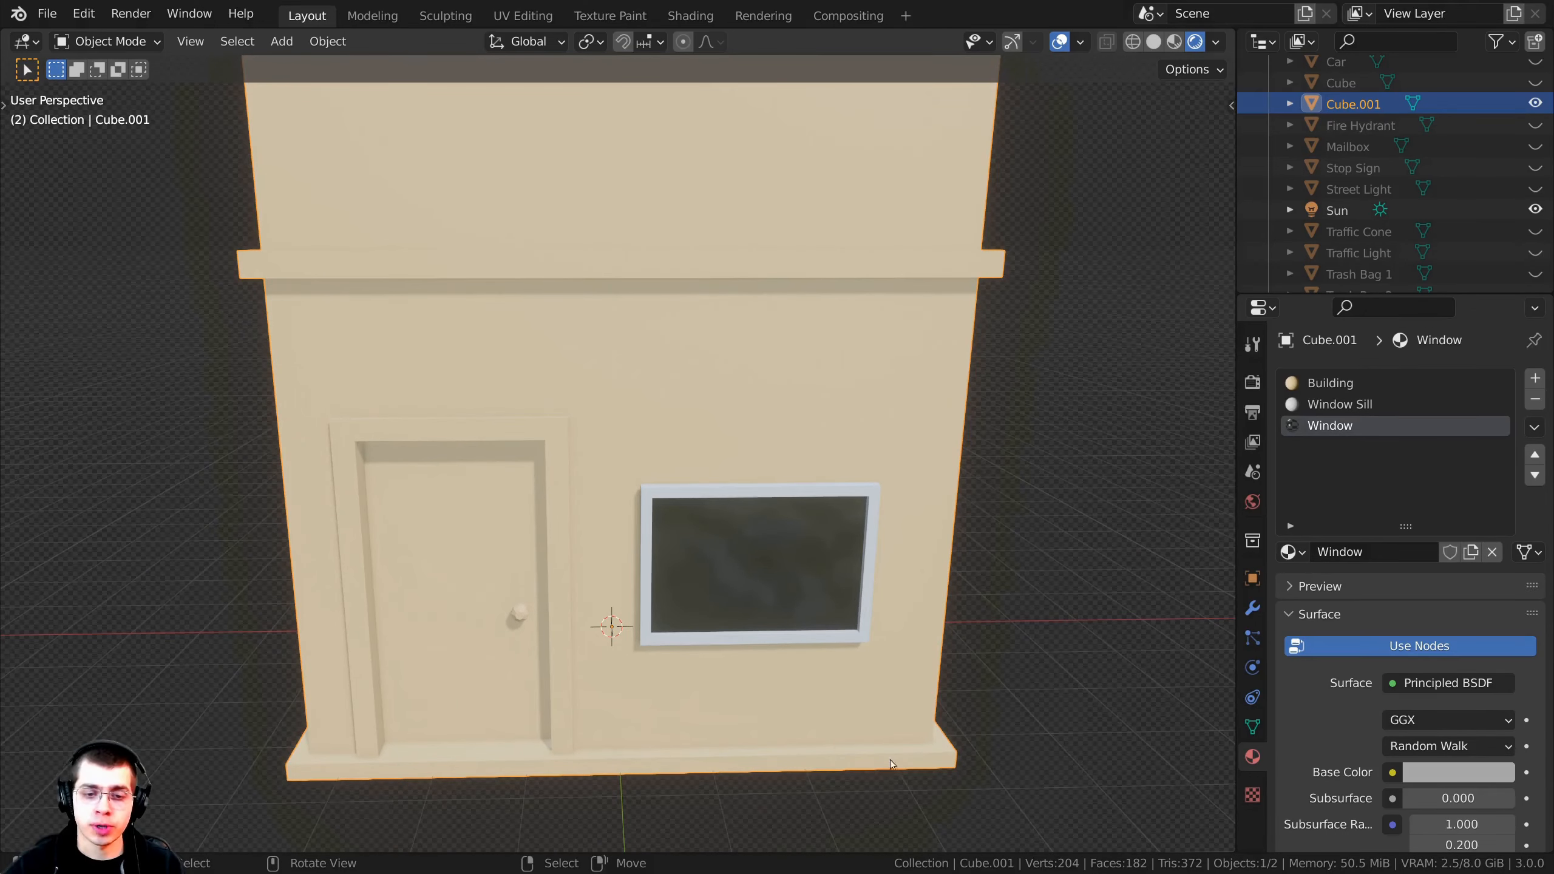
scroll(801, 740, "down", 2)
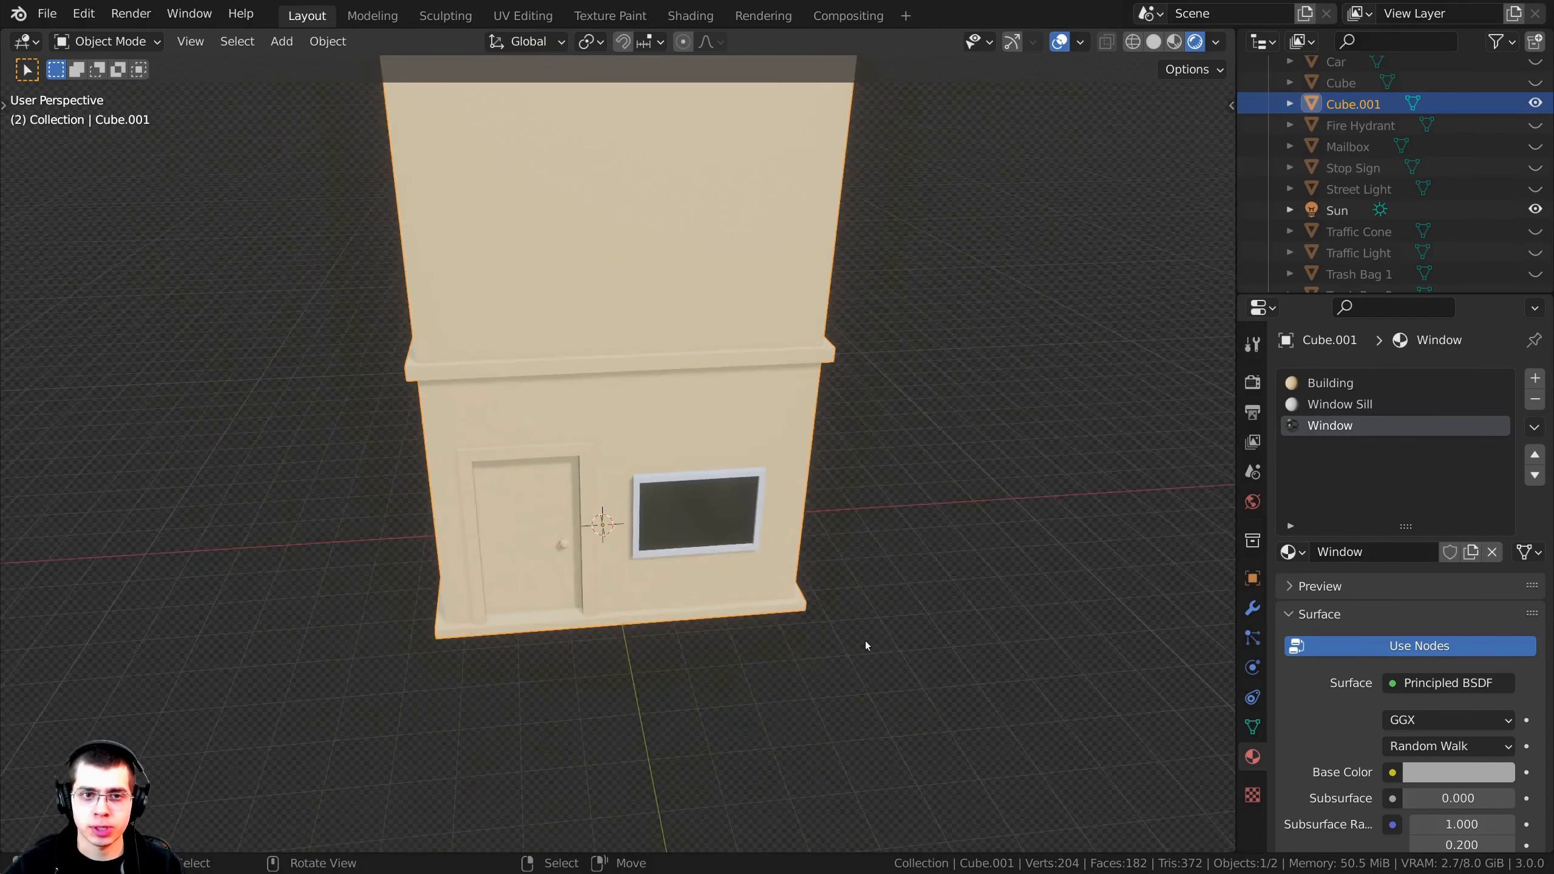
Step: Enter Edit Mode and select the outer side and top face loops of the trim around the building's base
middle_click_drag(864, 642, 802, 602)
scroll(830, 670, "up", 2)
scroll(869, 569, "up", 2)
key("Tab")
scroll(806, 615, "down", 2)
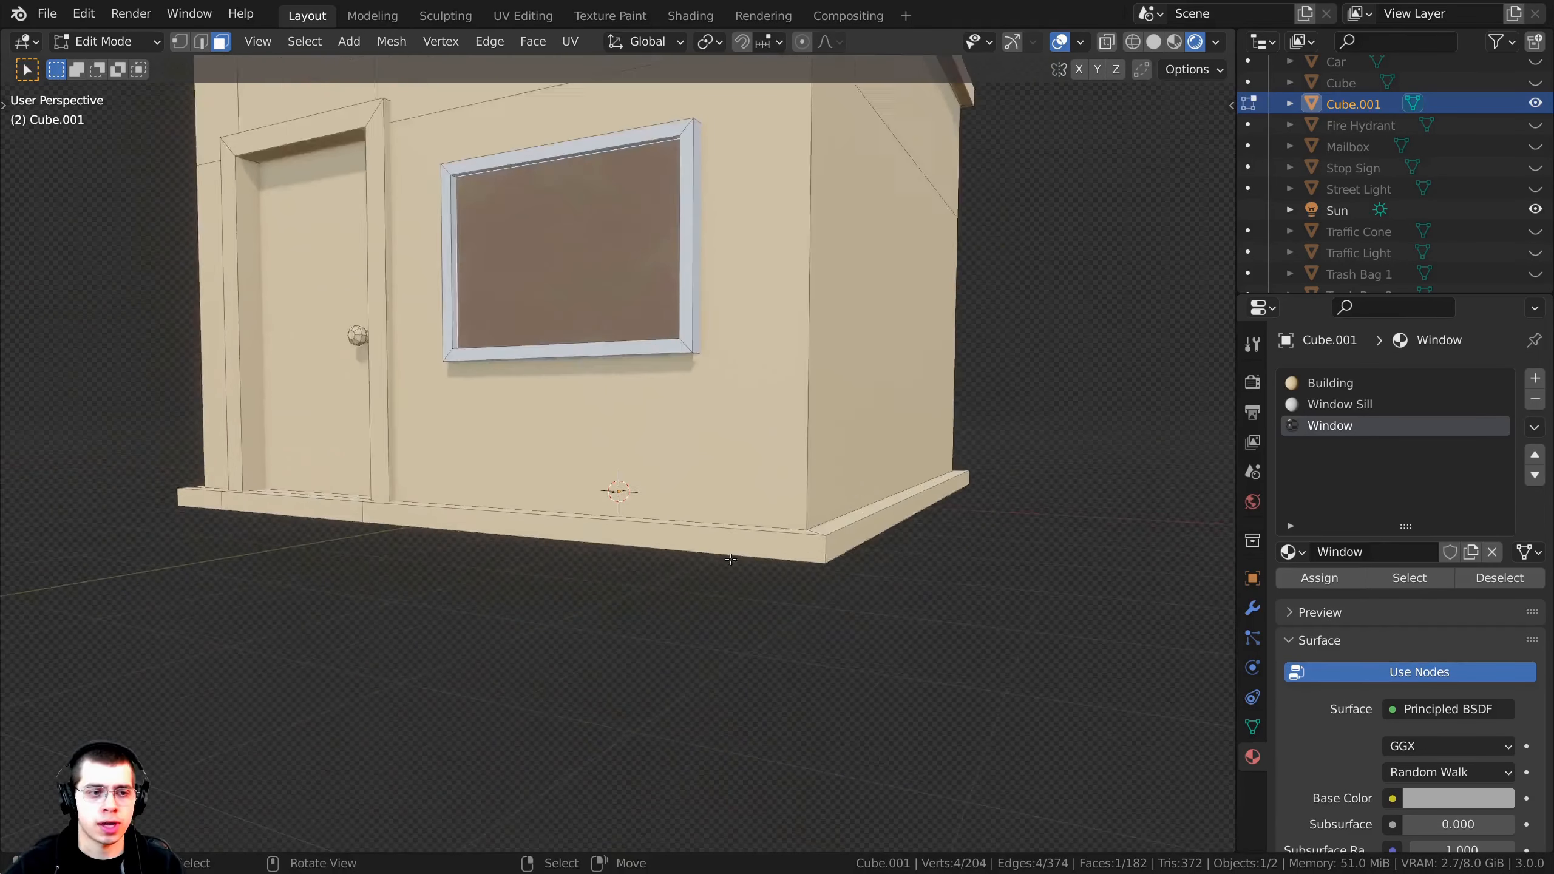
scroll(802, 603, "up", 3)
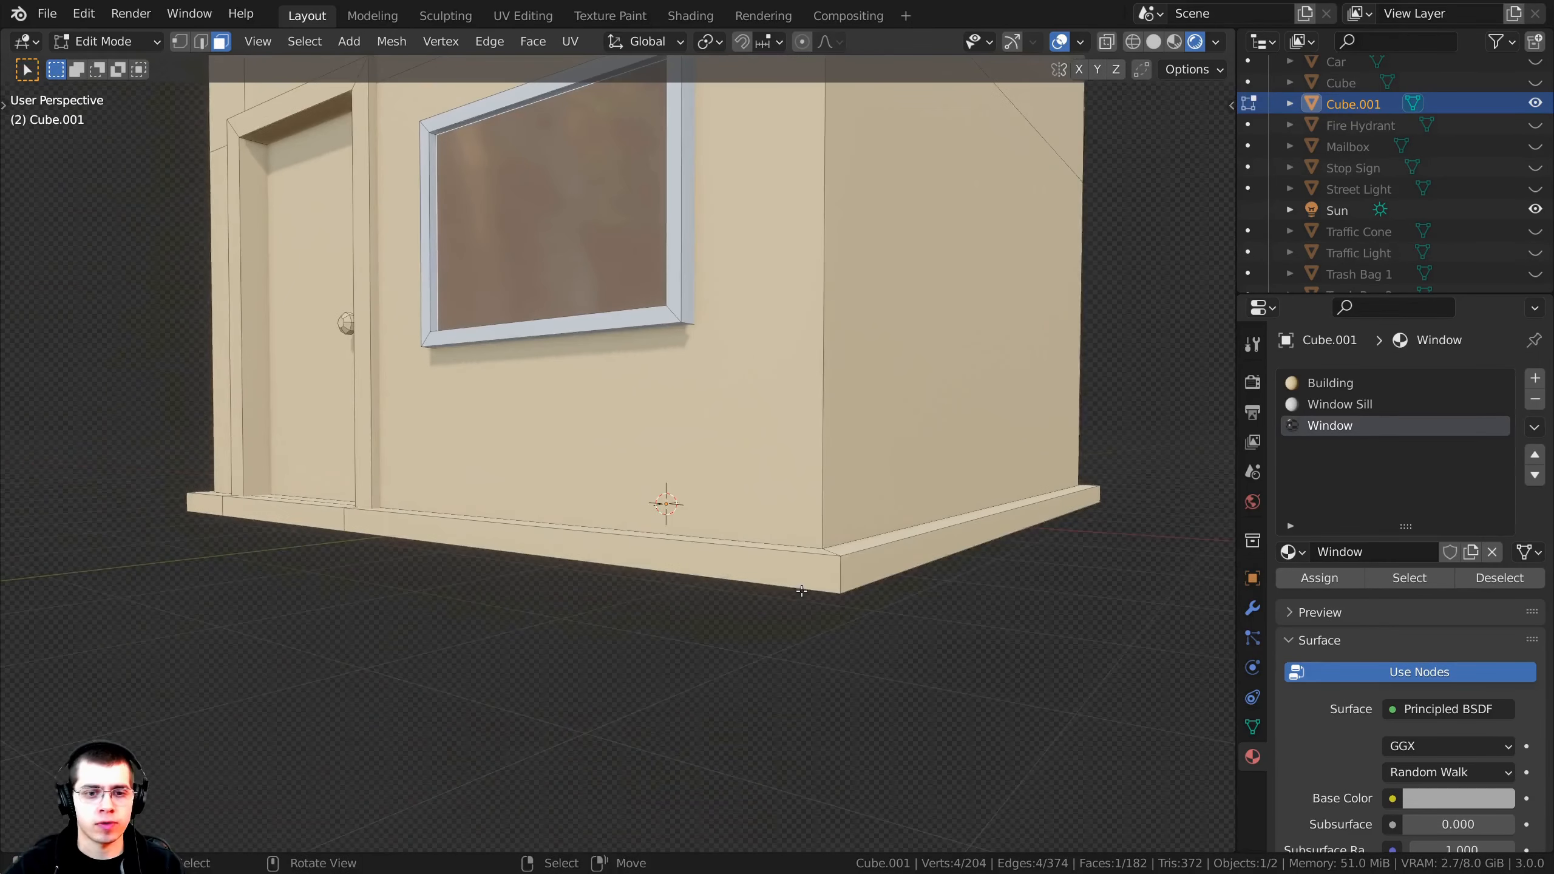
left_click(846, 567, "alt")
middle_click_drag(846, 568, 814, 666)
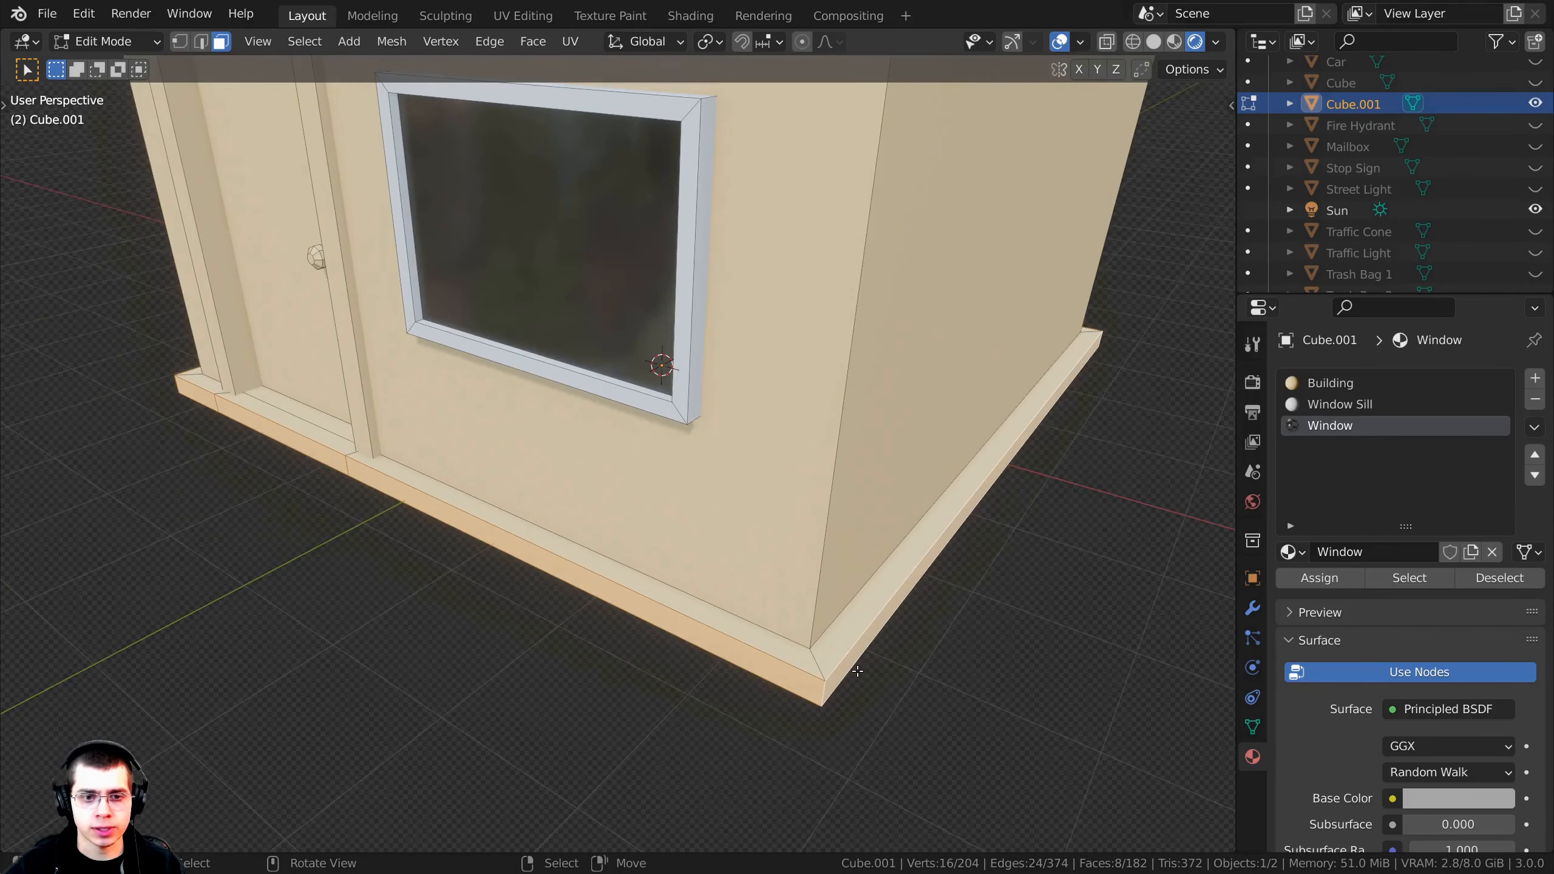
left_click(817, 662, "alt+shift")
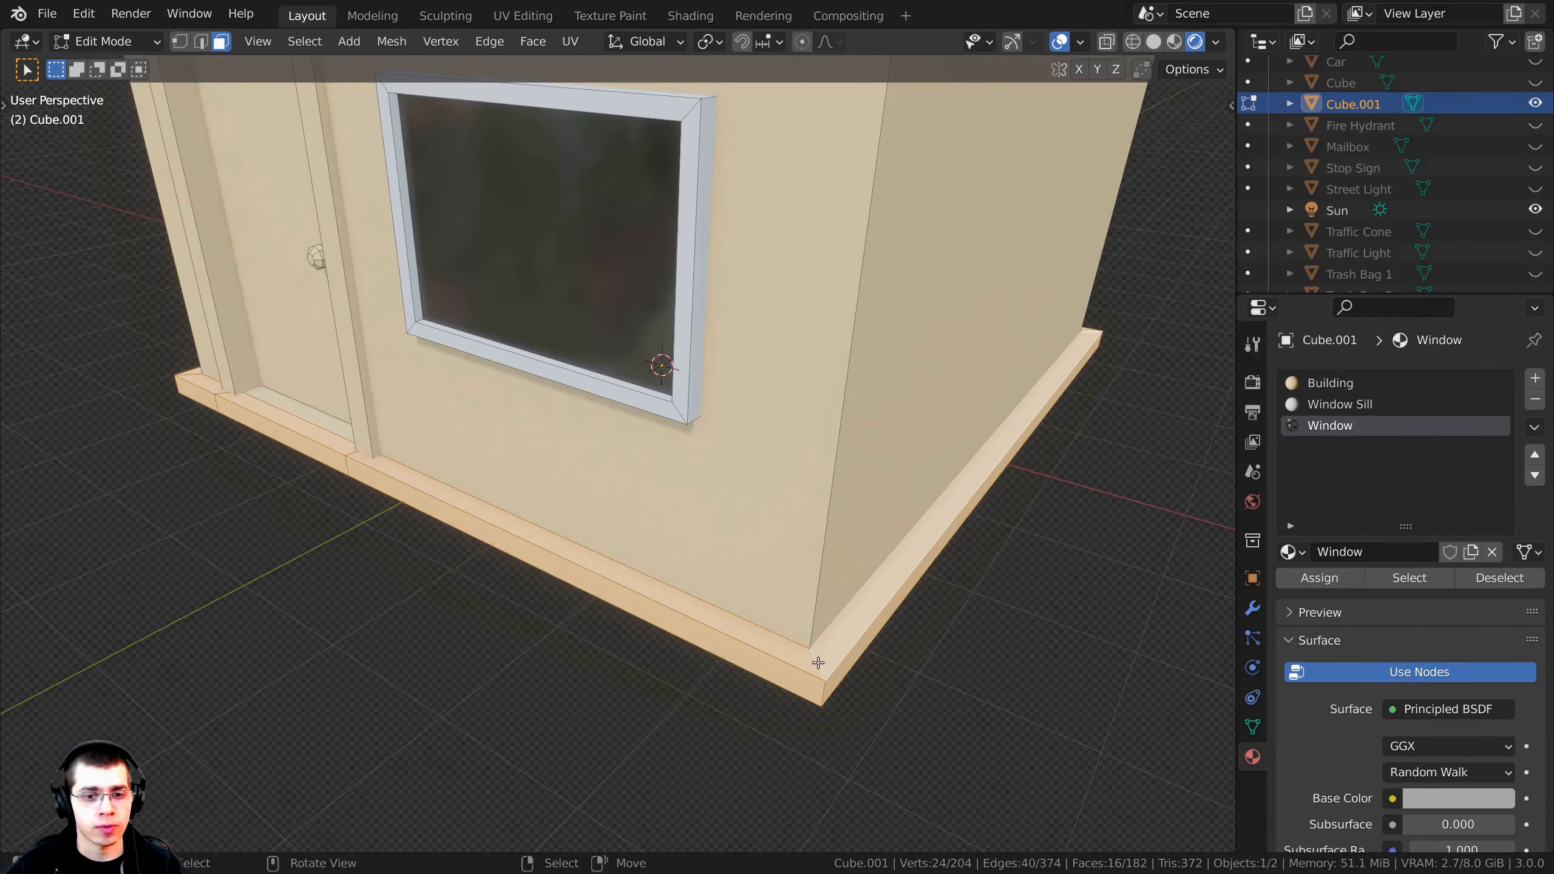
Step: Add the threshold face below the door to the base trim selection
scroll(817, 662, "down", 3)
middle_click_drag(818, 662, 704, 278)
scroll(639, 477, "up", 3)
middle_click_drag(639, 476, 728, 490)
scroll(544, 581, "up", 2)
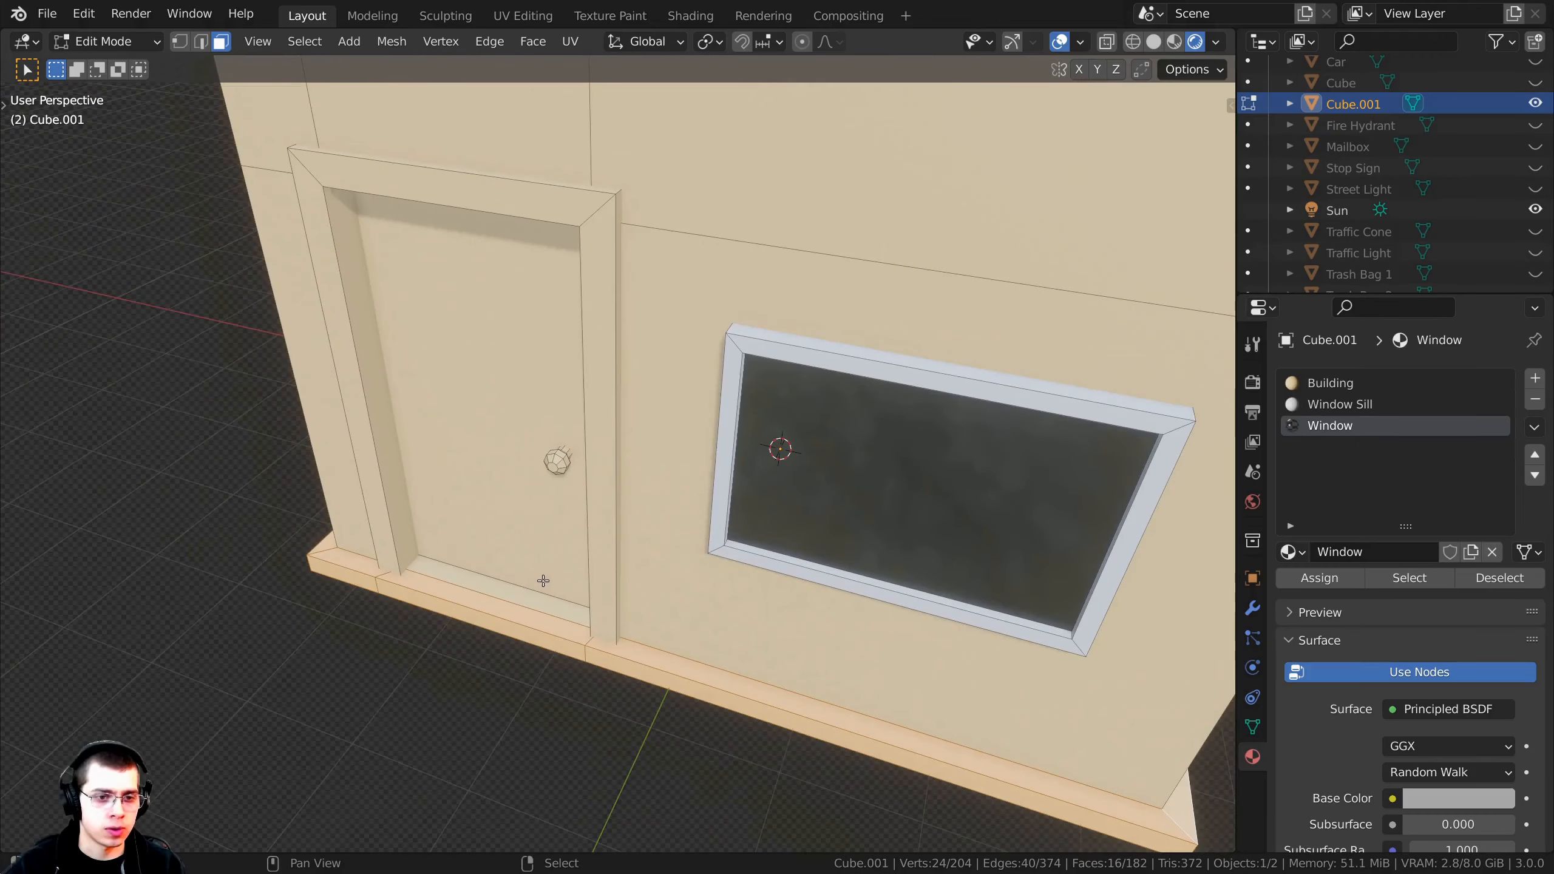
left_click(506, 592, "shift")
Step: Add the outer, underside and top face loops of the ledge between the two storeys to the selection
scroll(825, 413, "down", 3)
middle_click_drag(825, 413, 745, 388)
scroll(747, 336, "up", 2)
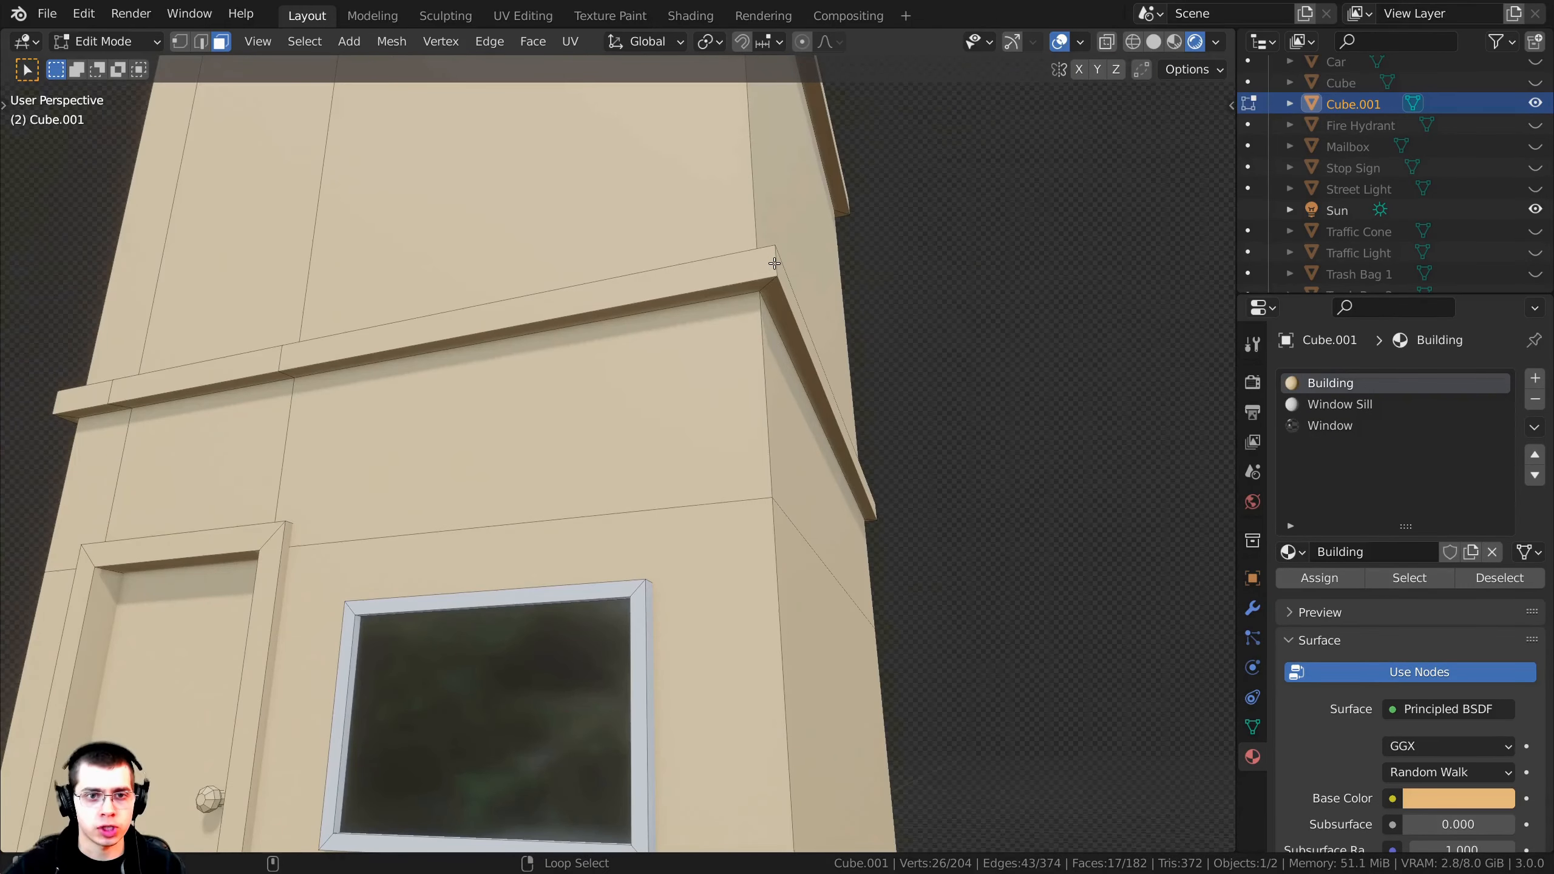
left_click(775, 264, "alt+shift")
scroll(728, 331, "up", 3)
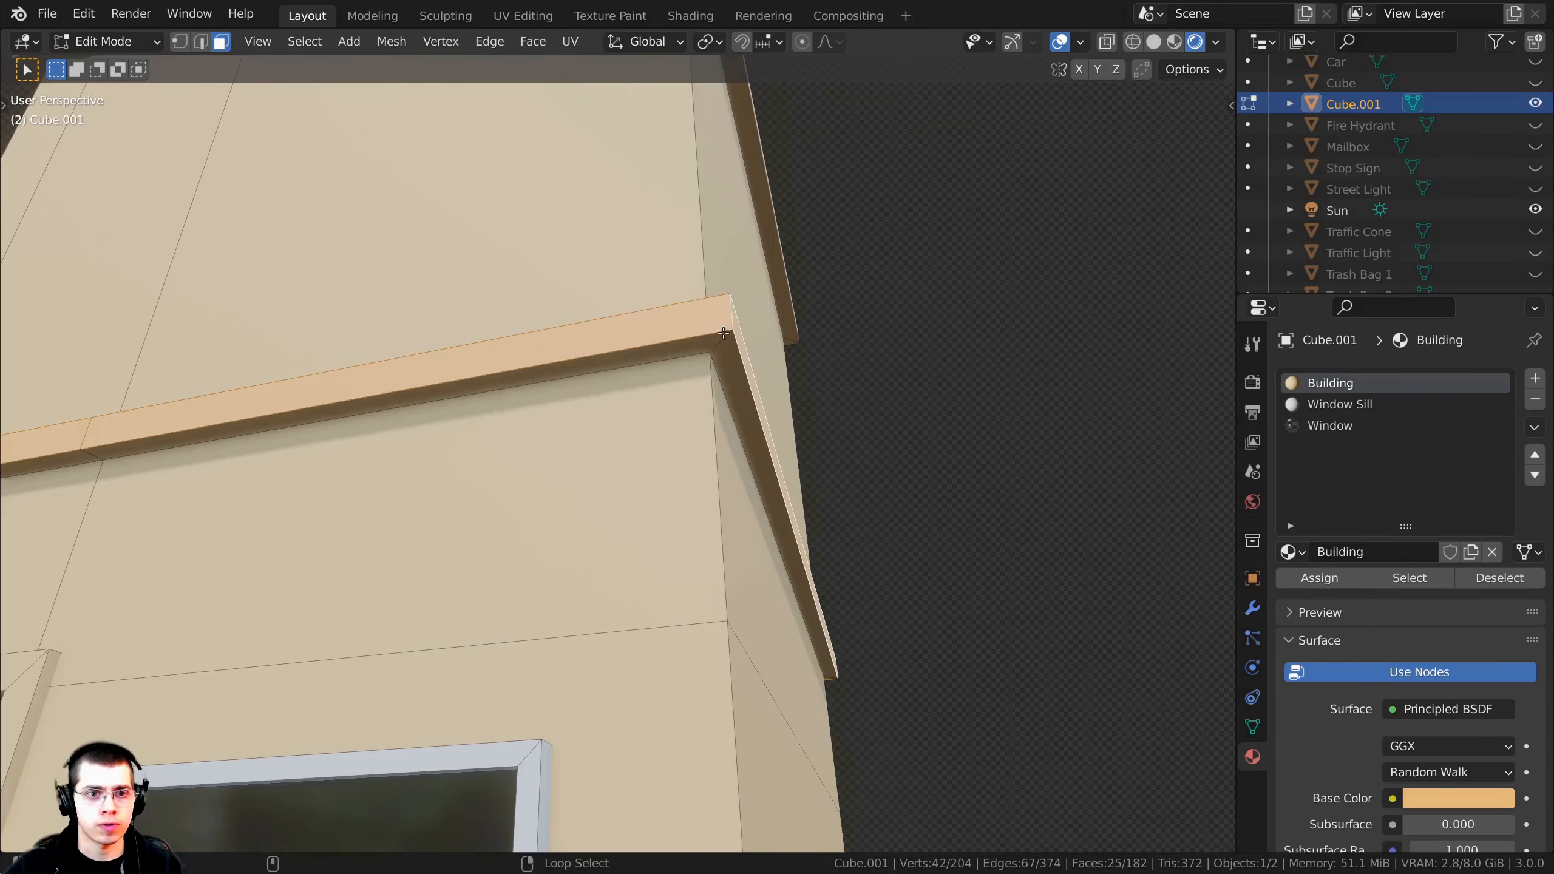
left_click(717, 343, "alt+shift")
scroll(704, 398, "down", 4)
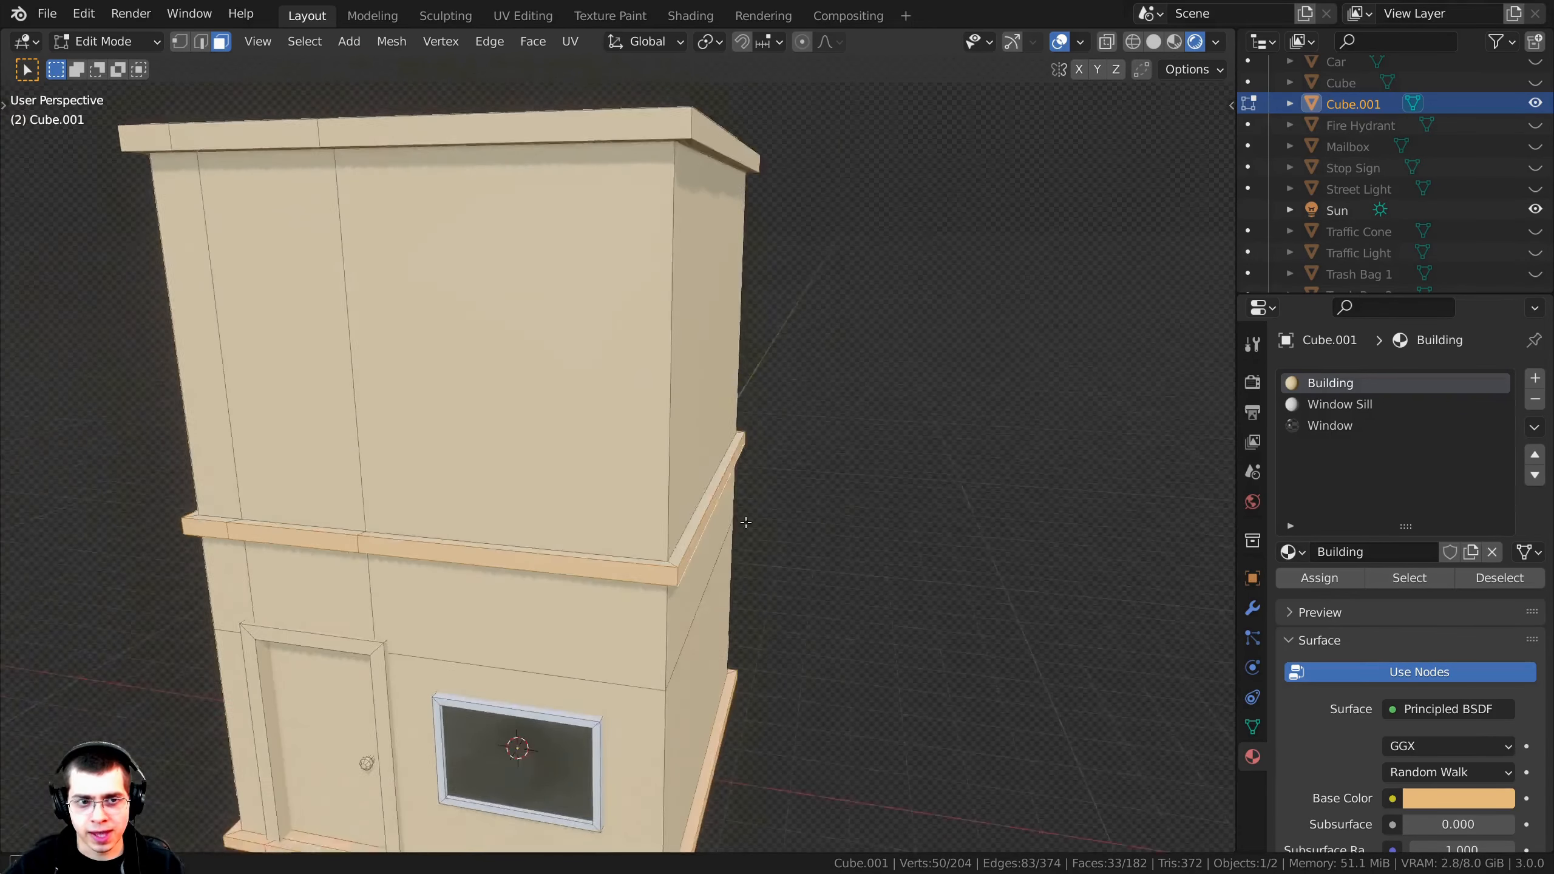
scroll(666, 526, "up", 4)
left_click(671, 545, "alt+shift")
scroll(671, 544, "down", 4)
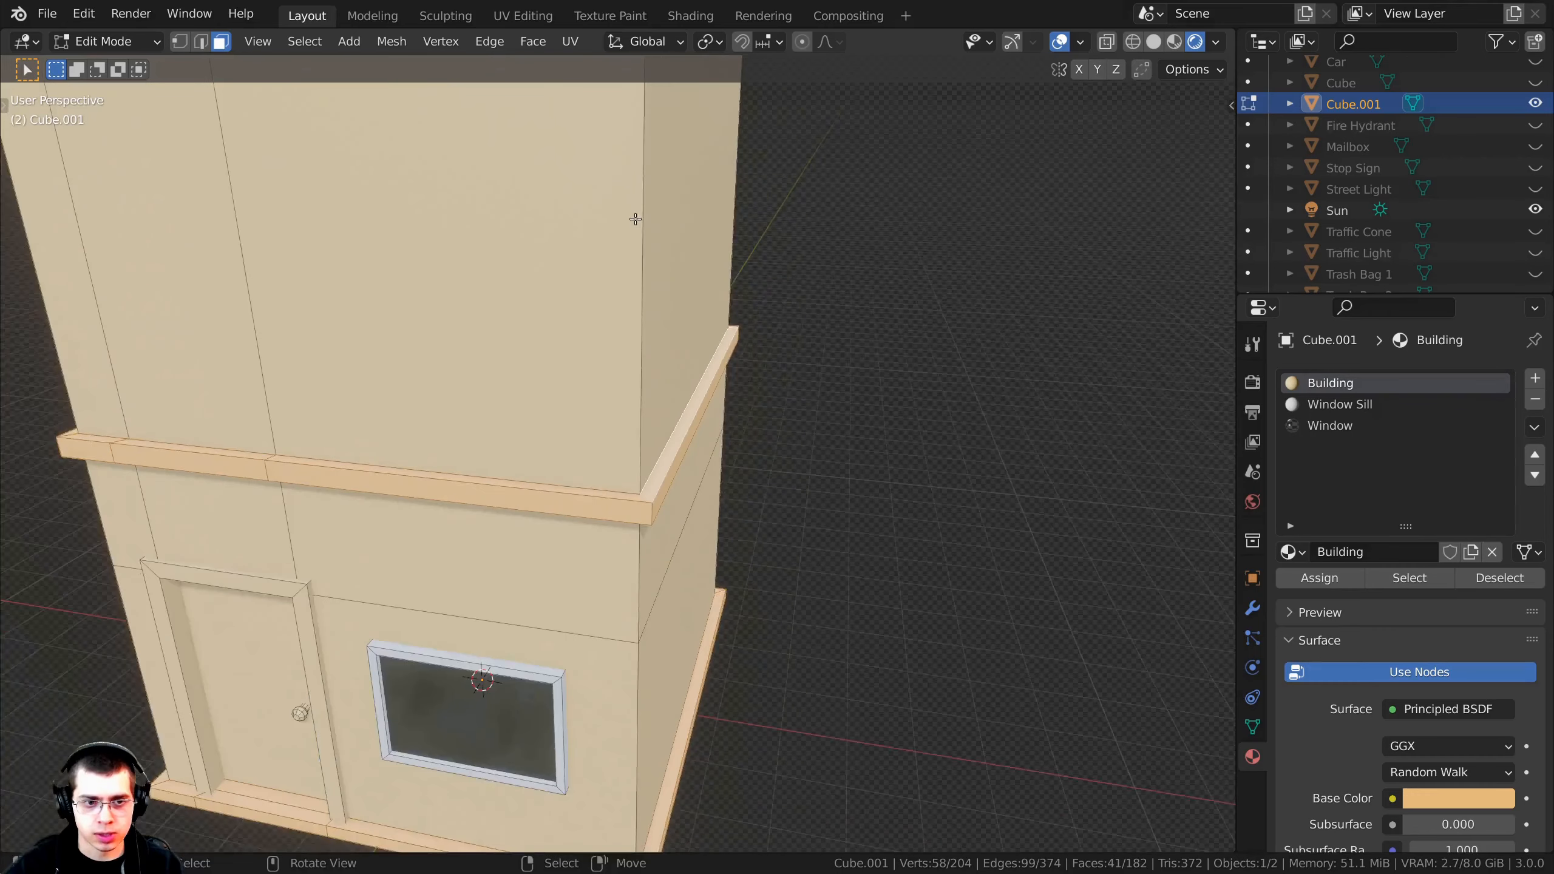
Step: Extend the selection with the roof rim's outer, underside, top and inner face loops
middle_click_drag(672, 544, 691, 591)
left_click(689, 302, "alt+shift")
left_click(653, 300, "alt+shift")
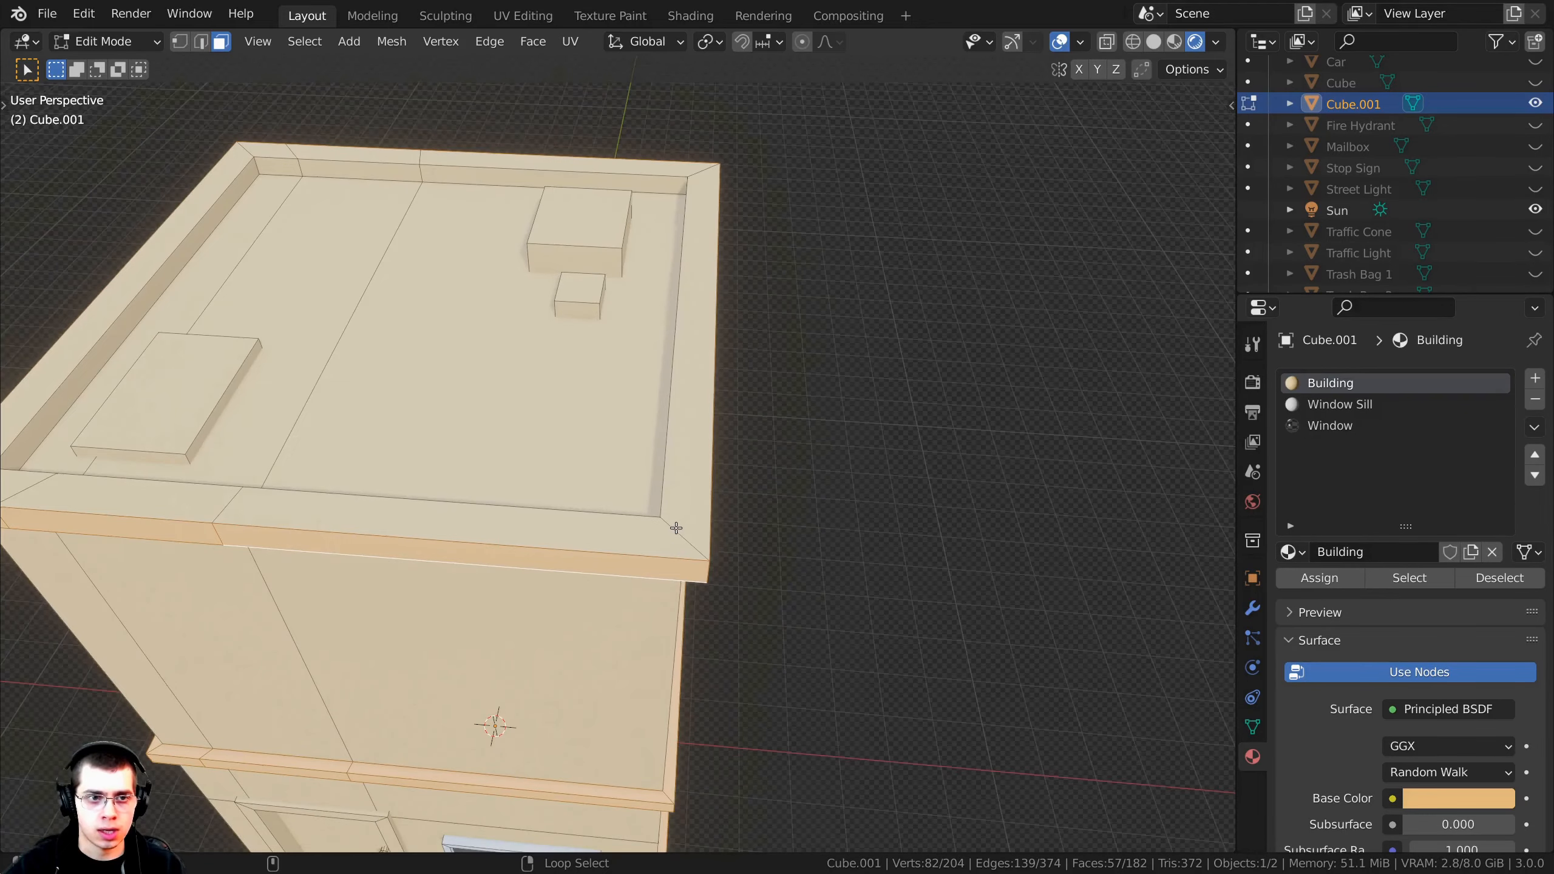
left_click(669, 527, "alt+shift")
middle_click_drag(613, 517, 755, 480)
left_click(761, 357, "alt+shift")
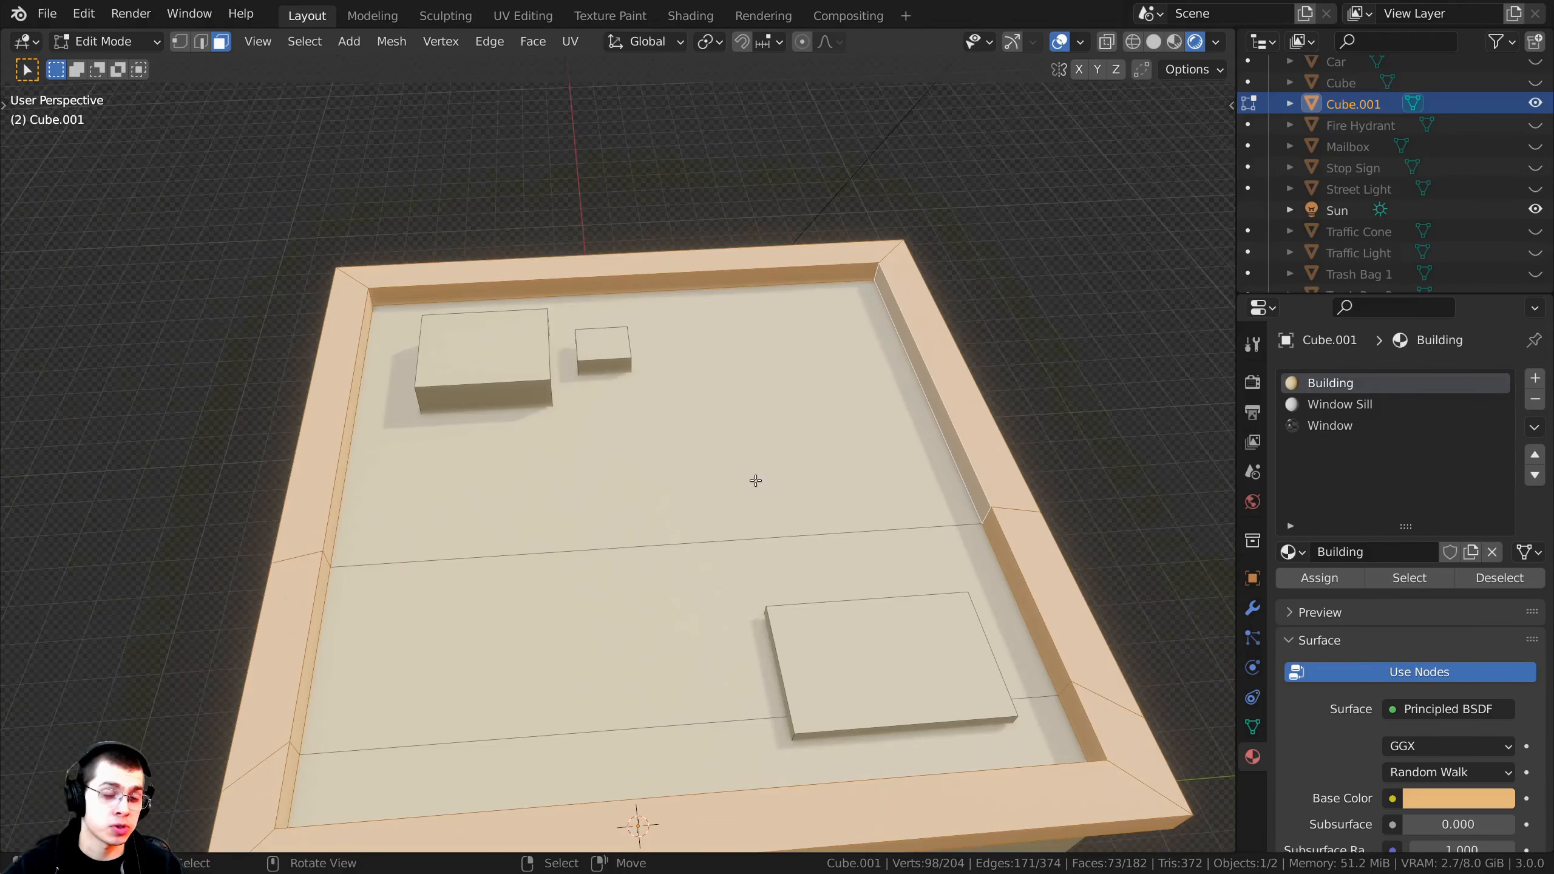
Step: Add the three flat roof floor faces inside the parapet to the selected trim faces
left_click(716, 460, "shift")
left_click(451, 771, "shift")
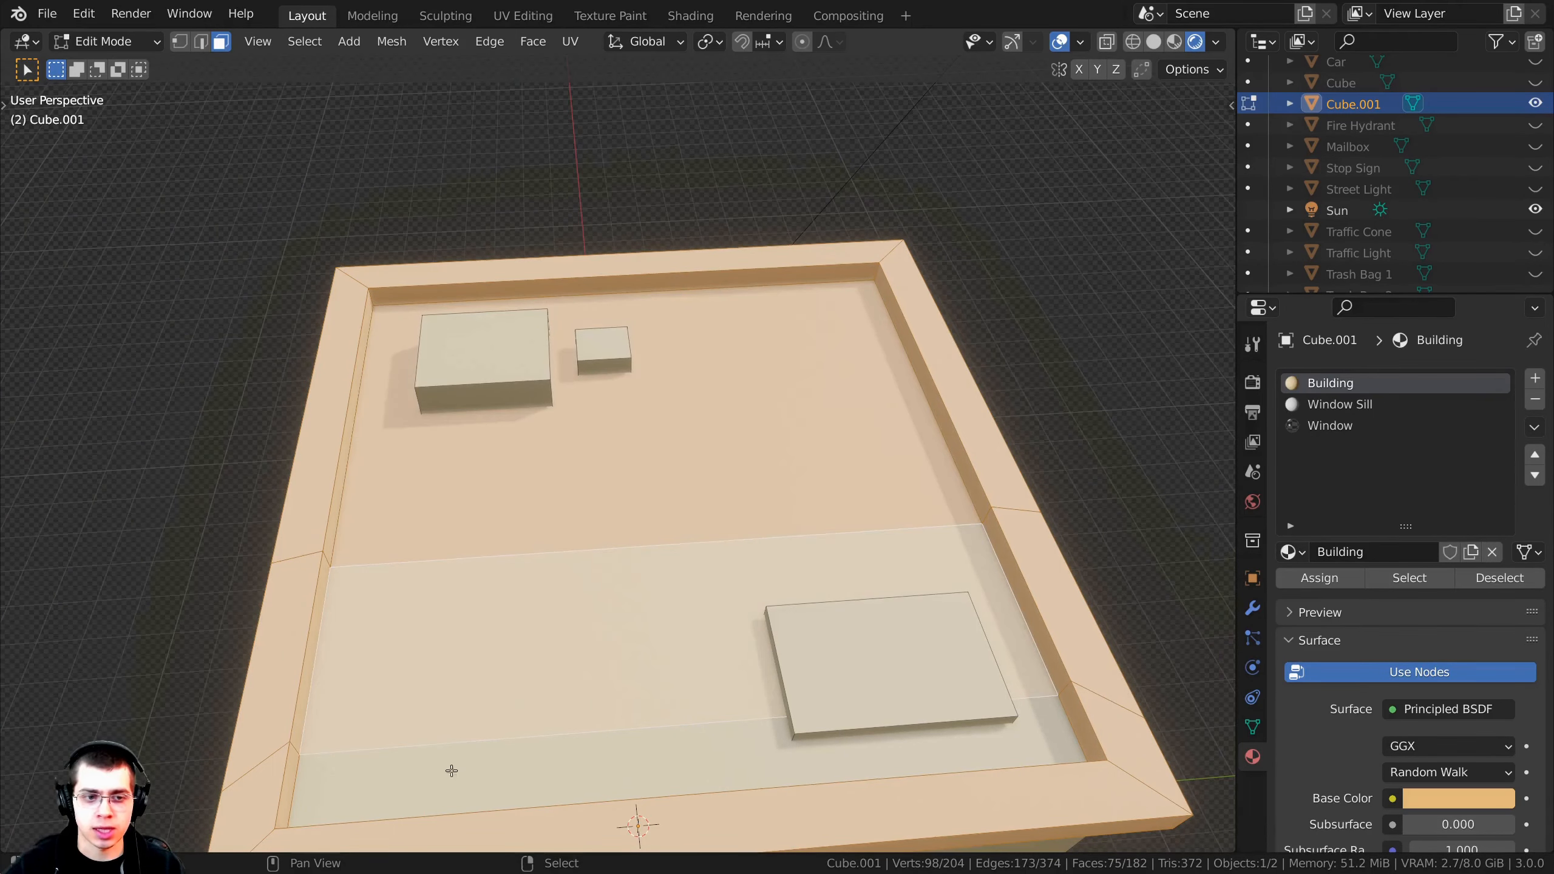
left_click(483, 783, "shift")
scroll(929, 690, "down", 6)
middle_click_drag(929, 690, 803, 516)
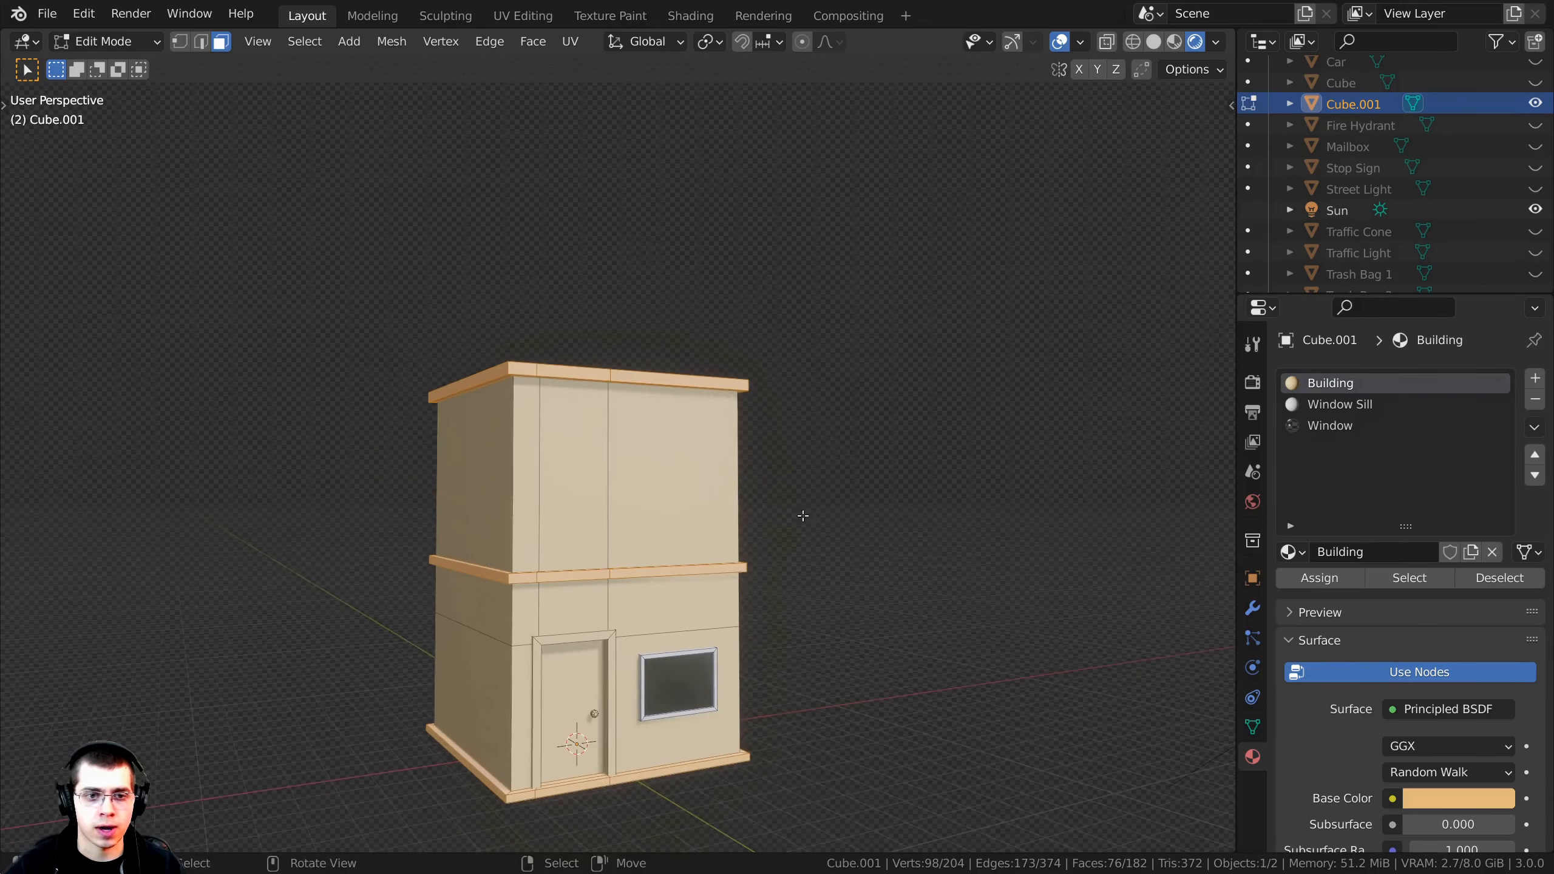
Step: Add a new material to the building in its own slot and name it Foundation
left_click(1534, 379)
left_click(1368, 551)
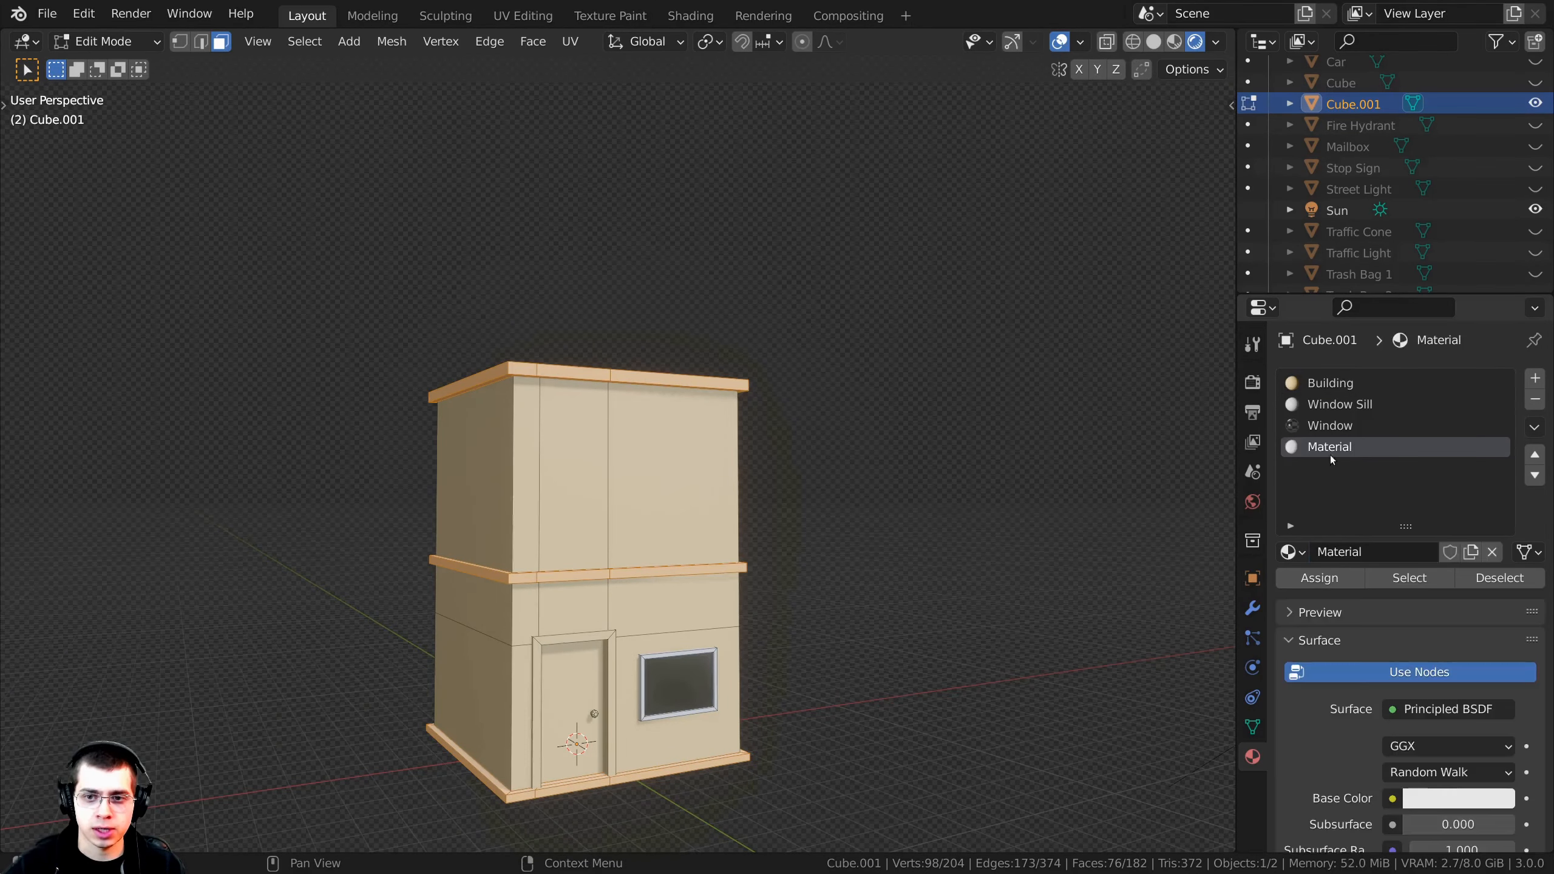
double_click(1331, 446)
type("Foun")
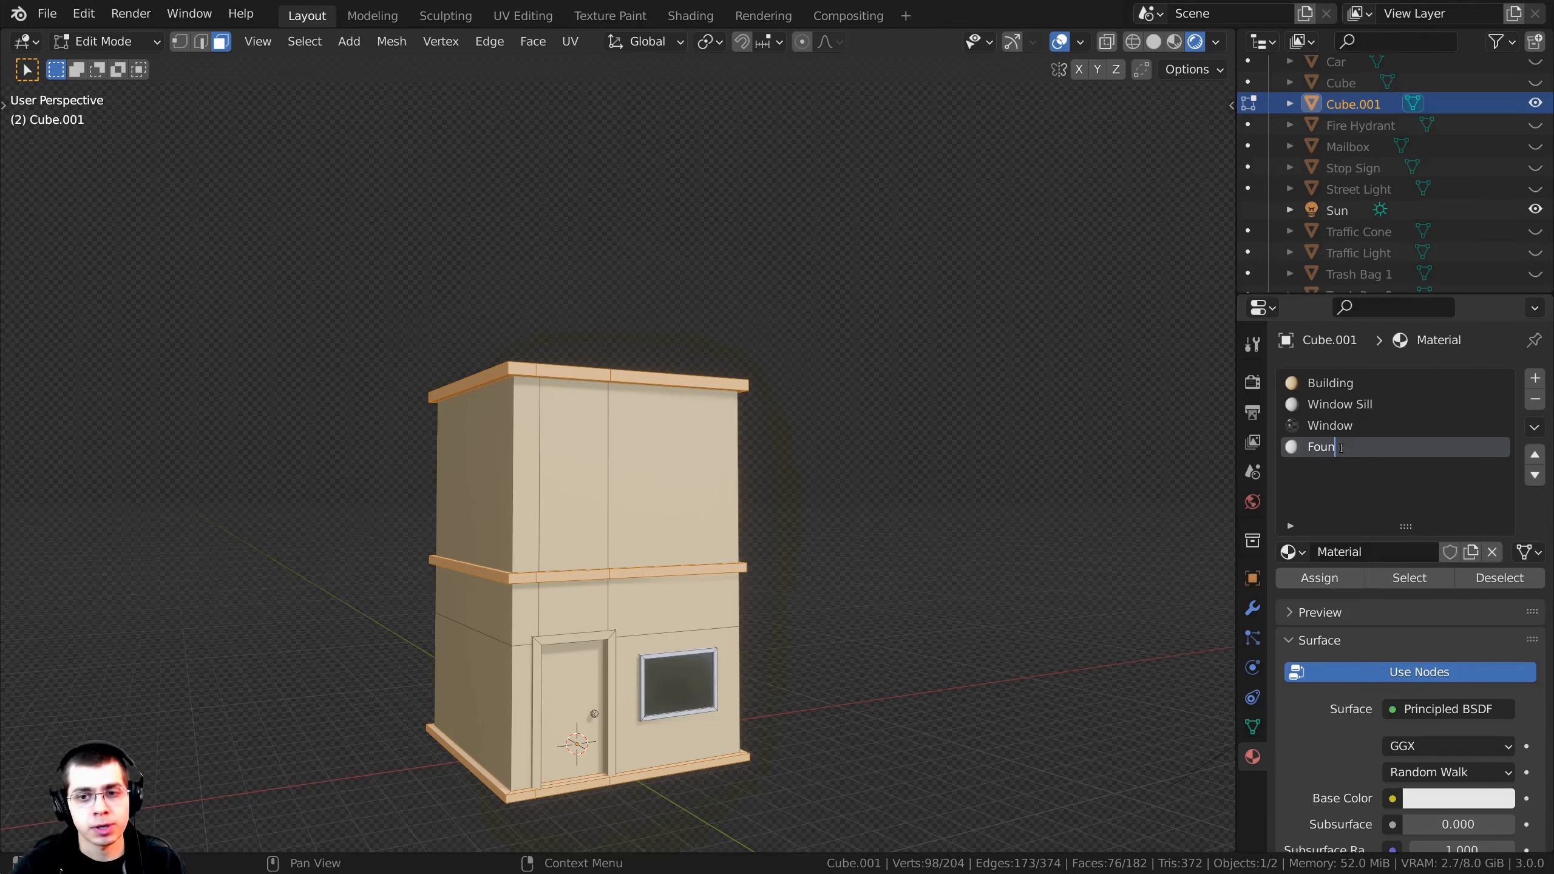
type("dation")
key("Return")
Step: Assign the Foundation material to the selected trim and roof faces and return to Object Mode
scroll(1395, 477, "down", 1)
scroll(897, 391, "up", 5)
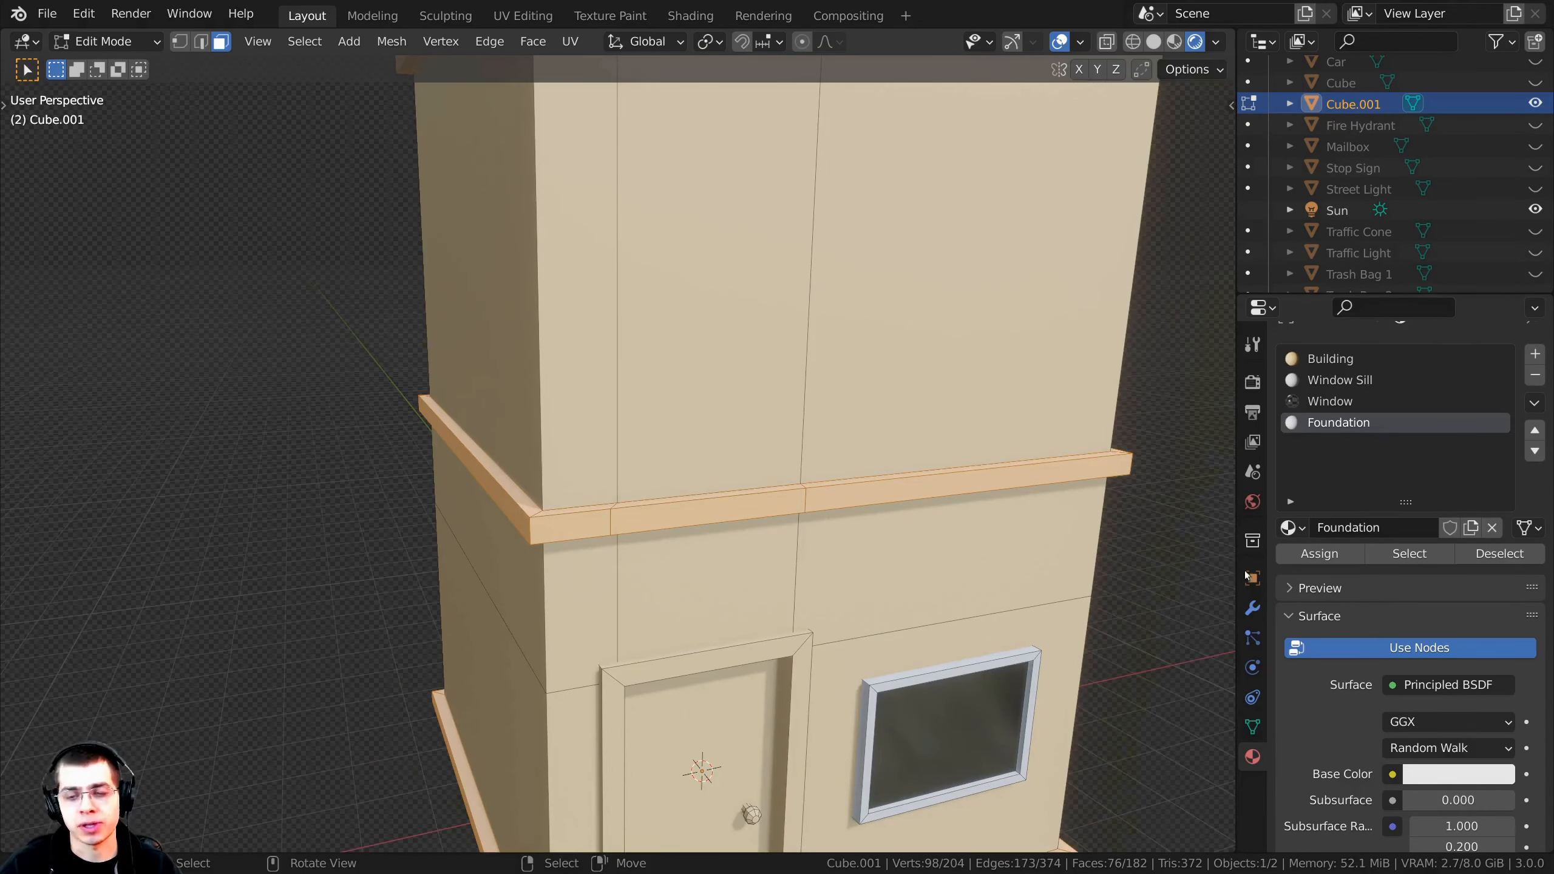
left_click(1323, 554)
key("Tab")
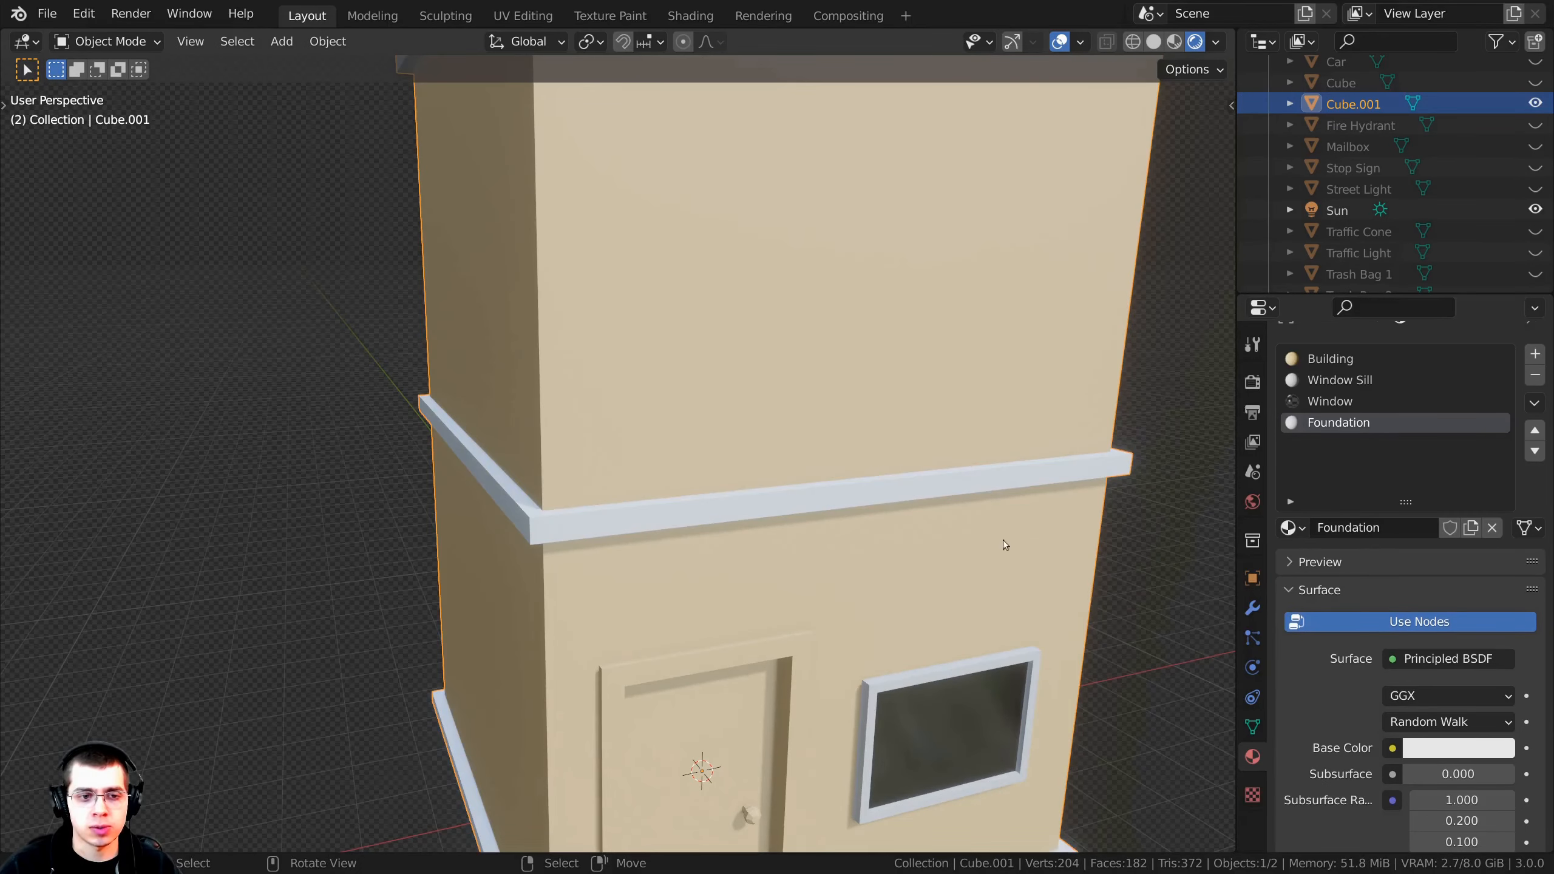
Step: Darken the Foundation material's base colour to a grey with a value of about 0.061
scroll(1409, 652, "down", 4)
left_click(1411, 651)
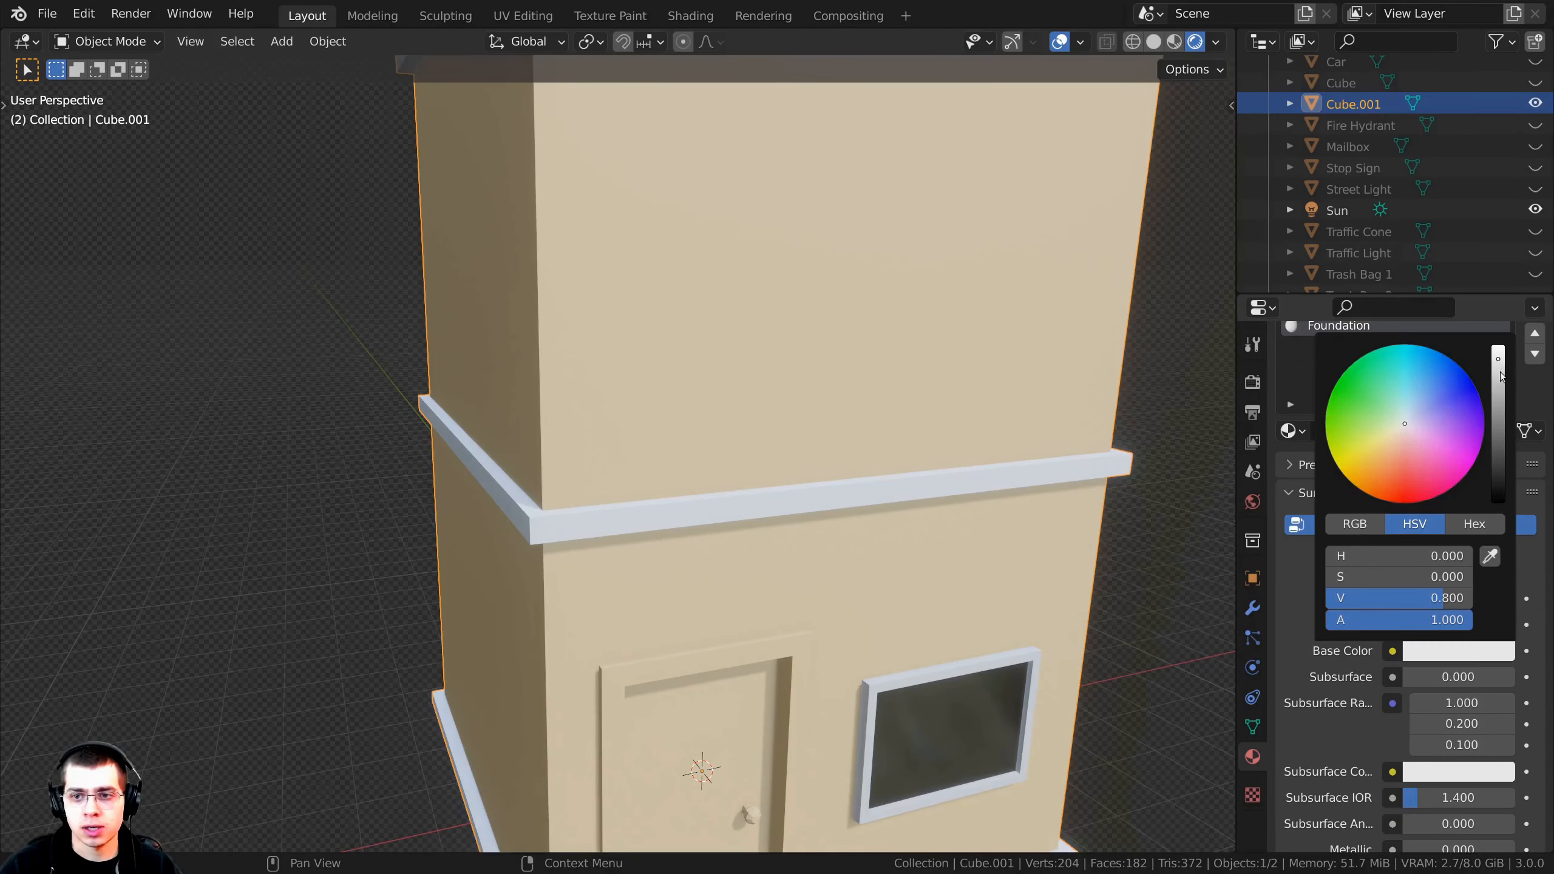
left_click_drag(1499, 376, 1498, 465)
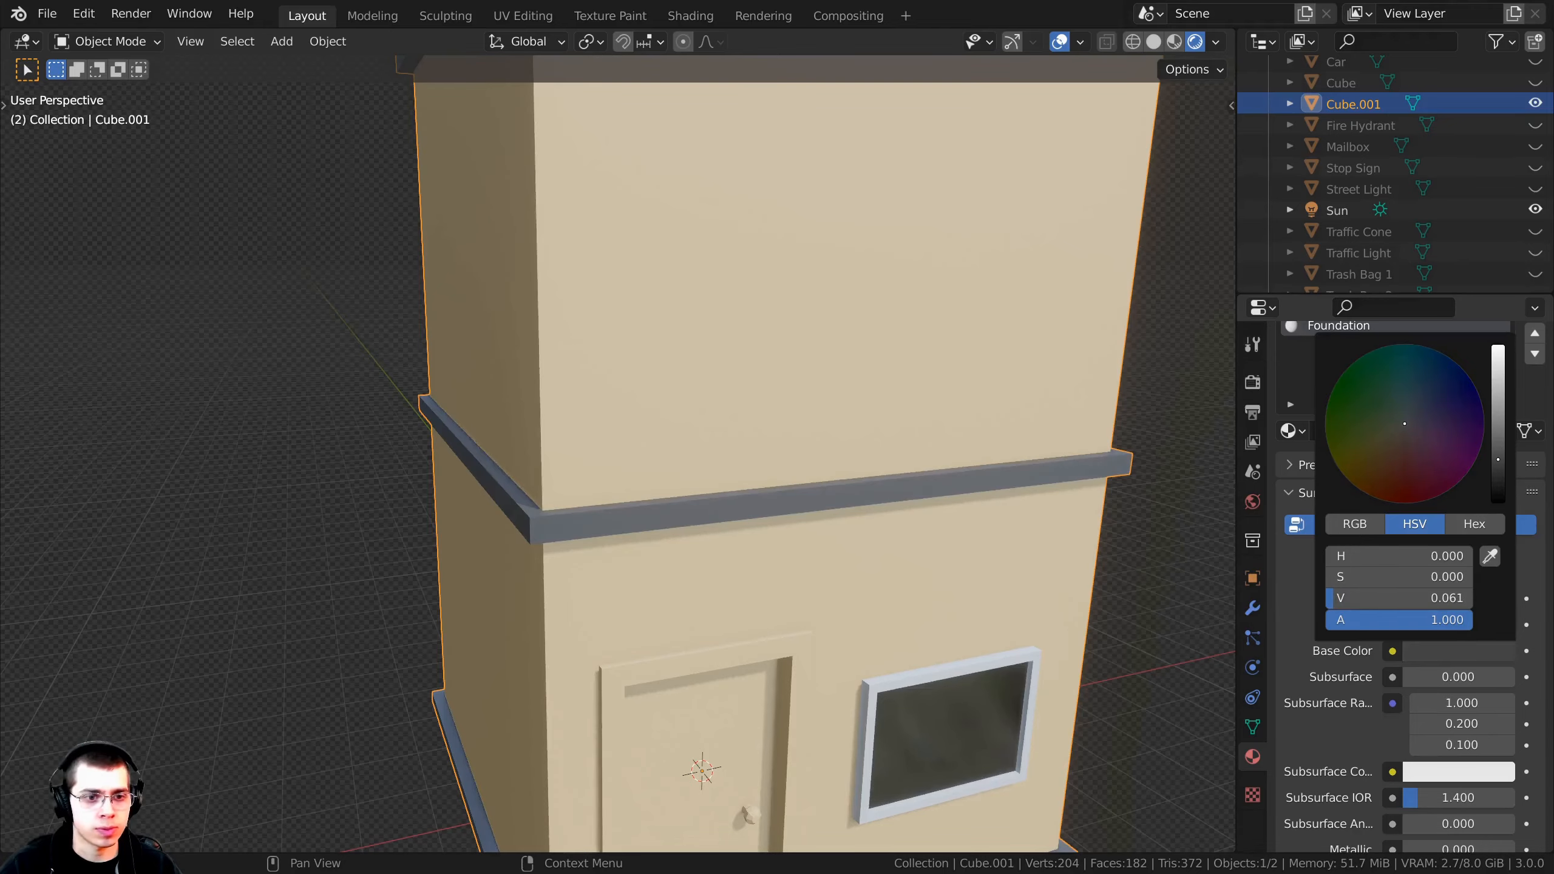
scroll(973, 514, "down", 6)
middle_click_drag(997, 495, 1107, 588)
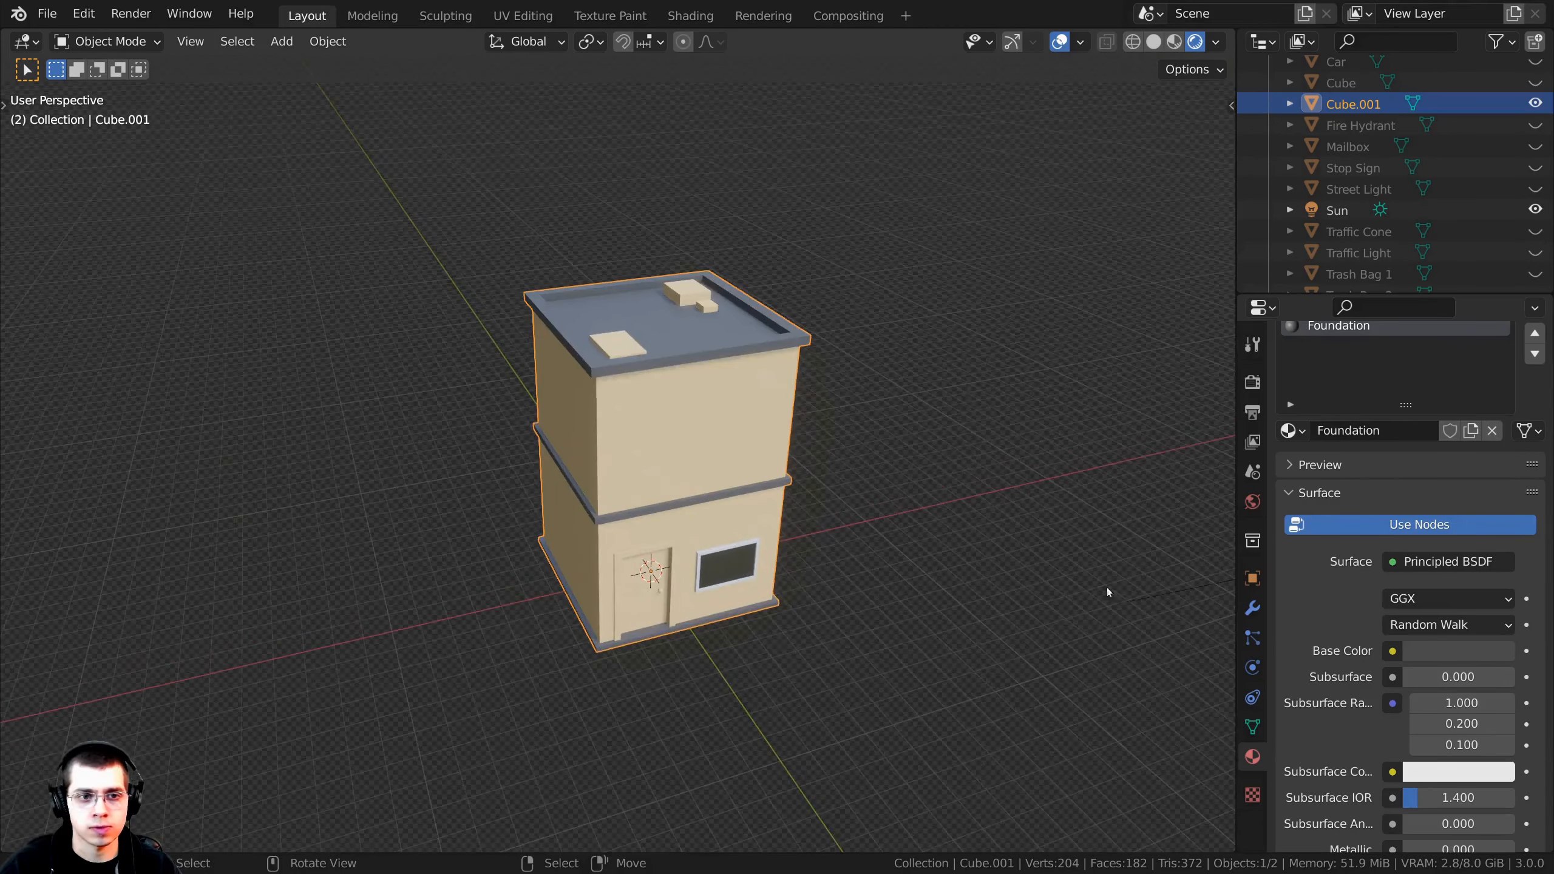
Step: Set the Foundation material's roughness to about 0.677 and fine-tune its base colour to a value of about 0.068
scroll(1444, 690, "down", 8)
scroll(1431, 704, "down", 2)
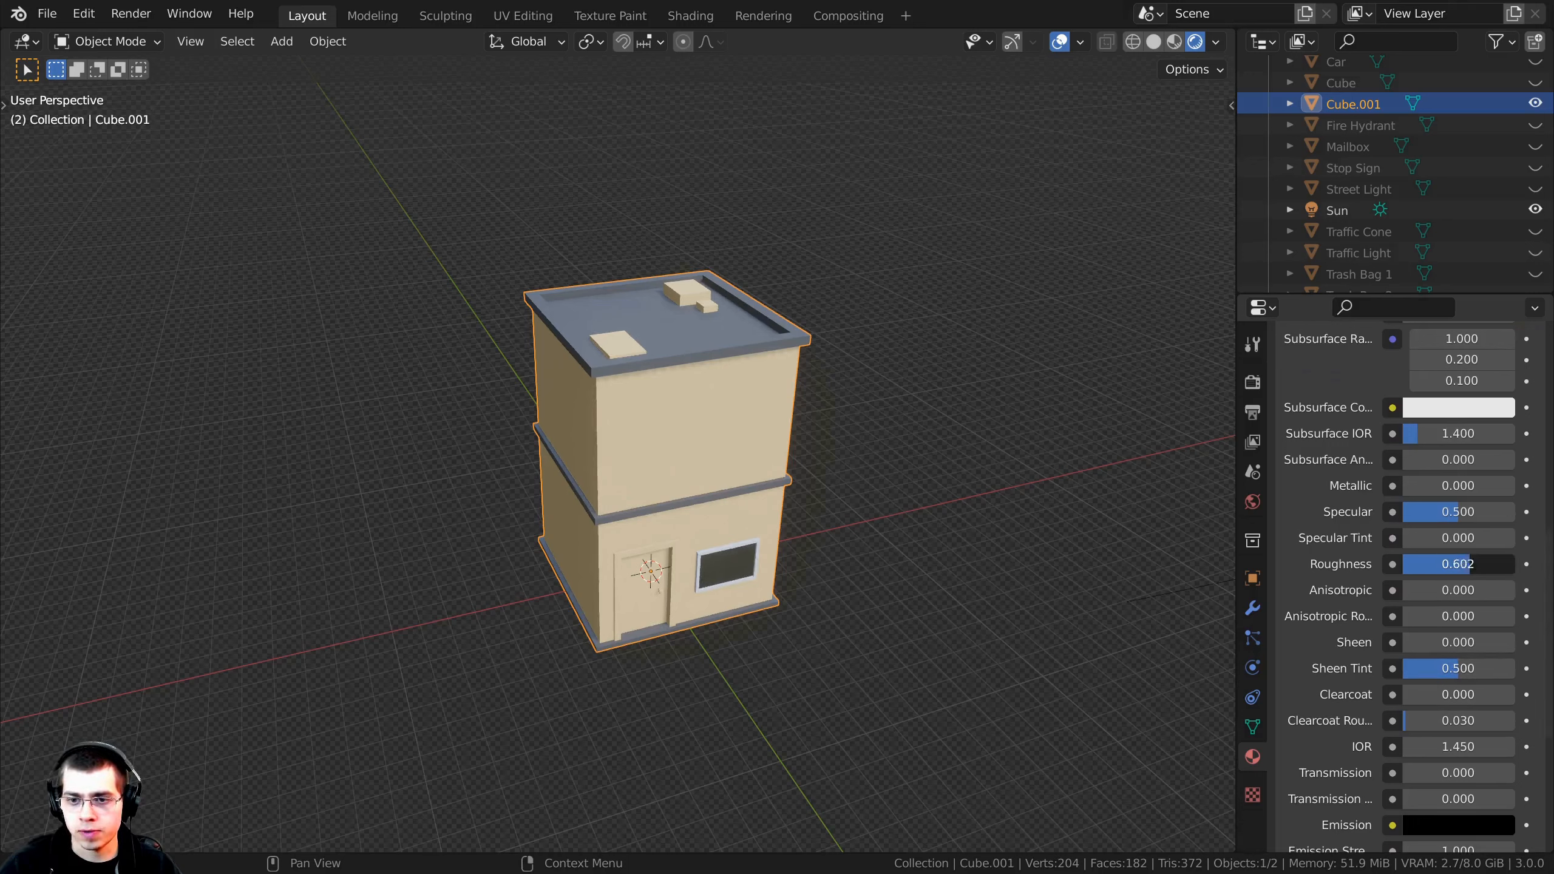
left_click_drag(1457, 564, 1465, 564)
scroll(1450, 508, "up", 8)
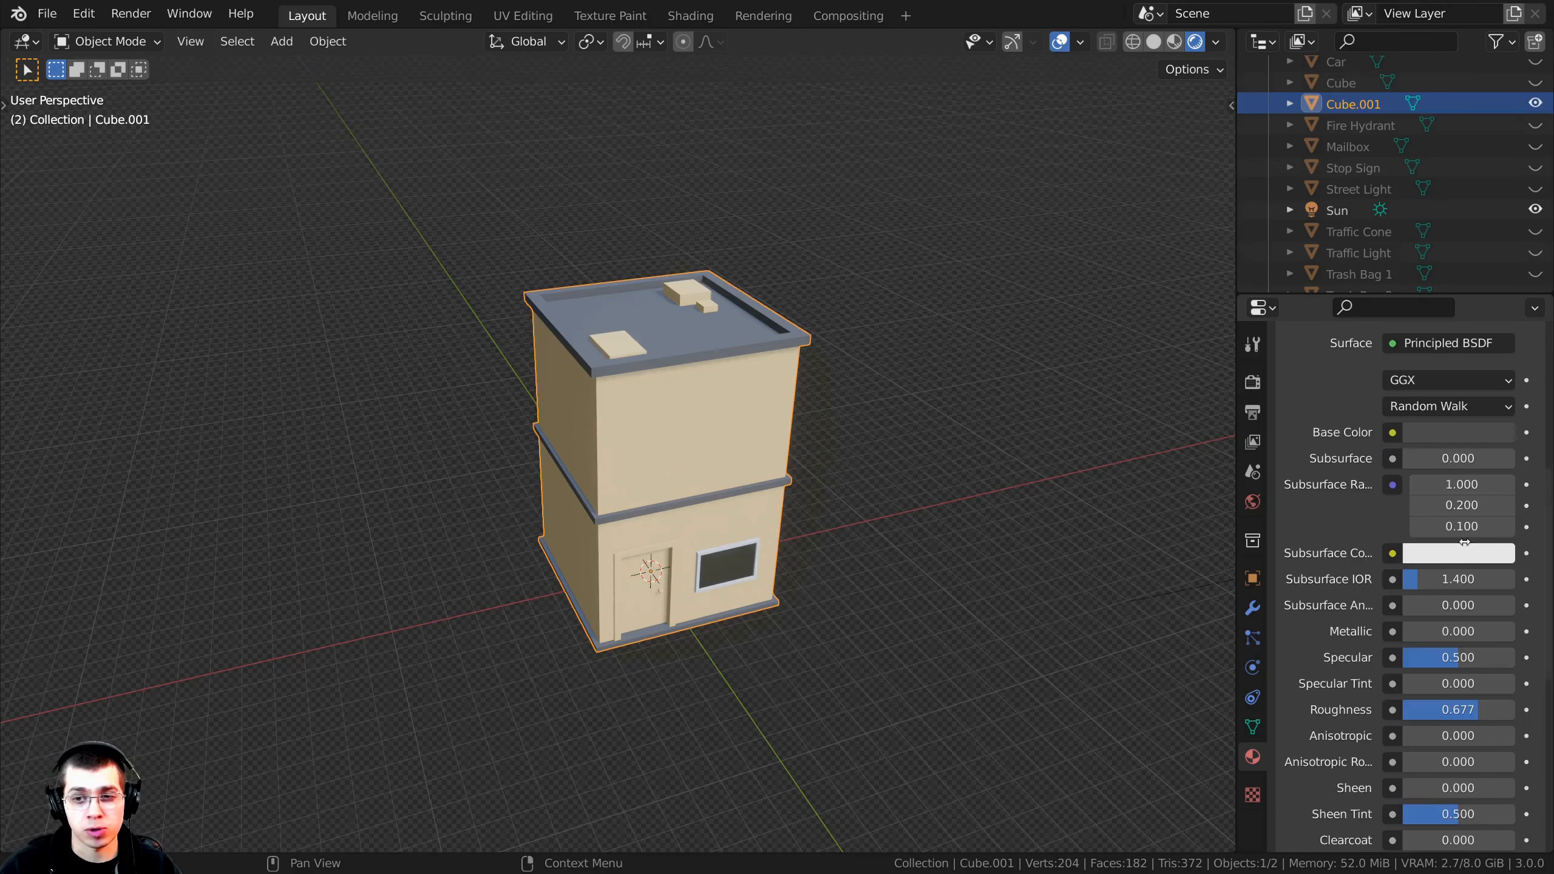
left_click(1450, 505)
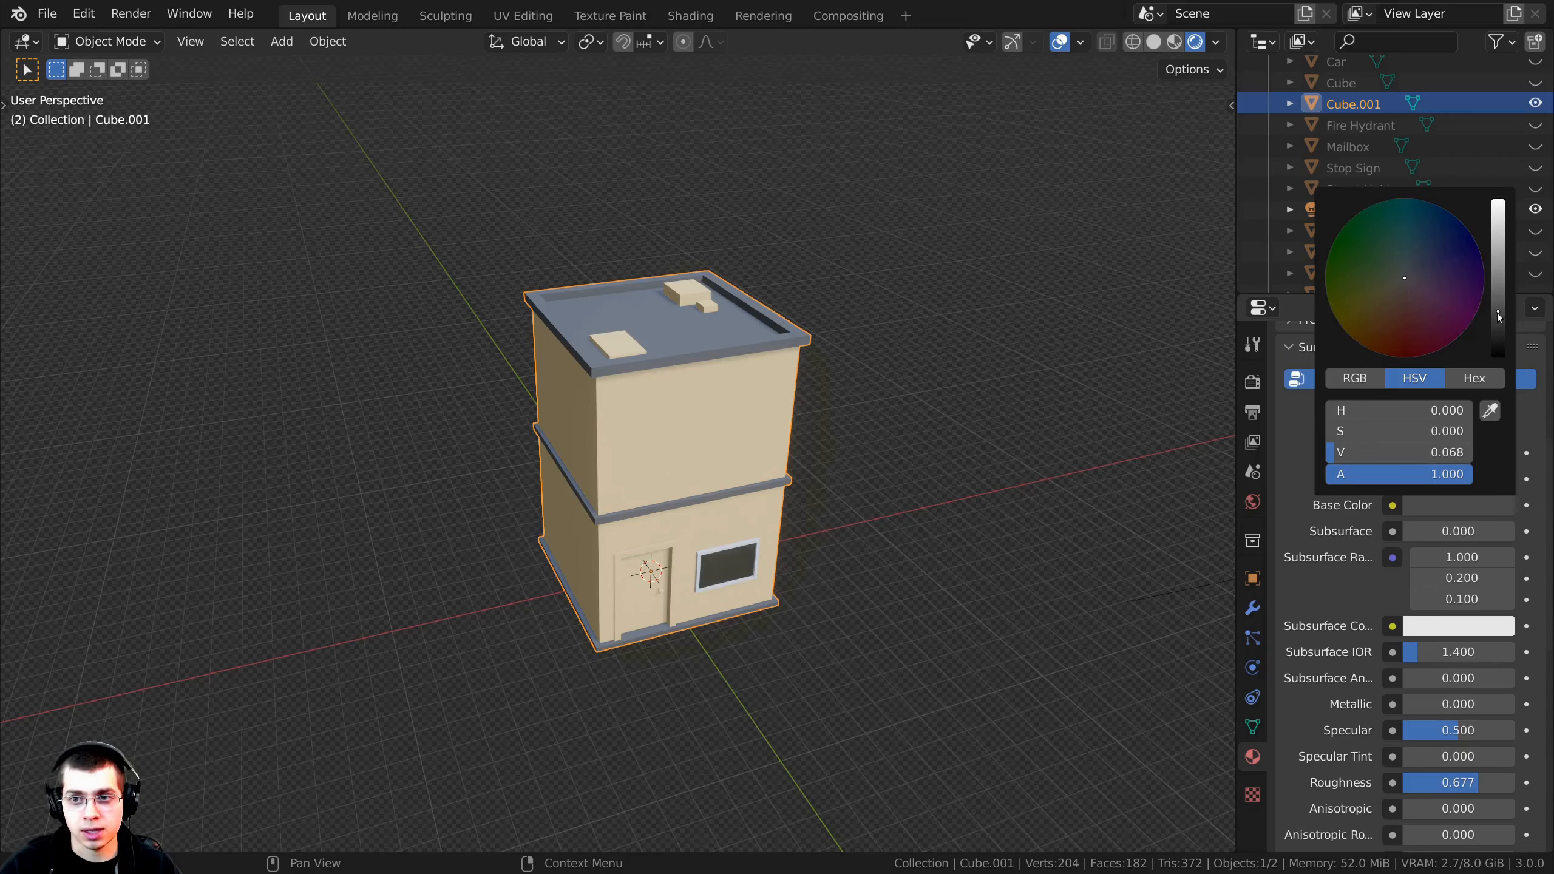
Step: In Edit Mode, clear the selection and select all linked faces of the three boxes on the roof
middle_click_drag(740, 425, 716, 503)
scroll(716, 503, "up", 4)
key("Tab")
key("alt+a")
scroll(758, 367, "down", 1)
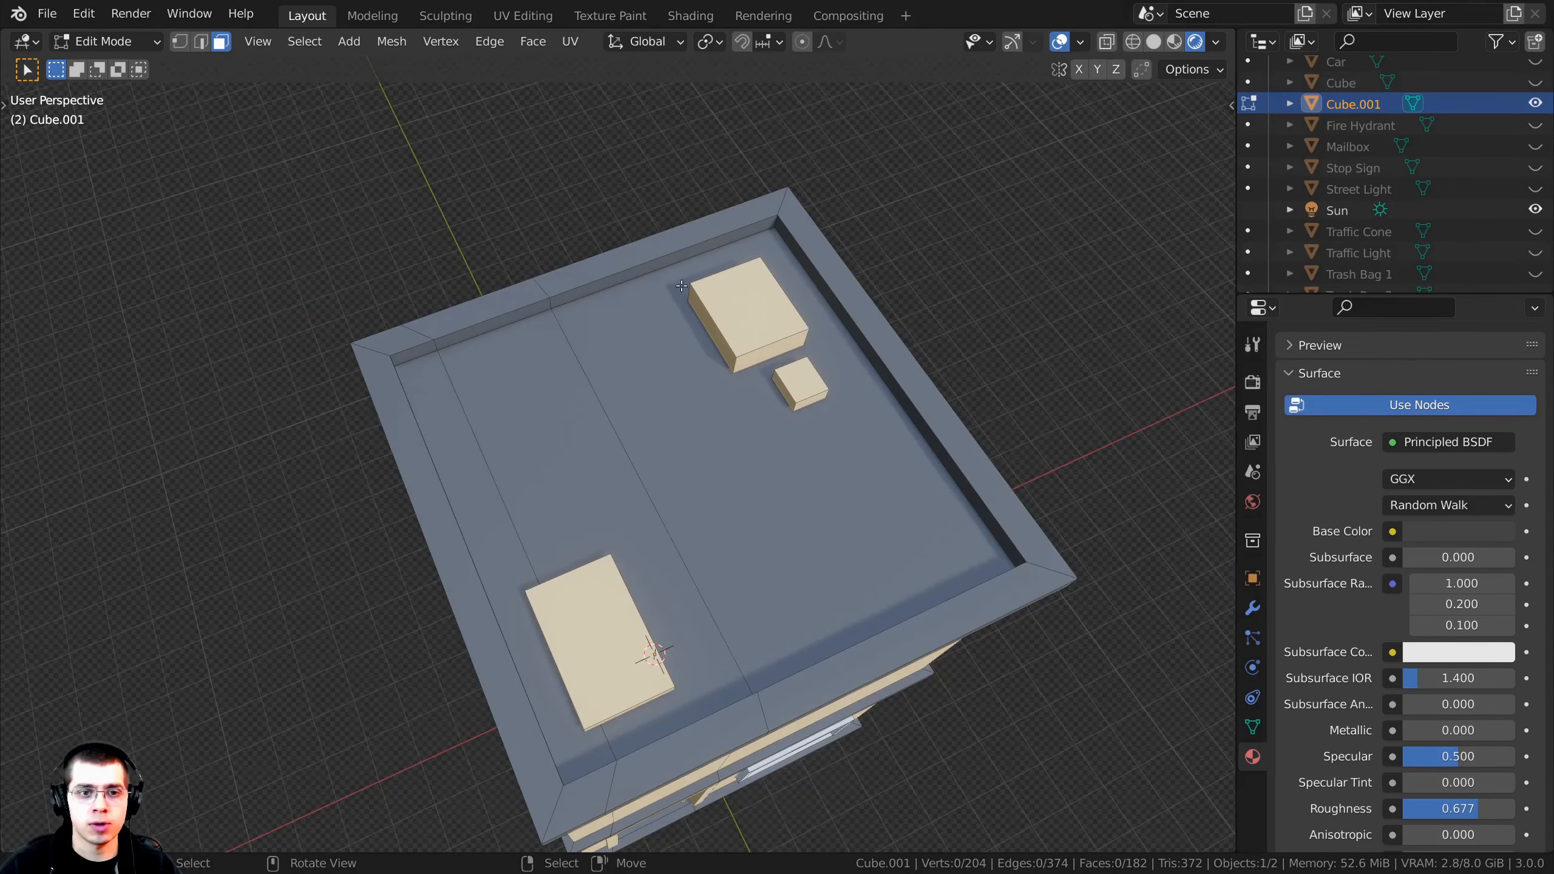
scroll(663, 406, "down", 1)
middle_click_drag(663, 406, 700, 332)
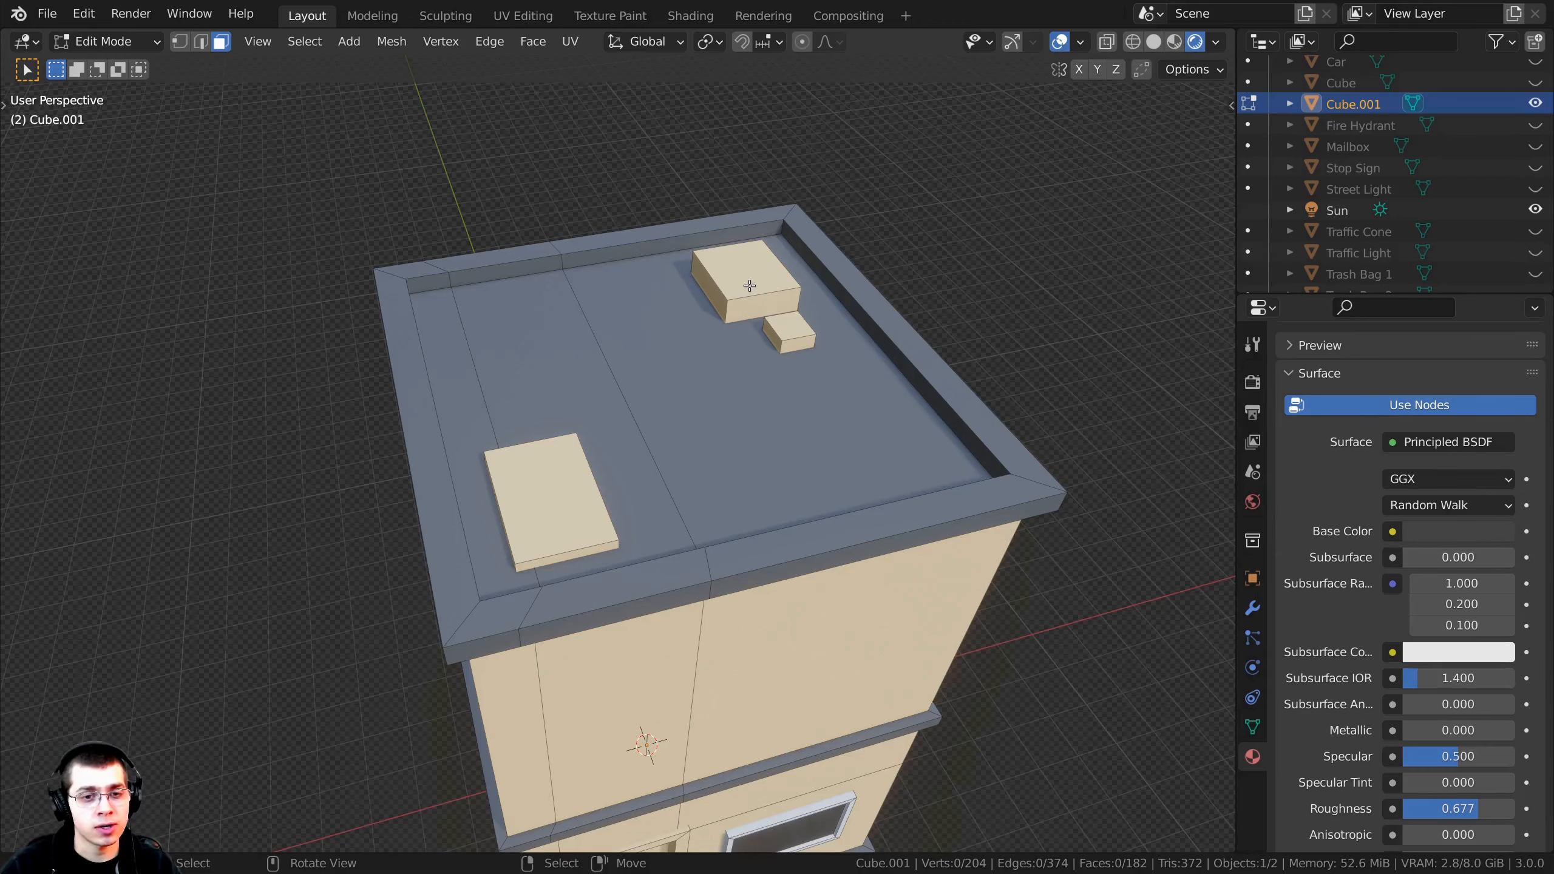
key("l")
key("l")
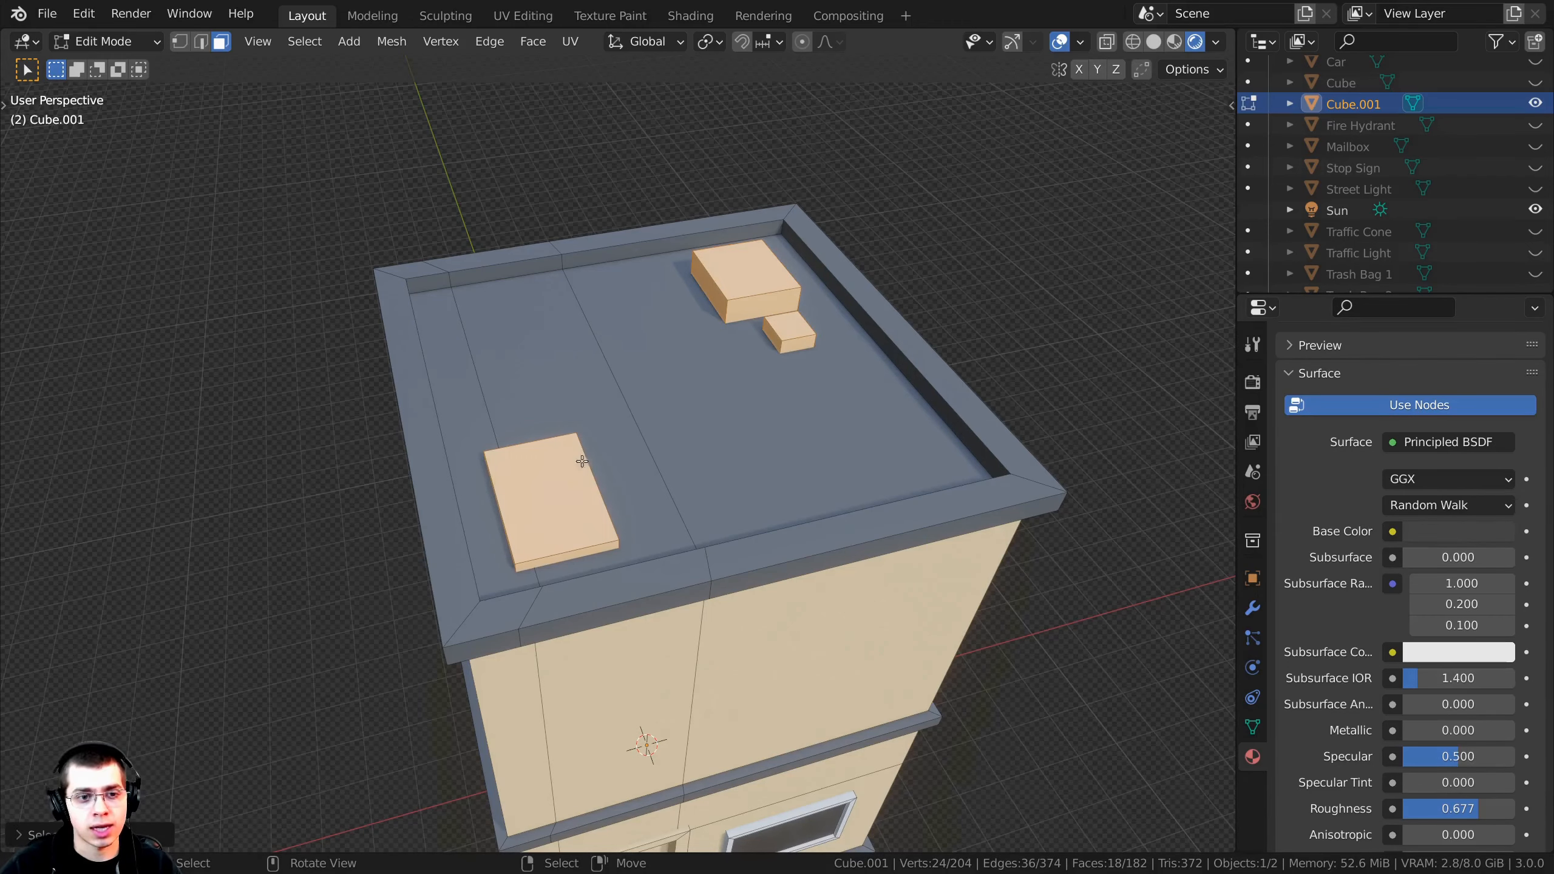
middle_click_drag(837, 414, 791, 394)
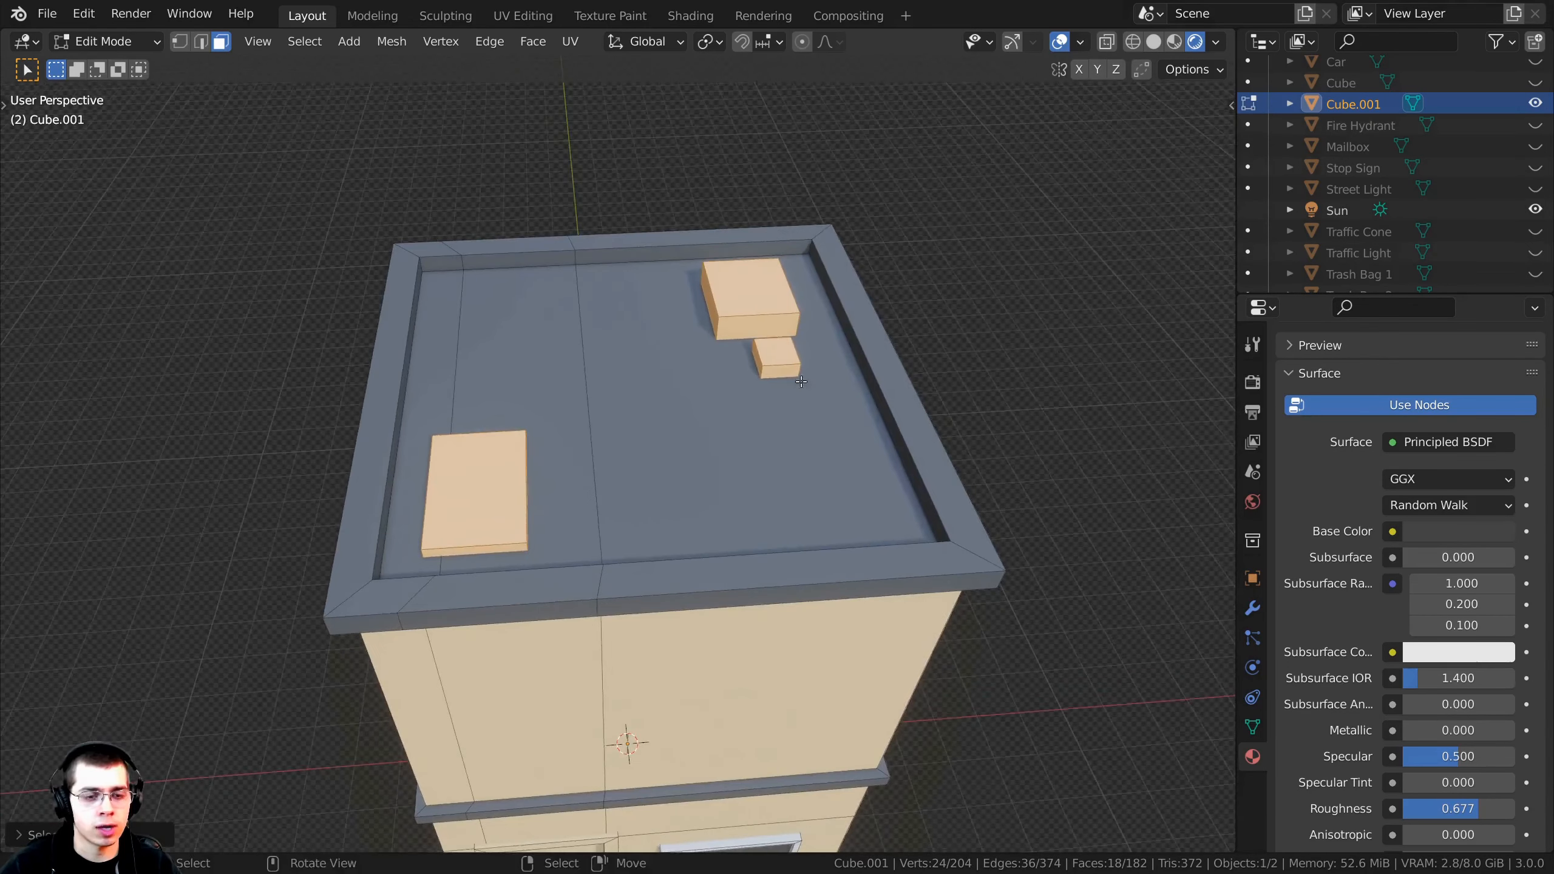
Step: Add another material slot to the building and load the existing Foundation material into it
scroll(1384, 537, "up", 11)
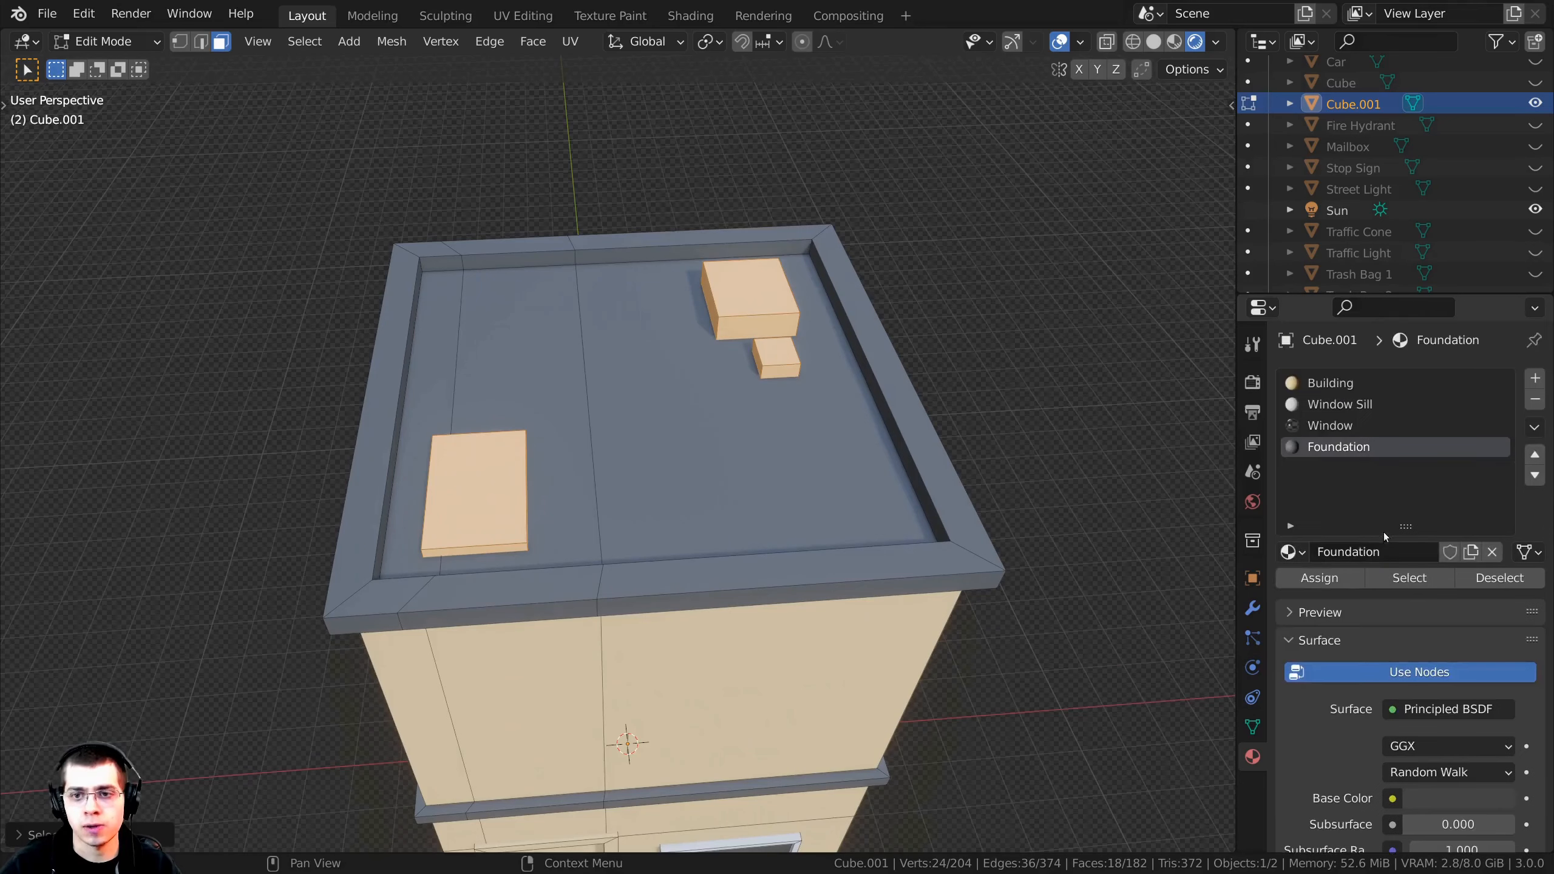
left_click(1534, 378)
left_click(1291, 551)
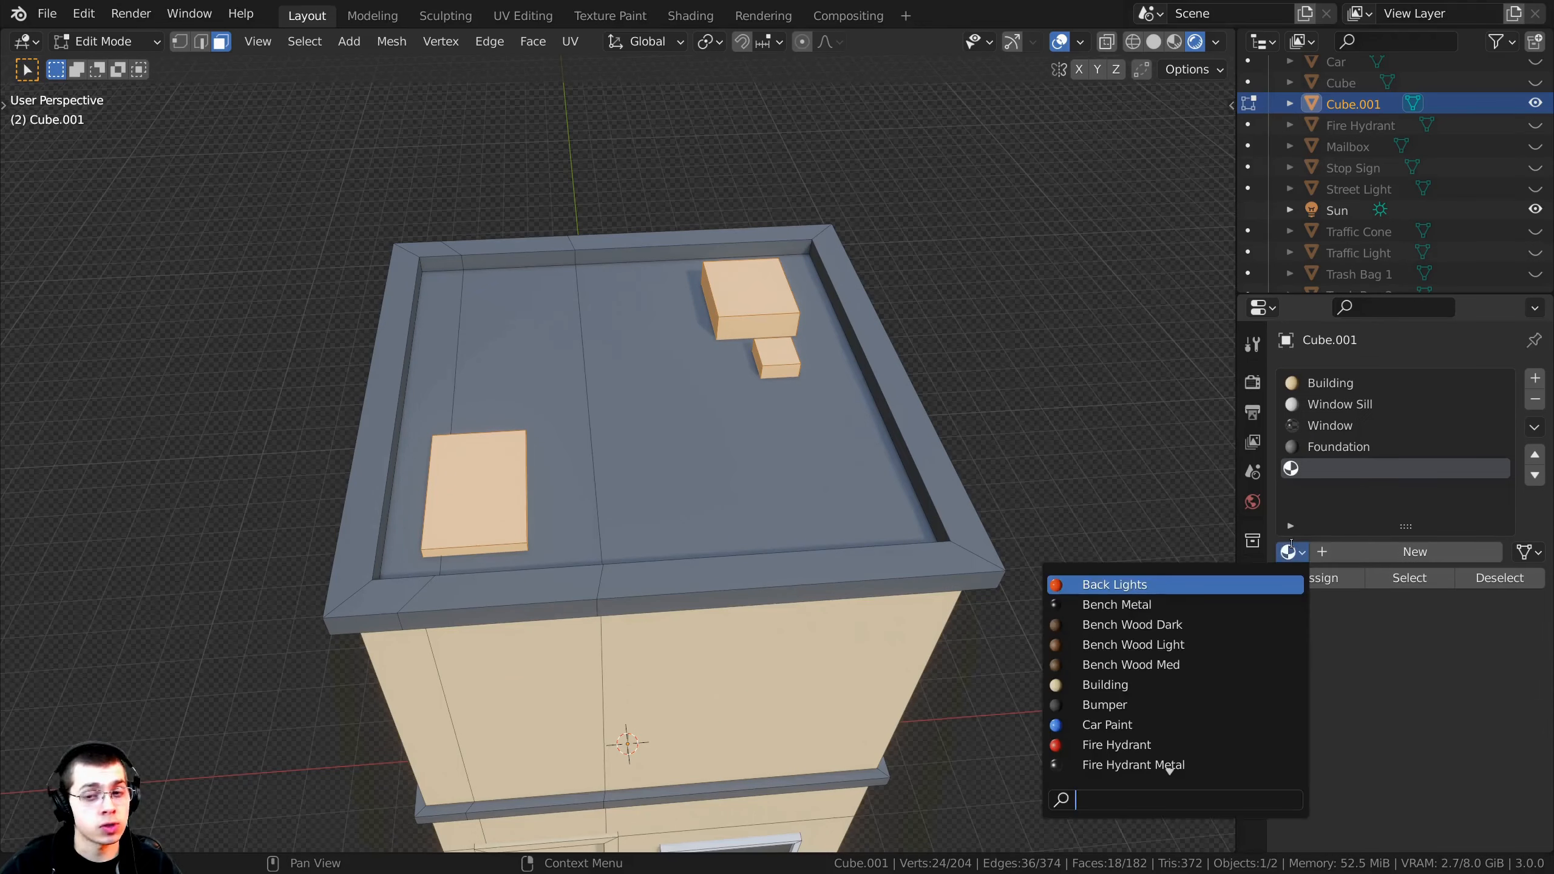
type("fou")
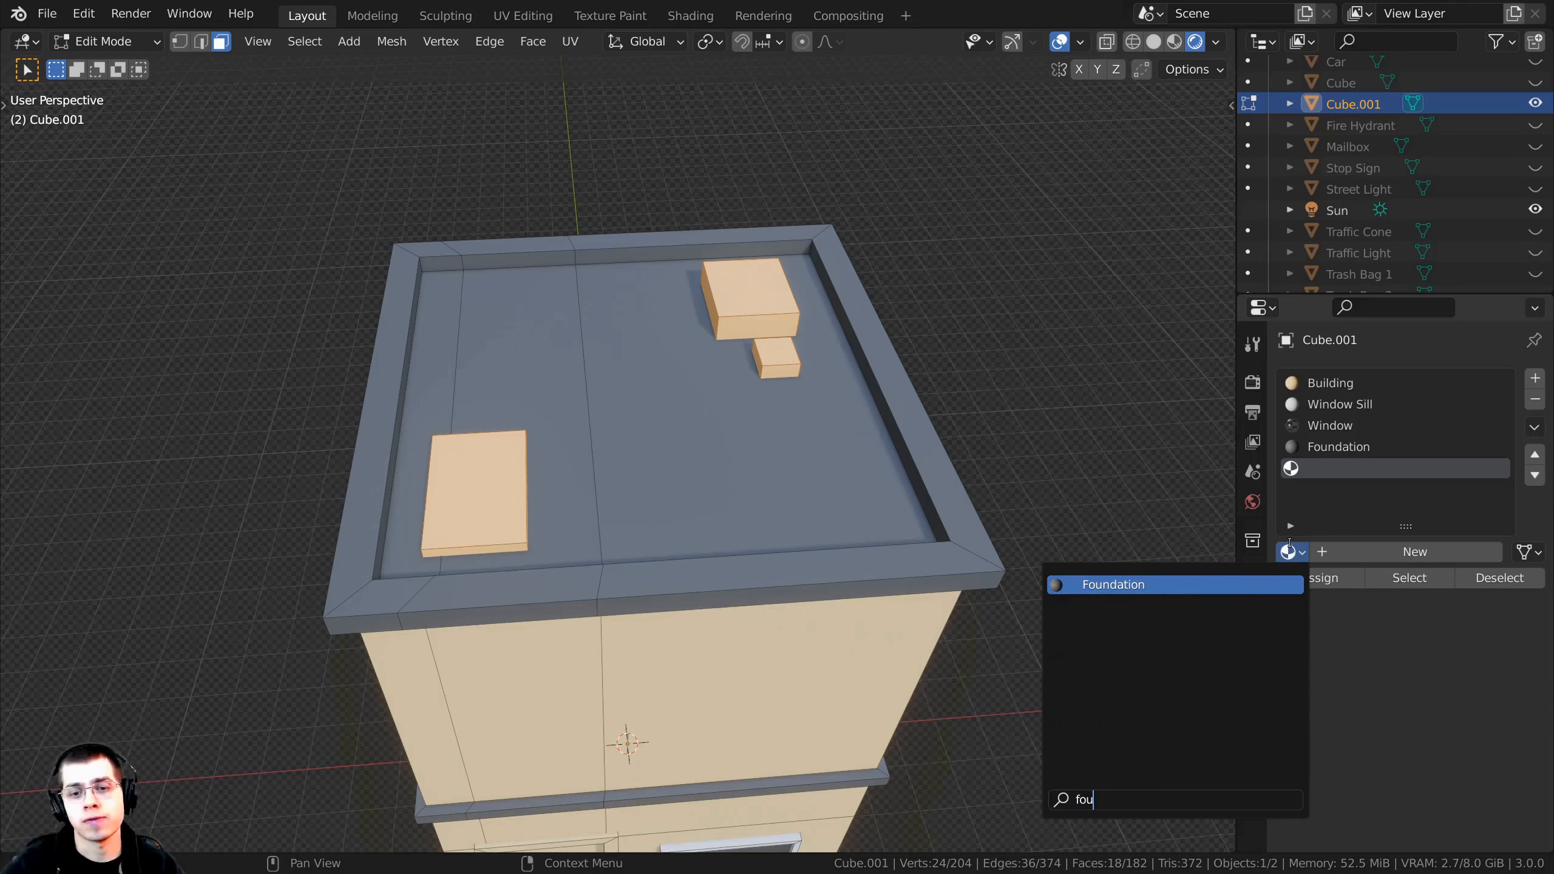
left_click(1109, 584)
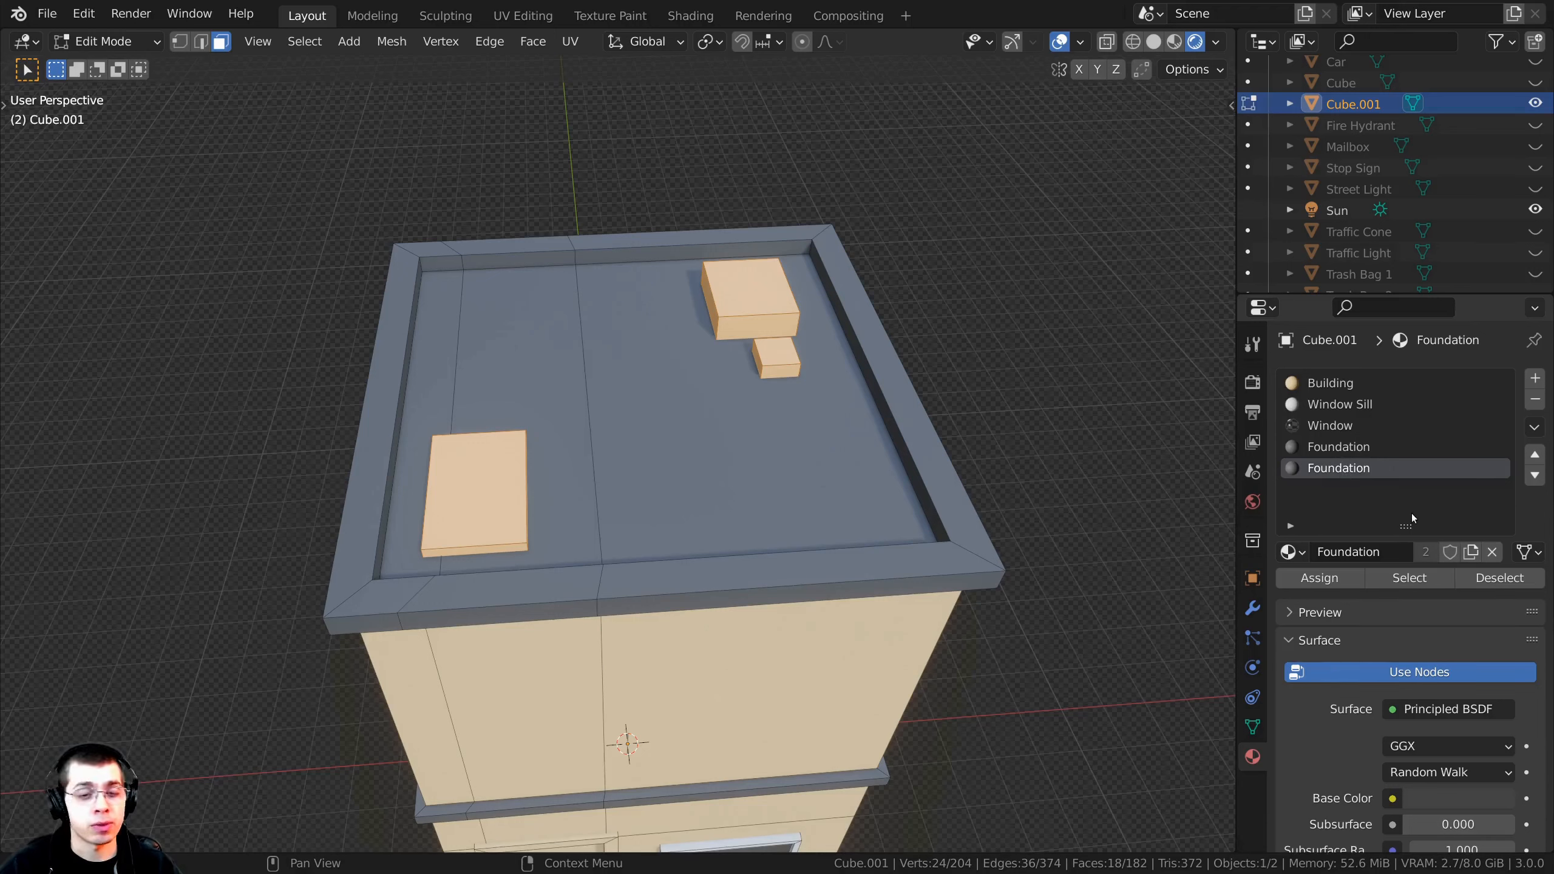
Step: Make the second slot's Foundation material an independent copy and rename it Boxes
left_click(1470, 553)
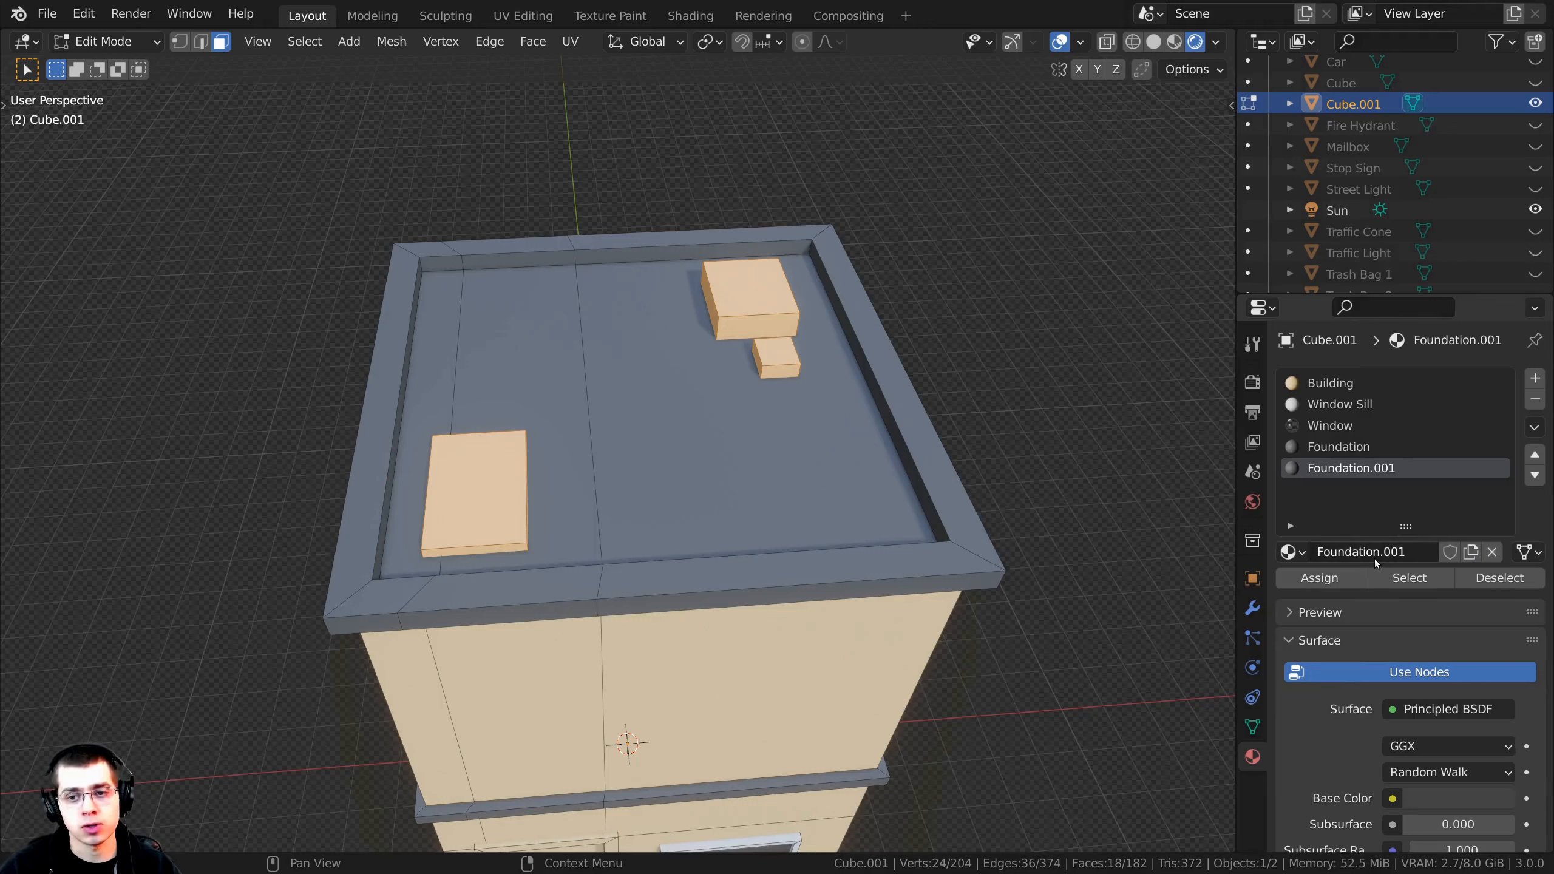
left_click(1376, 554)
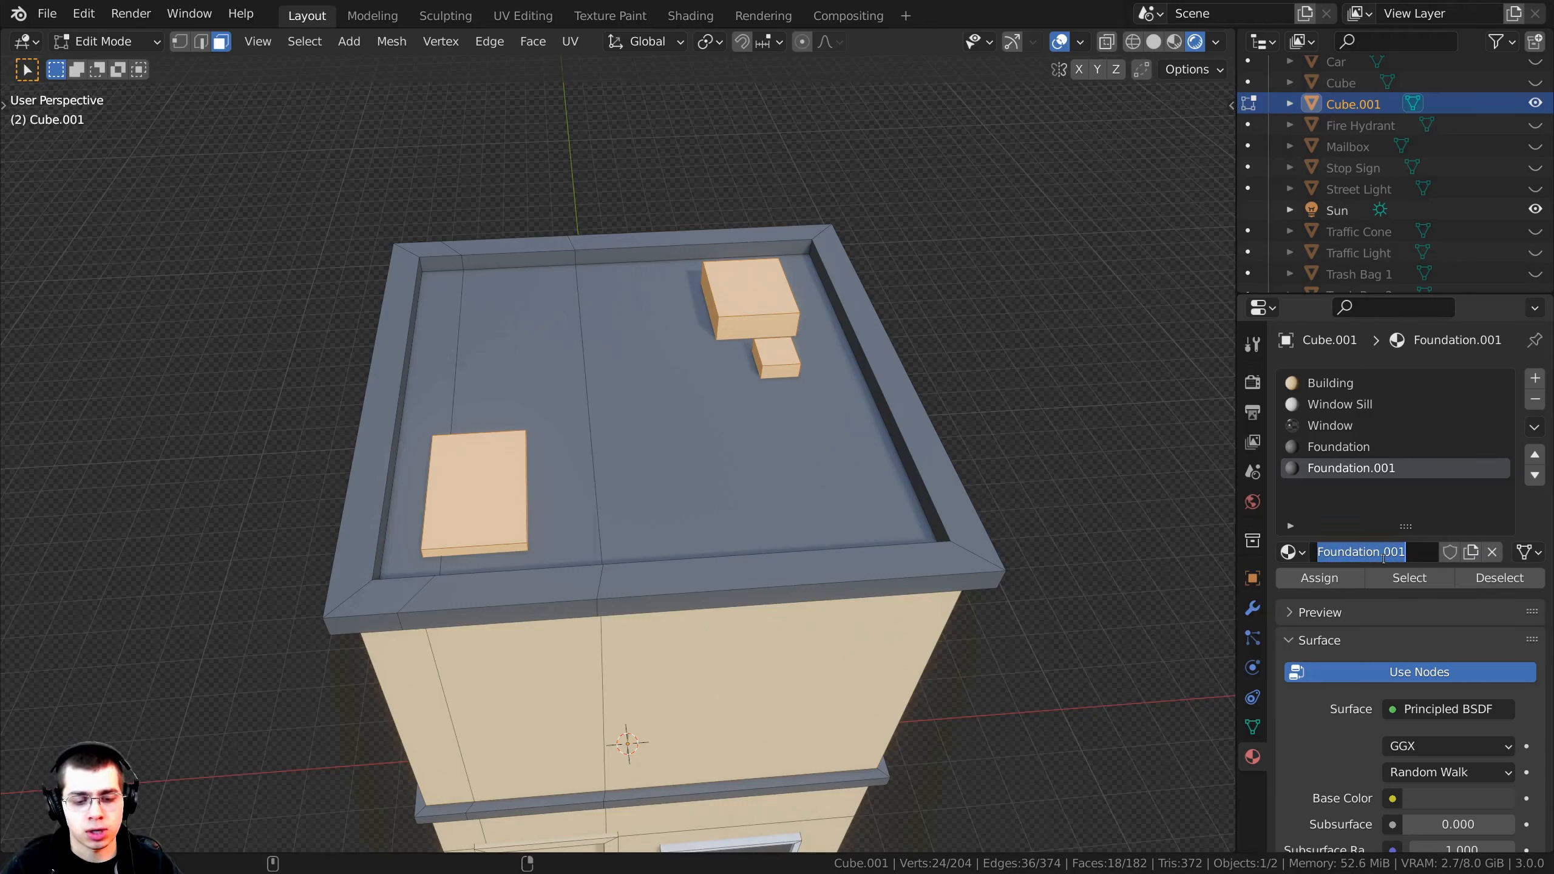
type("Boxes")
key("Return")
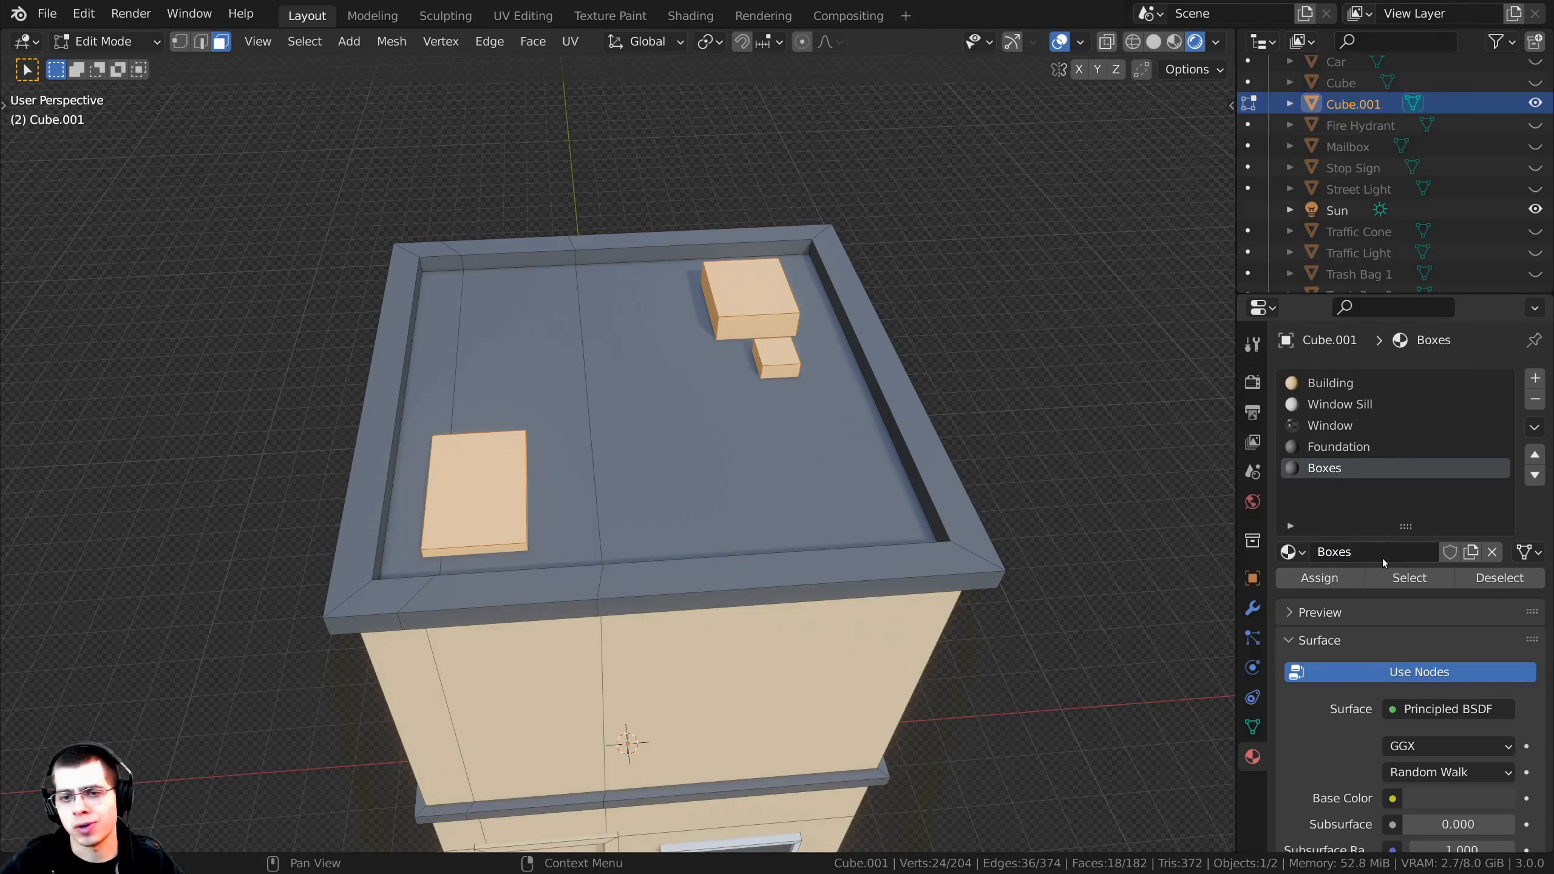
Step: Assign the Boxes material to the selected rooftop boxes and return to Object Mode
left_click(1335, 579)
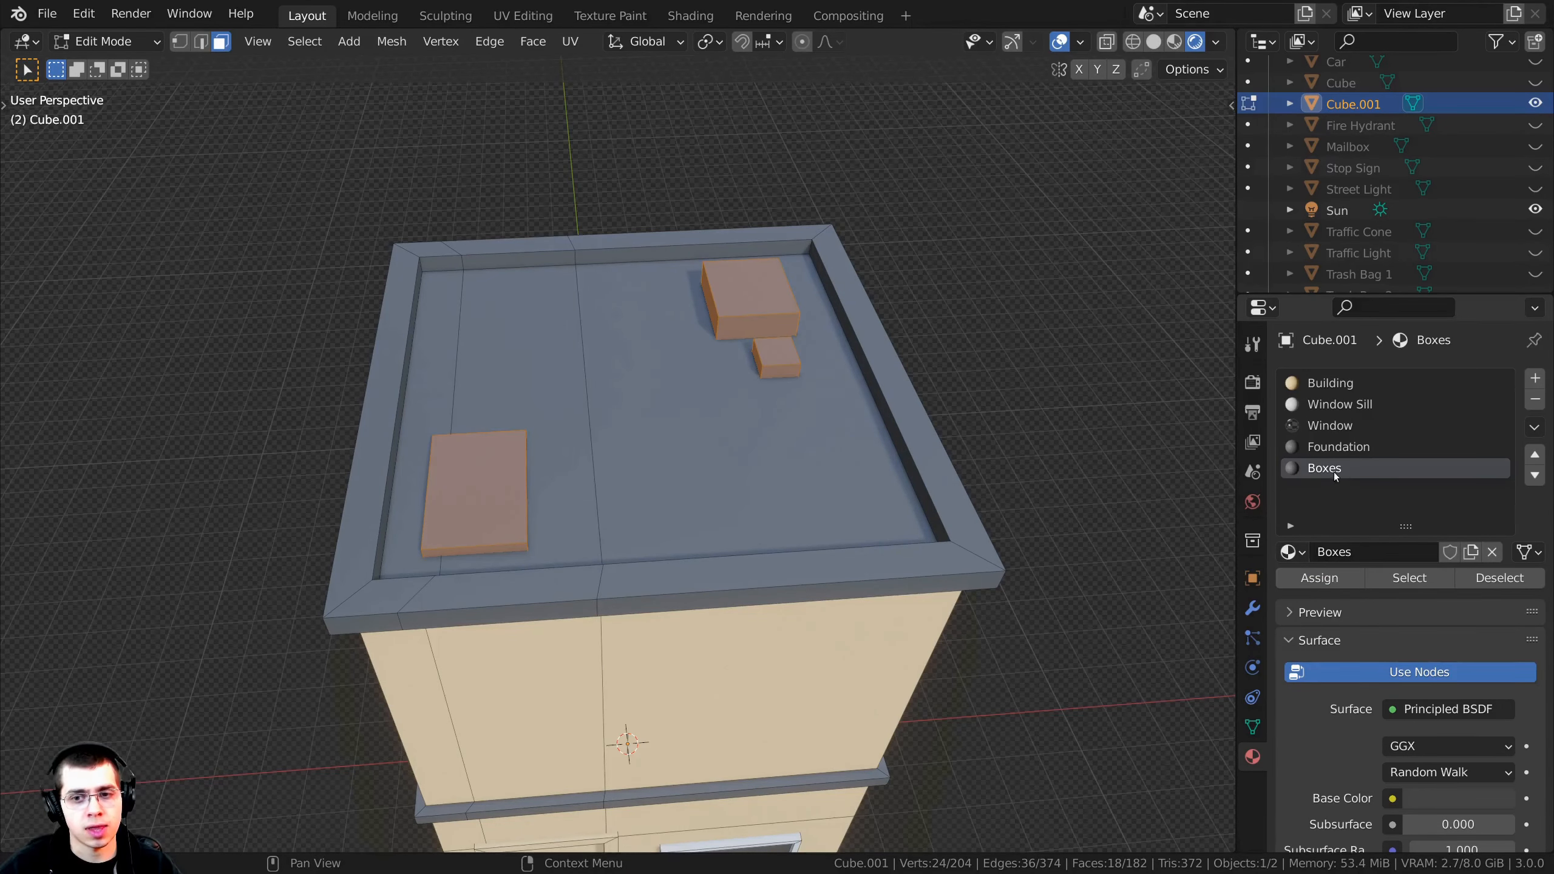
key("Tab")
middle_click_drag(784, 396, 1005, 496)
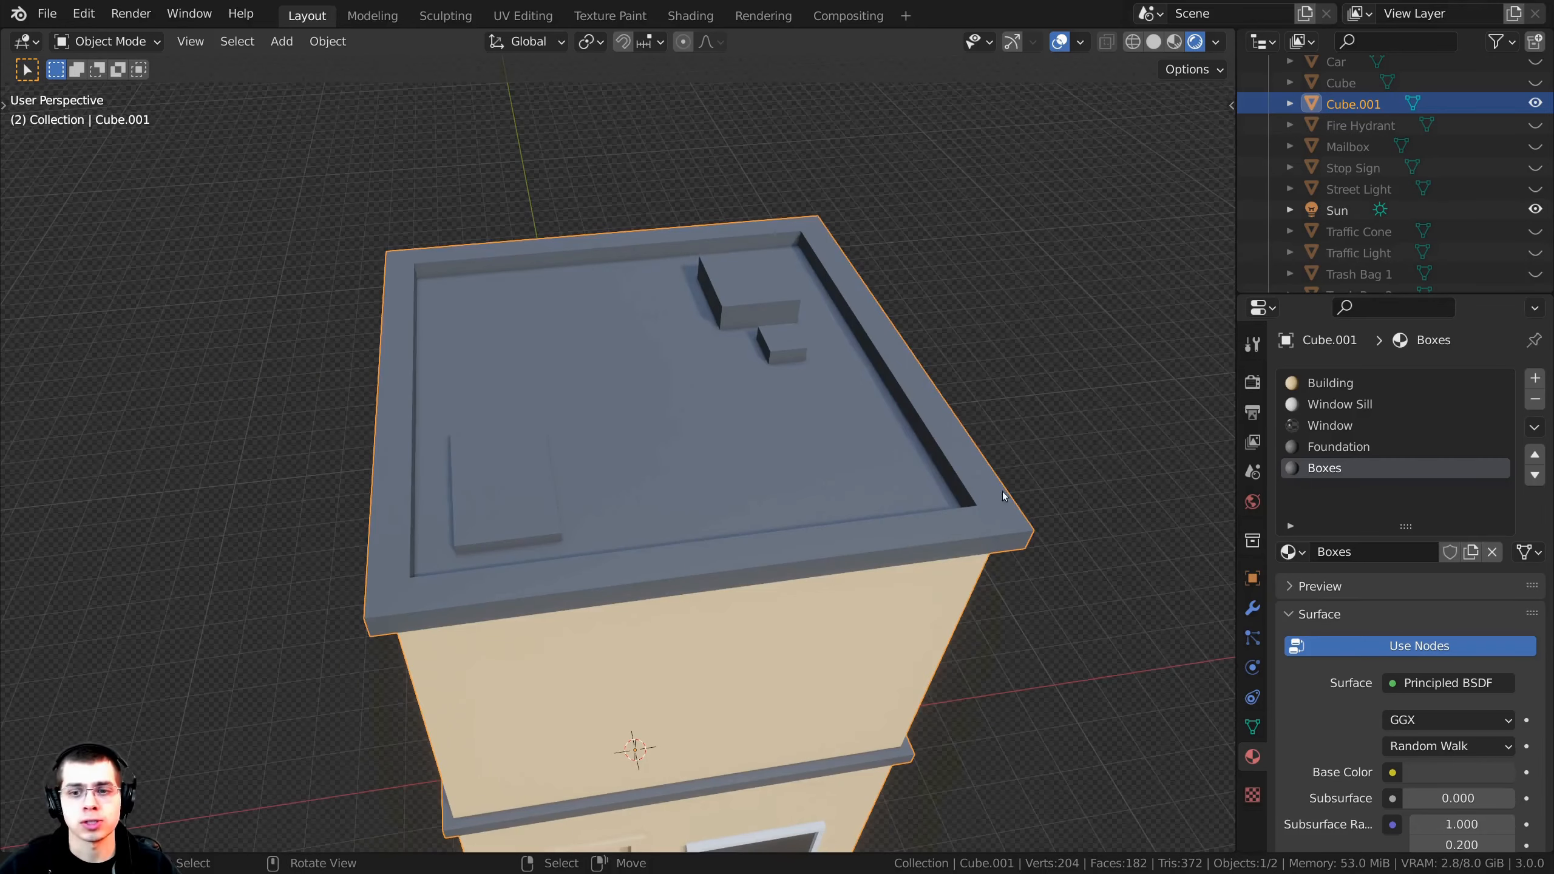
Step: Lighten the Boxes material's base colour to a value of about 0.094
scroll(1399, 626, "down", 4)
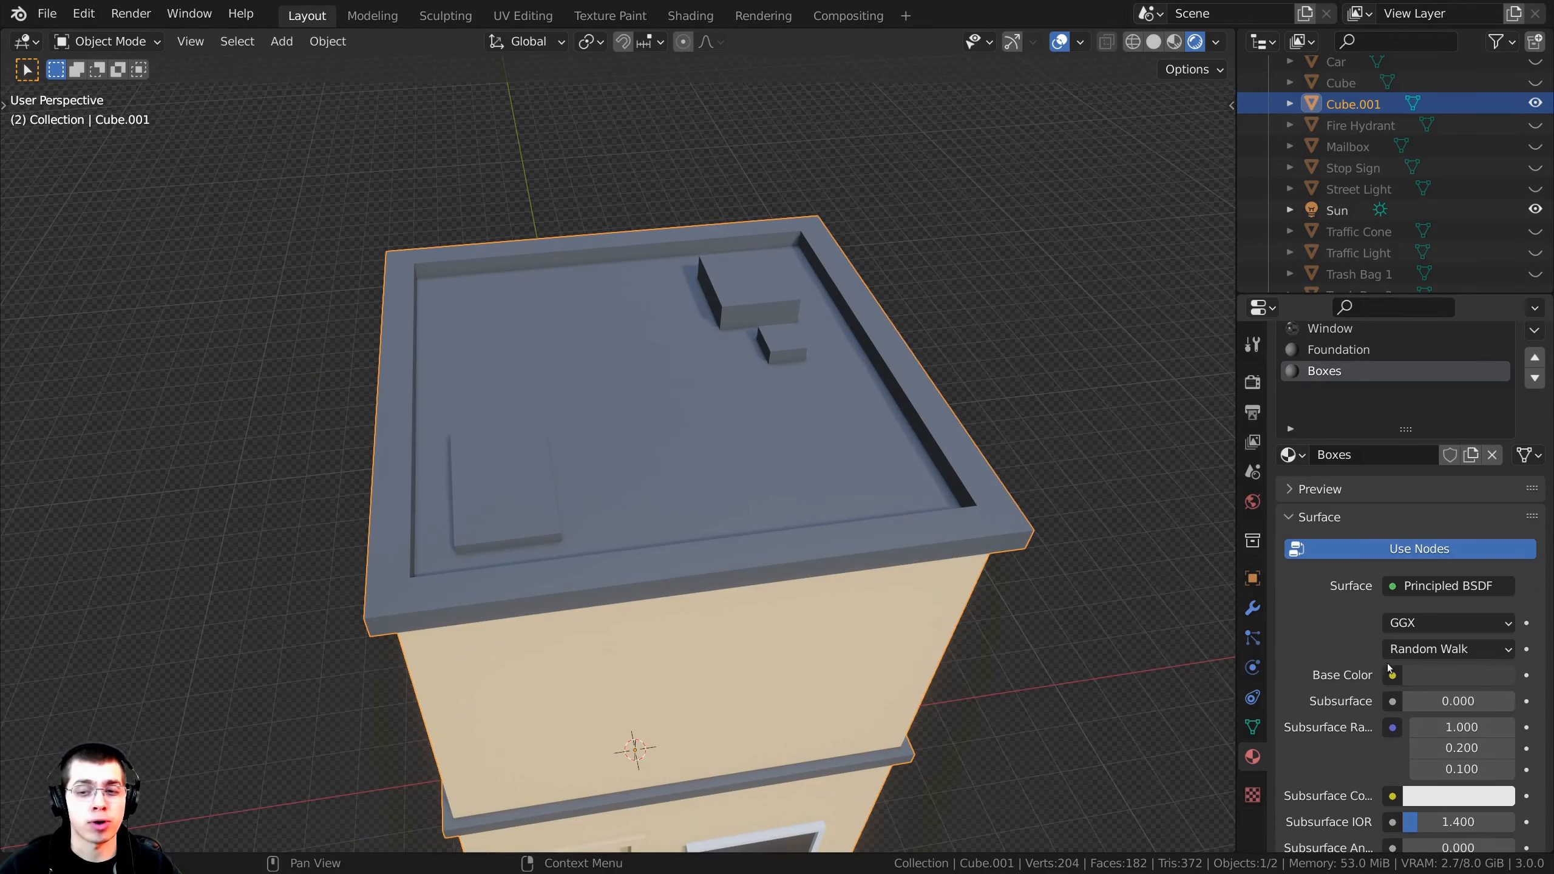
left_click(1431, 675)
left_click_drag(1494, 482, 1498, 473)
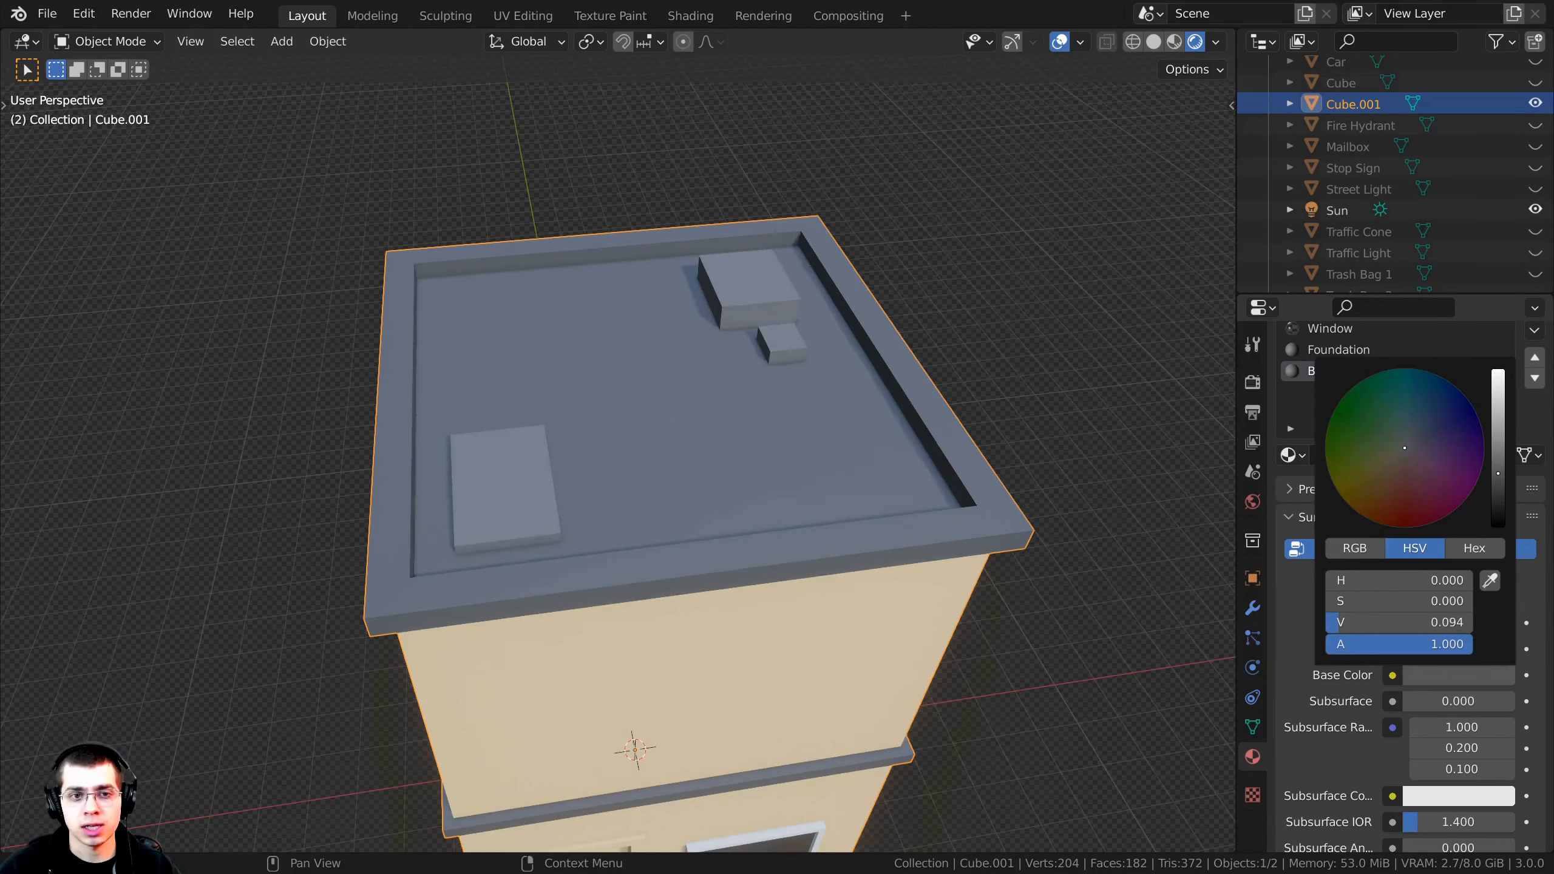
Step: Darken the Foundation material's base colour to a value of about 0.040
scroll(1349, 396, "up", 2)
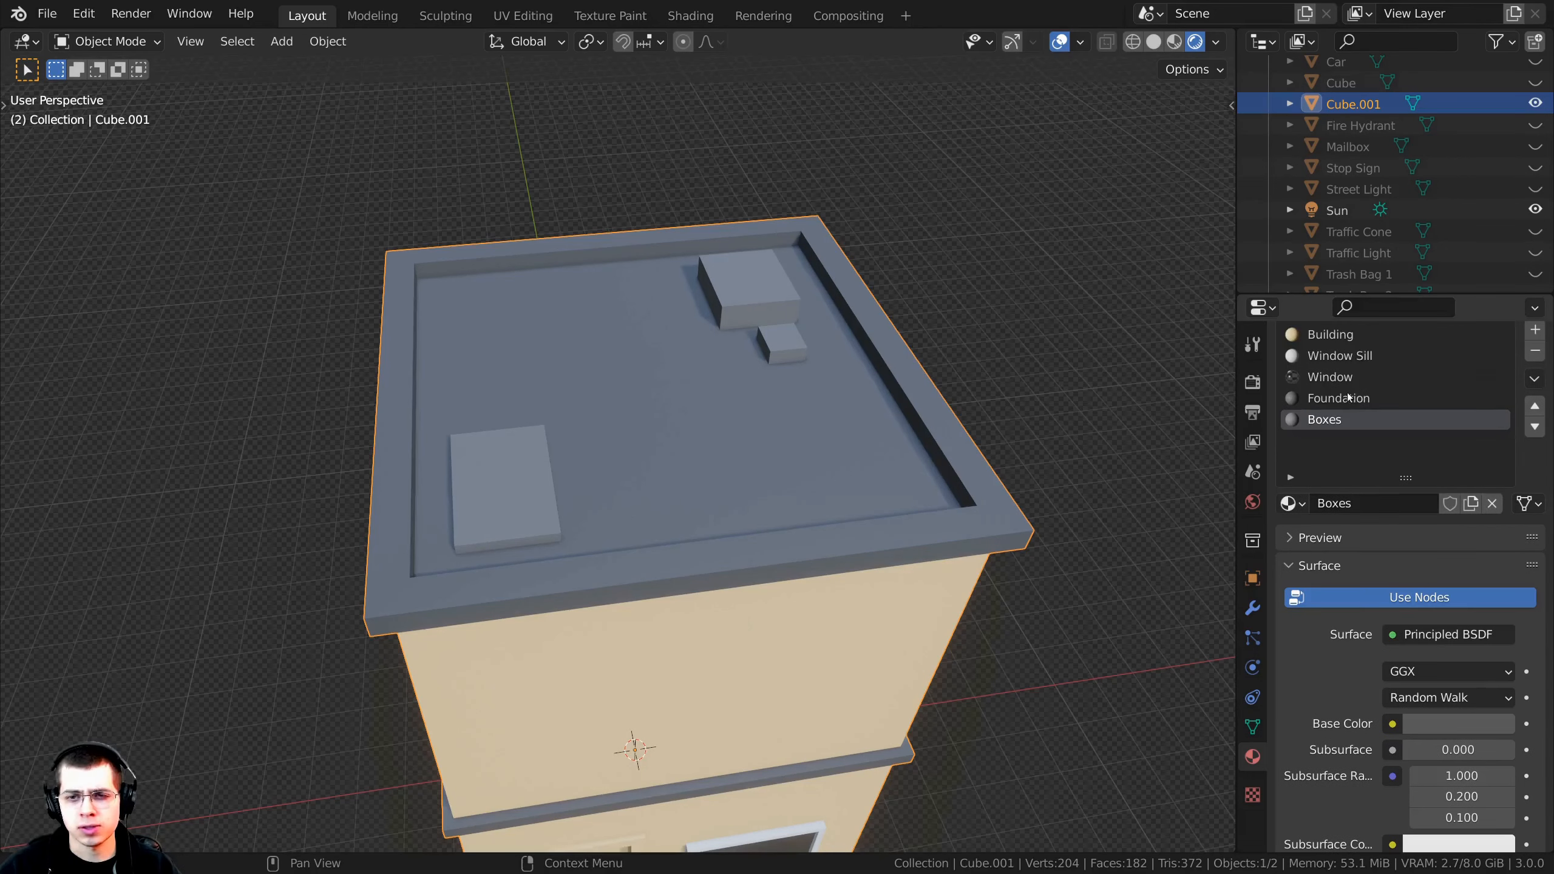
left_click(1357, 399)
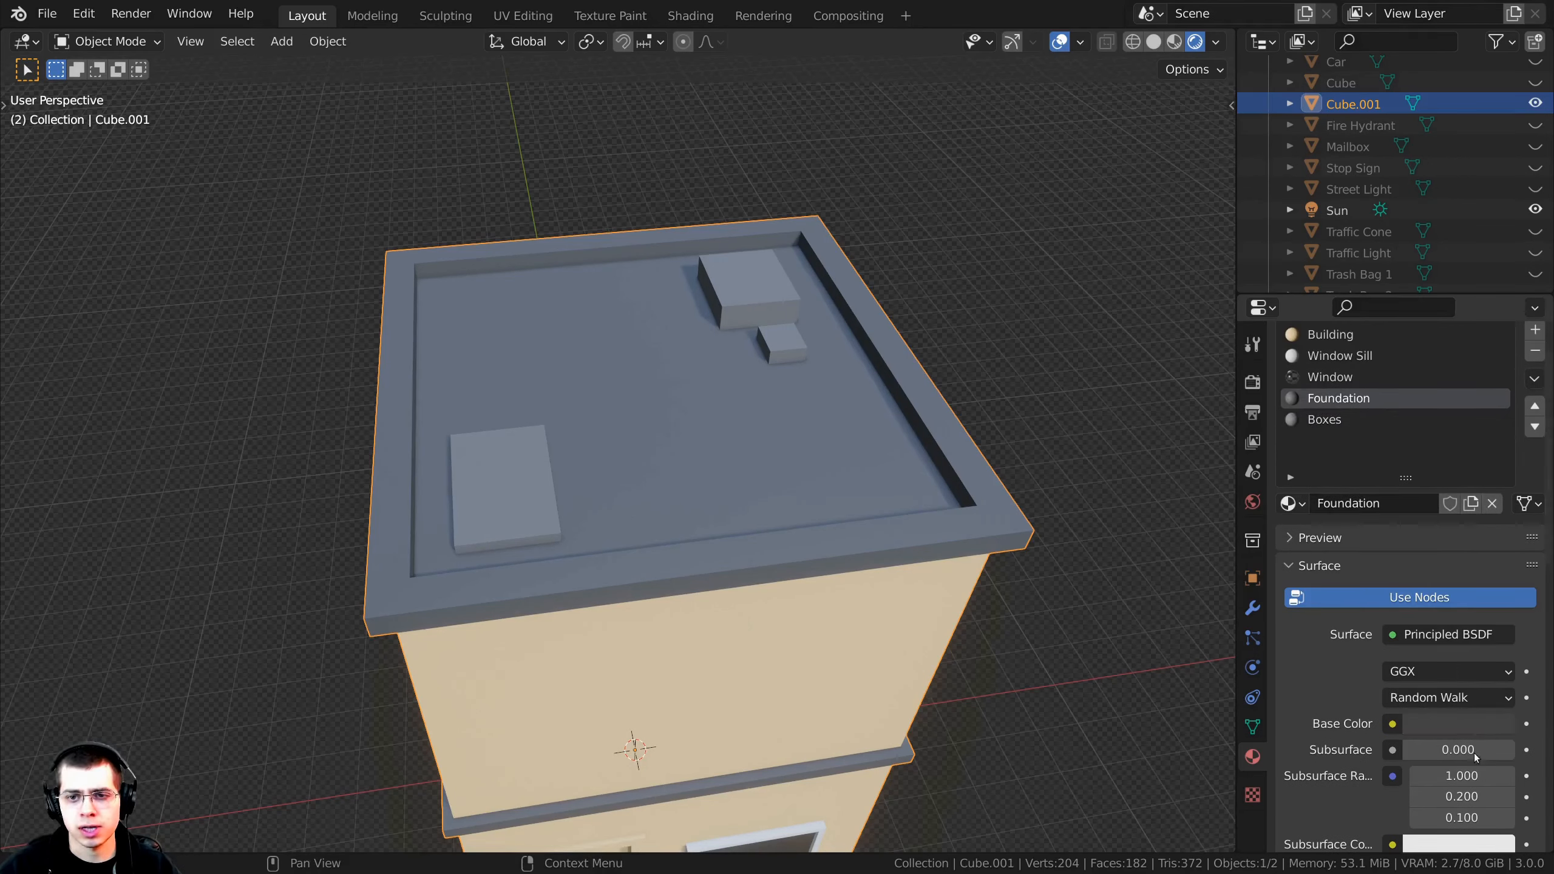
left_click(1430, 722)
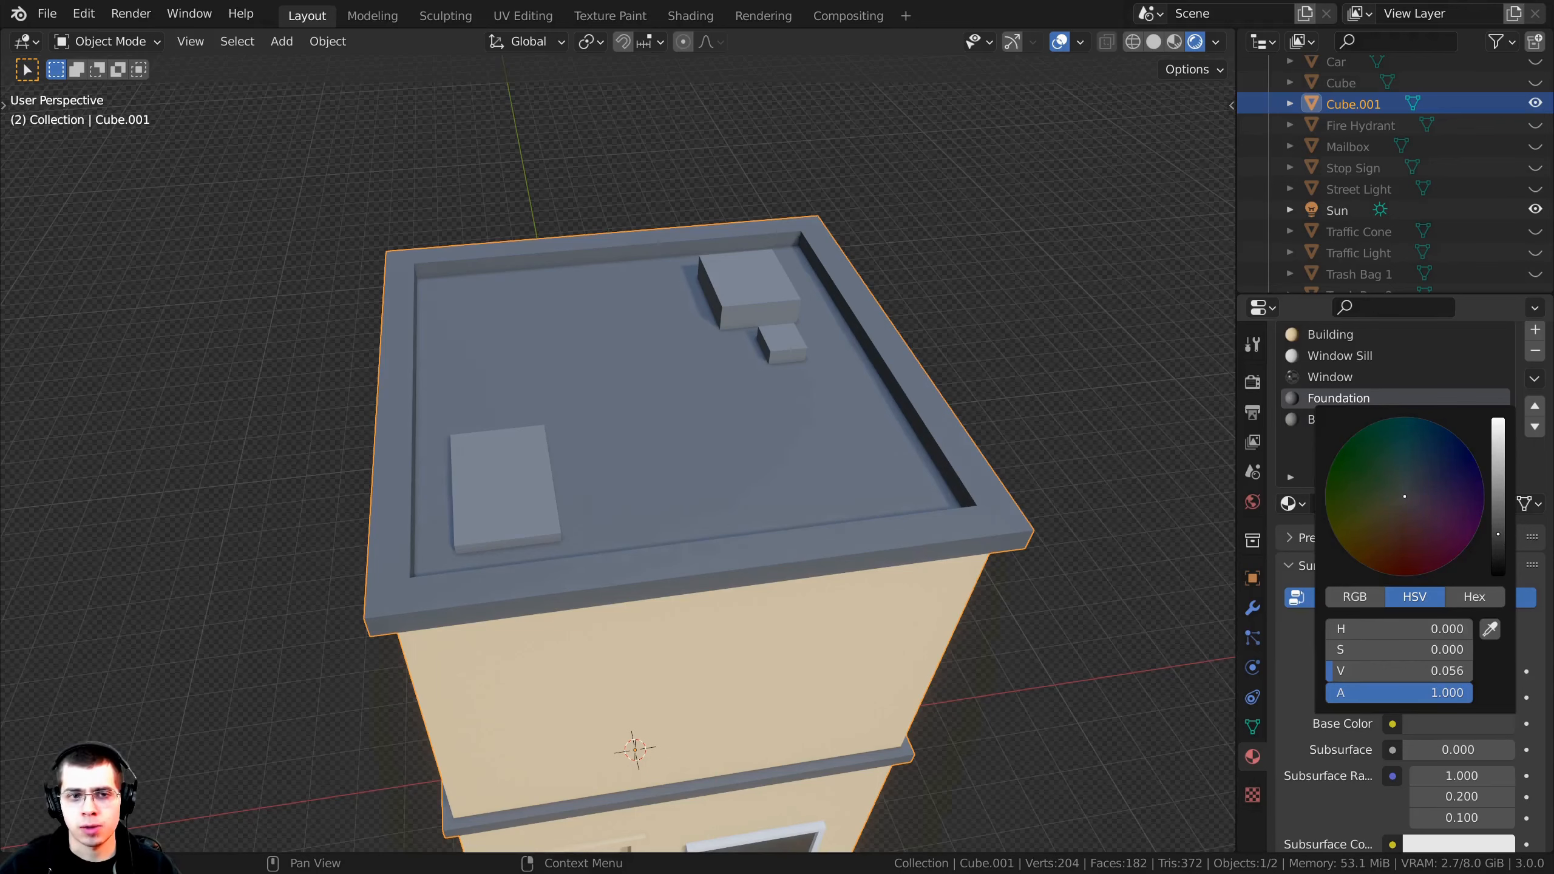
left_click_drag(1499, 535, 1497, 537)
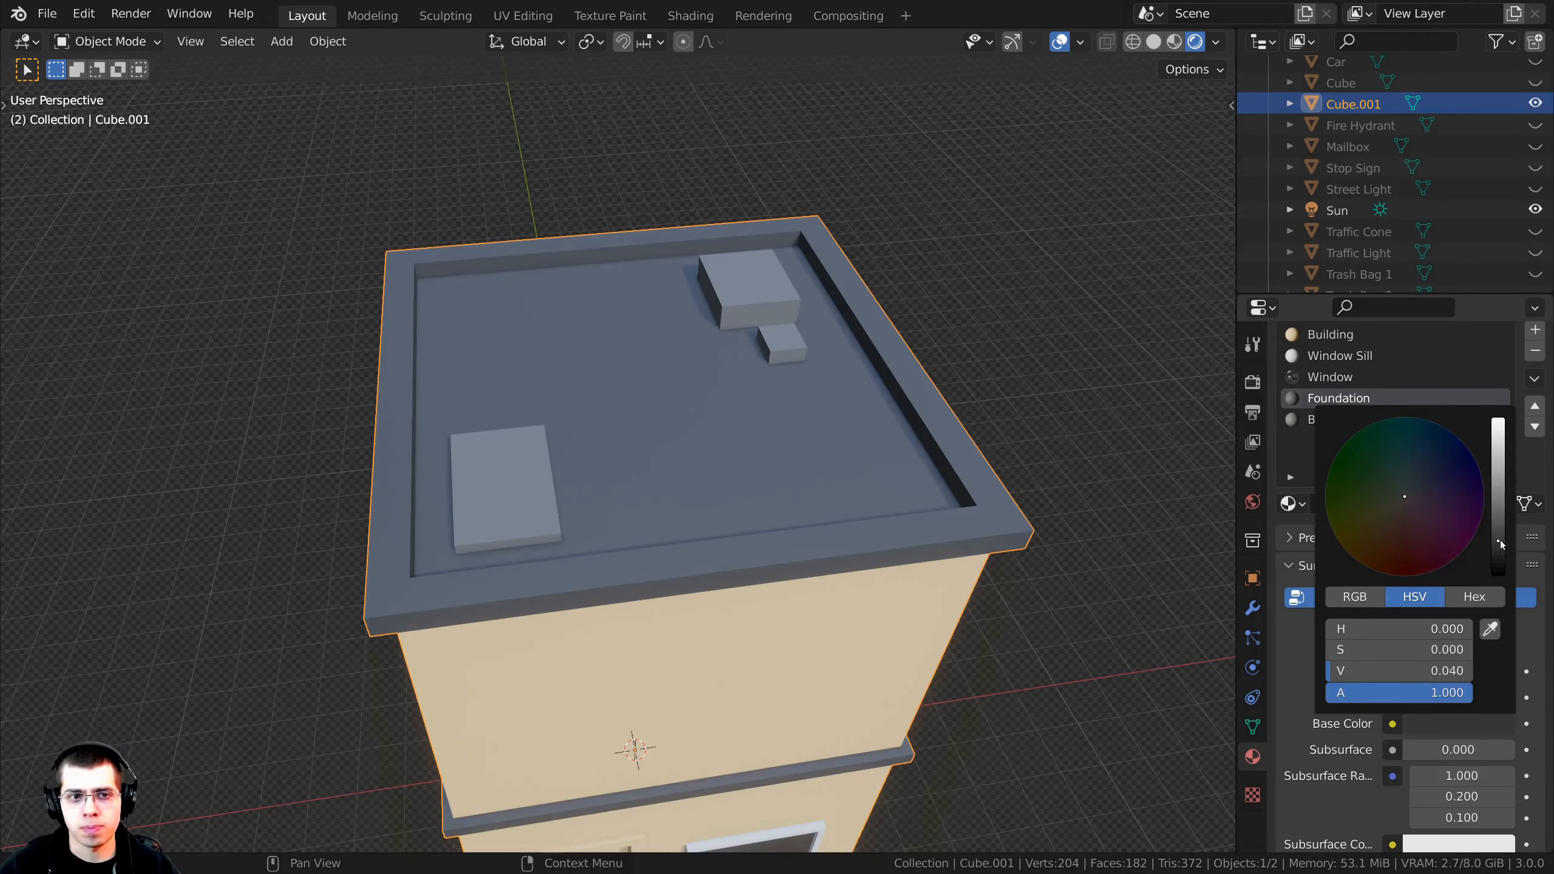
Step: Save the Low Poly City Assets file
scroll(791, 551, "down", 4)
middle_click_drag(790, 551, 647, 512)
scroll(647, 512, "up", 4)
key("ctrl+s")
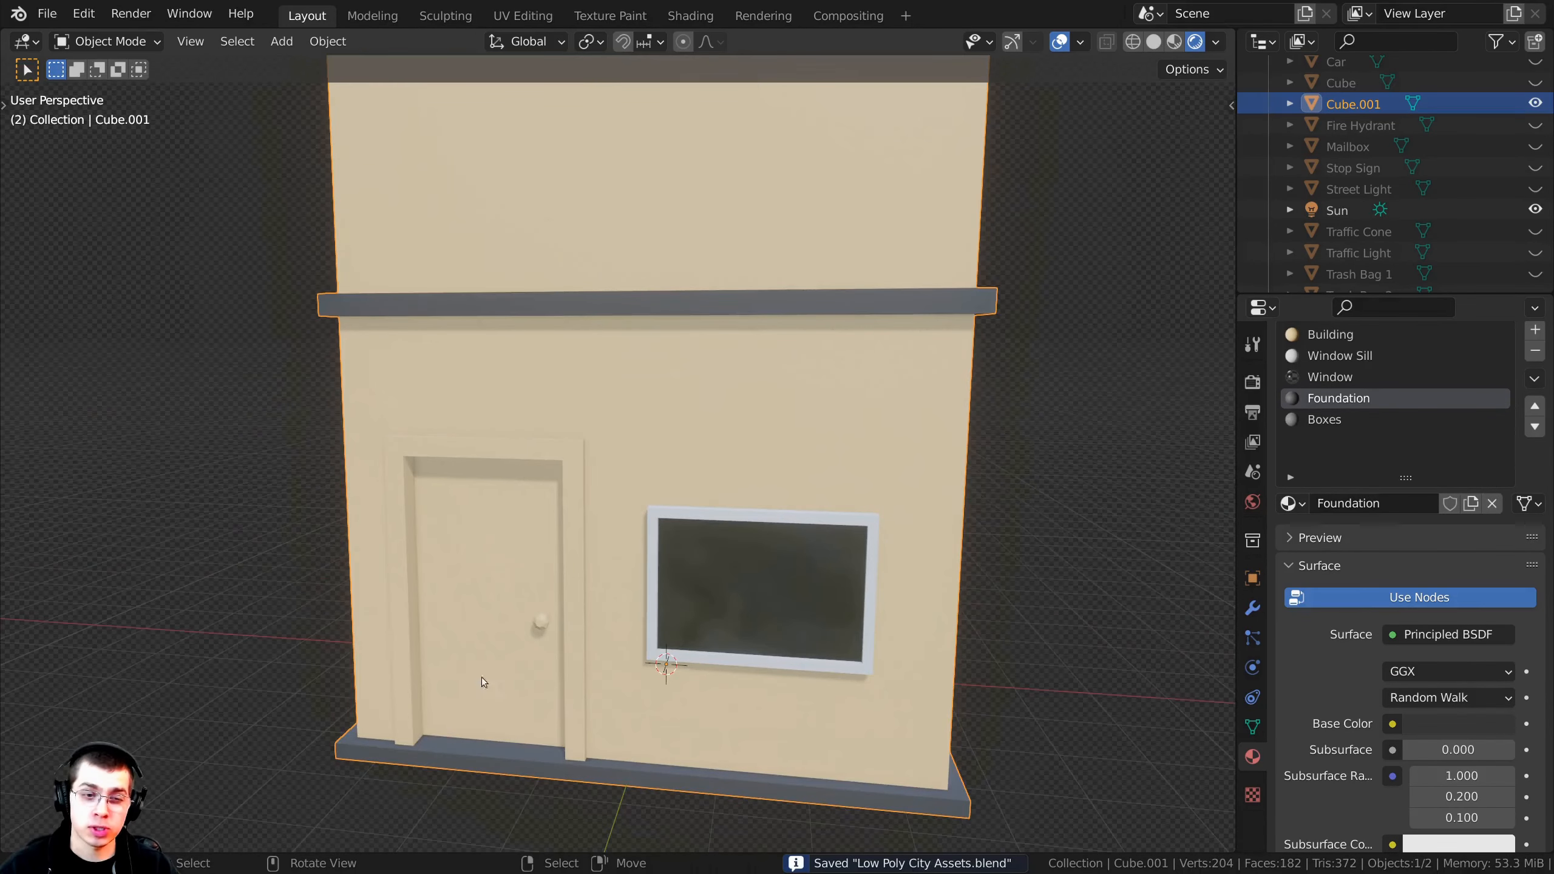
Step: In Edit Mode, clear the selection and select all linked geometry of the front window, including its frame
scroll(650, 520, "down", 2)
scroll(638, 432, "up", 1)
scroll(639, 432, "down", 1)
middle_click_drag(664, 435, 633, 452)
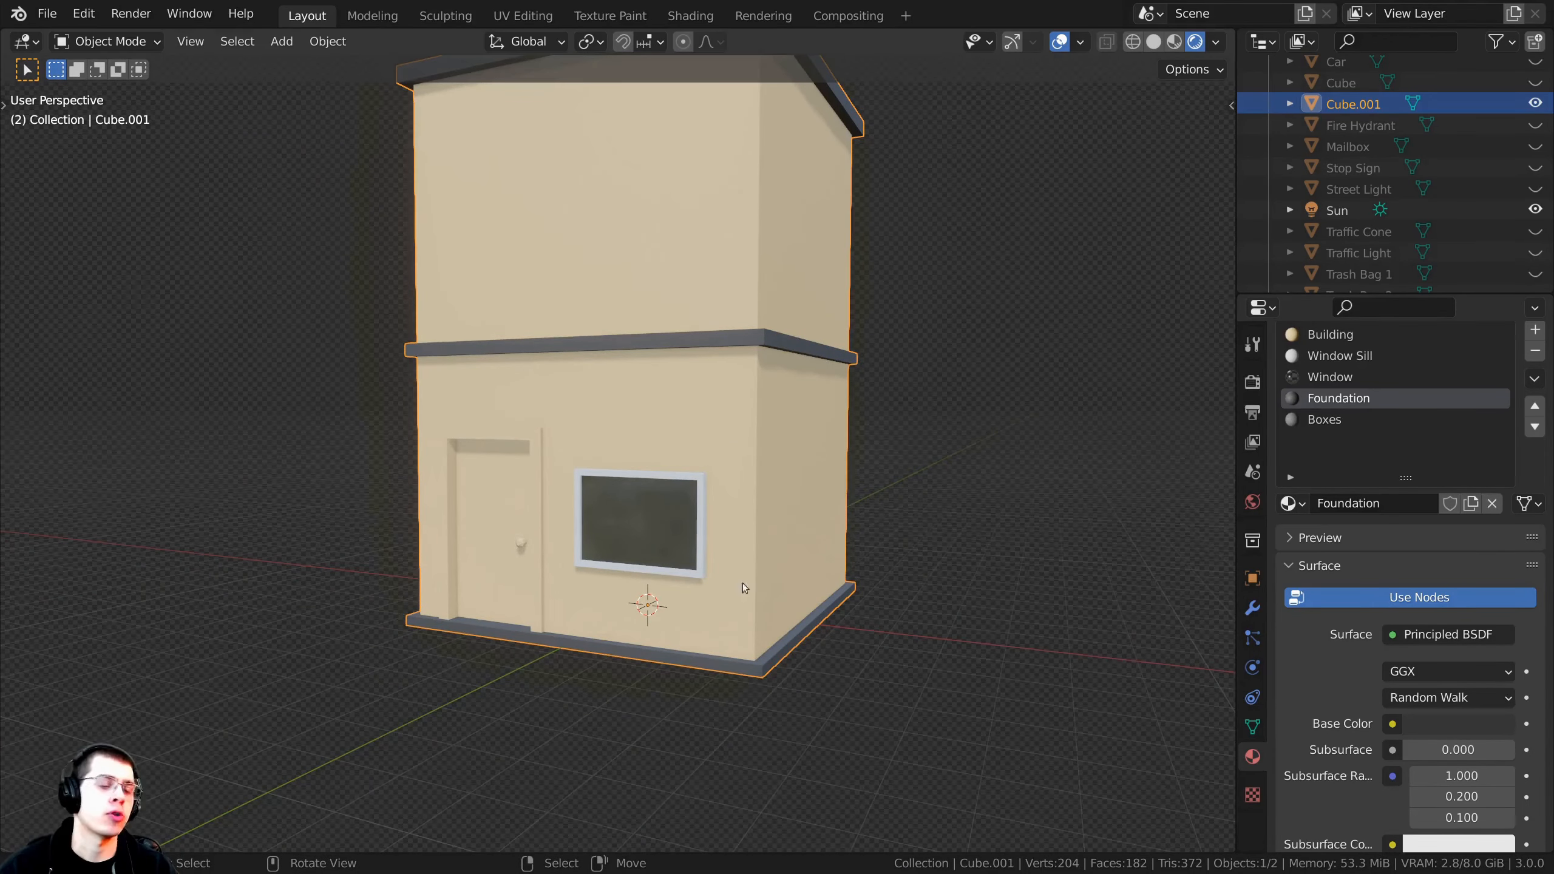
middle_click_drag(743, 582, 685, 518)
scroll(755, 539, "up", 2)
scroll(635, 447, "up", 2)
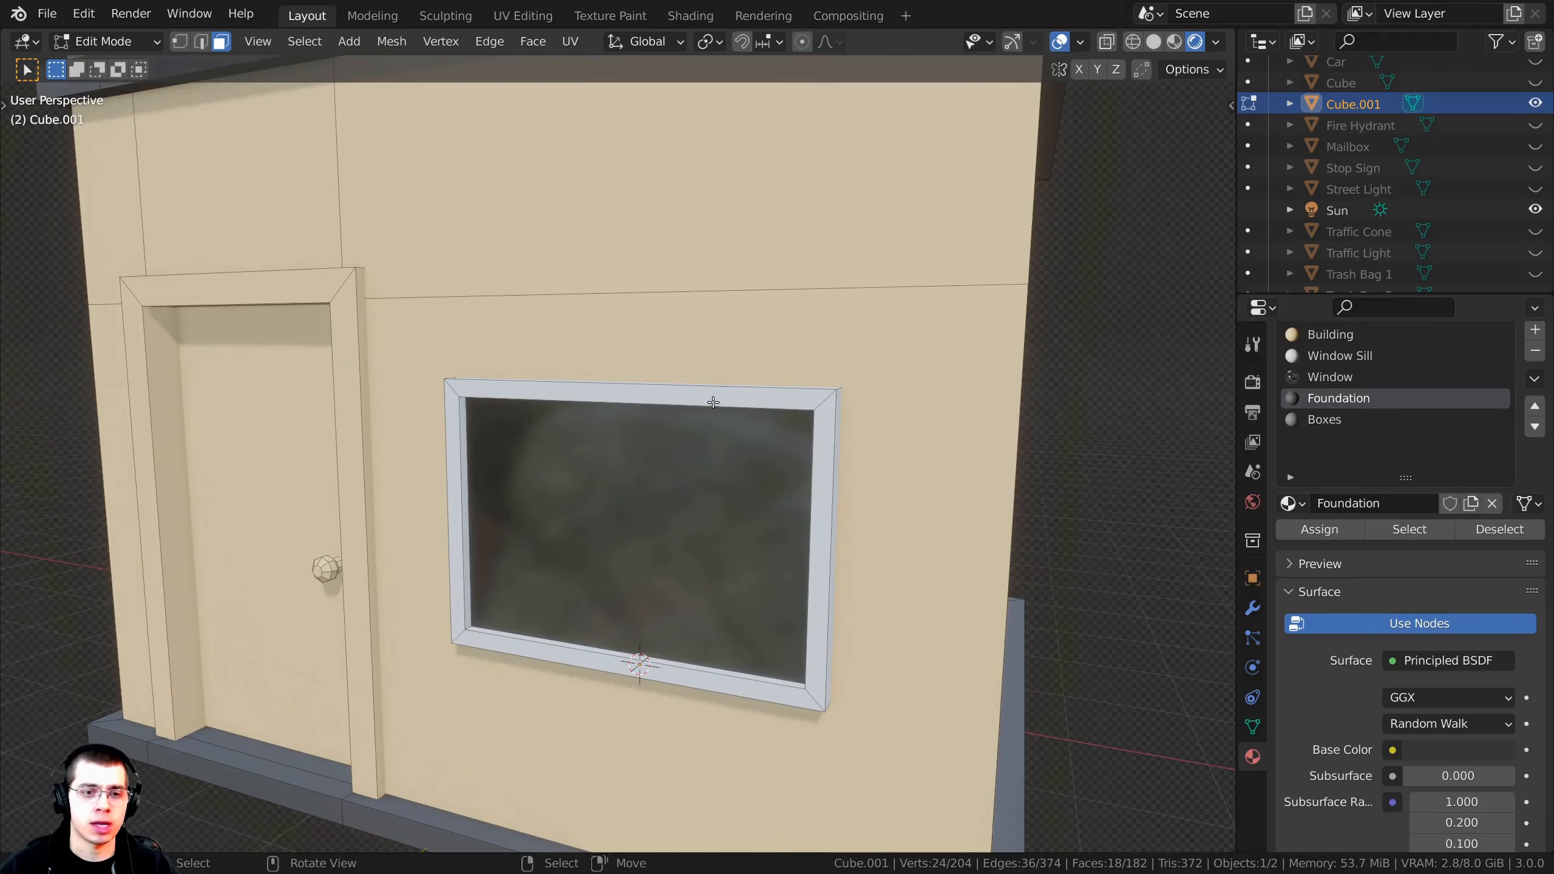
key("alt+a")
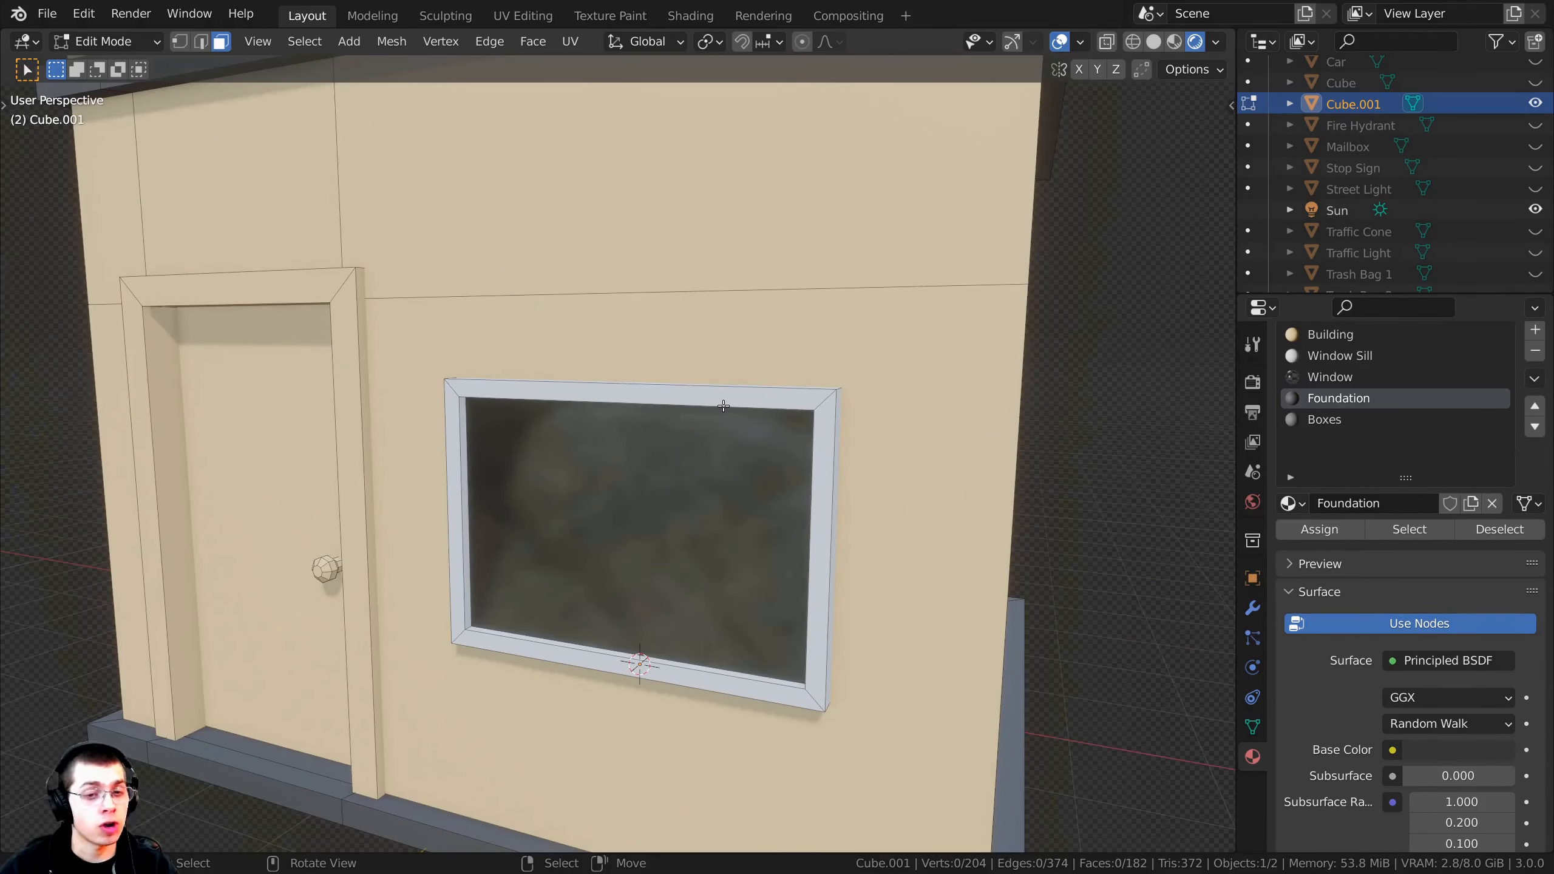
key("l")
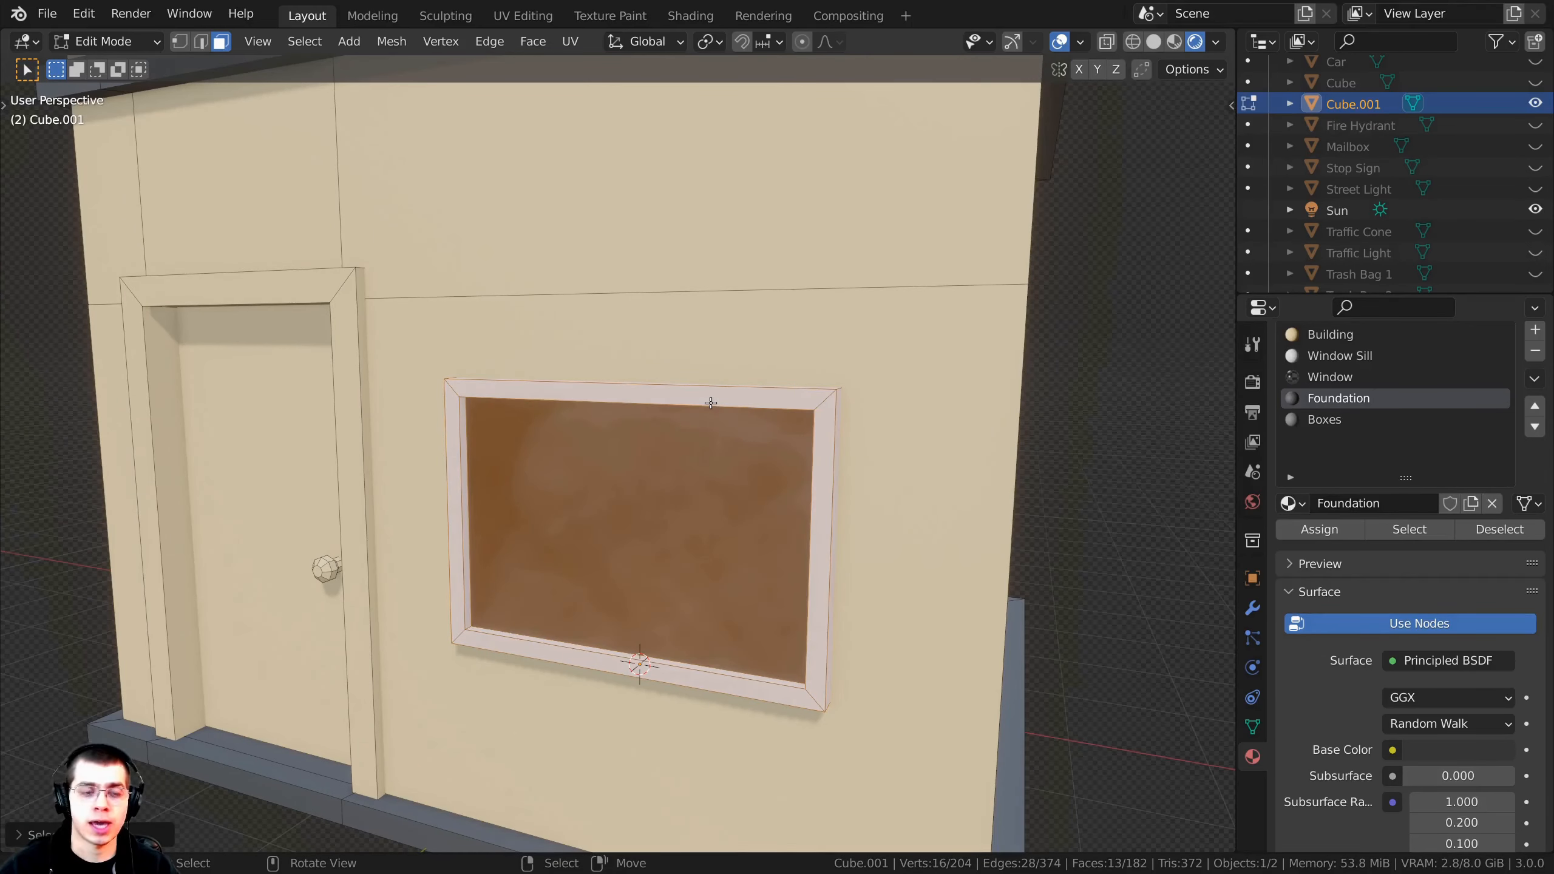
Step: Using a wireframe top view, duplicate the front window and place the copy at the building's +X side wall
scroll(710, 402, "down", 4)
middle_click_drag(710, 402, 702, 509)
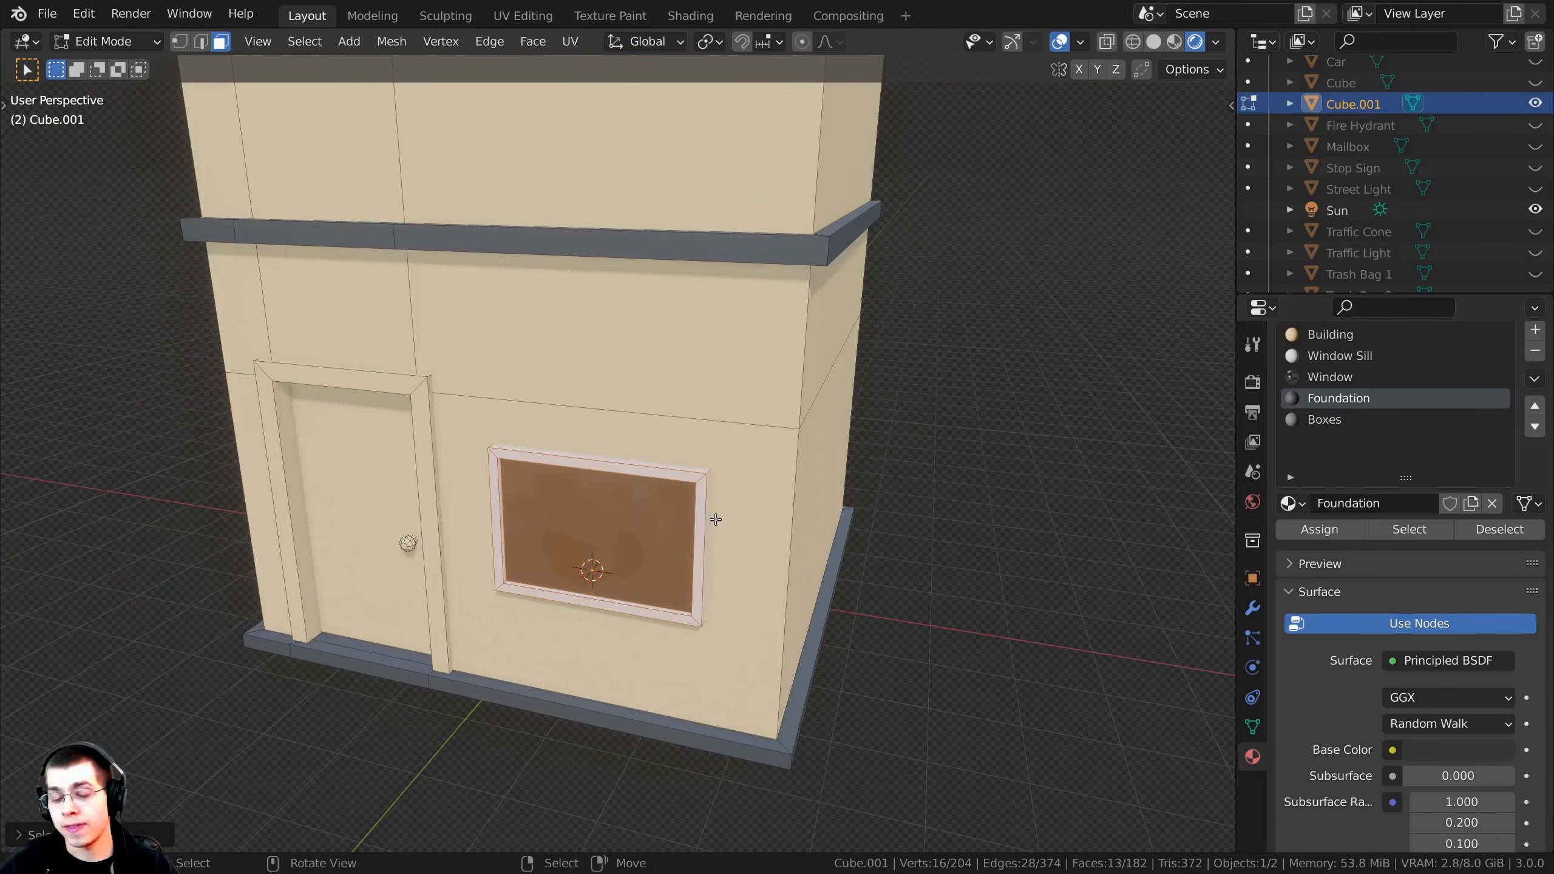
key("KP_7")
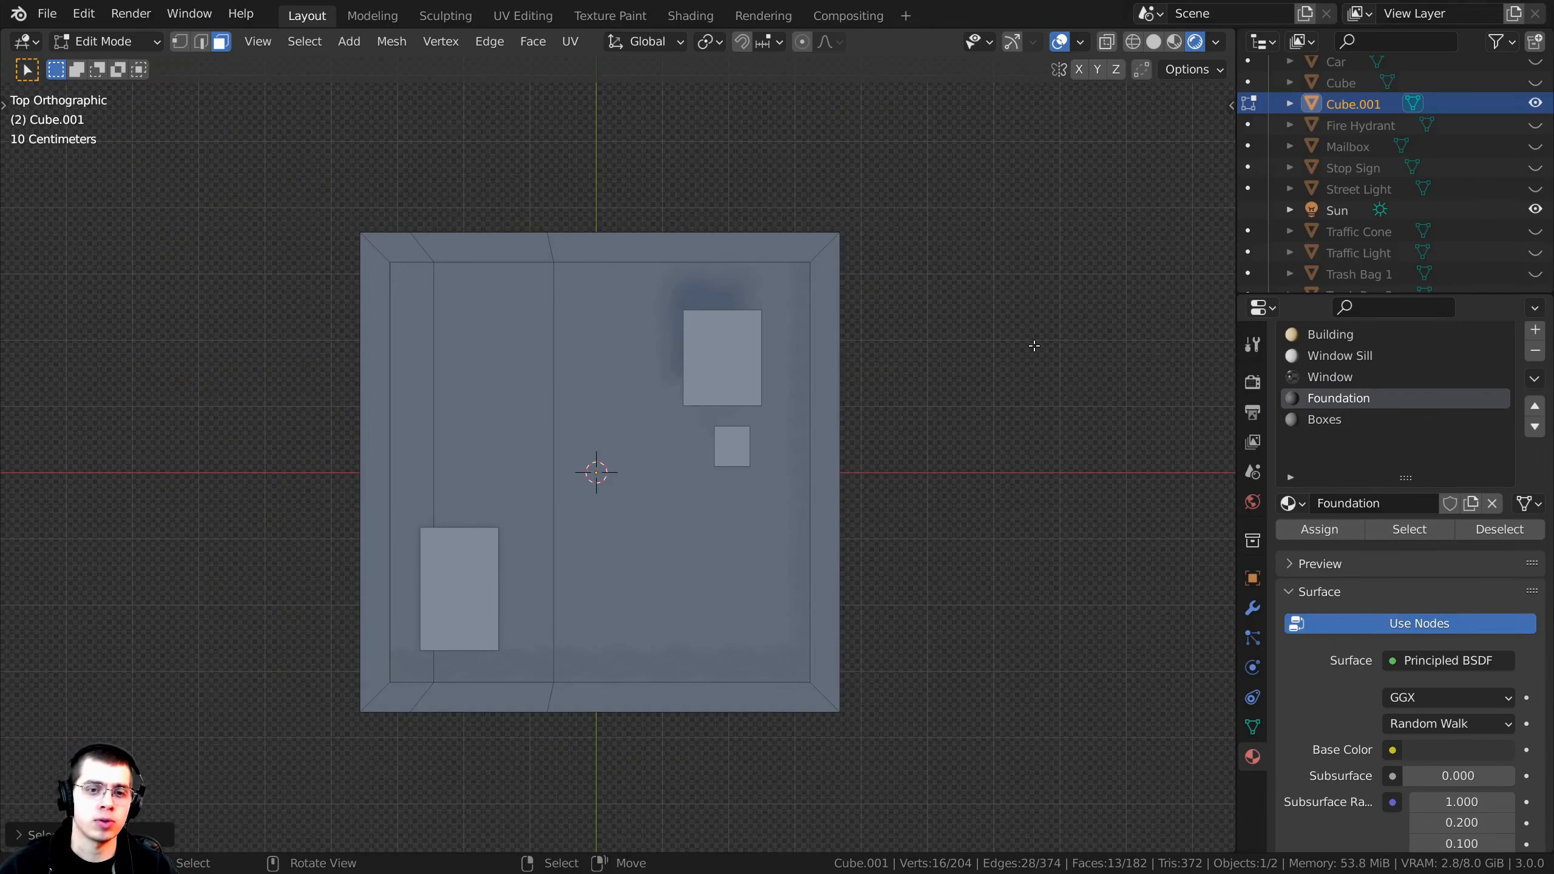
key("z")
left_click(699, 337)
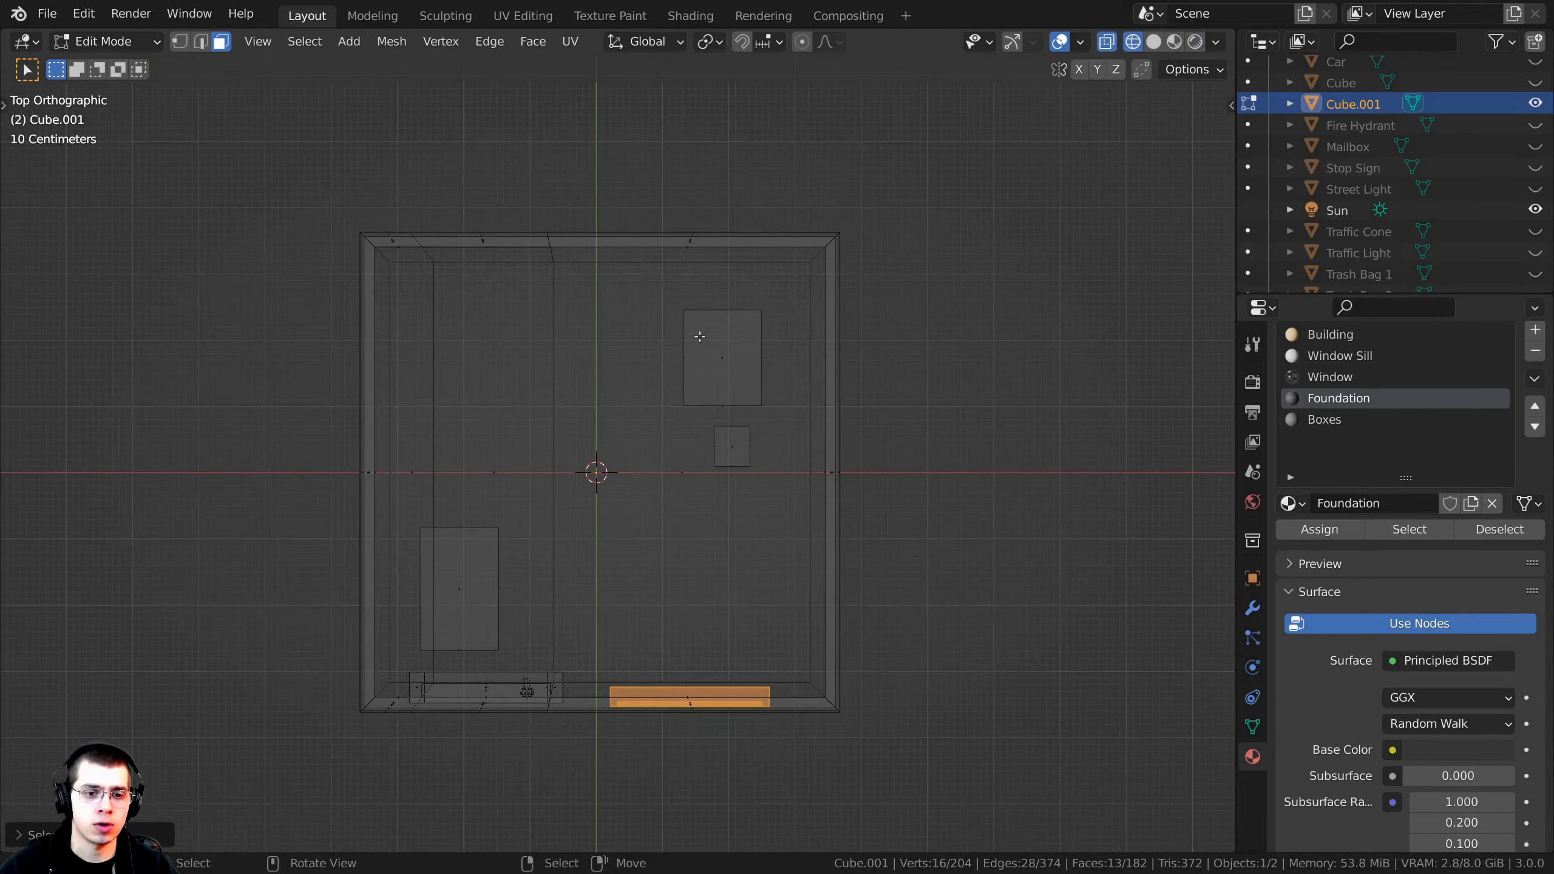
middle_click_drag(882, 662, 804, 614, "shift")
scroll(805, 614, "up", 2)
scroll(805, 614, "down", 1)
key("g")
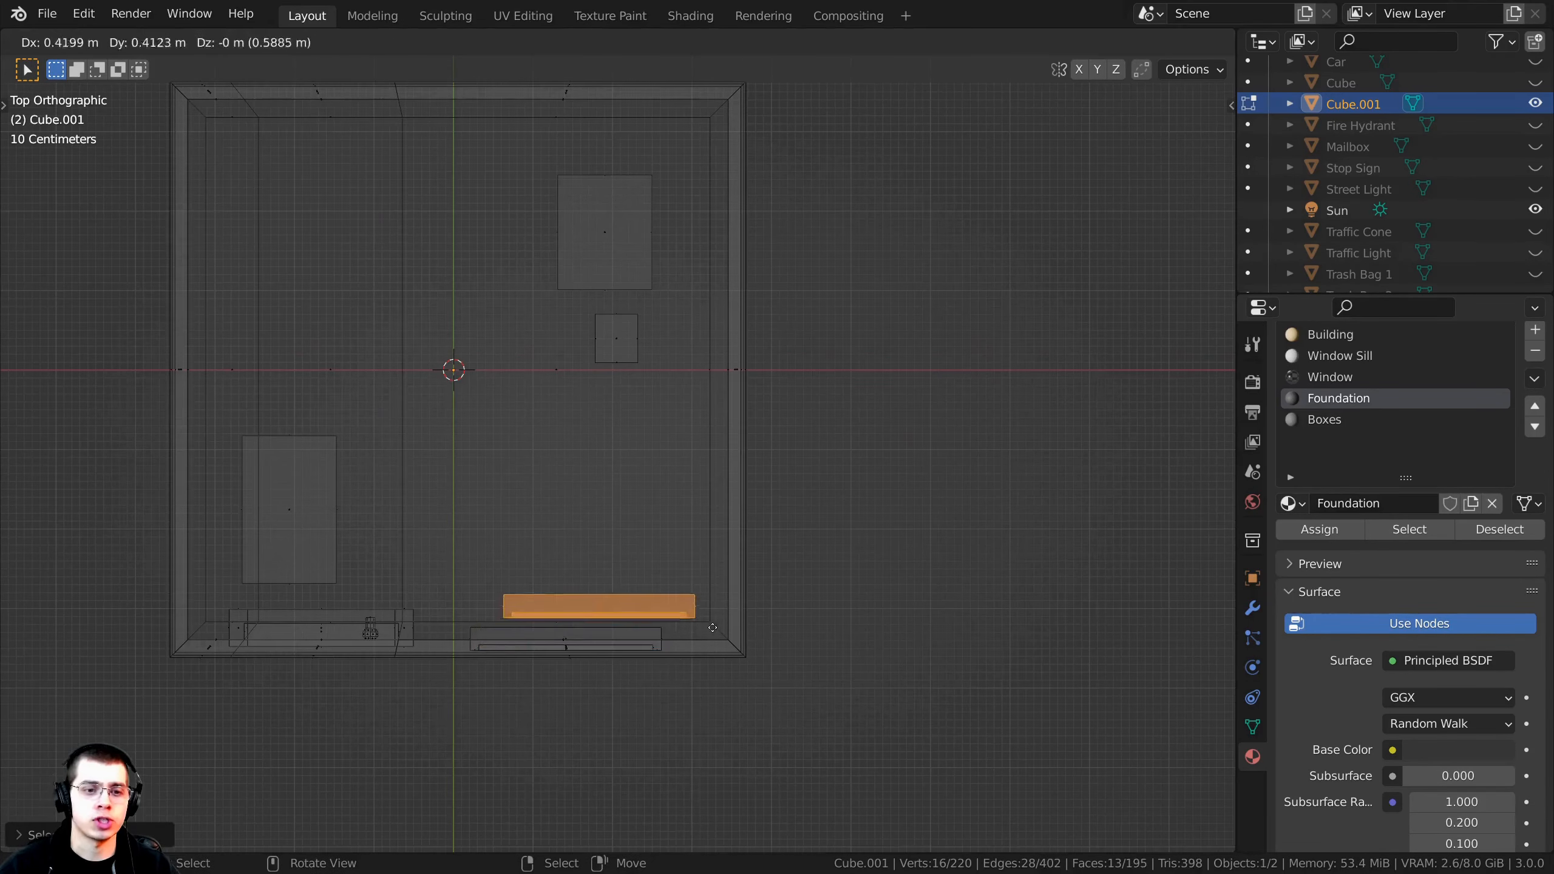
left_click(845, 496)
Step: Rotate the duplicated window by -90° so that its glass faces outward from the +X side wall
type("r")
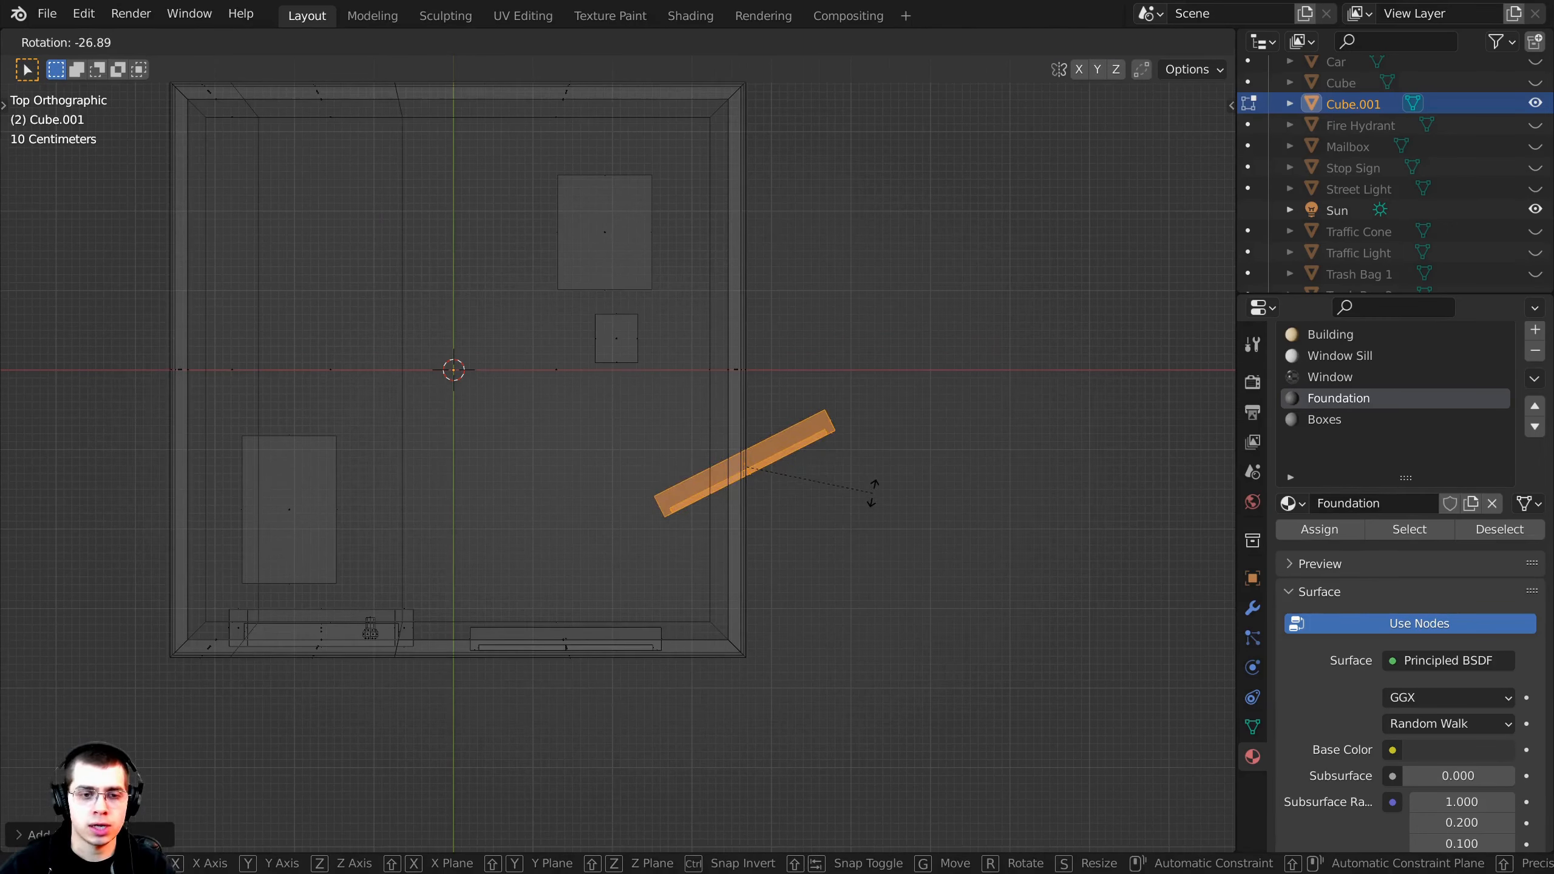
type("90")
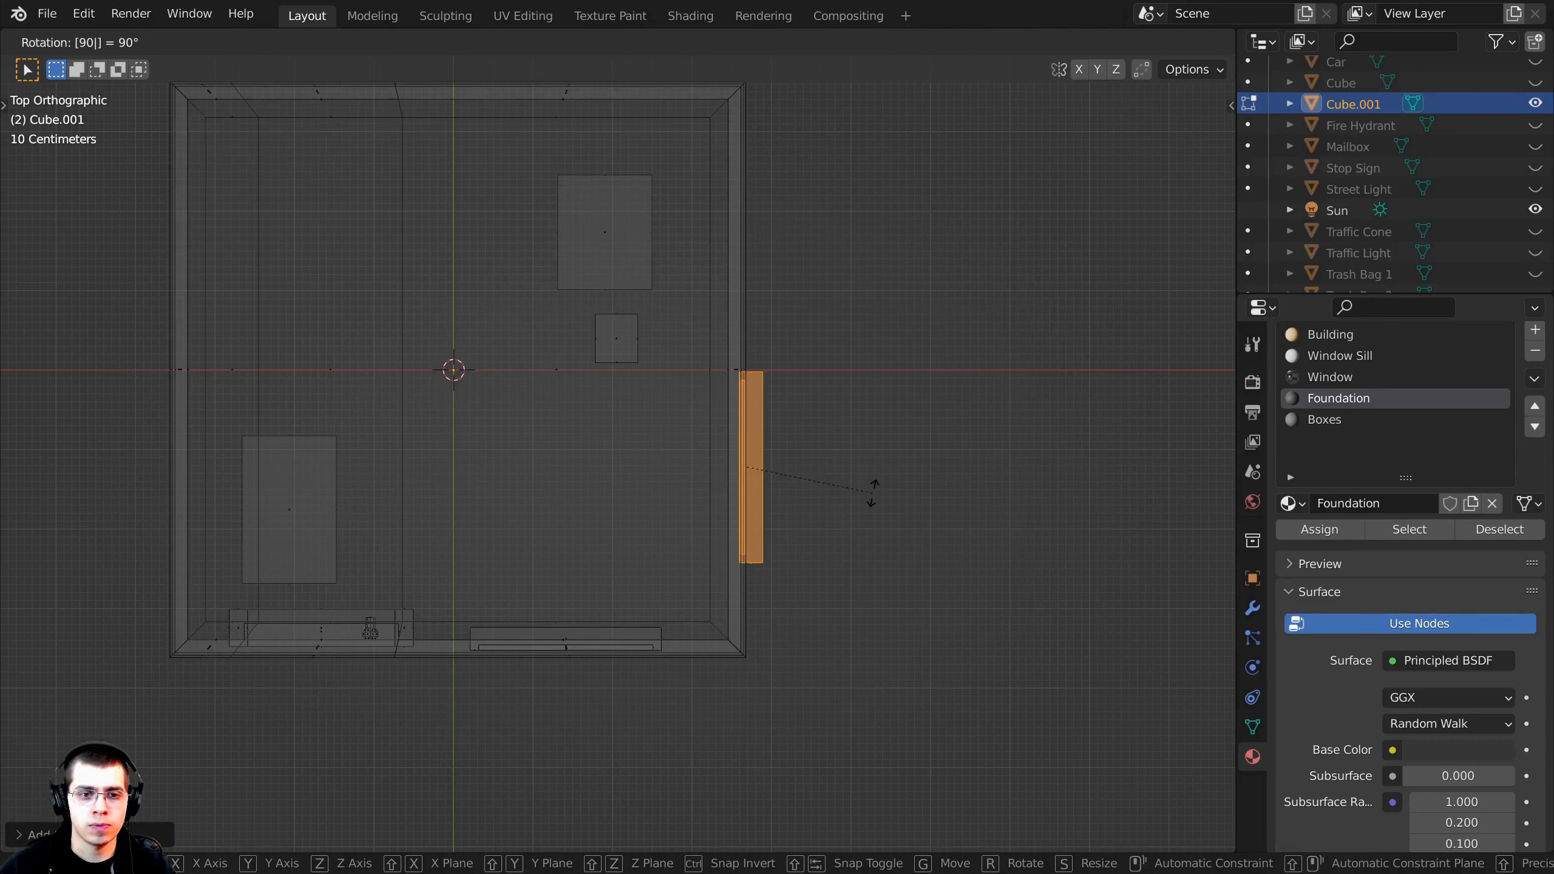
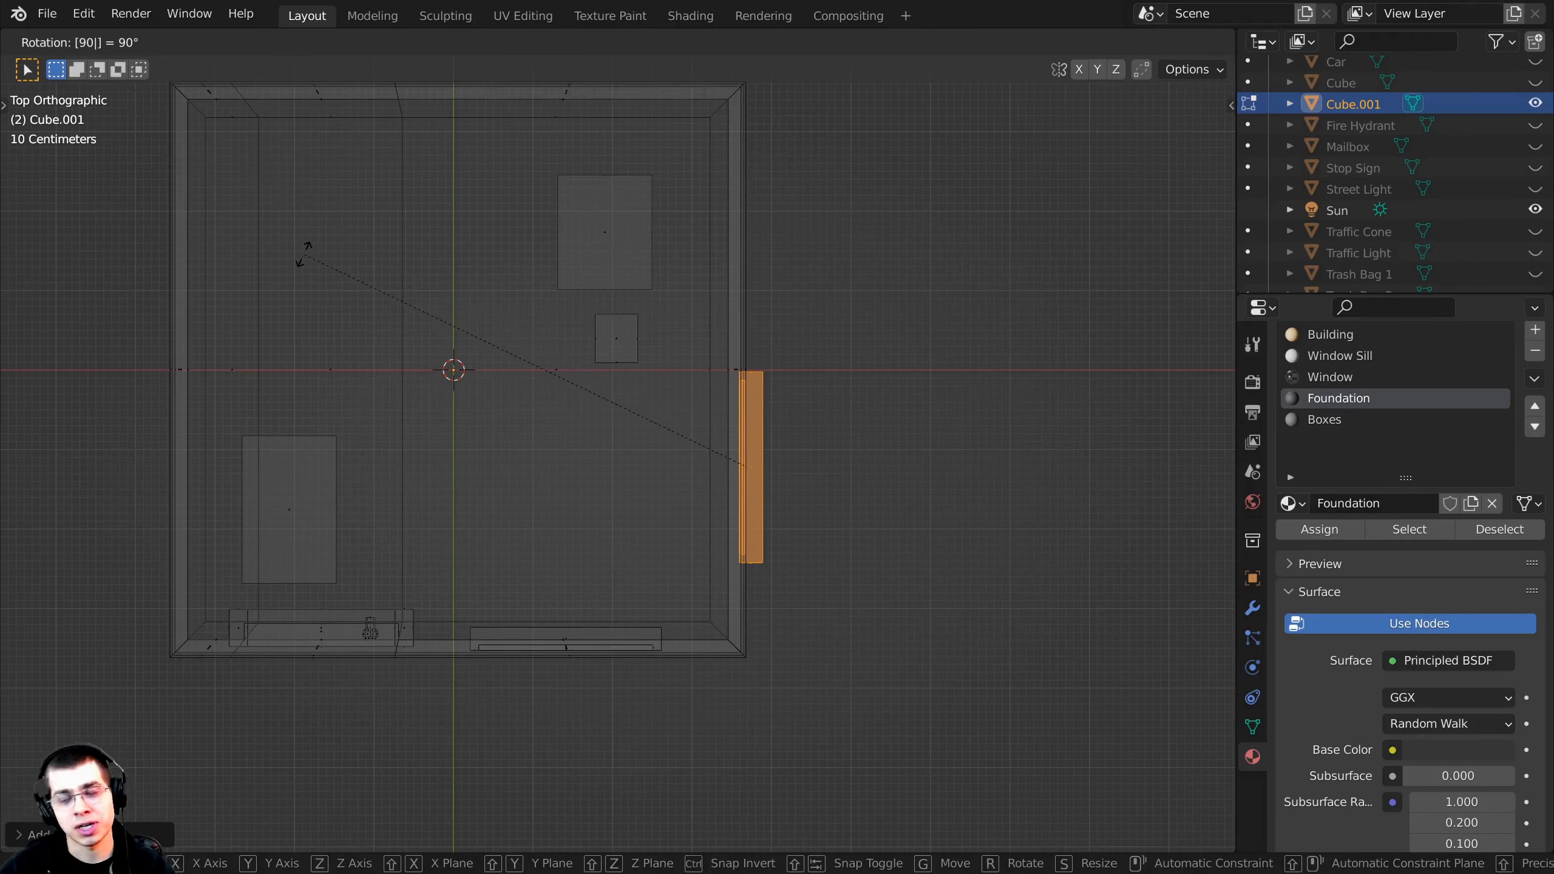
key("minus")
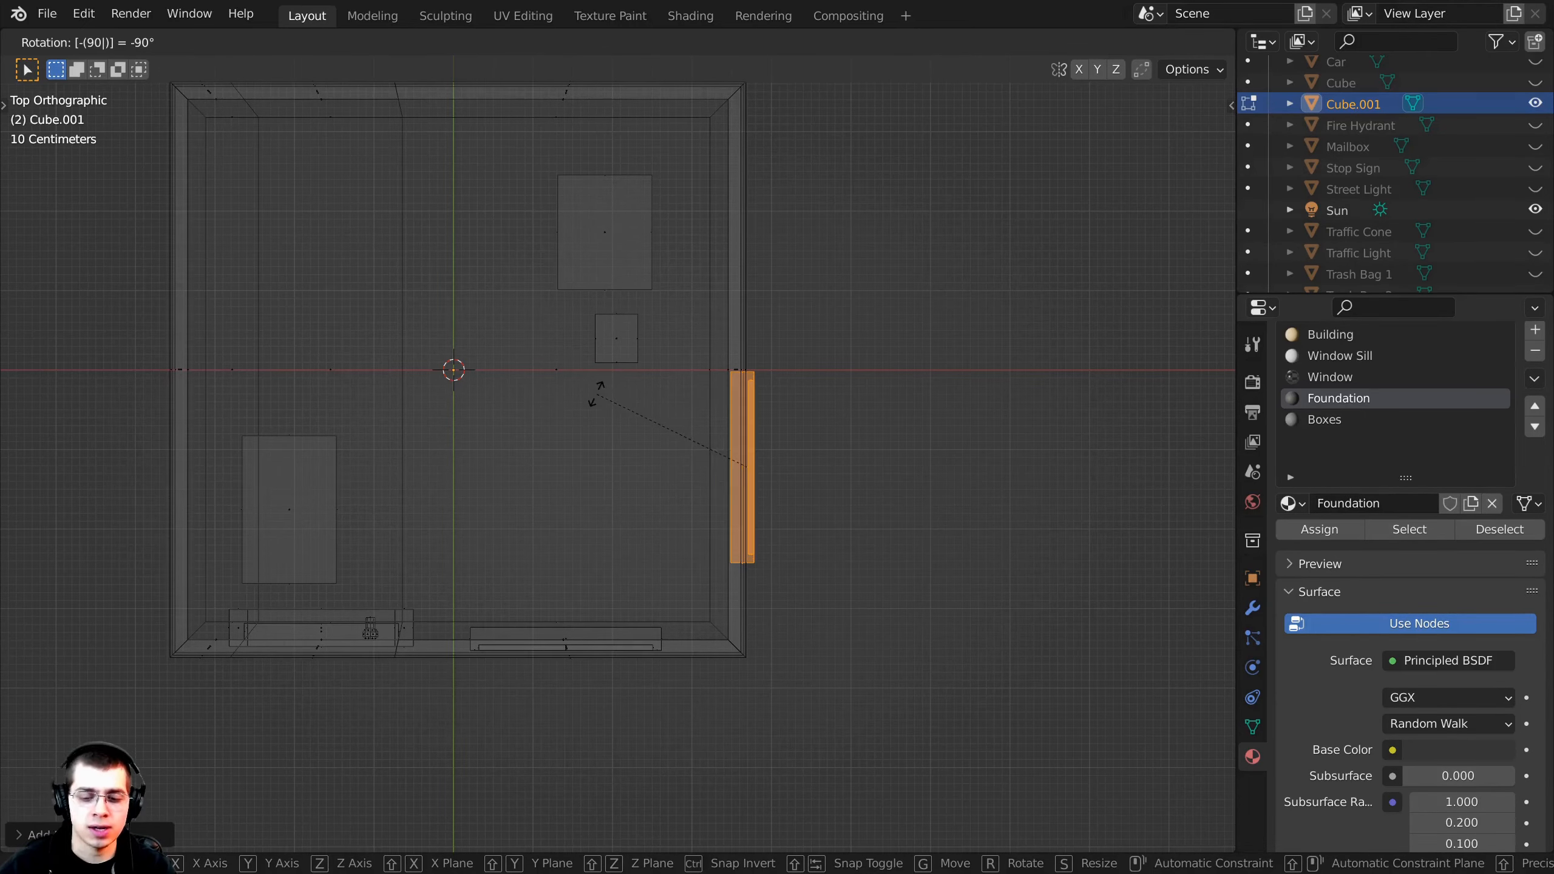
key("Return")
Step: Switch to solid shading and move the rotated window about -0.25 m along X, sinking it into the side wall
mouse_move(635, 451)
middle_mouse_down()
mouse_move(957, 417)
mouse_move(905, 244)
middle_mouse_up()
key("z")
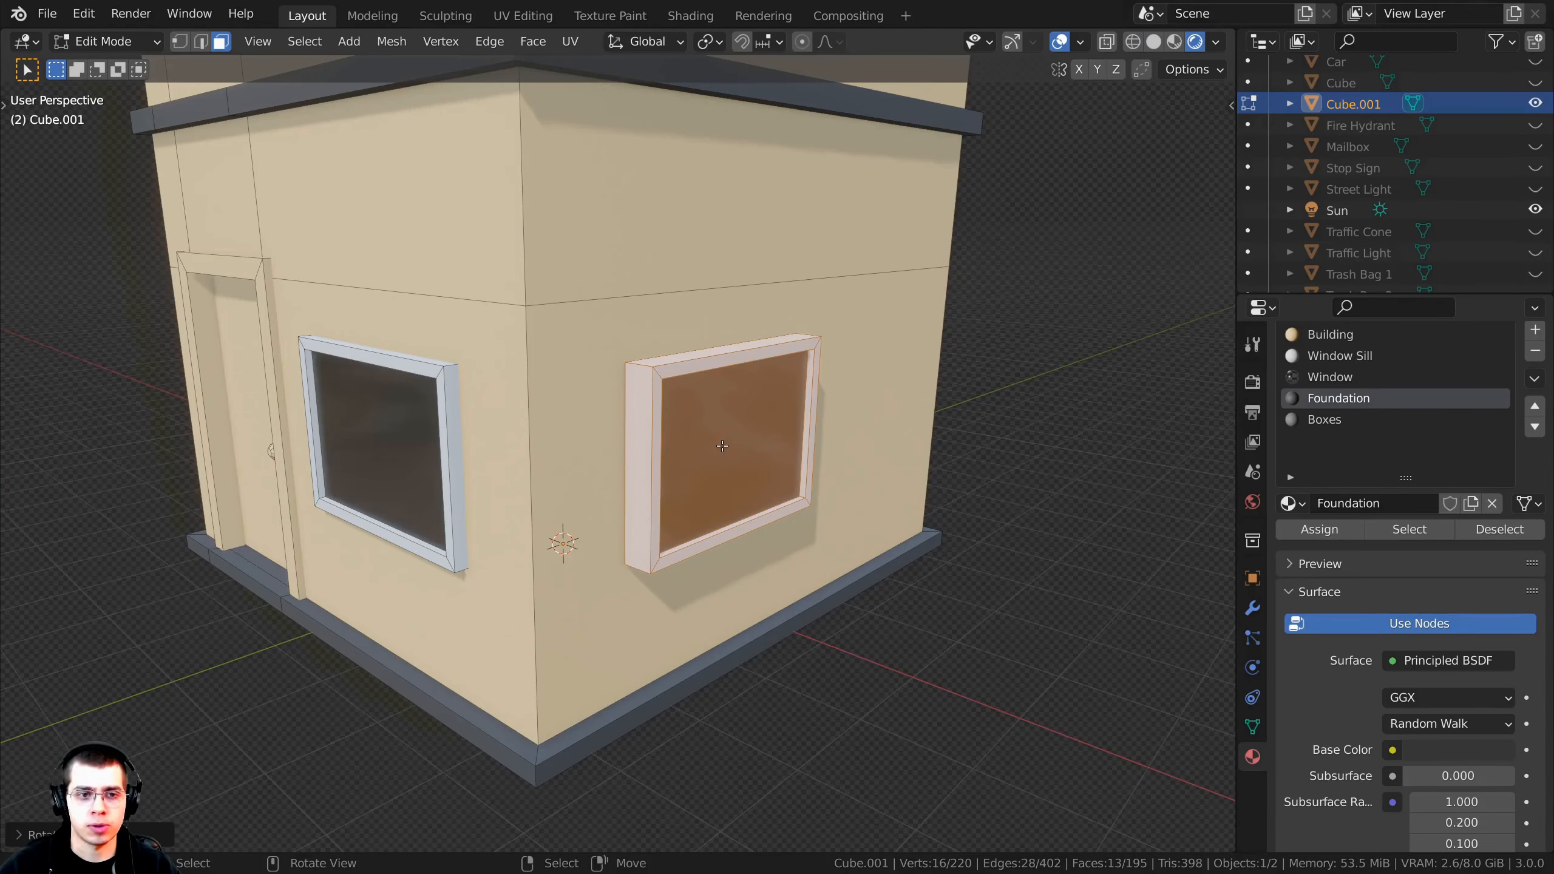
key("z")
left_click(1067, 455)
mouse_move(1067, 455)
middle_mouse_down()
mouse_move(1012, 443)
mouse_move(1003, 471)
middle_mouse_up()
key("g")
key("x")
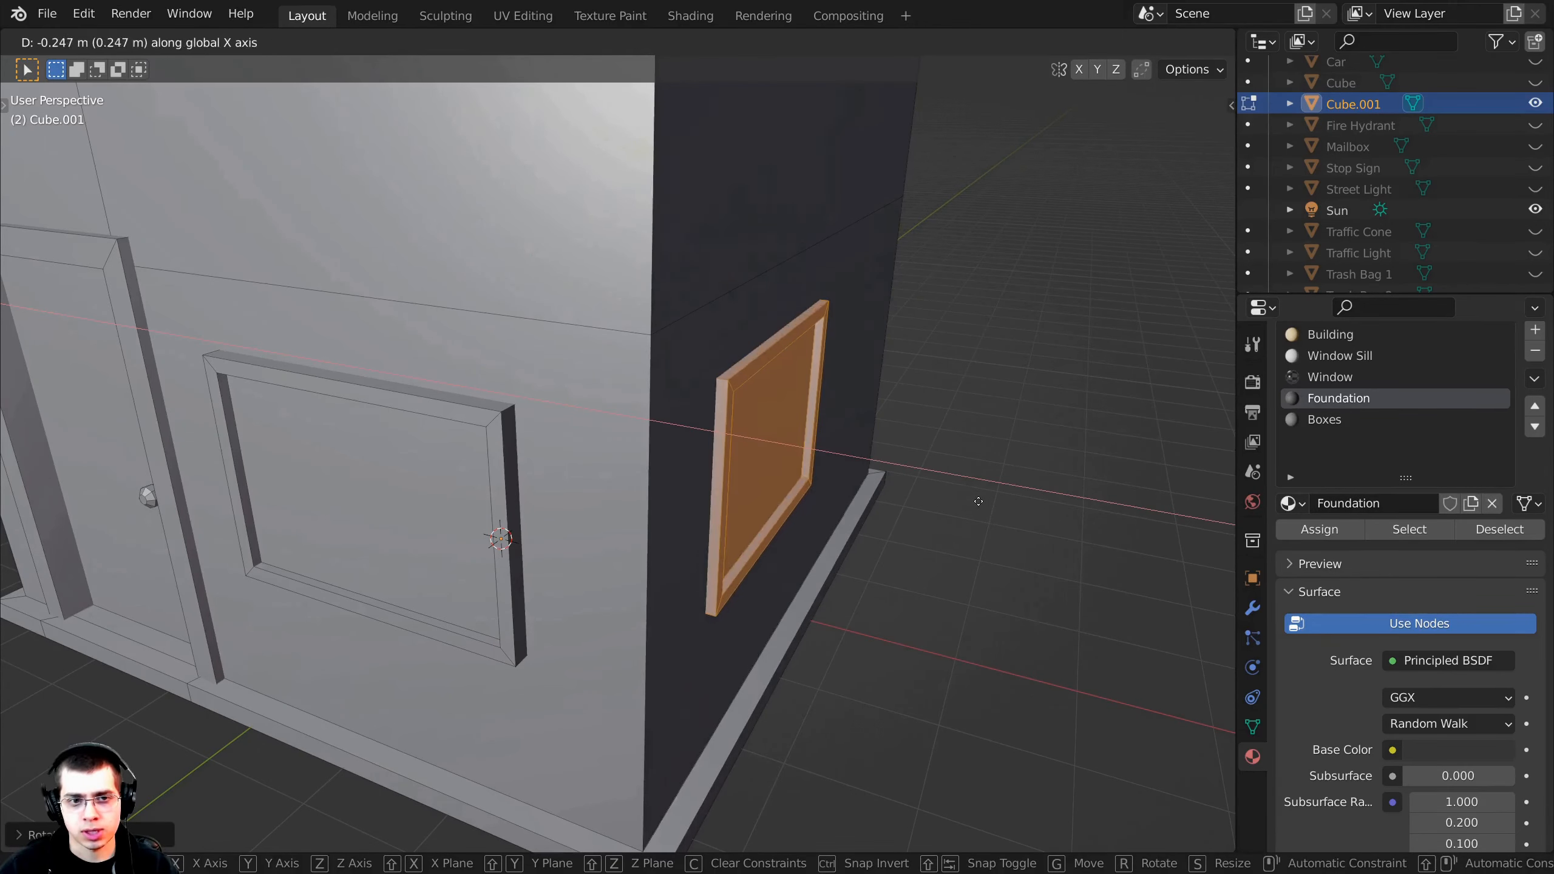
left_click(977, 501)
Step: Duplicate the side window along Y to place a second window beside it on the same wall
middle_click_drag(936, 441, 714, 443)
key("shift+d")
key("y")
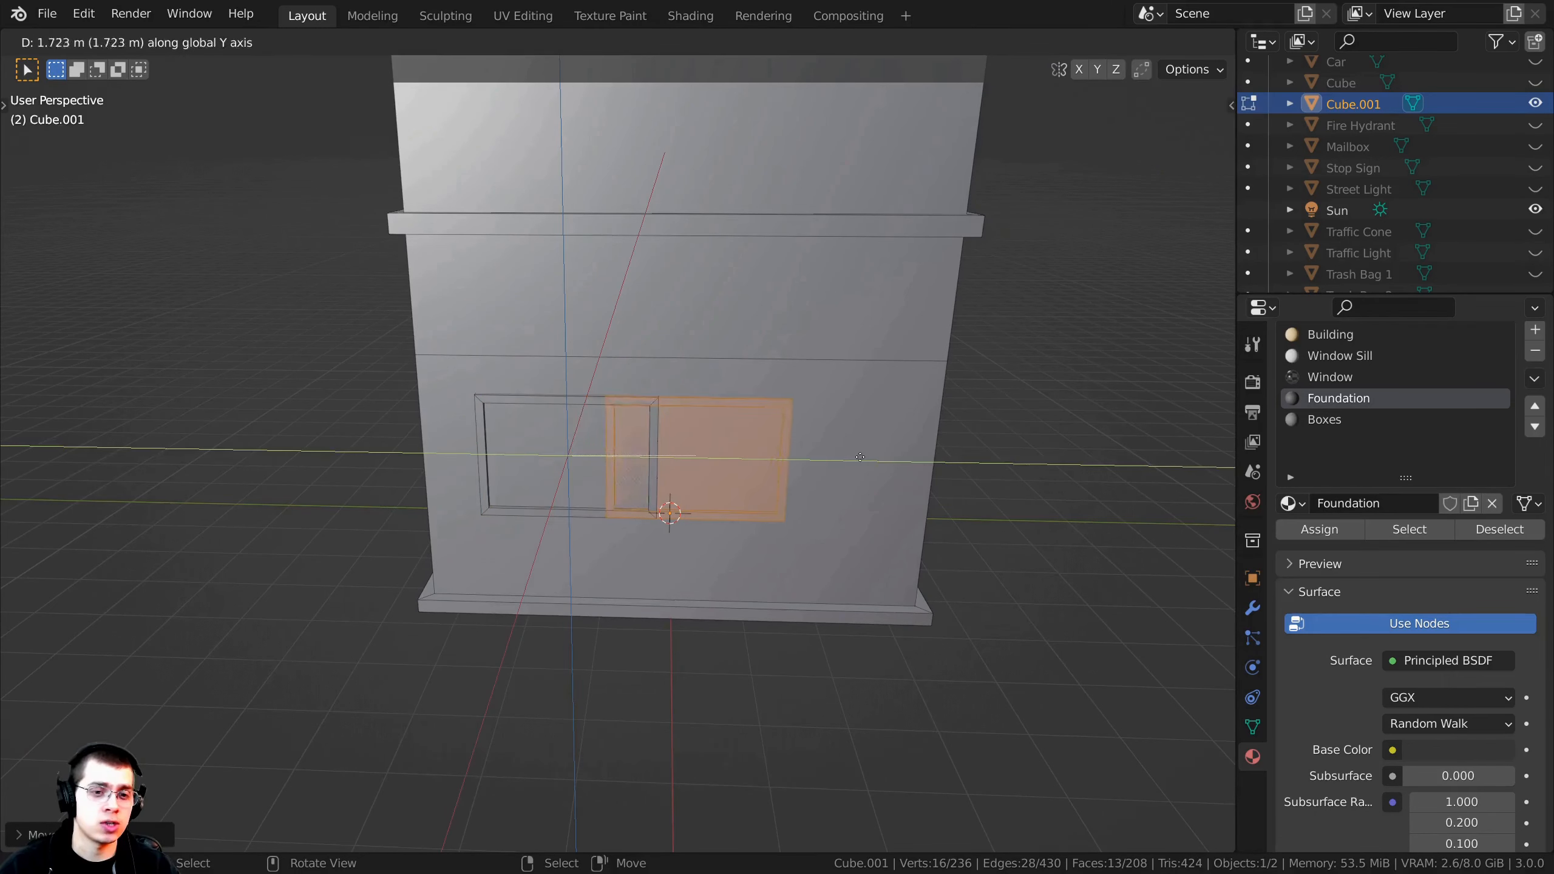
left_click(970, 460)
Step: Duplicate the side window nearest the back about -2.19 m along X, and move the copy along Y beyond the back wall
middle_click_drag(970, 461, 698, 419)
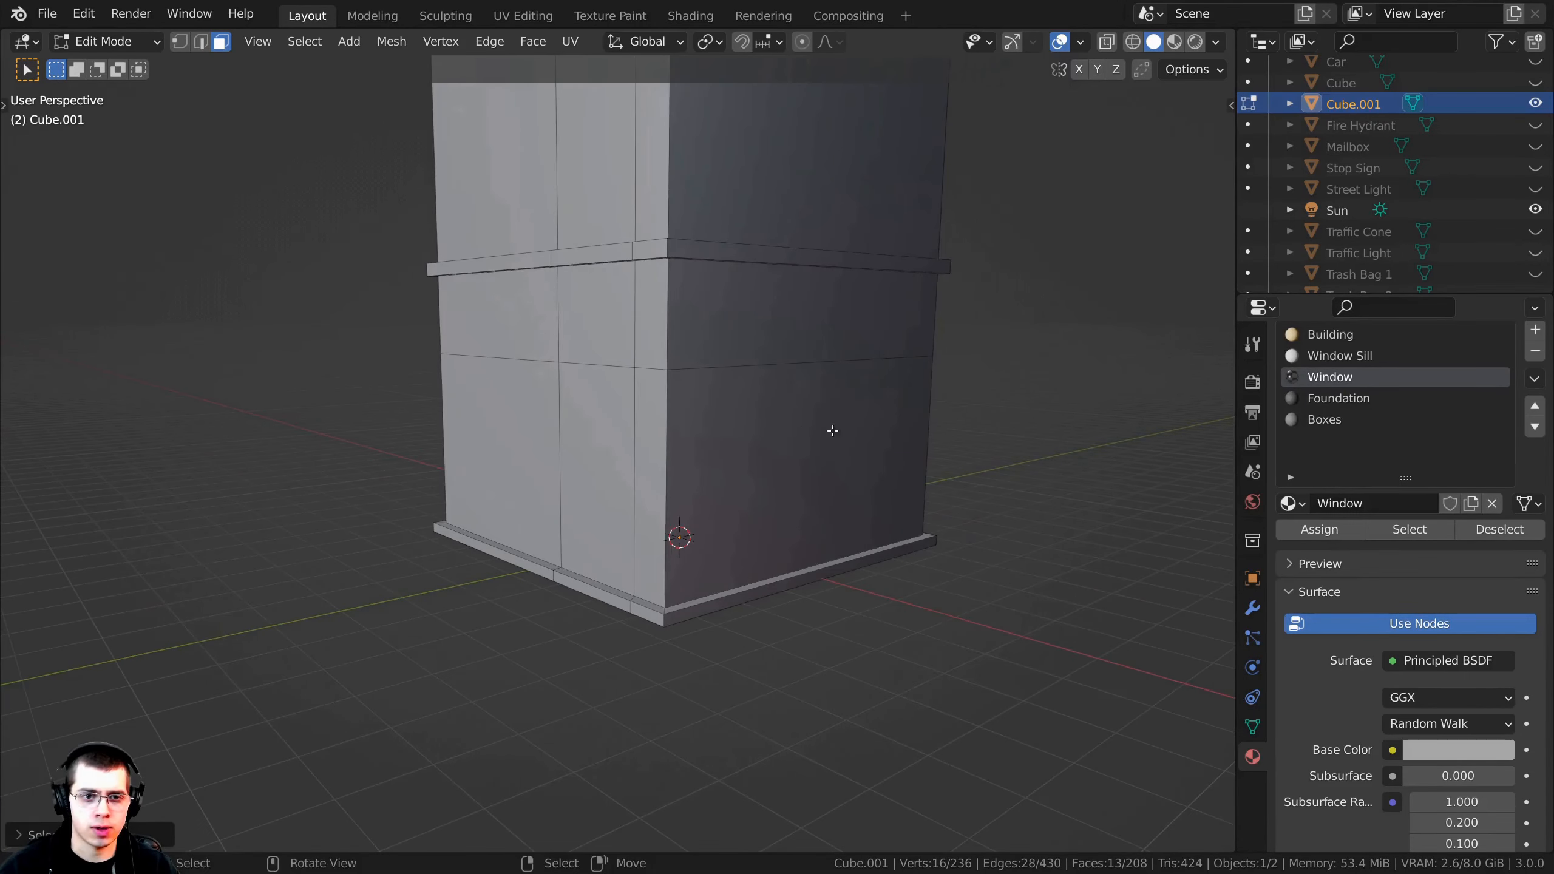
middle_click_drag(832, 431, 604, 439)
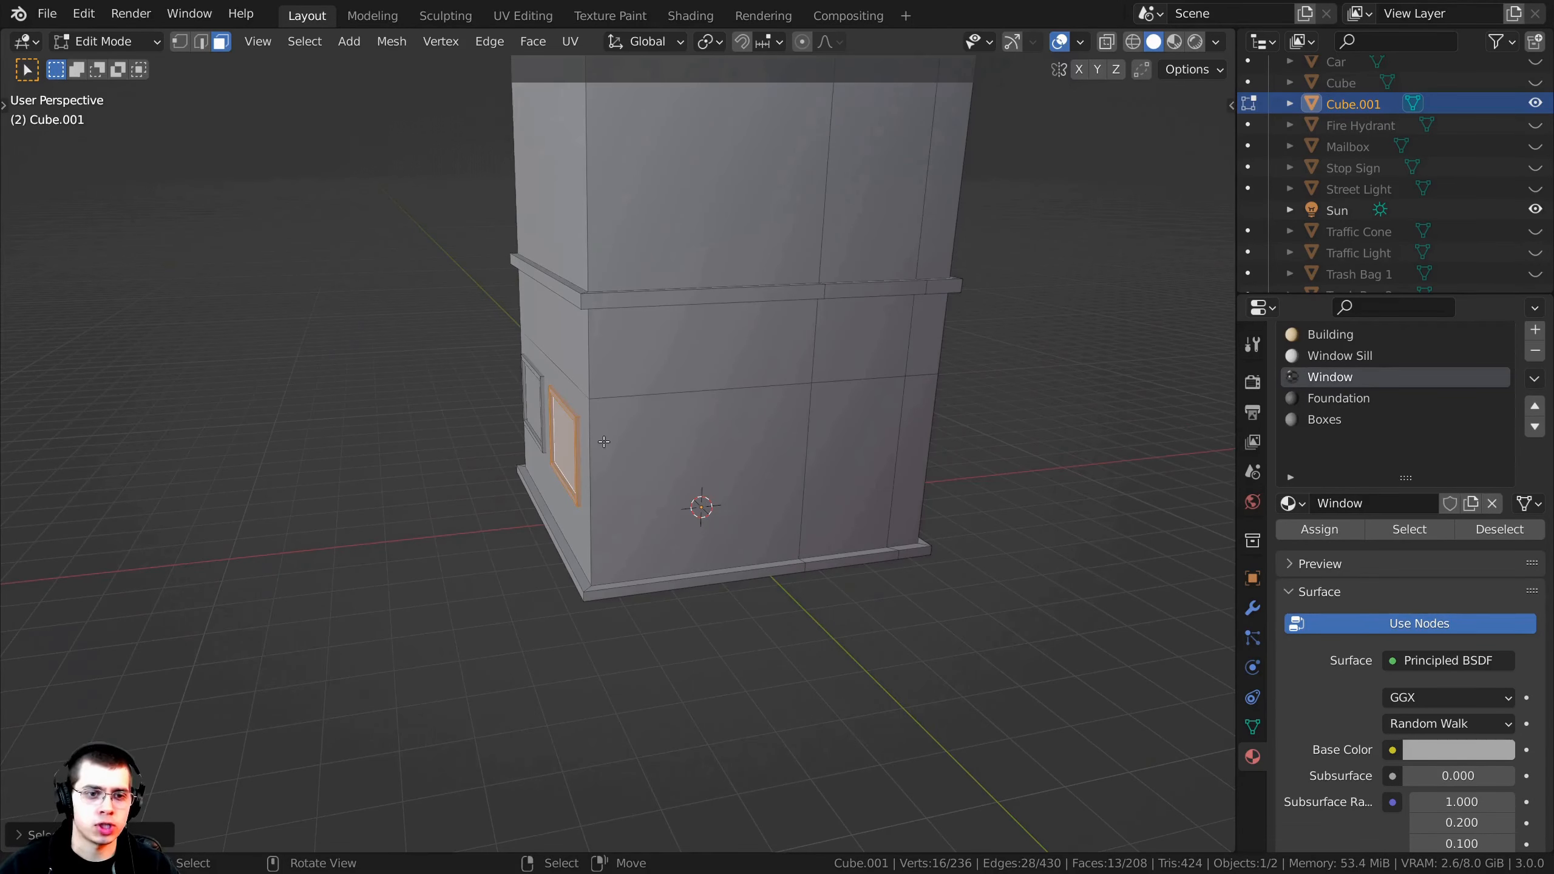
key("shift+d")
key("x")
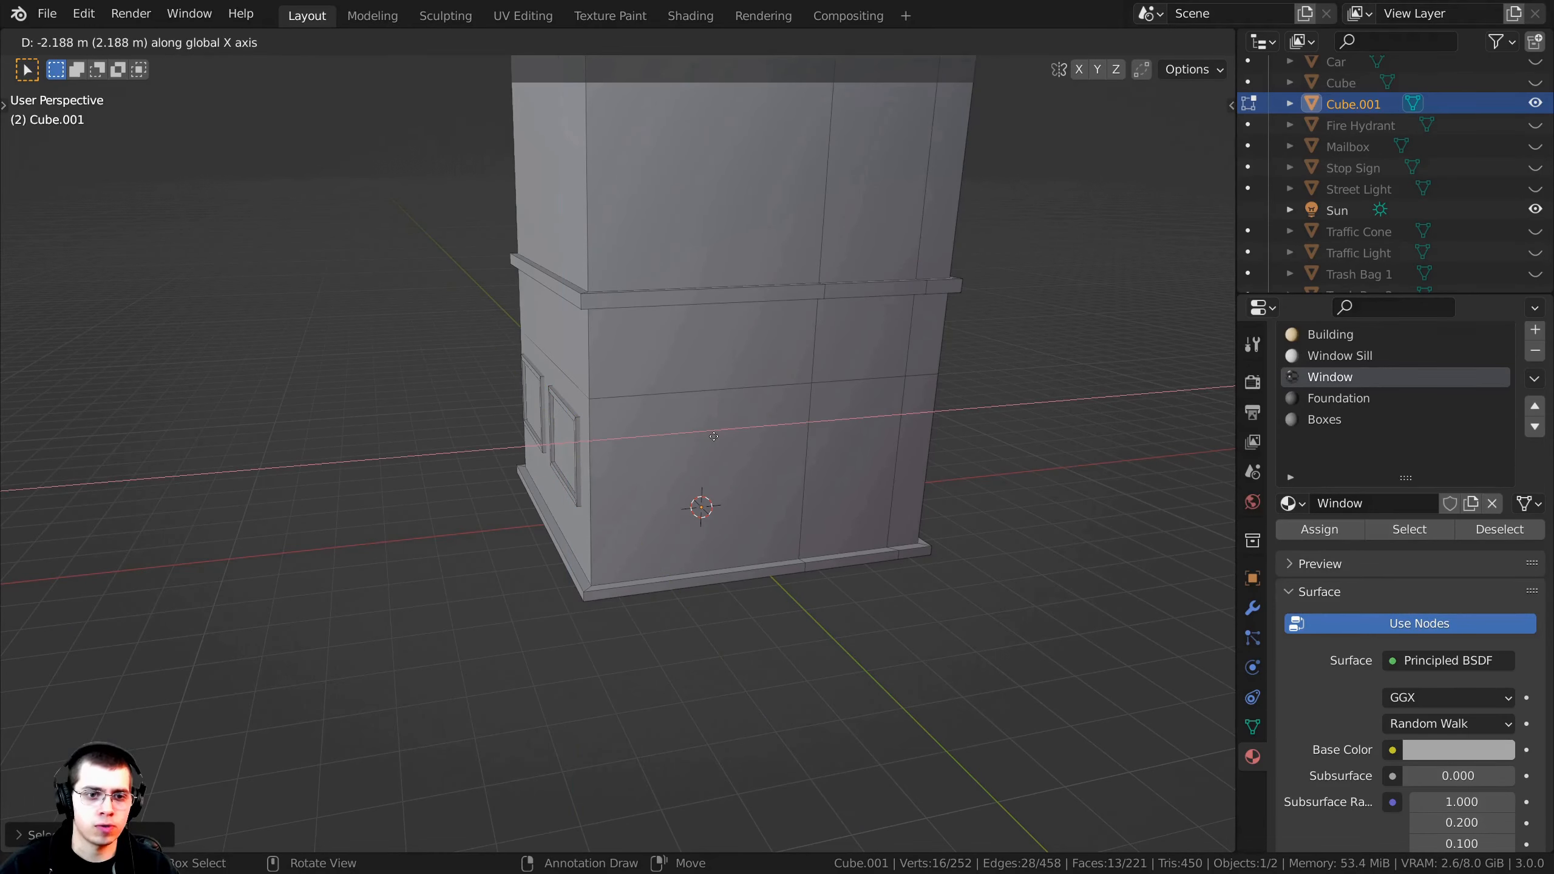
left_click(713, 436)
middle_click_drag(713, 435, 538, 444)
key("g")
key("y")
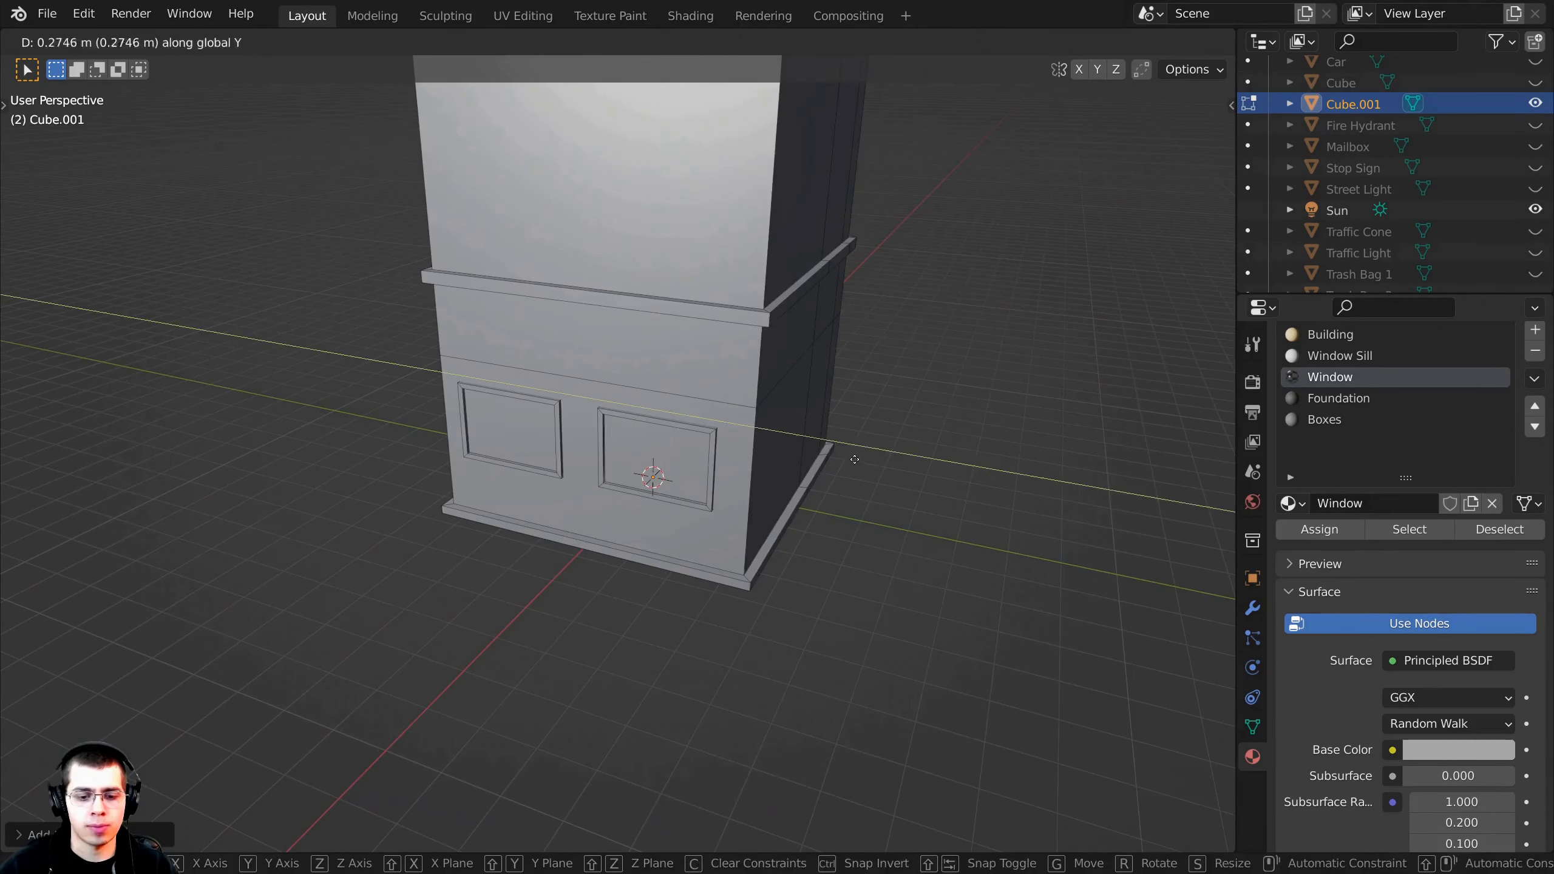
left_click(900, 464)
Step: Rotate the window copy behind the building 90° around the Z axis so that it faces away from the back wall
key("KP_Decimal")
key("r")
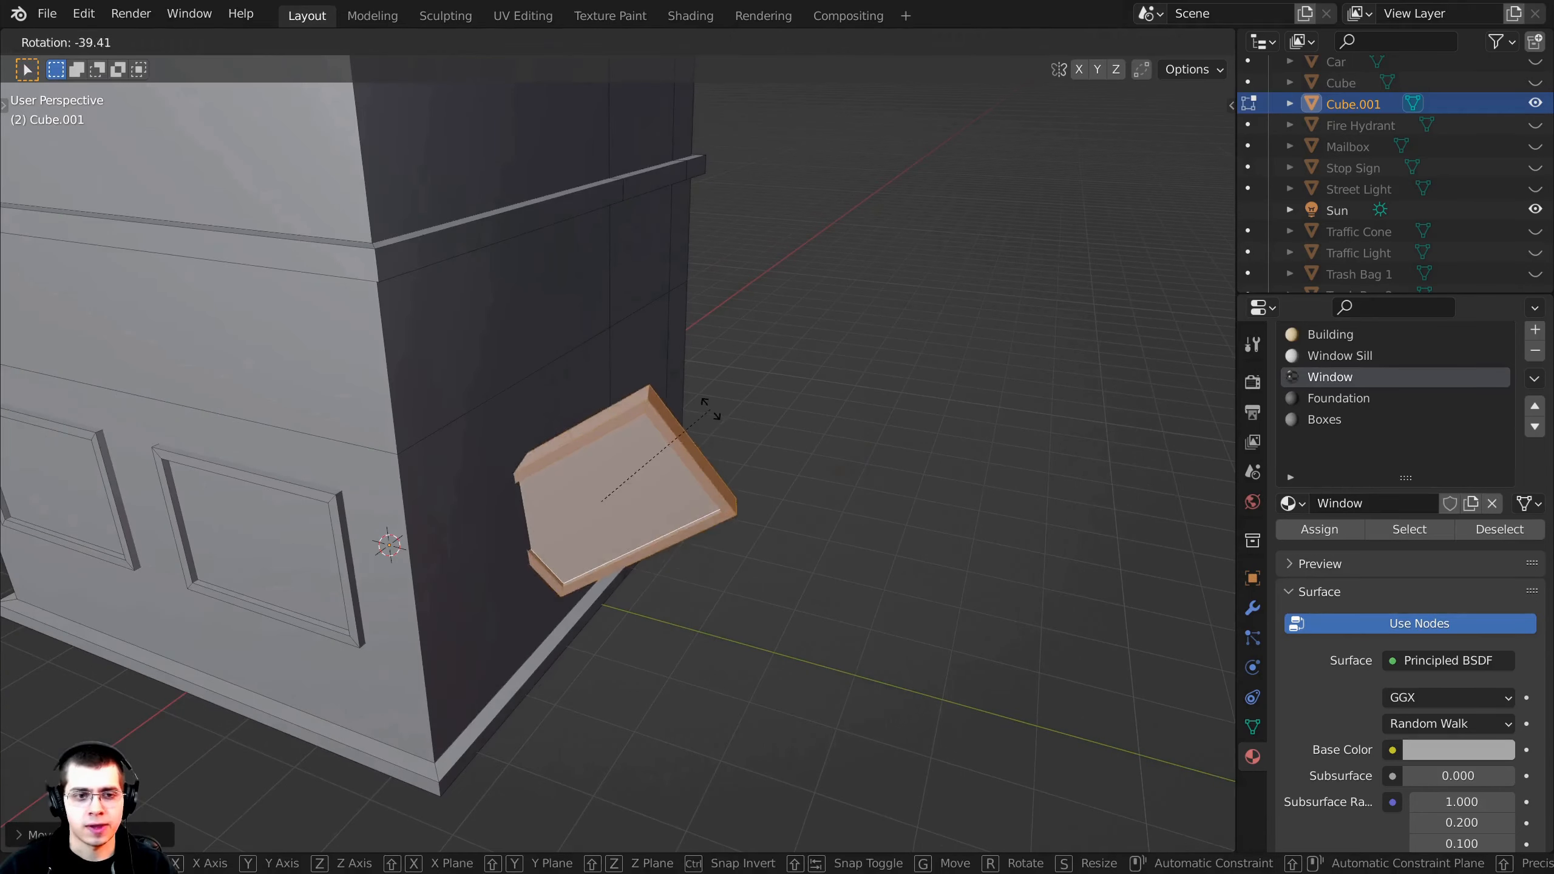
key("z")
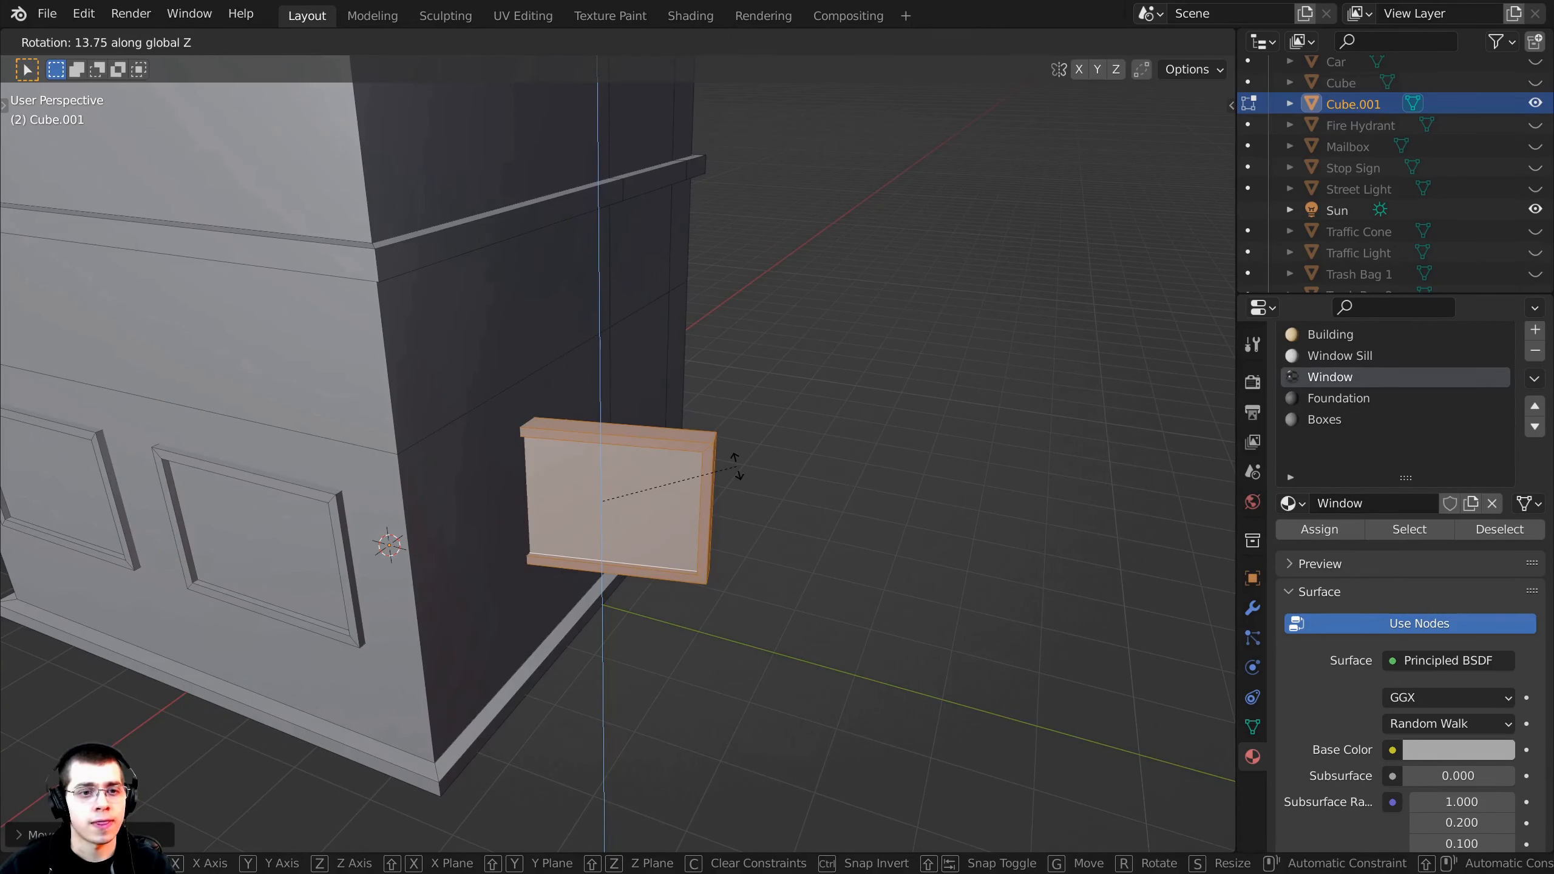
type("90")
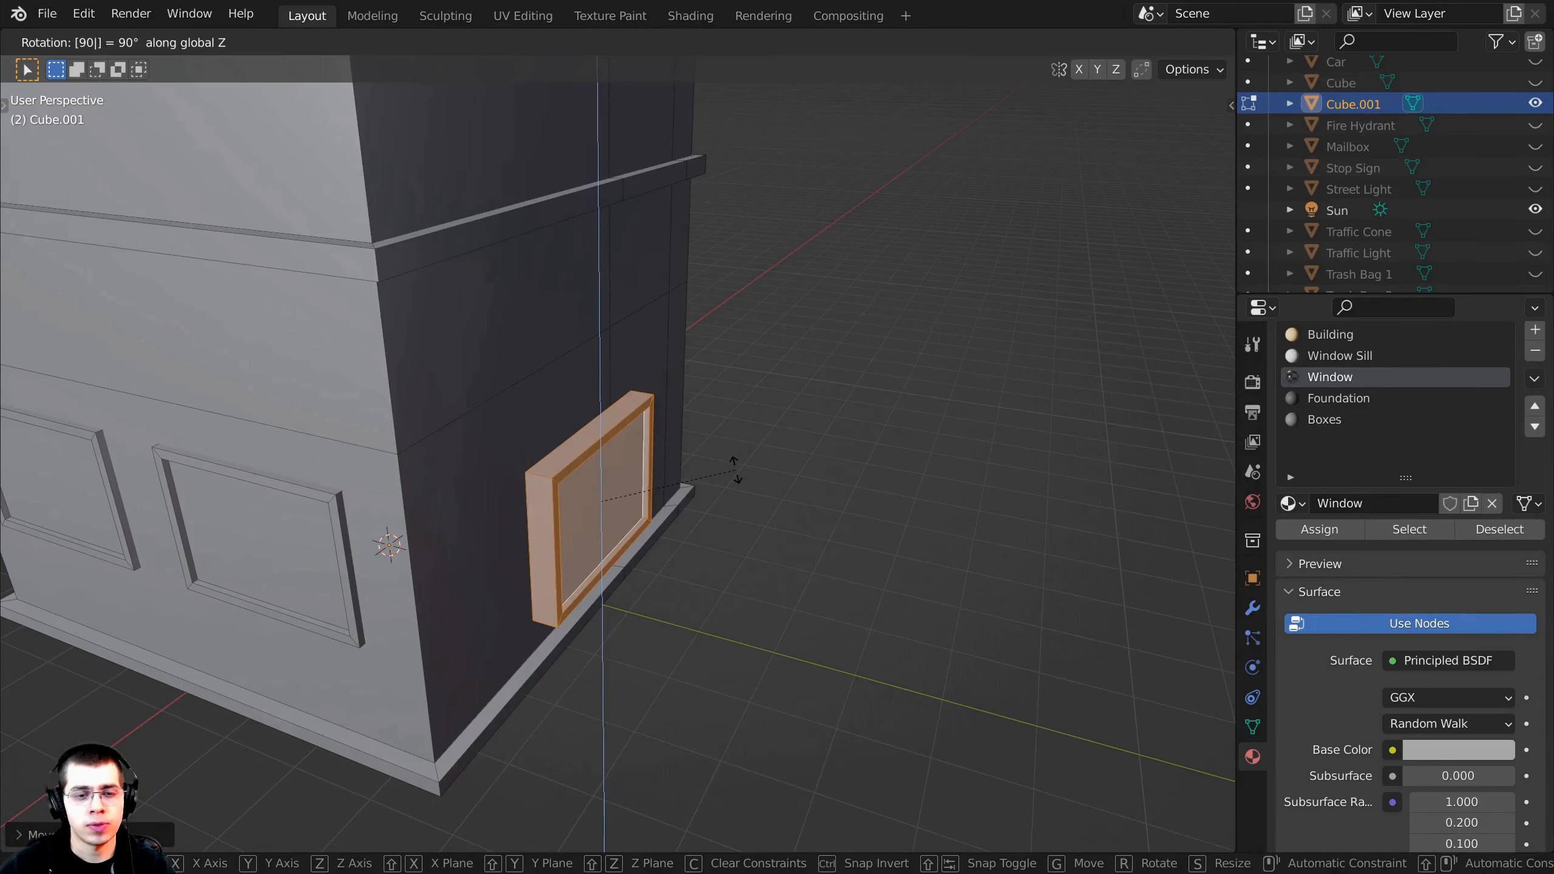
key("Return")
Step: Move the rotated window along Y until it sits against the building's back wall
mouse_move(740, 468)
middle_mouse_down()
mouse_move(778, 475)
mouse_move(758, 472)
middle_mouse_up()
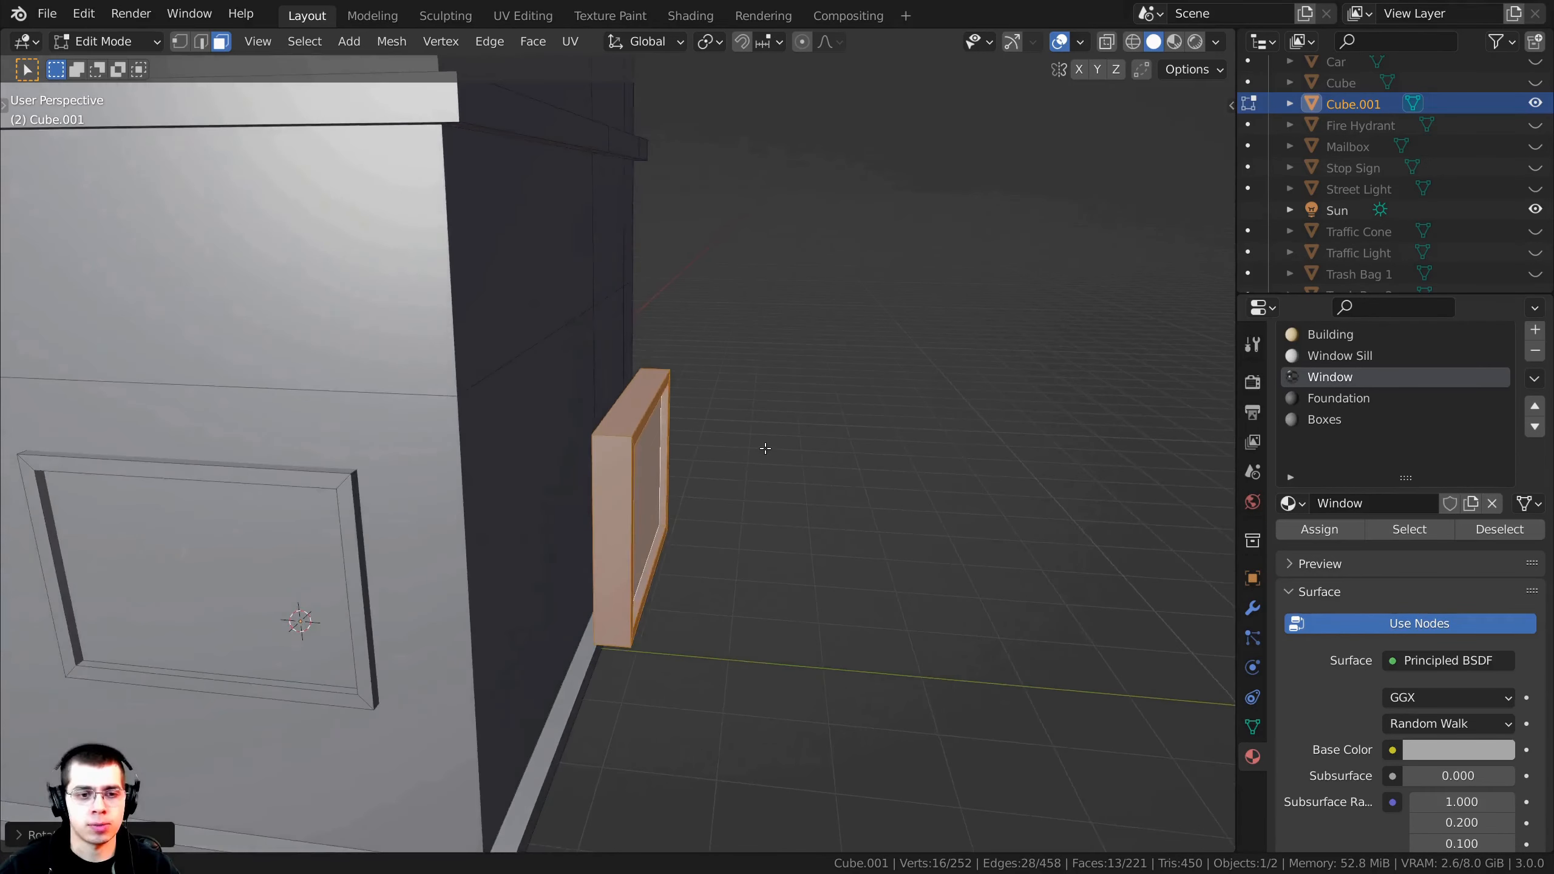
key("g")
key("y")
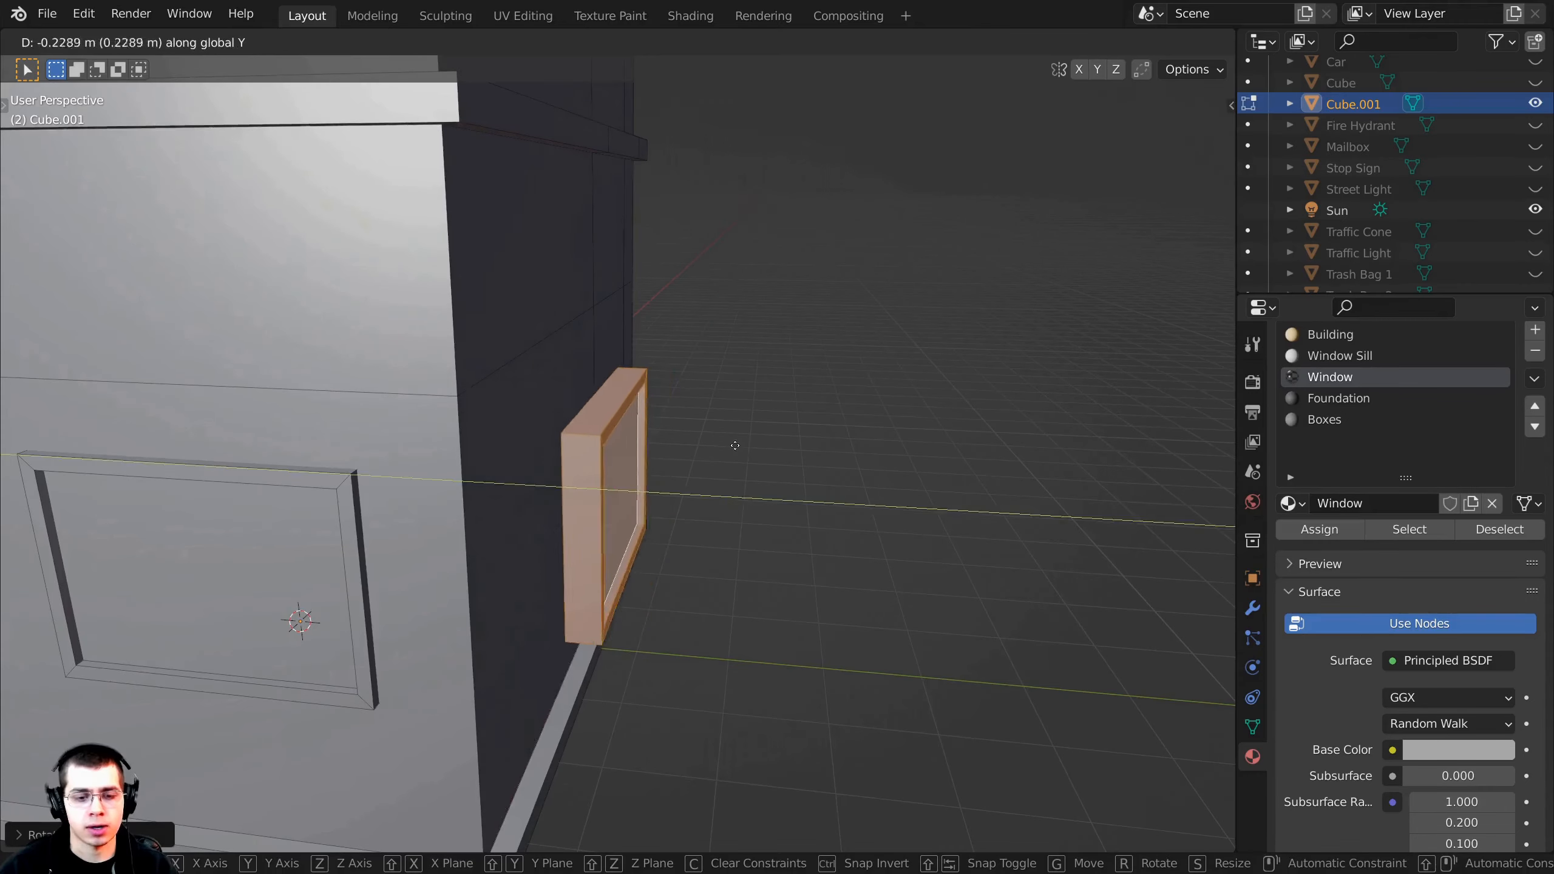
left_click(690, 442)
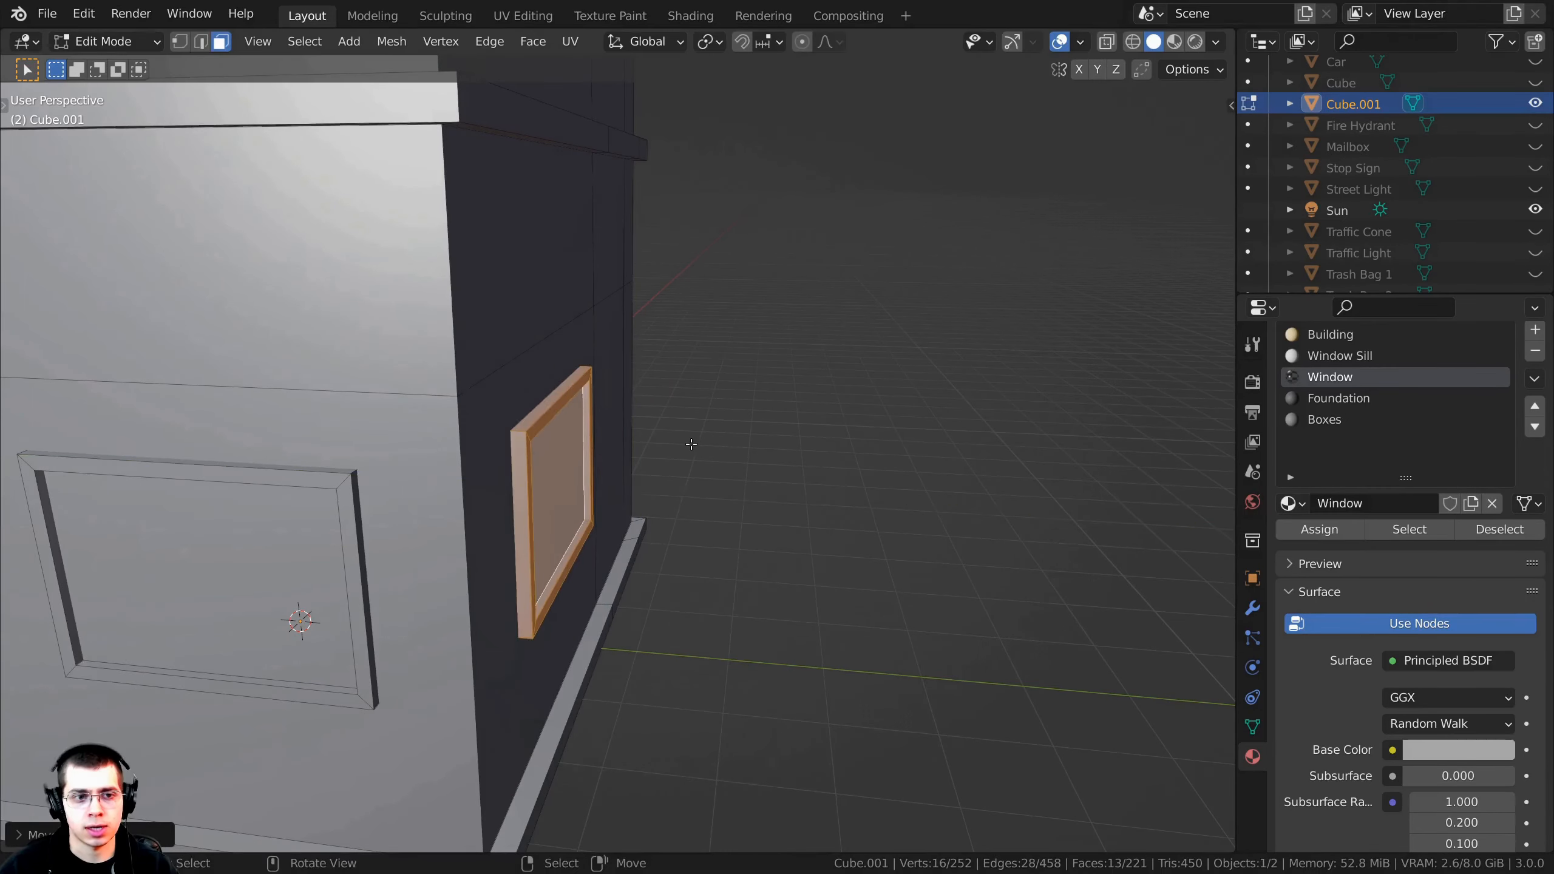
Step: Slide the back window along X to position it across the back wall
scroll(690, 442, "down", 4)
key("g")
mouse_move(690, 442)
middle_mouse_down()
mouse_move(530, 448)
mouse_move(669, 454)
mouse_move(569, 466)
mouse_move(753, 530)
mouse_move(705, 469)
middle_mouse_up()
key("x")
left_click(576, 452)
scroll(576, 452, "down", 3)
key("g")
key("x")
left_click(561, 467)
Step: Duplicate the back window along X past the building's opposite corner and rotate the copy 90° around Z
key("shift+d")
key("x")
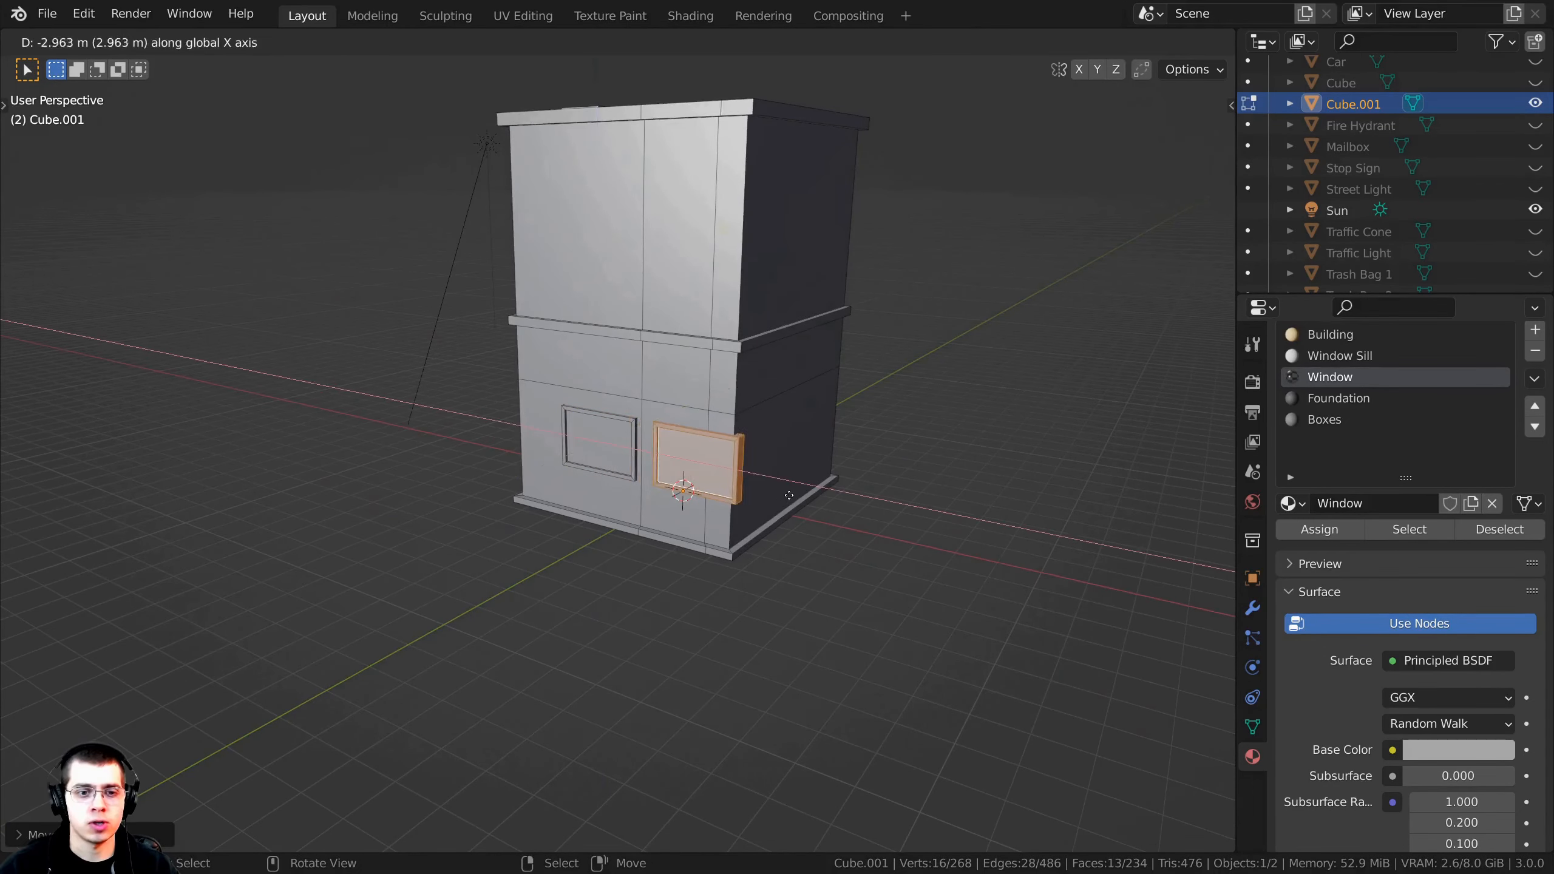
left_click(837, 496)
scroll(837, 495, "up", 3)
key("r")
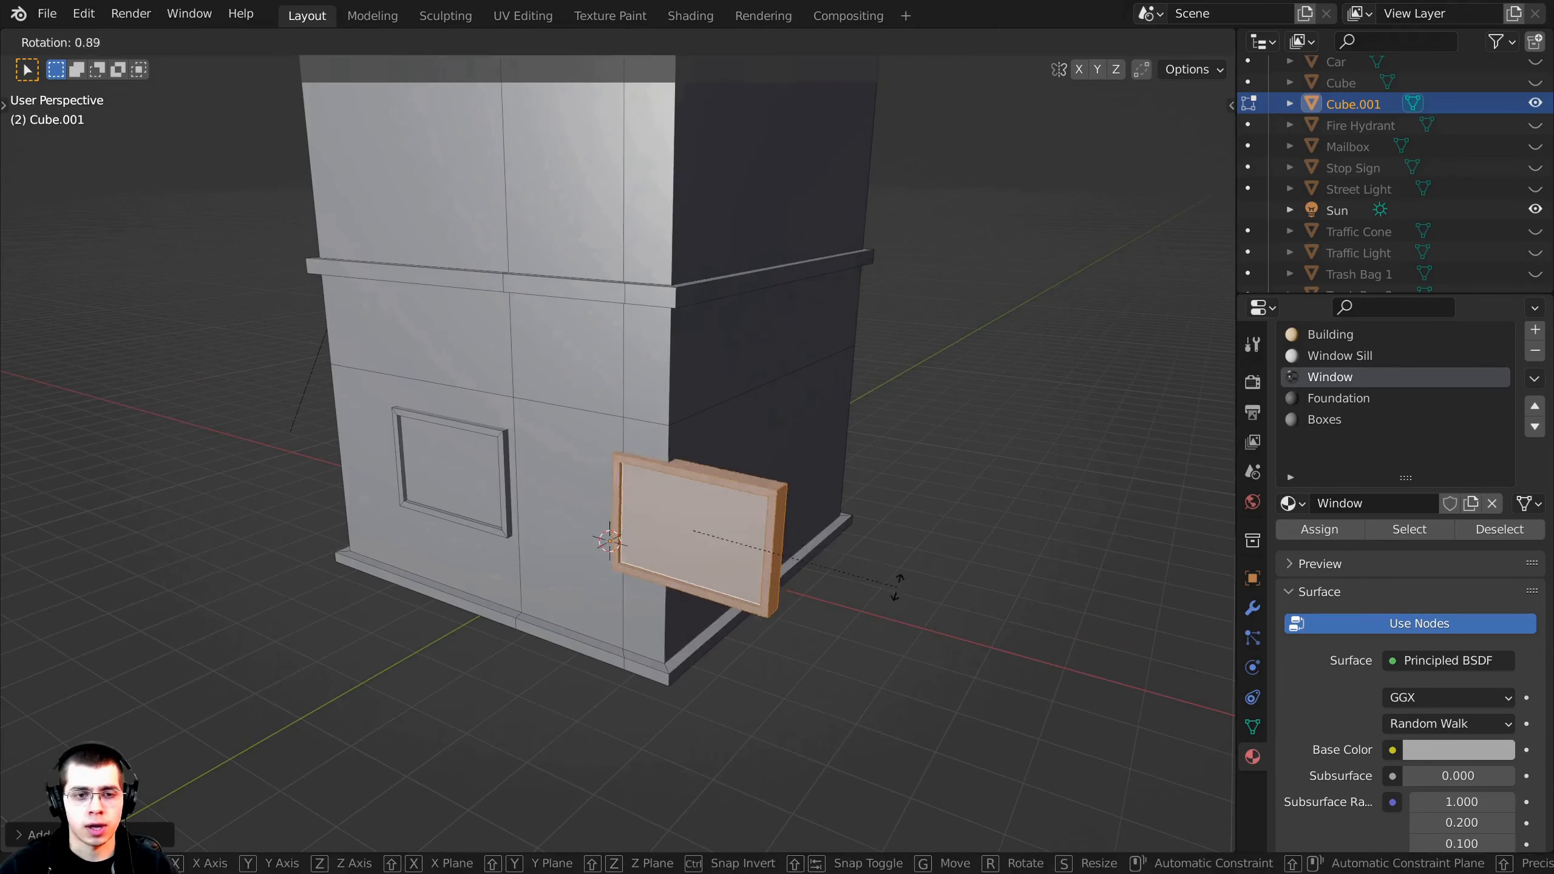
key("z")
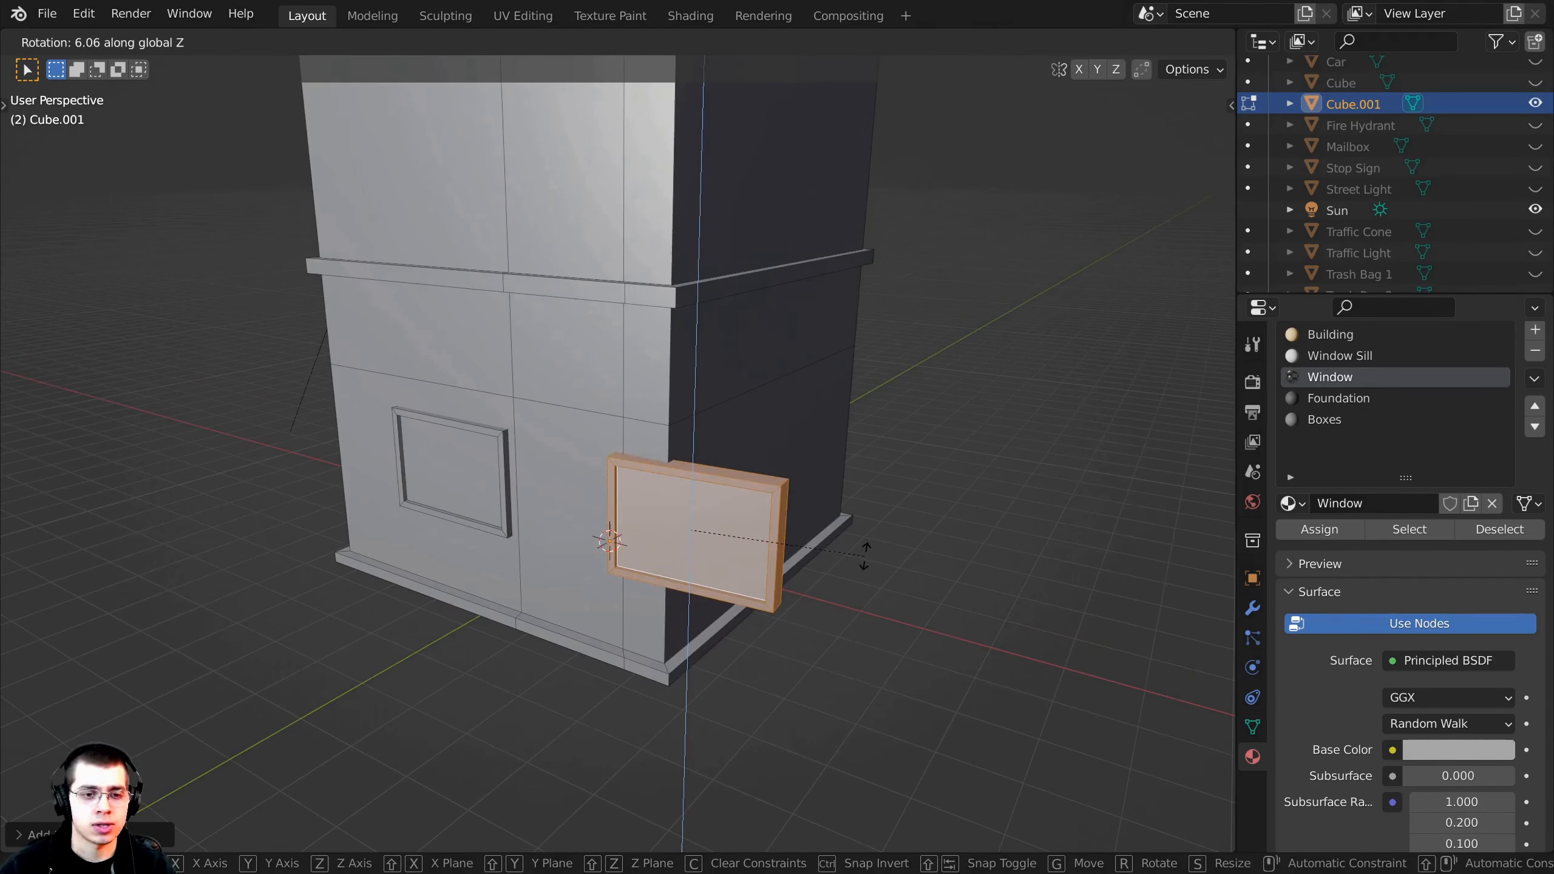
type("90")
key("Return")
Step: Move the rotated window along Y onto the remaining side wall and seat its frame closer against the wall
middle_click_drag(863, 556, 603, 569)
key("g")
key("y")
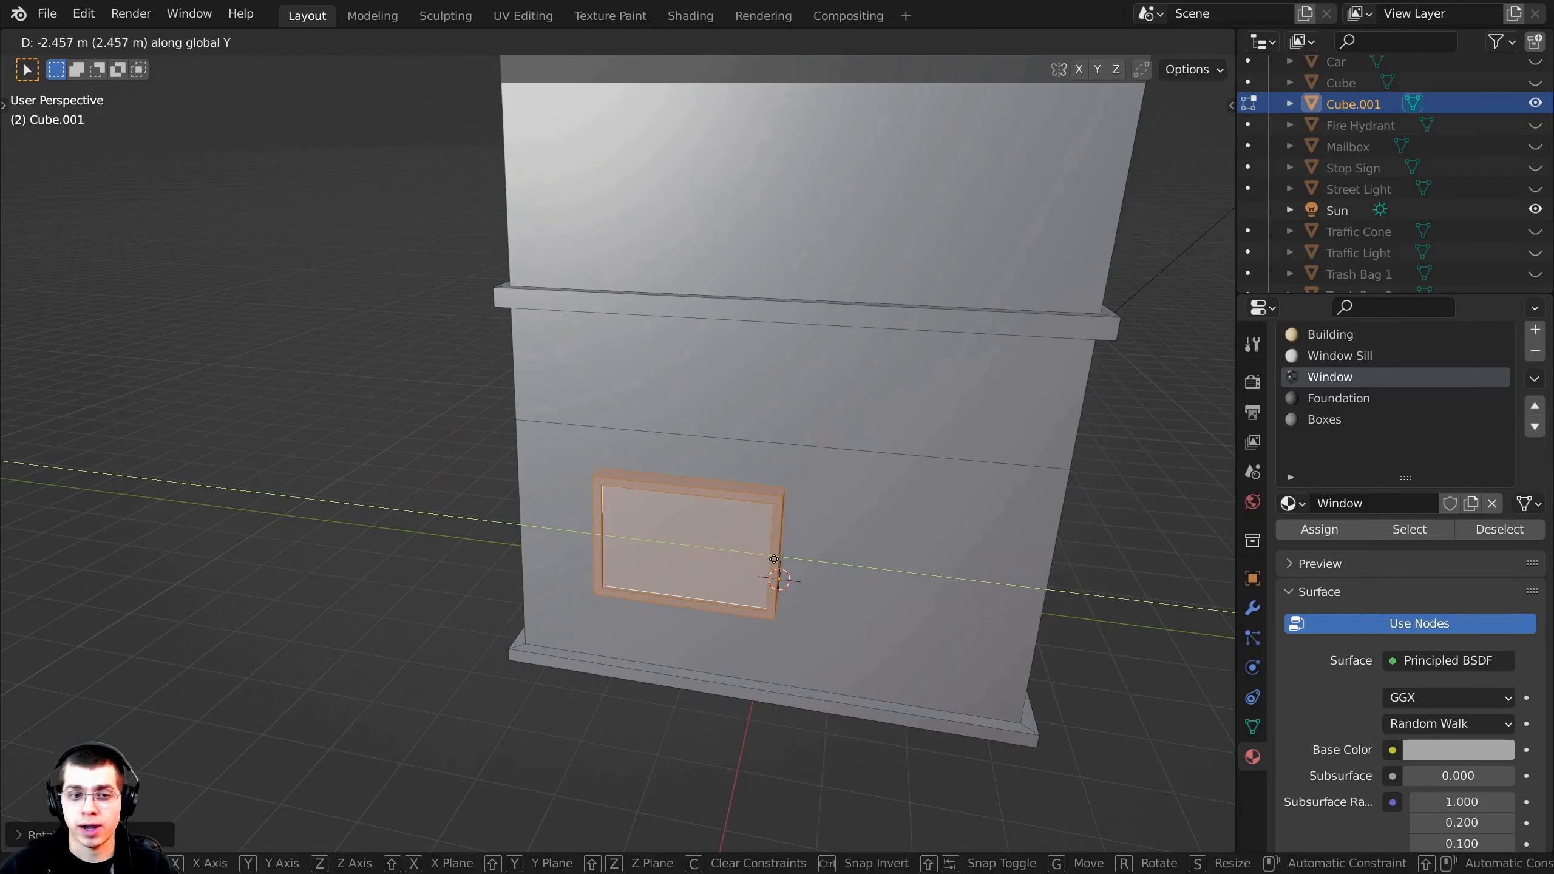
left_click(920, 552)
middle_click_drag(921, 553, 746, 530)
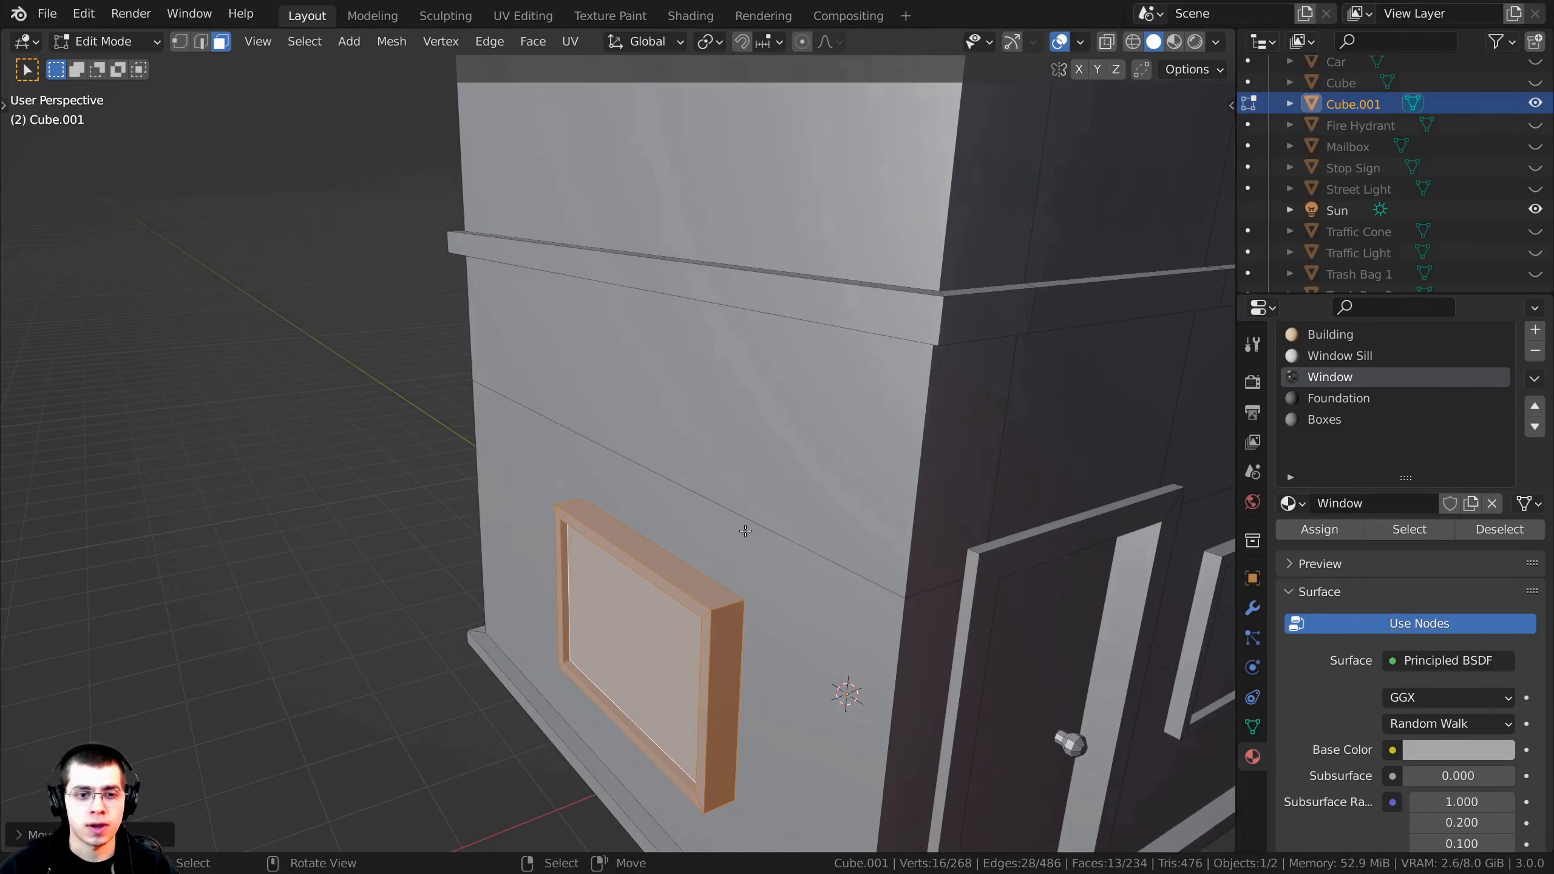
key("g")
key("y")
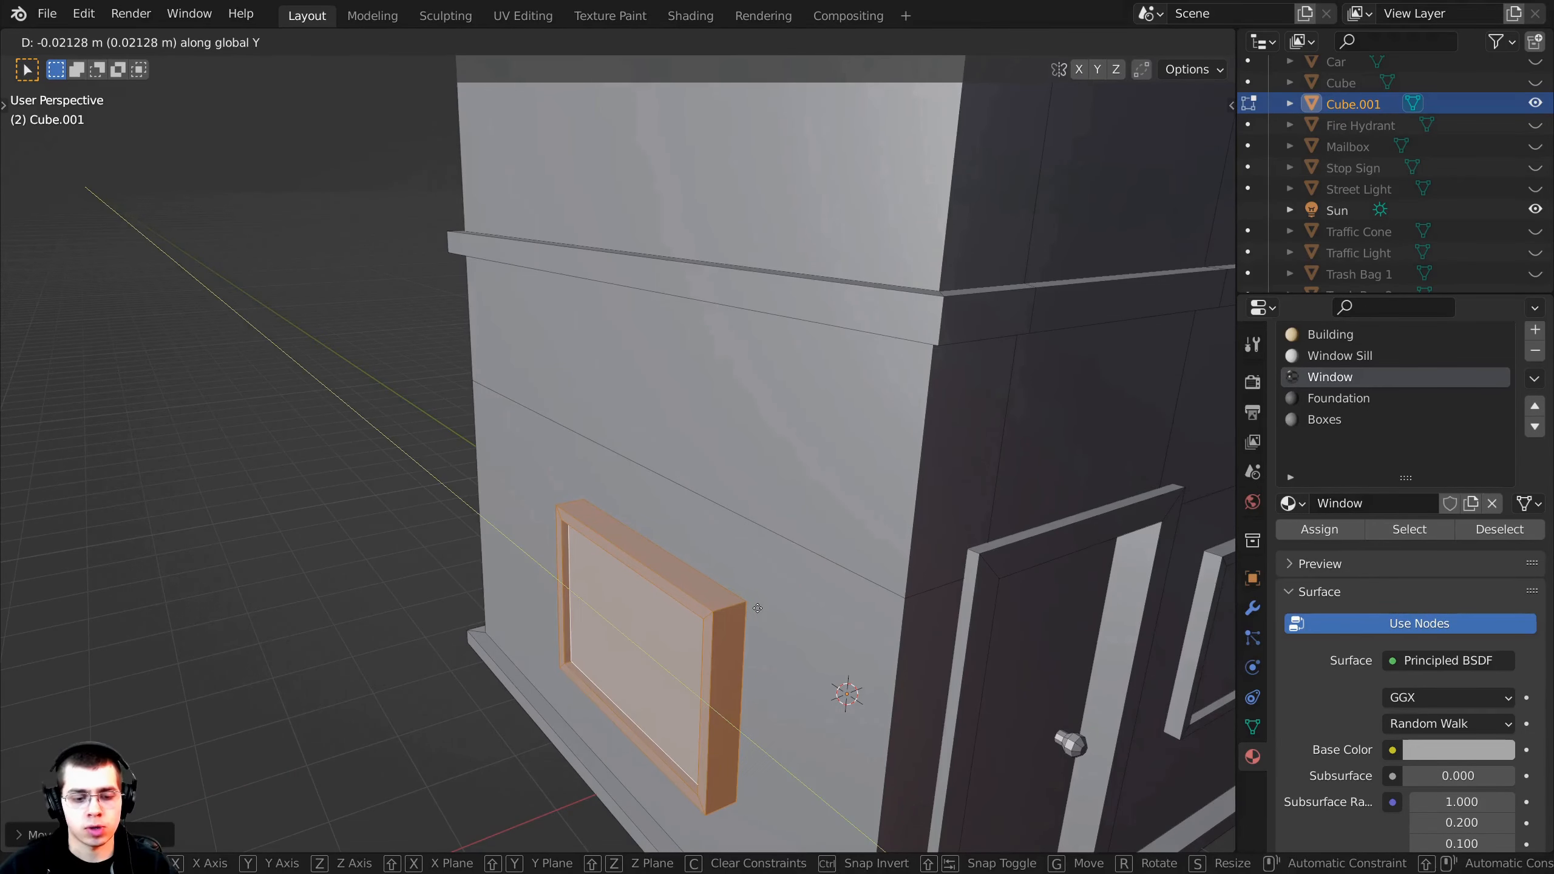
left_click(786, 611)
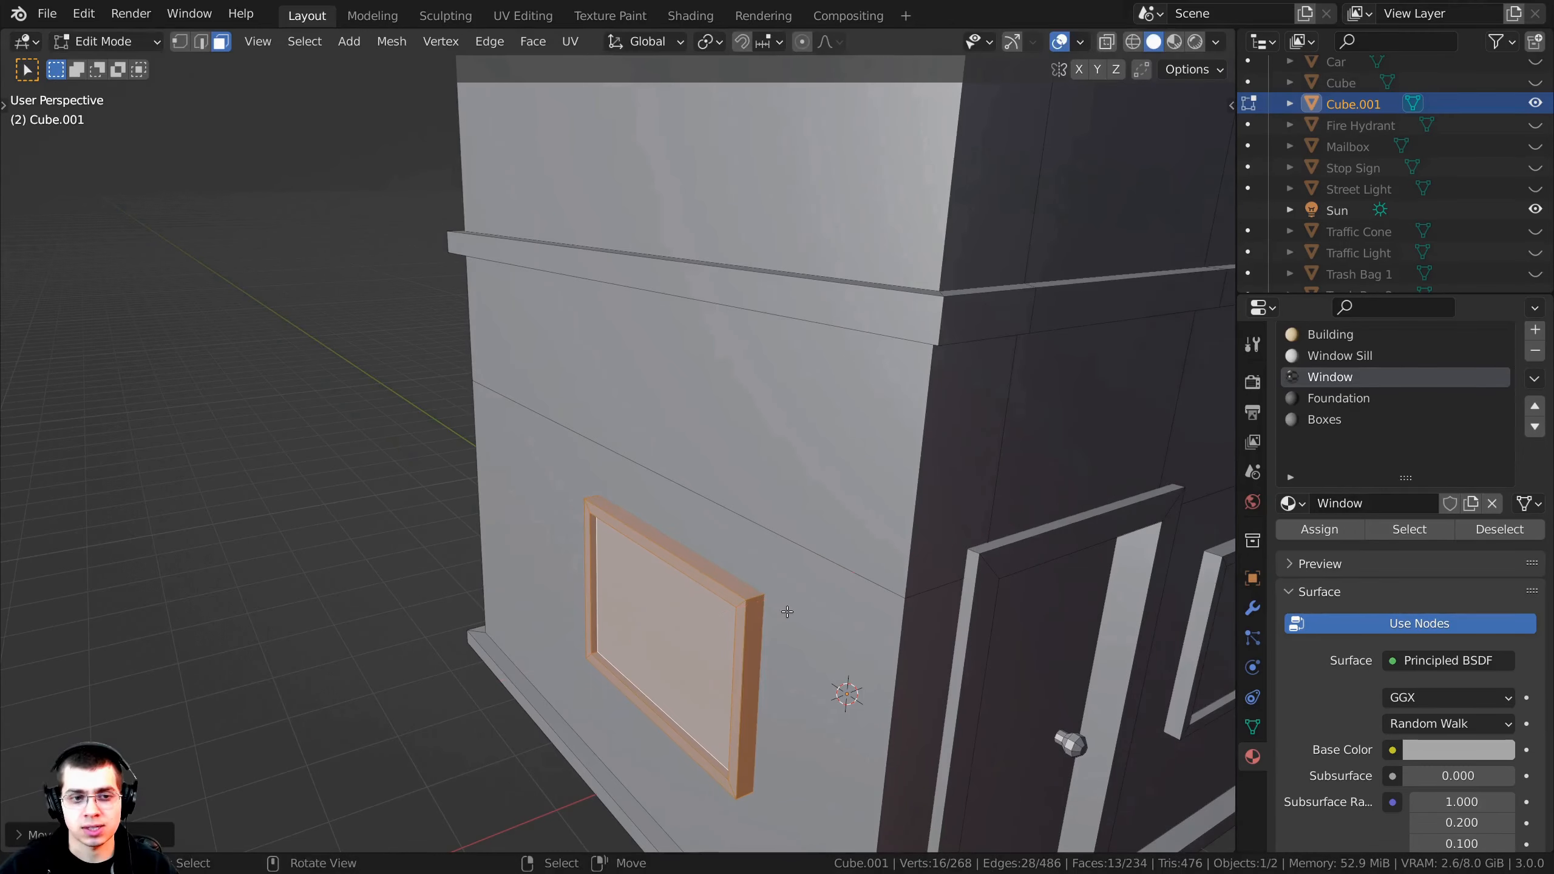
Step: Return to Object Mode with rendered shading and examine the front facade and its empty upper floor
scroll(786, 611, "down", 6)
key("Tab")
key("z")
mouse_move(776, 422)
middle_mouse_down()
mouse_move(797, 407)
mouse_move(974, 414)
mouse_move(599, 452)
mouse_move(617, 482)
middle_mouse_up()
scroll(556, 276, "up", 4)
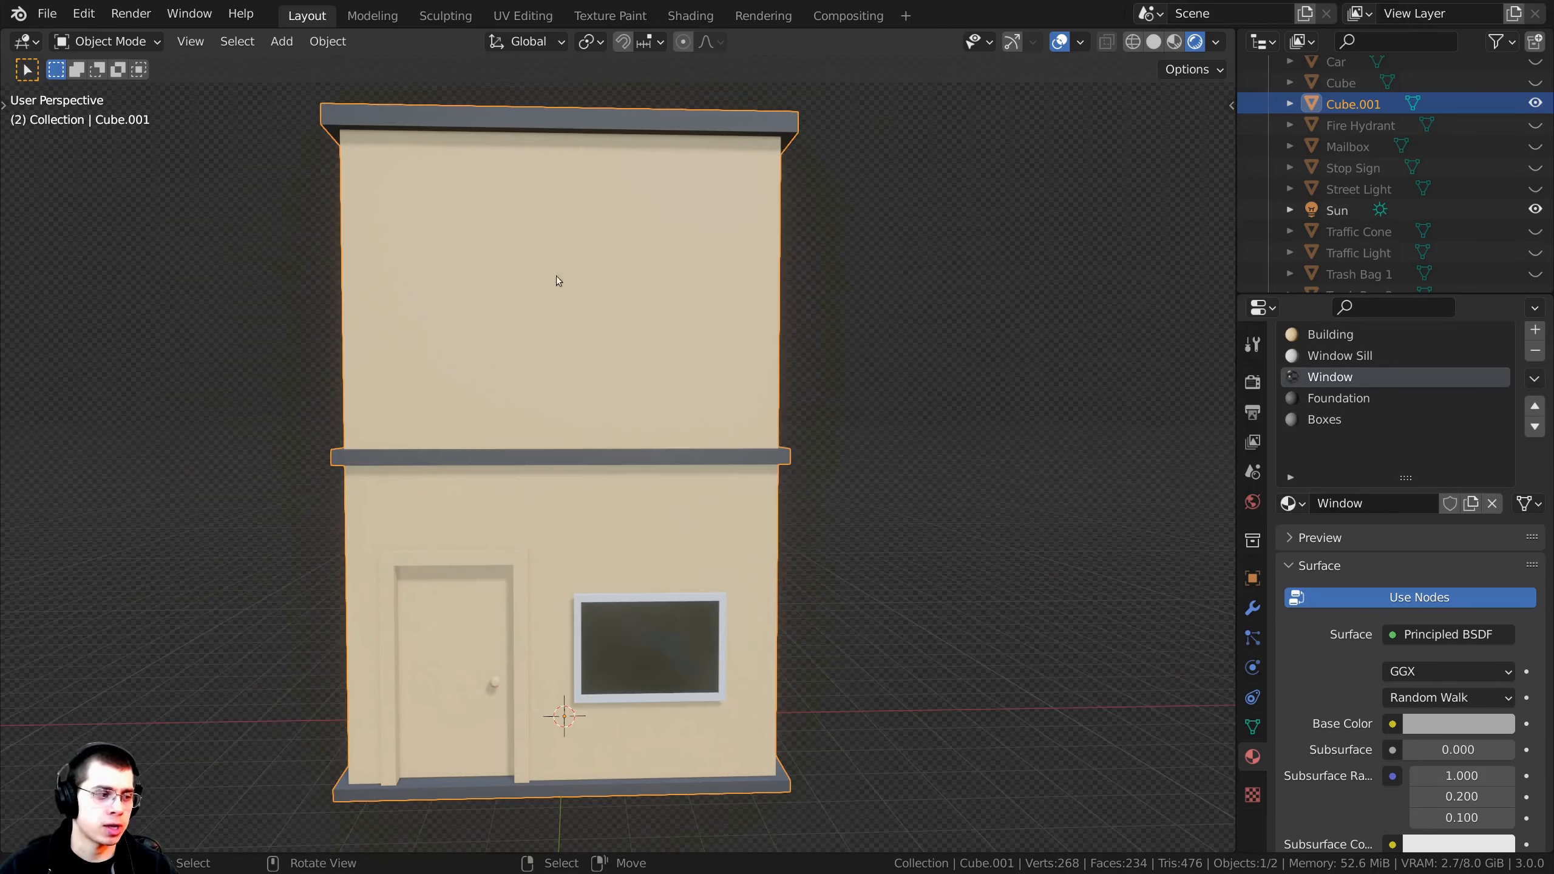
middle_click_drag(517, 267, 617, 345)
scroll(499, 380, "up", 2)
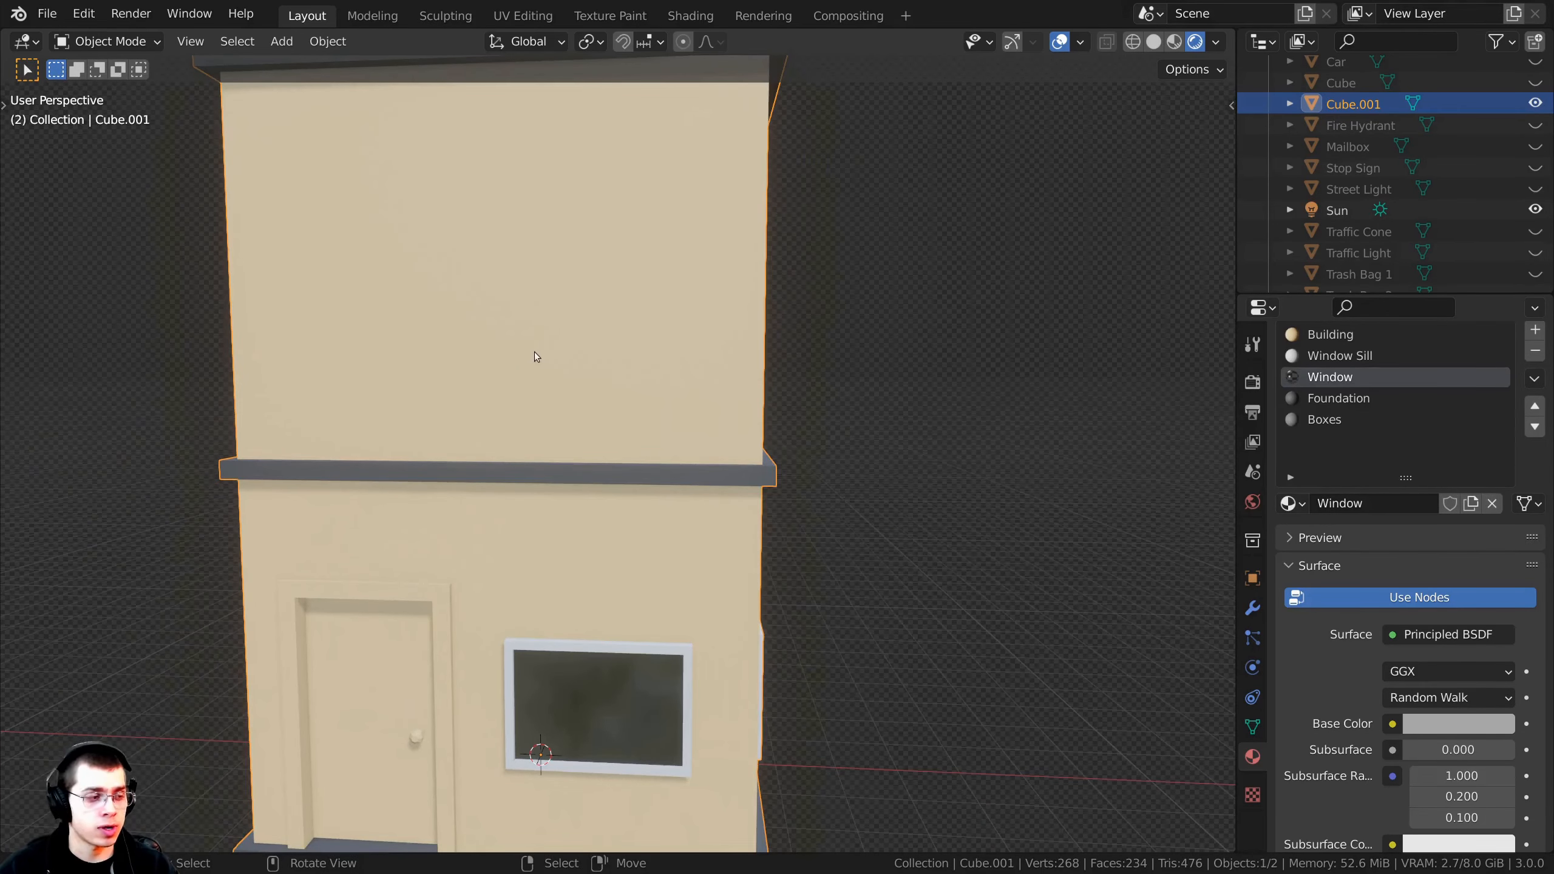
Step: Duplicate the top face of the front window's frame in Edit Mode and move the copy about 6.2 m up along Z
scroll(503, 399, "down", 5)
scroll(608, 340, "up", 3)
middle_click_drag(523, 423, 611, 489, "shift")
key("Tab")
scroll(611, 489, "up", 4)
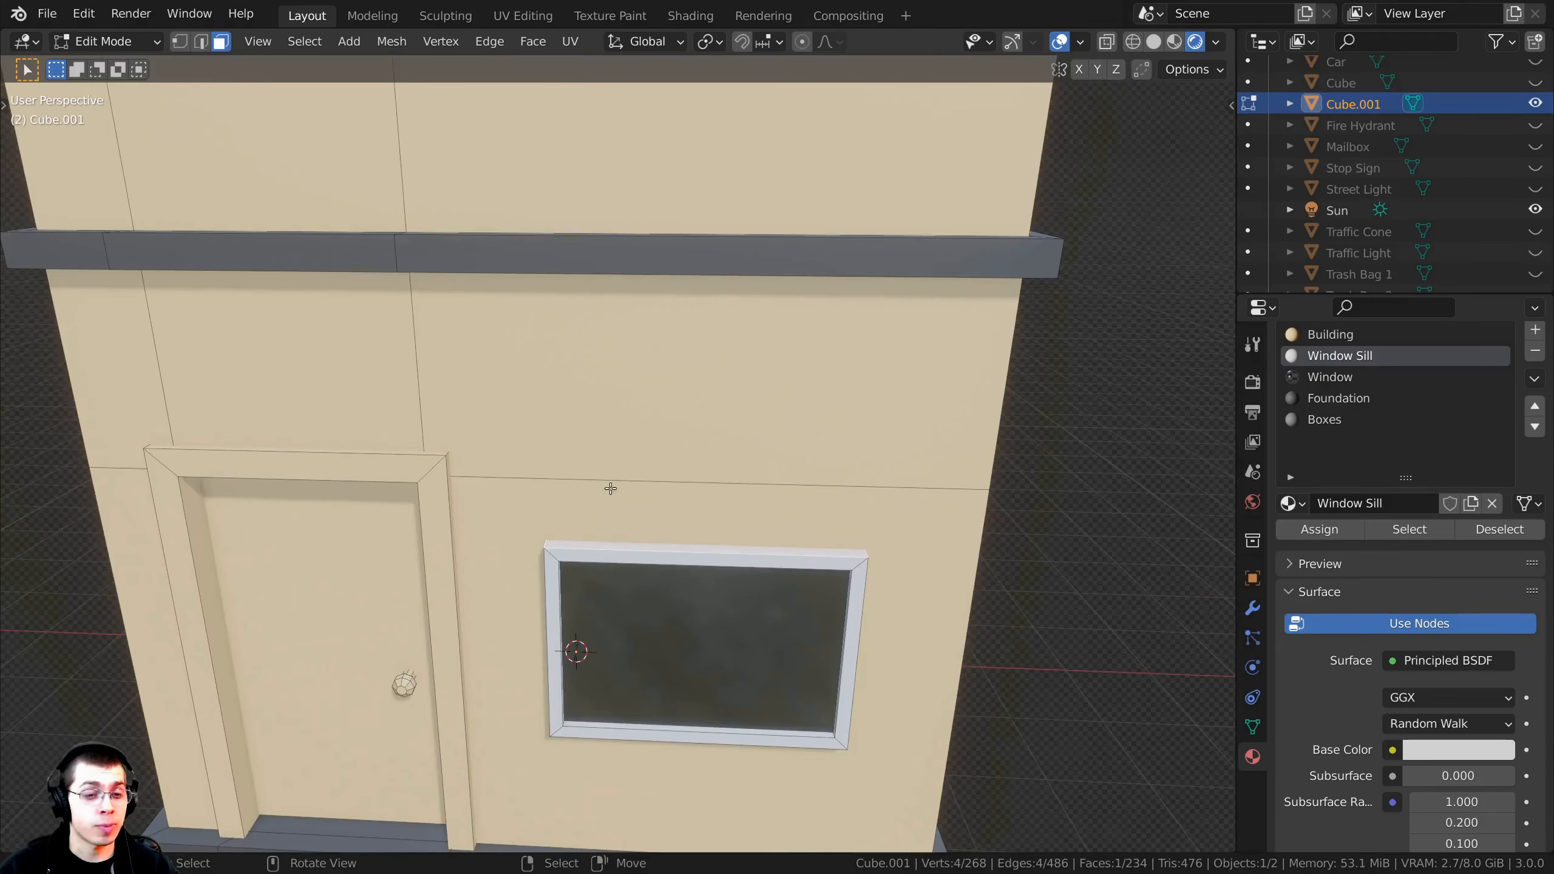
scroll(608, 535, "up", 2)
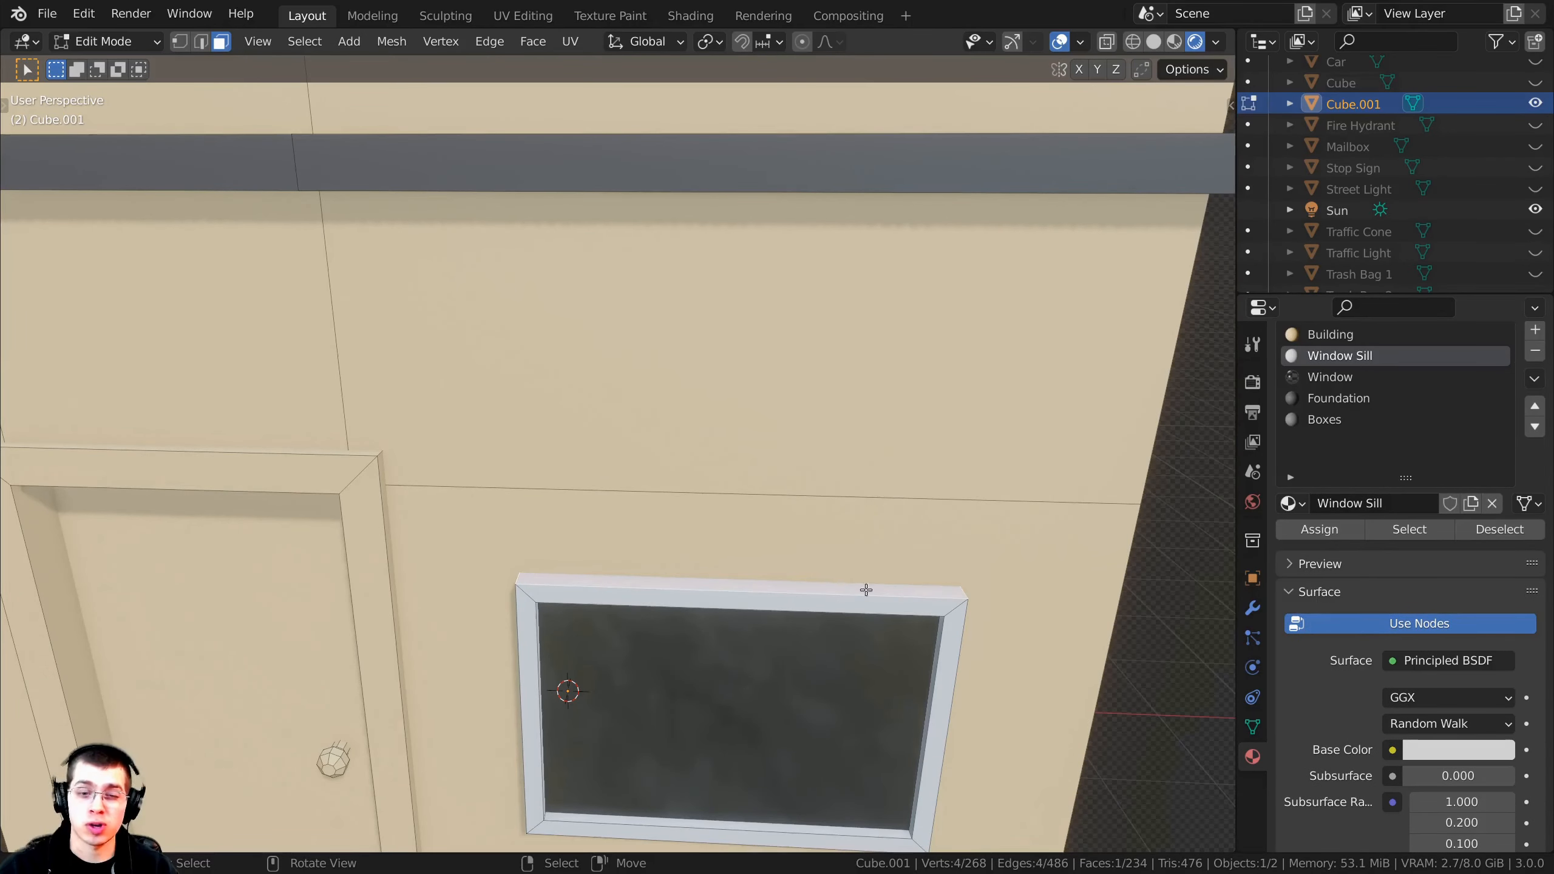
scroll(631, 616, "down", 3)
middle_click_drag(655, 510, 663, 621, "shift")
scroll(663, 622, "down", 2)
middle_click_drag(658, 564, 643, 685, "shift")
key("shift+d")
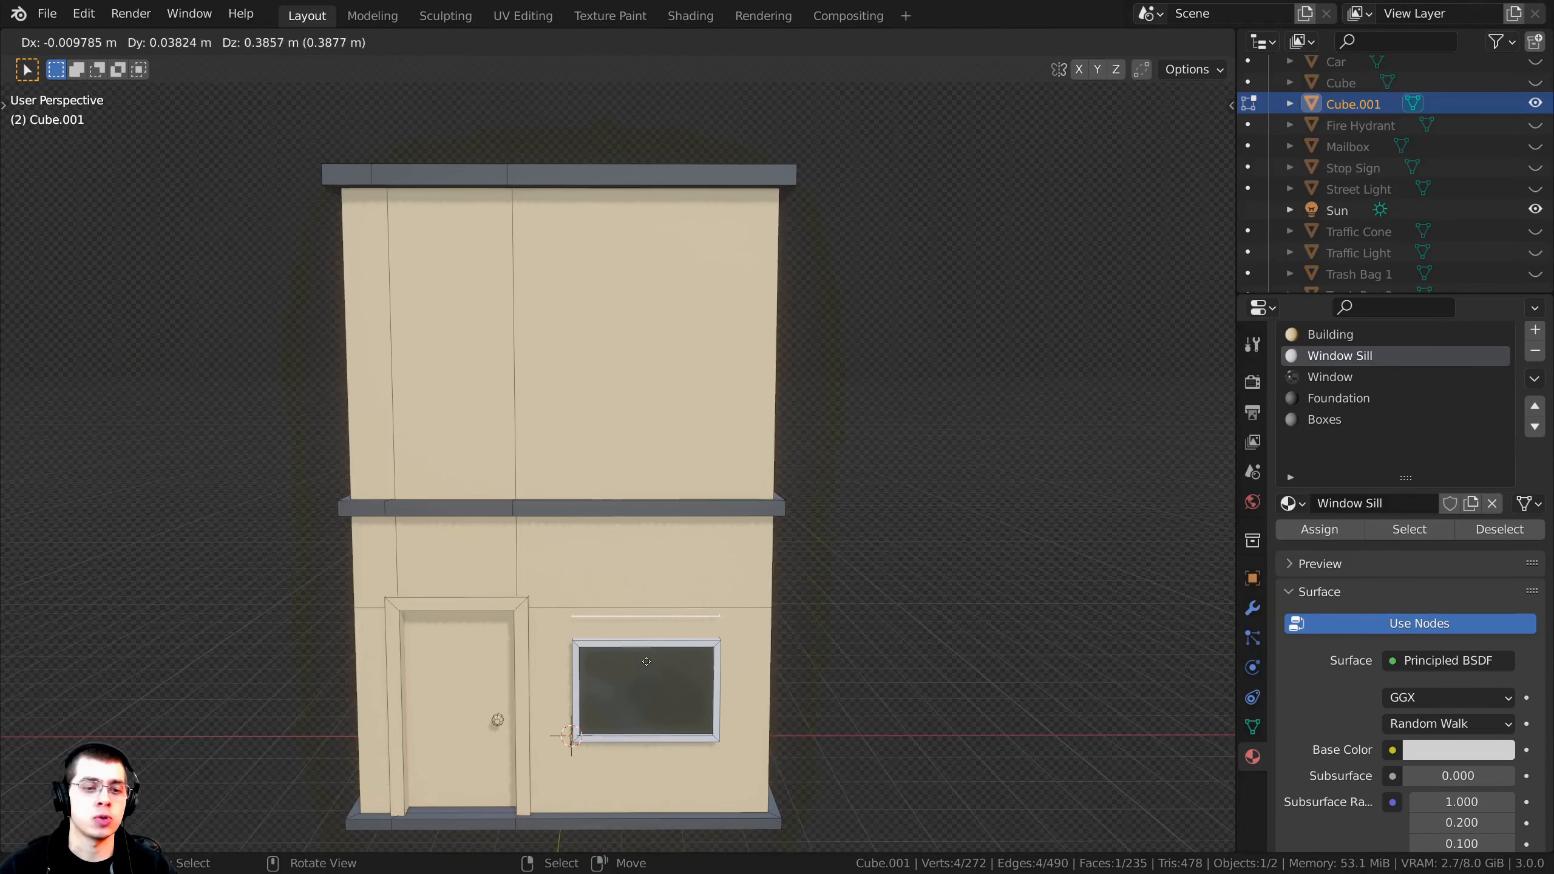
key("z")
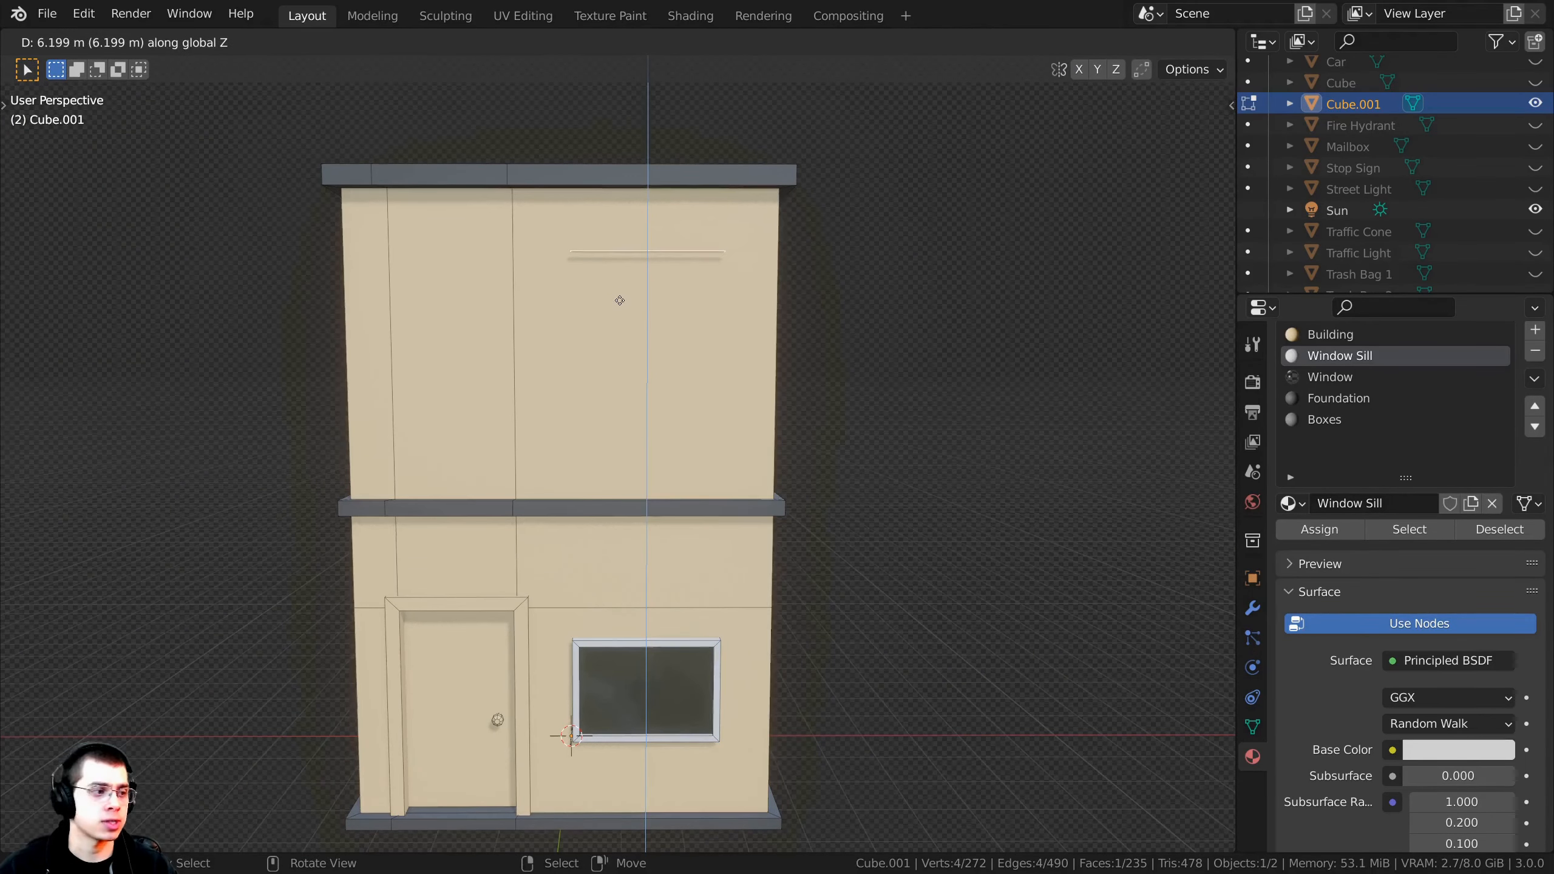
left_click(623, 303)
Step: Narrow the duplicated face on the upper floor along X to a scale of about 0.8
middle_click_drag(659, 306, 673, 391, "shift")
scroll(765, 410, "up", 3)
middle_click_drag(862, 423, 845, 475)
key("s")
key("x")
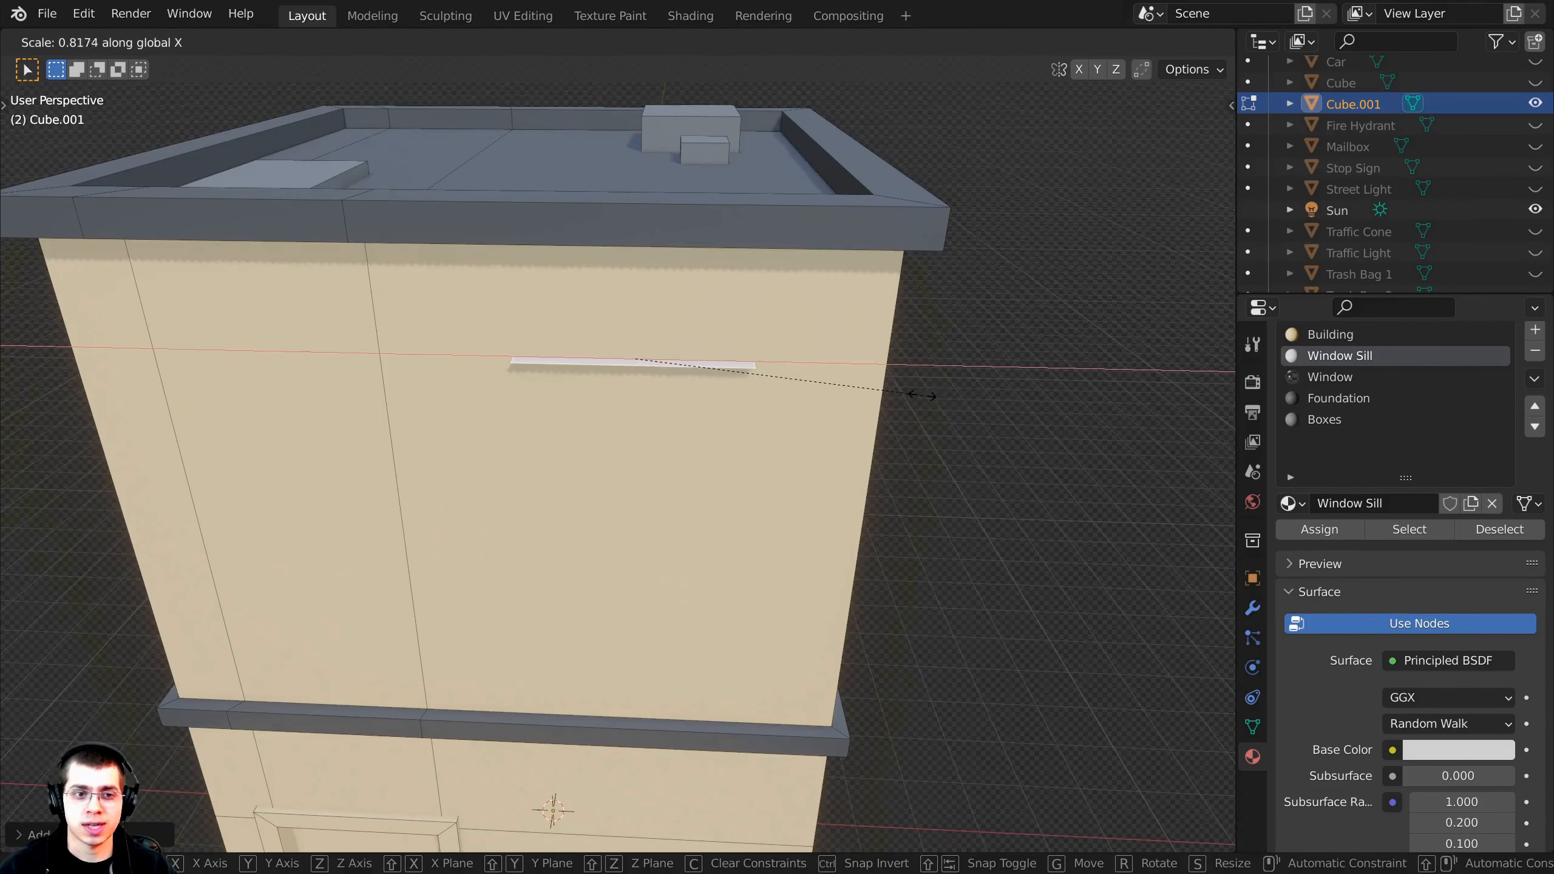
left_click(912, 393)
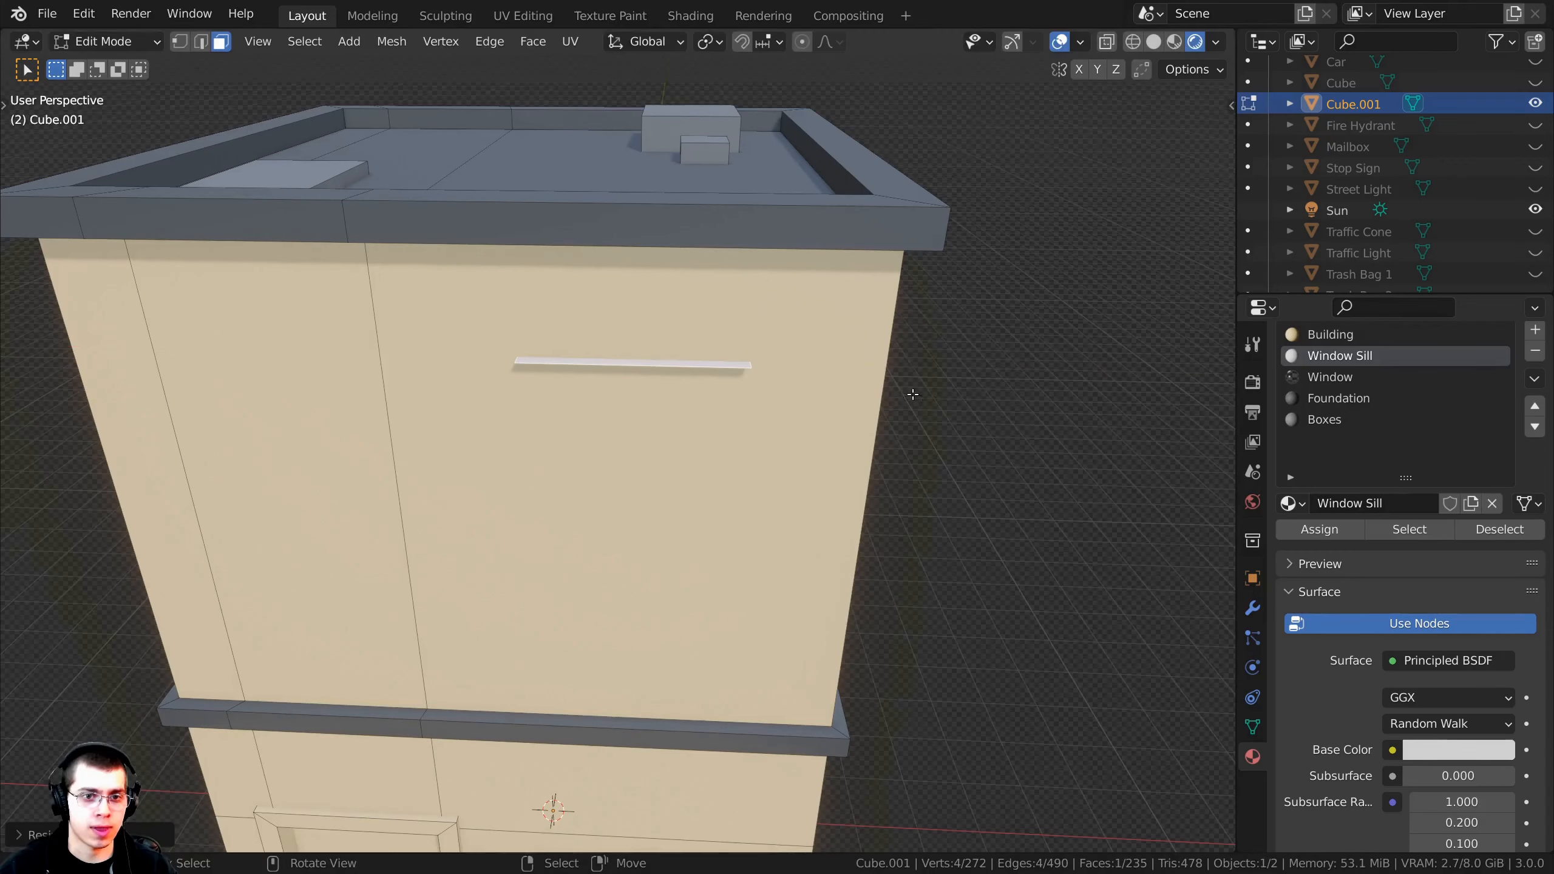
Step: Extrude the narrowed face downward into a tall upright window block on the upper front wall
middle_click_drag(888, 354, 880, 318)
key("e")
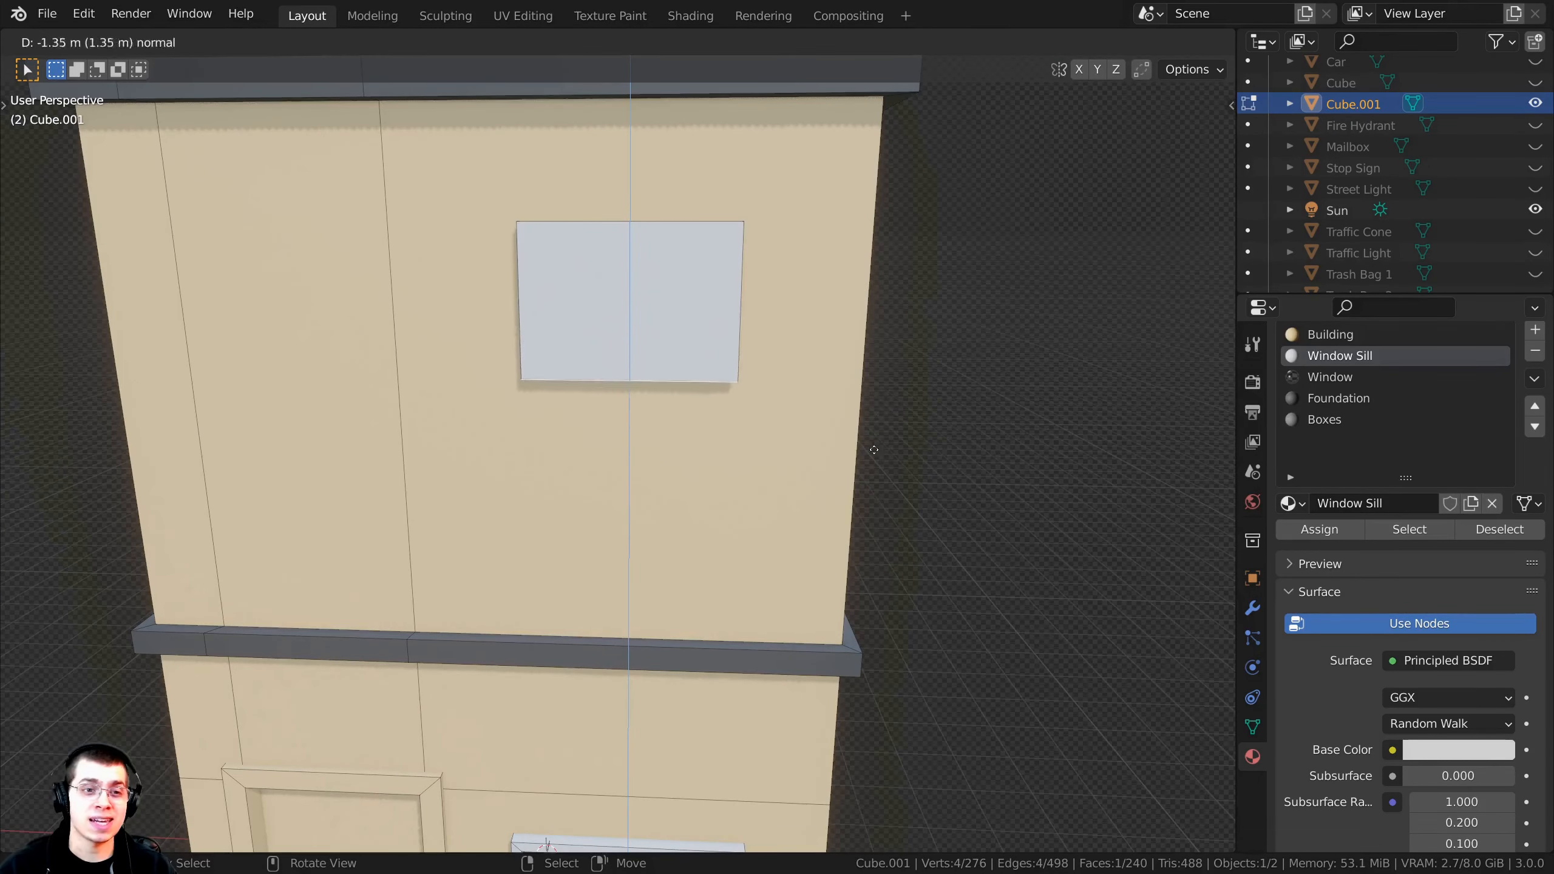
left_click(873, 578)
middle_click_drag(874, 579, 610, 445)
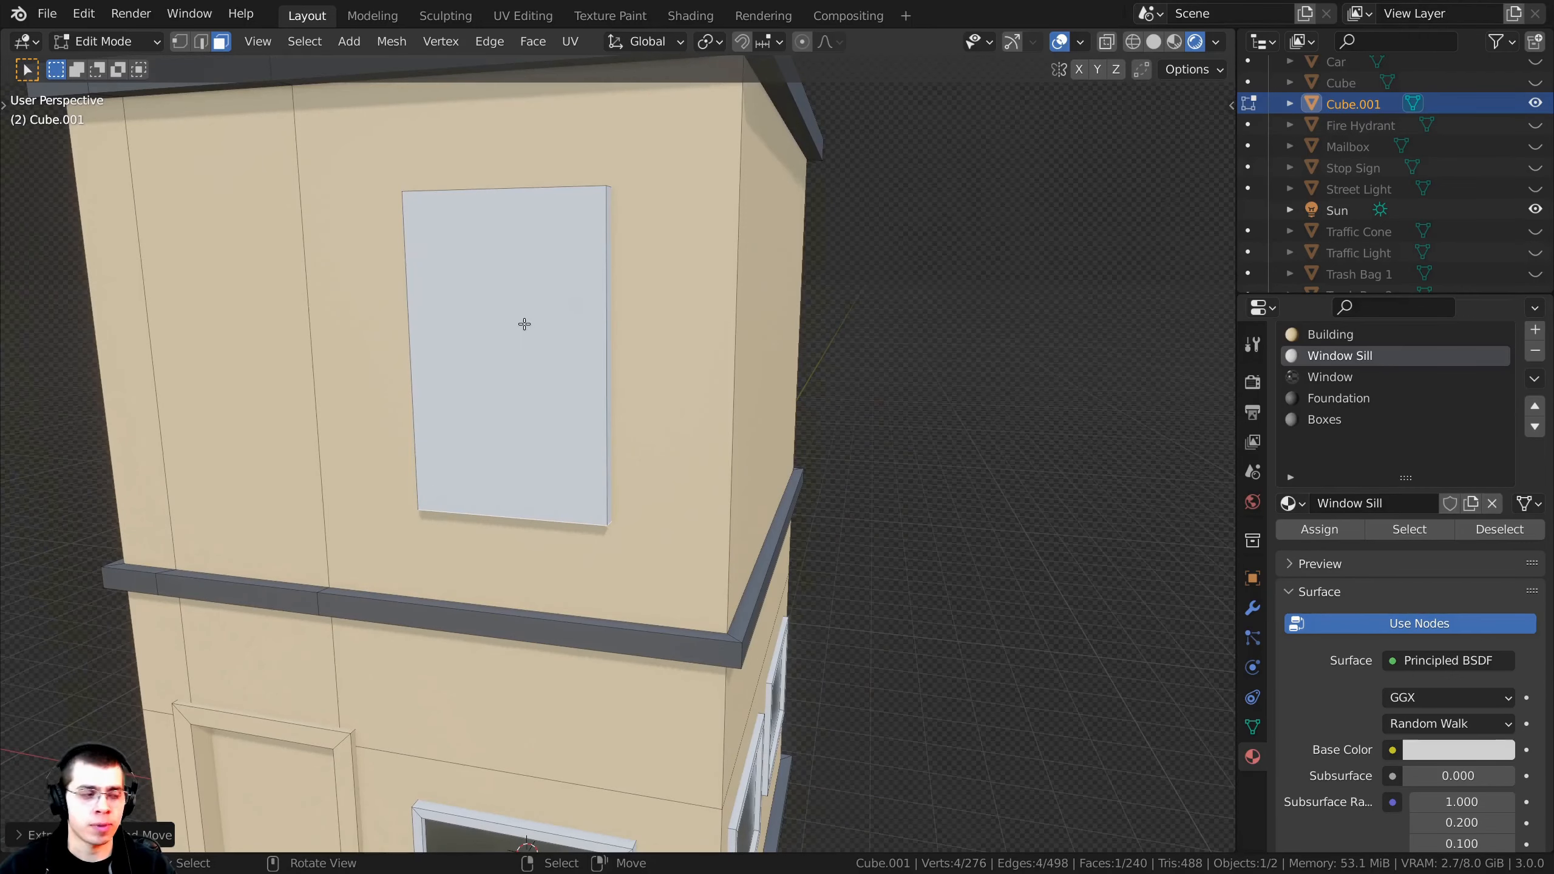
Step: Select the whole upper-floor window block, resize it uniformly, and adjust its height along Z on the front wall
middle_click_drag(524, 324, 667, 478)
key("s")
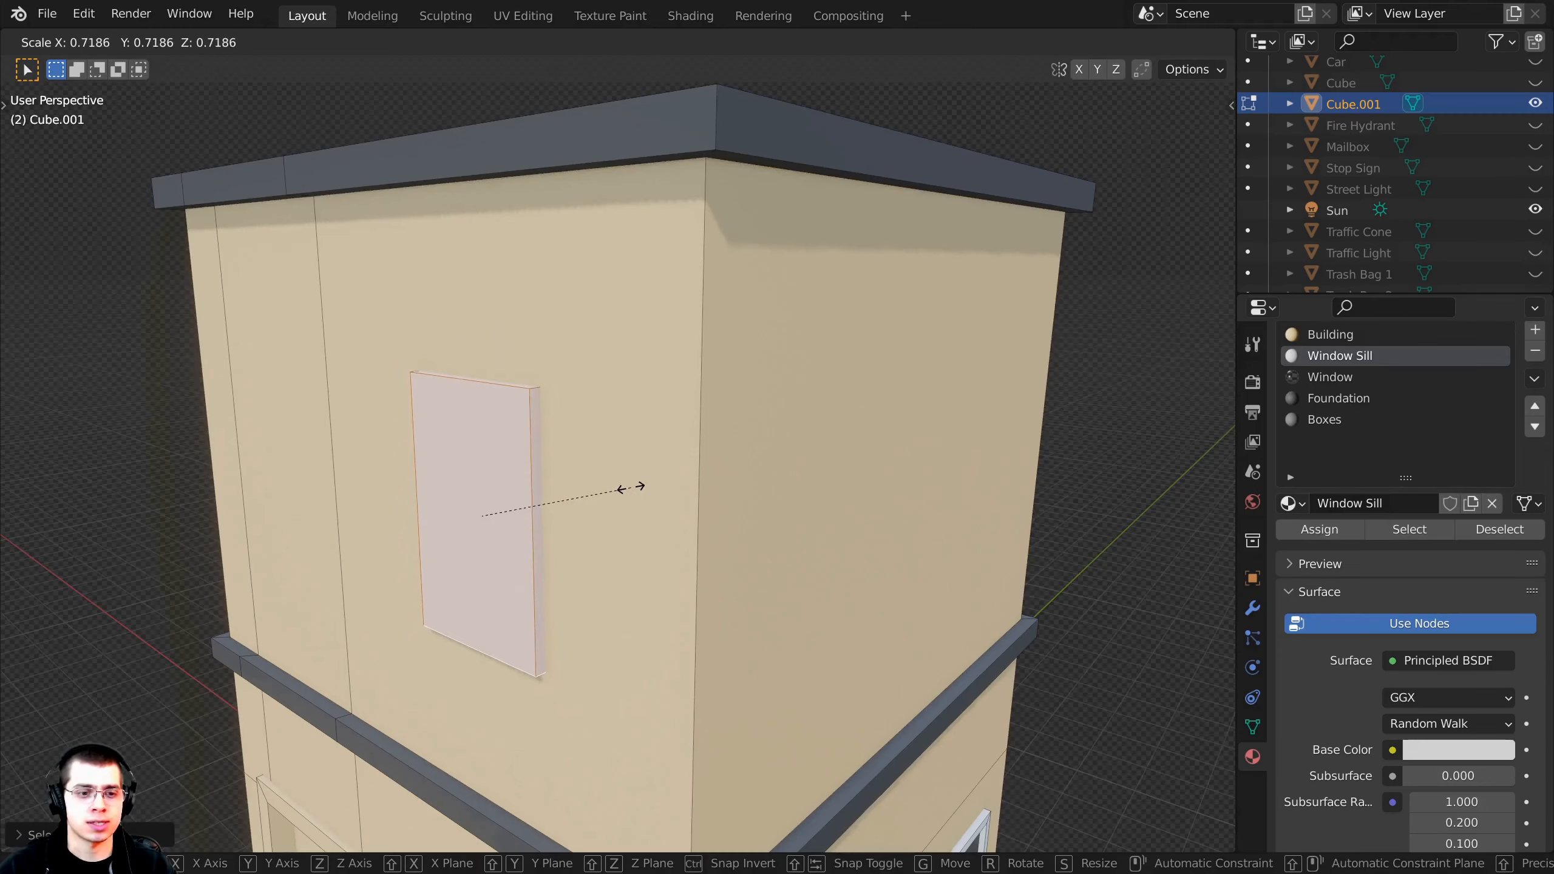
left_click(633, 488)
middle_click_drag(633, 488, 857, 453)
key("g")
key("z")
left_click(819, 458)
scroll(819, 458, "down", 3)
key("s")
left_click(863, 454)
Step: Add two closely spaced horizontal loop cuts above the block's middle to form a crossbar
scroll(740, 410, "up", 4)
middle_click_drag(741, 410, 804, 406)
key("ctrl+r")
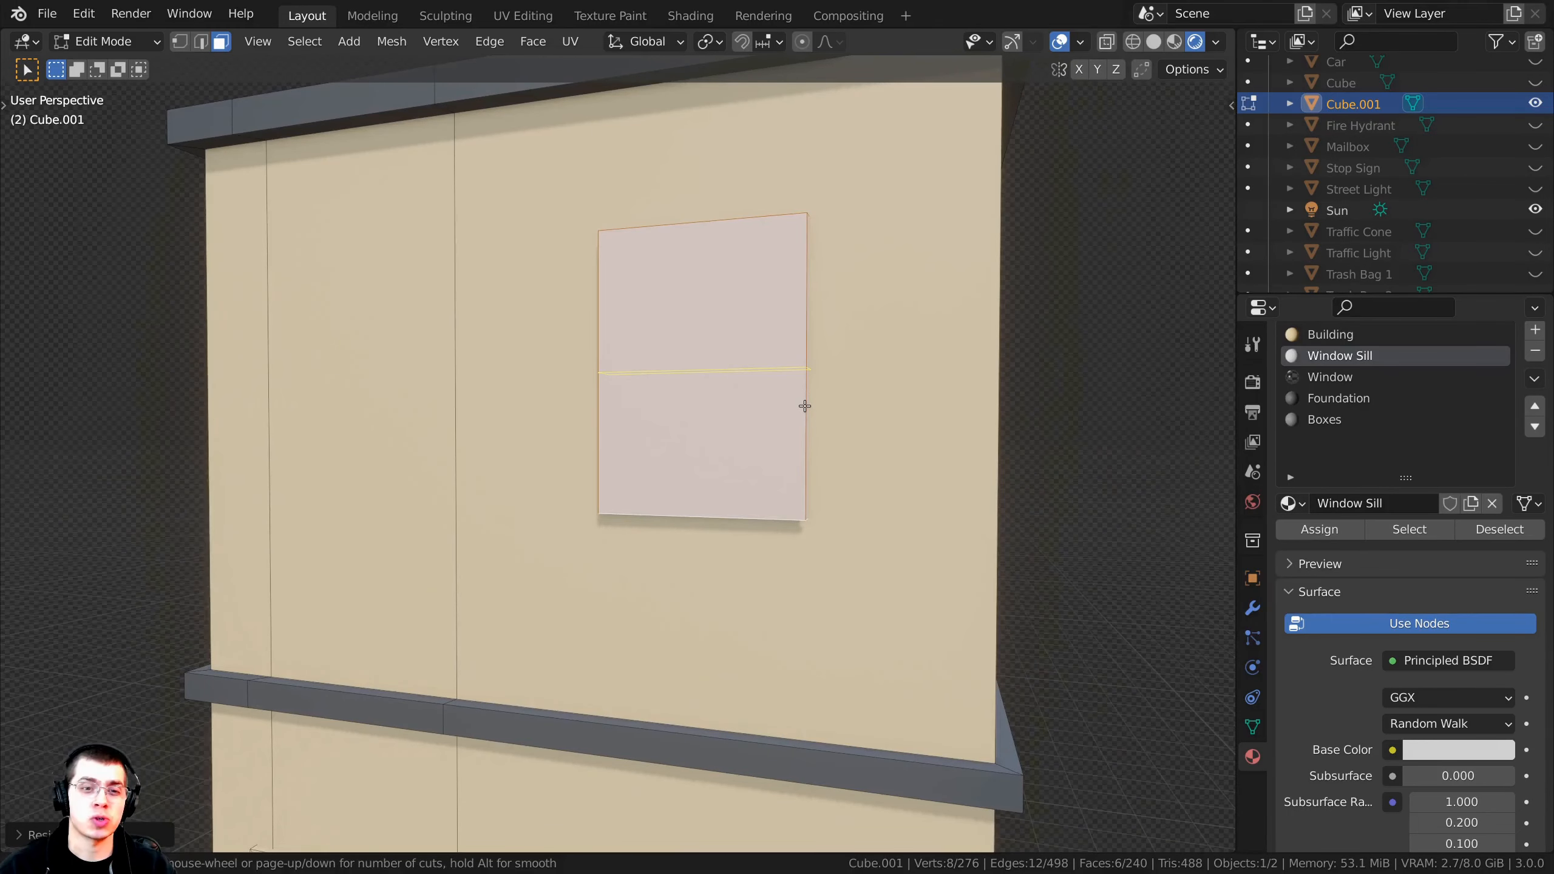
left_click(805, 406)
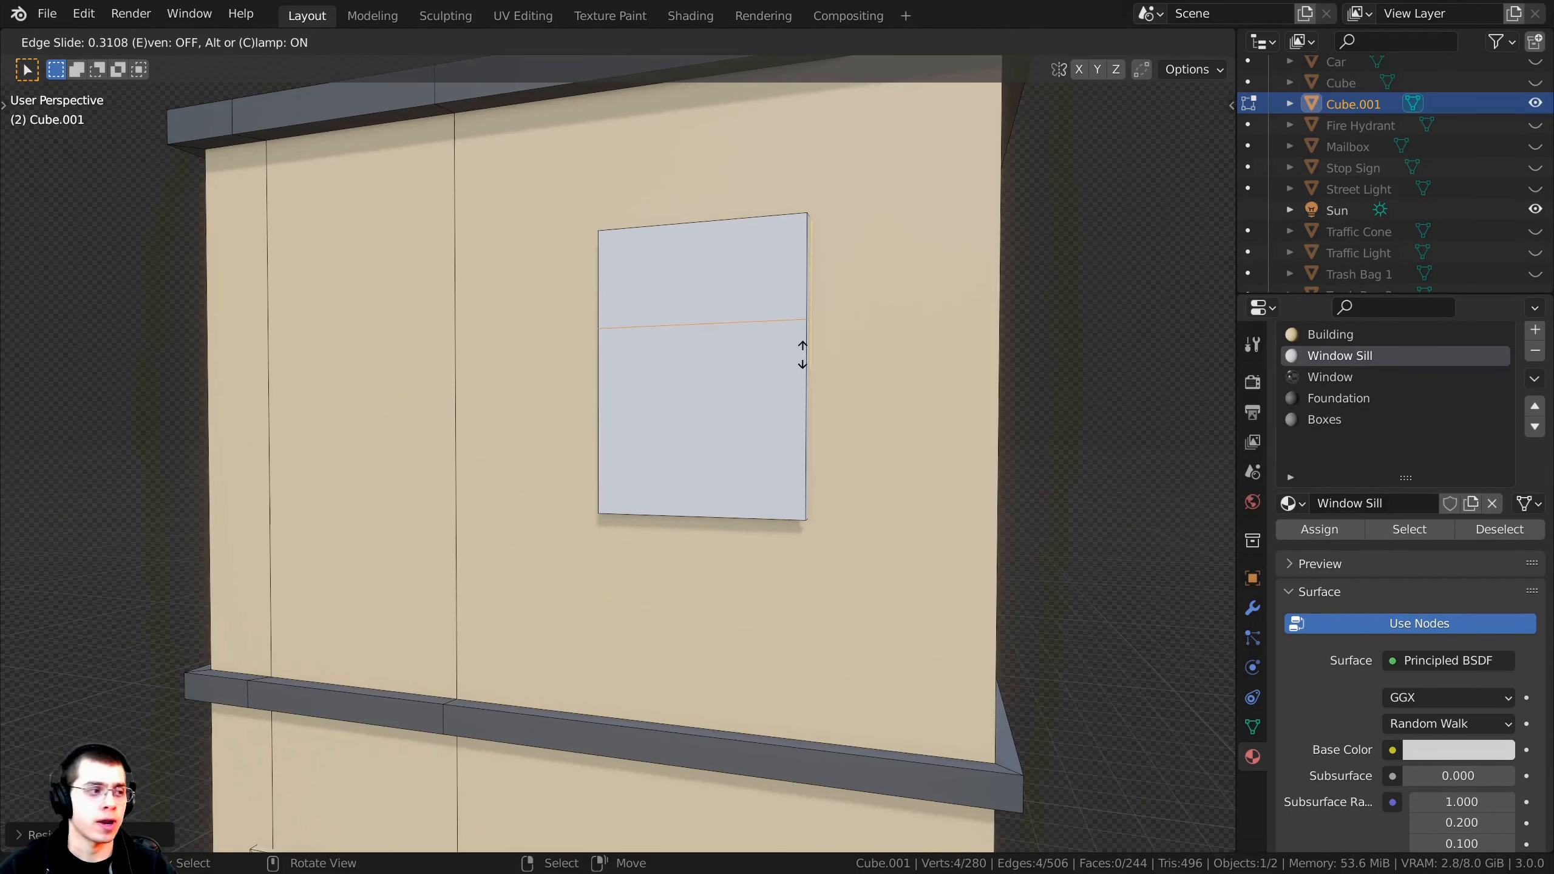
left_click(799, 379)
key("ctrl+r")
left_click(798, 411)
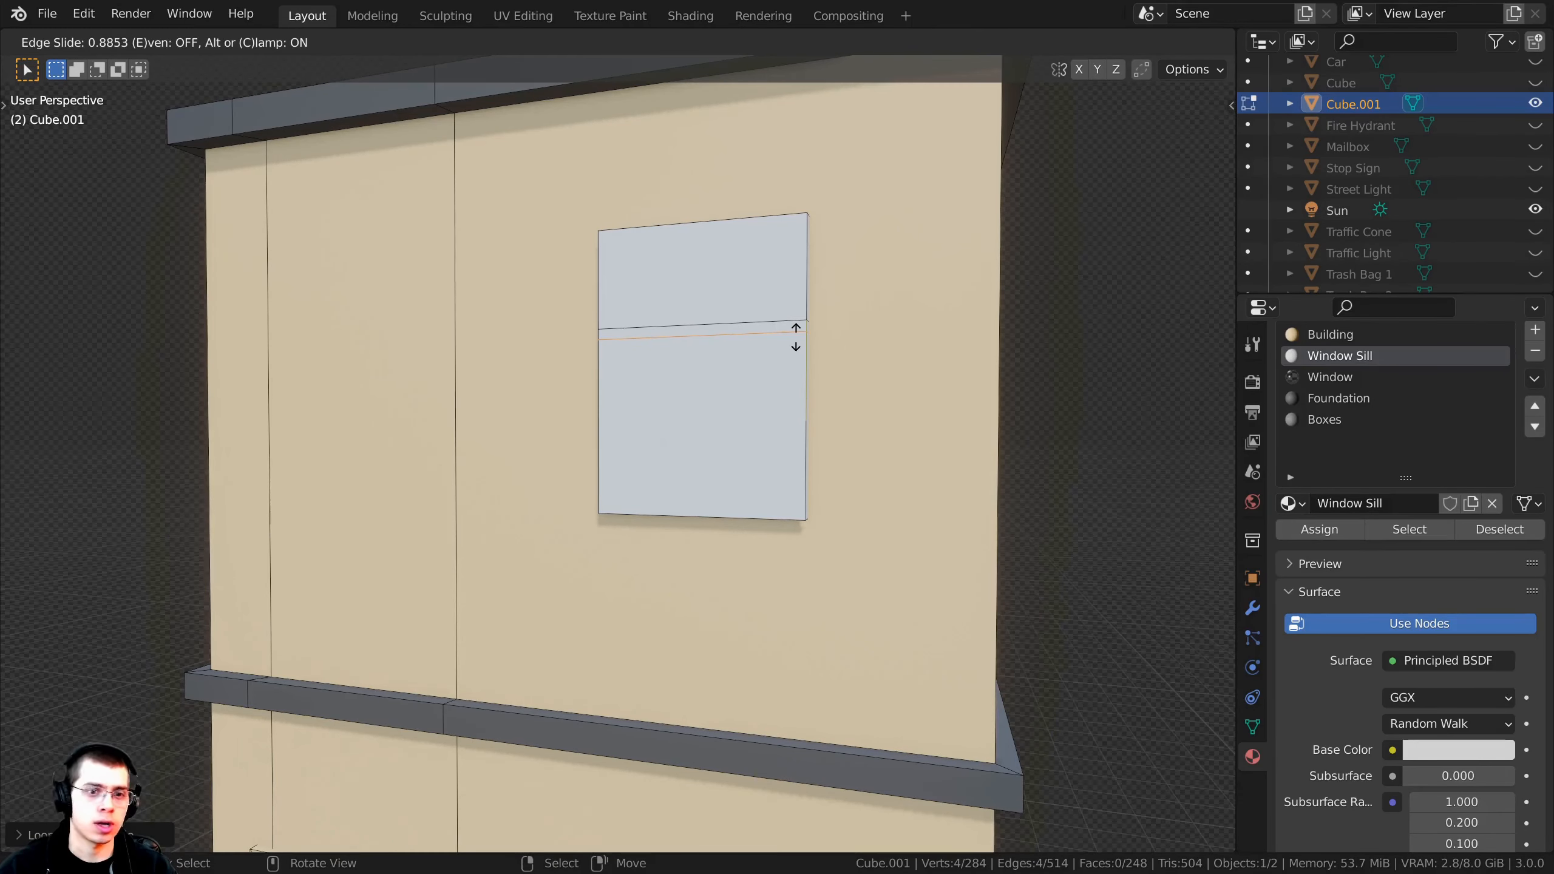
left_click(795, 336)
Step: Select the front faces above and below the crossbar and inset them by about 0.06 m
middle_click_drag(780, 306, 256, 84)
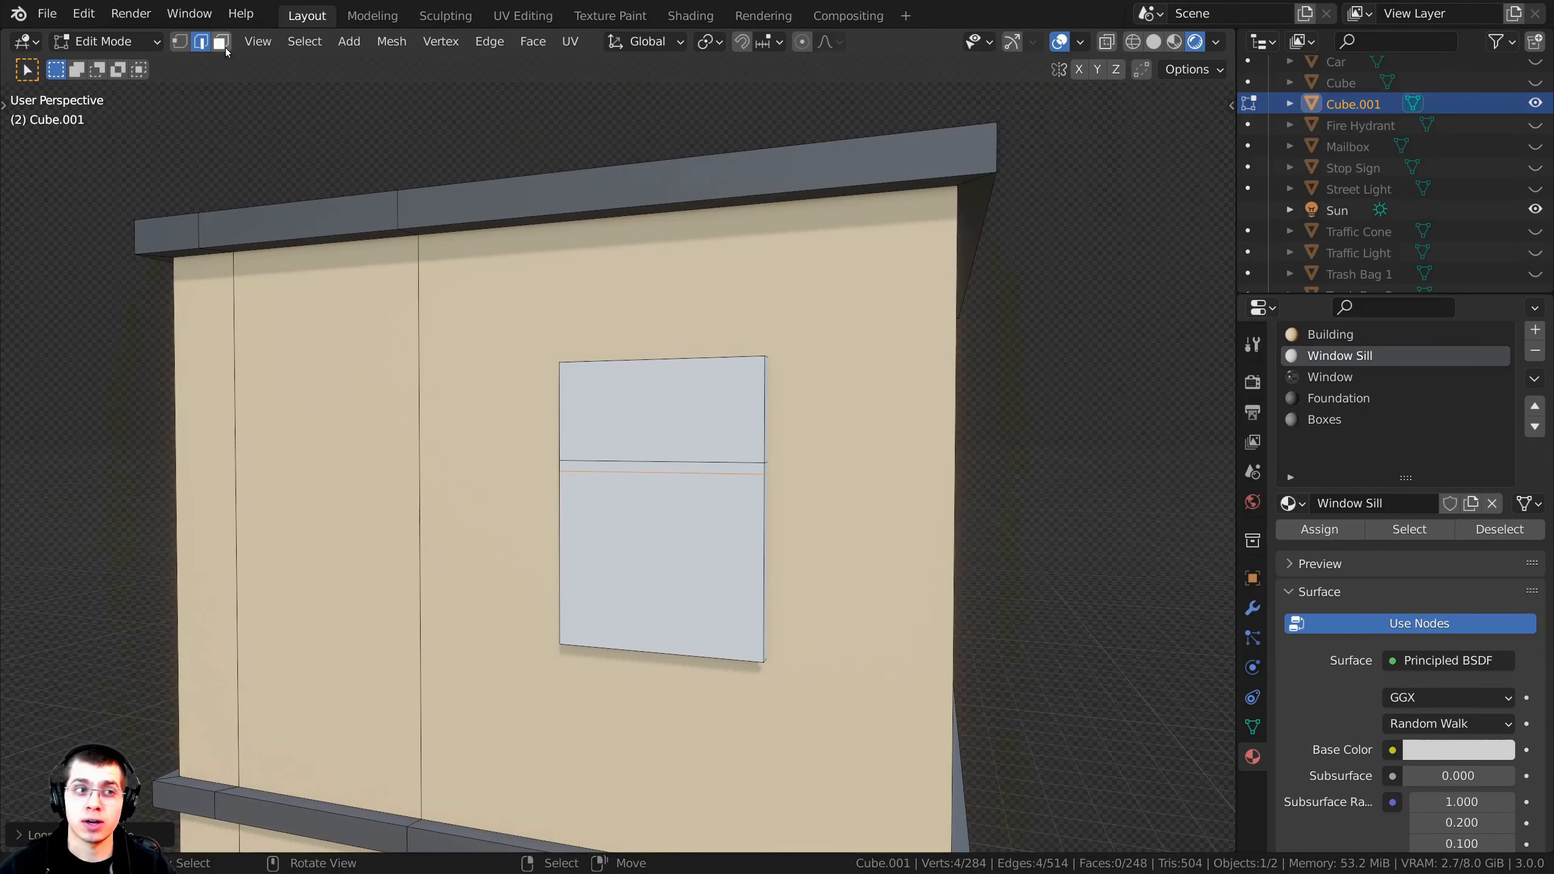
left_click(221, 42)
scroll(560, 272, "up", 3)
scroll(560, 272, "up", 2)
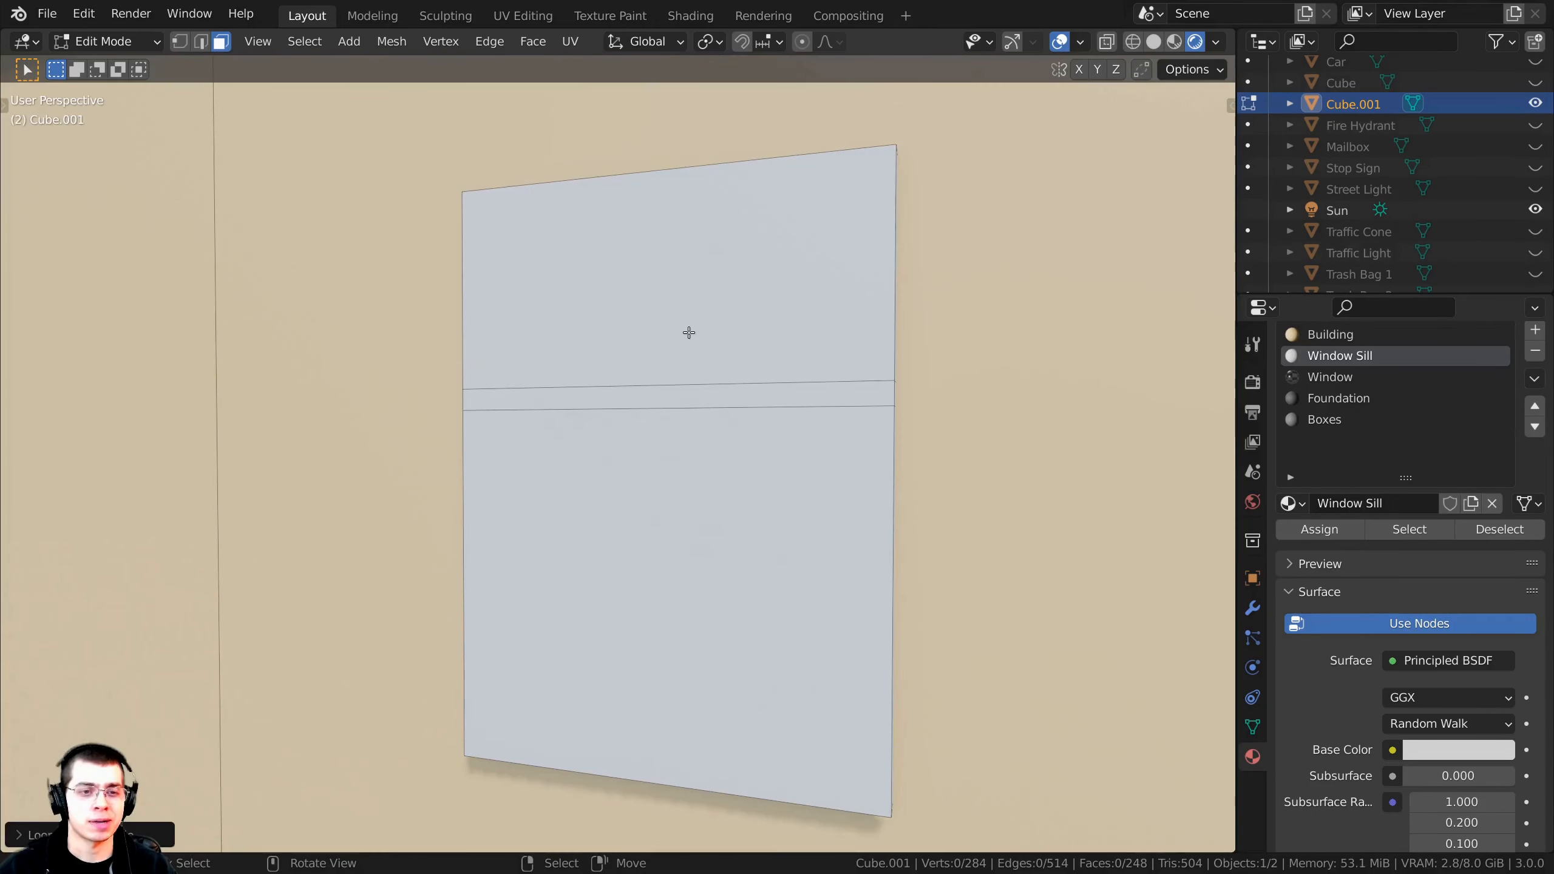
left_click(672, 341)
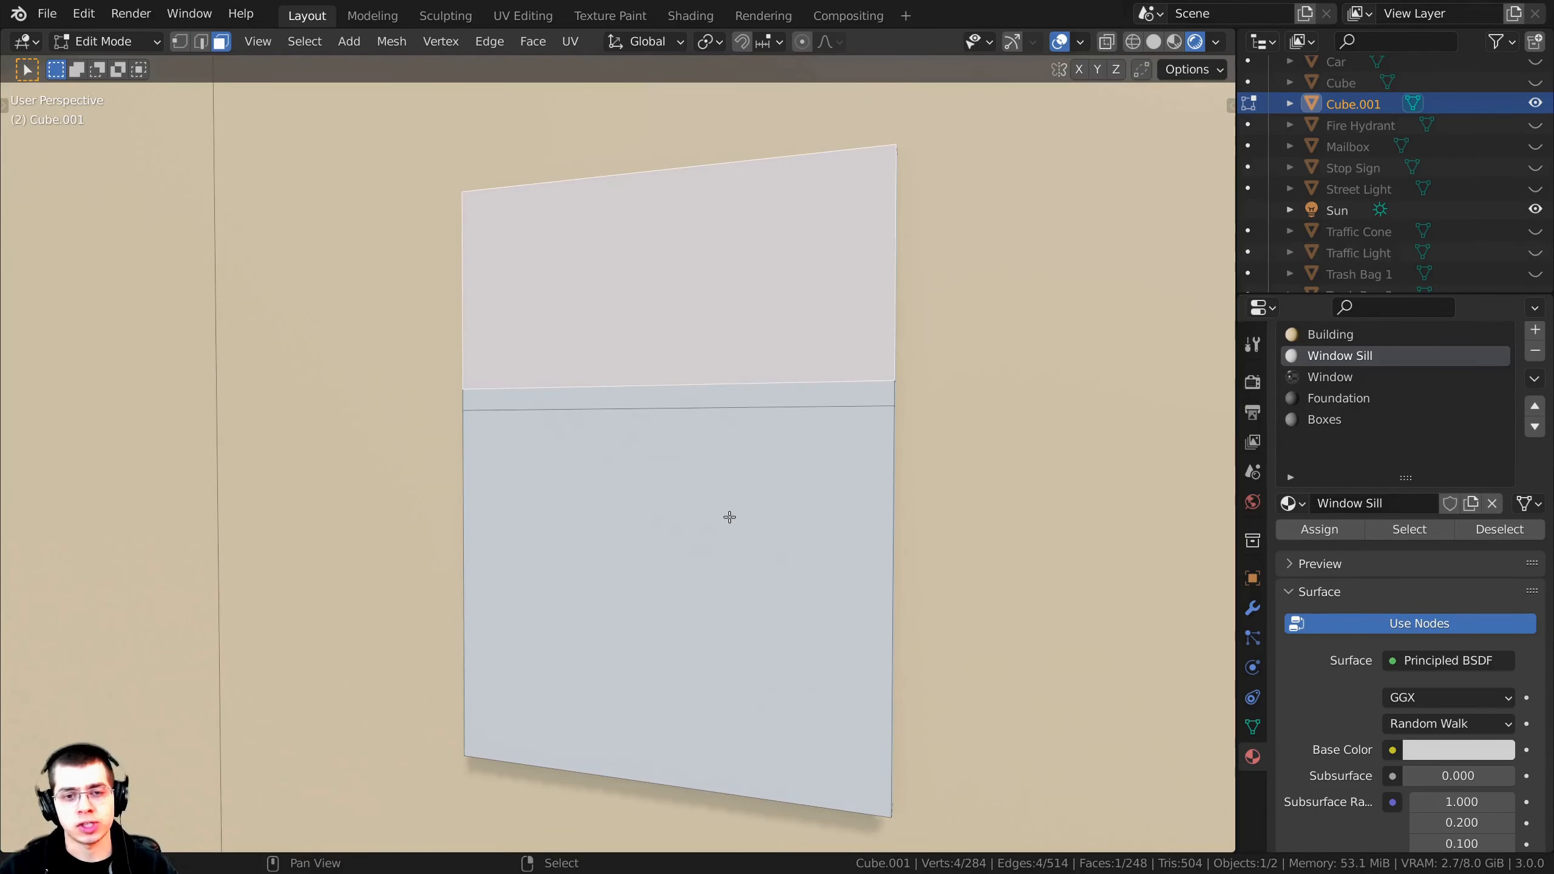
left_click(728, 517, "shift")
scroll(864, 503, "up", 3)
middle_click_drag(874, 496, 926, 388)
scroll(960, 323, "down", 3)
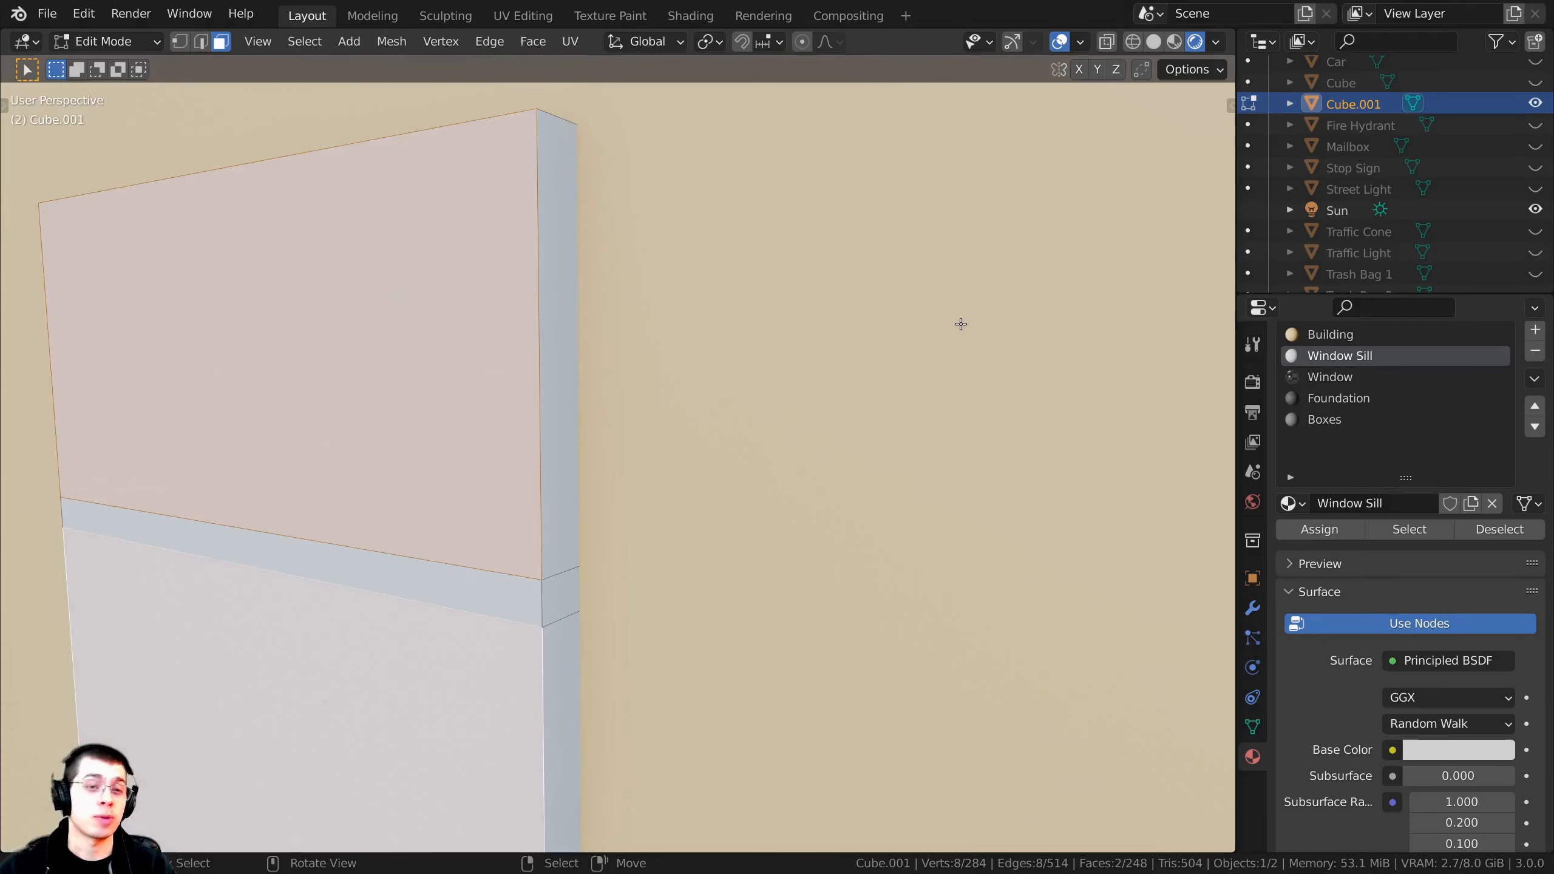
scroll(961, 324, "down", 4)
key("i")
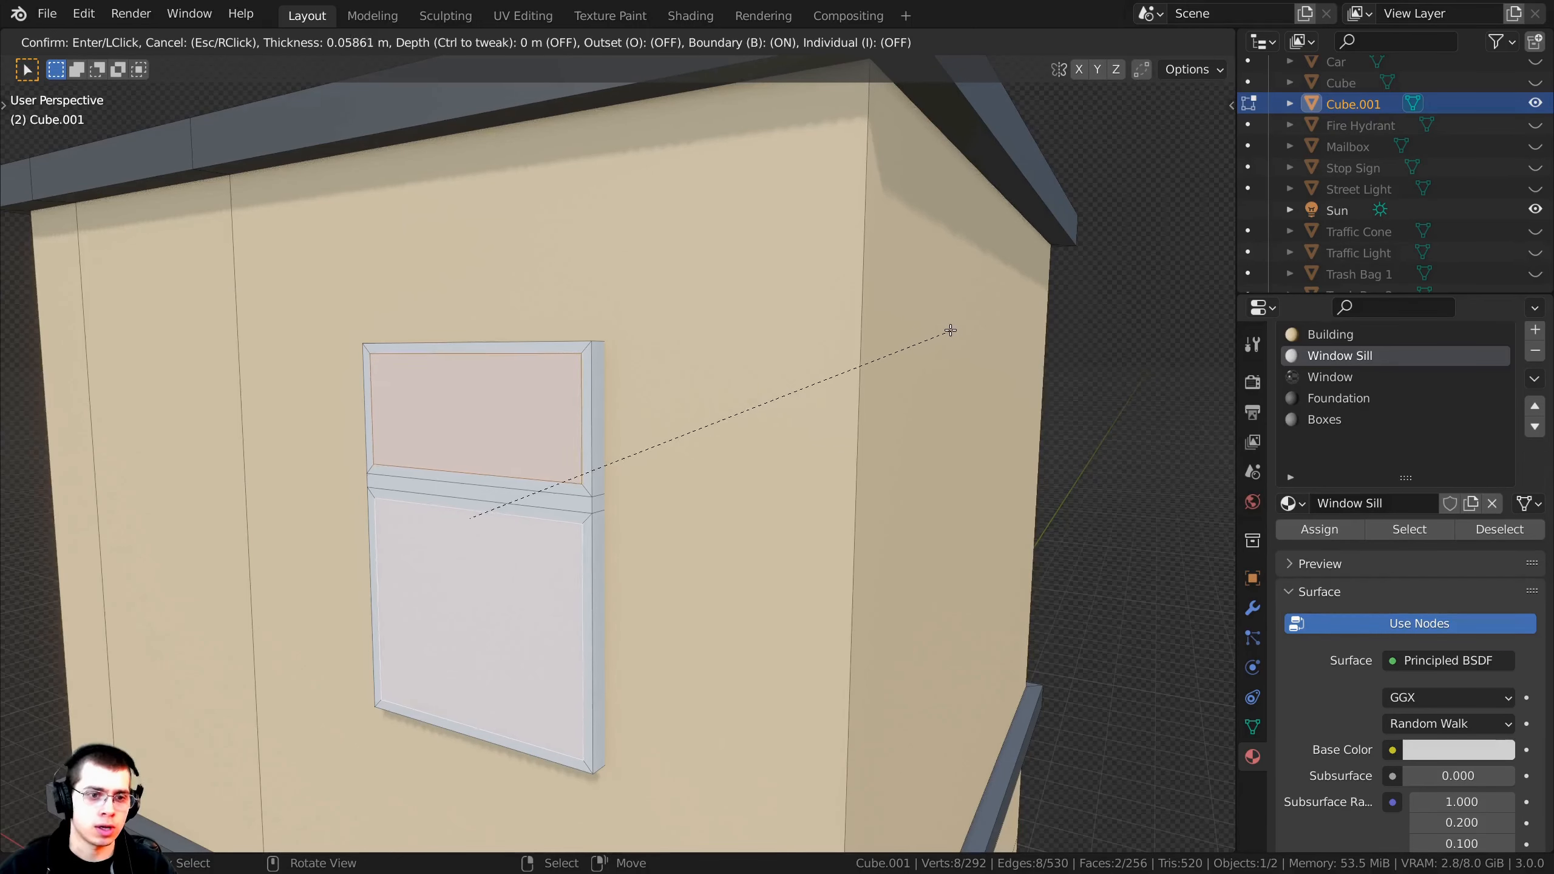
left_click(946, 329)
Step: Move the upper pane's bottom edge about 0.06 m down along Z, close to the crossbar
key("KP_Decimal")
middle_click_drag(887, 366, 909, 369)
scroll(856, 386, "up", 2)
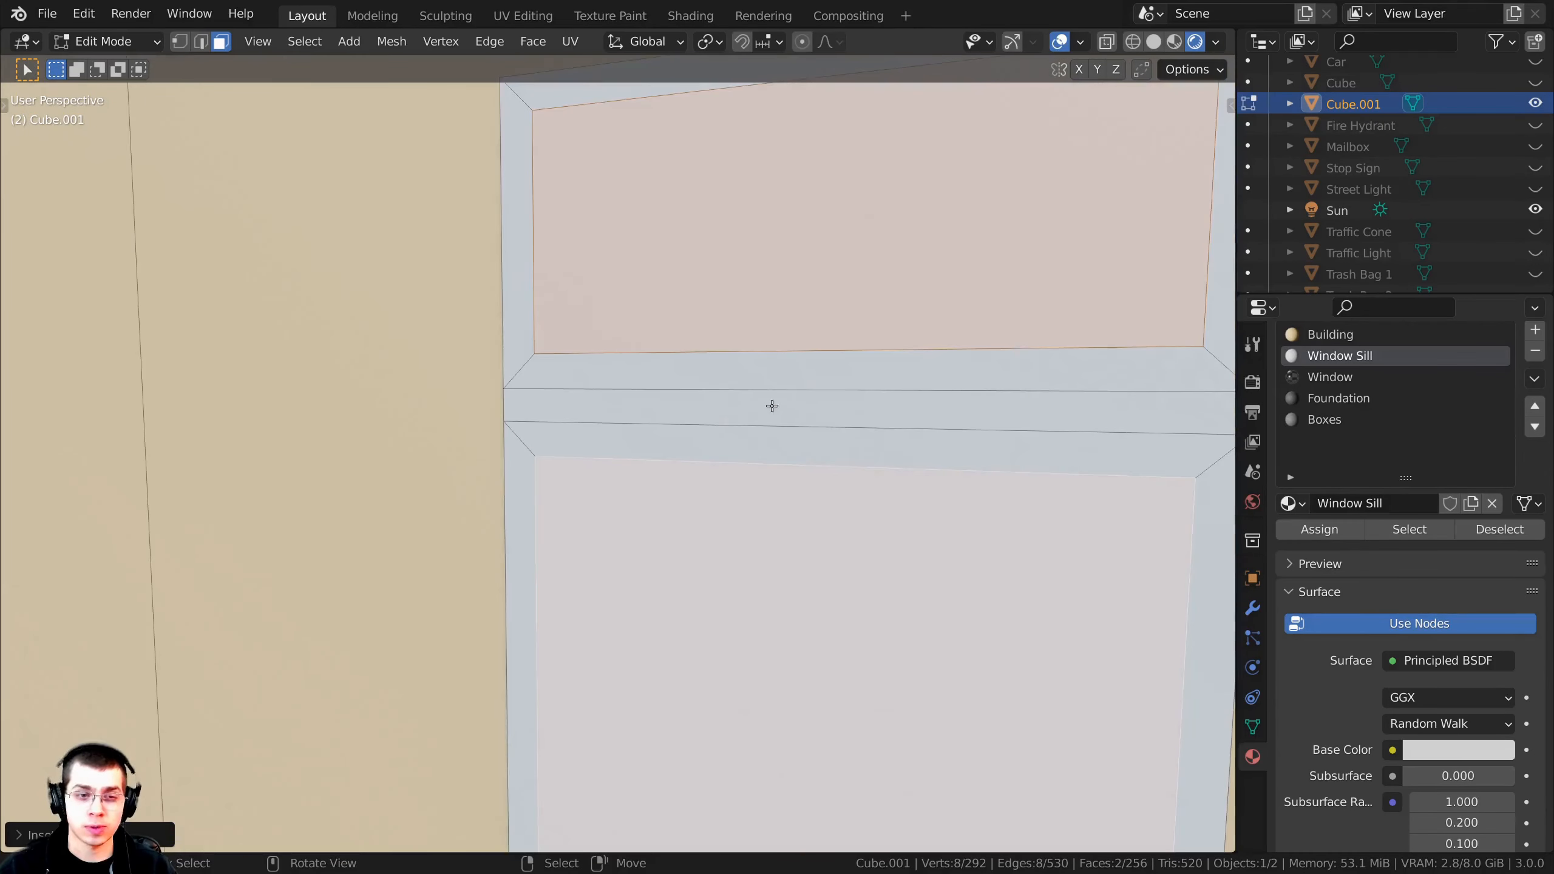
middle_click_drag(770, 406, 673, 406, "shift")
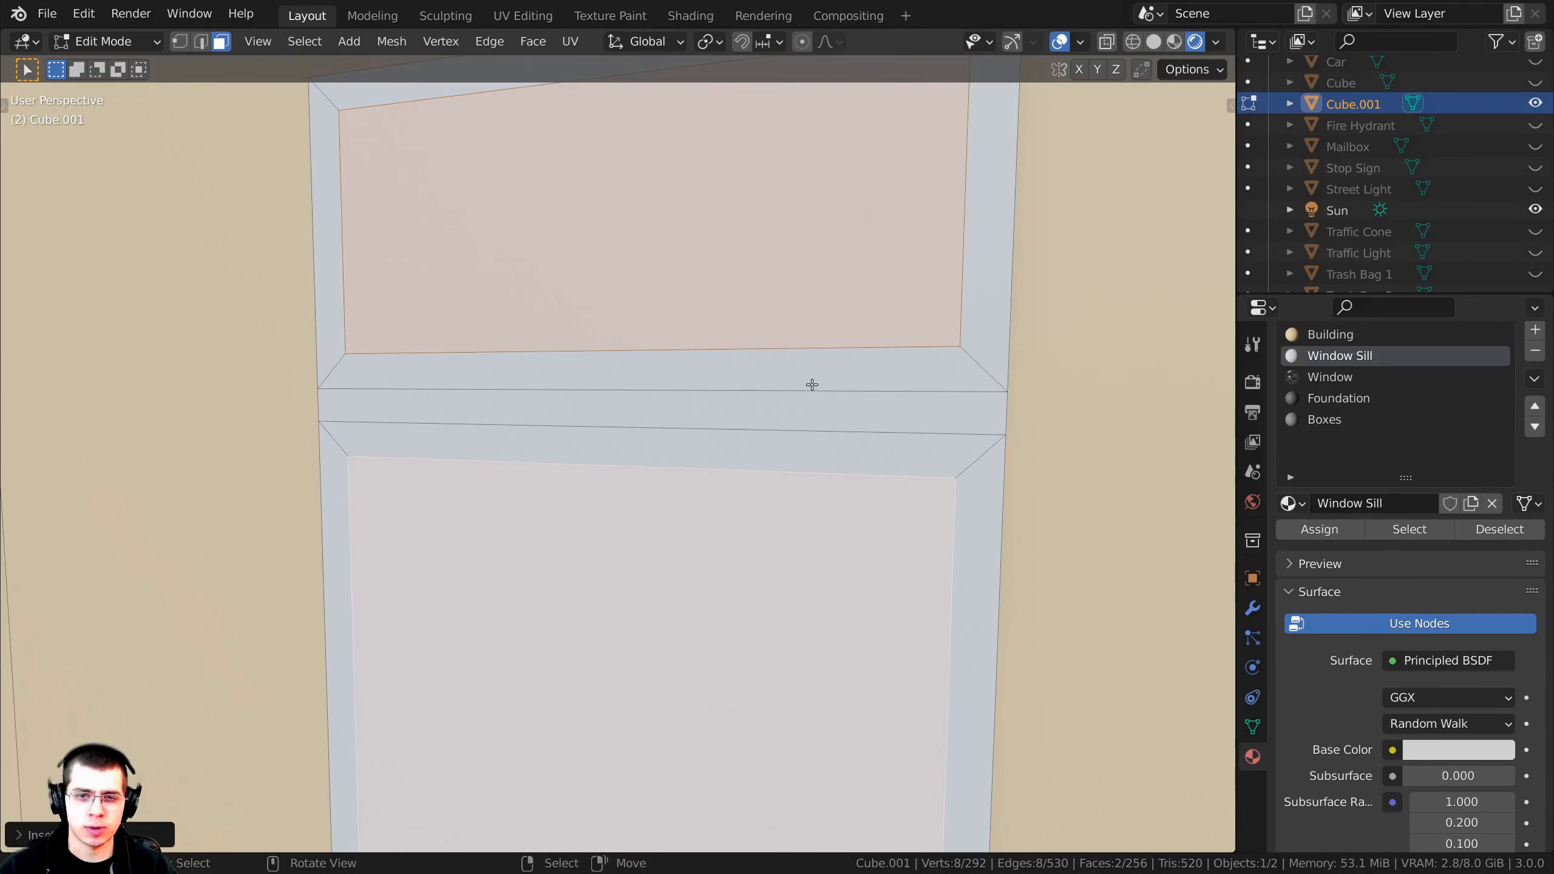
left_click(202, 49)
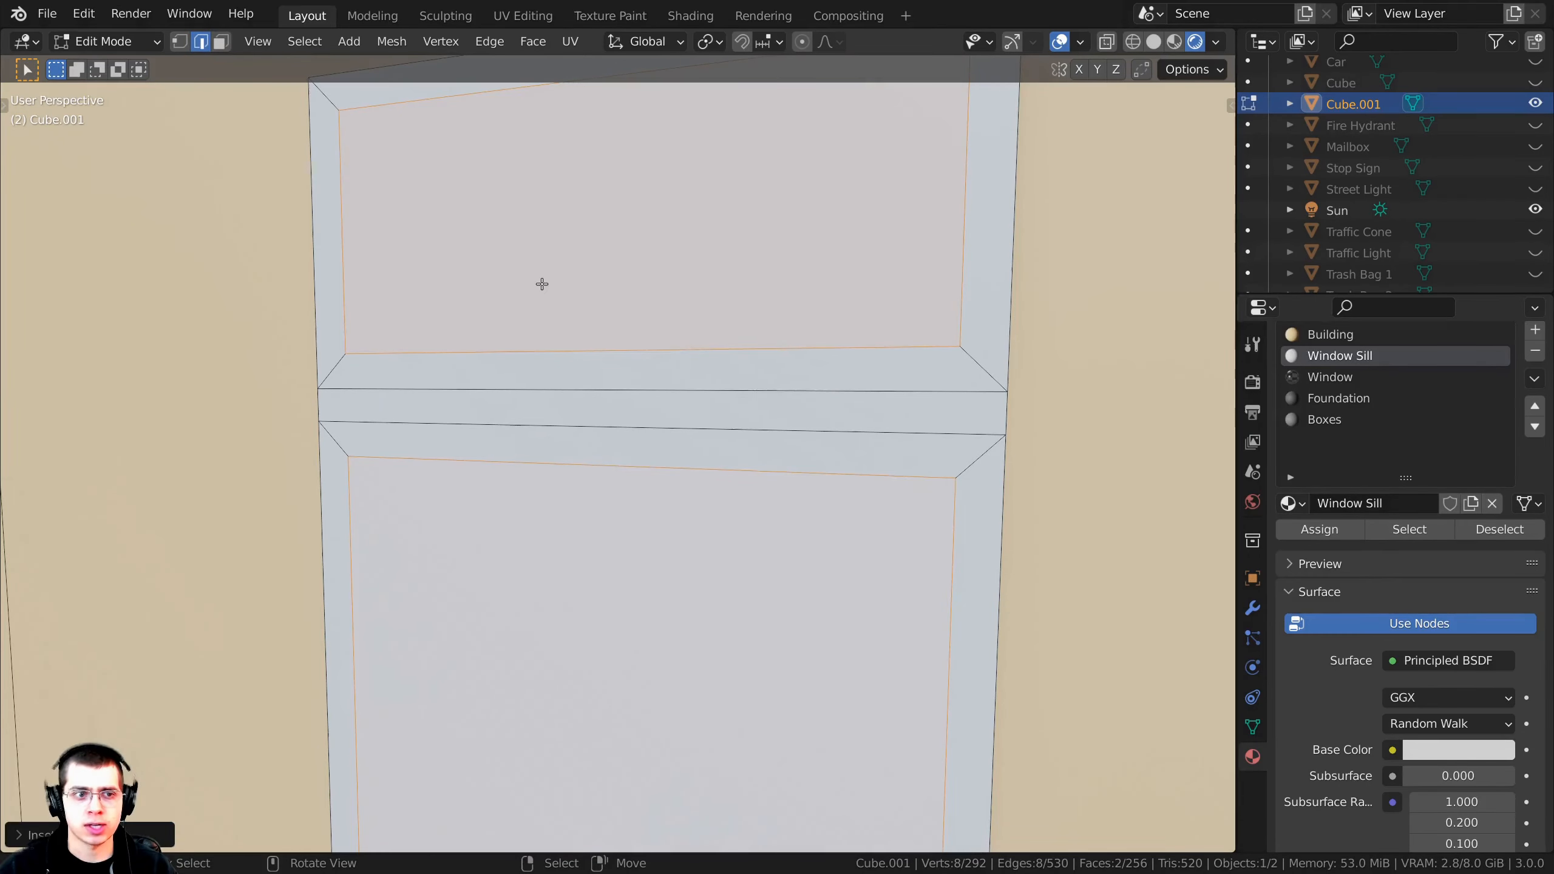
left_click(557, 347)
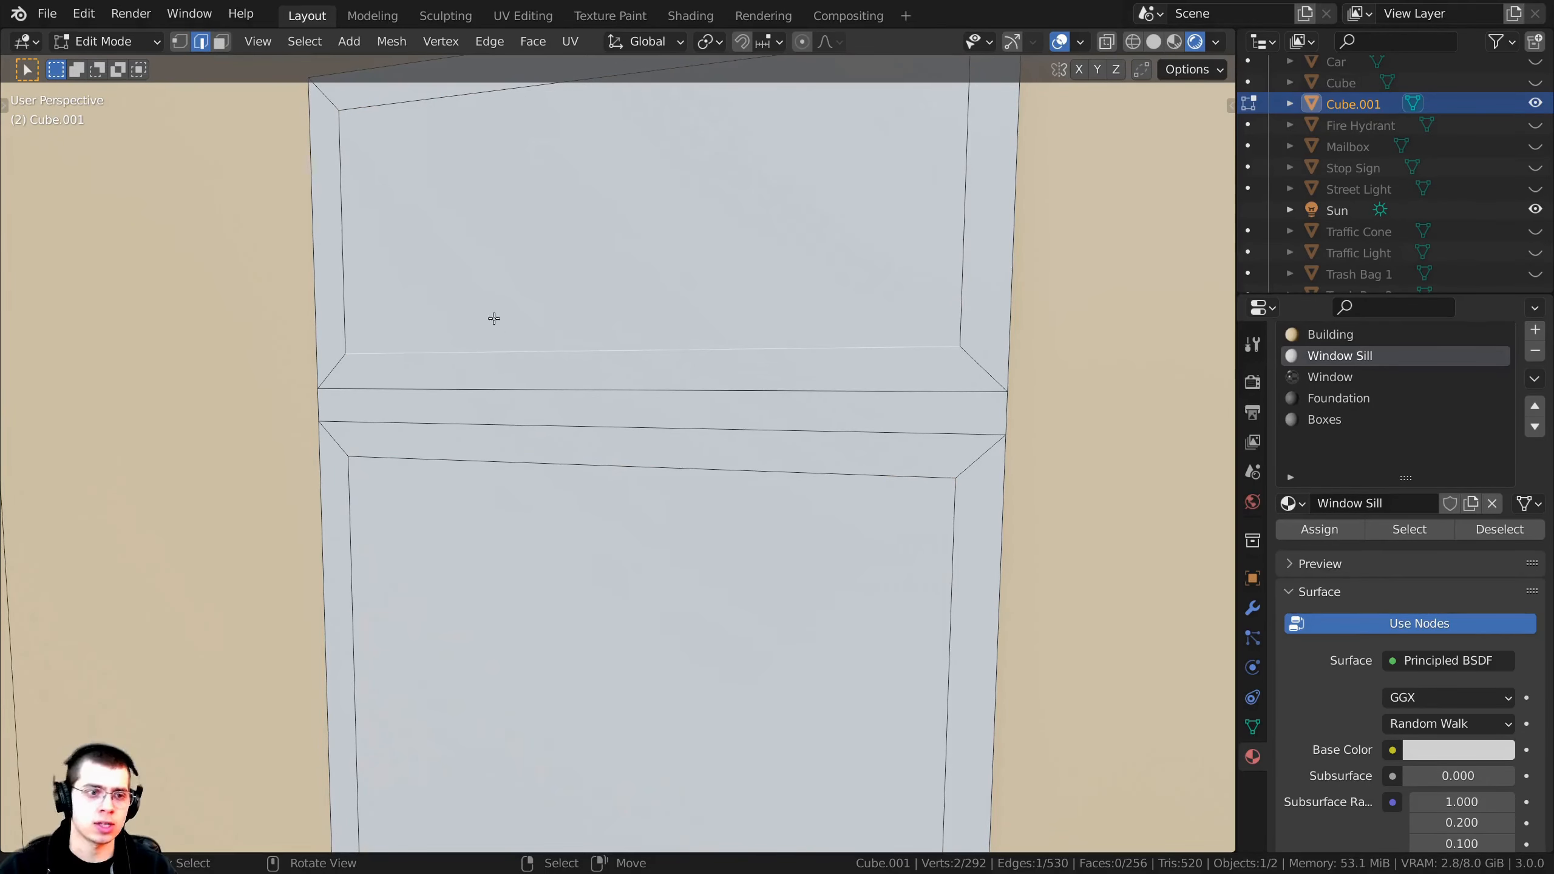
key("g")
key("z")
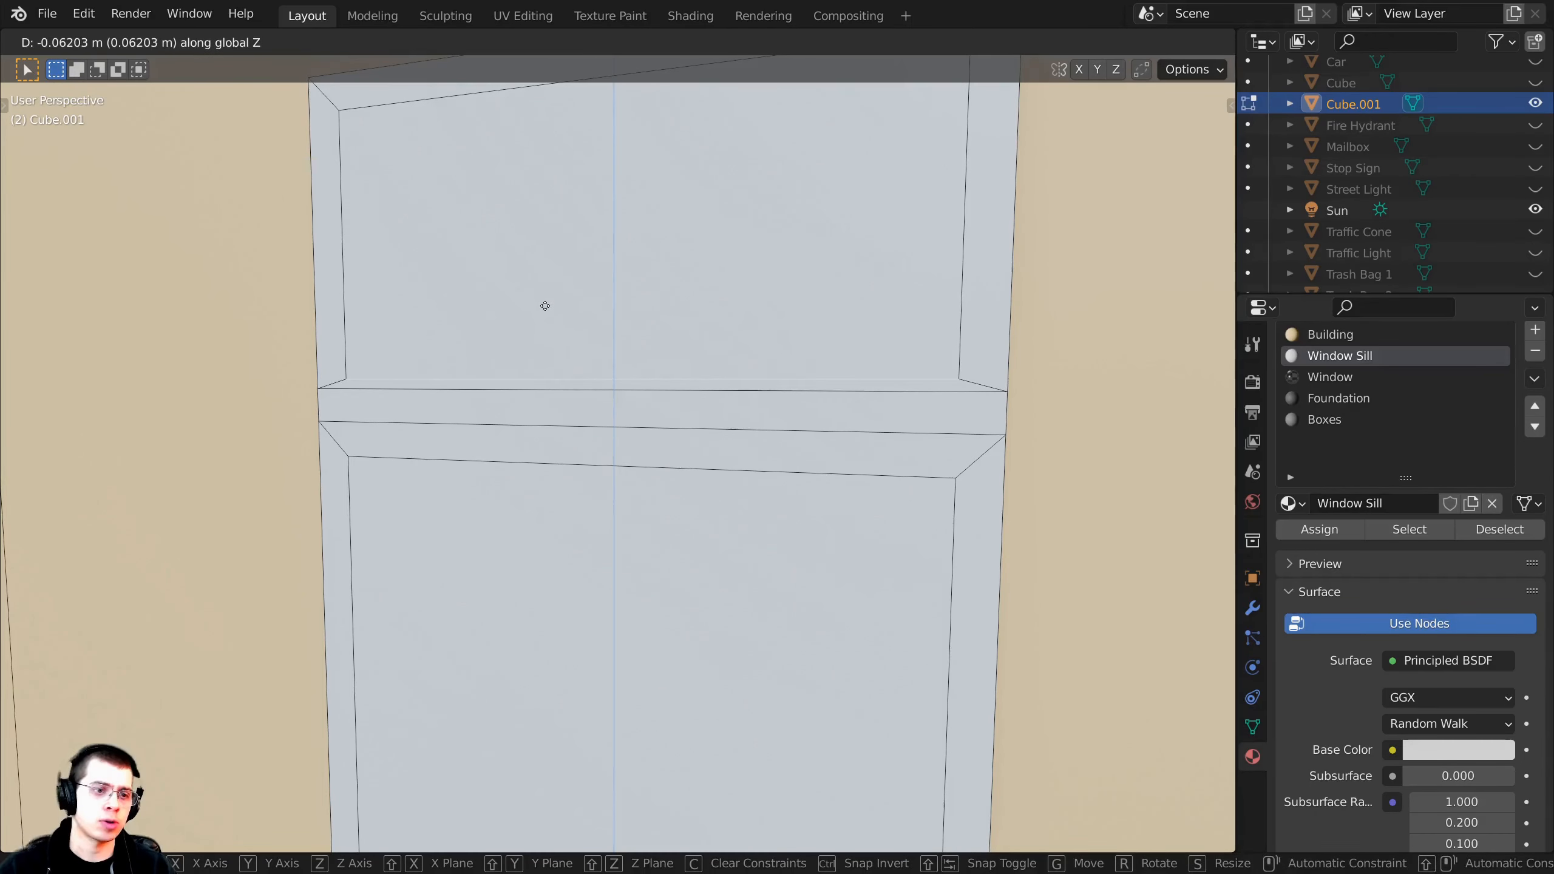
left_click(545, 305)
Step: Move the lower pane's top edge about 0.06 m up along Z, close to the crossbar
left_click(553, 462)
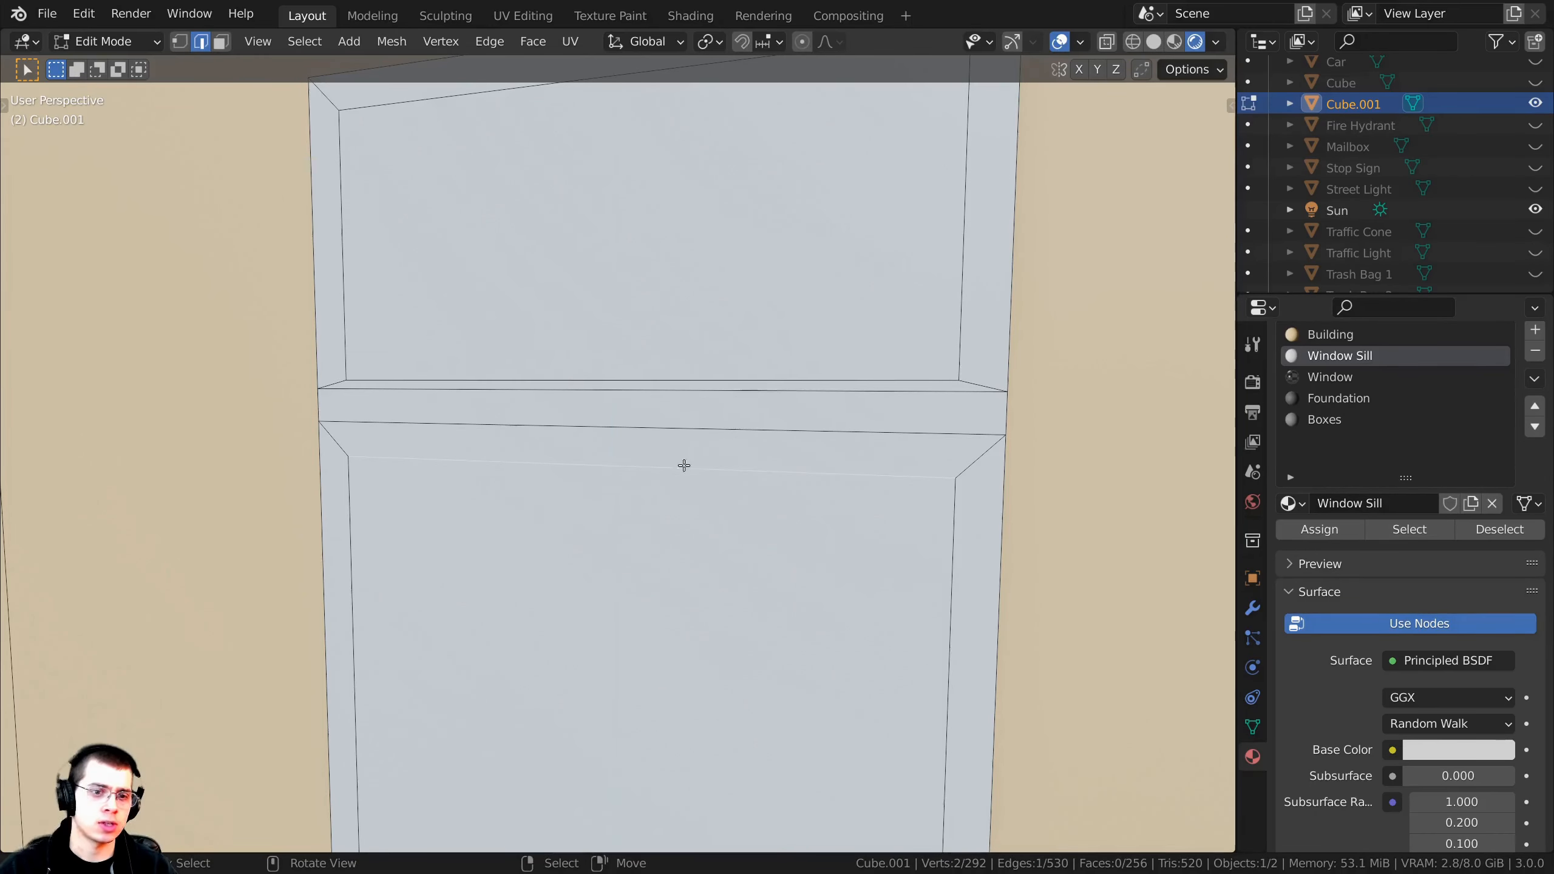
key("g")
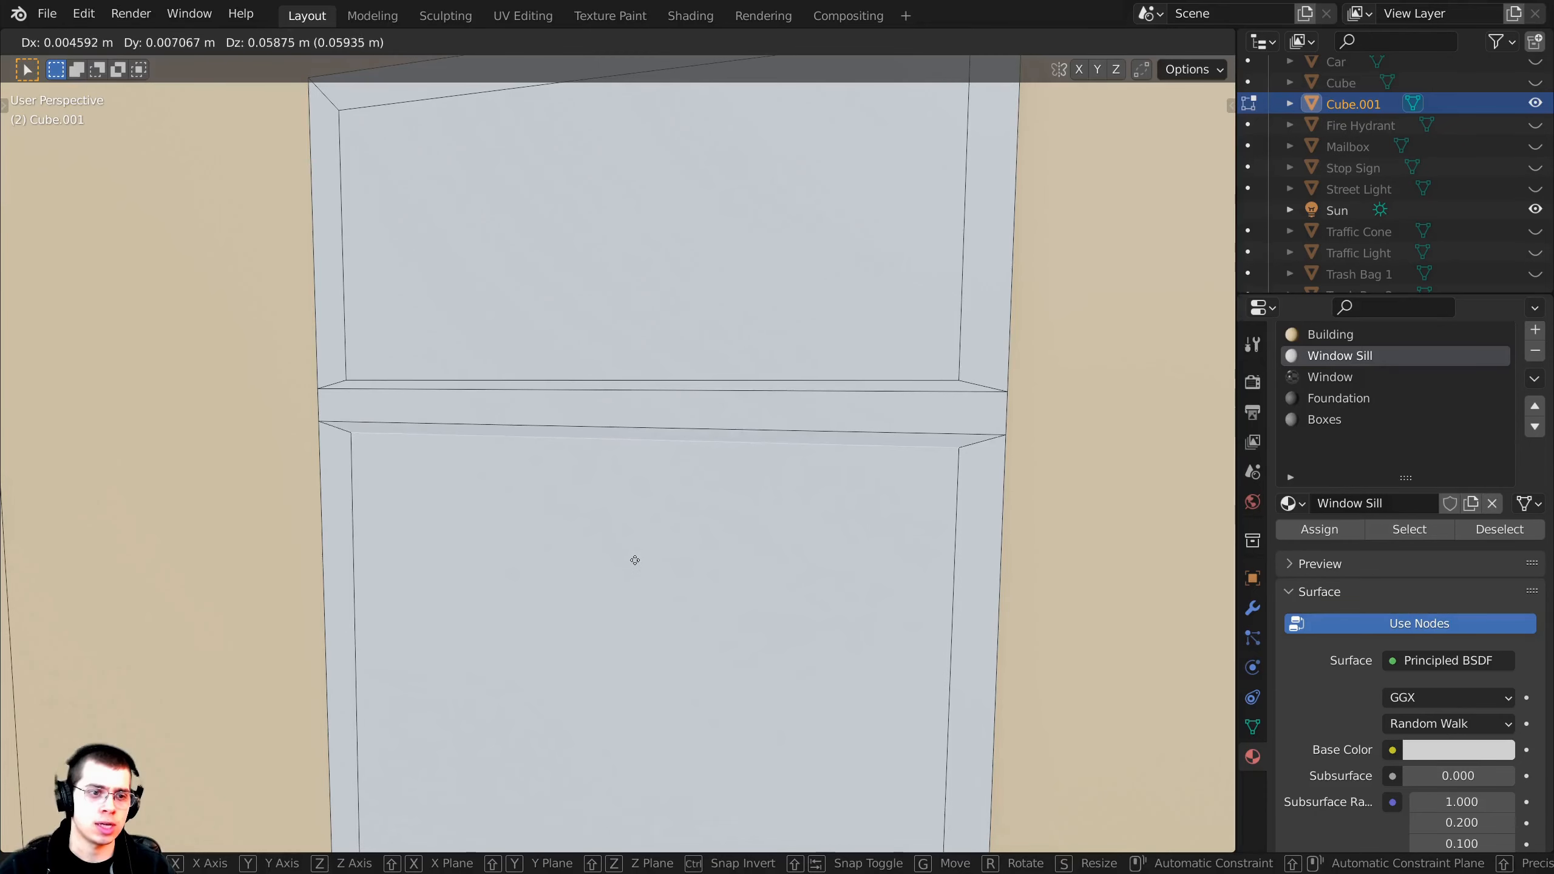
key("z")
left_click(637, 554)
Step: Select both inset pane faces and extrude them about 0.1 m inward to recess them within the frame
scroll(573, 412, "down", 3)
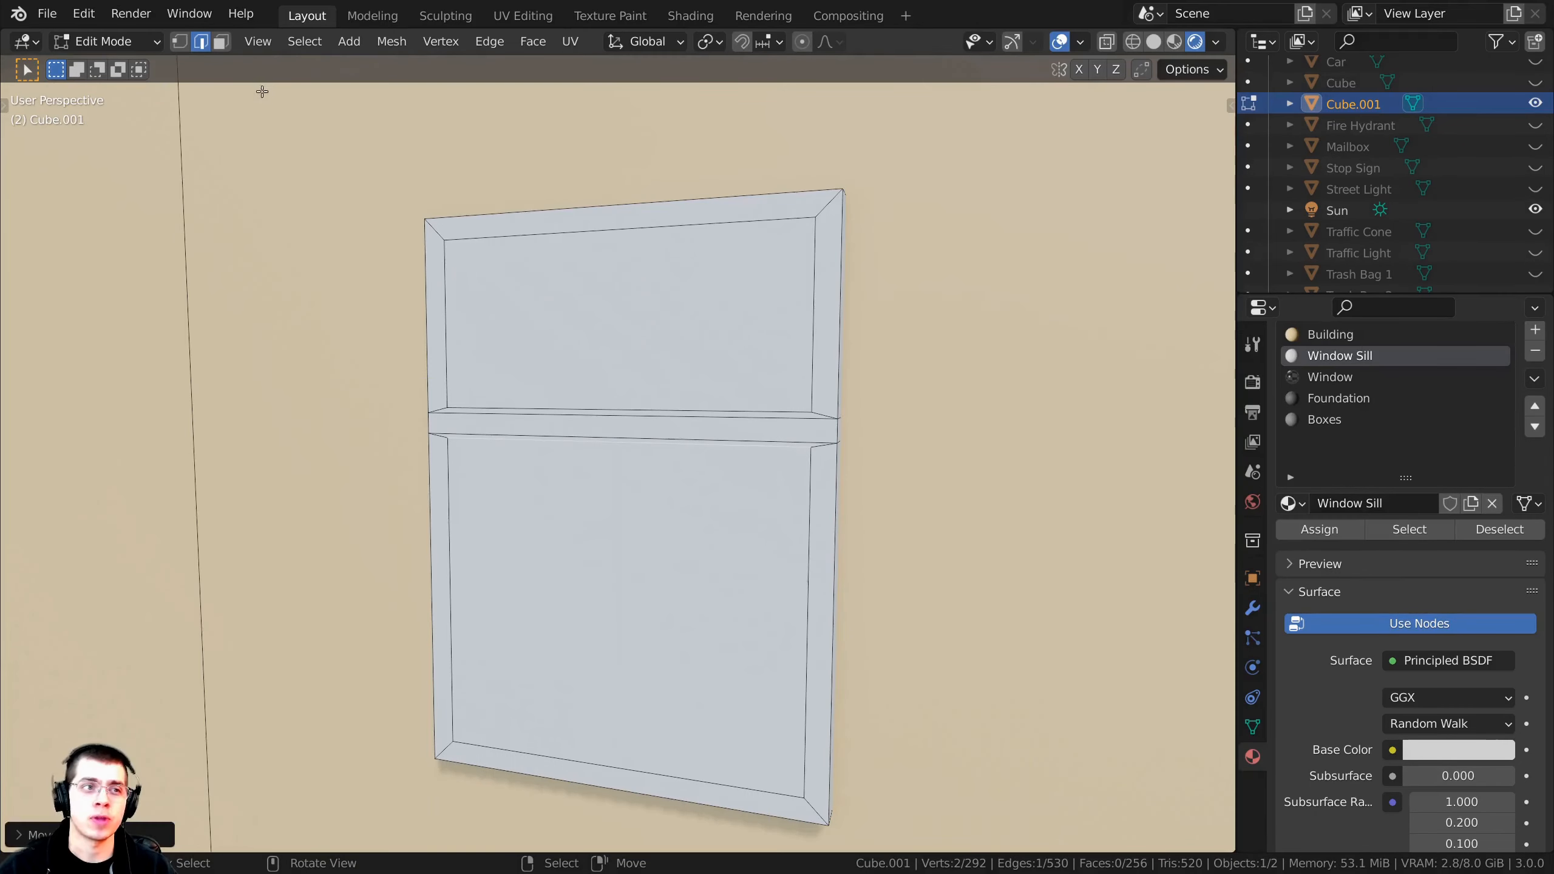
left_click(229, 43)
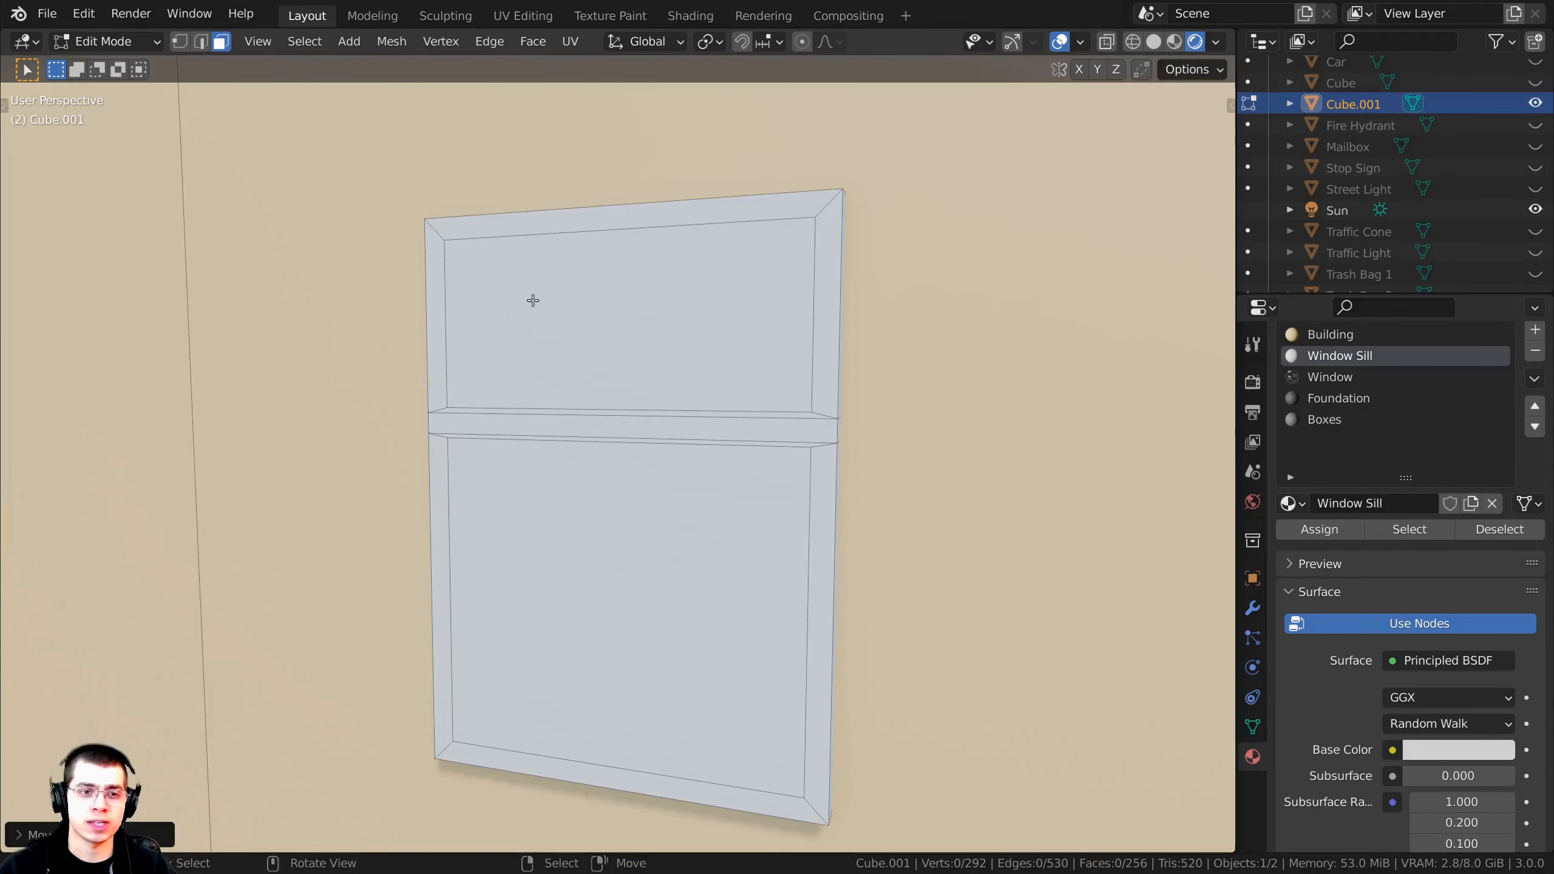
left_click(533, 300)
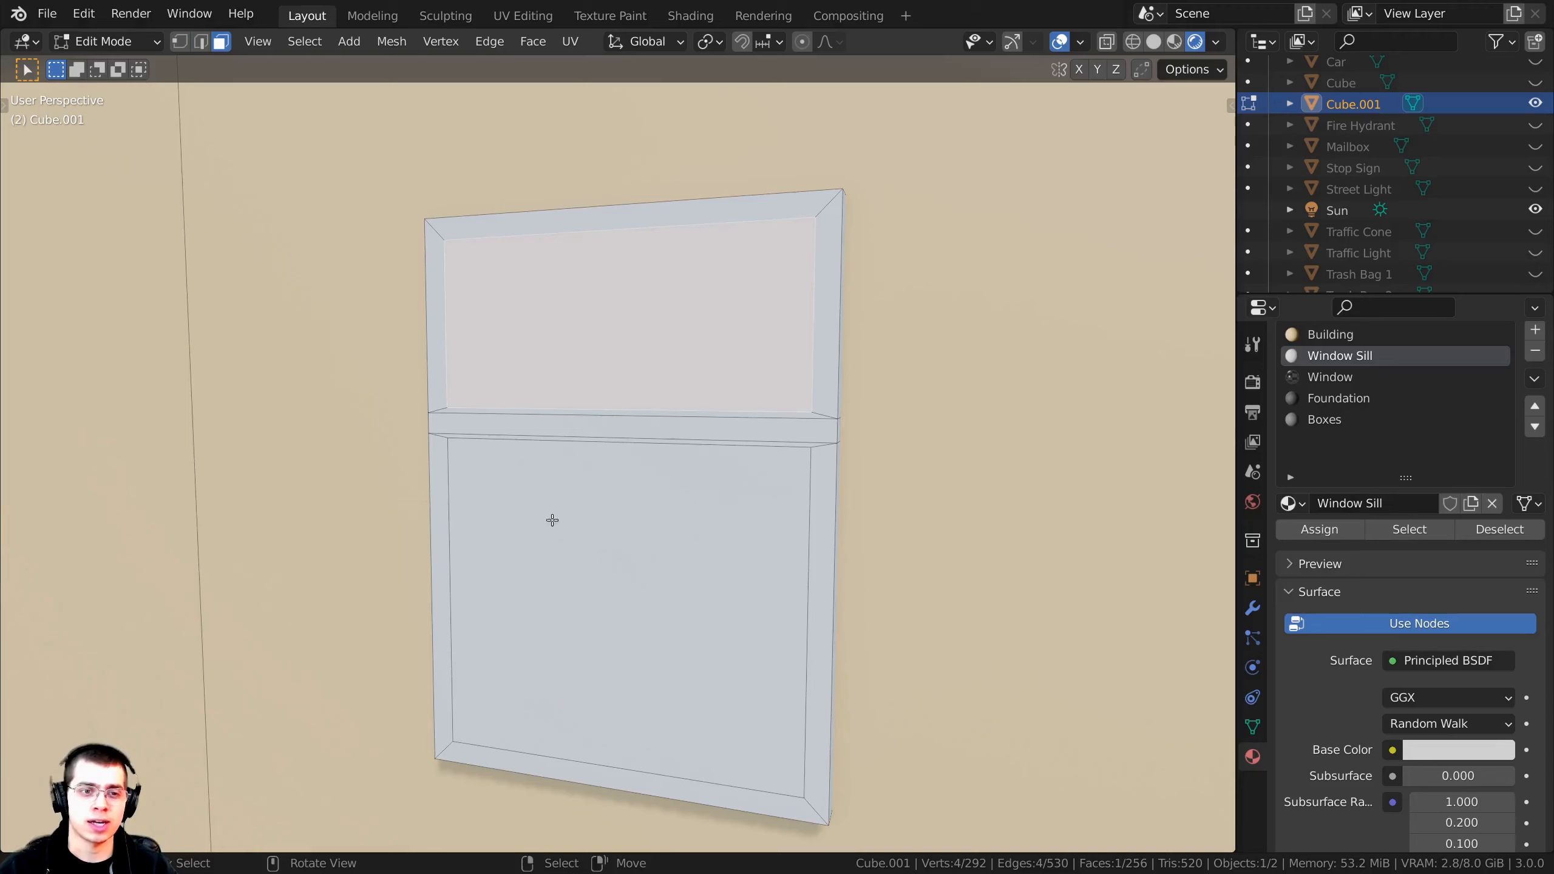
left_click(596, 517, "shift")
scroll(584, 511, "down", 3)
middle_click_drag(579, 507, 558, 506)
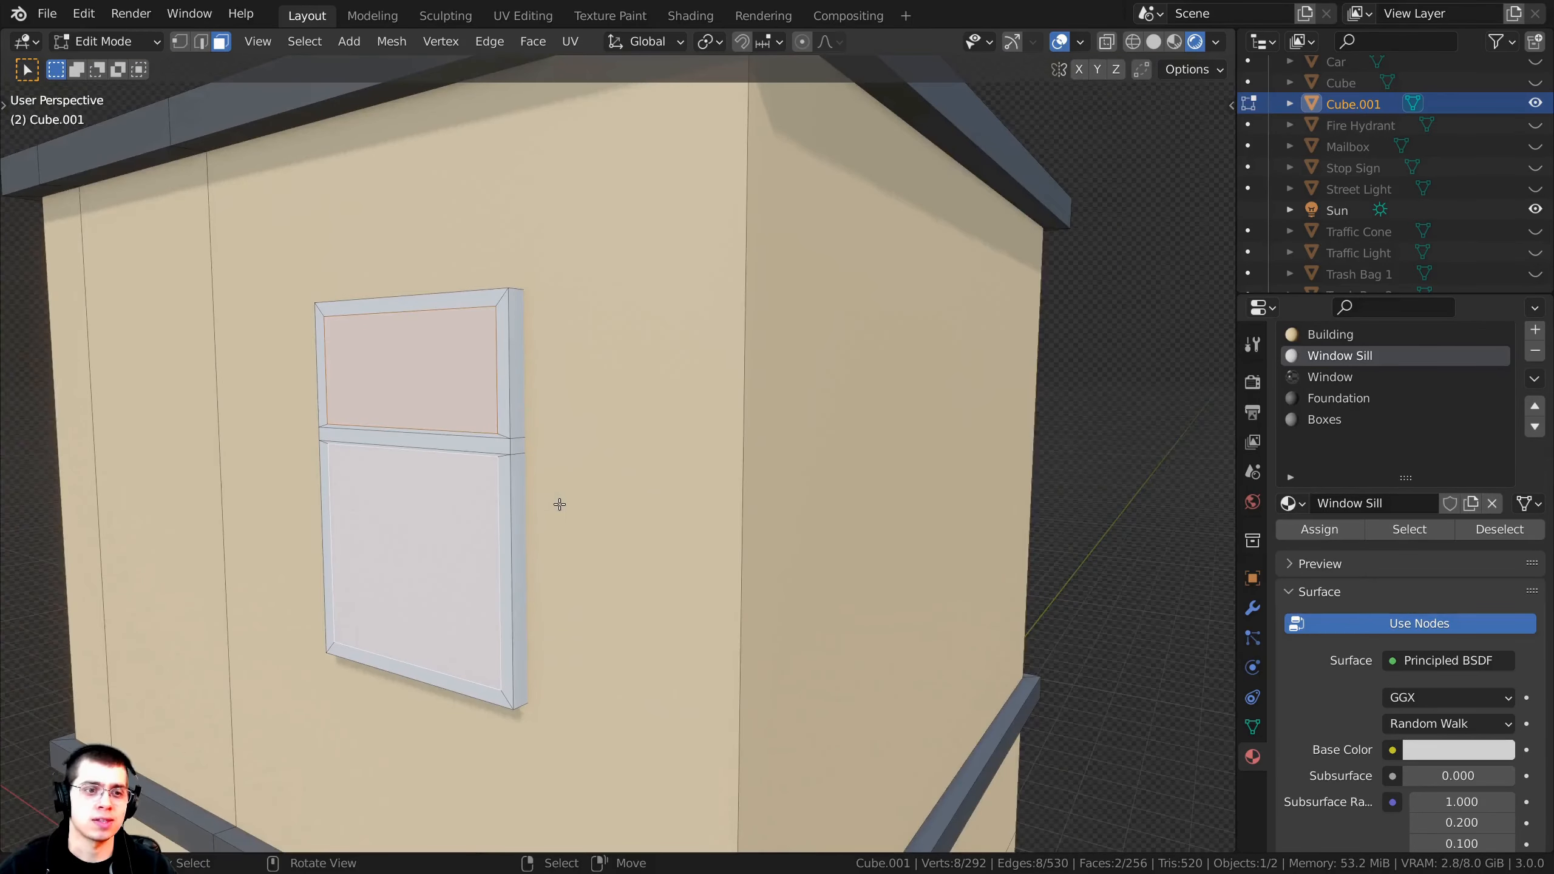
scroll(532, 501, "up", 3)
key("e")
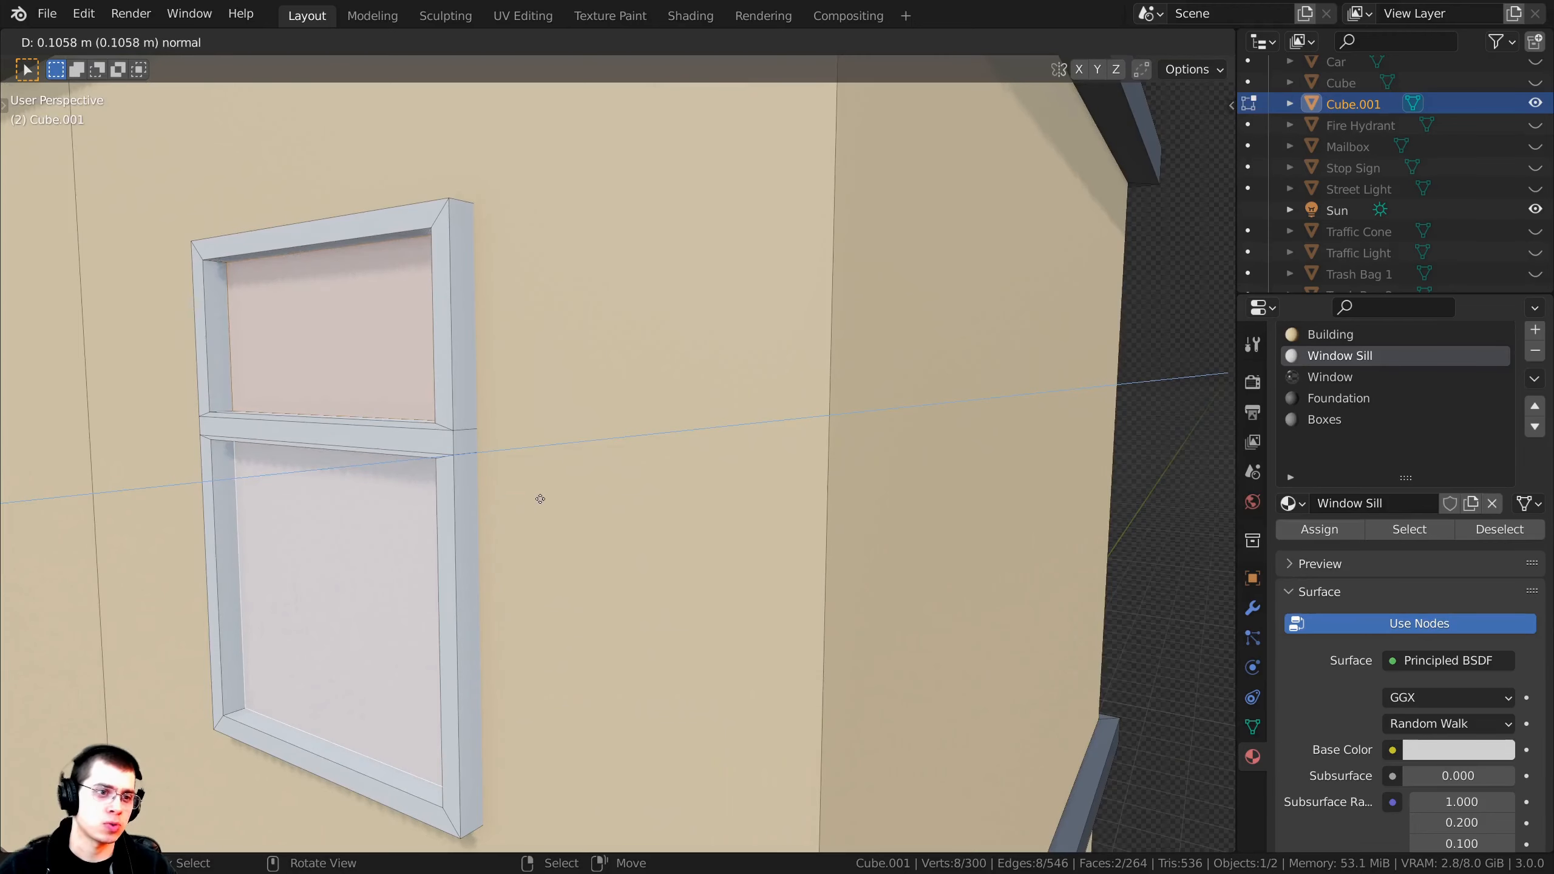
left_click(534, 498)
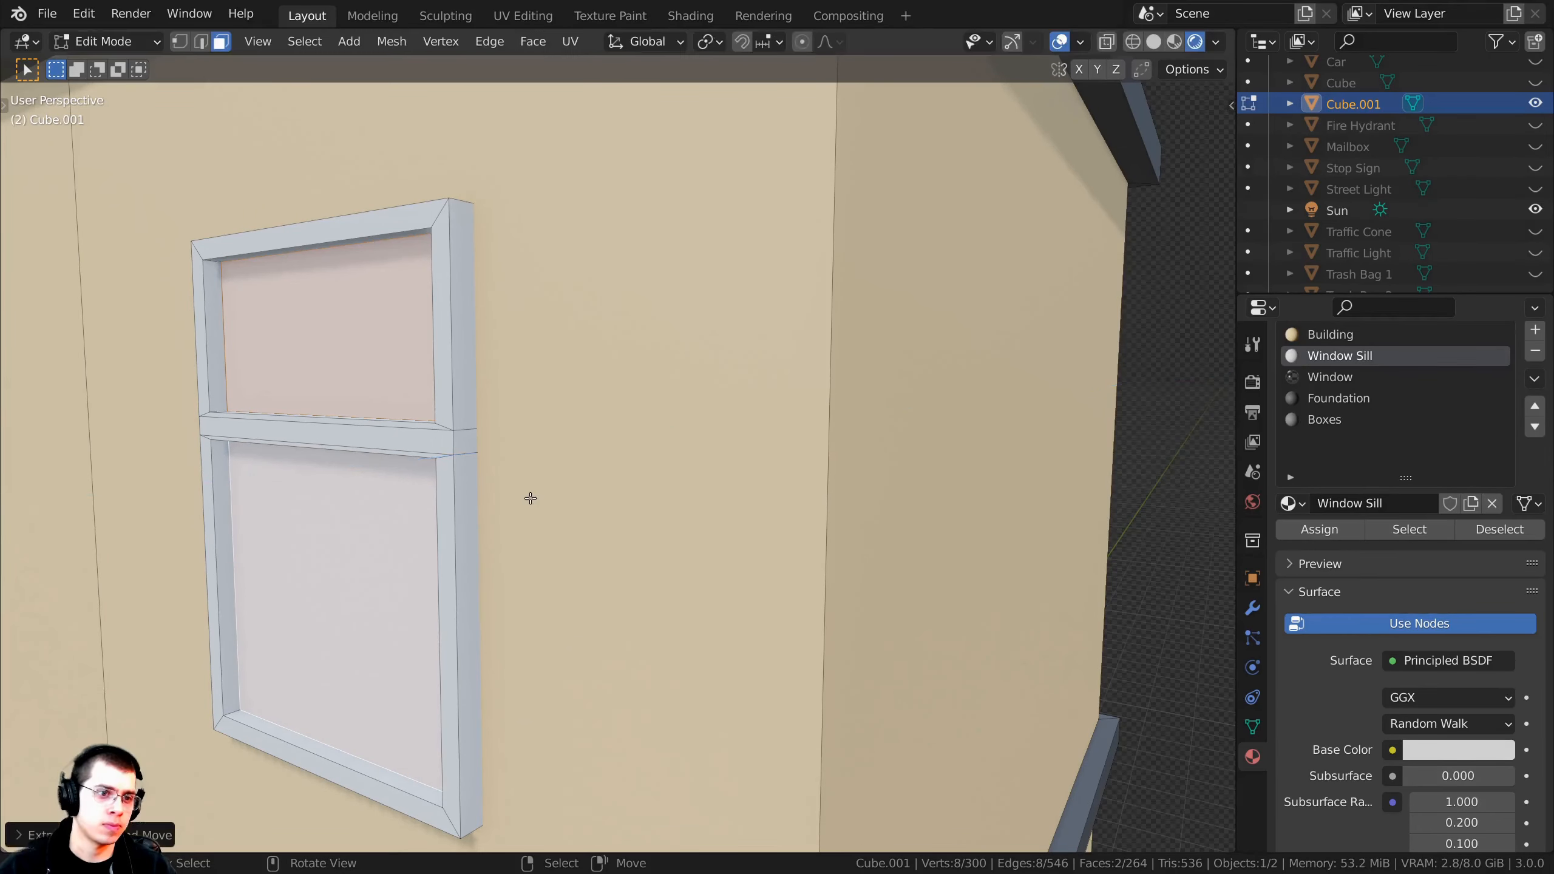
Step: Assign the Window material to the two recessed panes of the upper-floor window
middle_click_drag(531, 497, 780, 517)
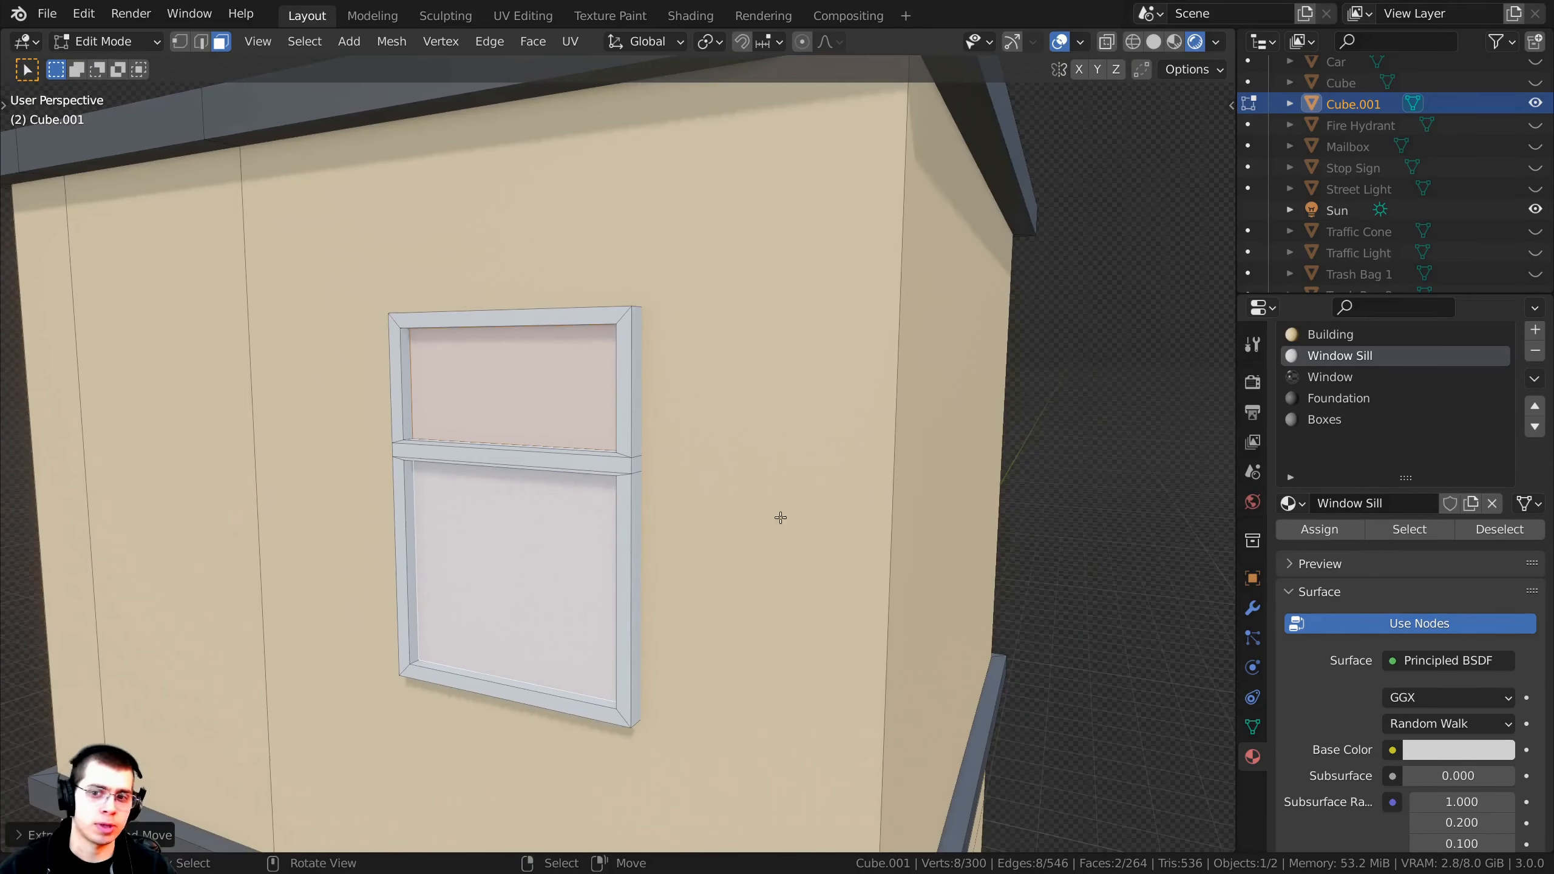
left_click(1328, 377)
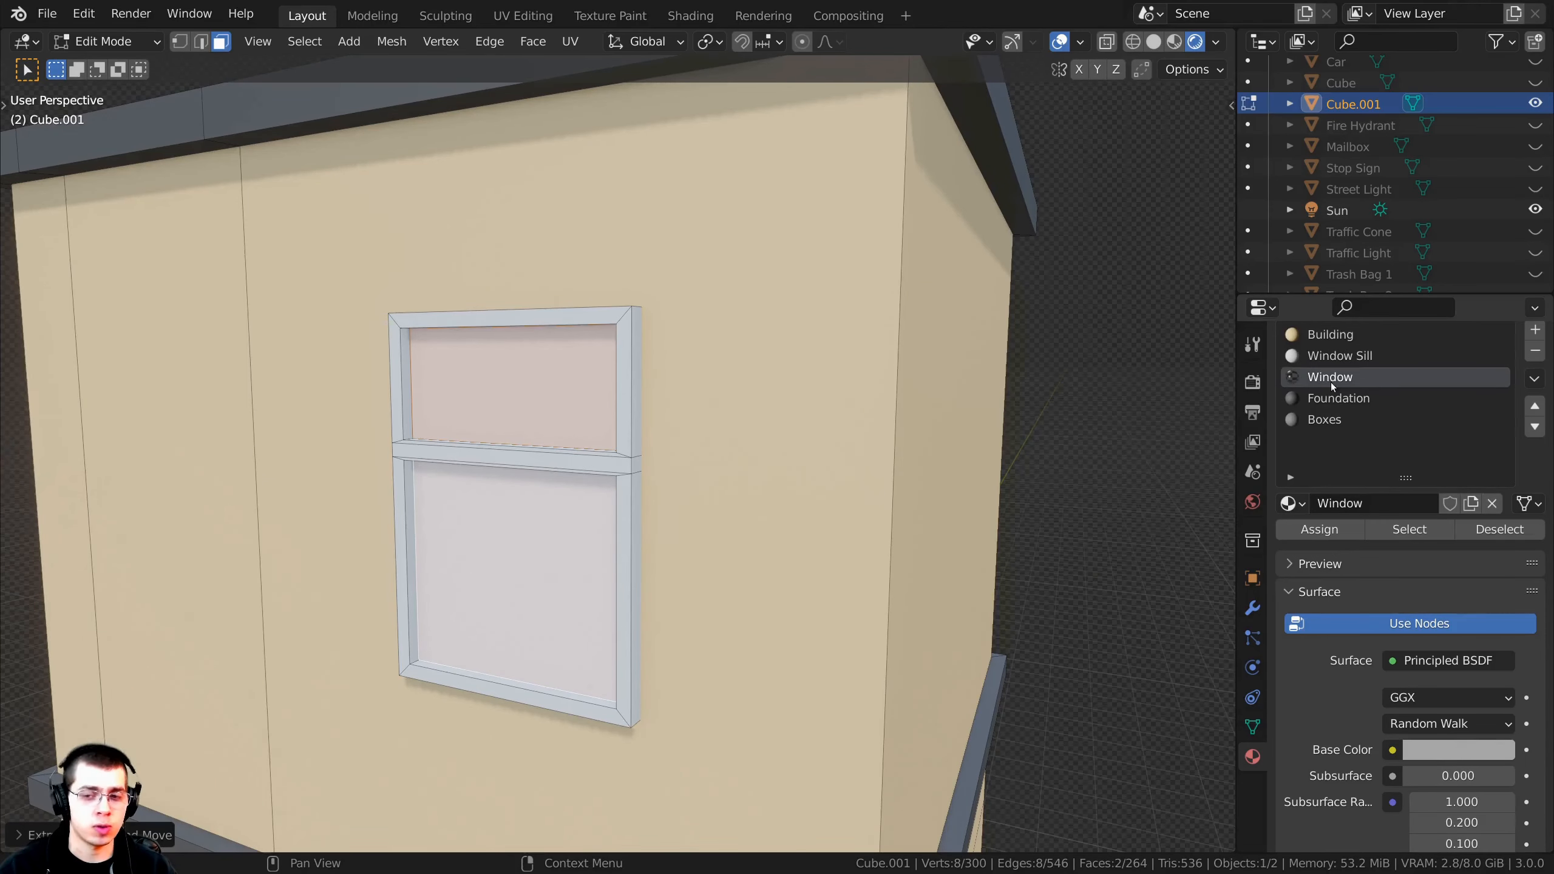
left_click(1320, 529)
Step: Return to Object Mode and examine the upper-floor window on the building from several angles
scroll(857, 444, "down", 6)
key("Tab")
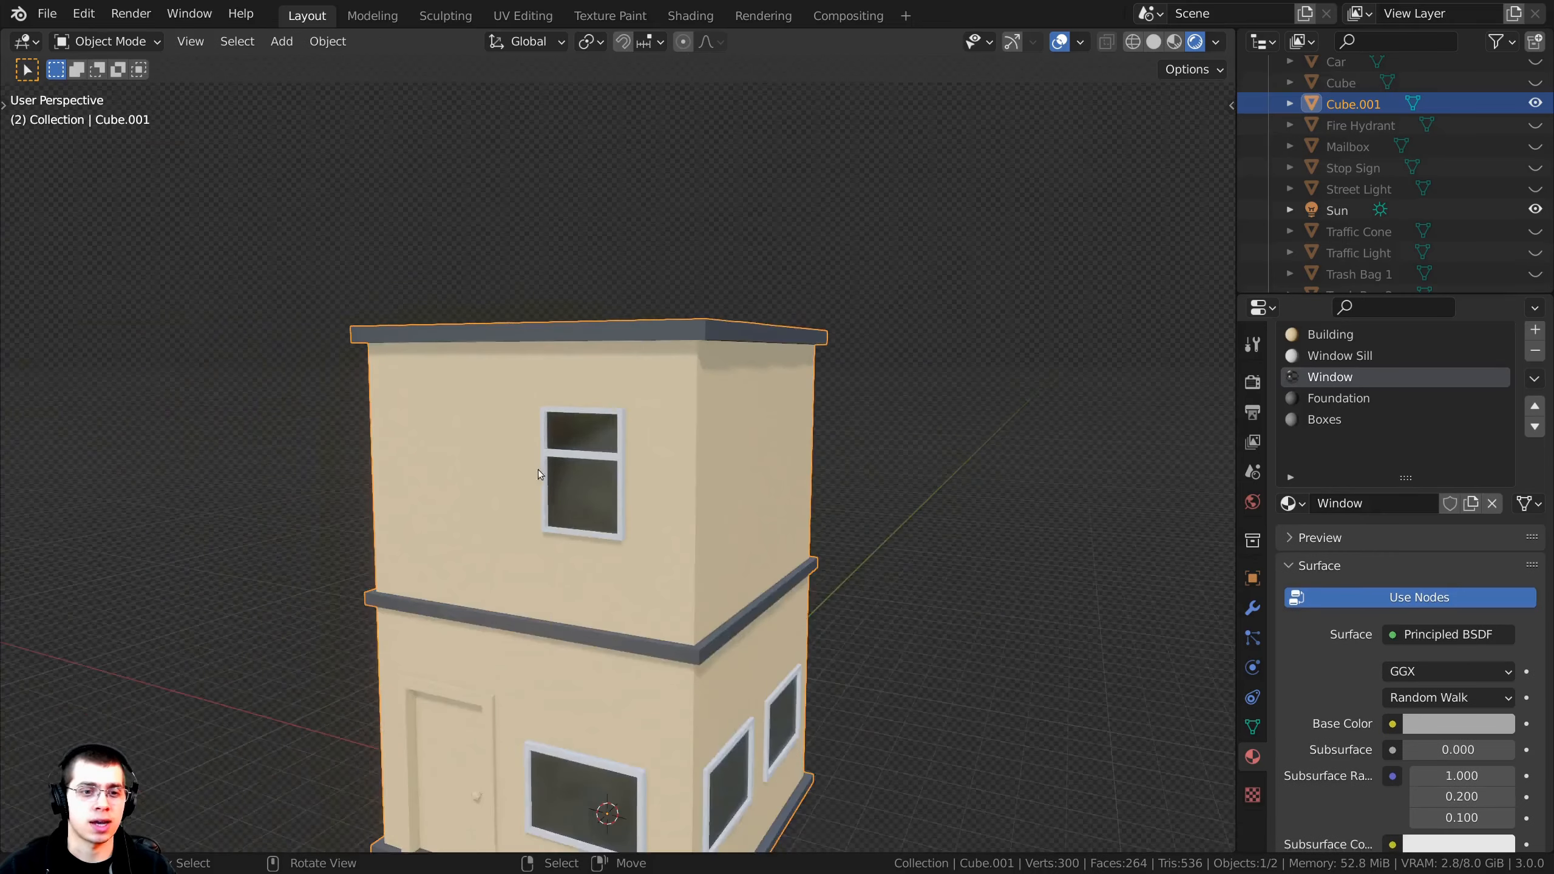
middle_click_drag(538, 468, 715, 469)
scroll(694, 474, "down", 1)
scroll(715, 469, "up", 5)
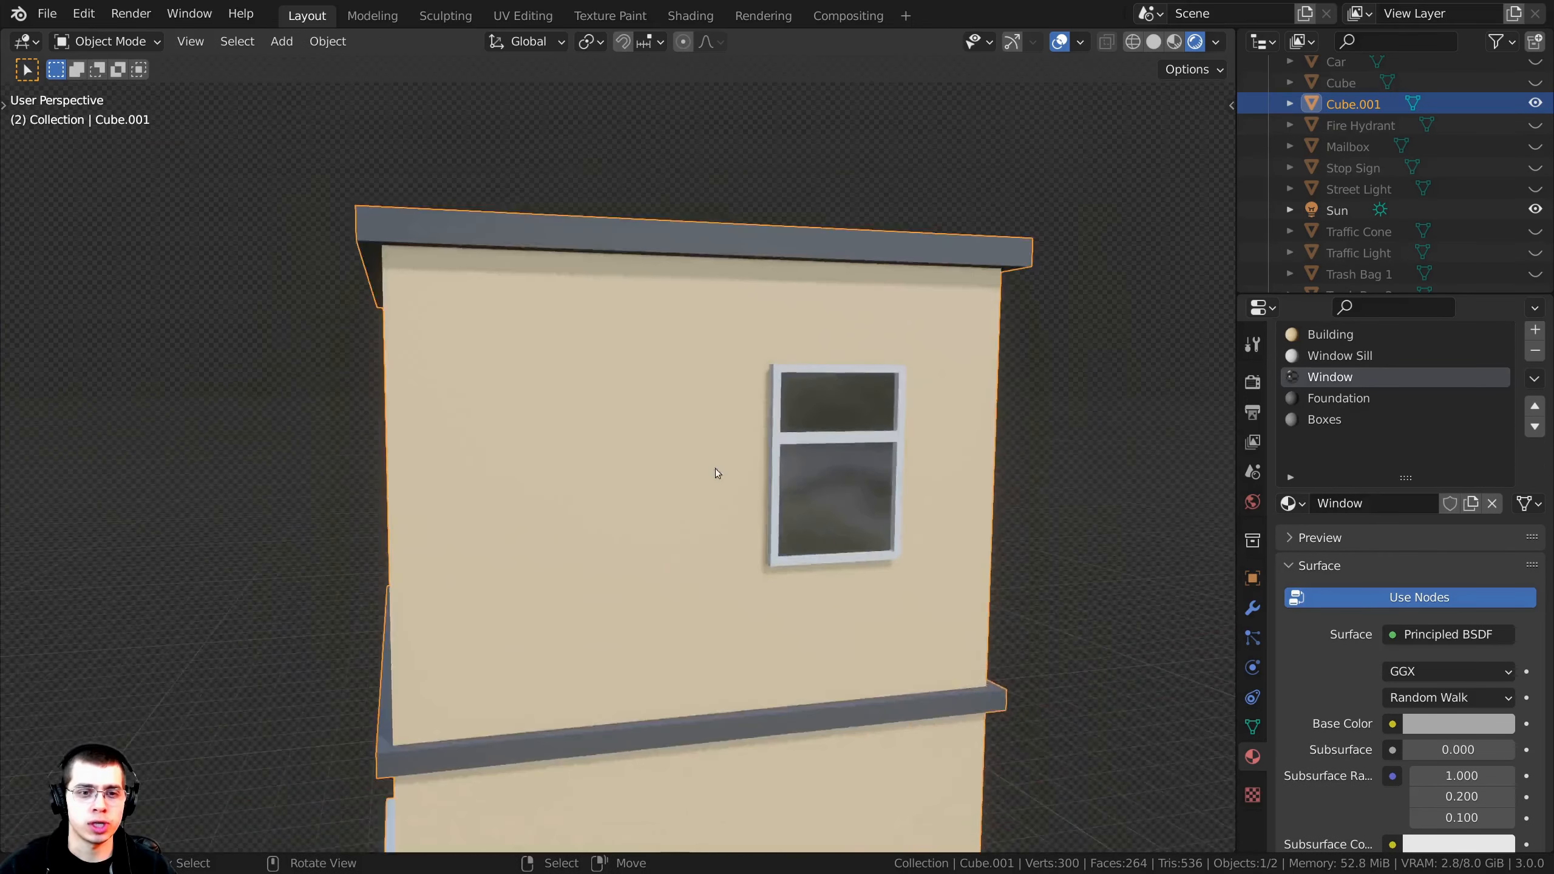
middle_click_drag(802, 427, 638, 398)
scroll(675, 473, "down", 3)
scroll(638, 398, "down", 1)
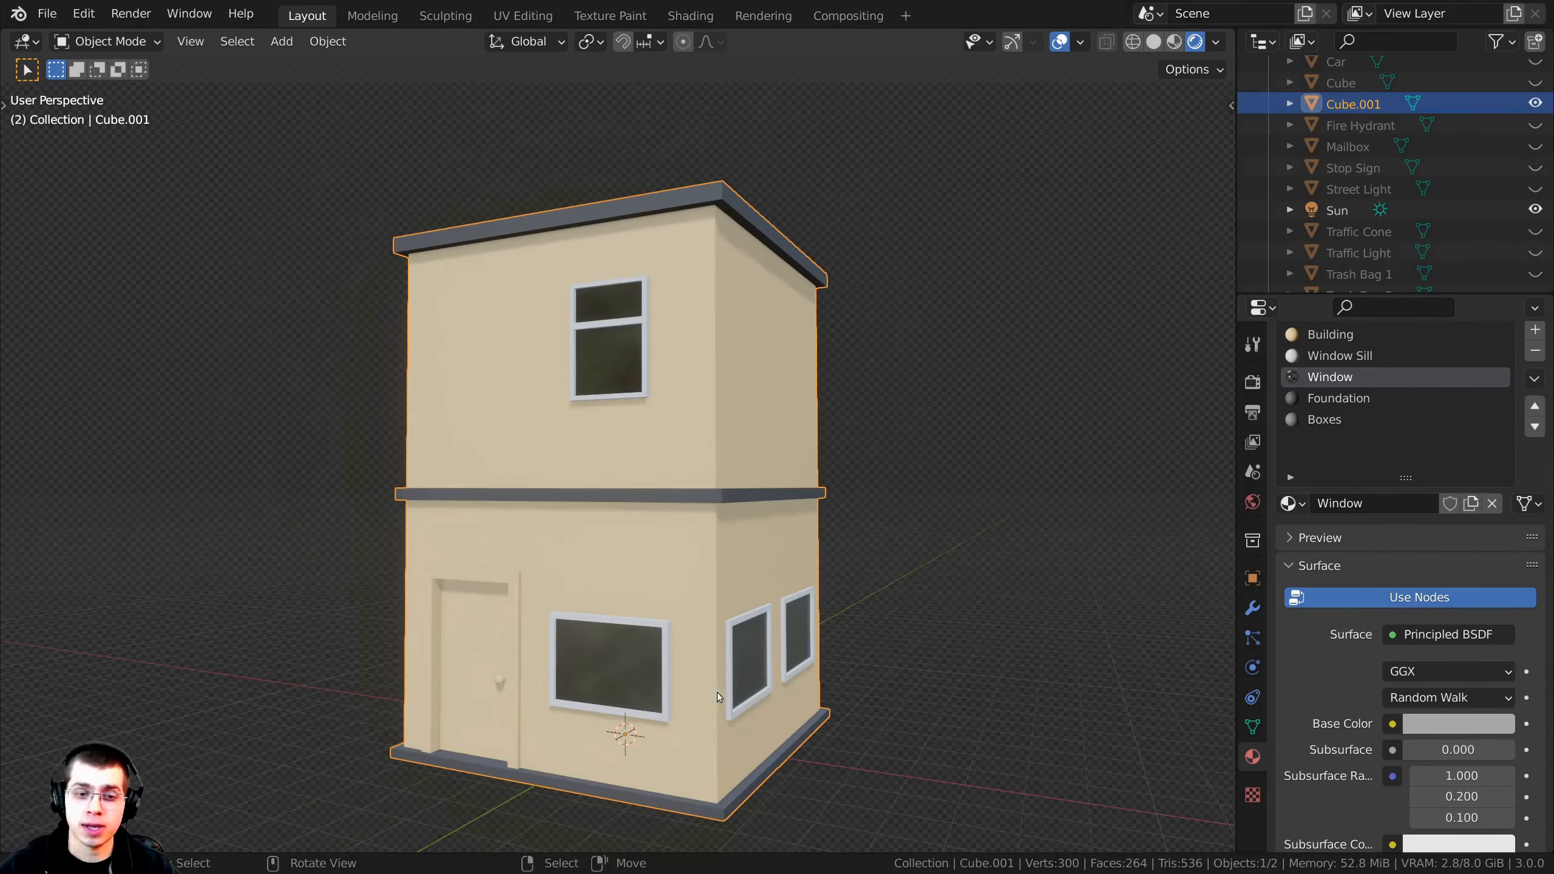
Step: Select the entire two-pane window on the front wall's upper floor in Edit Mode and duplicate it along X to the building's corner
middle_click_drag(716, 693, 607, 456)
middle_click_drag(729, 403, 750, 499)
scroll(757, 443, "up", 2)
key("Tab")
scroll(634, 390, "up", 3)
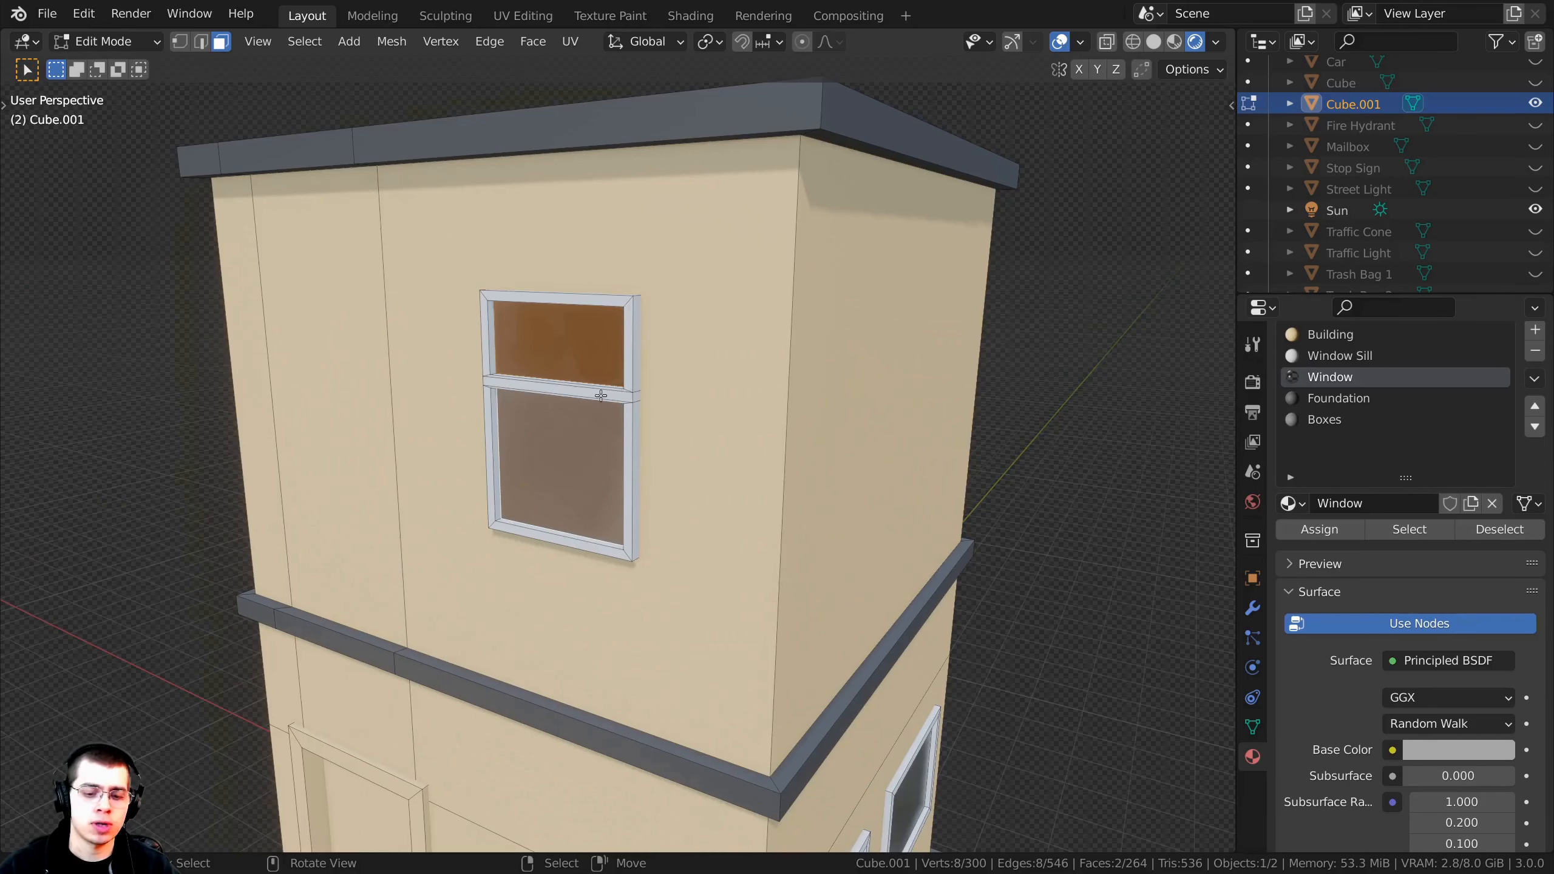
left_click(591, 312)
key("ctrl+l")
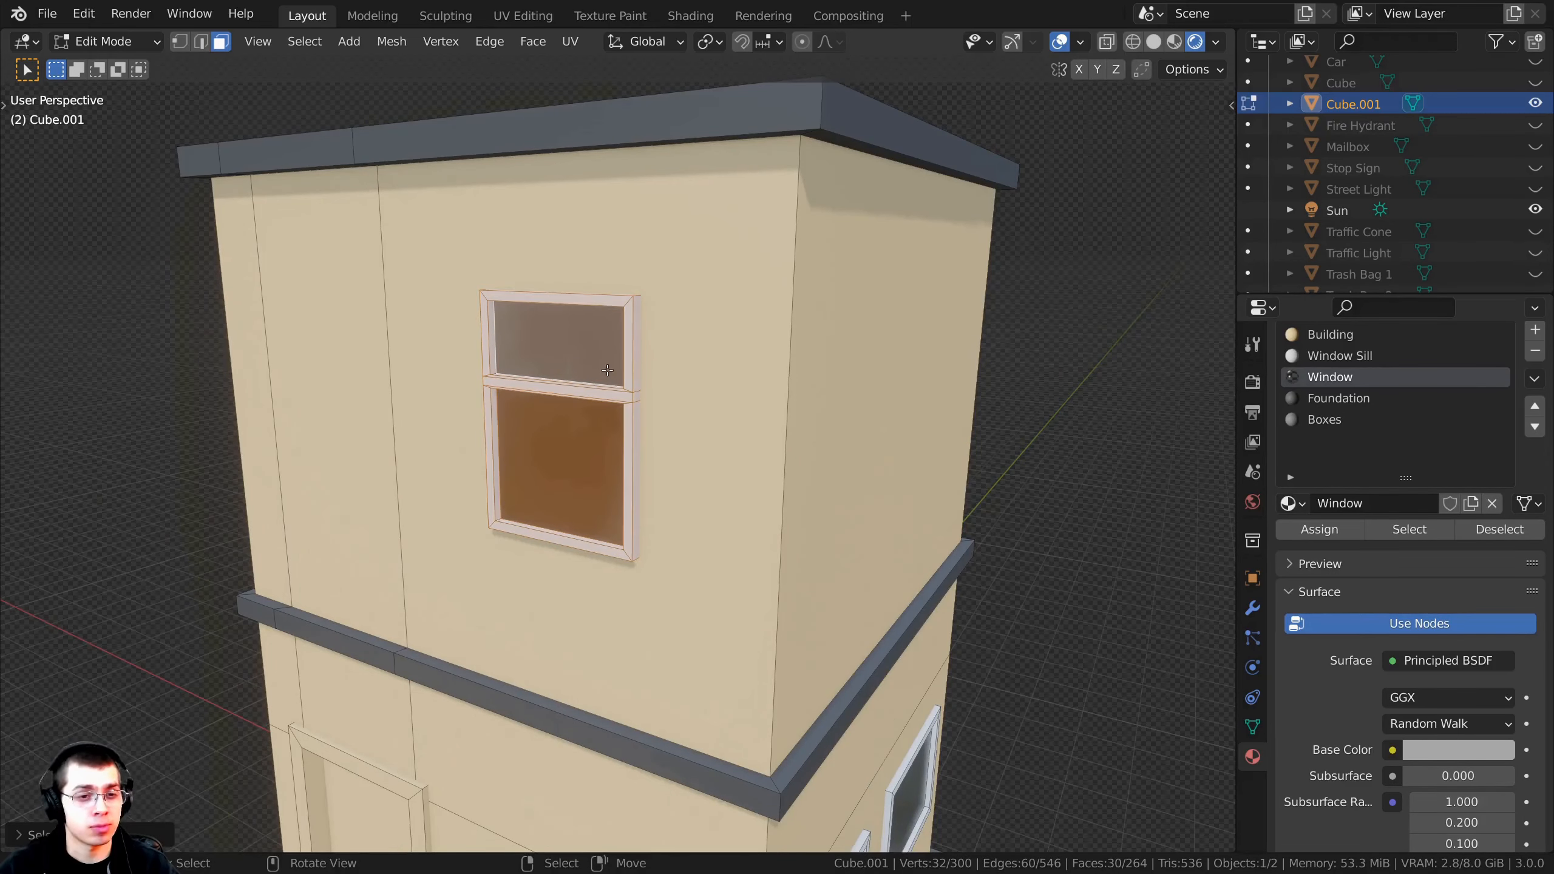
scroll(706, 438, "down", 3)
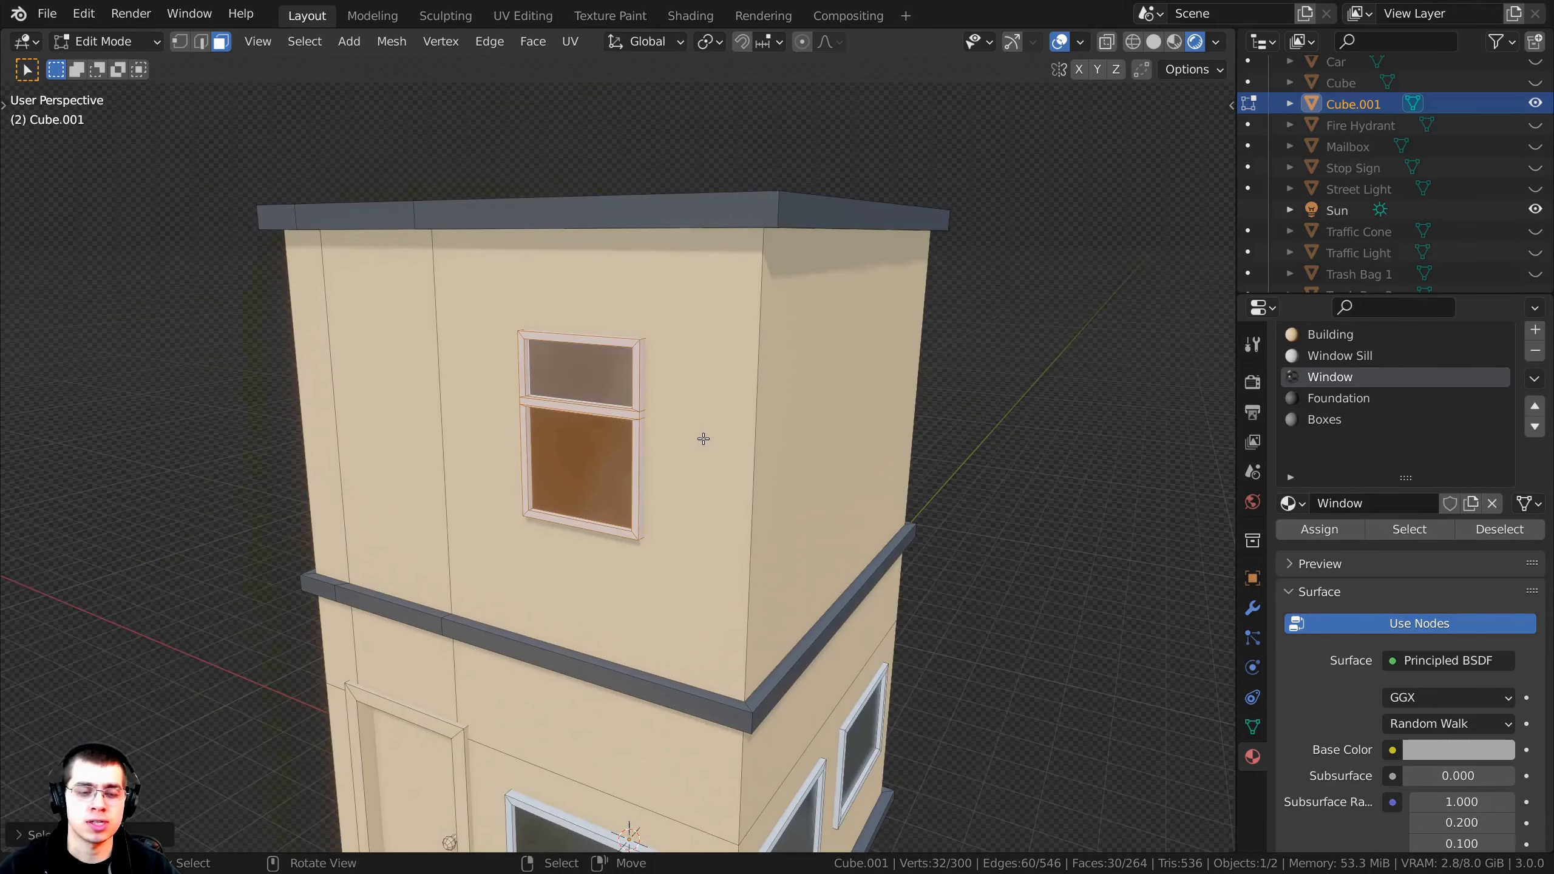
key("shift+d")
key("x")
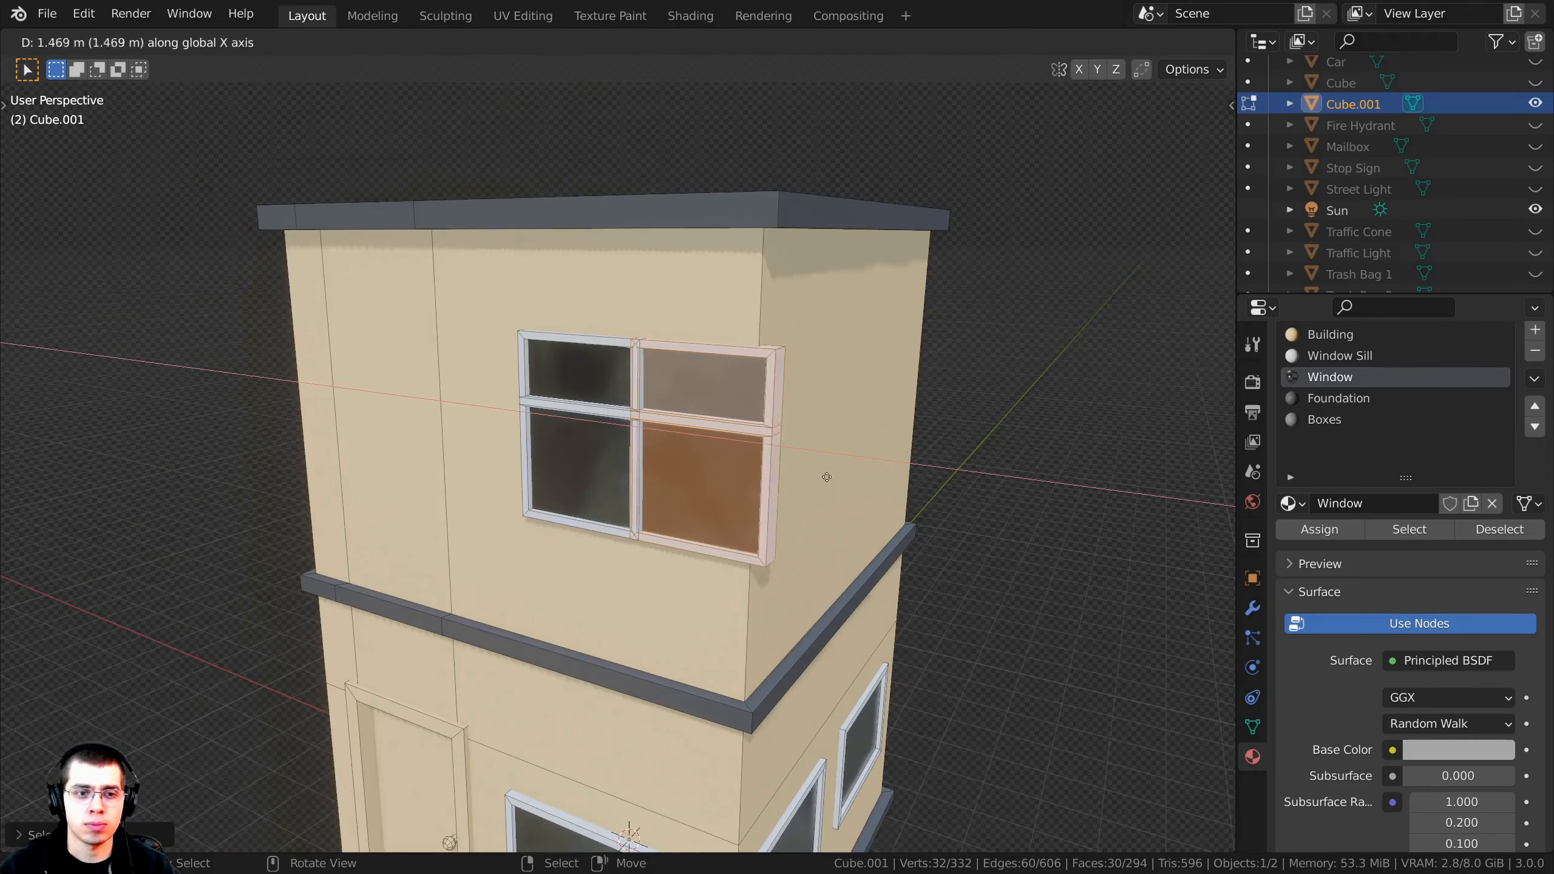
left_click(875, 496)
Step: Rotate the duplicated window 90° about the Z axis to match the adjacent side wall
key("r")
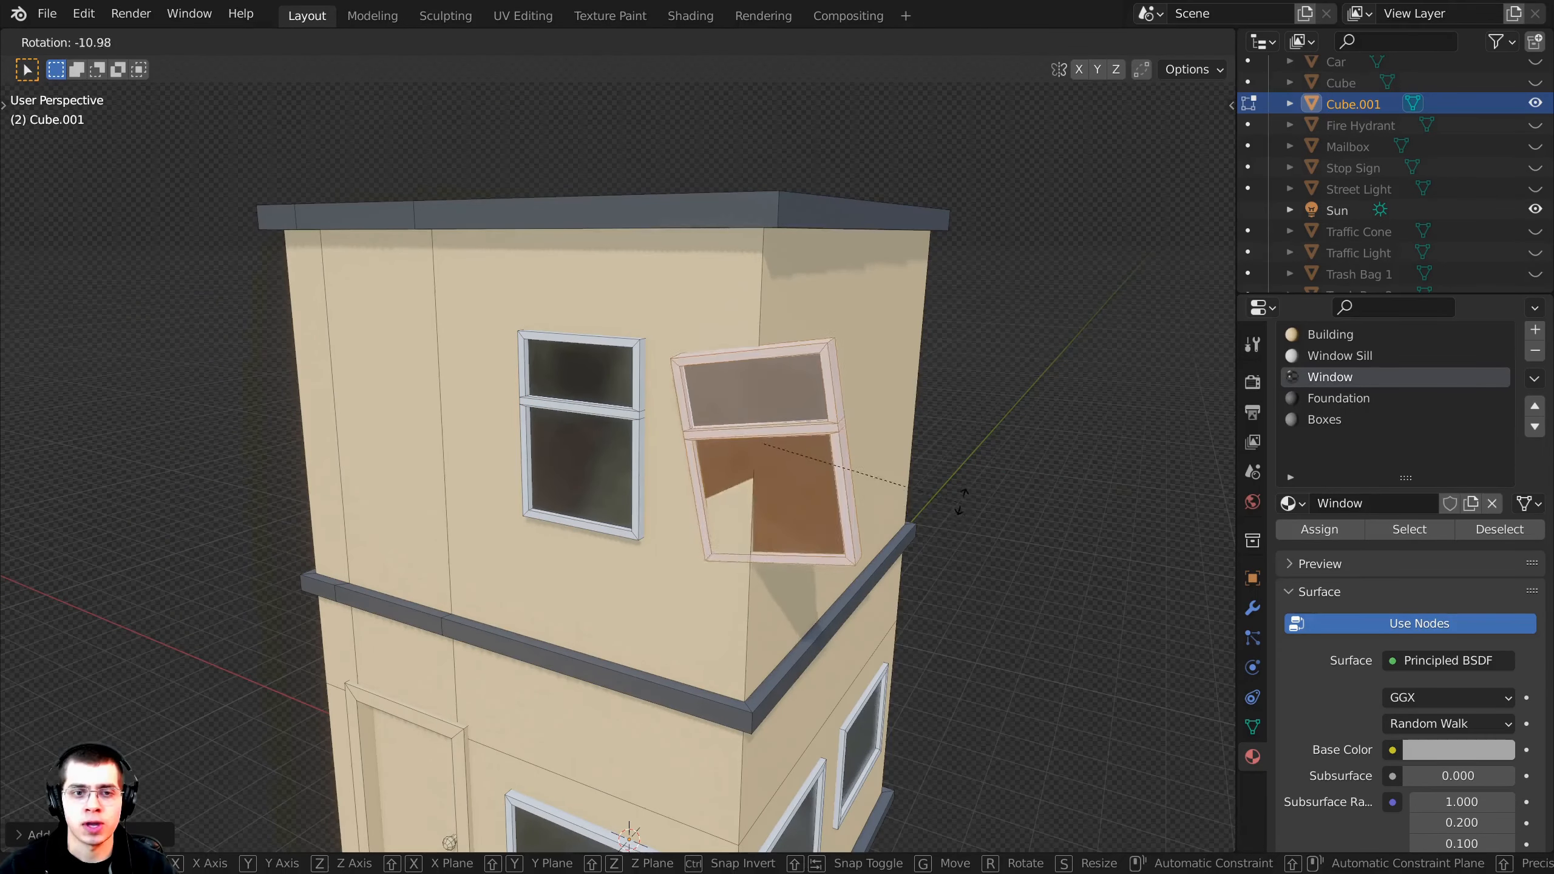
key("z")
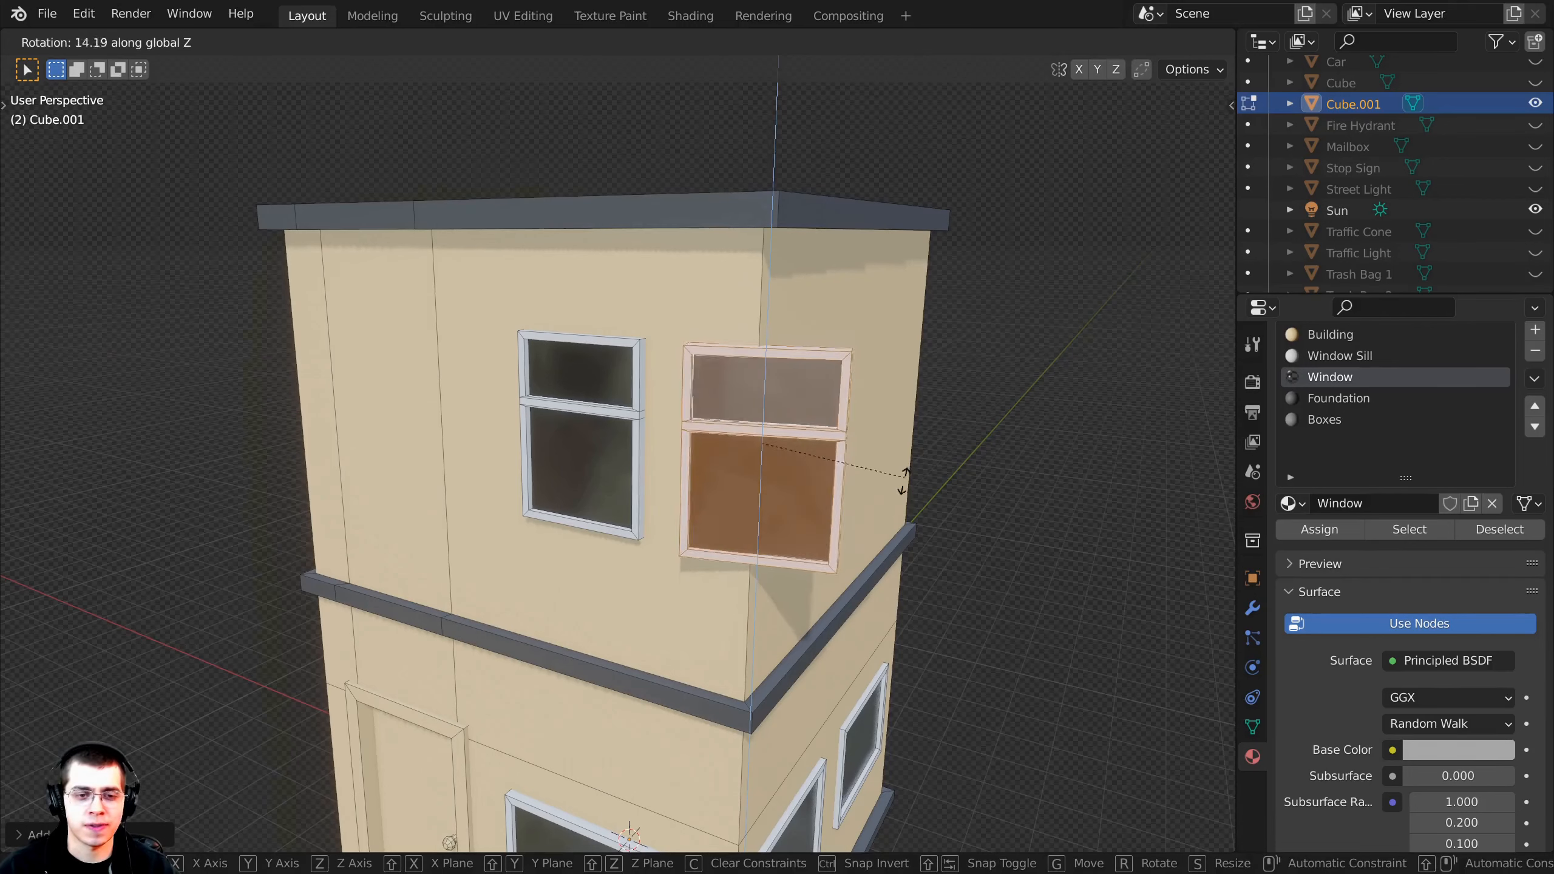
type("90")
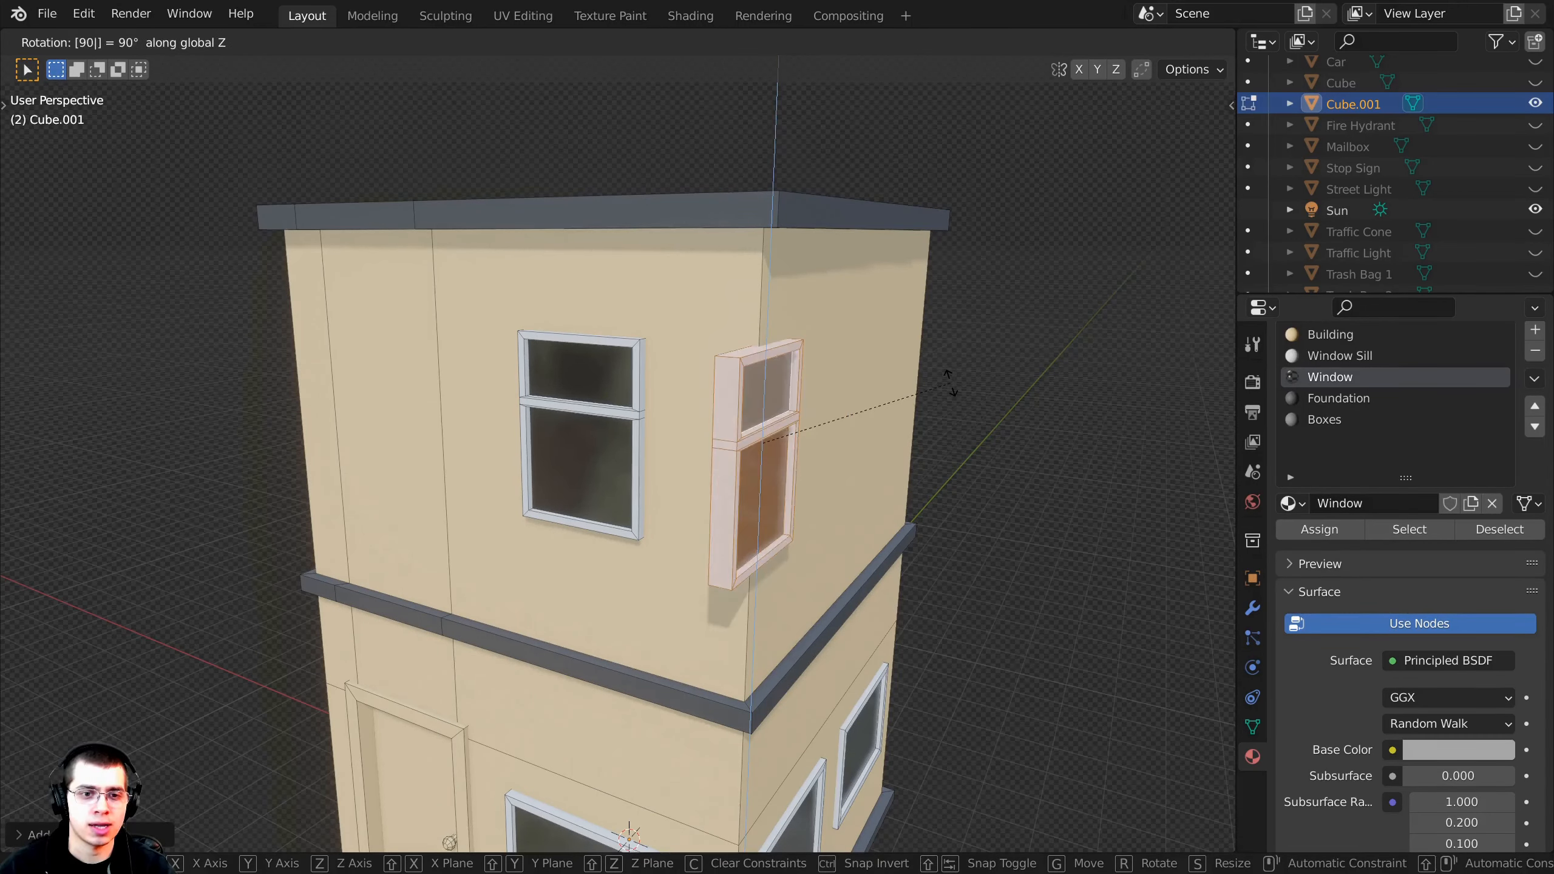
key("Return")
Step: Move the rotated window along Y onto the upper floor of the side wall with the two ground-floor windows
middle_click_drag(950, 382, 624, 476)
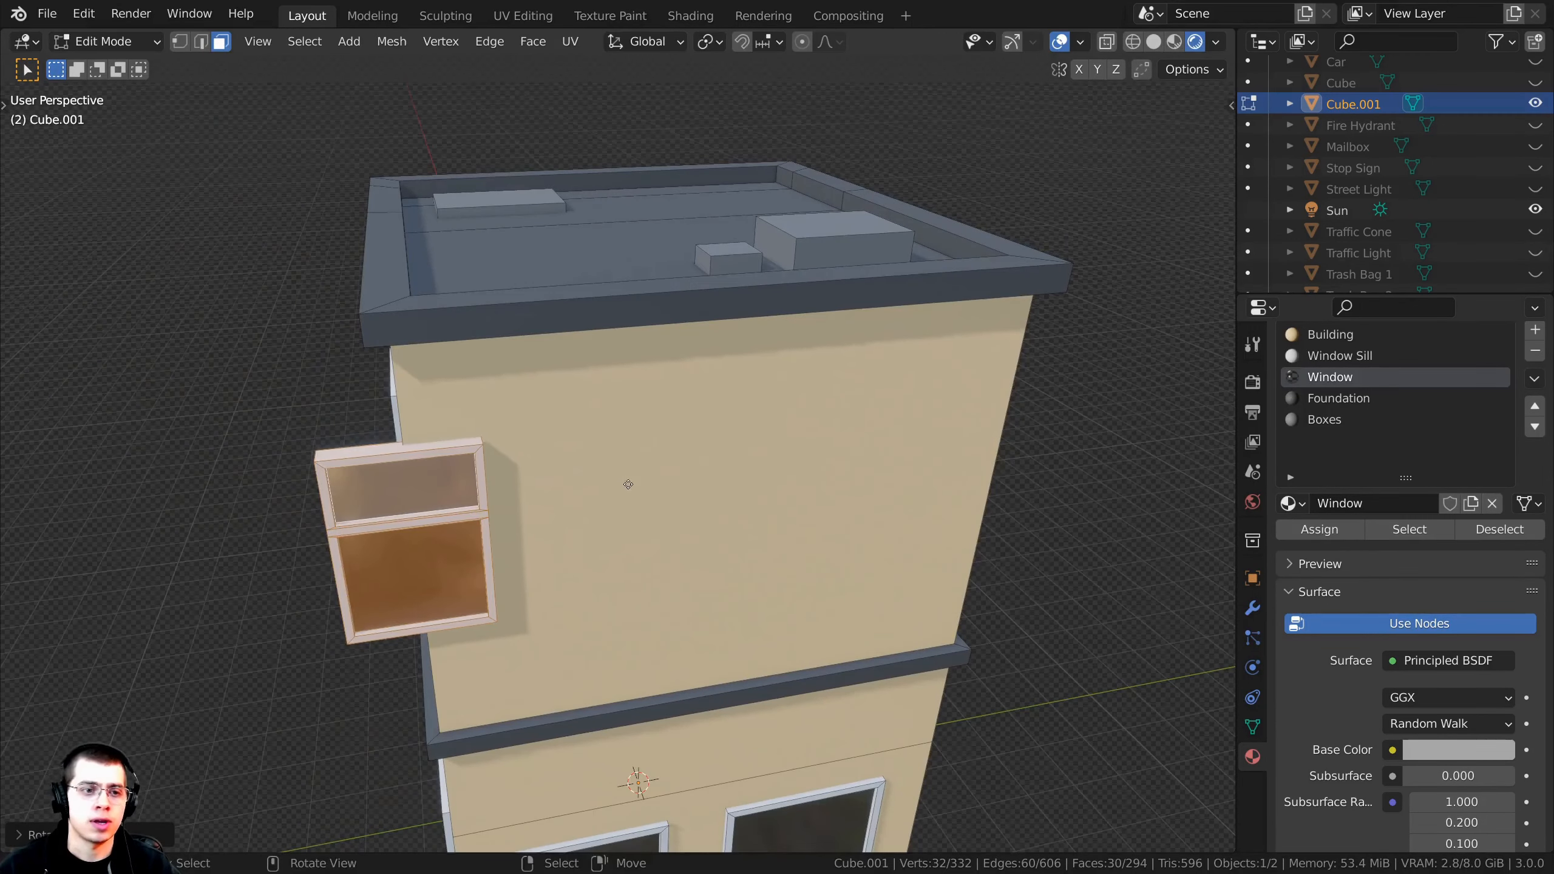
key("g")
key("y")
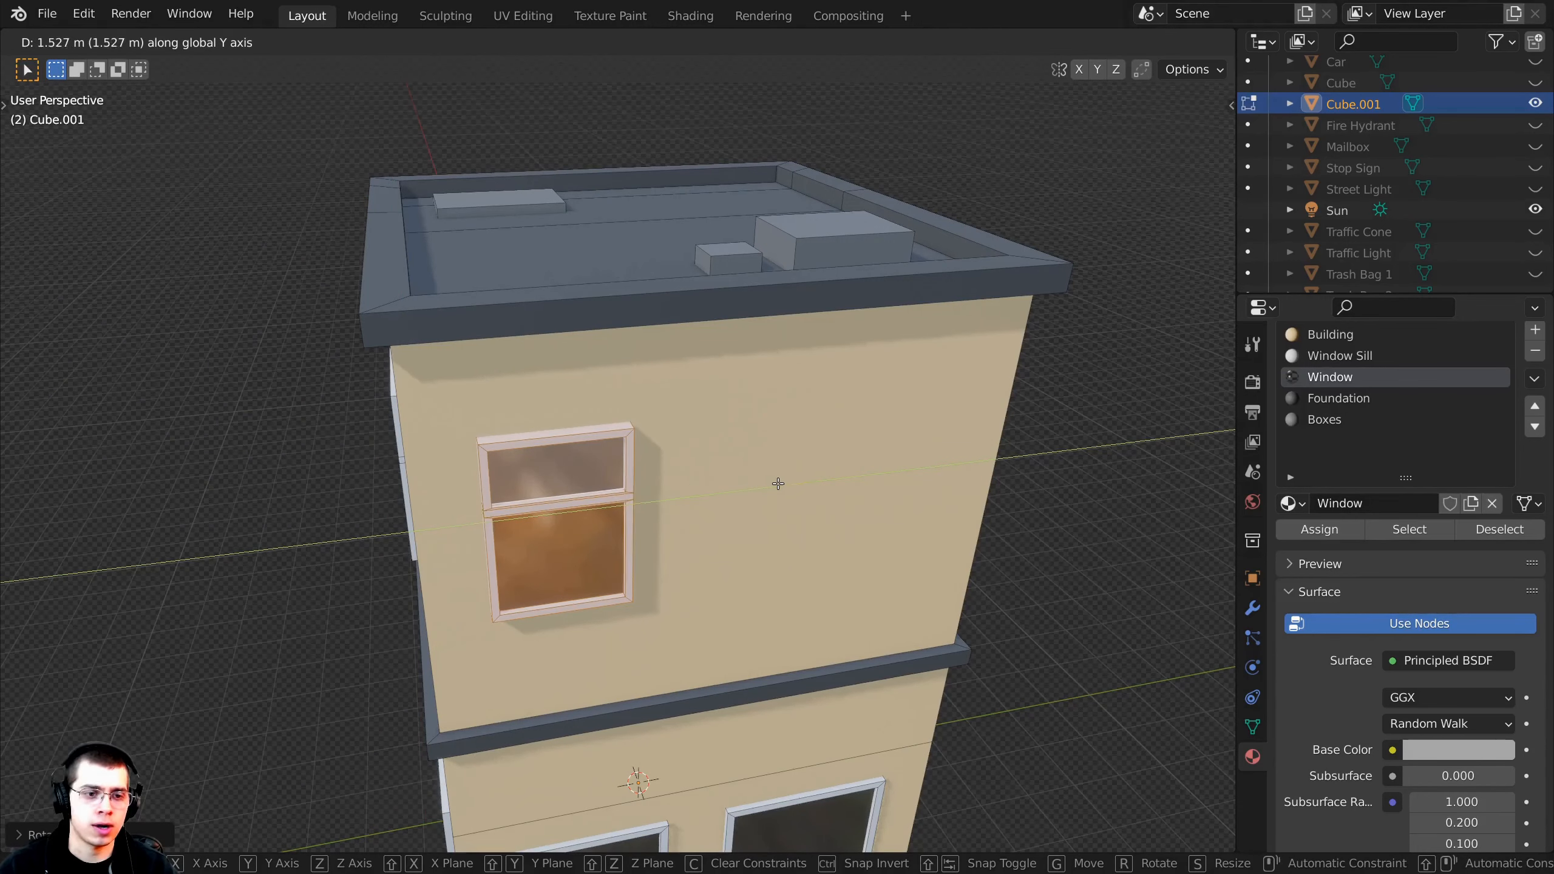
scroll(750, 447, "down", 3)
left_click(750, 447)
middle_click_drag(750, 447, 690, 431)
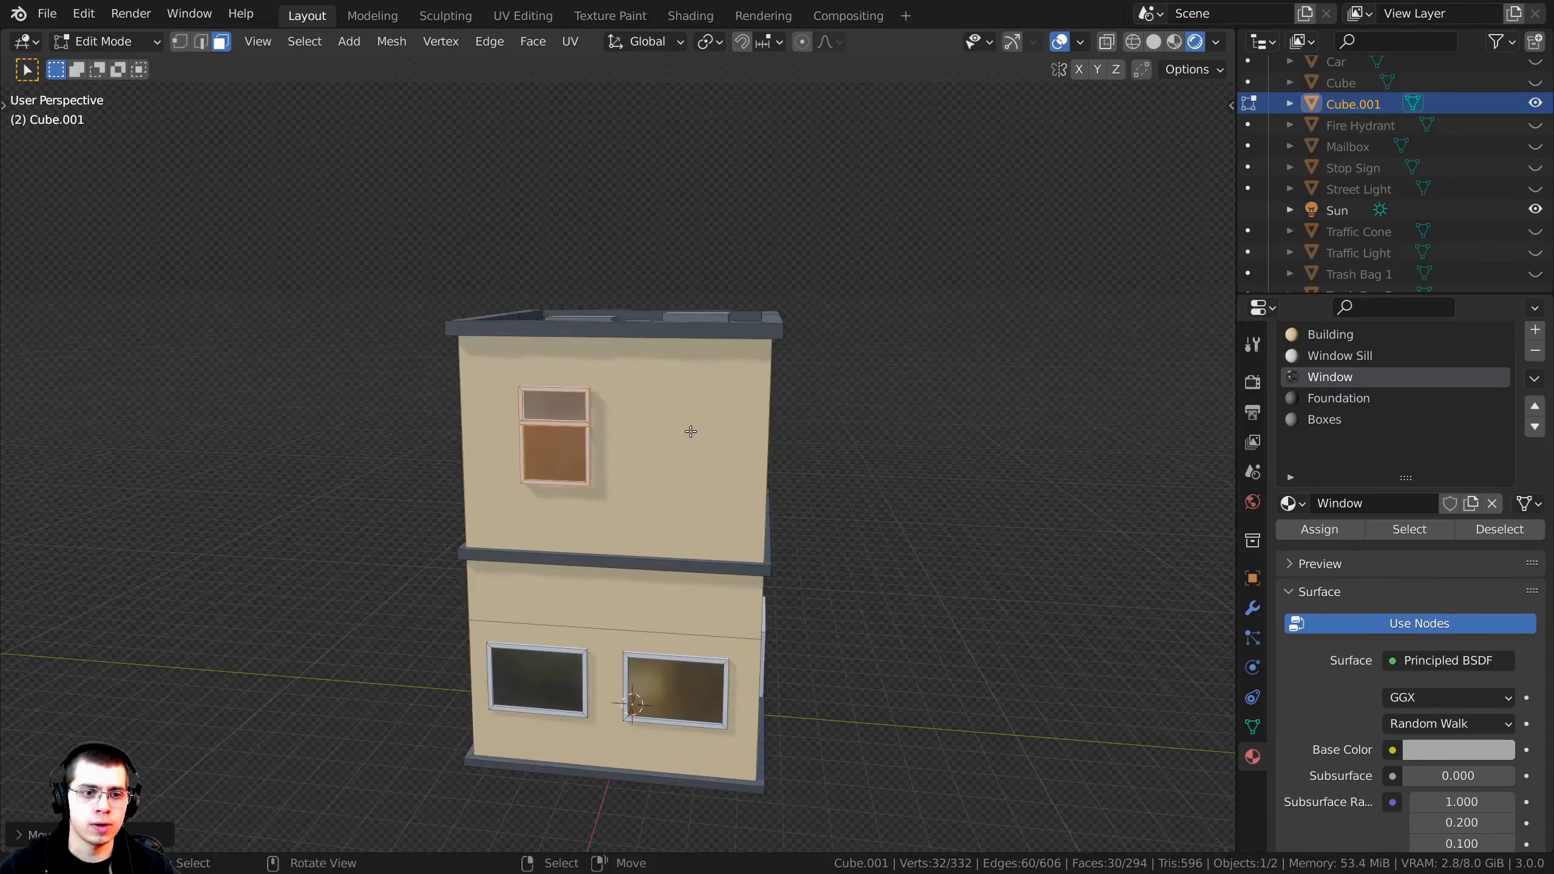
Step: Duplicate the side-wall window along Y to the far corner and rotate the copy 90° about Z
key("shift+d")
key("y")
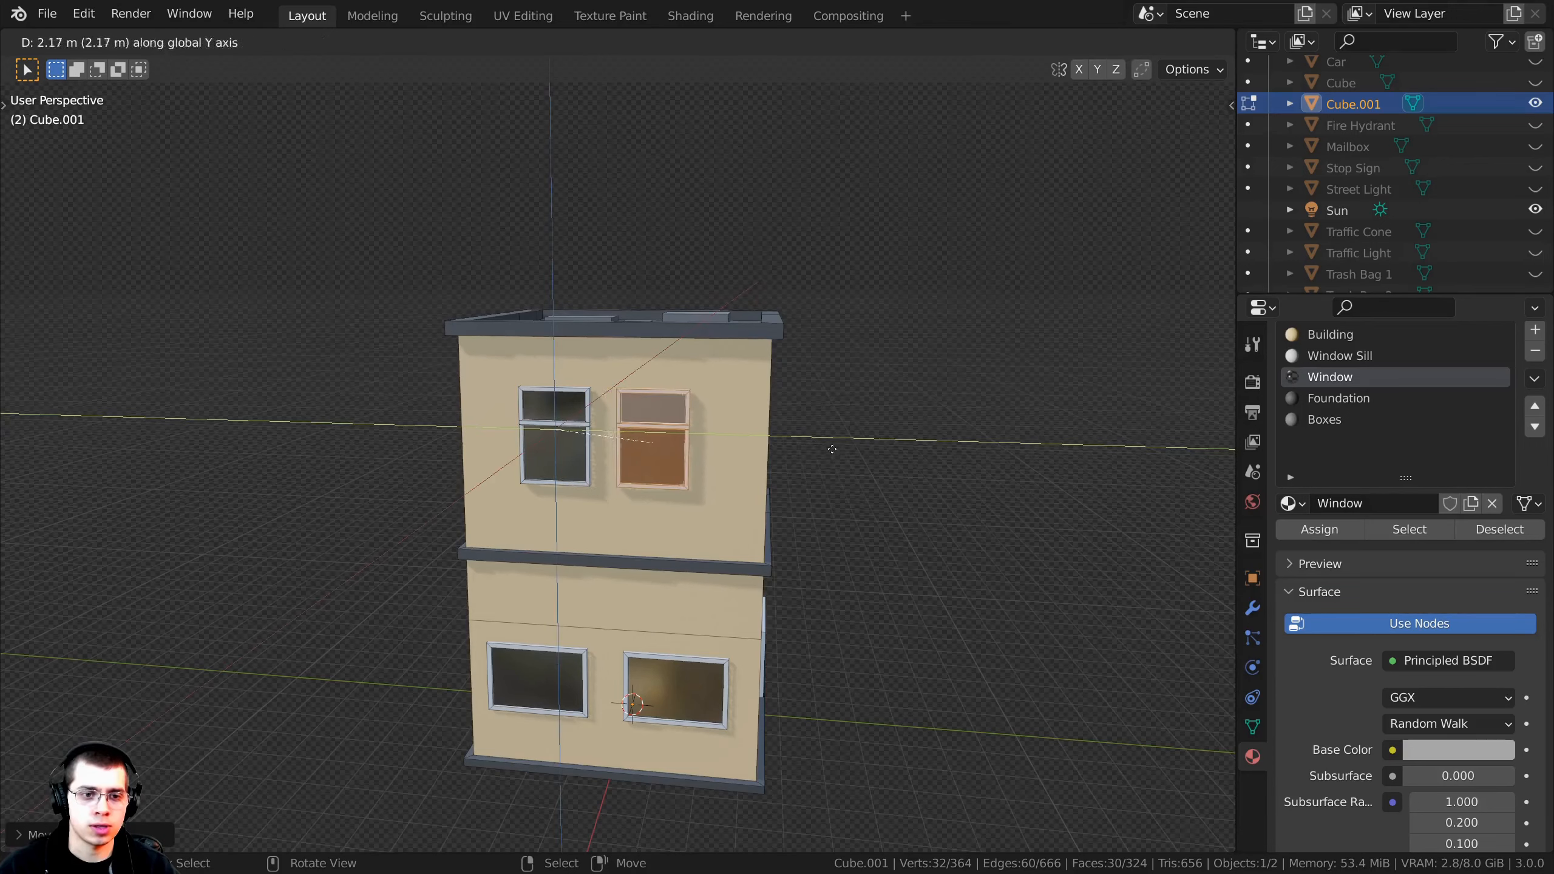
left_click(881, 444)
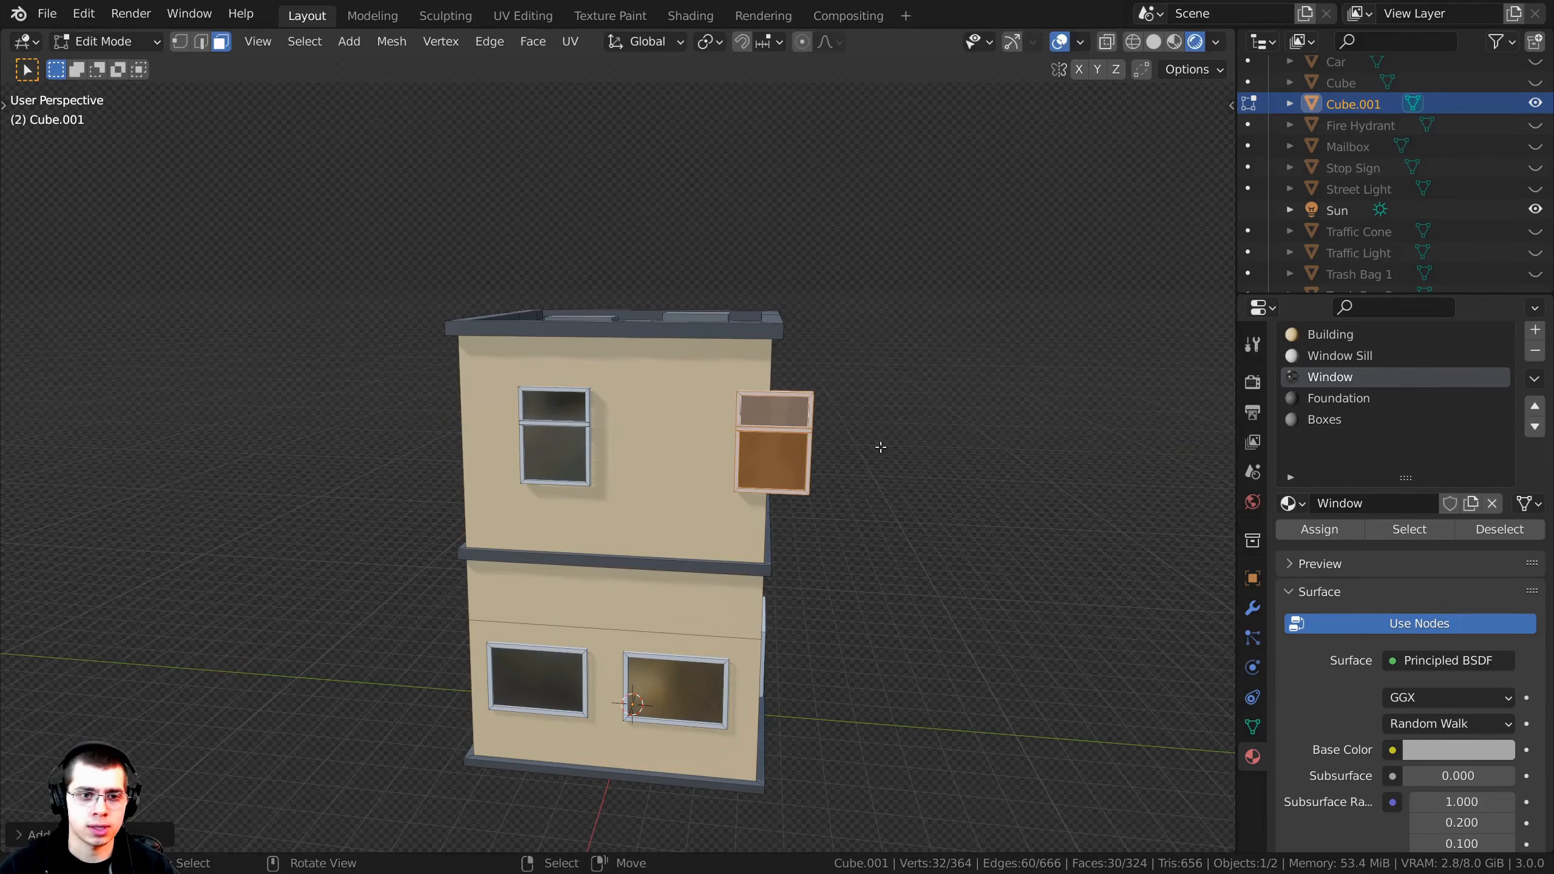
middle_click_drag(877, 445, 777, 493)
scroll(777, 493, "up", 1)
key("r")
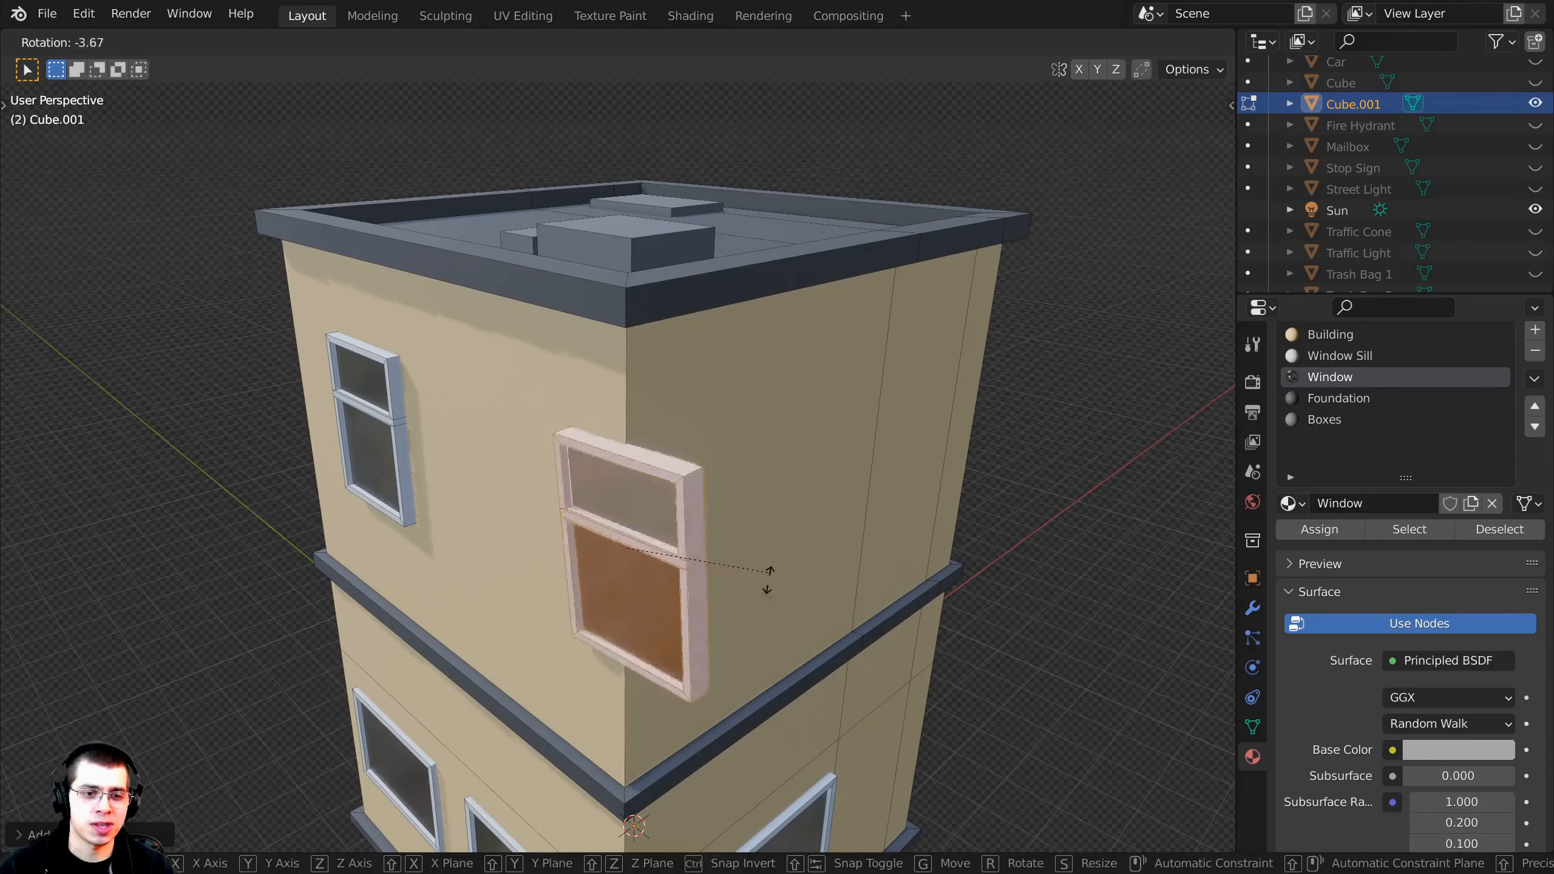
key("z")
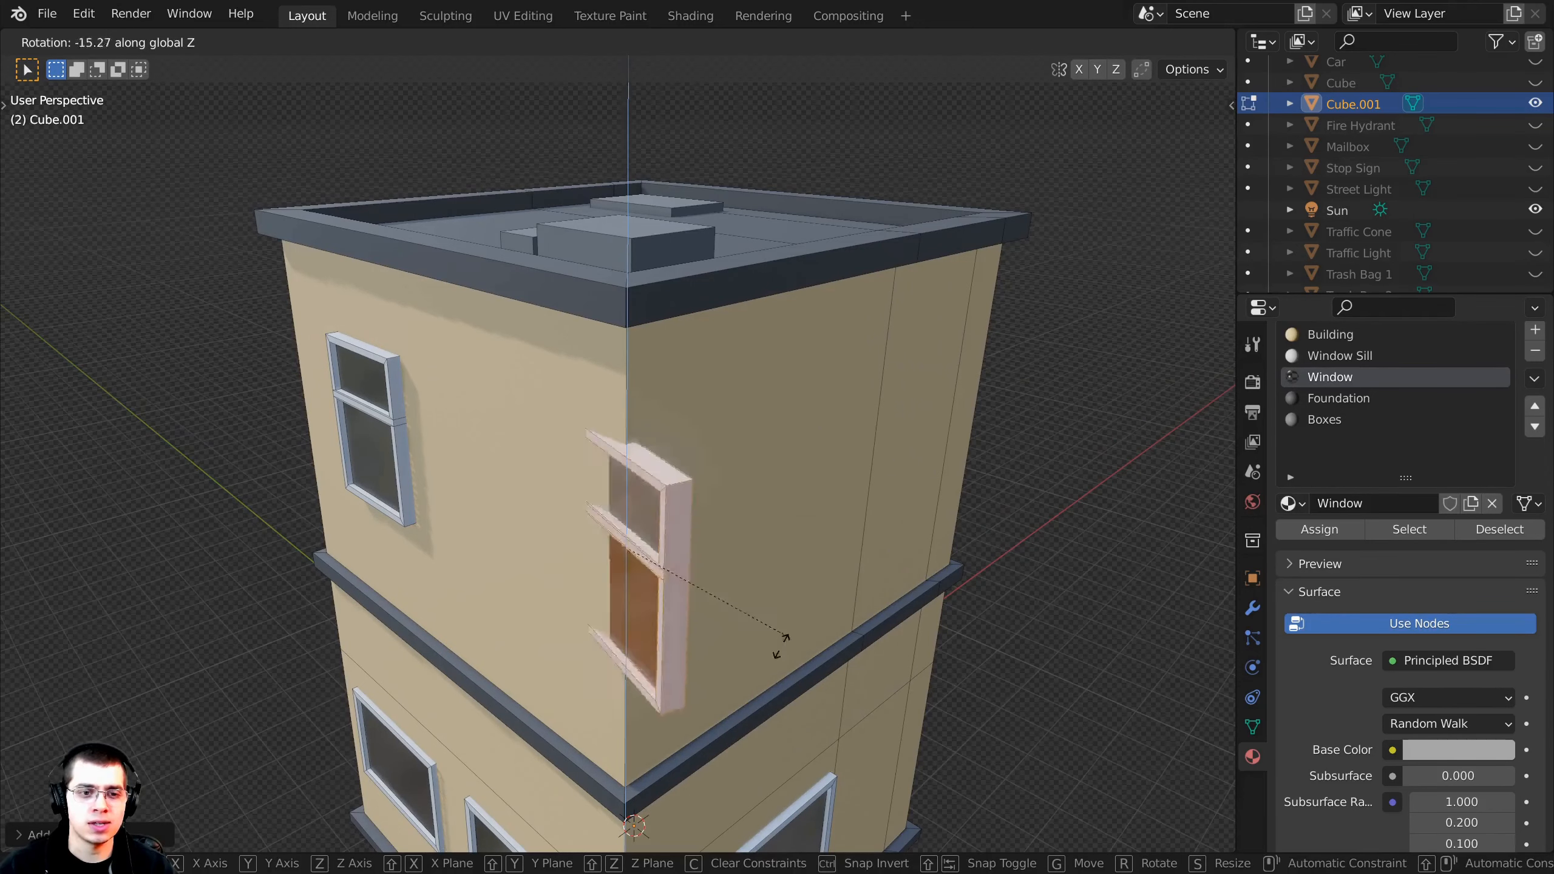
type("90")
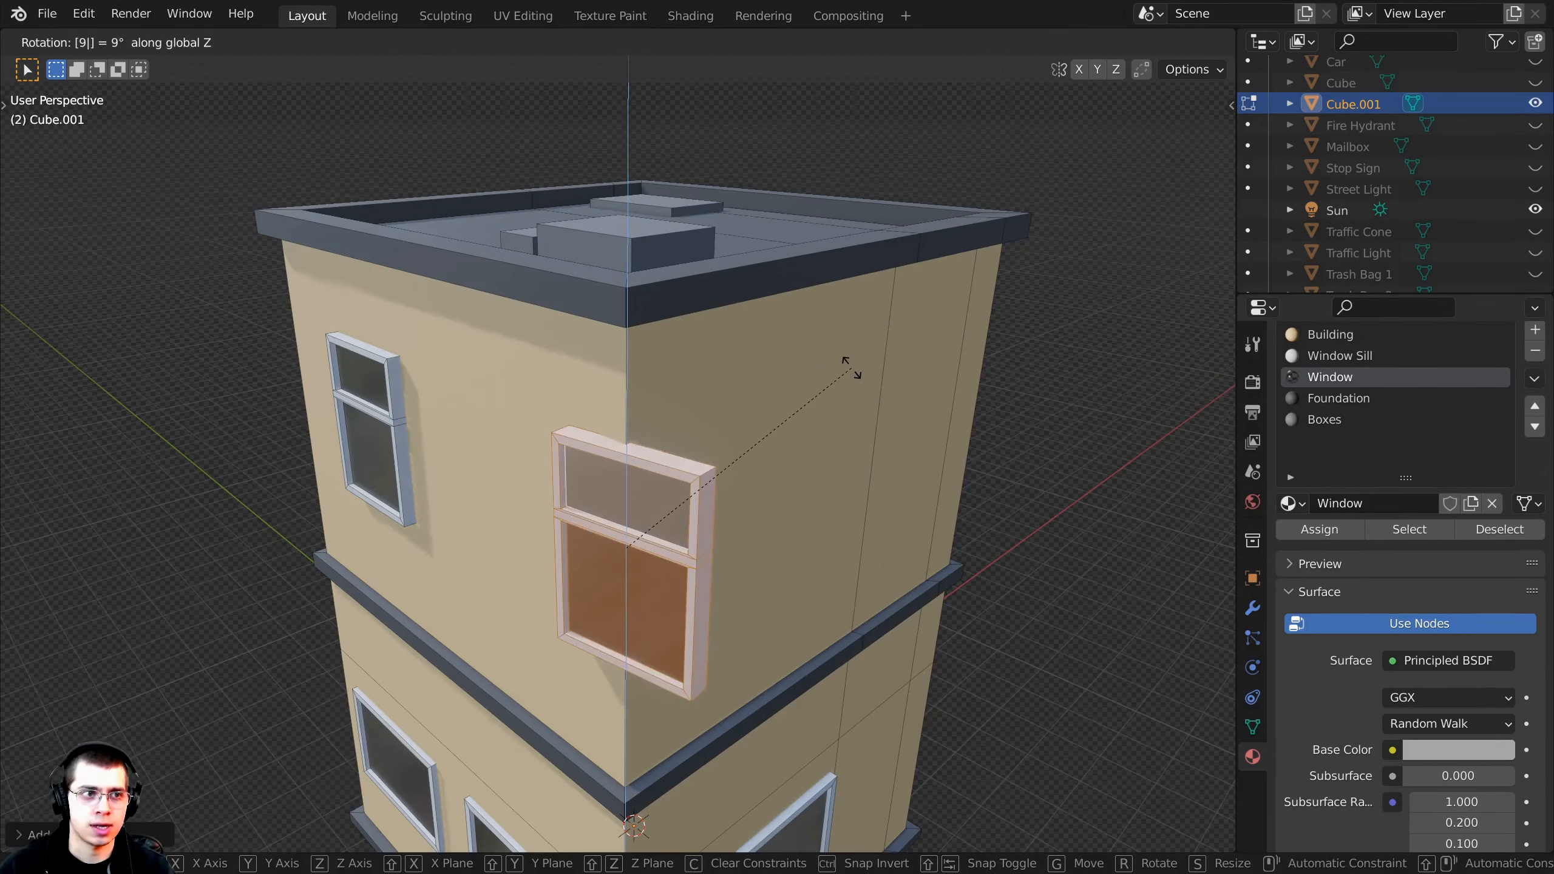
key("Return")
Step: Move the rotated copy along X onto the back wall's upper floor
middle_click_drag(741, 420, 765, 429)
key("g")
key("x")
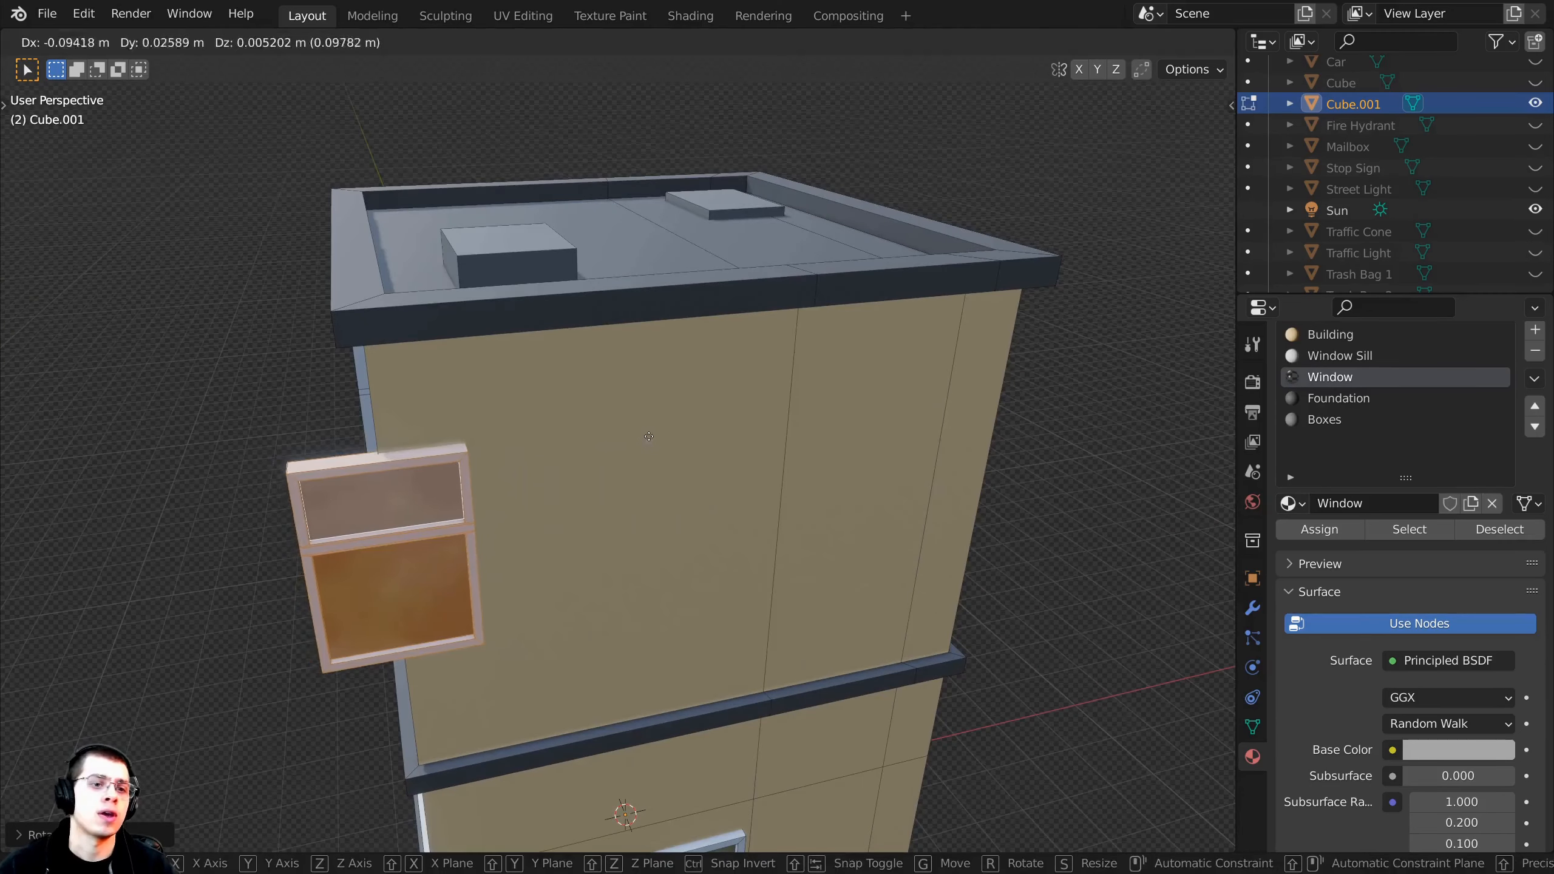
left_click(789, 430)
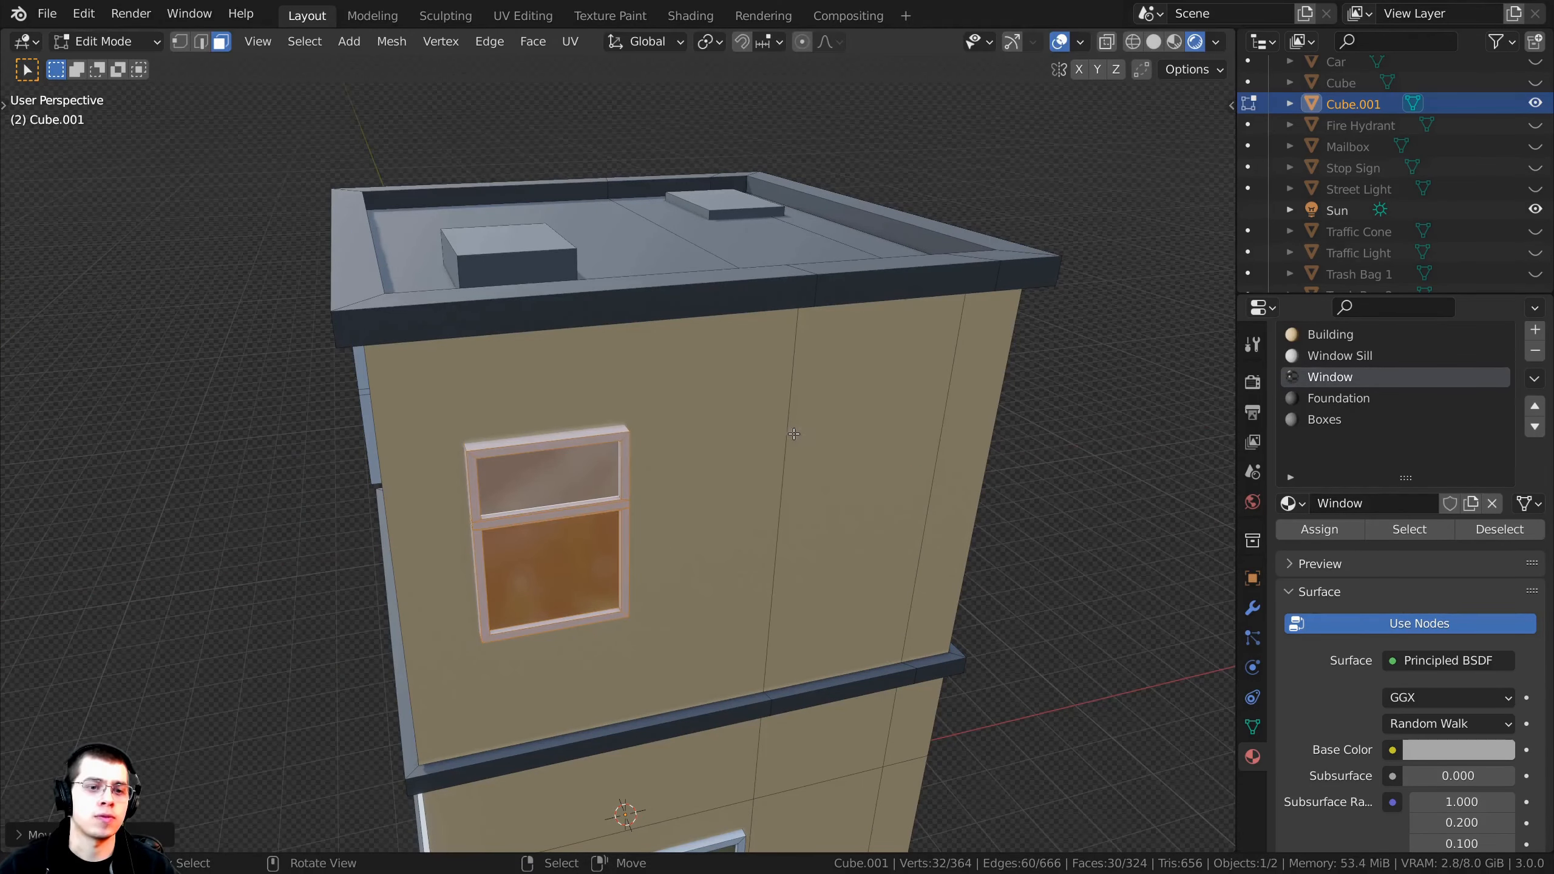
Step: Duplicate the back-wall upper window about 2 m along negative X
middle_click_drag(789, 430, 673, 419)
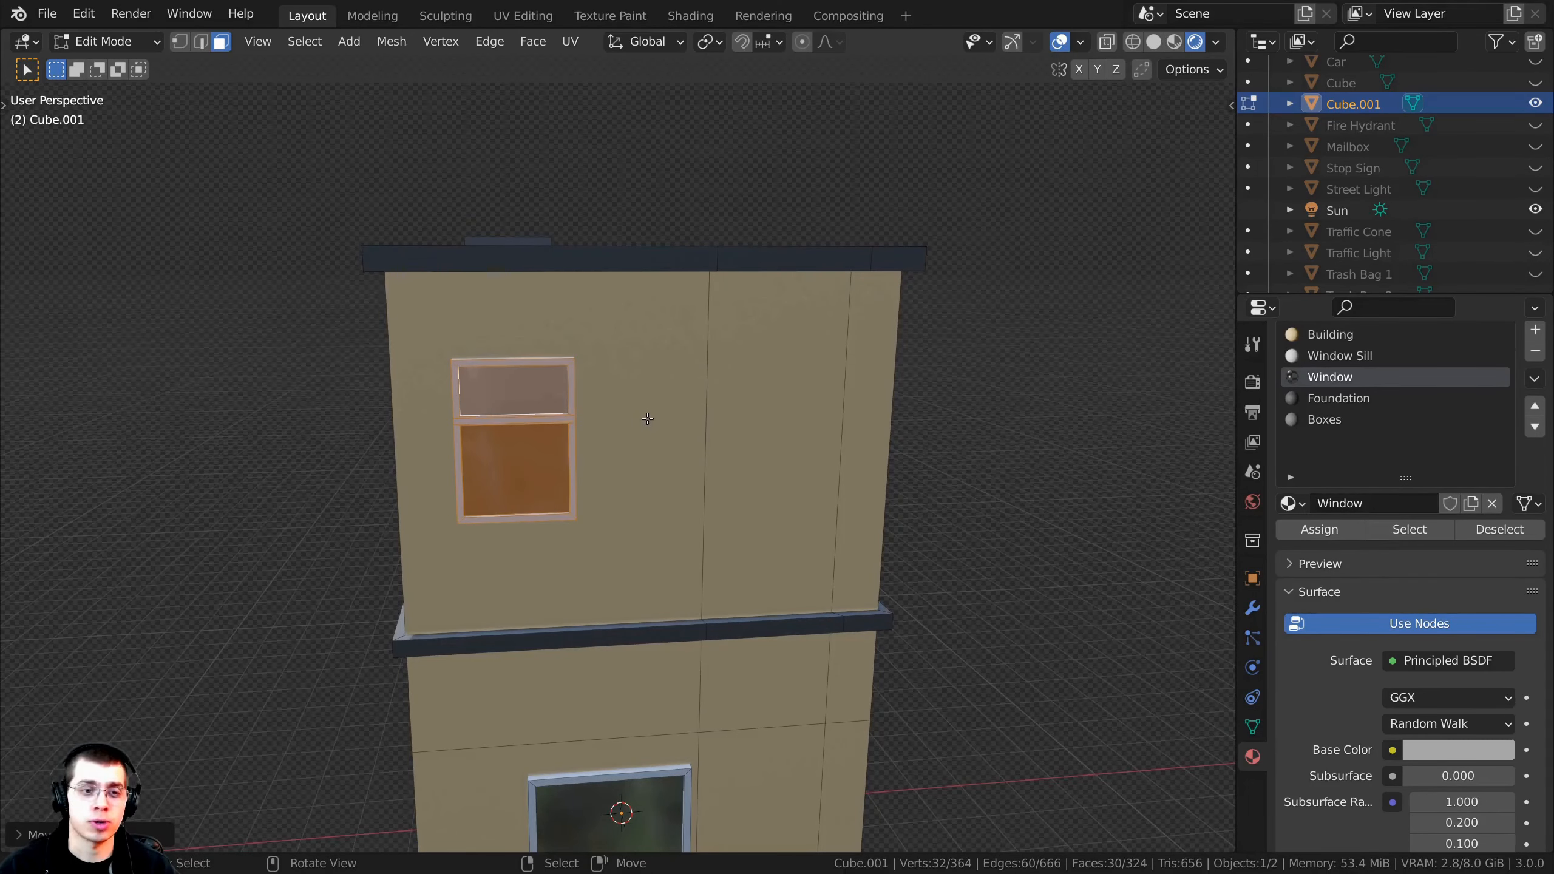
key("shift+d")
key("x")
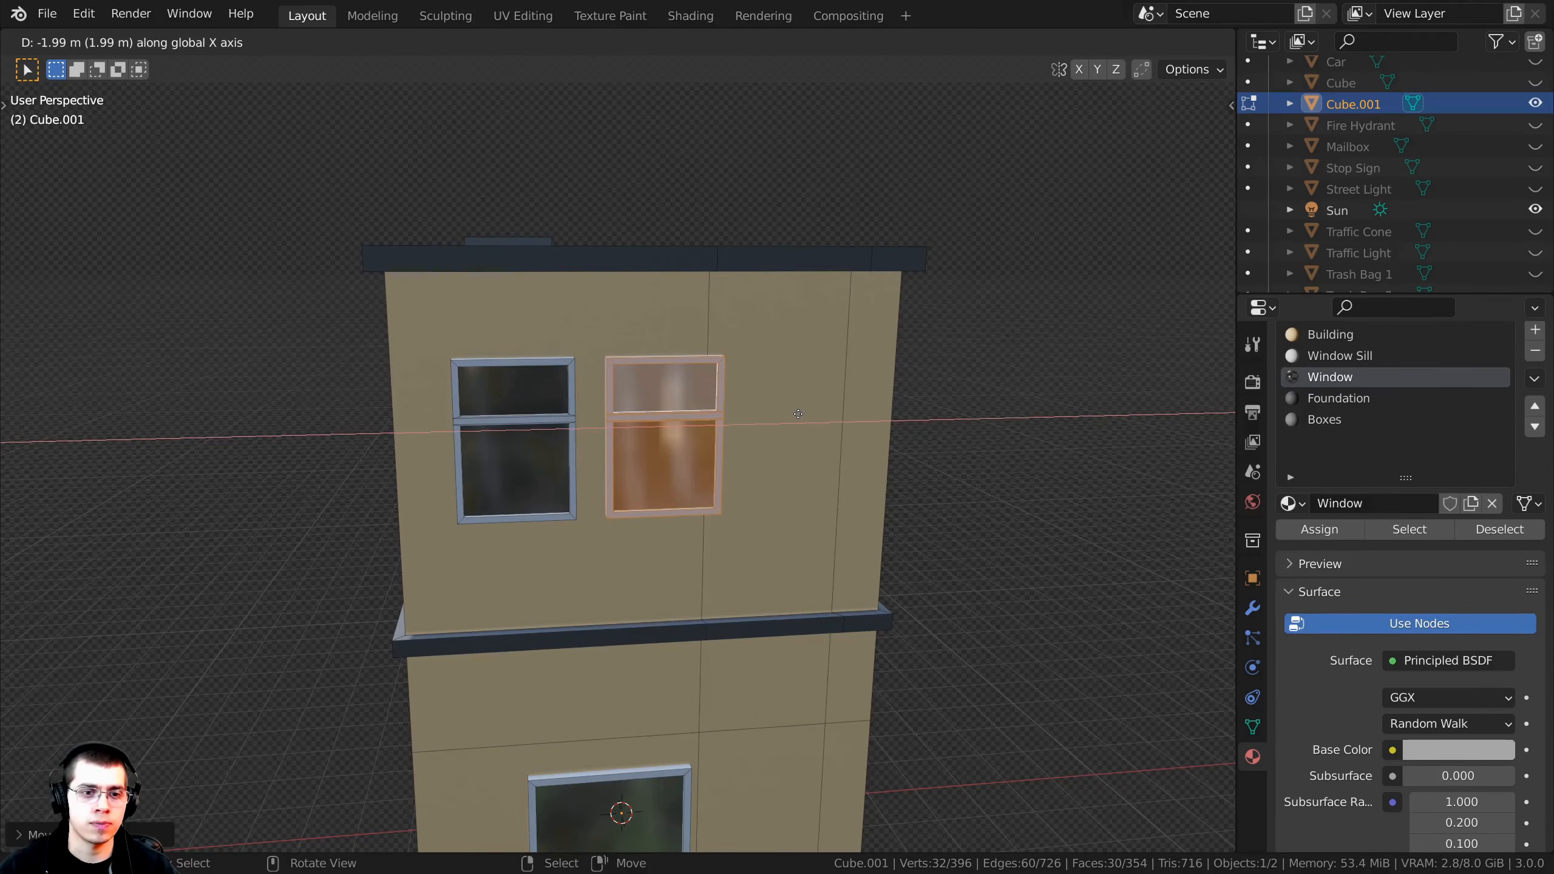
left_click(799, 414)
Step: Try to place another copy of the second back-wall window along X, and undo it
key("shift+d")
middle_click_drag(798, 414, 597, 383)
key("x")
left_click(875, 398)
scroll(747, 422, "down", 5)
scroll(731, 398, "up", 6)
key("ctrl+z")
Step: Move the second back-wall window farther along X to widen its spacing from the first
key("g")
key("x")
left_click(789, 391)
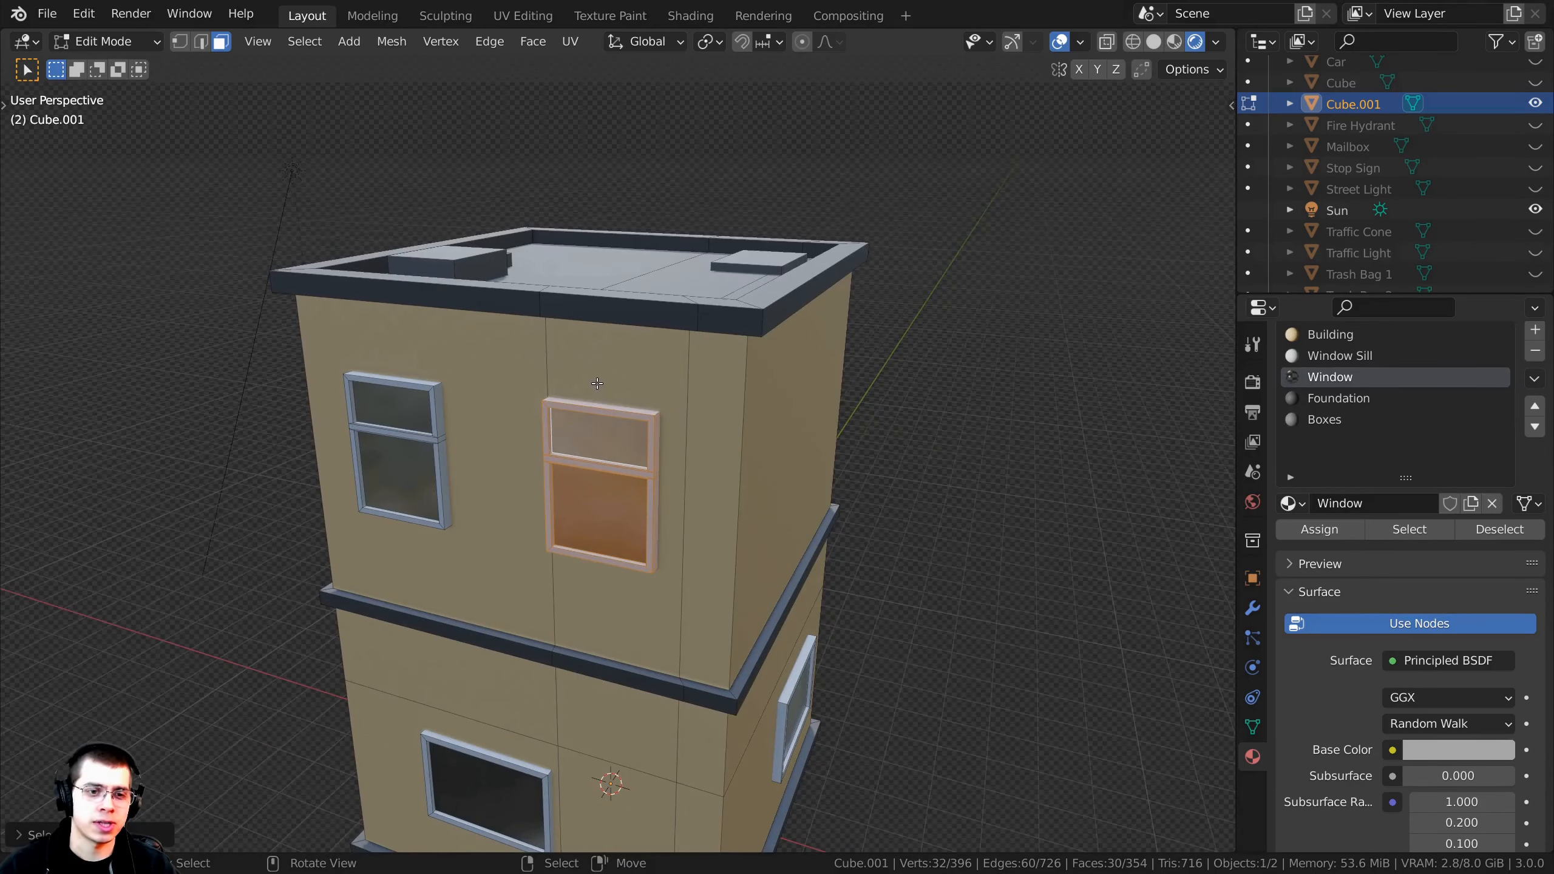
Step: Duplicate the second back-wall window along X past the corner and rotate the copy 90° about the Z axis
scroll(558, 461, "up", 2)
key("shift+d")
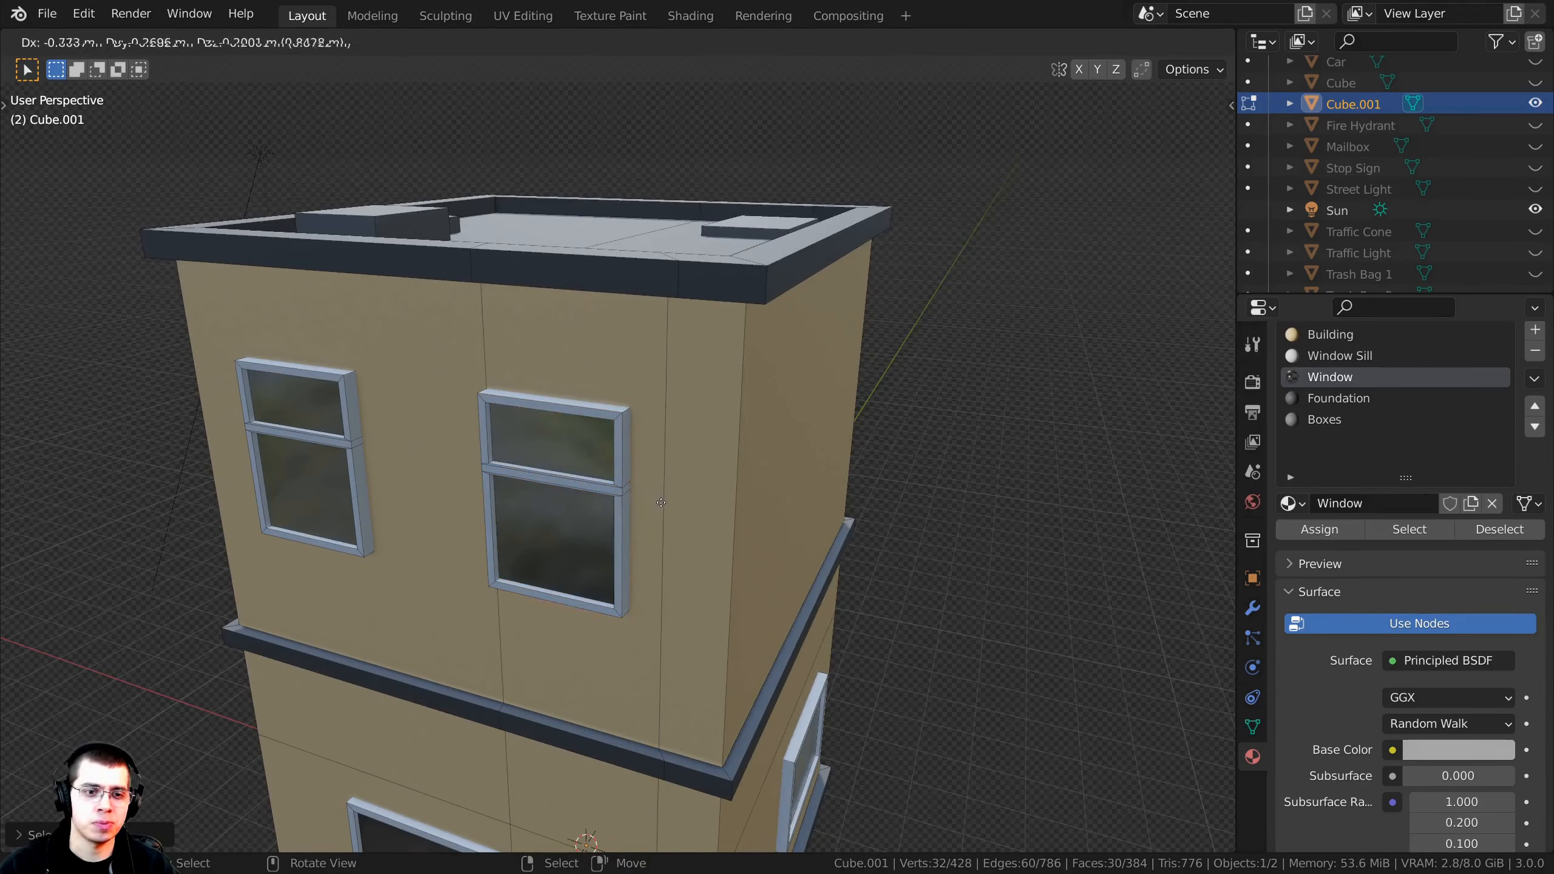
key("x")
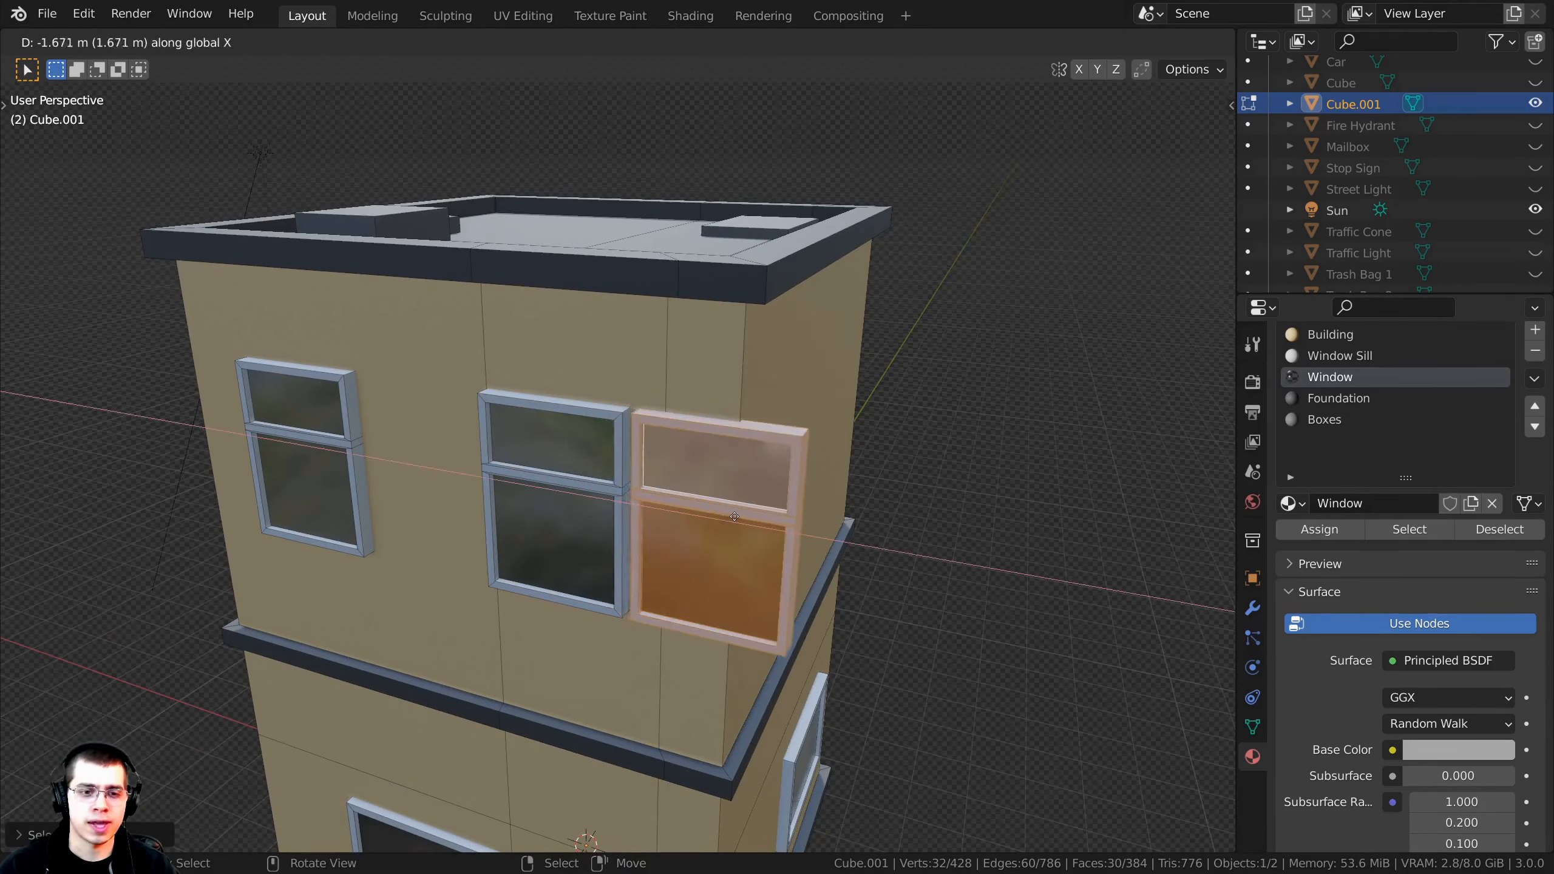
left_click(878, 578)
key("r")
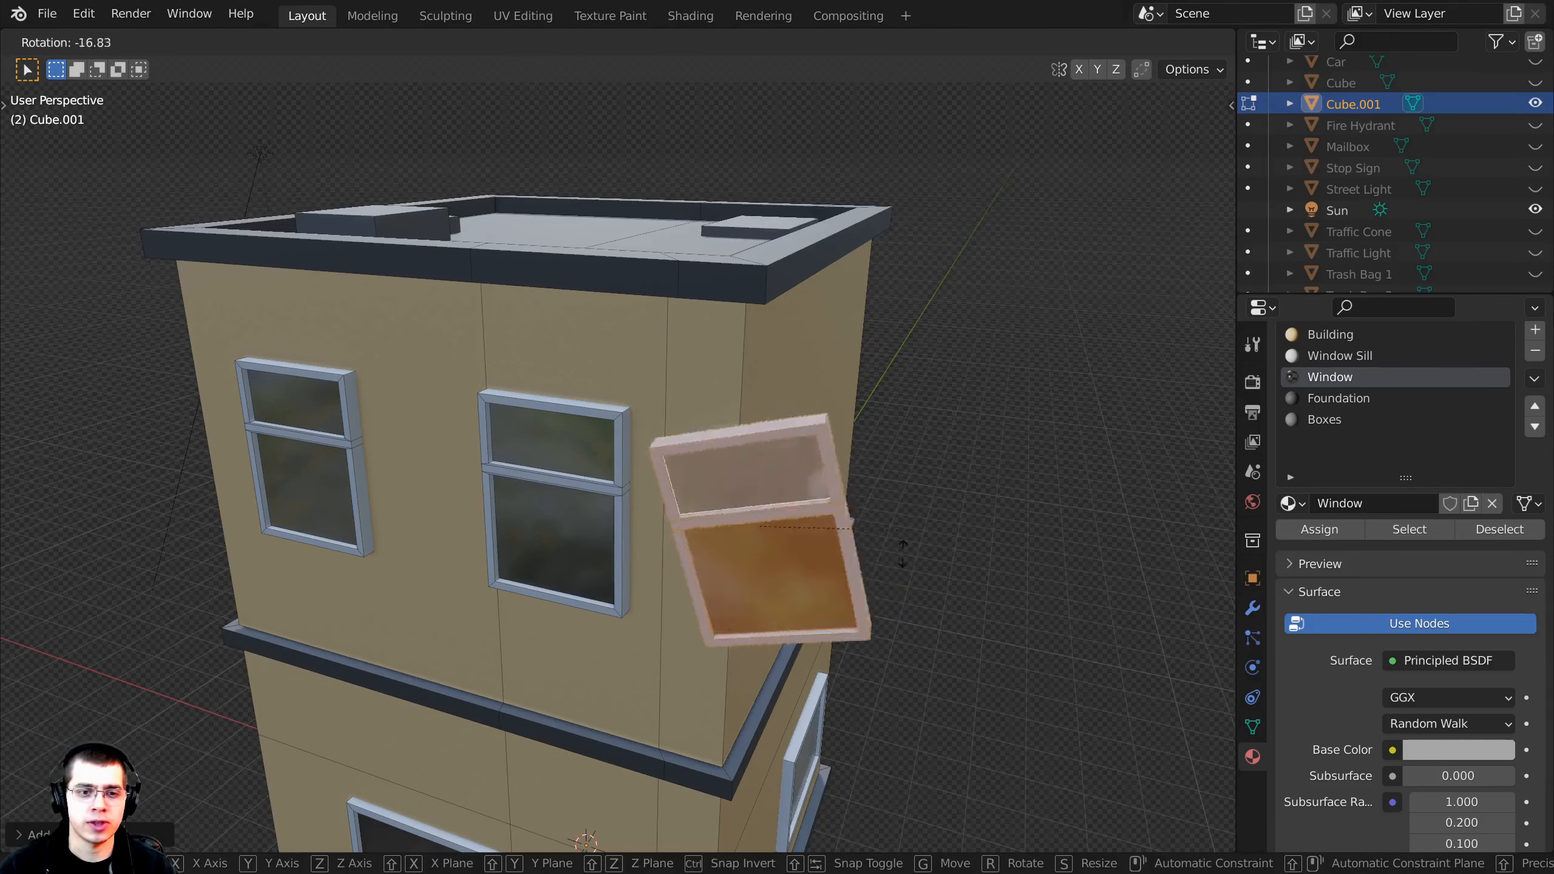
type("z")
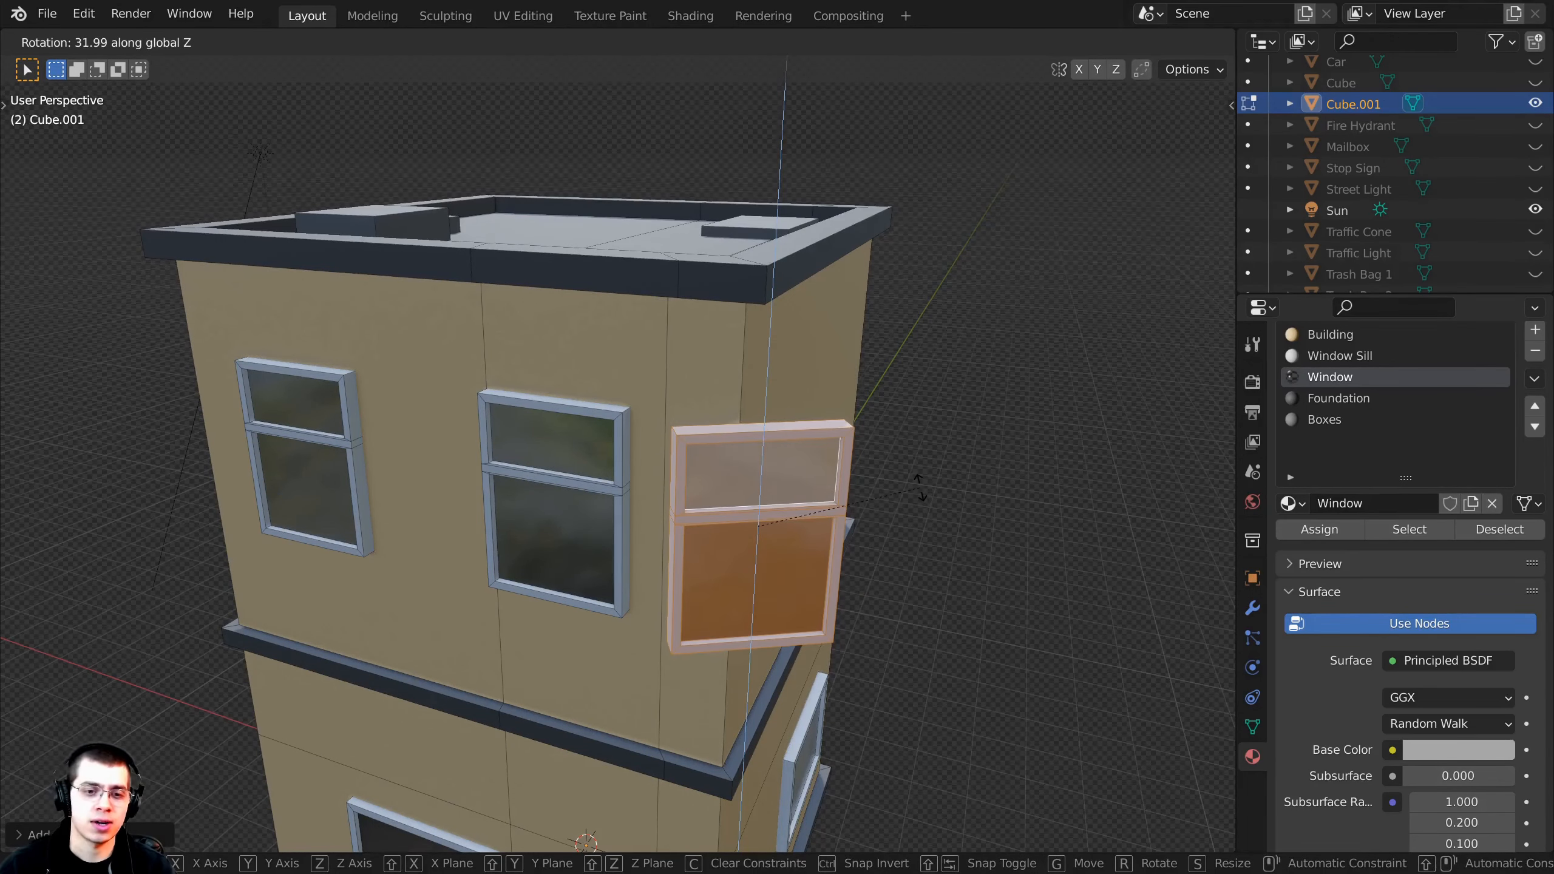
type("90")
key("Return")
Step: Place the new window on the remaining side wall by moving it along Y and slightly inward along X
middle_click_drag(917, 487, 501, 493)
key("g")
key("y")
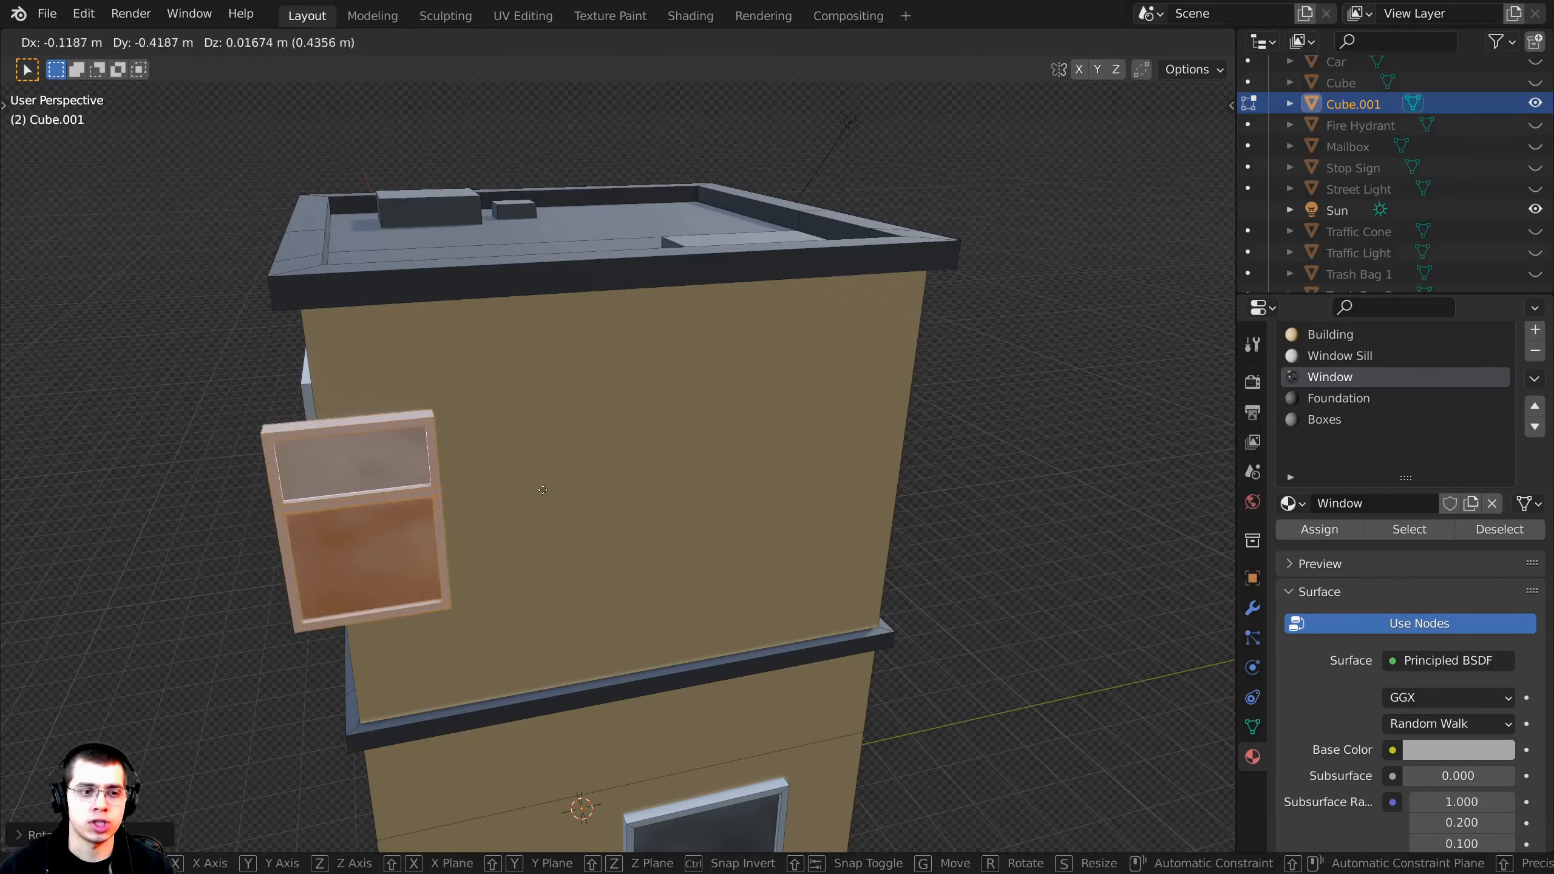
left_click(703, 493)
middle_click_drag(703, 492, 800, 497)
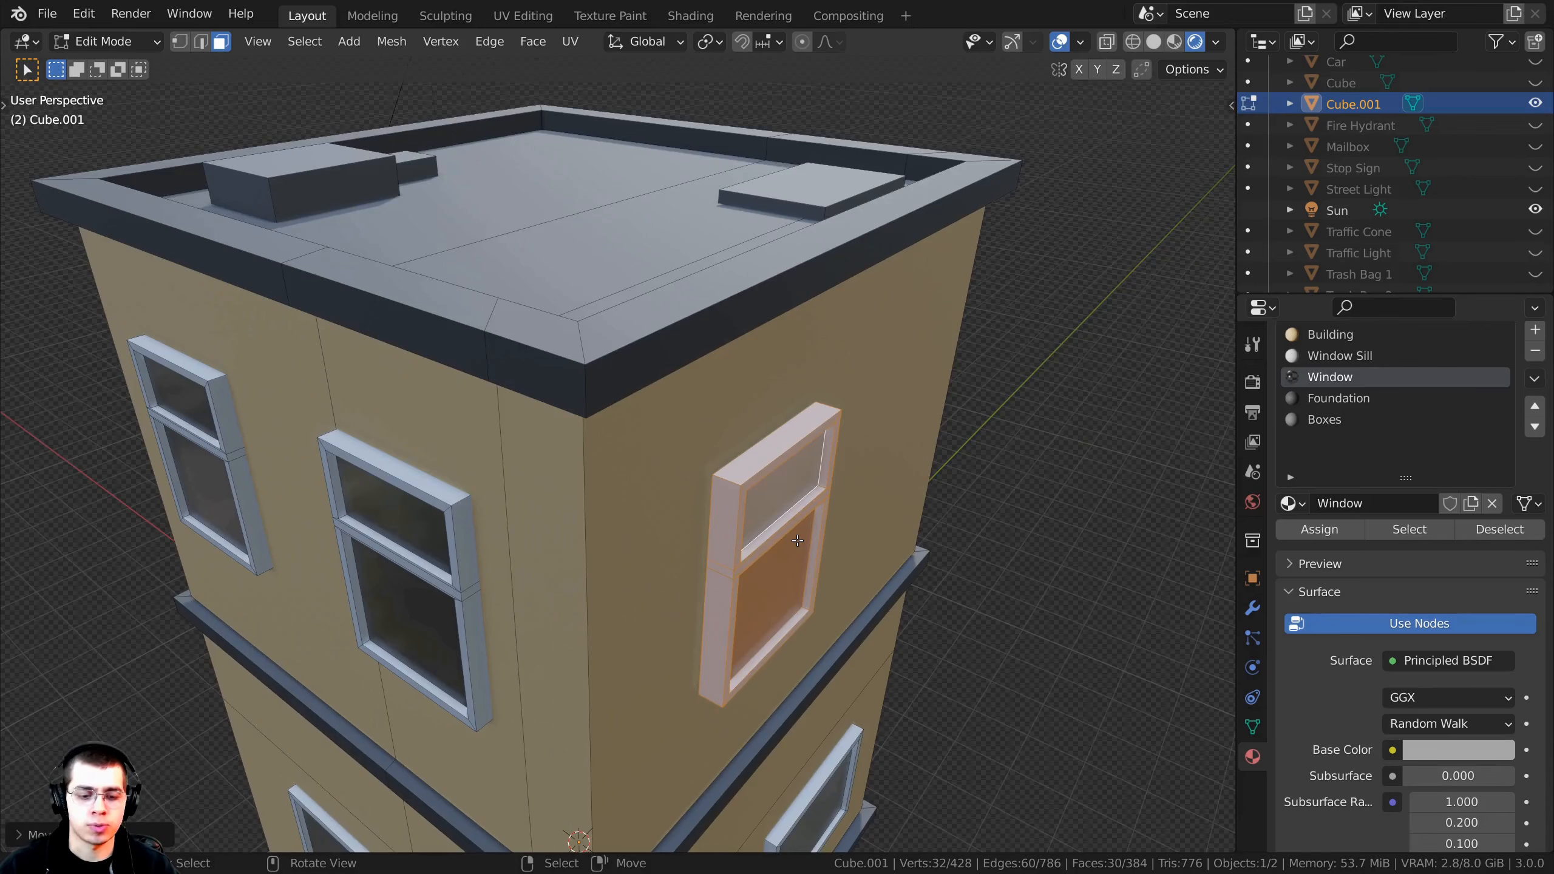
key("g")
key("x")
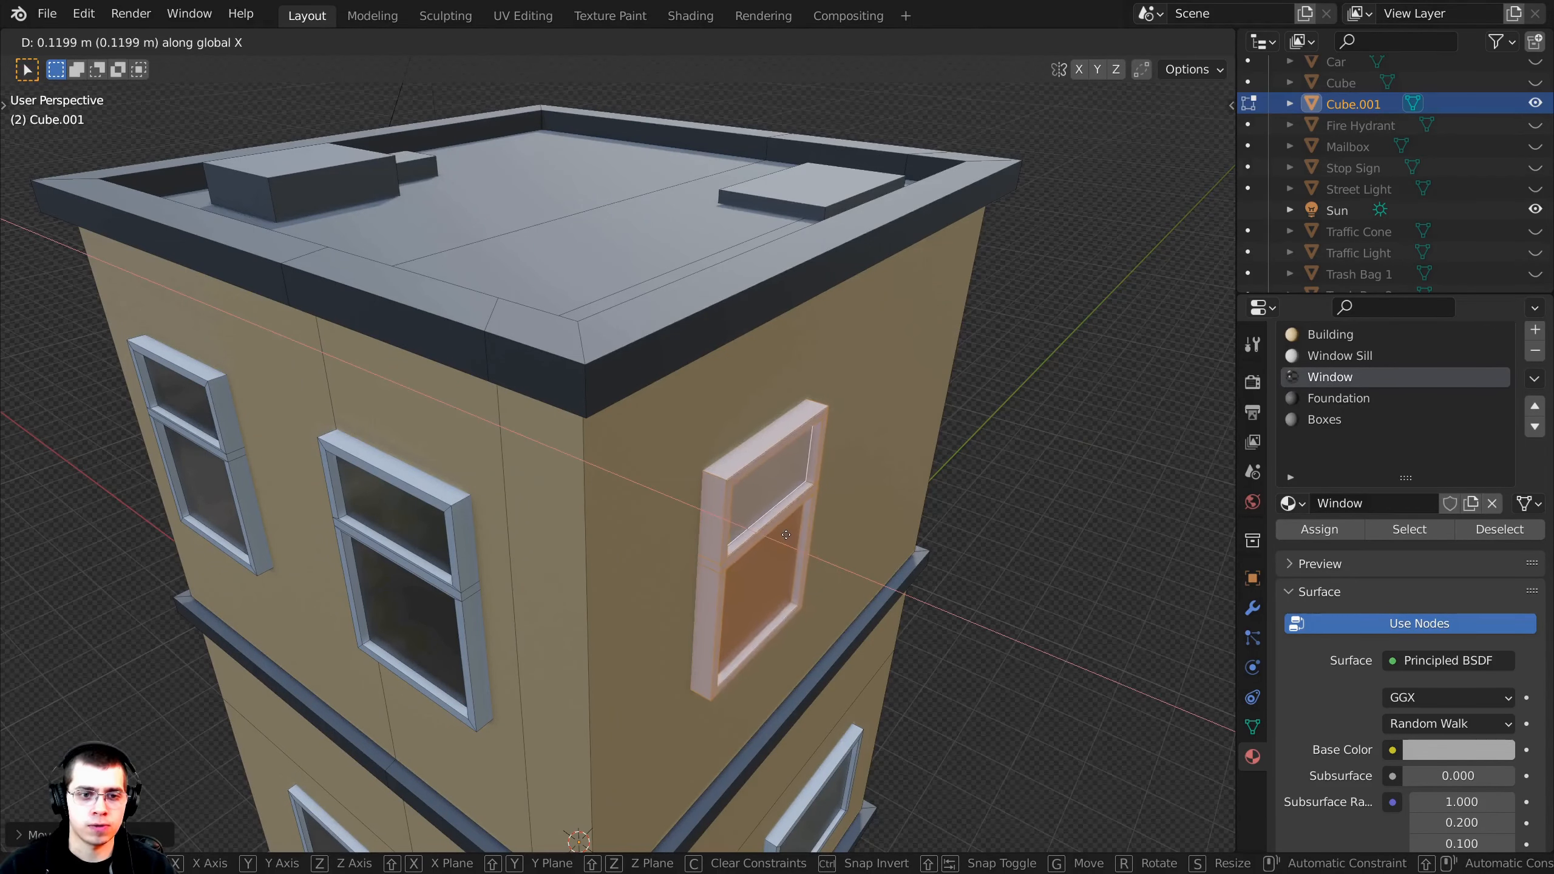
left_click(781, 530)
Step: Examine the placed upper-floor windows on the building from several sides
scroll(782, 529, "down", 5)
middle_click_drag(782, 530, 483, 450)
key("a")
key("a")
middle_click_drag(483, 450, 577, 402, "shift")
scroll(578, 465, "up", 1)
middle_click_drag(591, 526, 738, 416, "shift")
middle_click_drag(733, 501, 629, 459)
key("ctrl+z")
Step: Select the entire frame around the front door and create a new material in a new slot
scroll(629, 459, "up", 1)
scroll(654, 442, "up", 3)
scroll(685, 381, "up", 2)
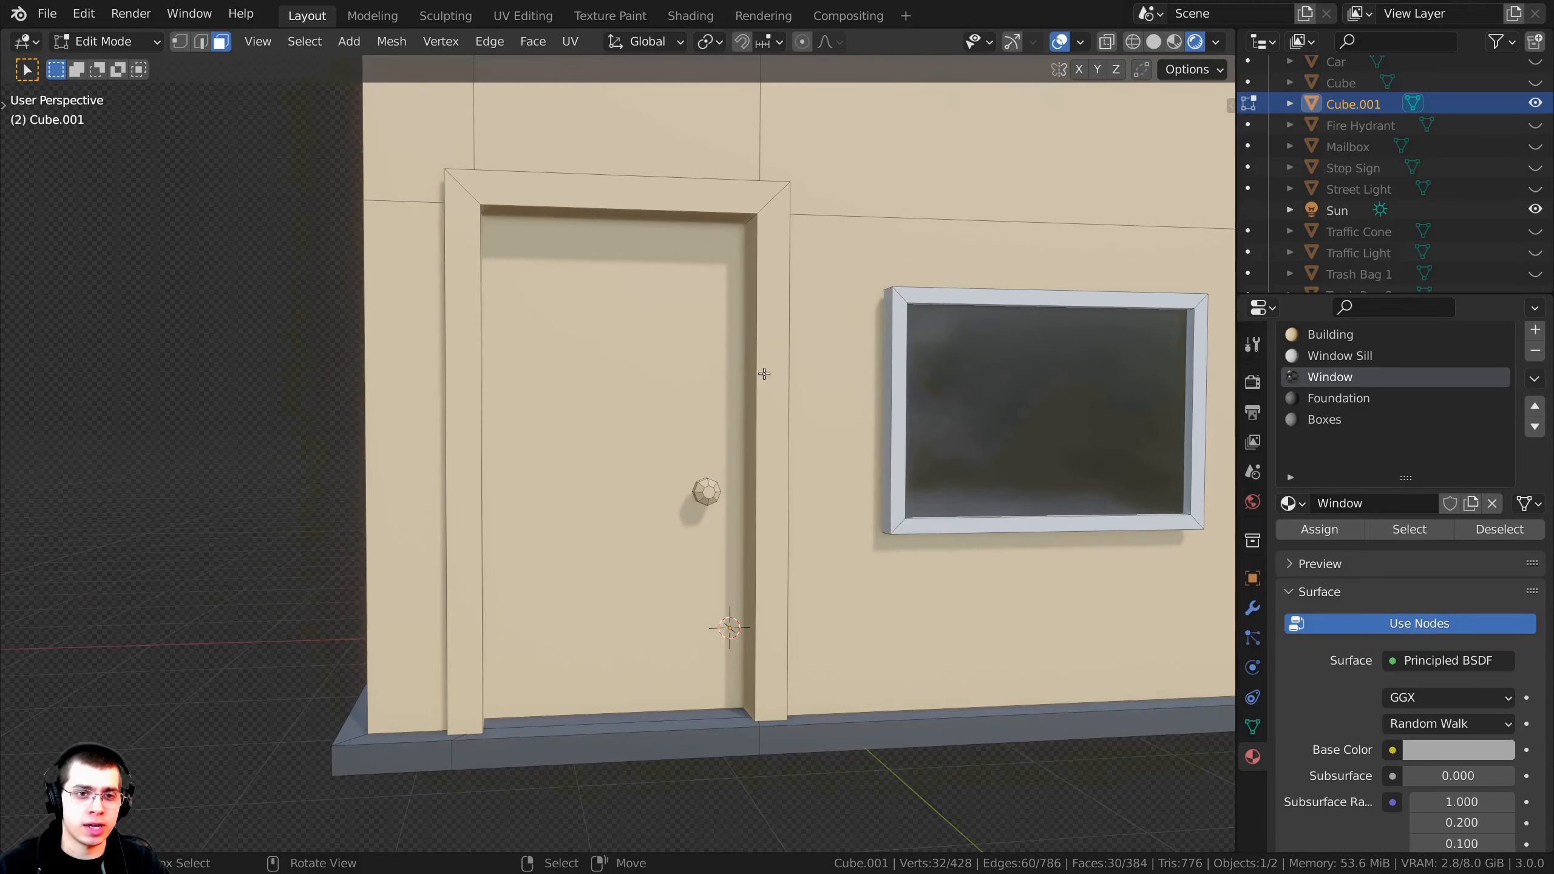
left_click(735, 227)
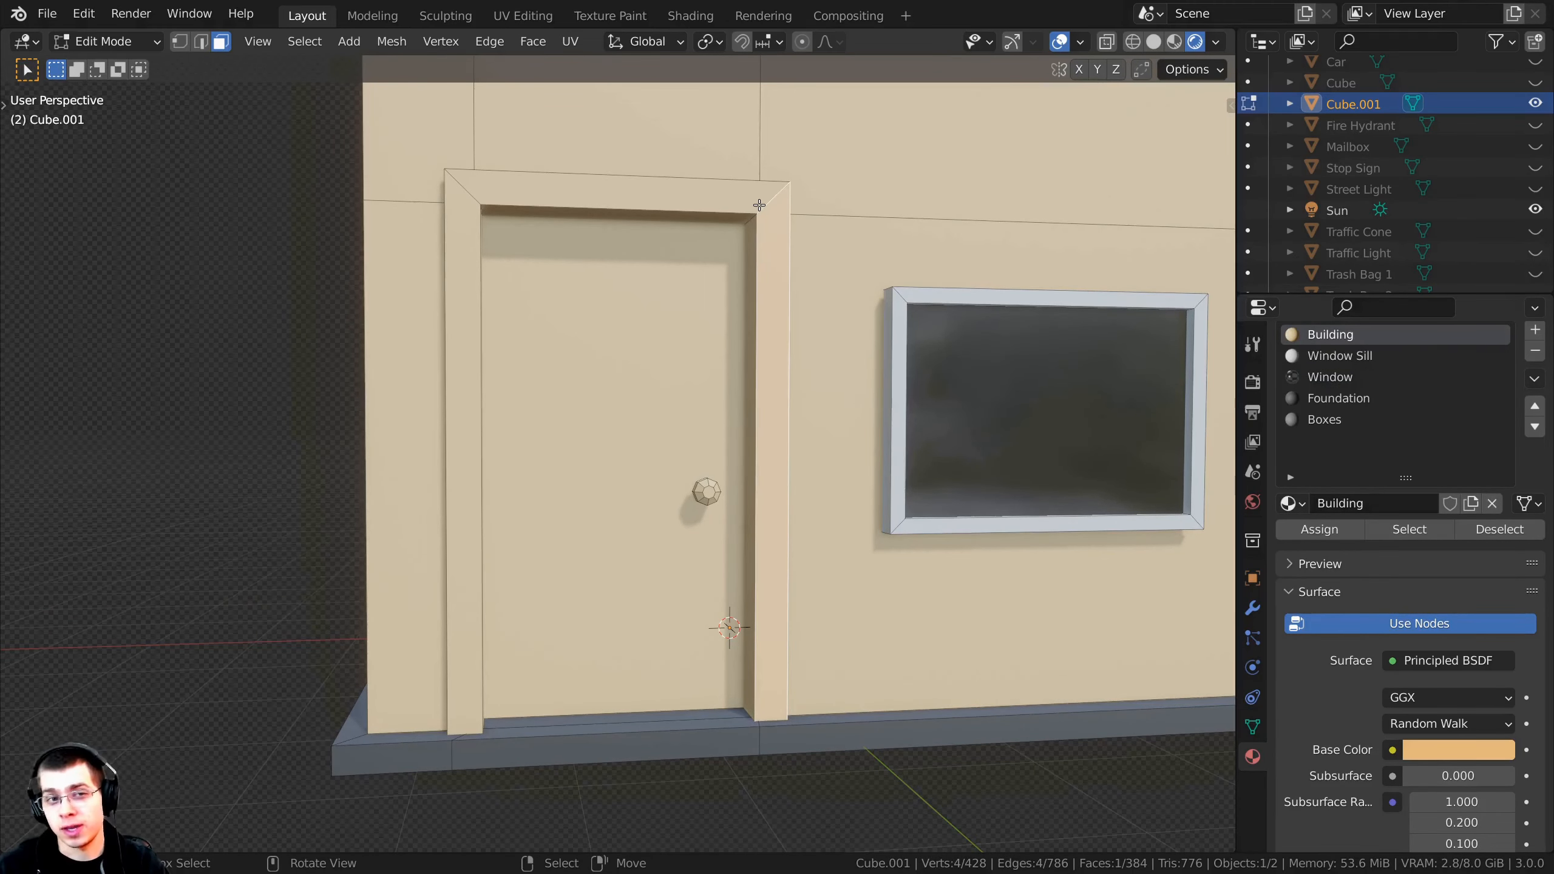
key("l")
scroll(1374, 464, "up", 2)
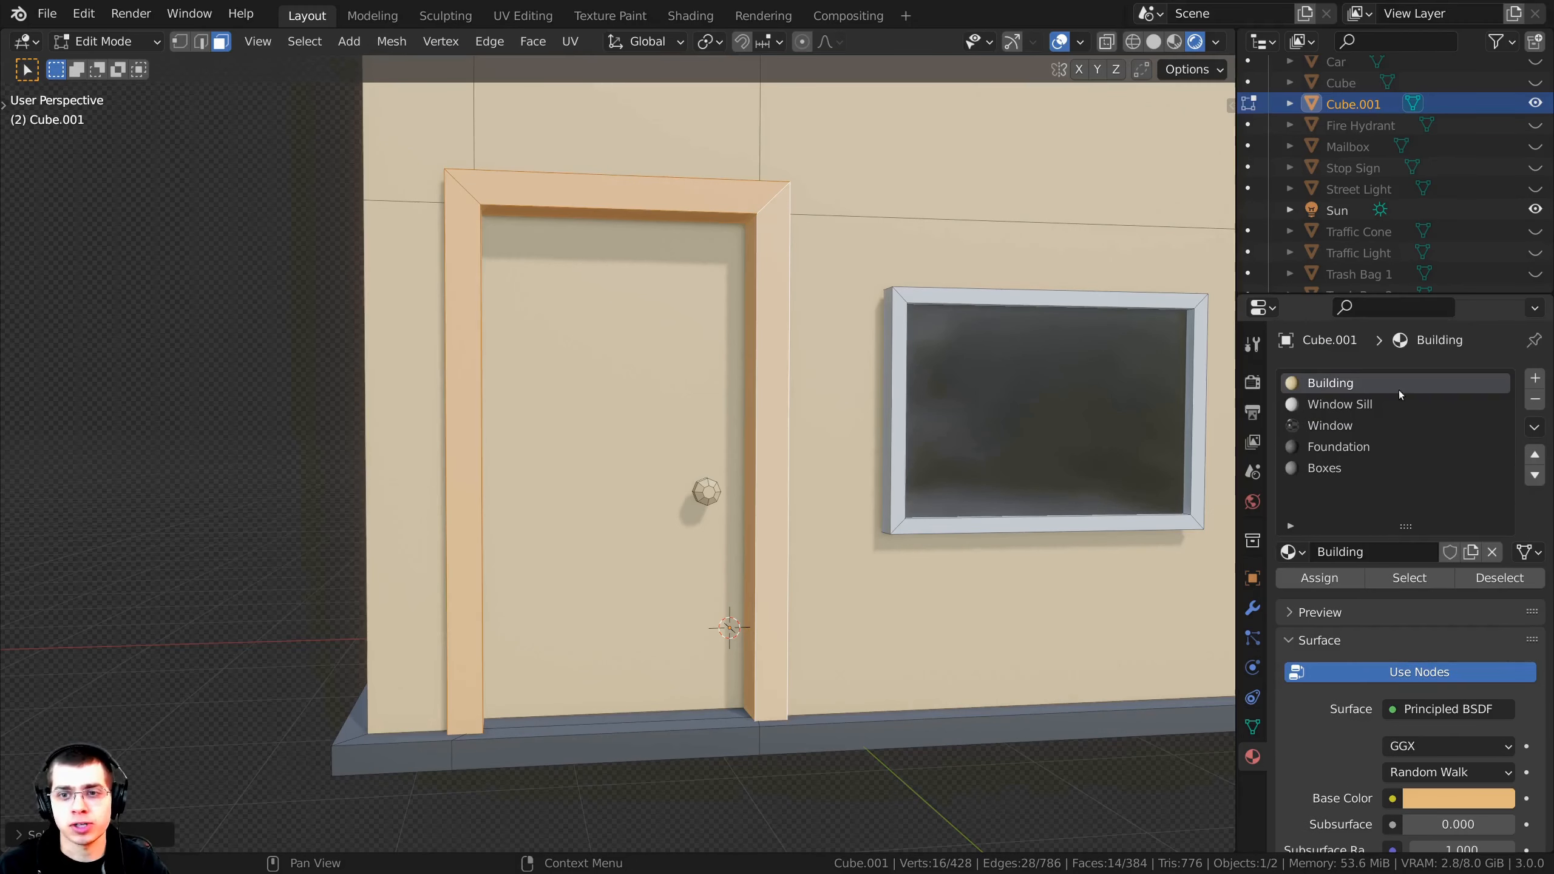
left_click(1535, 379)
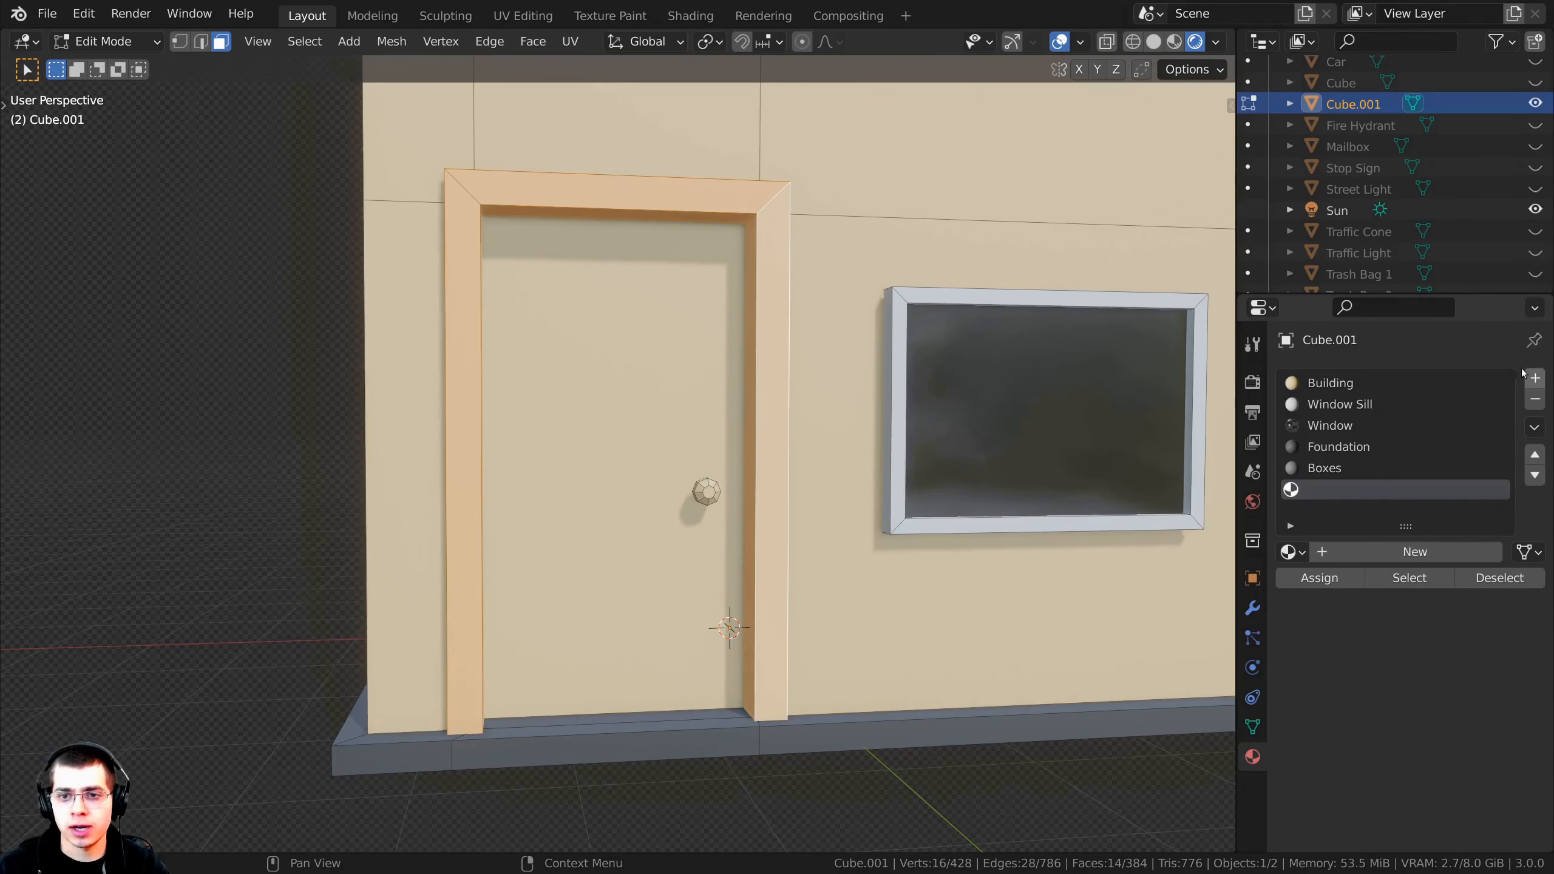
left_click(1369, 551)
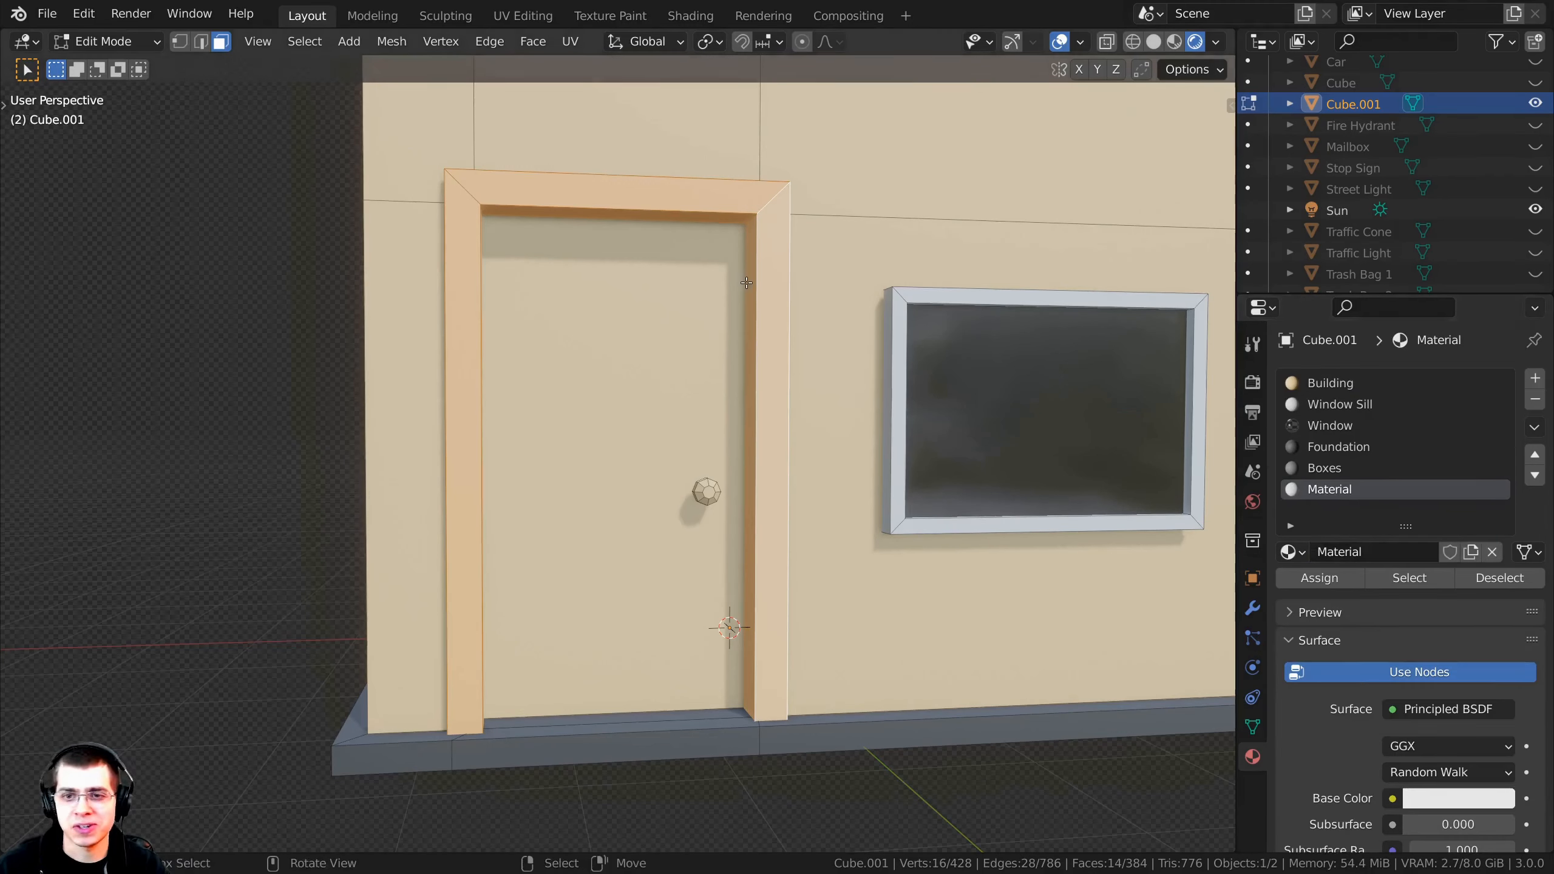
Step: Rename the new material as Frame and assign it to the selected door frame
double_click(1329, 490)
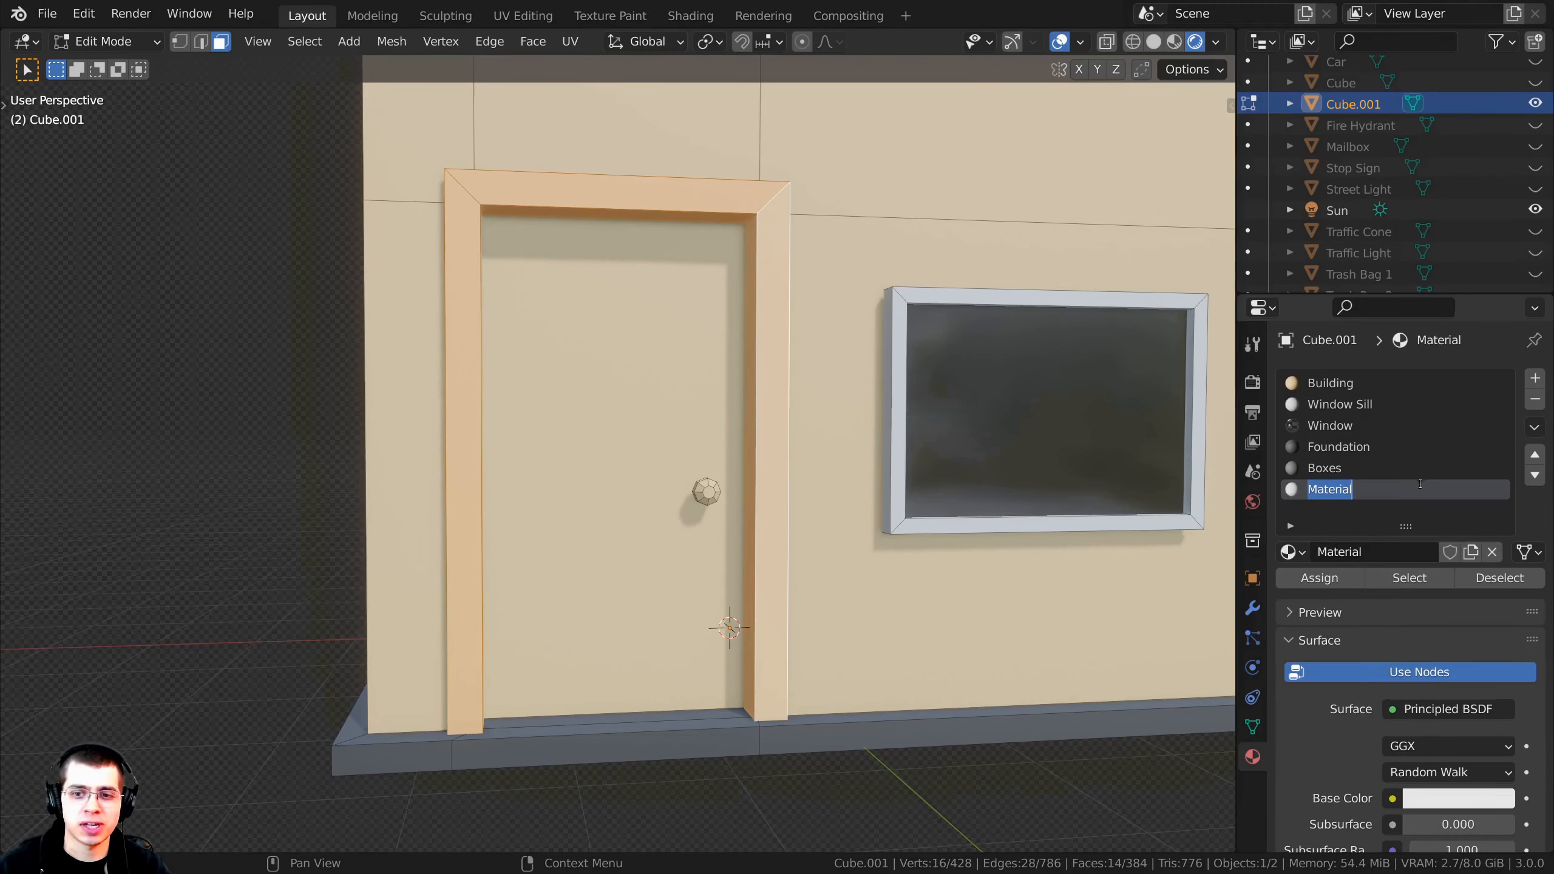
type("Frame")
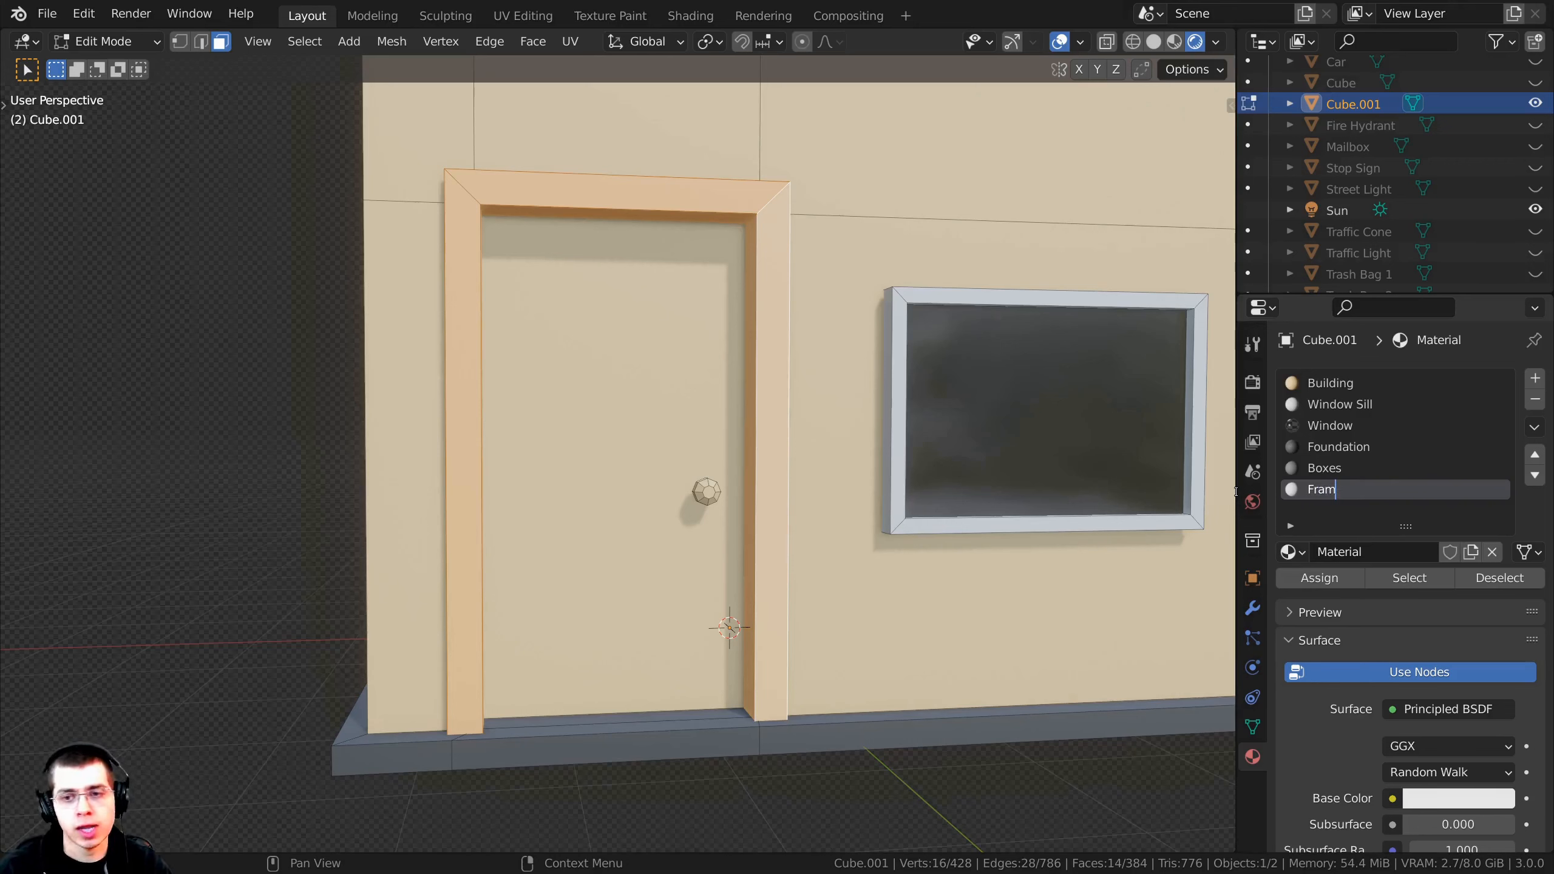
left_click(1319, 582)
scroll(1400, 585, "down", 5)
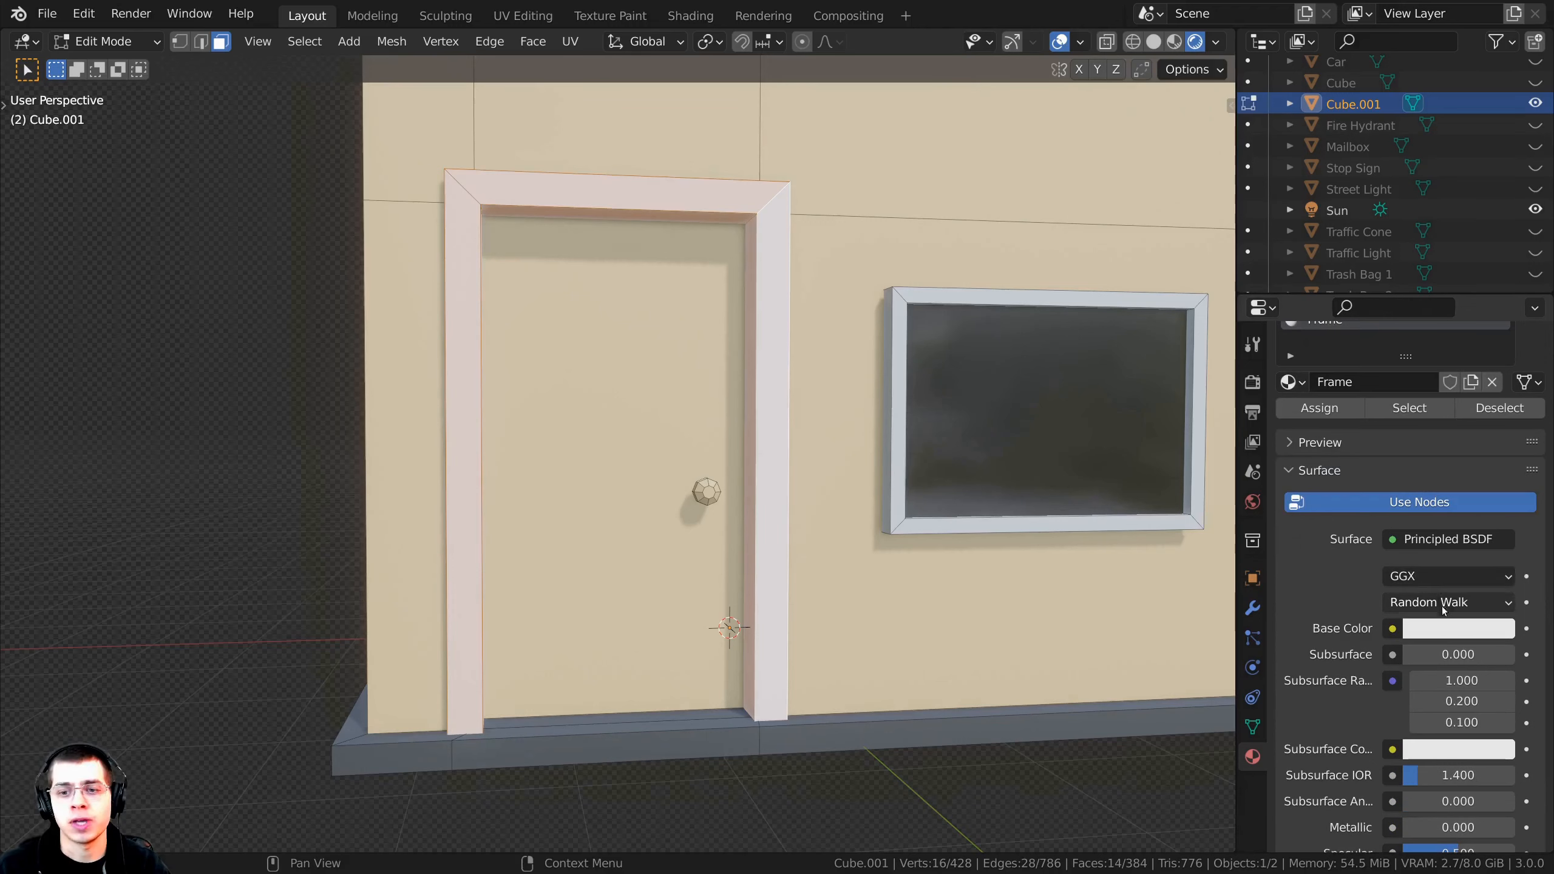
Step: Set the Frame material's base colour to dark brown with hue 0.055, saturation 0.752 and value 0.086
left_click(1453, 628)
left_click_drag(1500, 367, 1498, 424)
left_click(1382, 432)
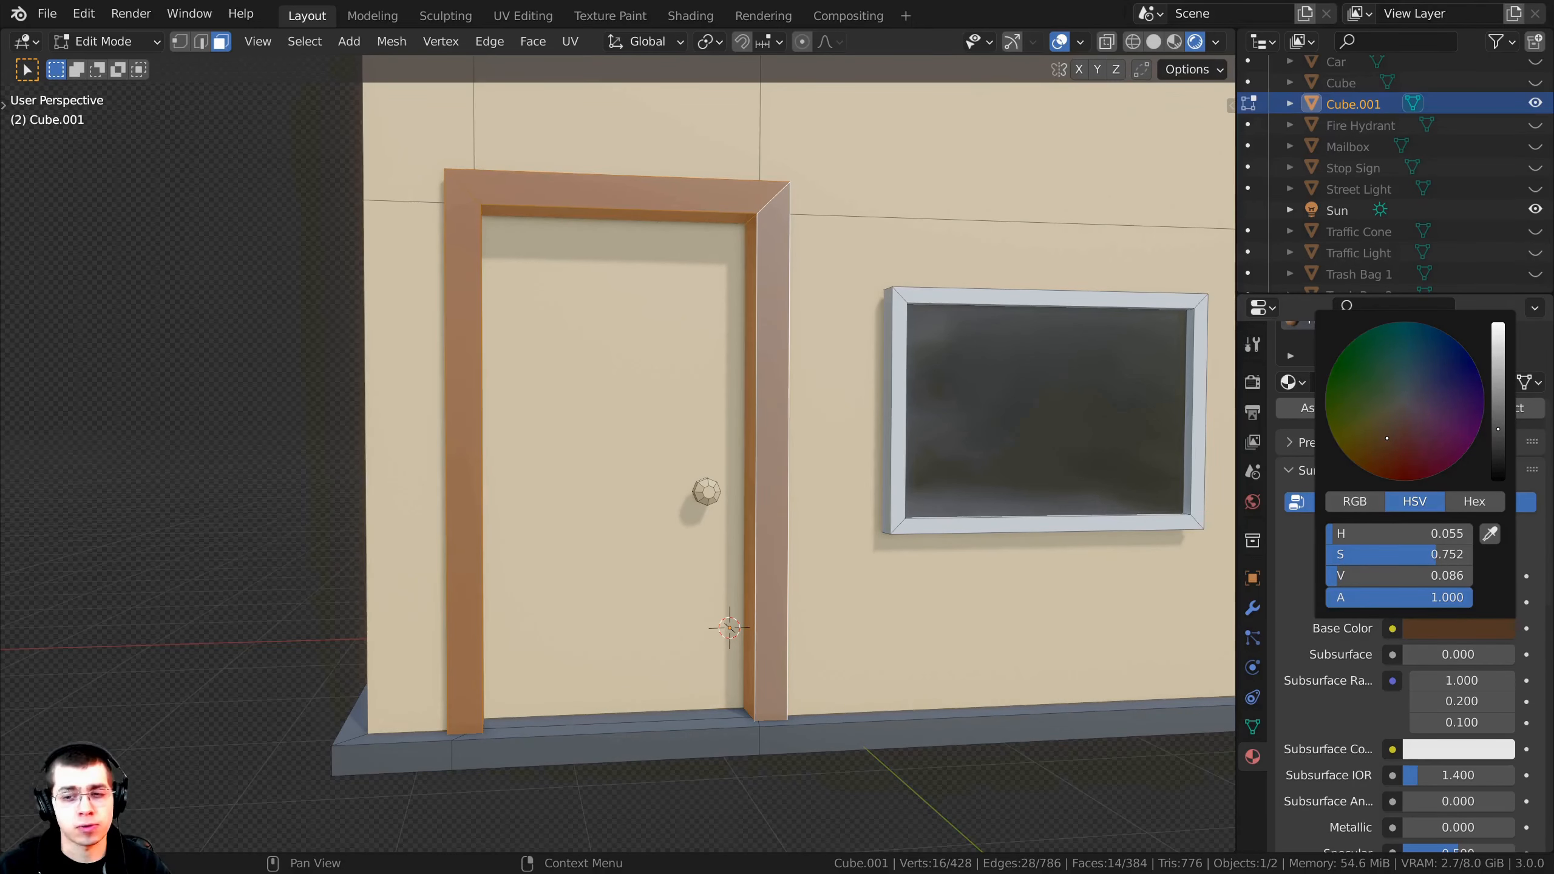
key("Tab")
scroll(693, 389, "down", 5)
scroll(693, 389, "up", 2)
scroll(696, 407, "up", 2)
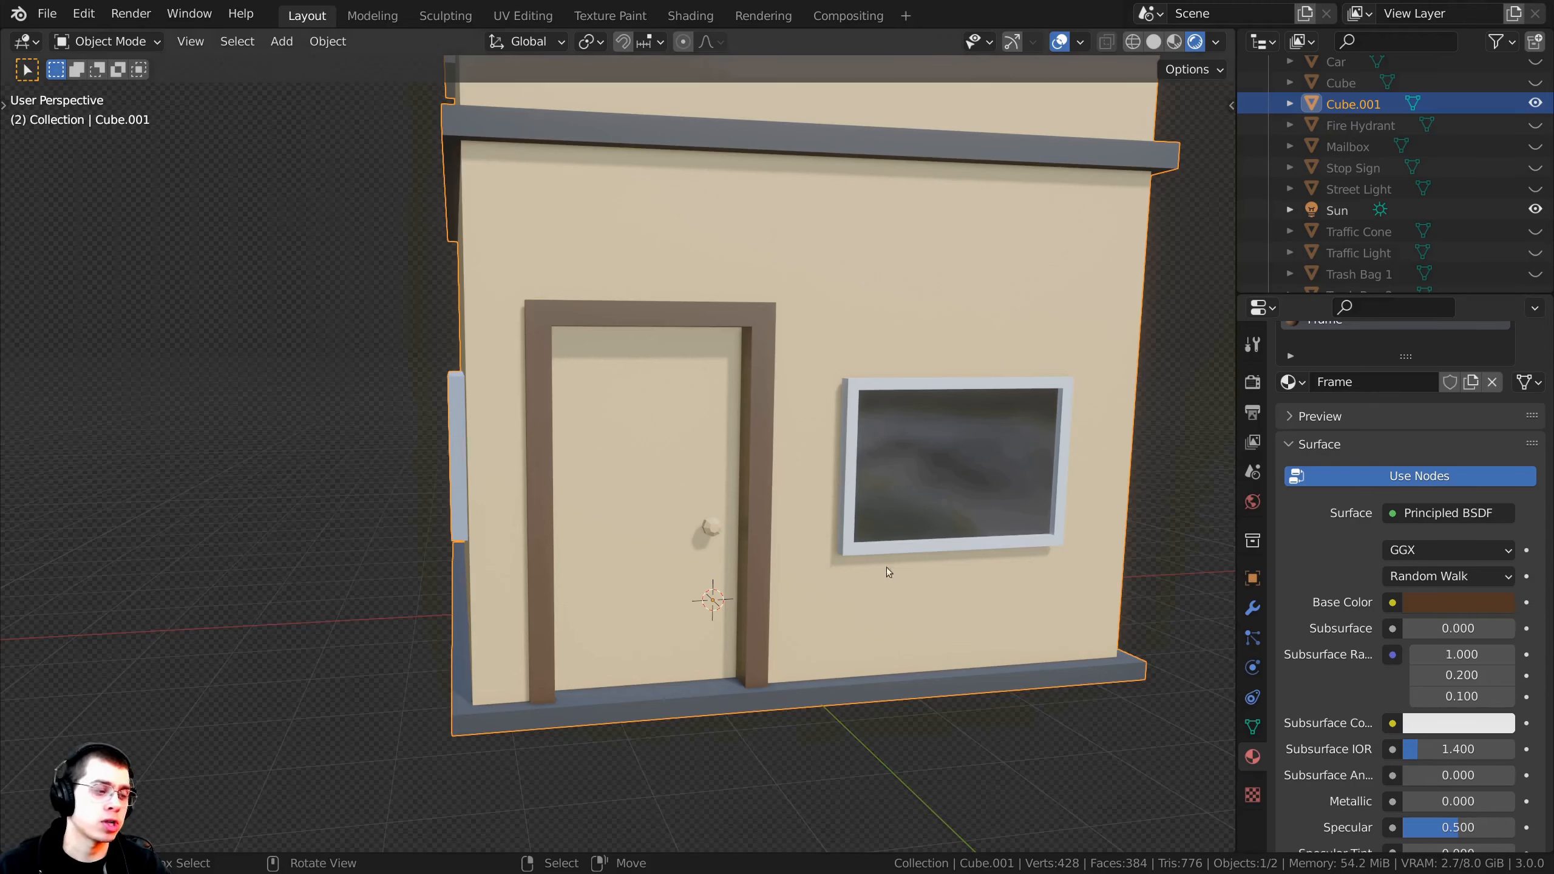
left_click(1414, 604)
scroll(847, 391, "up", 2)
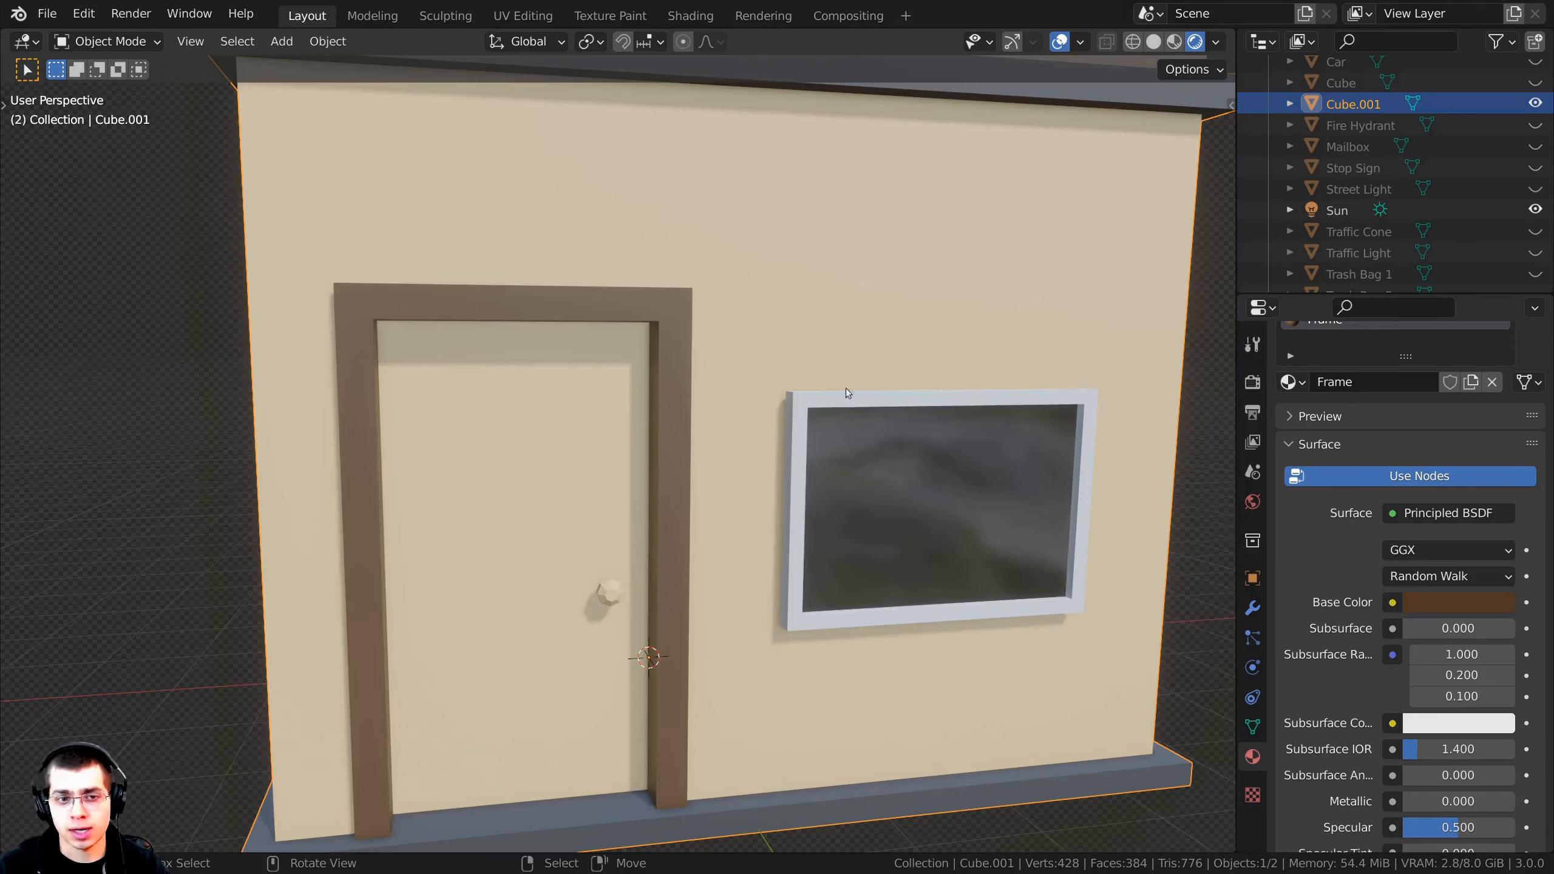
Step: Select the front door's panel face and assign it a new material named Door in a new slot
middle_click_drag(772, 577, 743, 361)
key("Tab")
left_click(693, 453)
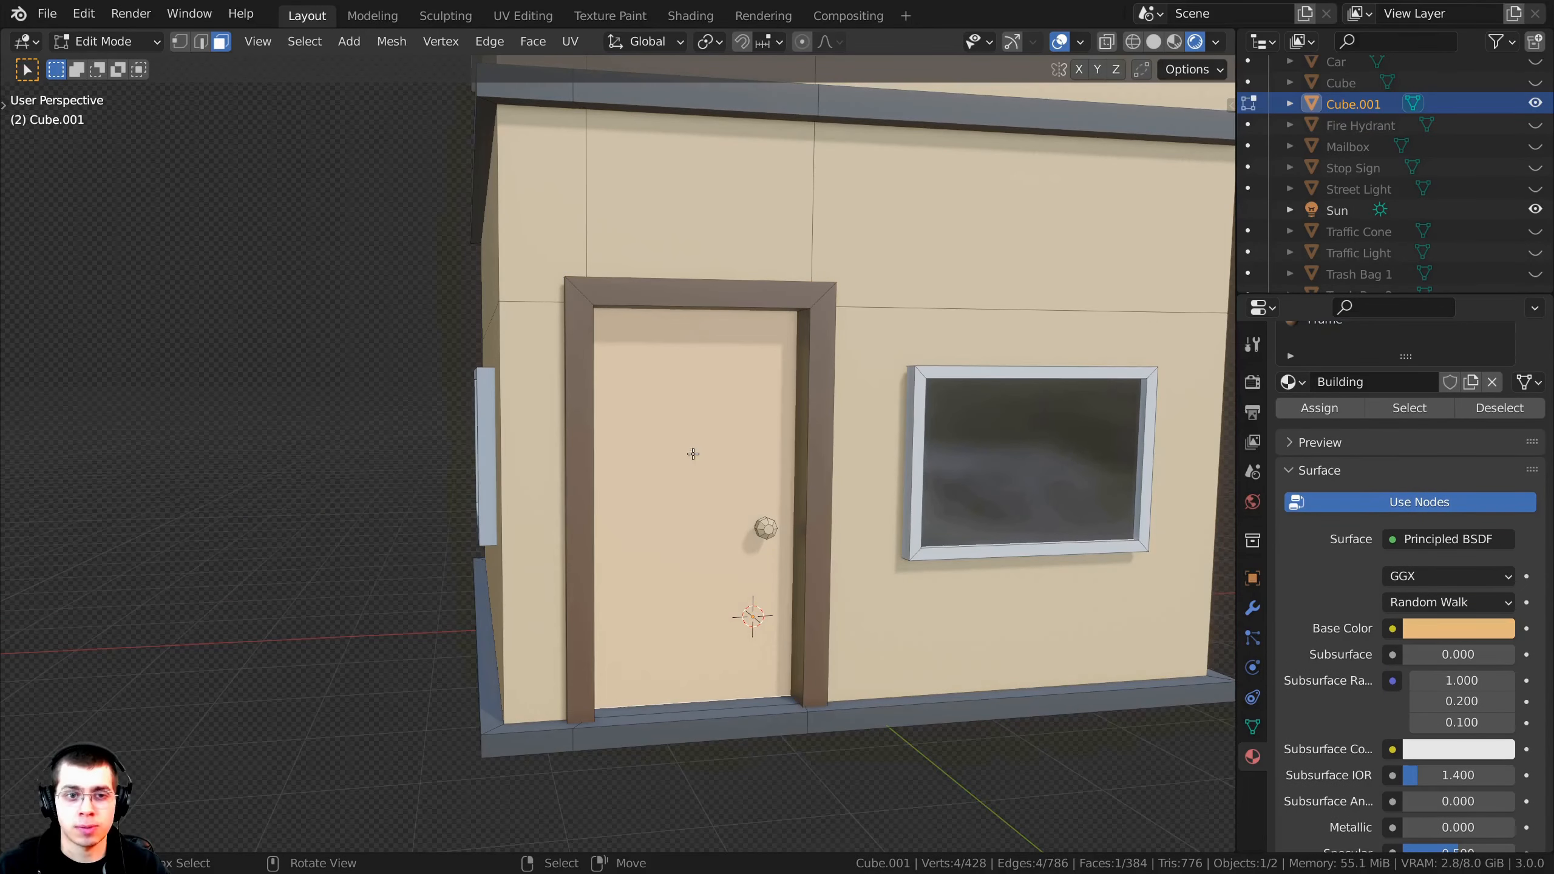
scroll(1316, 481, "up", 5)
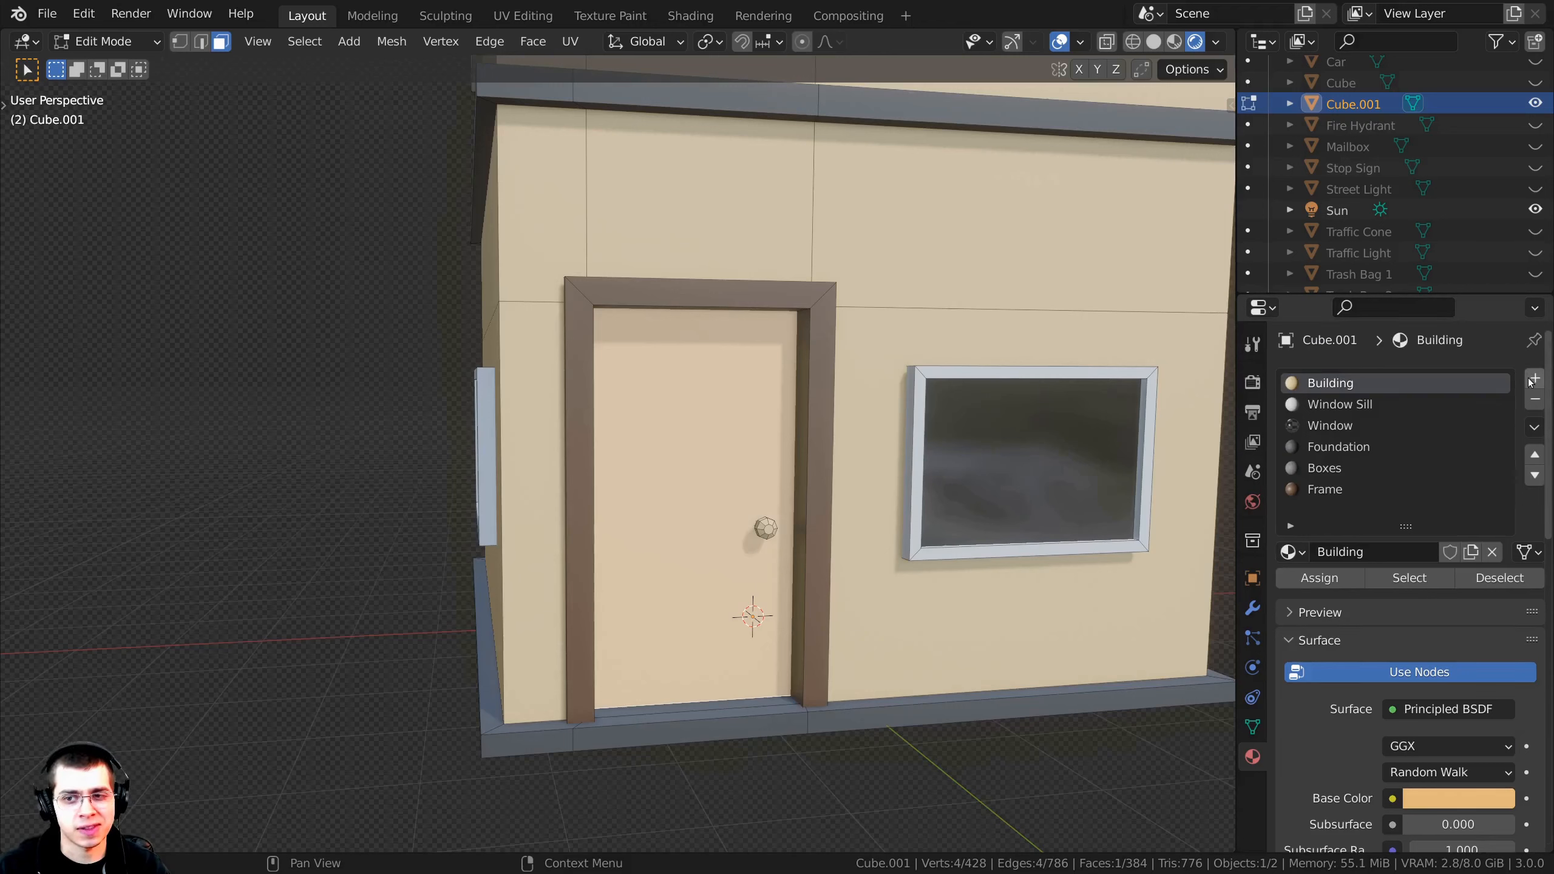
left_click(1533, 380)
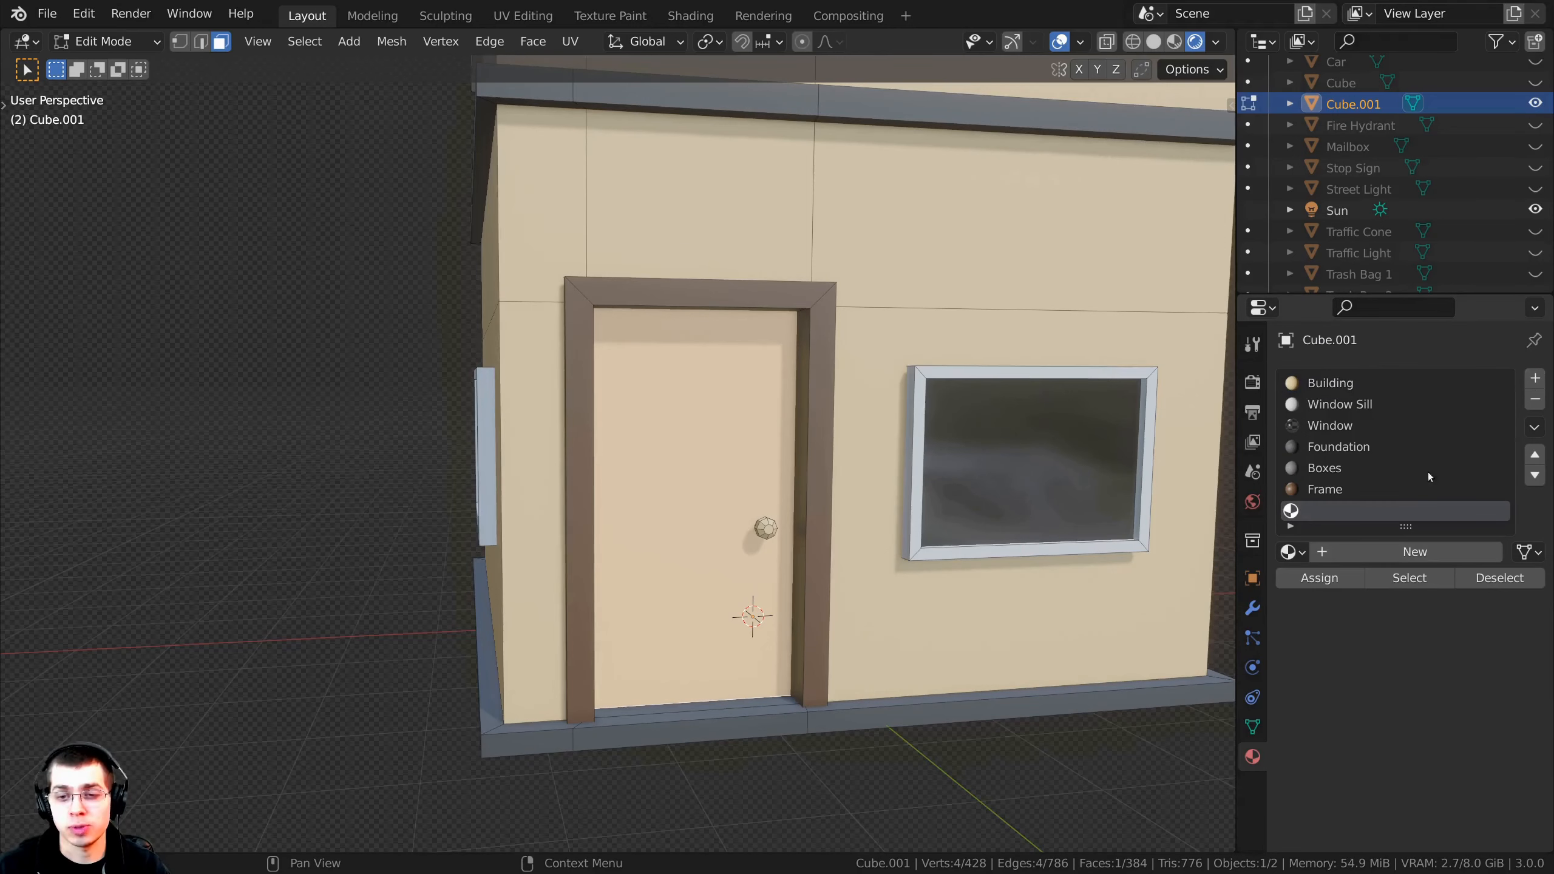
left_click(1370, 554)
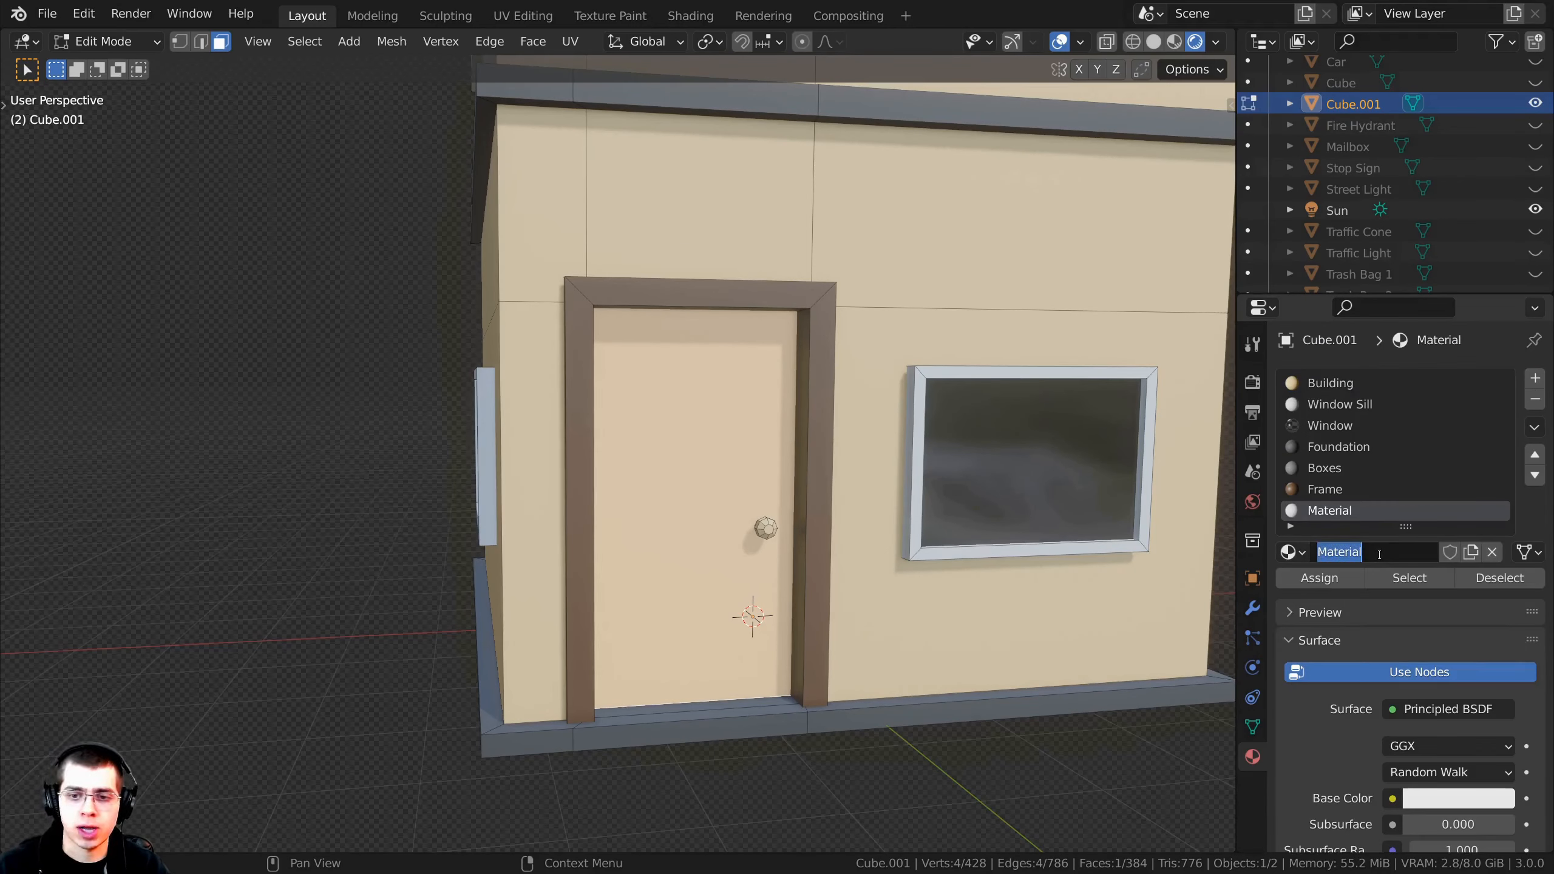
key("Return")
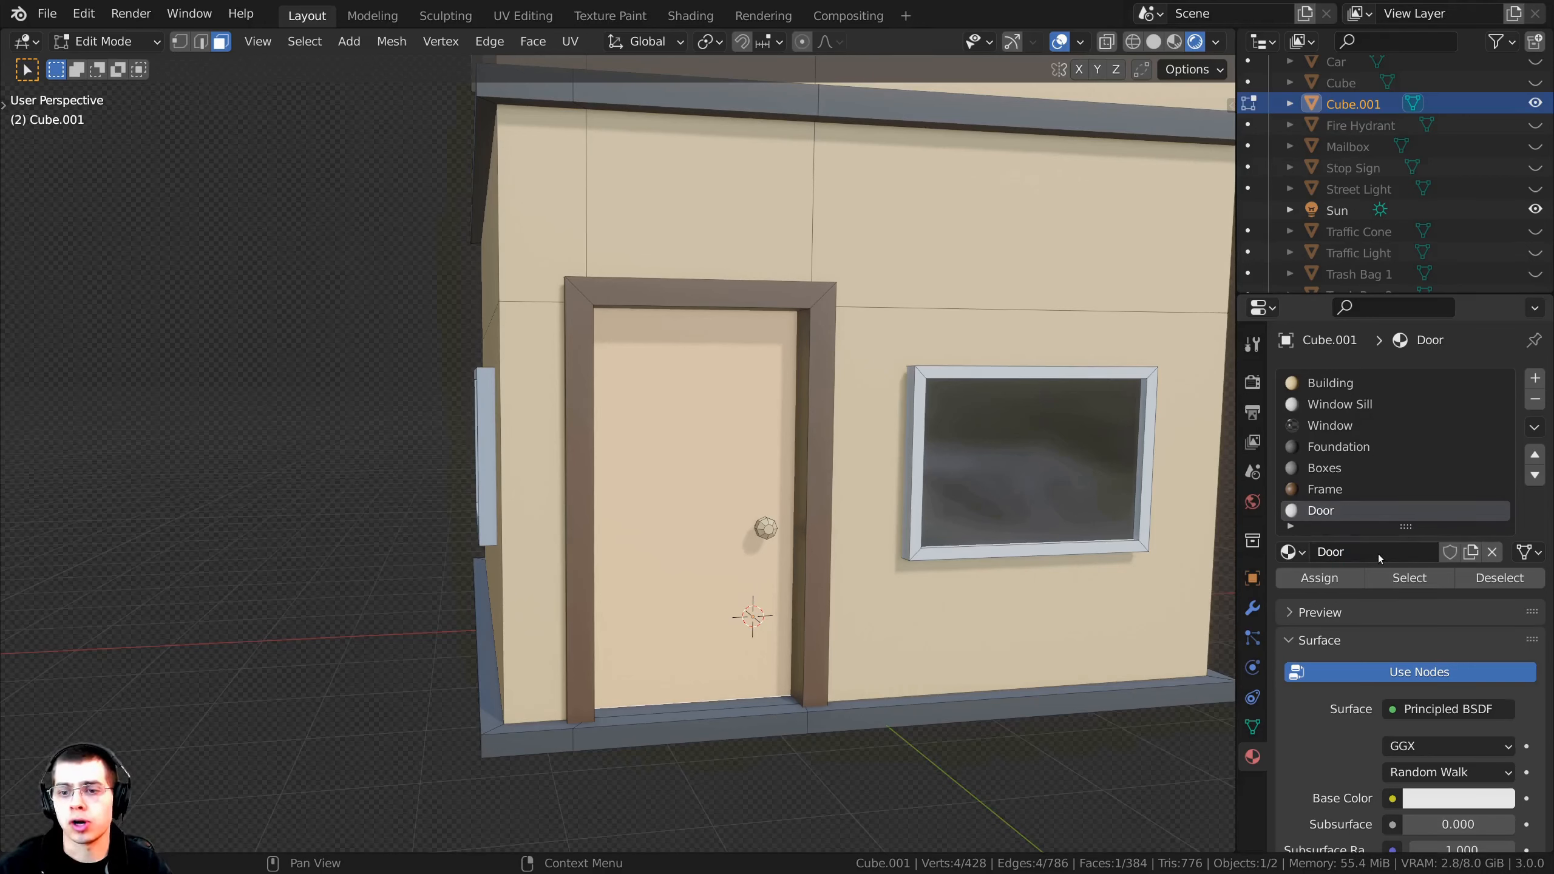
left_click(1328, 583)
Step: Set the Door material's base colour to orange-brown with hue 0.041, saturation 0.917 and value 0.263
scroll(1364, 603, "down", 5)
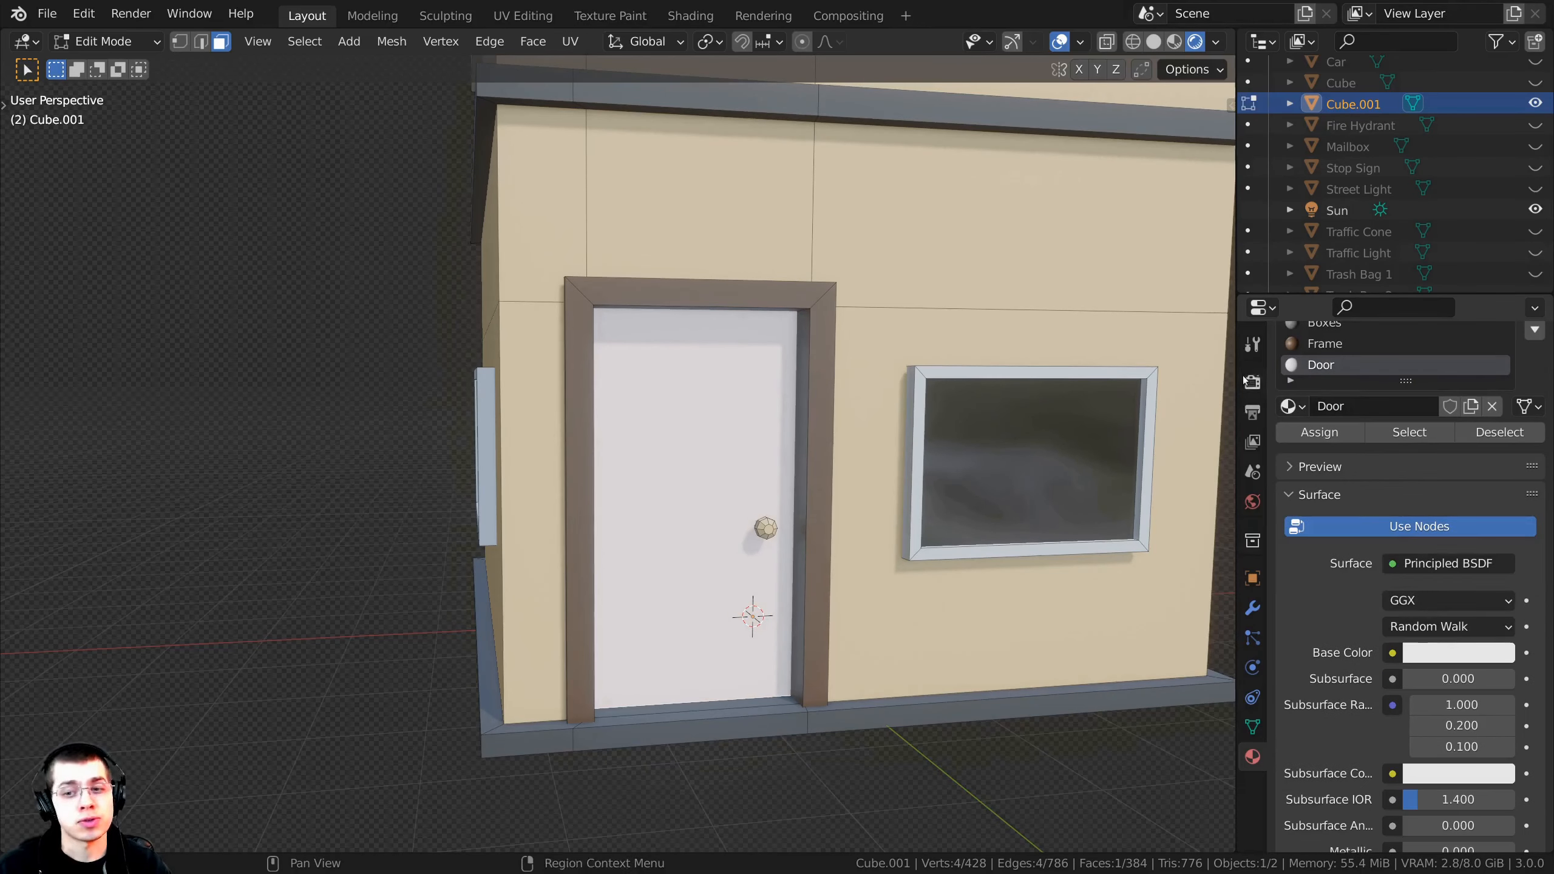
left_click(1438, 654)
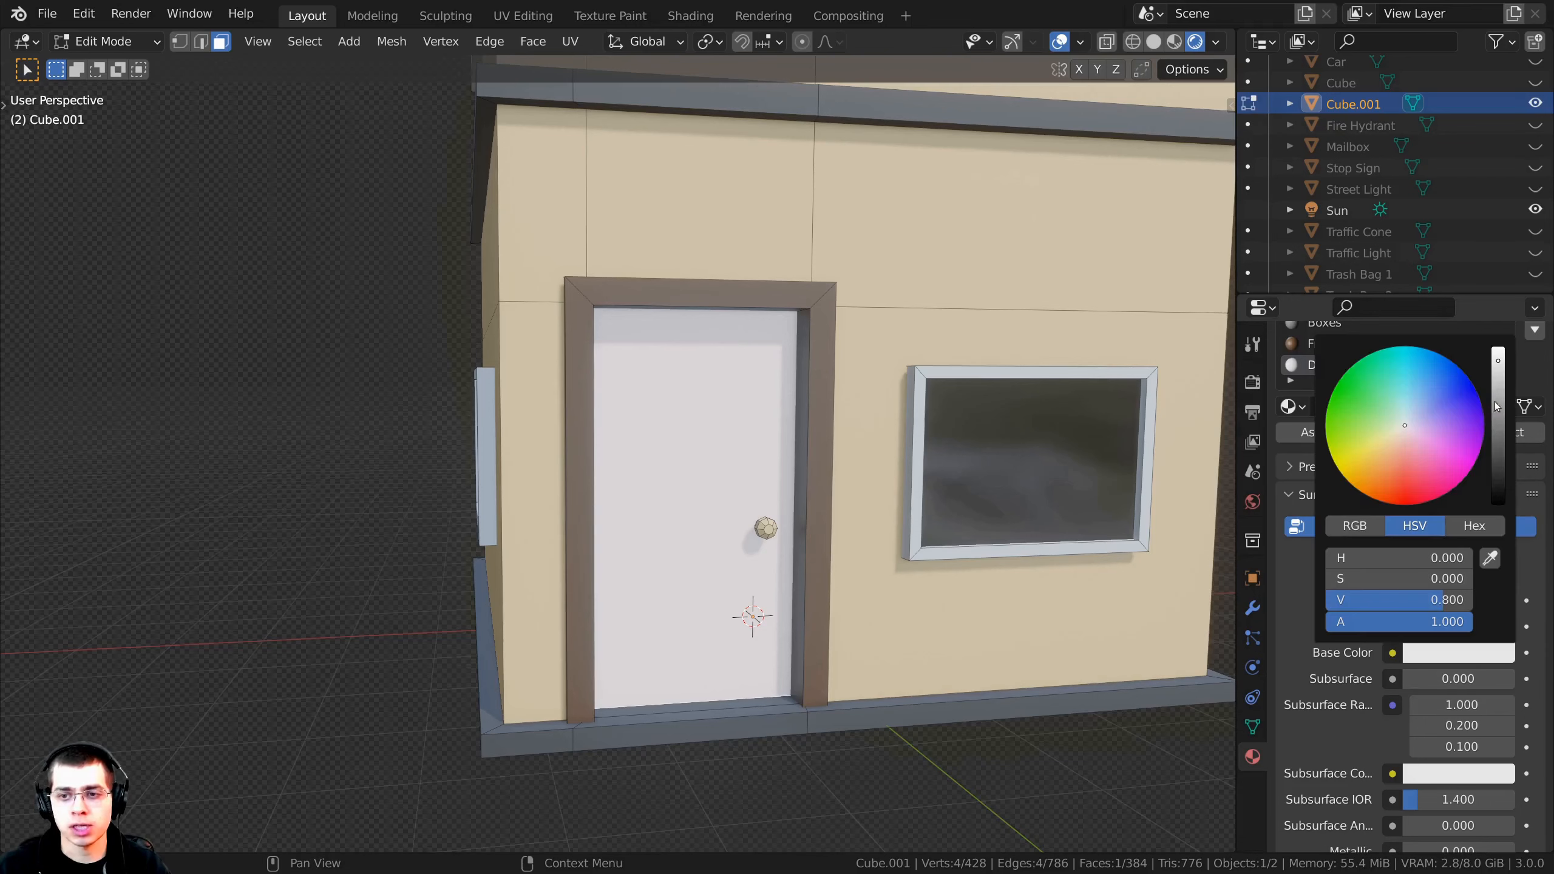
mouse_move(1498, 404)
left_mouse_down()
mouse_move(1498, 425)
mouse_move(1389, 451)
mouse_move(1386, 469)
left_mouse_up()
scroll(1384, 469, "up", 1)
key("Tab")
scroll(976, 514, "down", 3)
Step: Fine-tune the Door material's base colour to a slightly darker brown
key("Tab")
scroll(976, 514, "up", 1)
left_click(1424, 653)
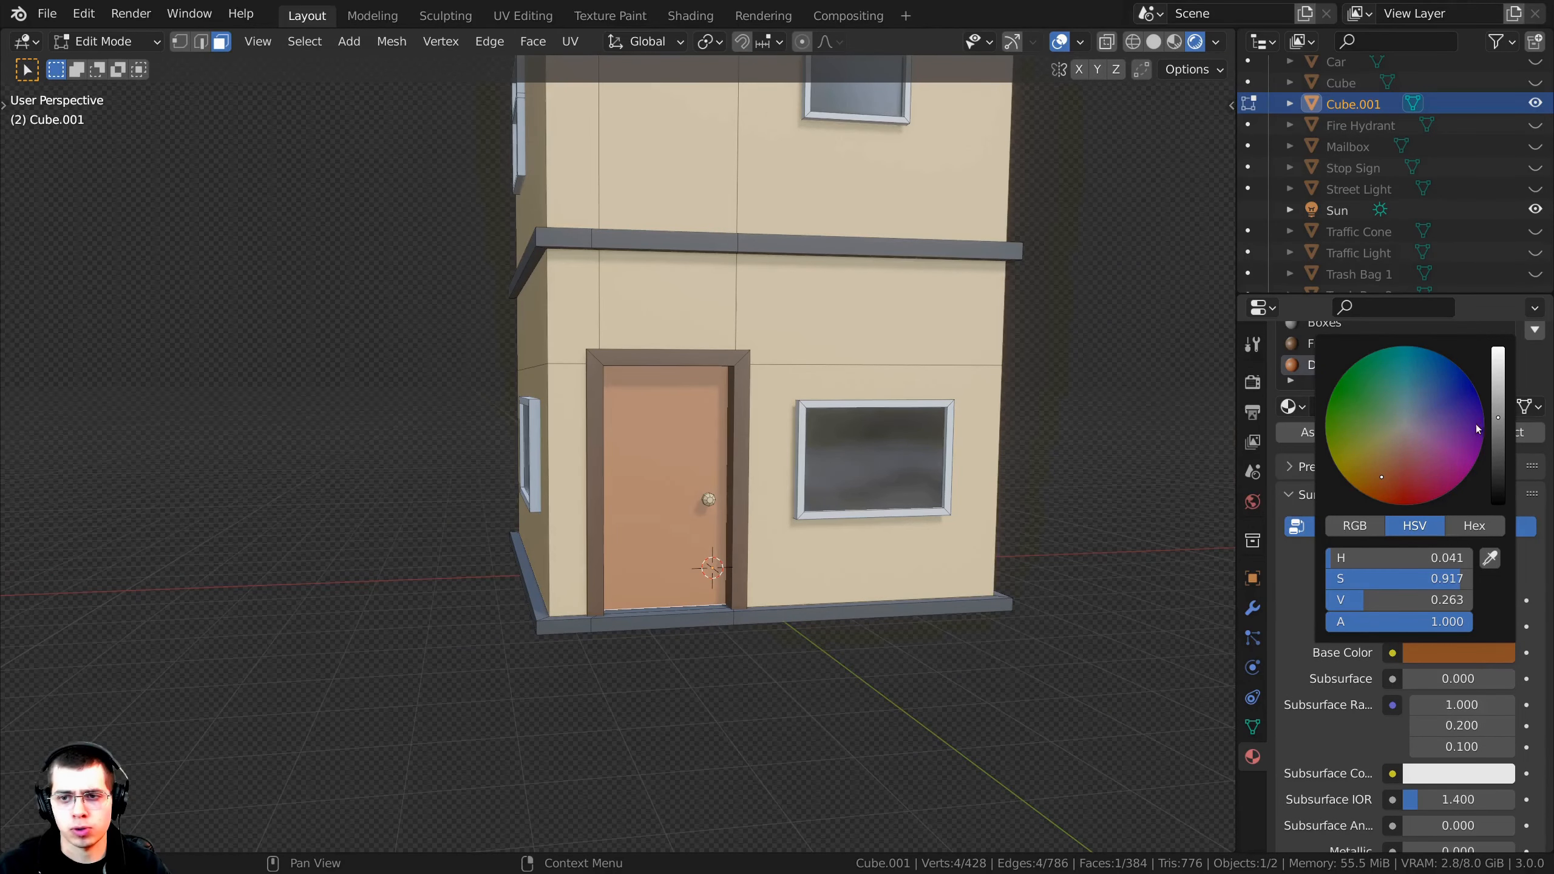
scroll(1387, 472, "down", 3)
scroll(1400, 471, "up", 1)
left_click_drag(1385, 474, 1379, 469)
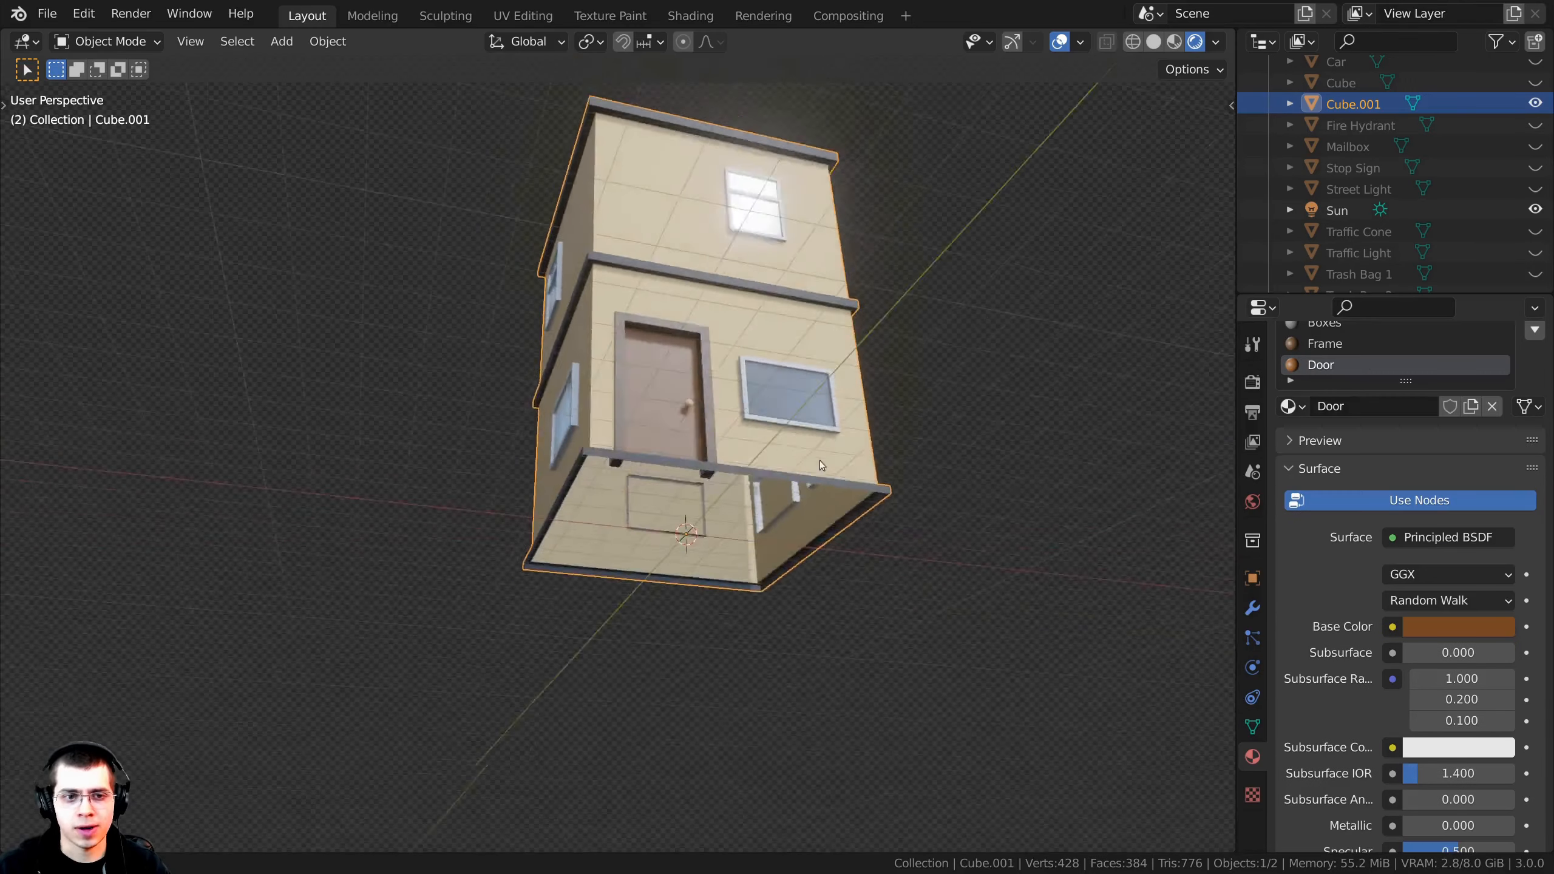
Step: Clear the door face selection and select the entire linked mesh of the front door's knob
middle_click_drag(819, 460, 735, 519)
scroll(735, 520, "up", 10)
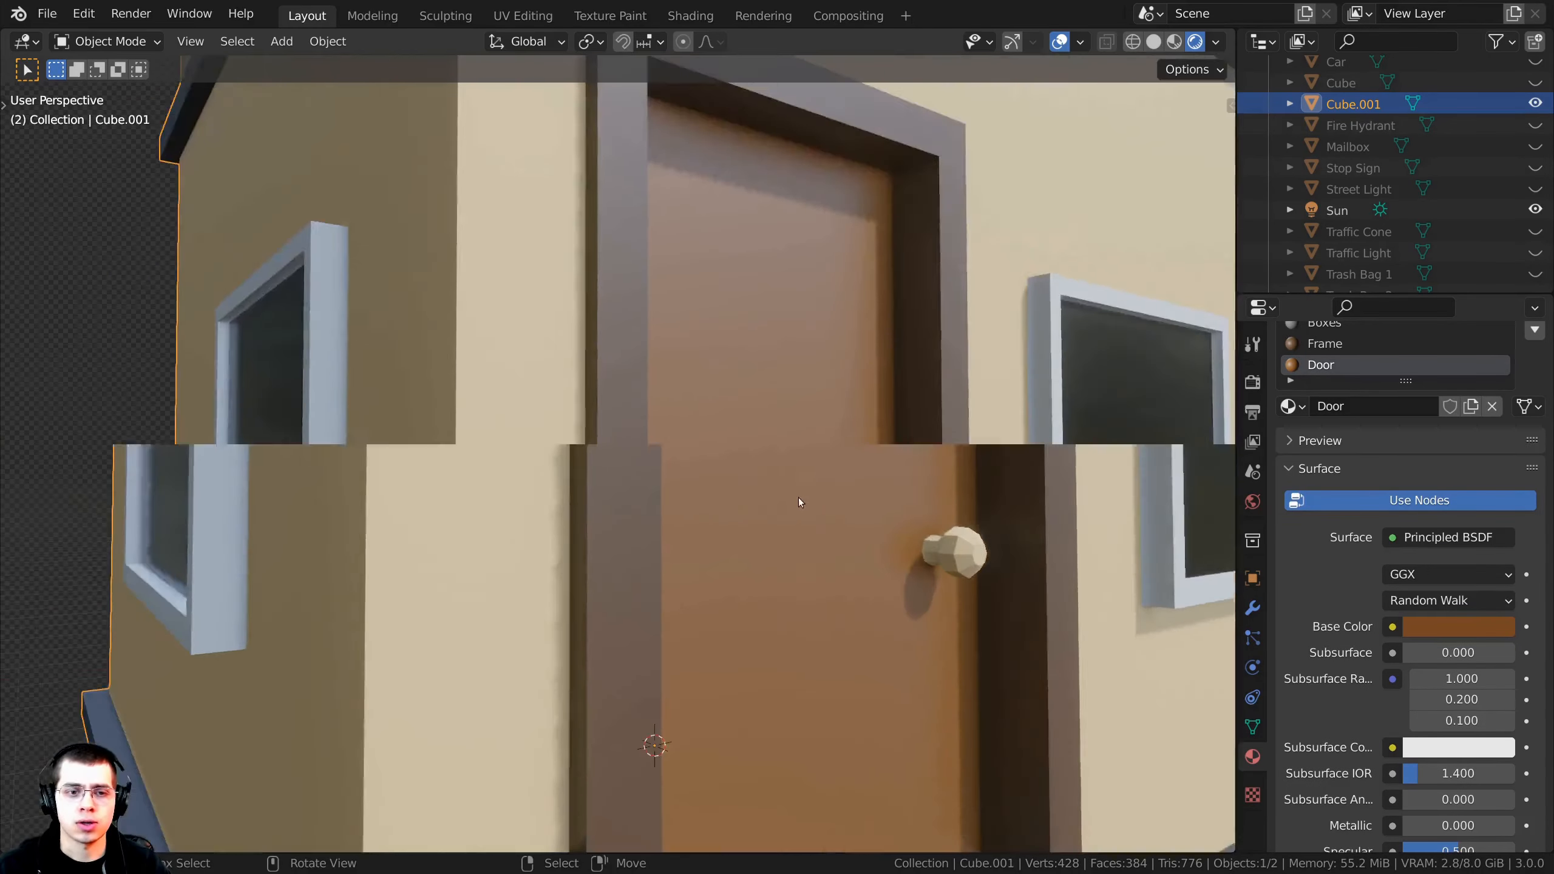
middle_click_drag(785, 626, 694, 524)
key("Tab")
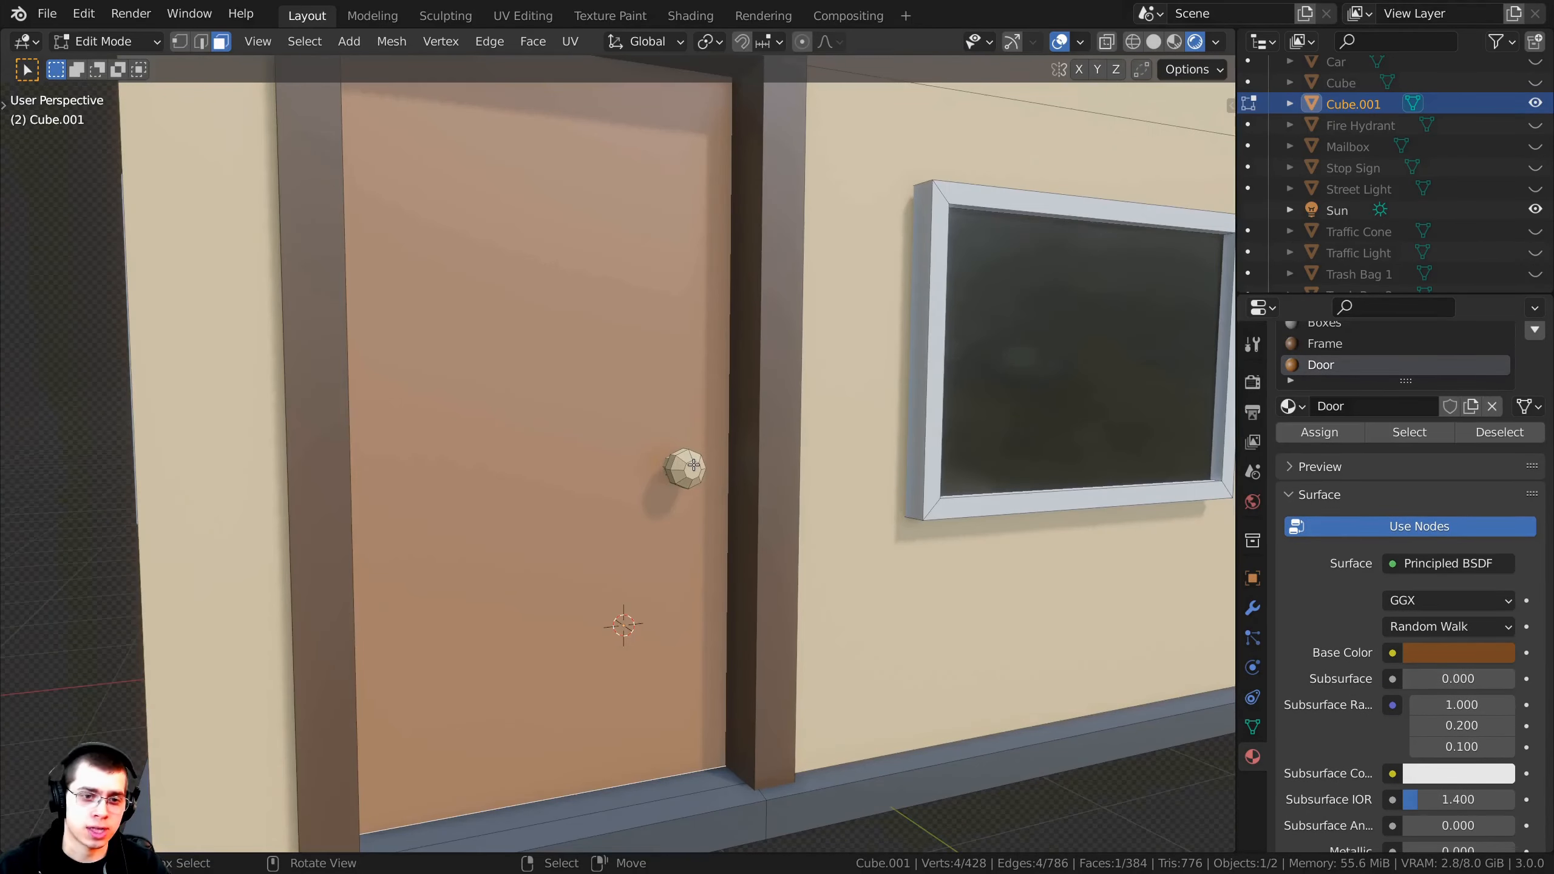
scroll(692, 452, "down", 6)
scroll(692, 444, "up", 6)
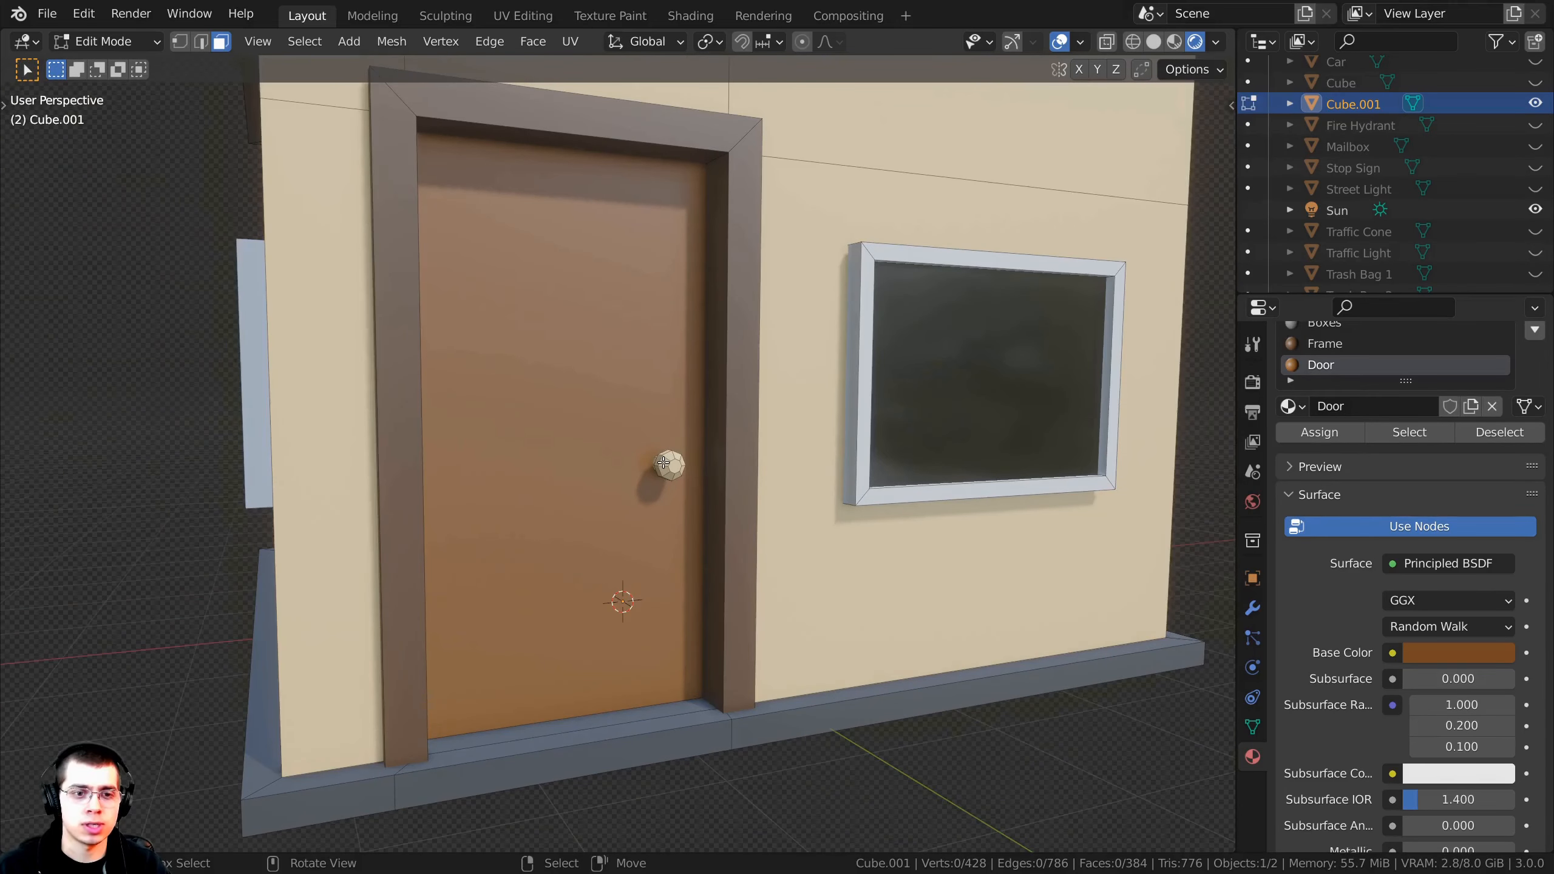
key("l")
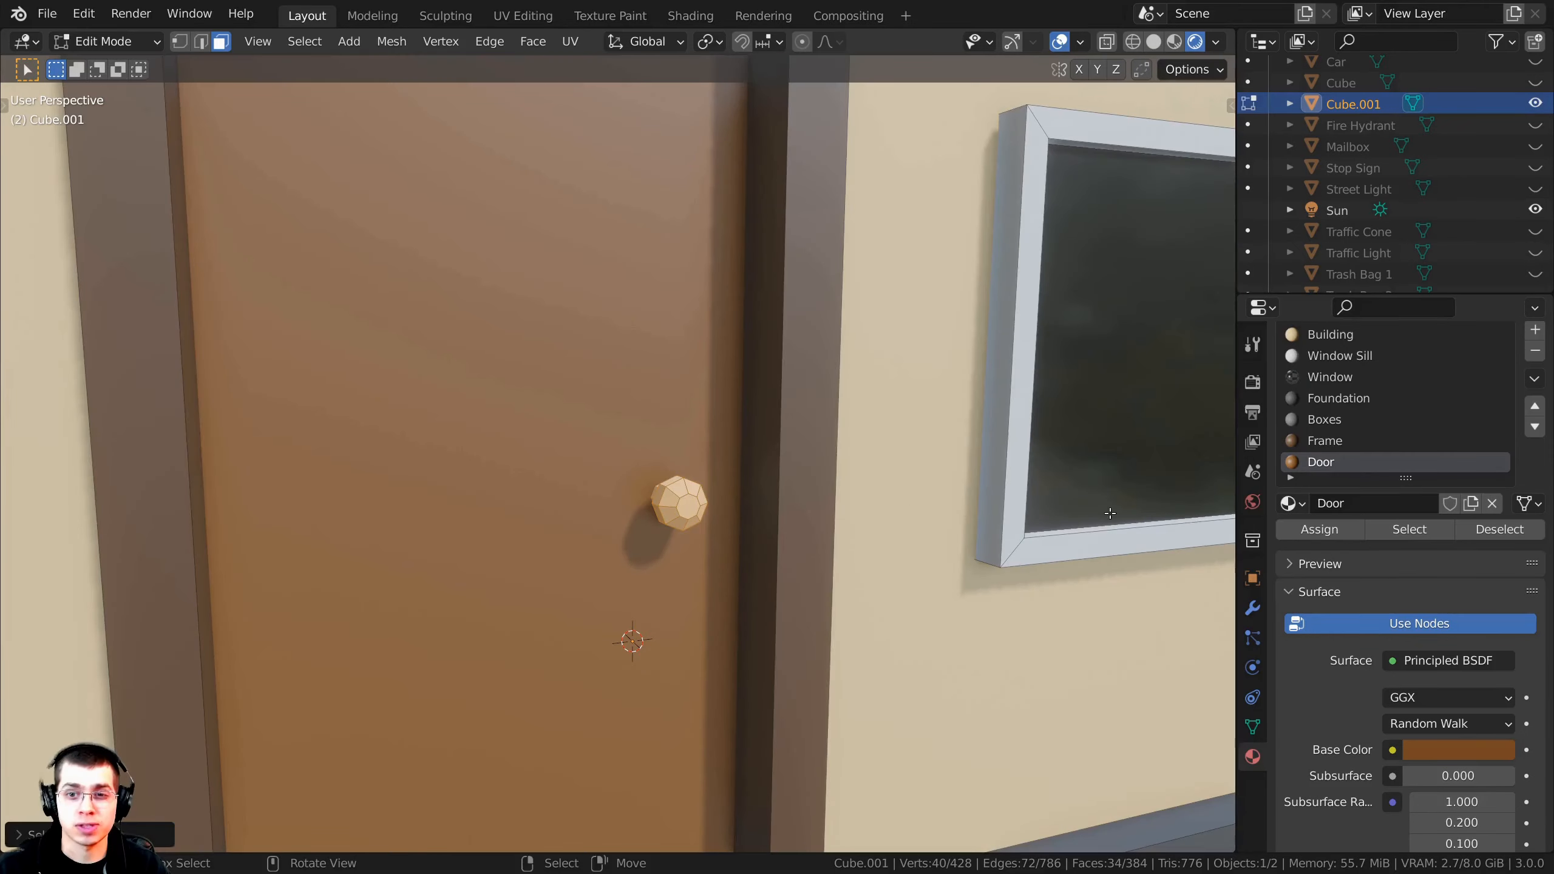
Step: Create a new material named Handle in a new slot and assign it to the selected doorknob
scroll(1480, 331, "up", 2)
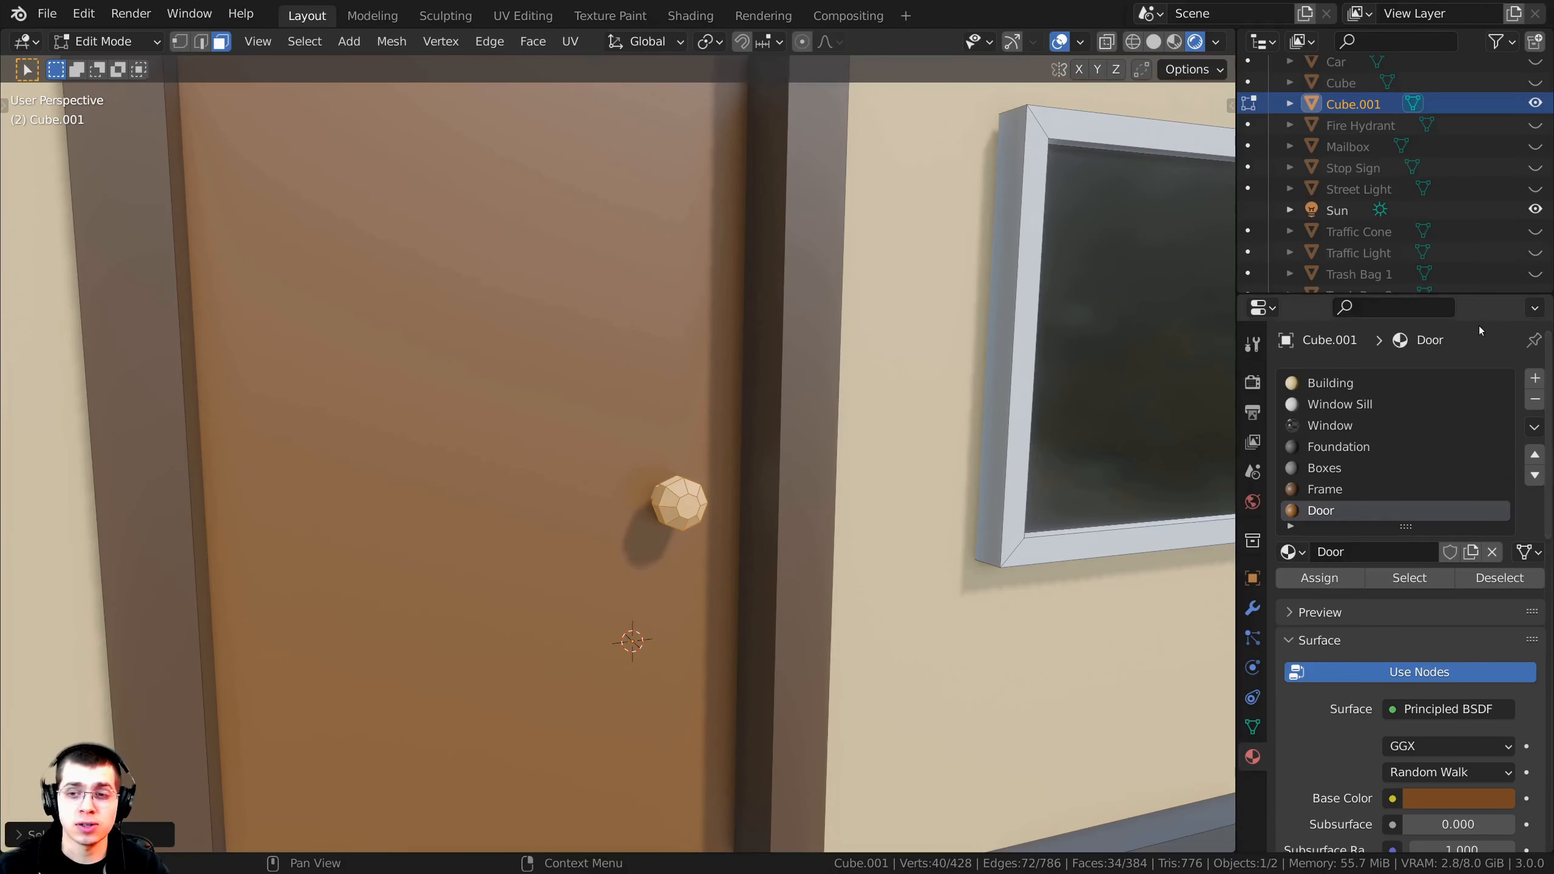
left_click(1535, 380)
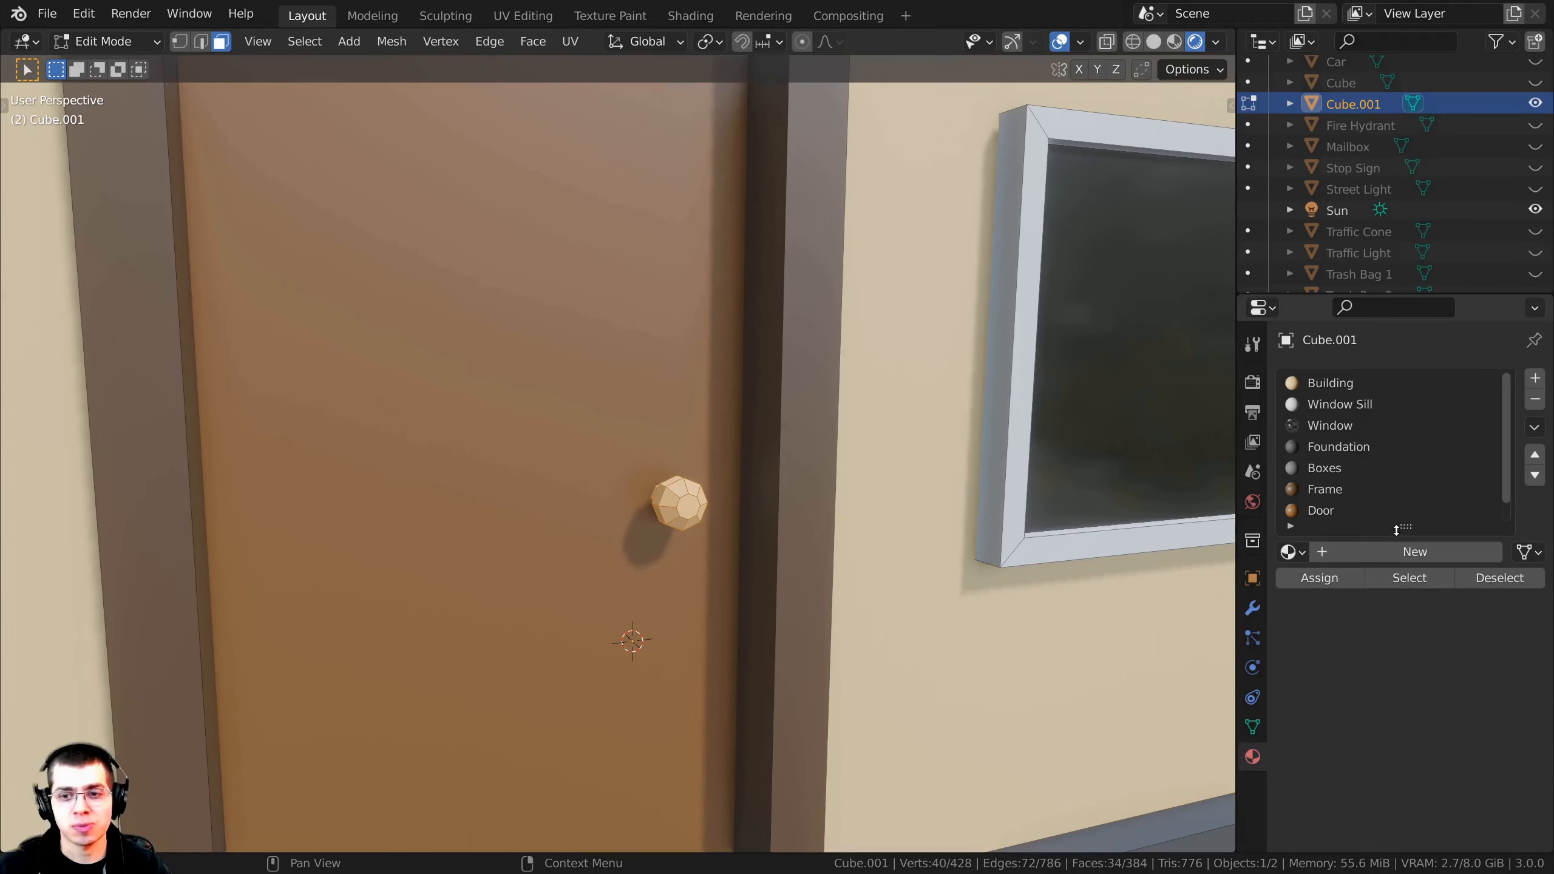
left_click(1414, 552)
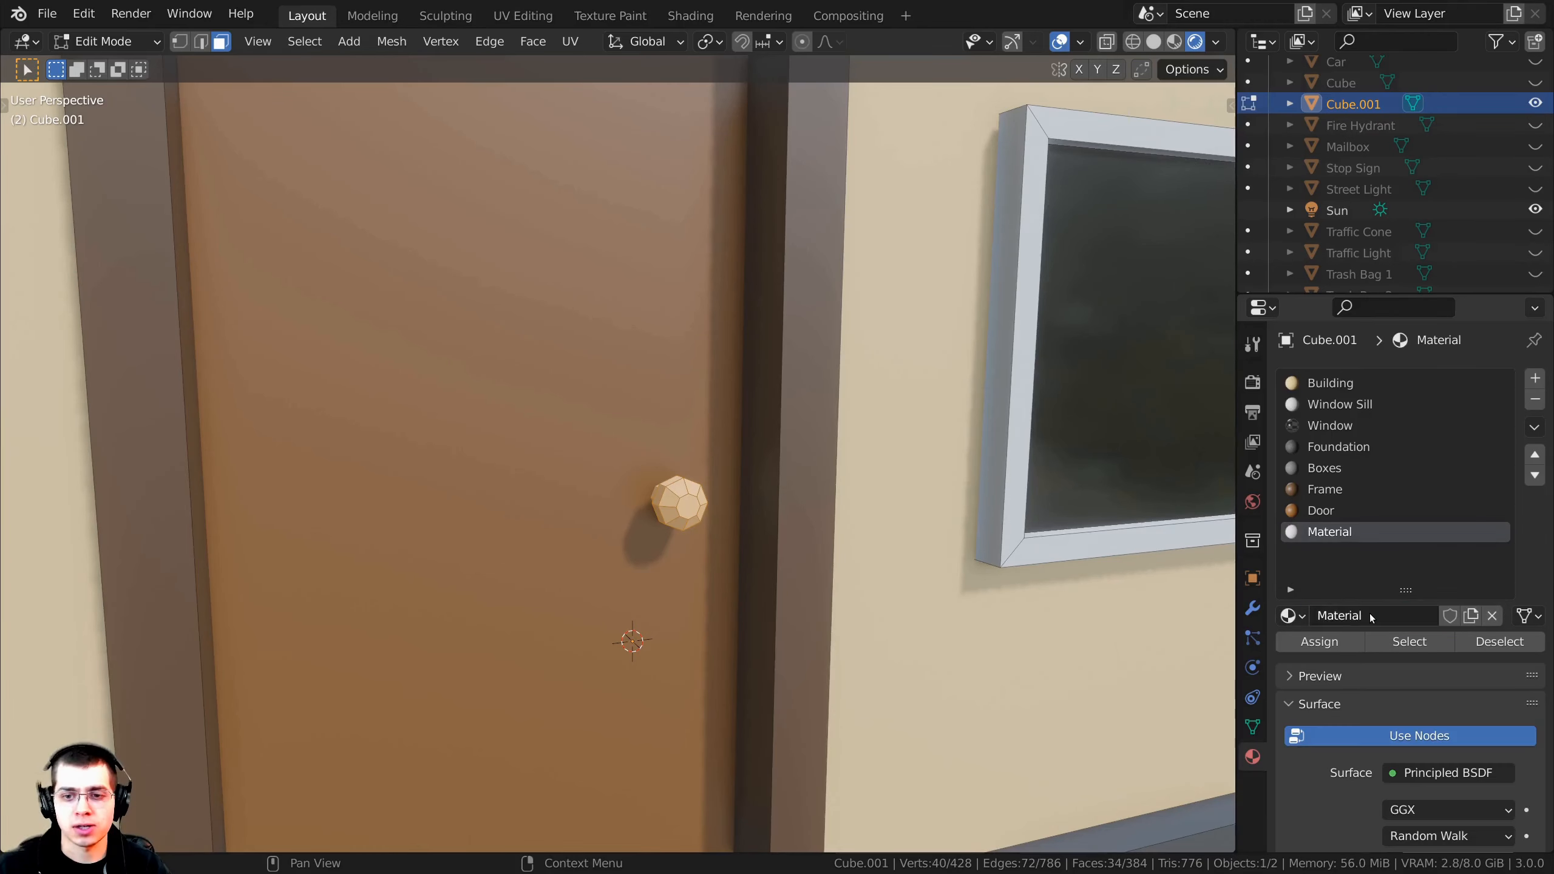
double_click(1368, 615)
type("Handle")
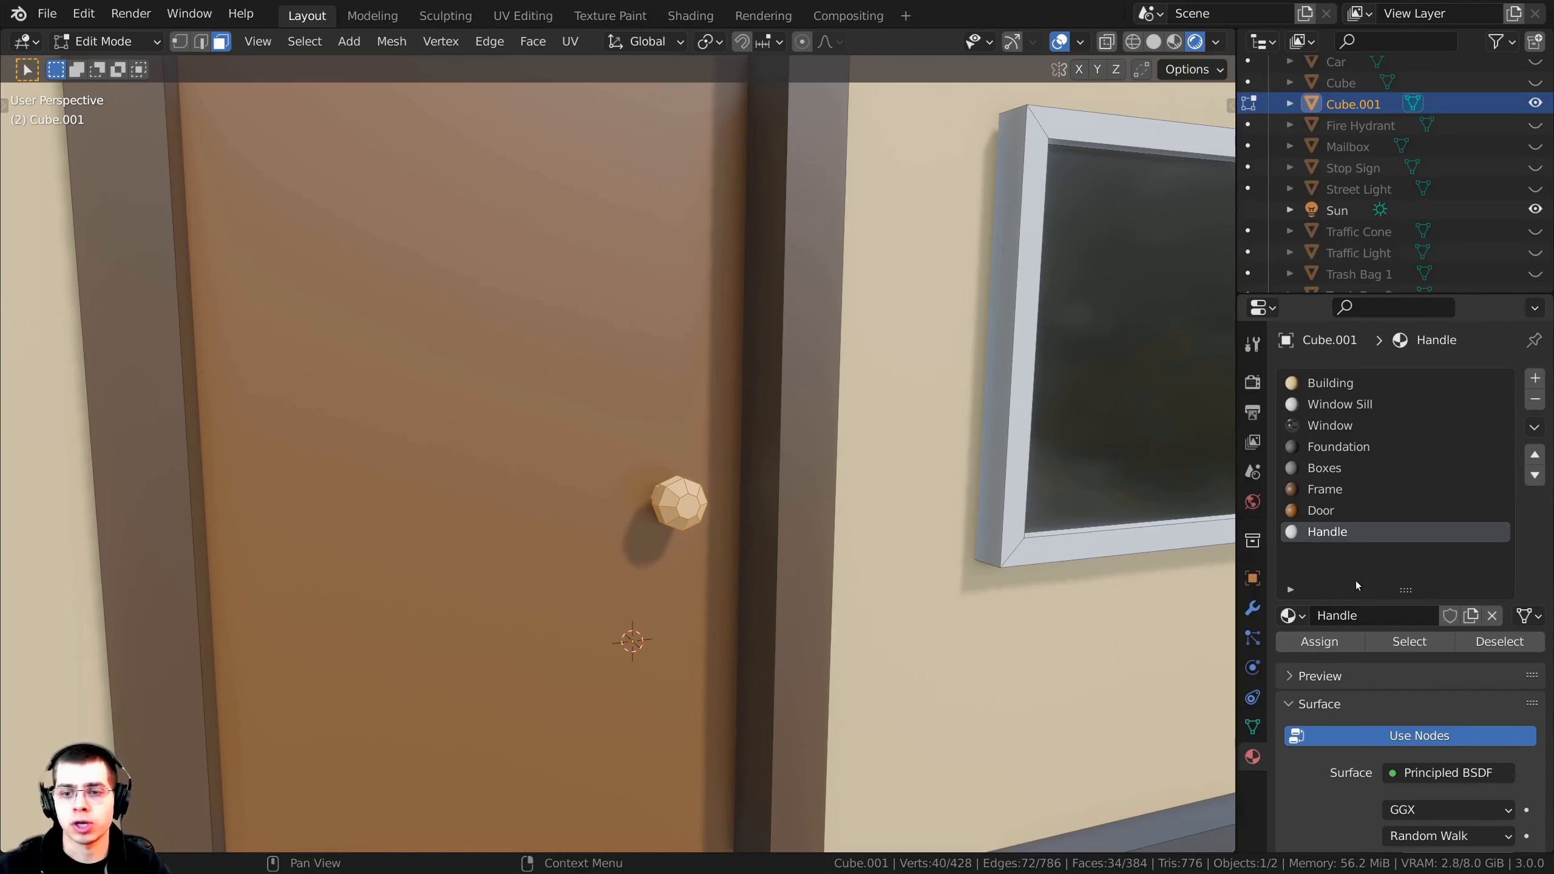
left_click(1331, 643)
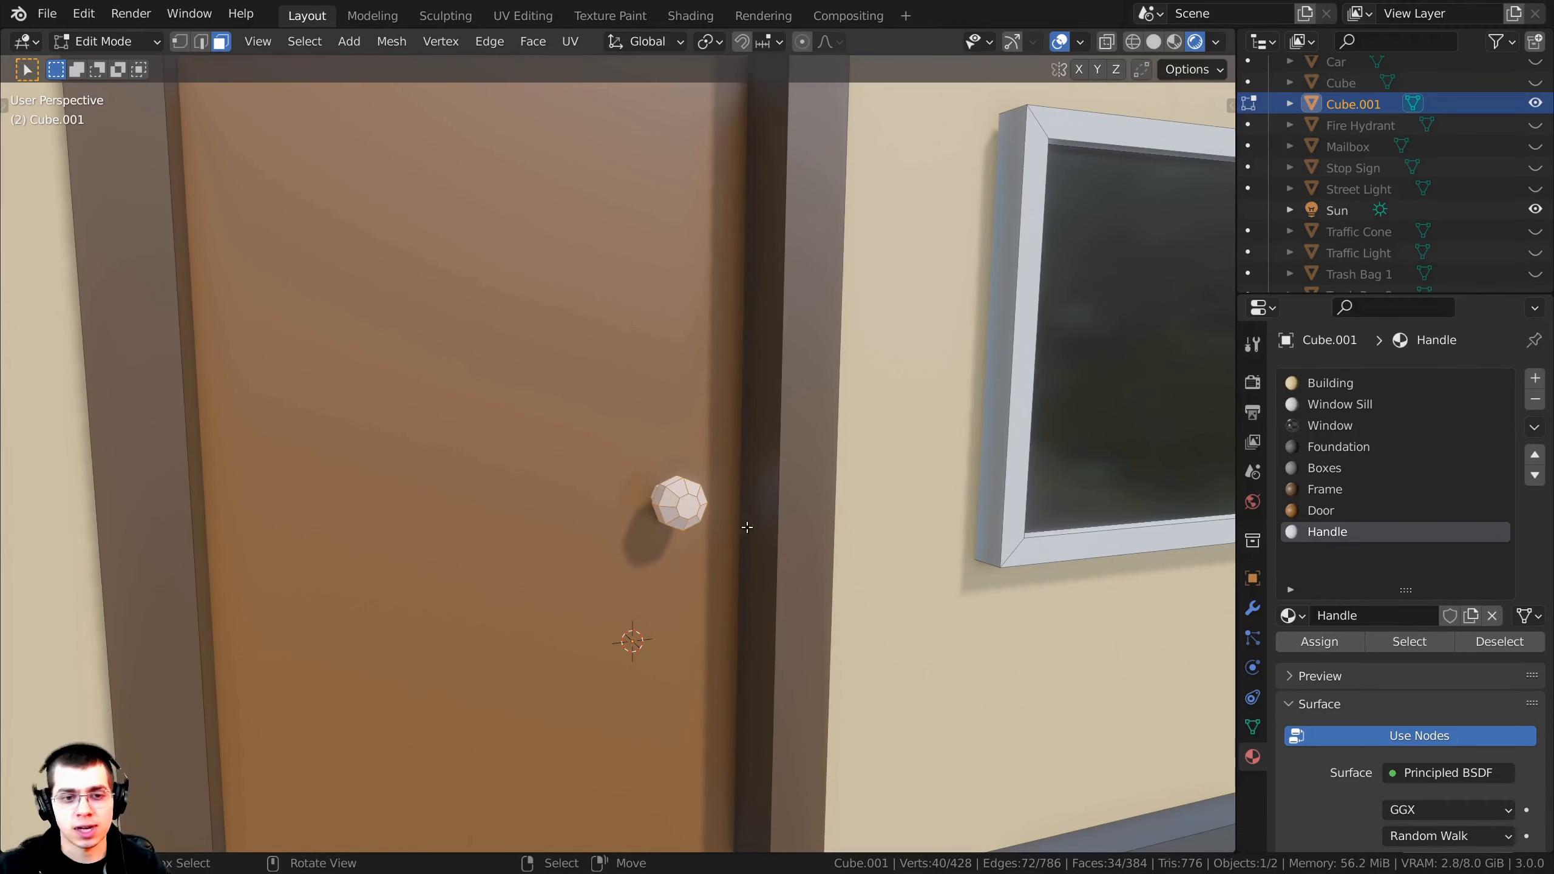
Step: Darken the Handle material's base colour to a value of 0.029 and set its roughness to 0.253
key("Tab")
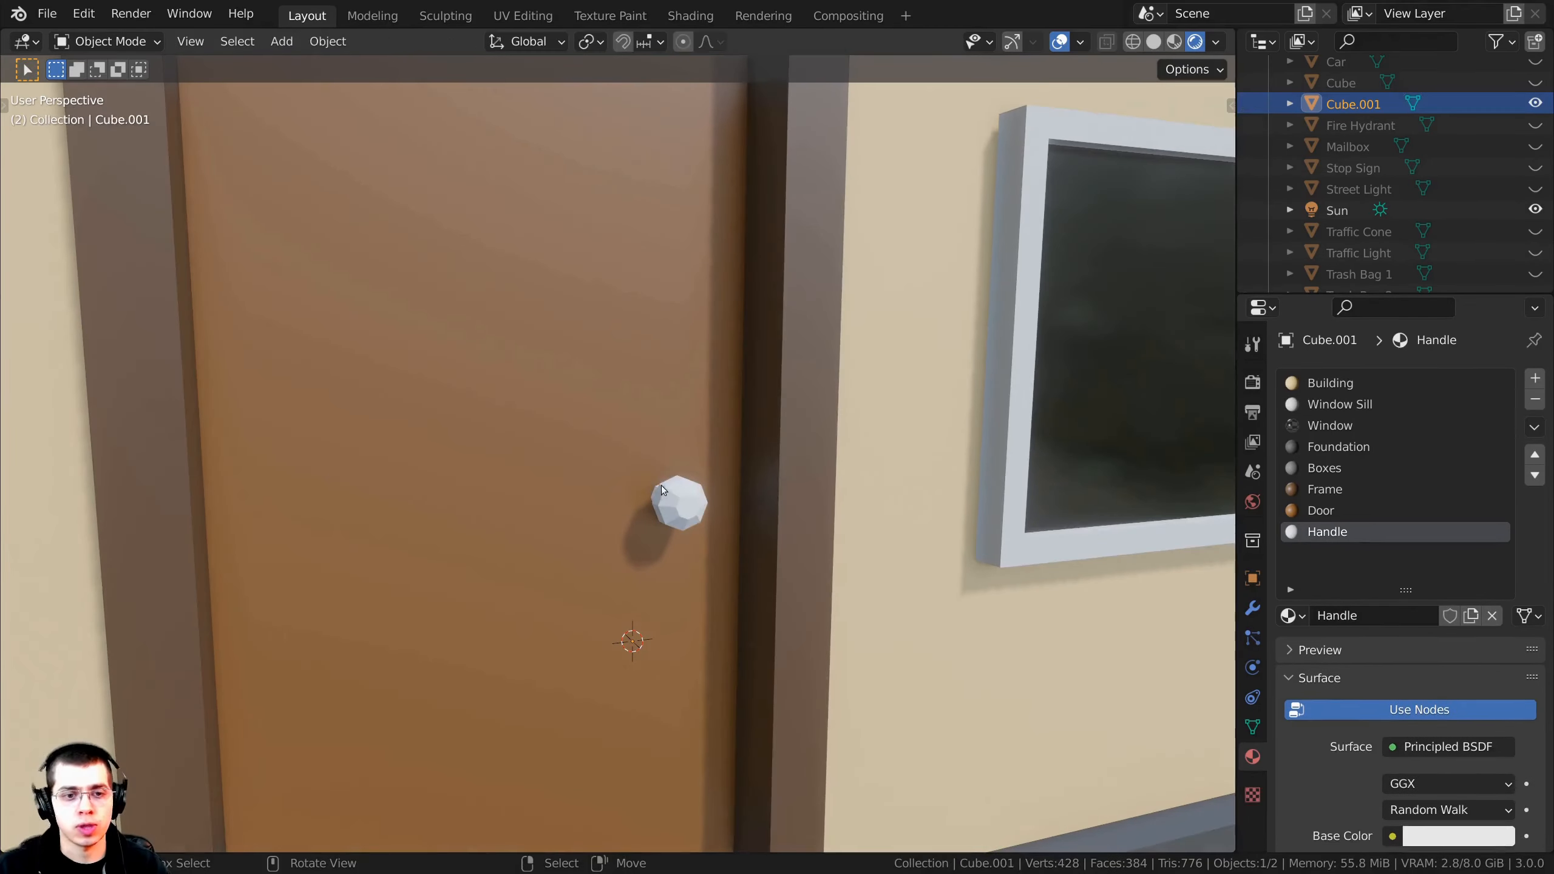
scroll(1429, 508, "down", 6)
scroll(1427, 490, "down", 1)
left_click(1453, 571)
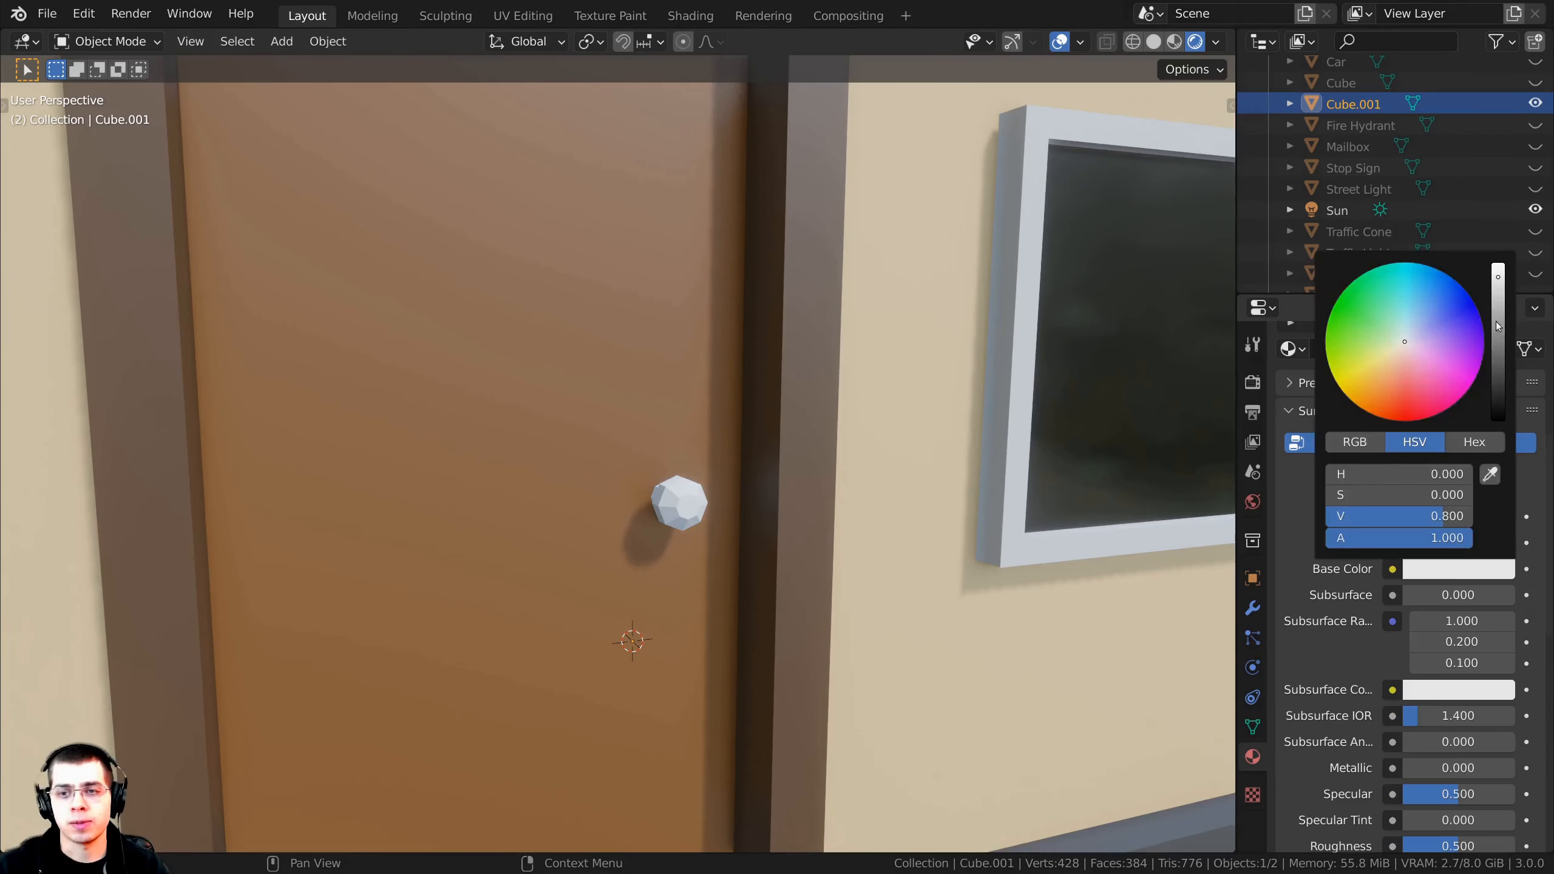
left_click_drag(1497, 324, 1498, 383)
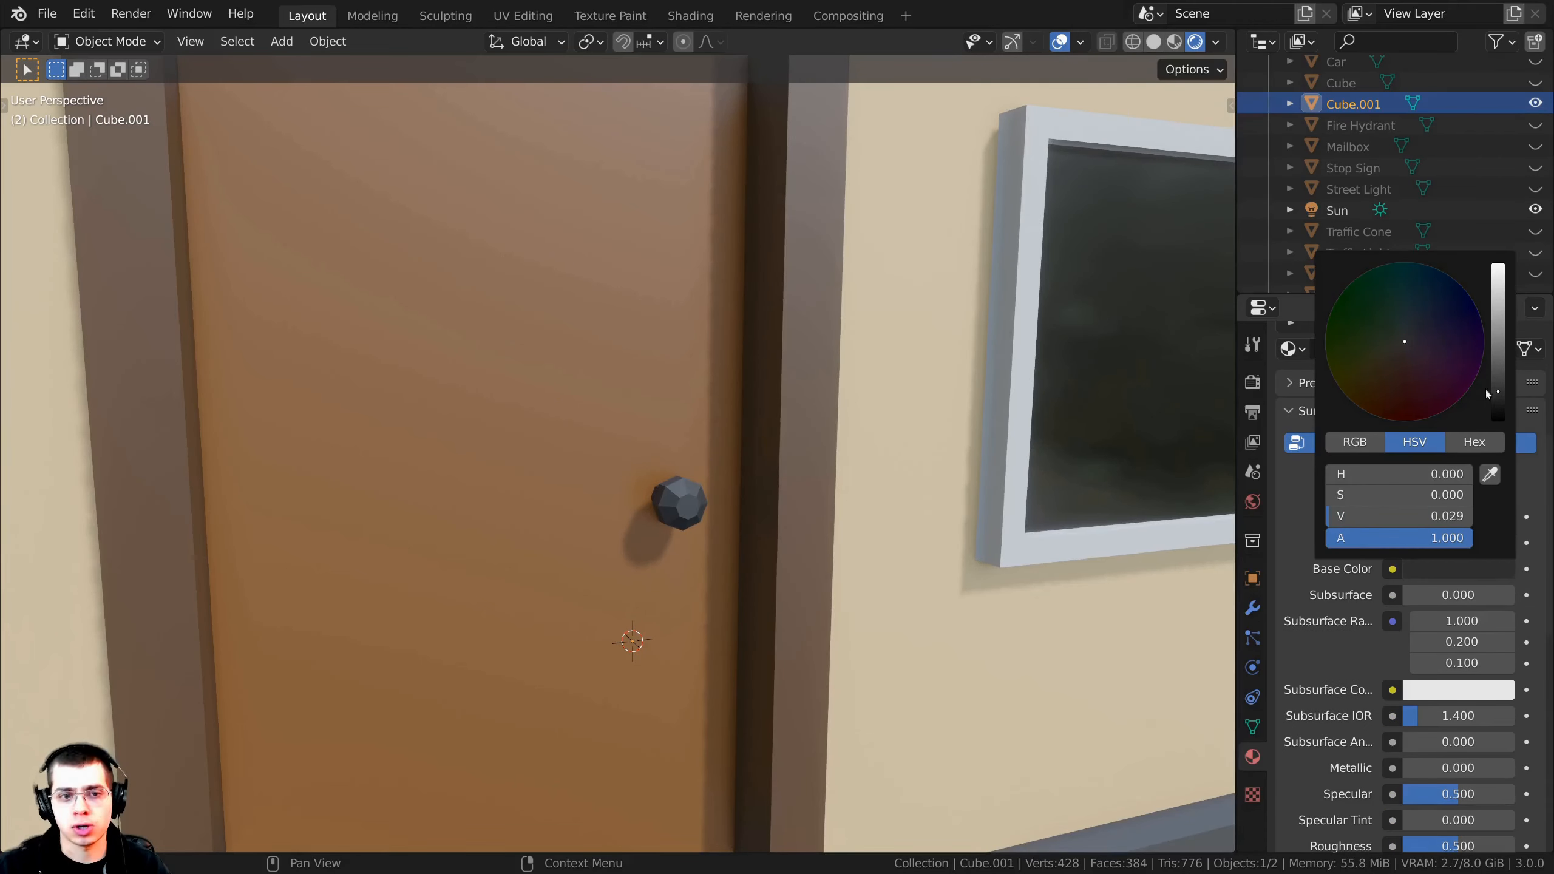
scroll(1407, 551, "down", 6)
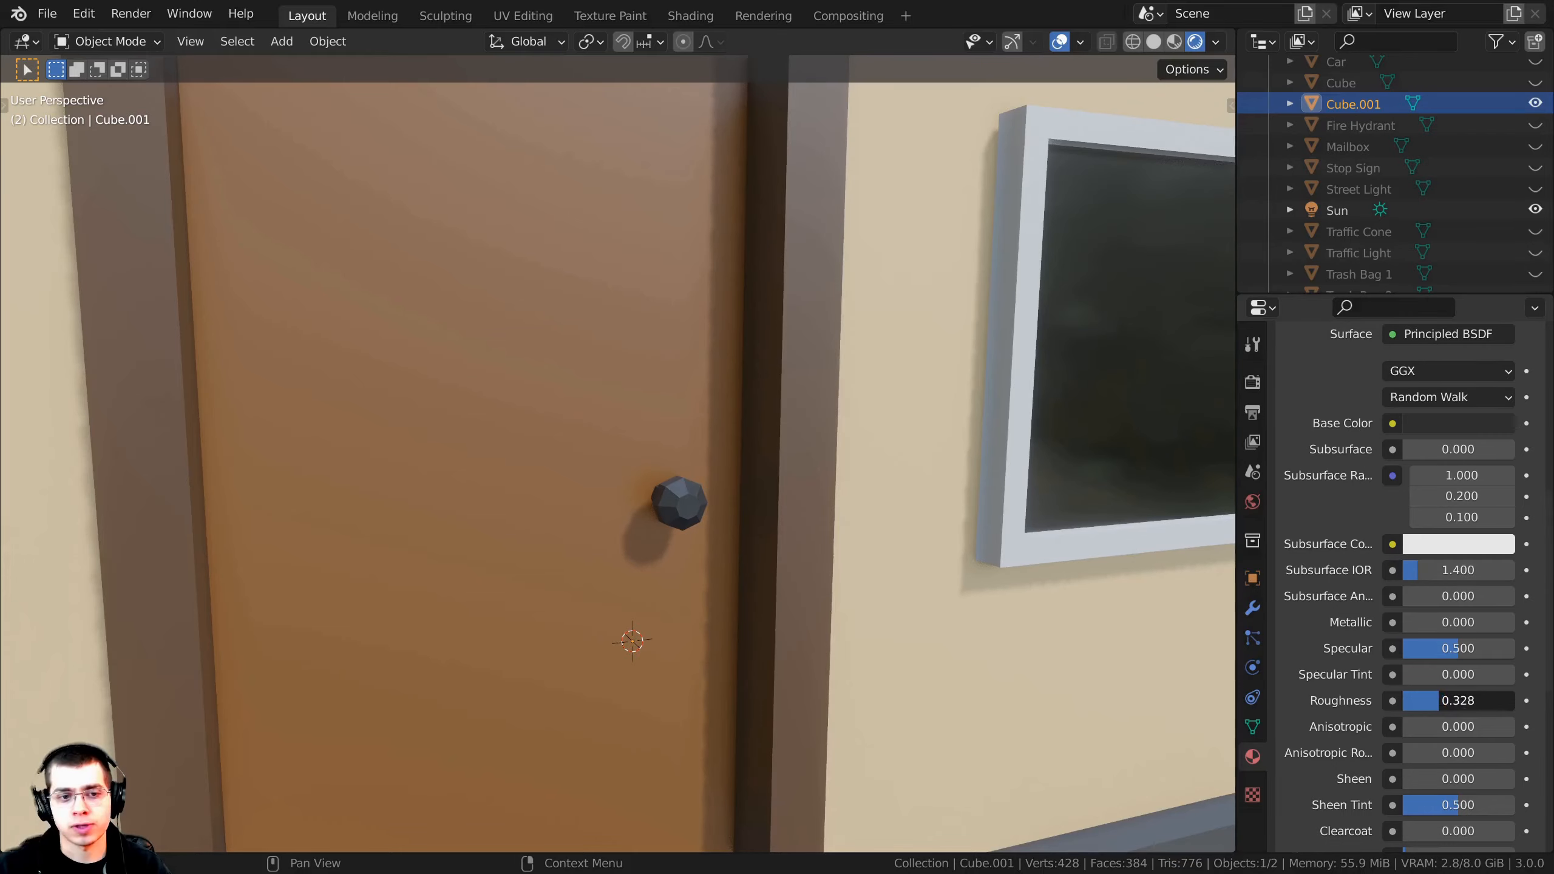
left_click_drag(1457, 700, 1444, 700)
Step: View the whole building and save the Low Poly City Assets.blend file
scroll(778, 525, "down", 5)
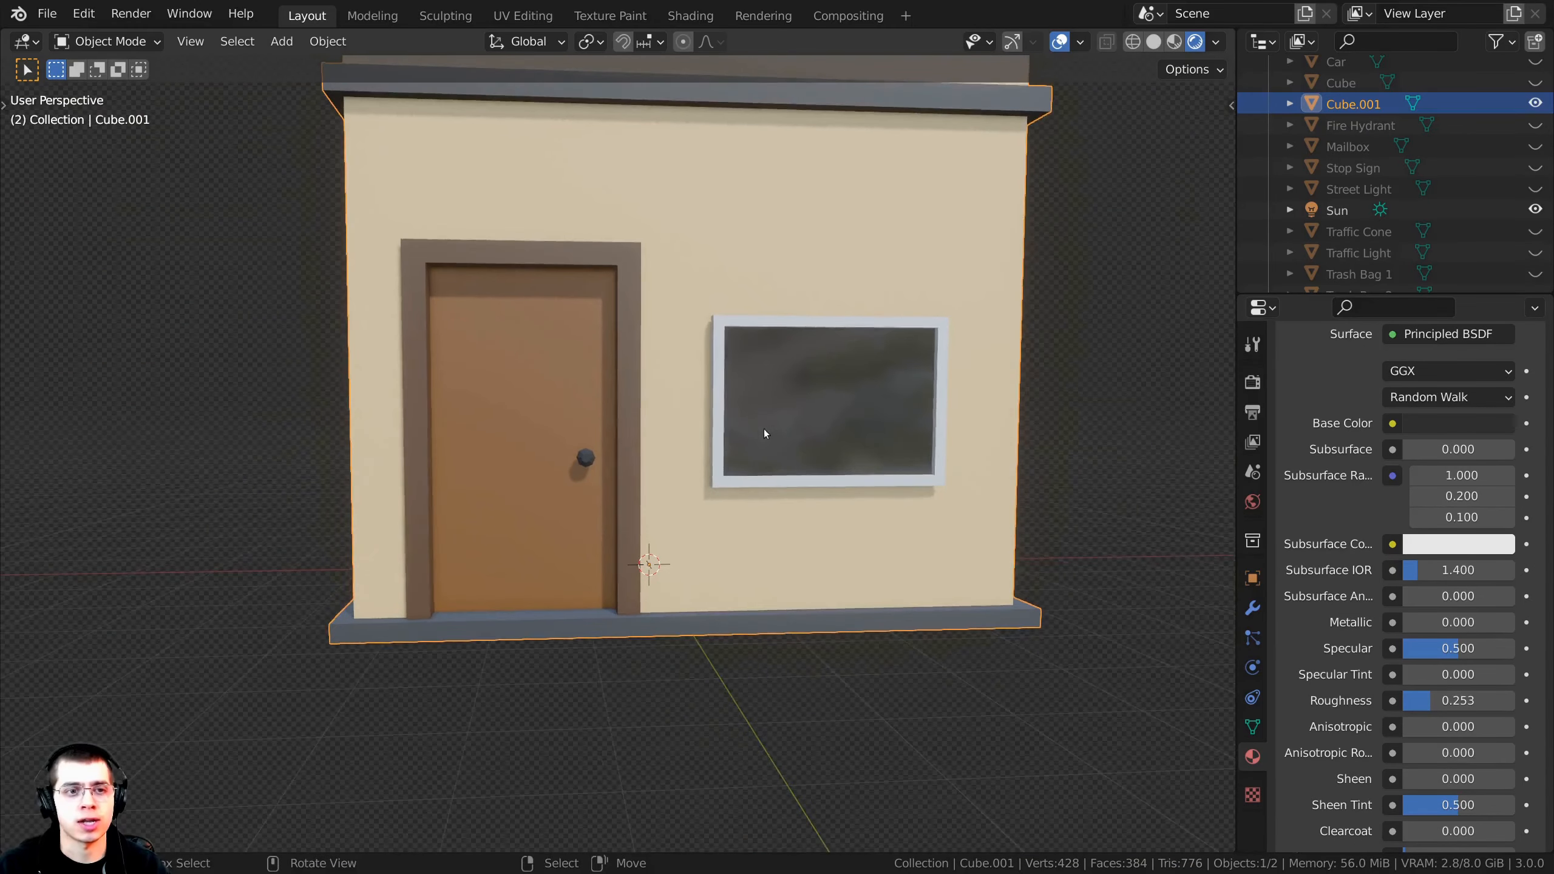
scroll(755, 428, "down", 2)
scroll(754, 431, "down", 3)
middle_click_drag(754, 432, 731, 454)
key("ctrl+s")
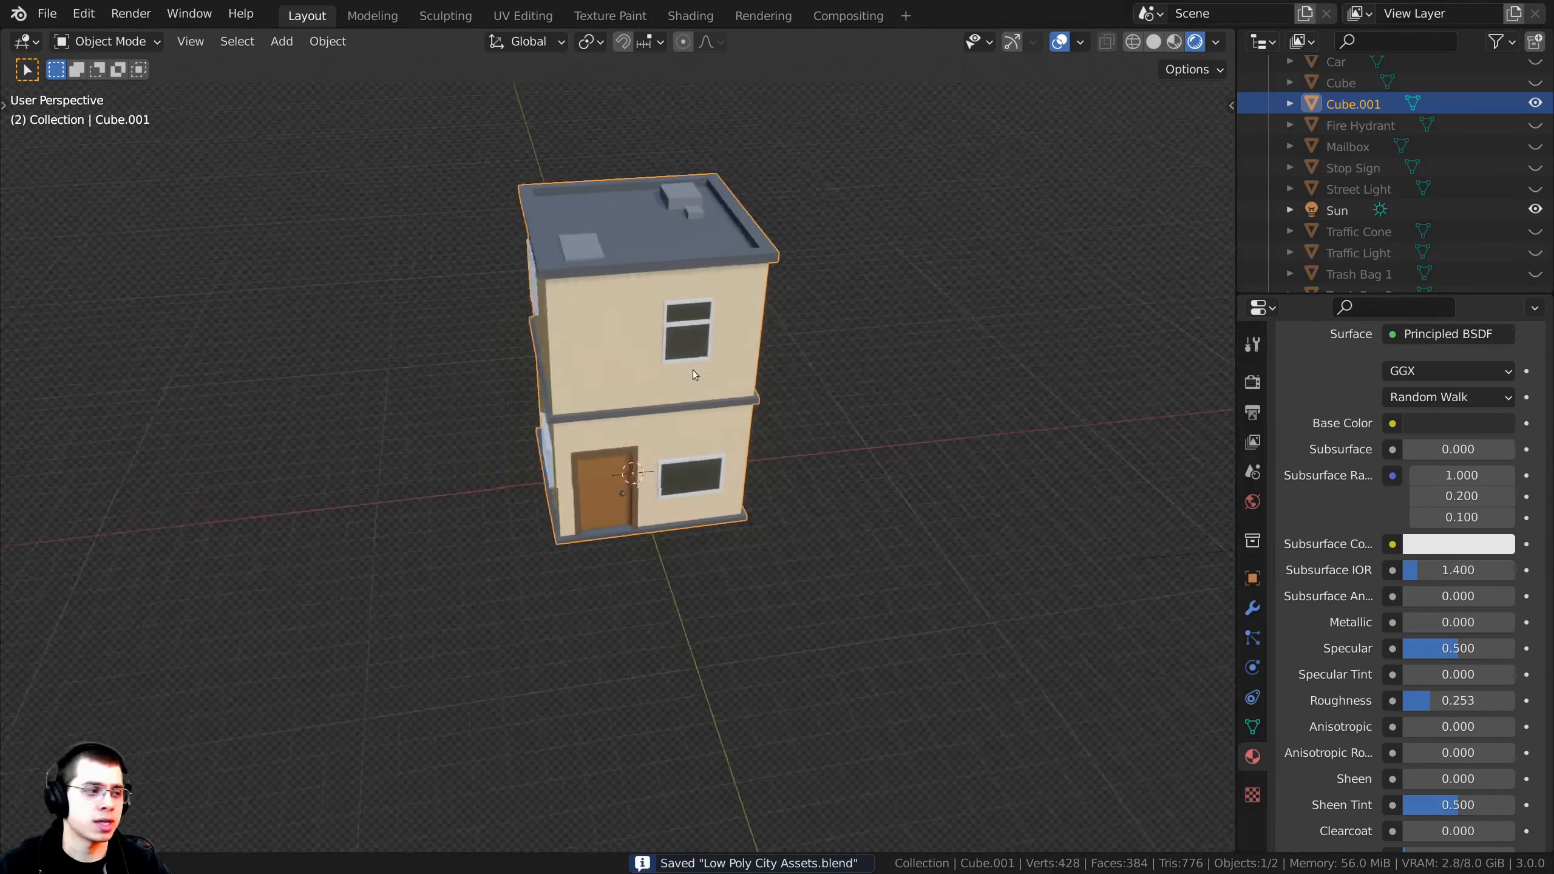
Step: Duplicate the wall face above the front door and place the copy about 1.05 m away, outward and down in front of the doorway
middle_click_drag(692, 369, 565, 361)
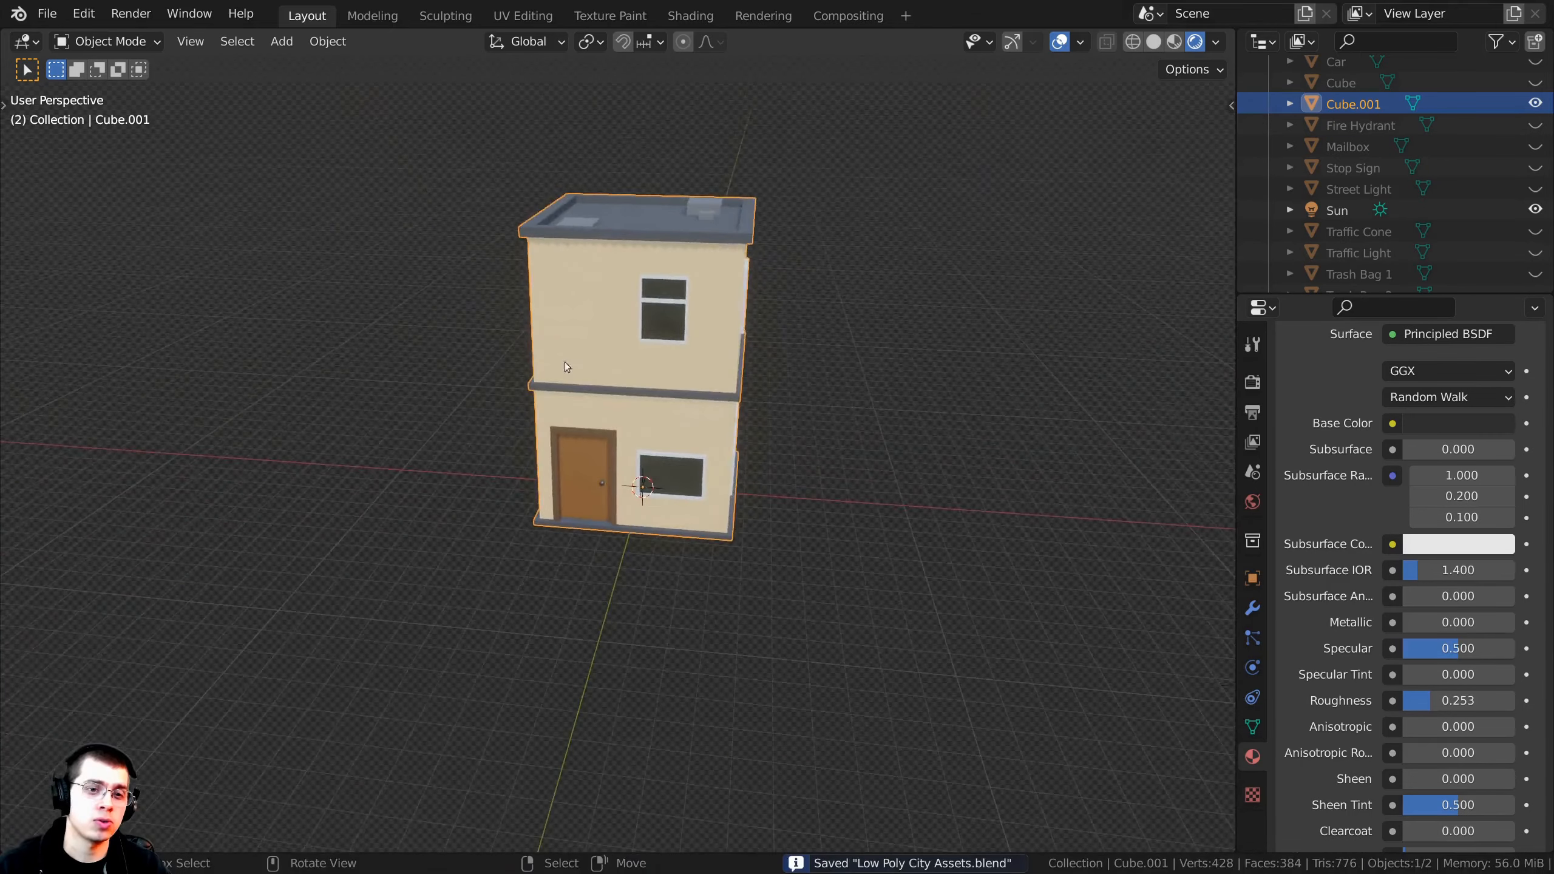
scroll(627, 348, "up", 6)
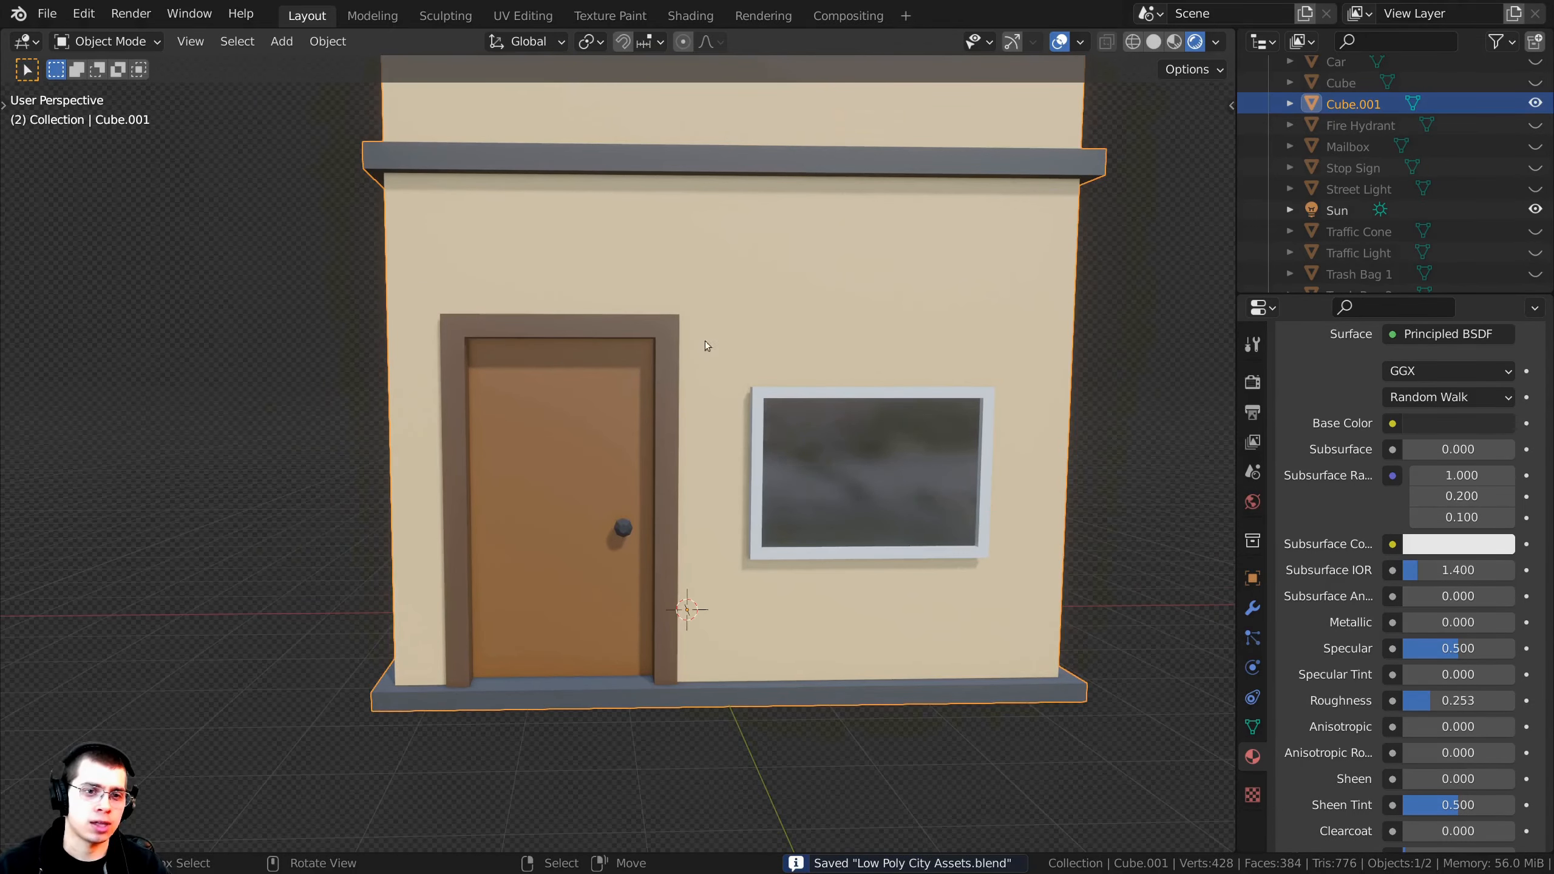
key("Tab")
middle_click_drag(496, 388, 624, 361)
scroll(846, 232, "up", 1)
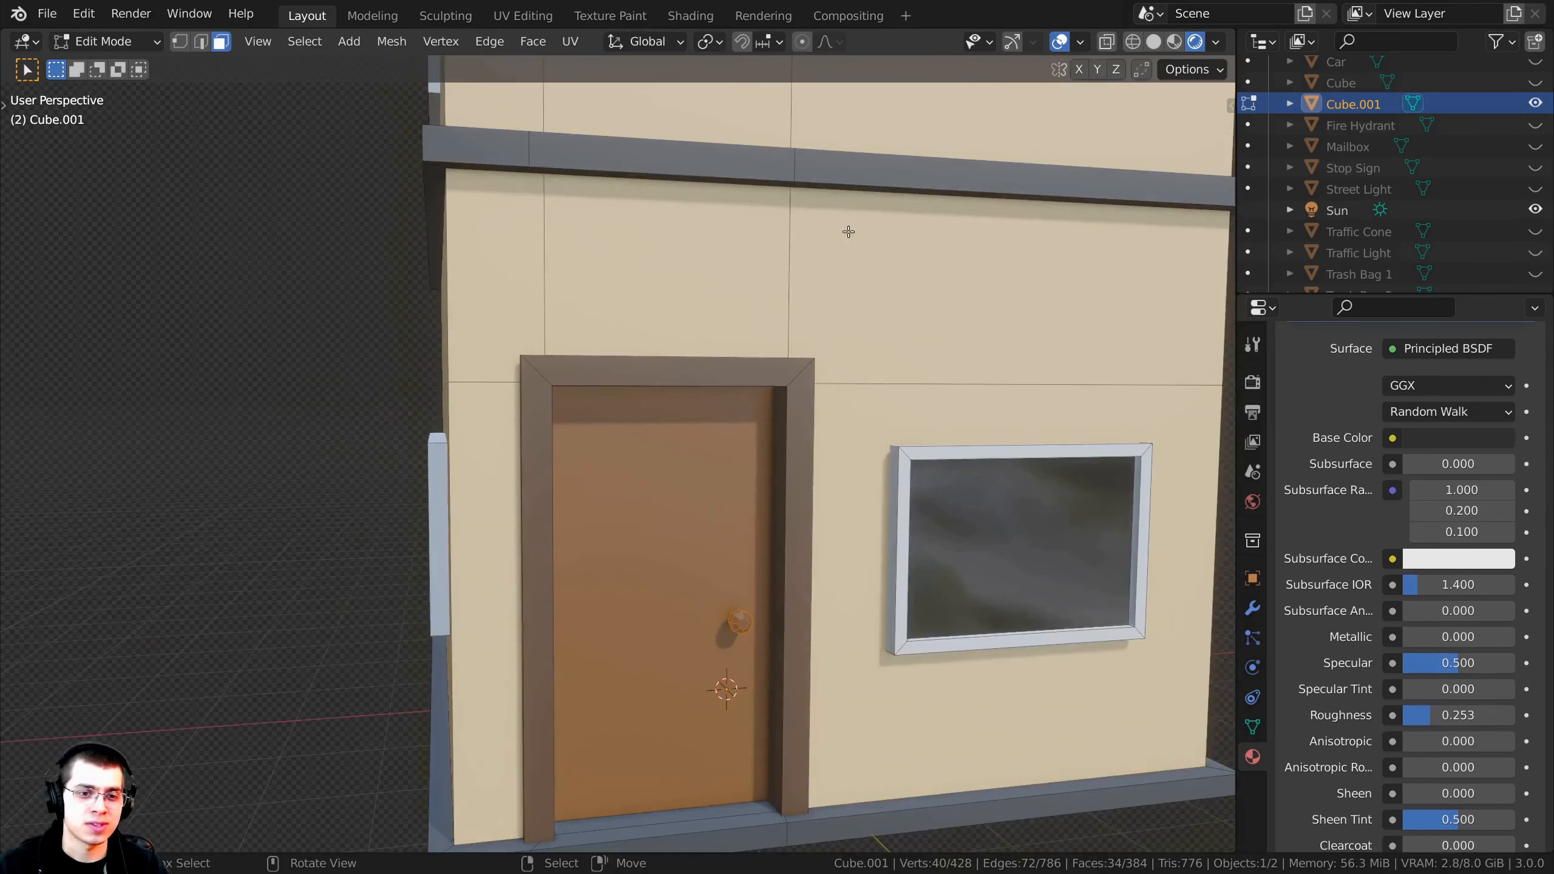
scroll(647, 277, "down", 2)
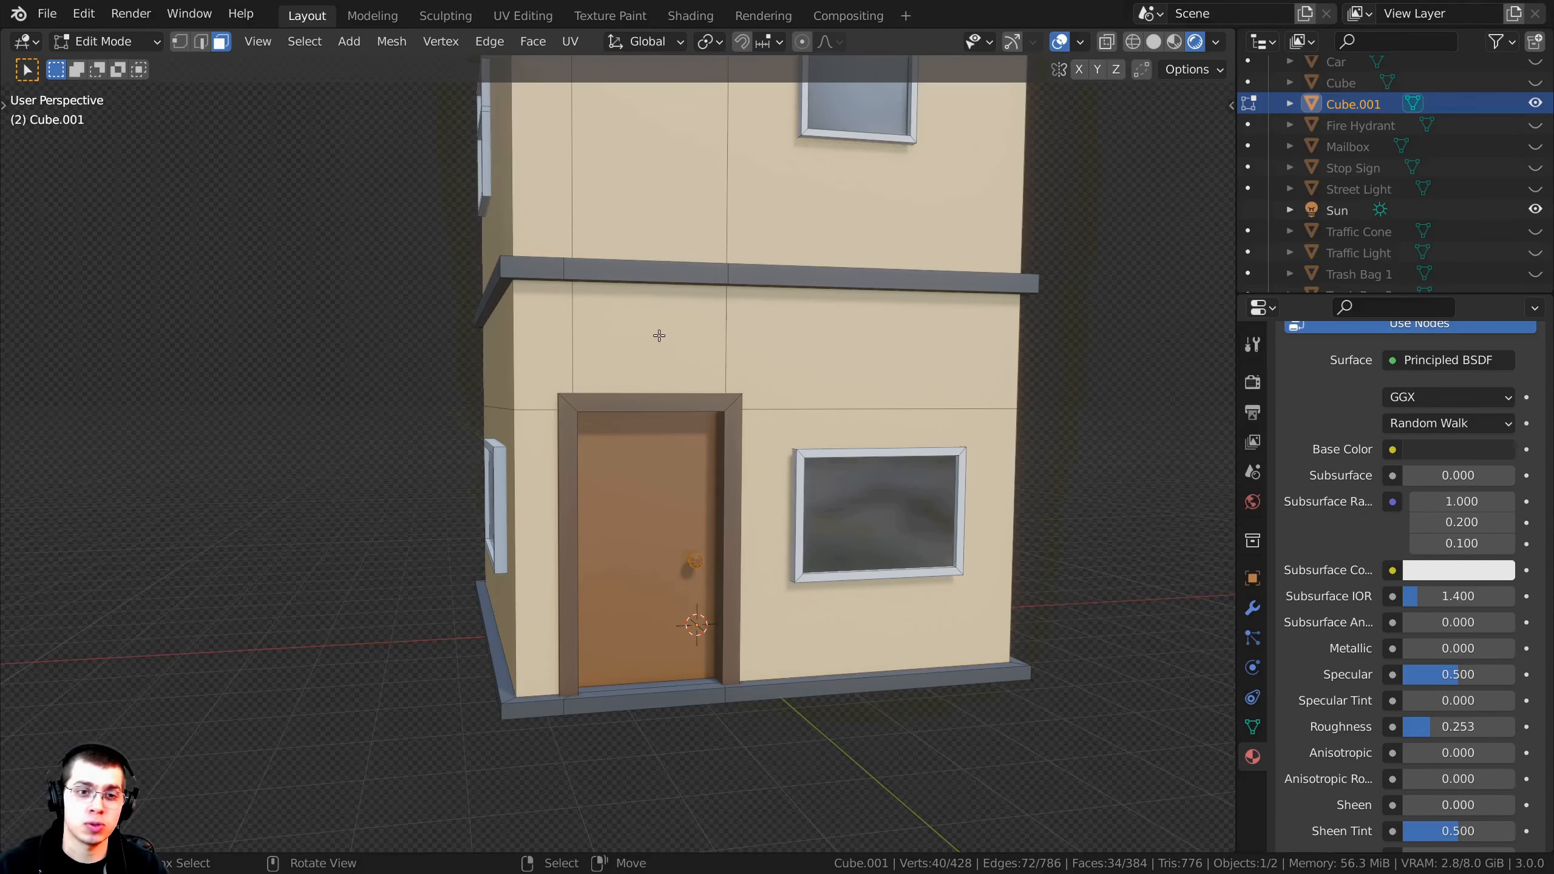
left_click(643, 322)
middle_click_drag(731, 366, 765, 343)
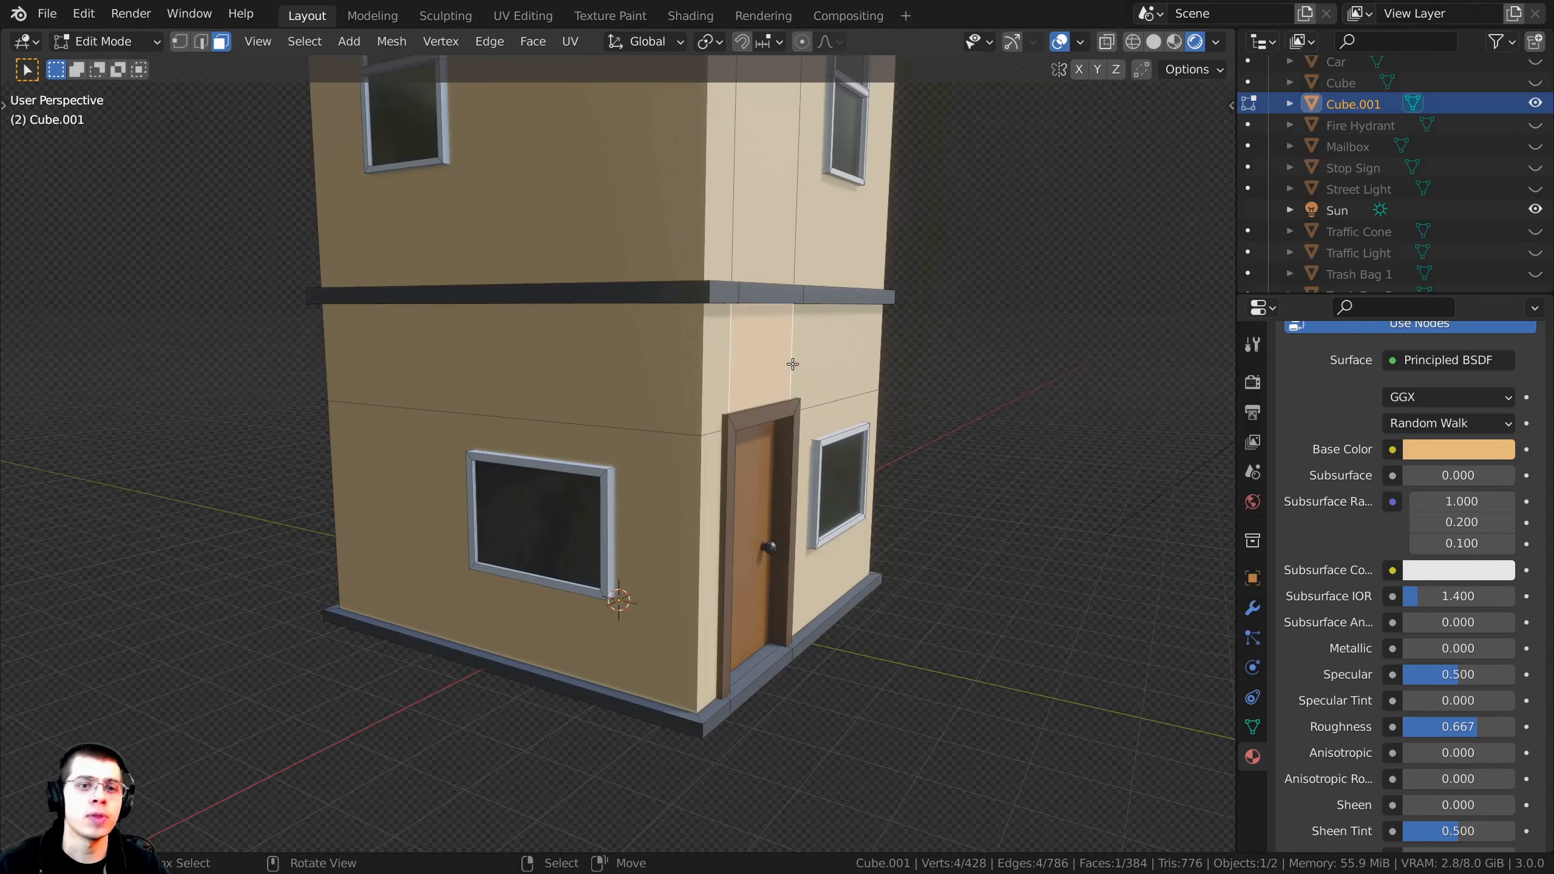
key("shift+d")
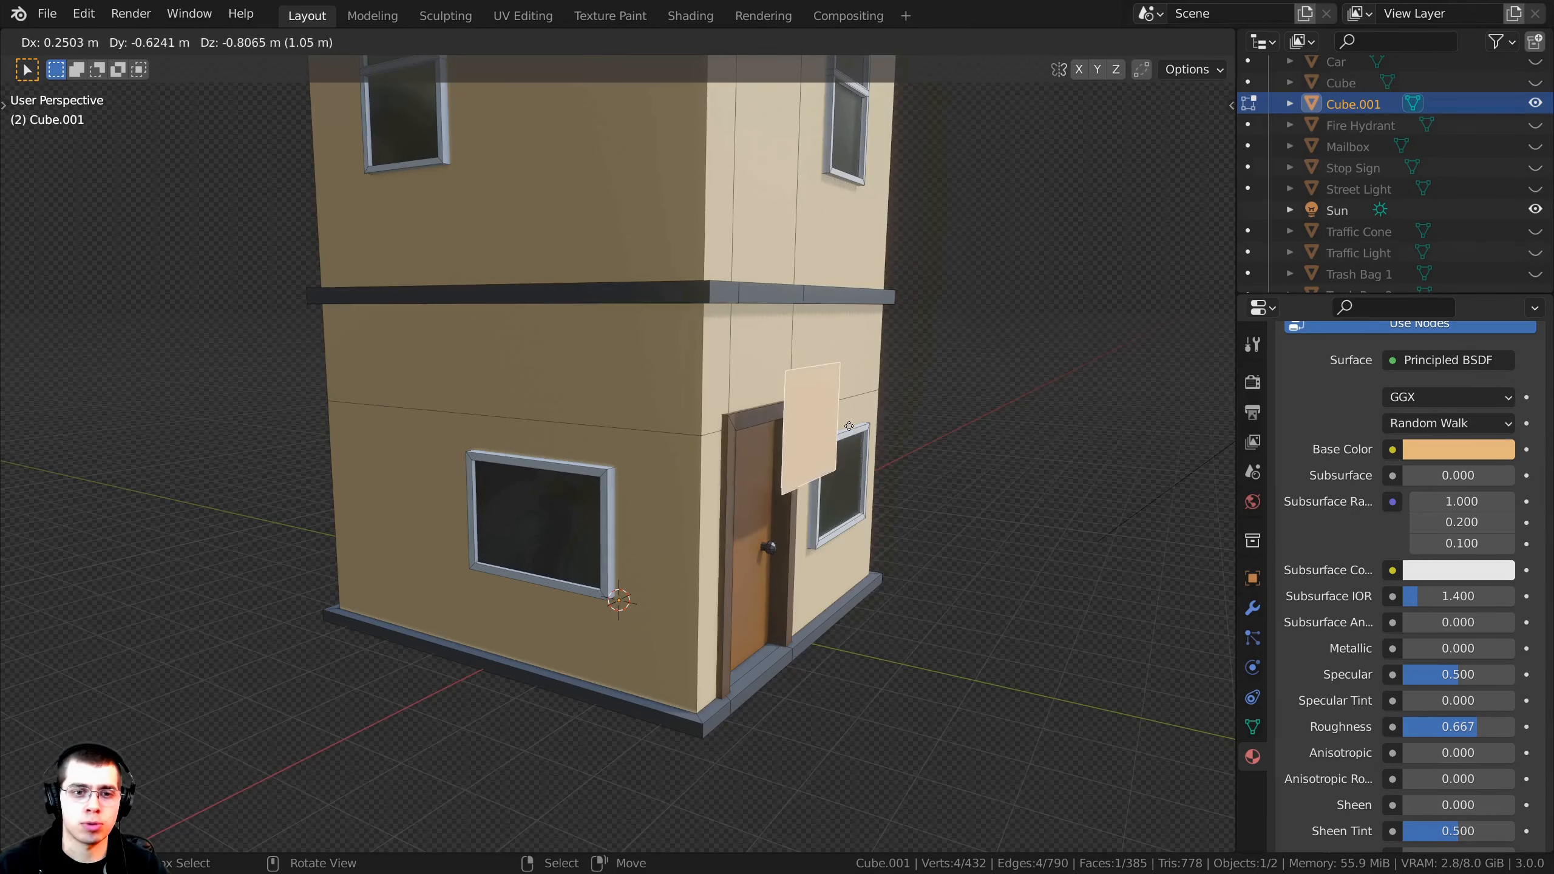
left_click(848, 424)
Step: Flatten the duplicated panel in front of the doorway by scaling it to about 0.4 along the Z axis
middle_click_drag(847, 424, 895, 417)
scroll(902, 410, "up", 3)
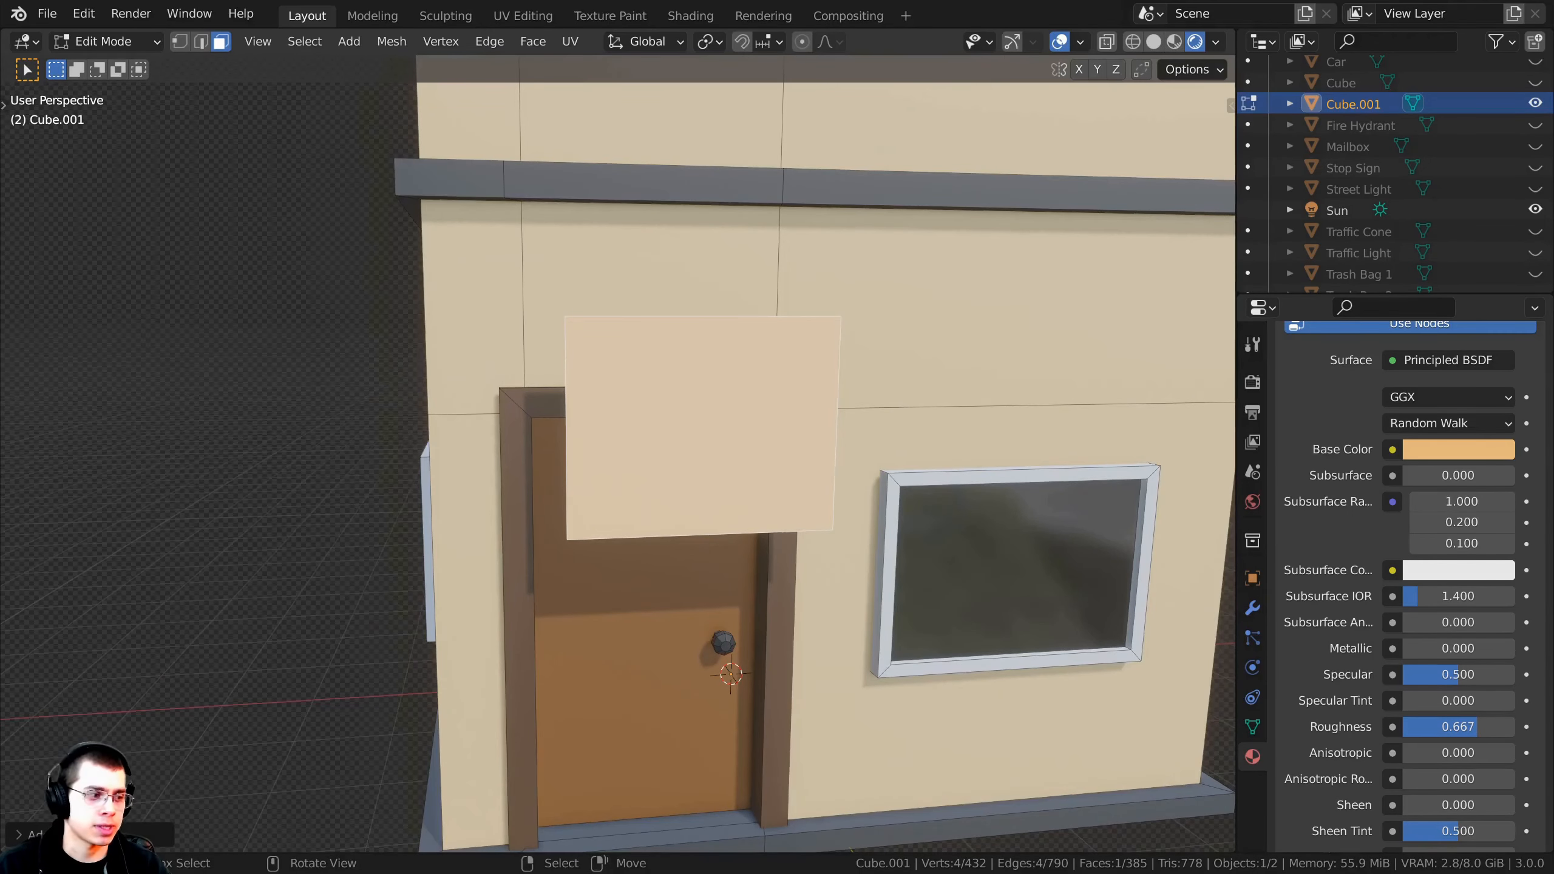
key("s")
key("z")
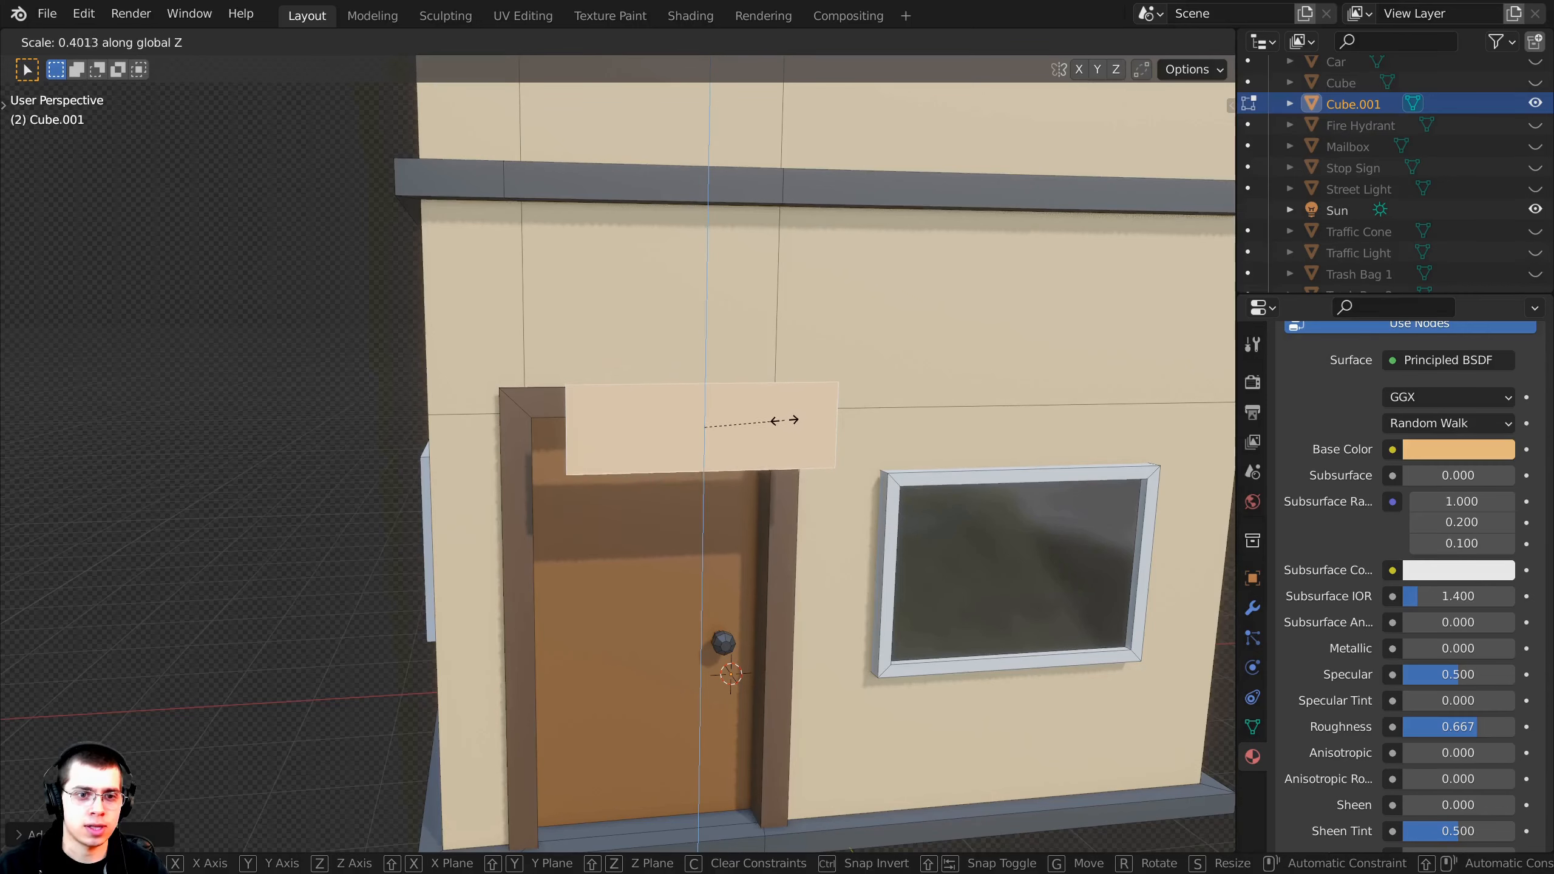
left_click(779, 422)
scroll(756, 418, "down", 2)
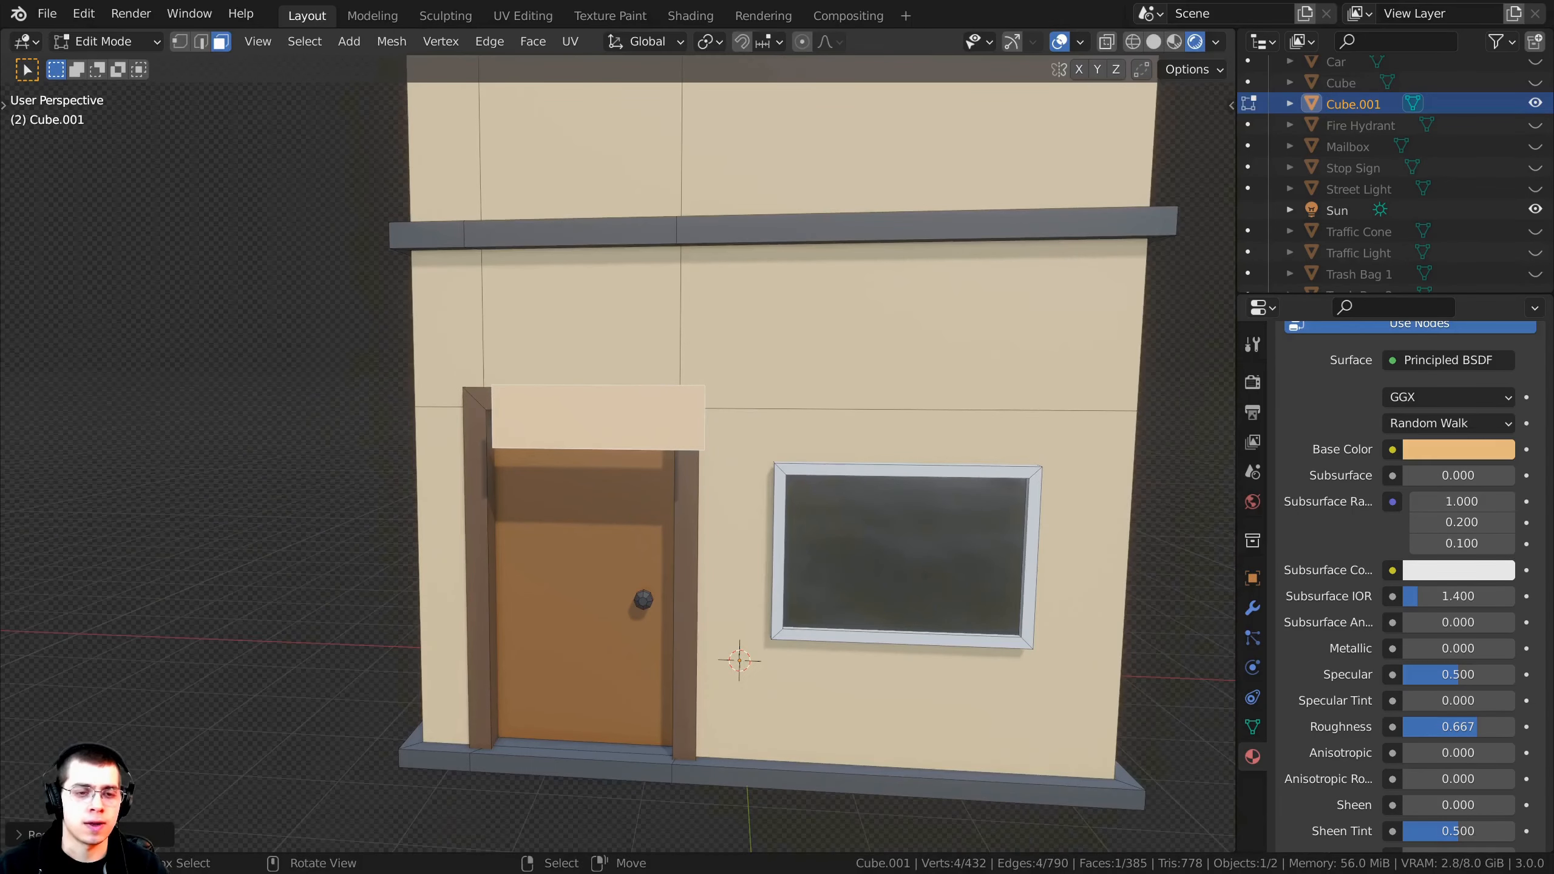
Step: Widen the panel along the X axis past both sides of the door frame, raise it above the door and slightly rescale it
key("s")
key("y")
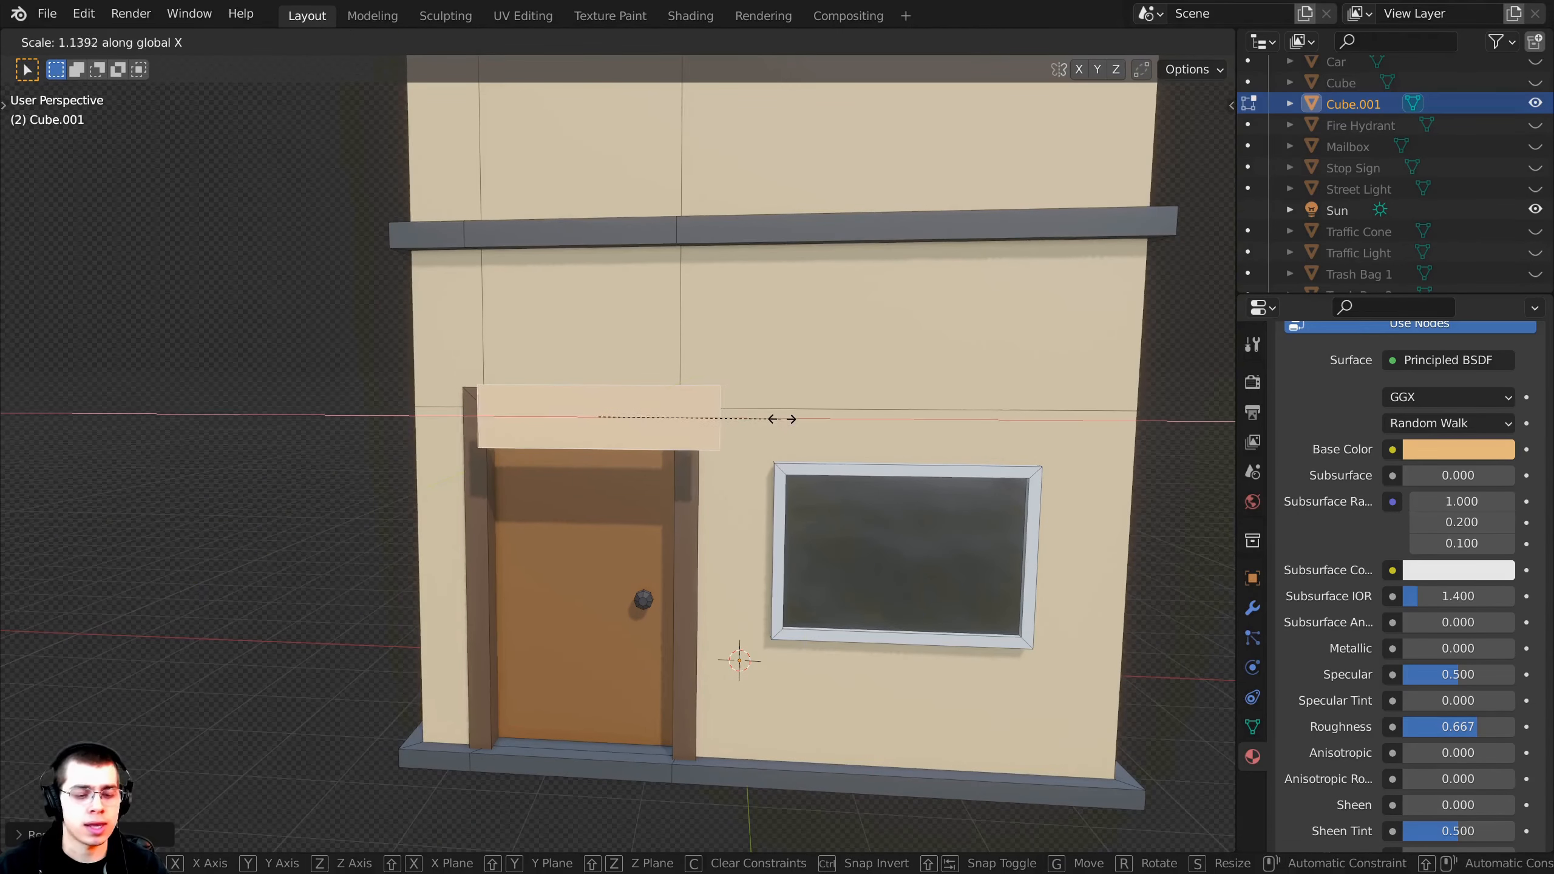
left_click(798, 420)
middle_click_drag(797, 420, 846, 399)
key("g")
left_click(819, 387)
key("s")
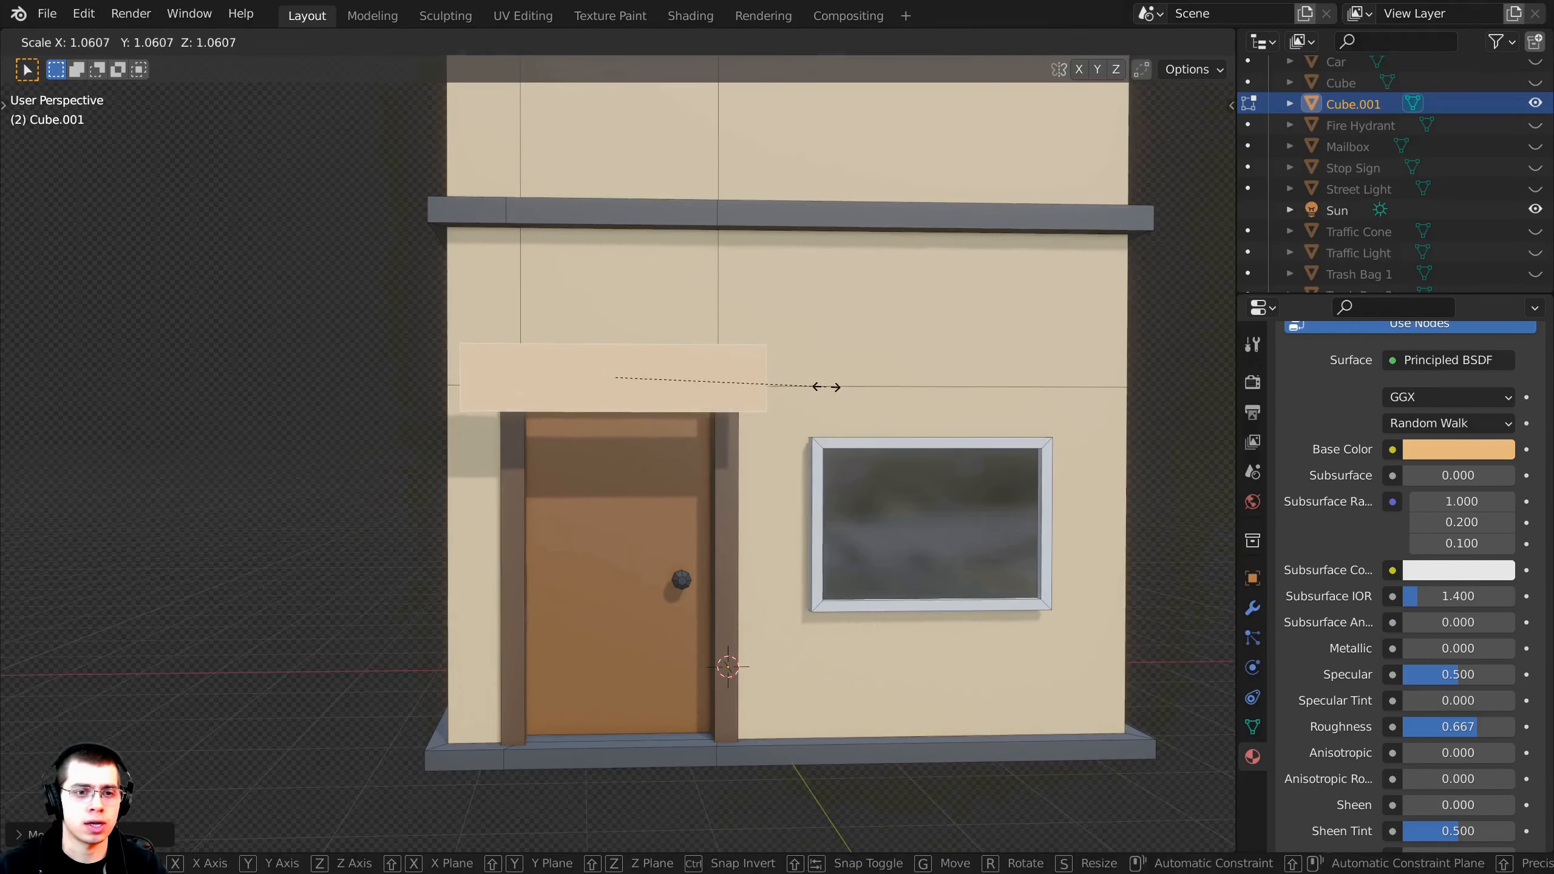
left_click(813, 389)
Step: Reposition the panel over the upper part of the door frame, a short distance in front of the wall
key("g")
left_click(753, 411)
scroll(752, 406, "down", 1)
key("g")
middle_click_drag(753, 406, 761, 465)
left_click(958, 389)
scroll(758, 437, "up", 2)
scroll(762, 464, "up", 3)
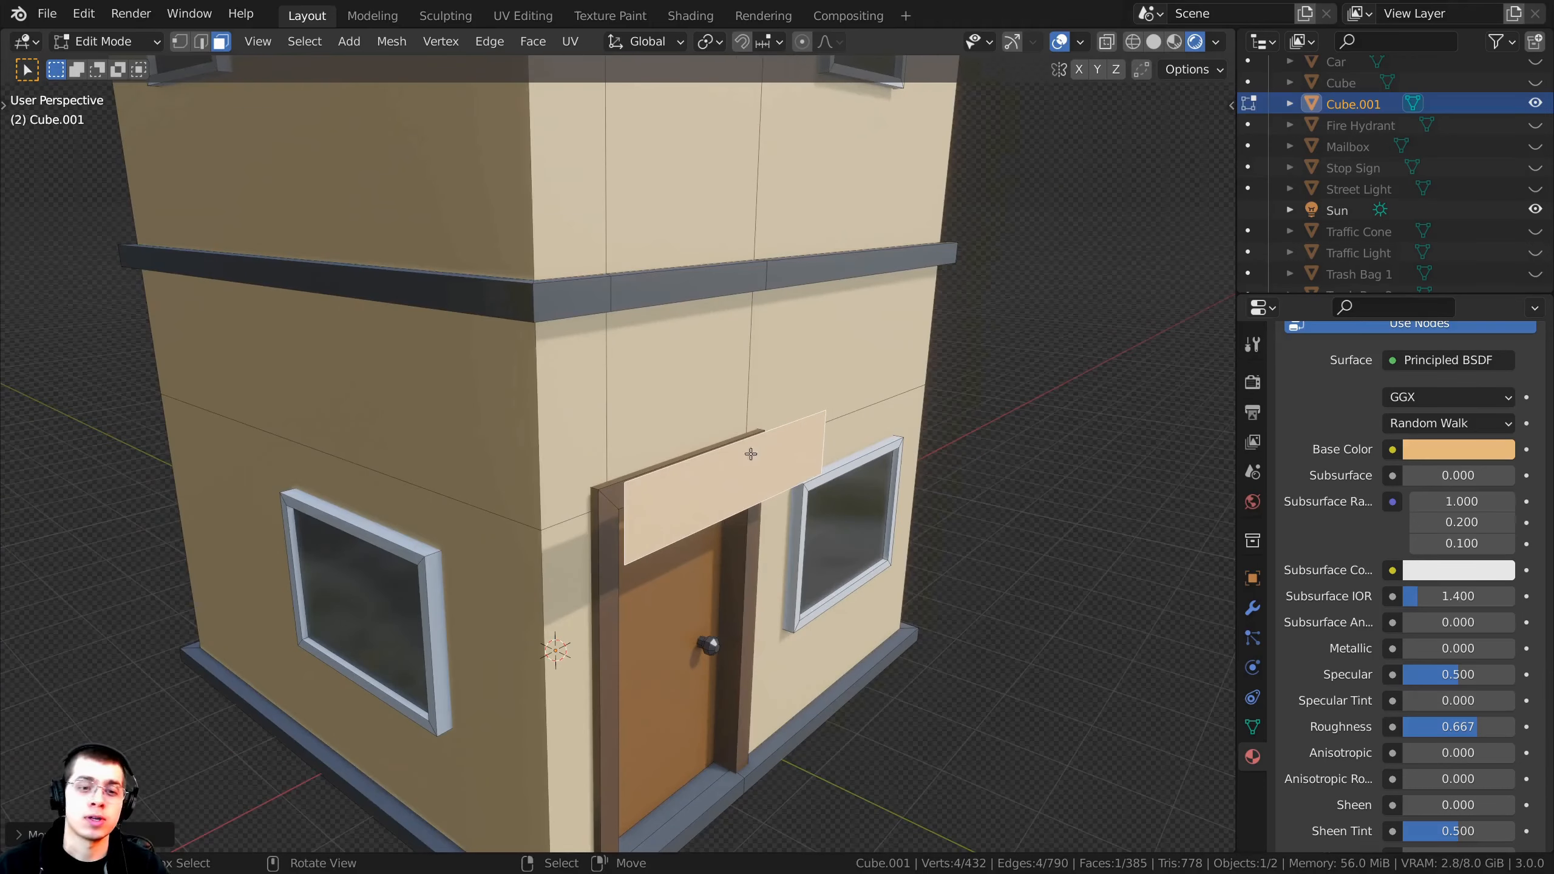
Step: Select the panel's two upper corner vertices and move them about 0.38 m along Y toward the wall to slant the panel
left_click(179, 41)
left_click(876, 401)
scroll(886, 393, "up", 1)
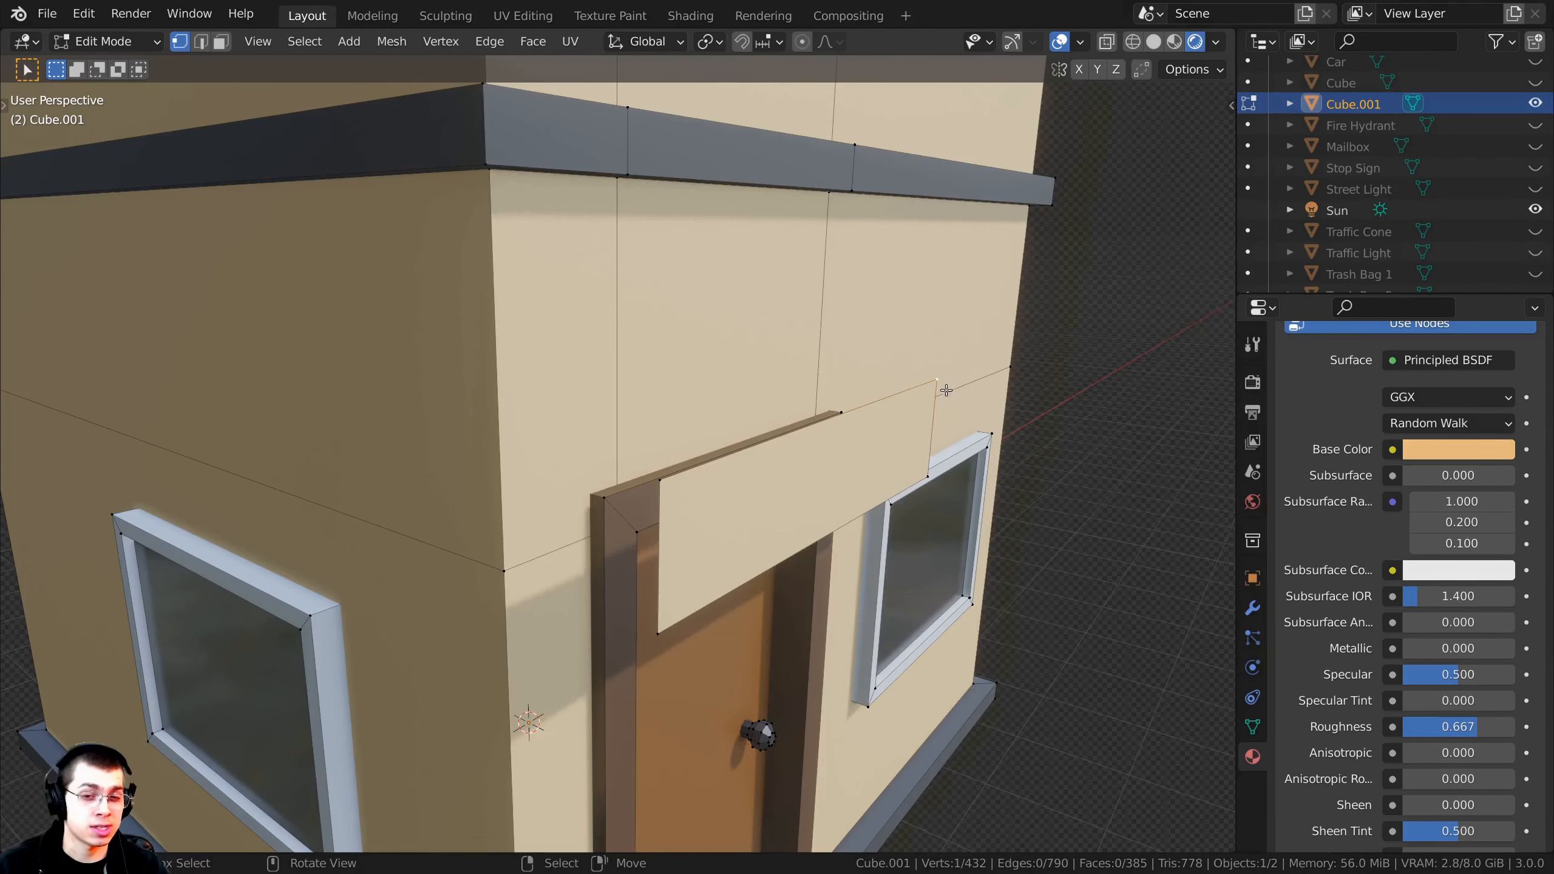
right_click(663, 482, "shift")
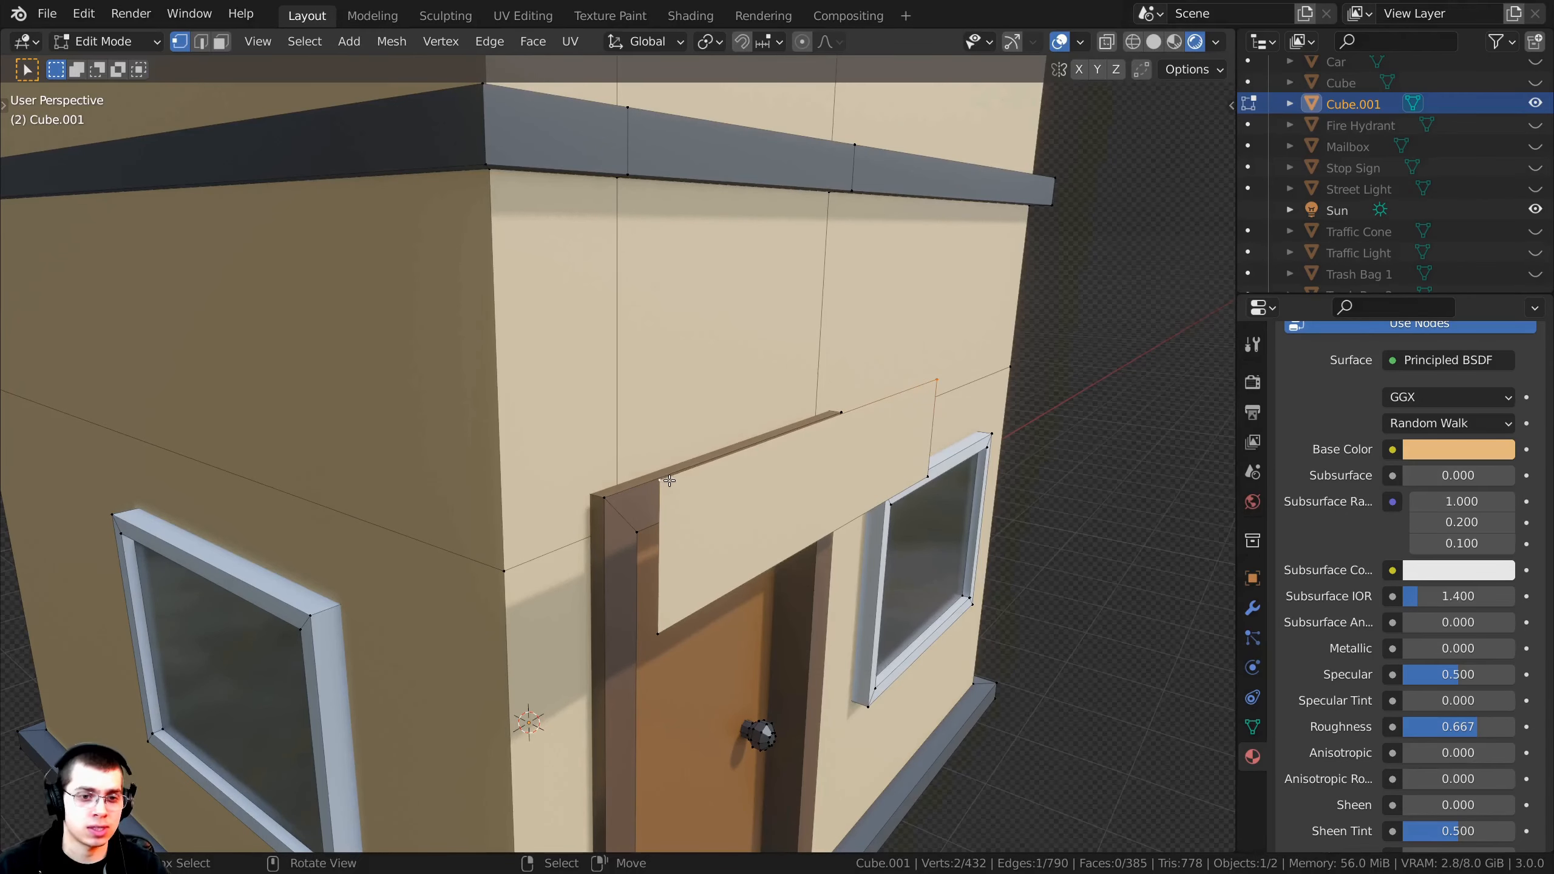
middle_click_drag(665, 480, 982, 449)
key("g")
right_click(898, 344)
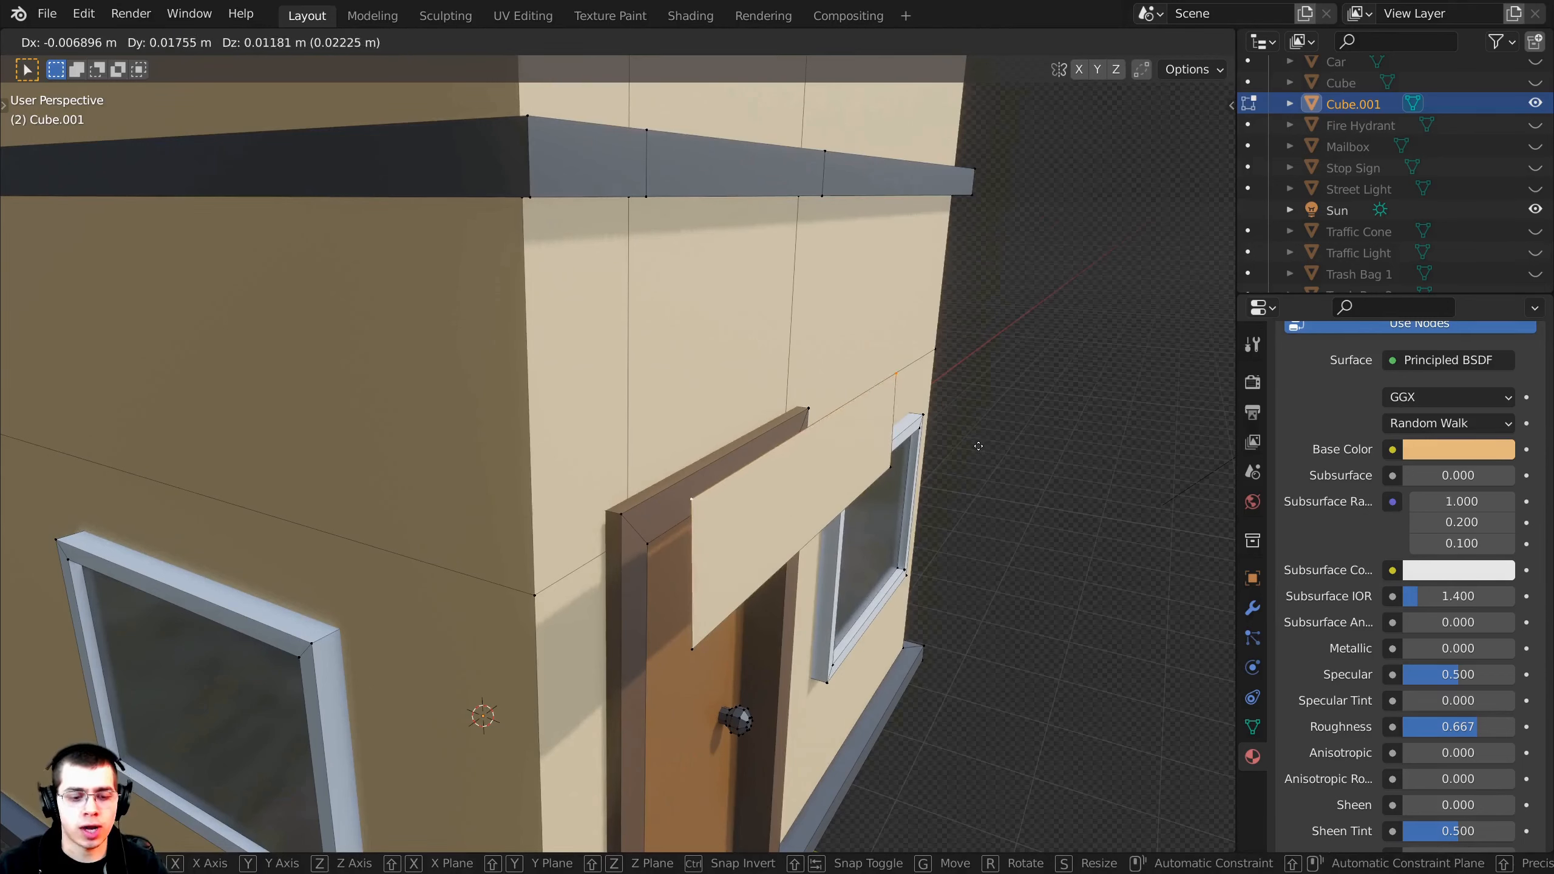
key("y")
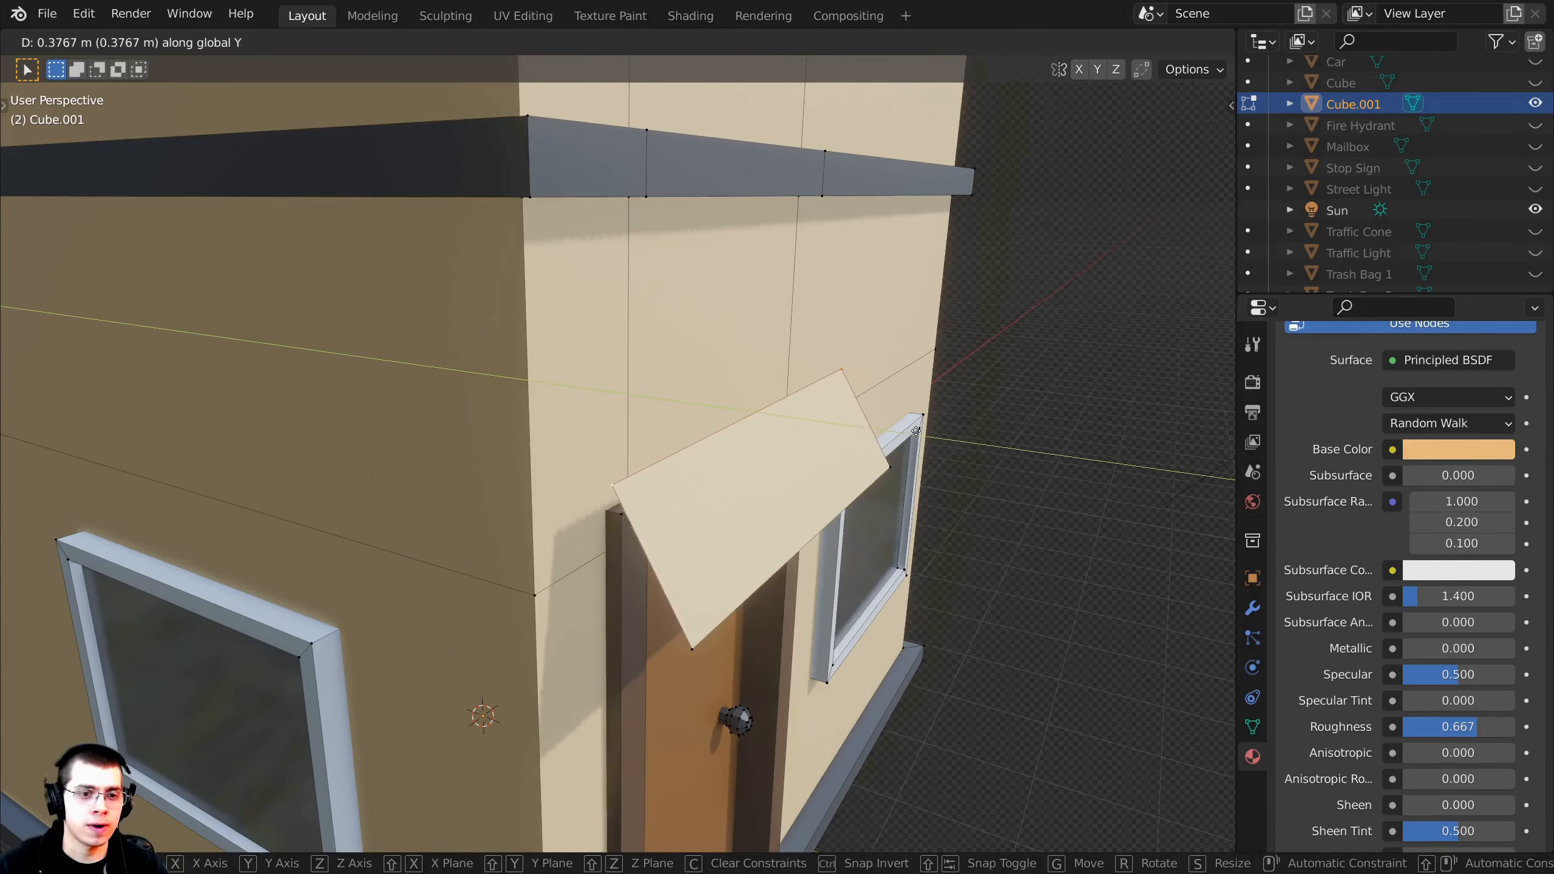
left_click(924, 441)
Step: Select the whole slanted panel and extrude it along the Y axis toward the wall to form a solid awning
middle_click_drag(924, 441, 771, 641)
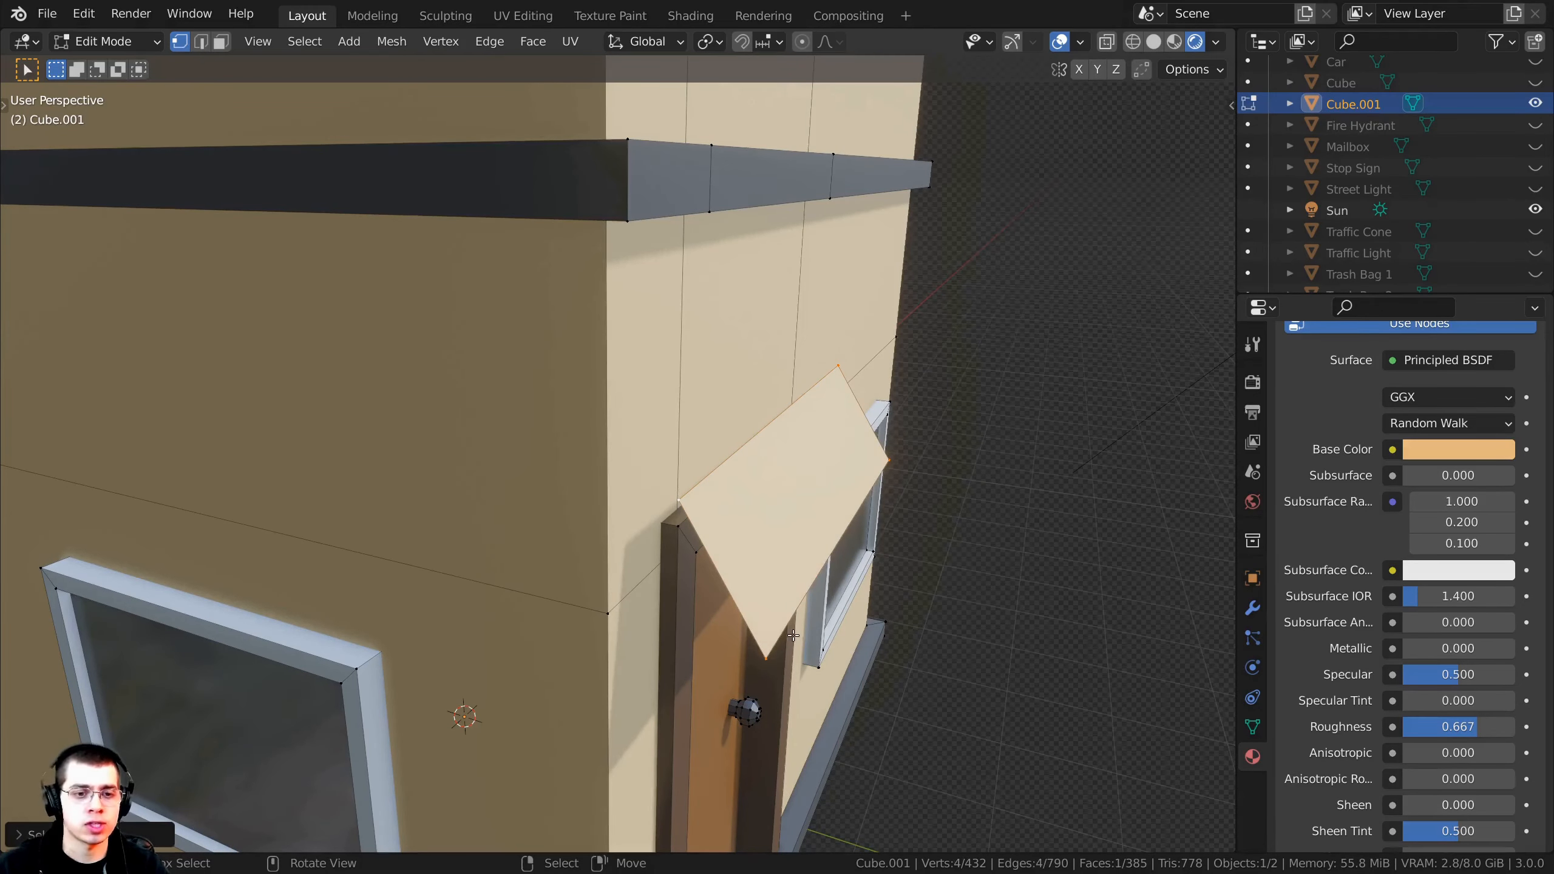
middle_click_drag(830, 563, 845, 520)
scroll(947, 503, "down", 1)
key("g")
right_click(929, 493)
scroll(973, 527, "up", 1)
key("e")
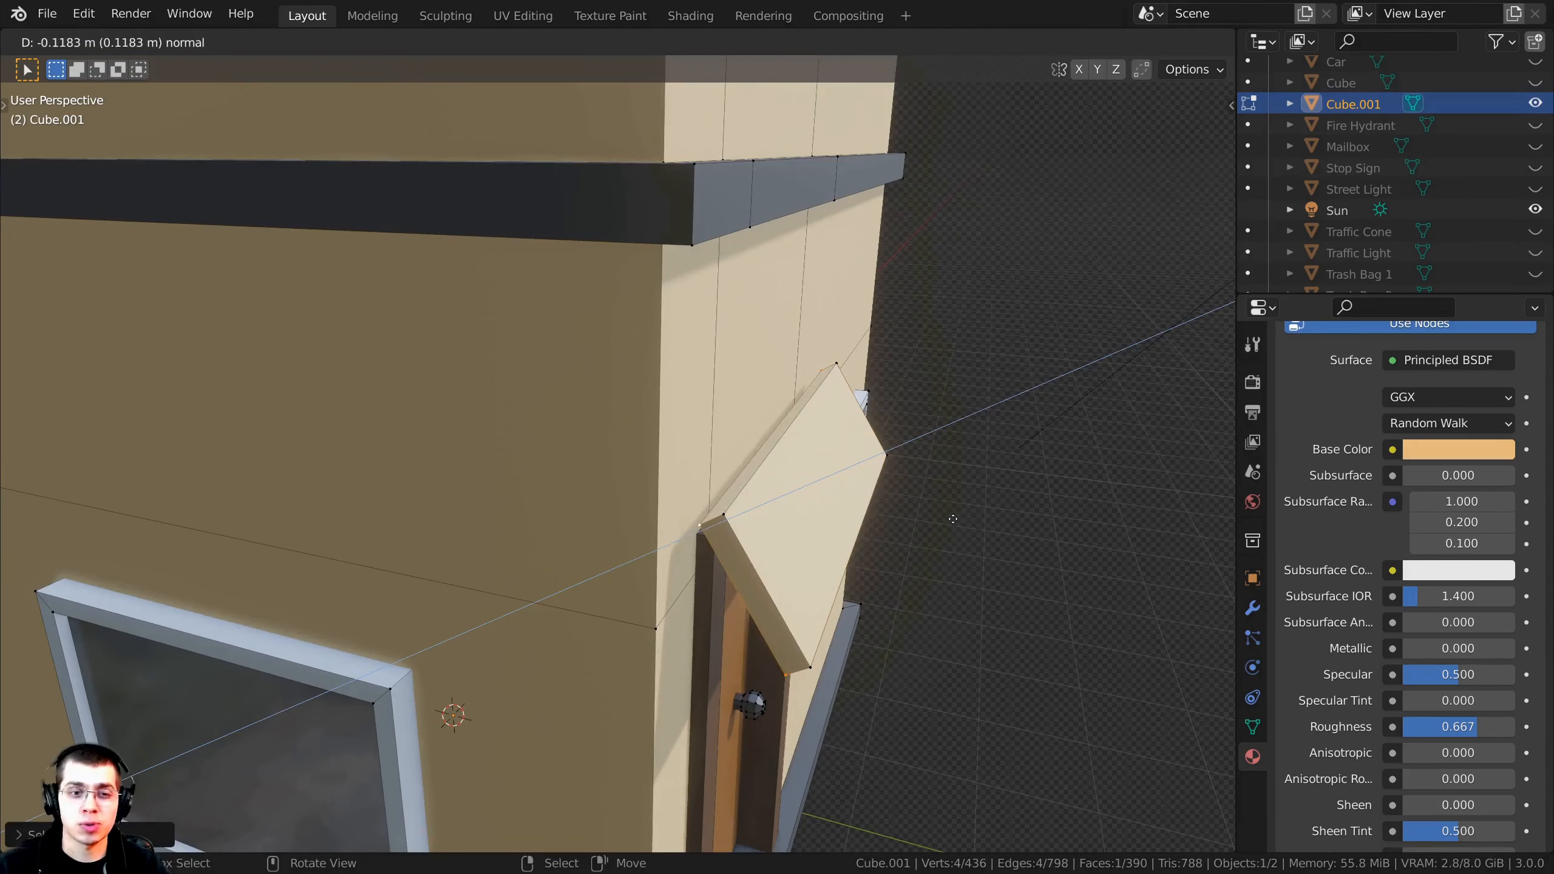
key("y")
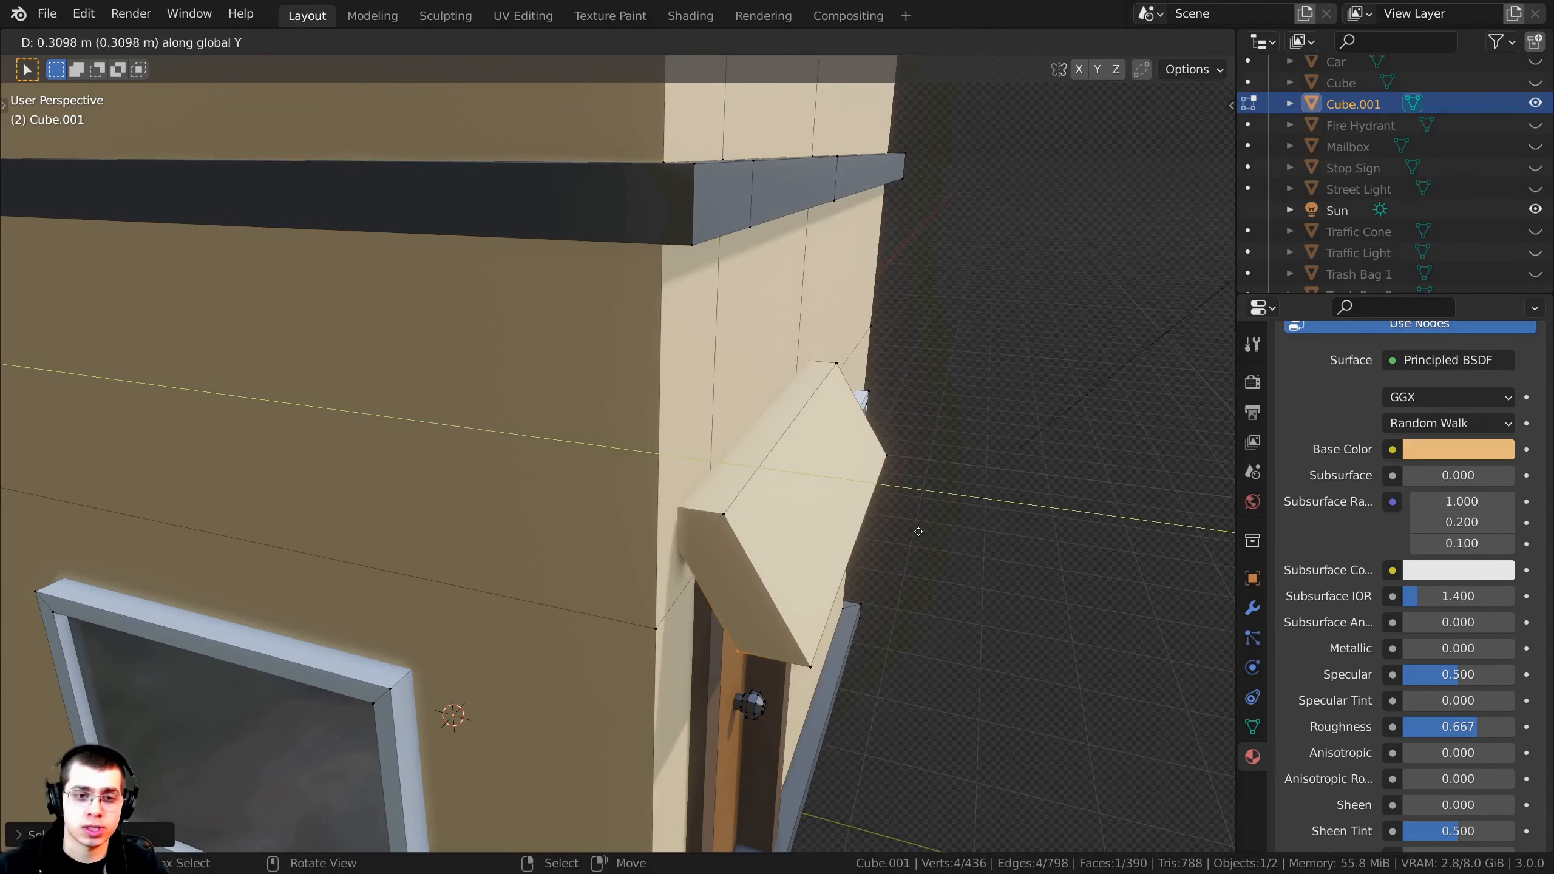
left_click(863, 515)
Step: Push the awning's rear face about 0.1 m further along the Y axis into the wall, then deselect everything
scroll(863, 515, "down", 5)
middle_click_drag(863, 514, 809, 445)
scroll(809, 445, "up", 5)
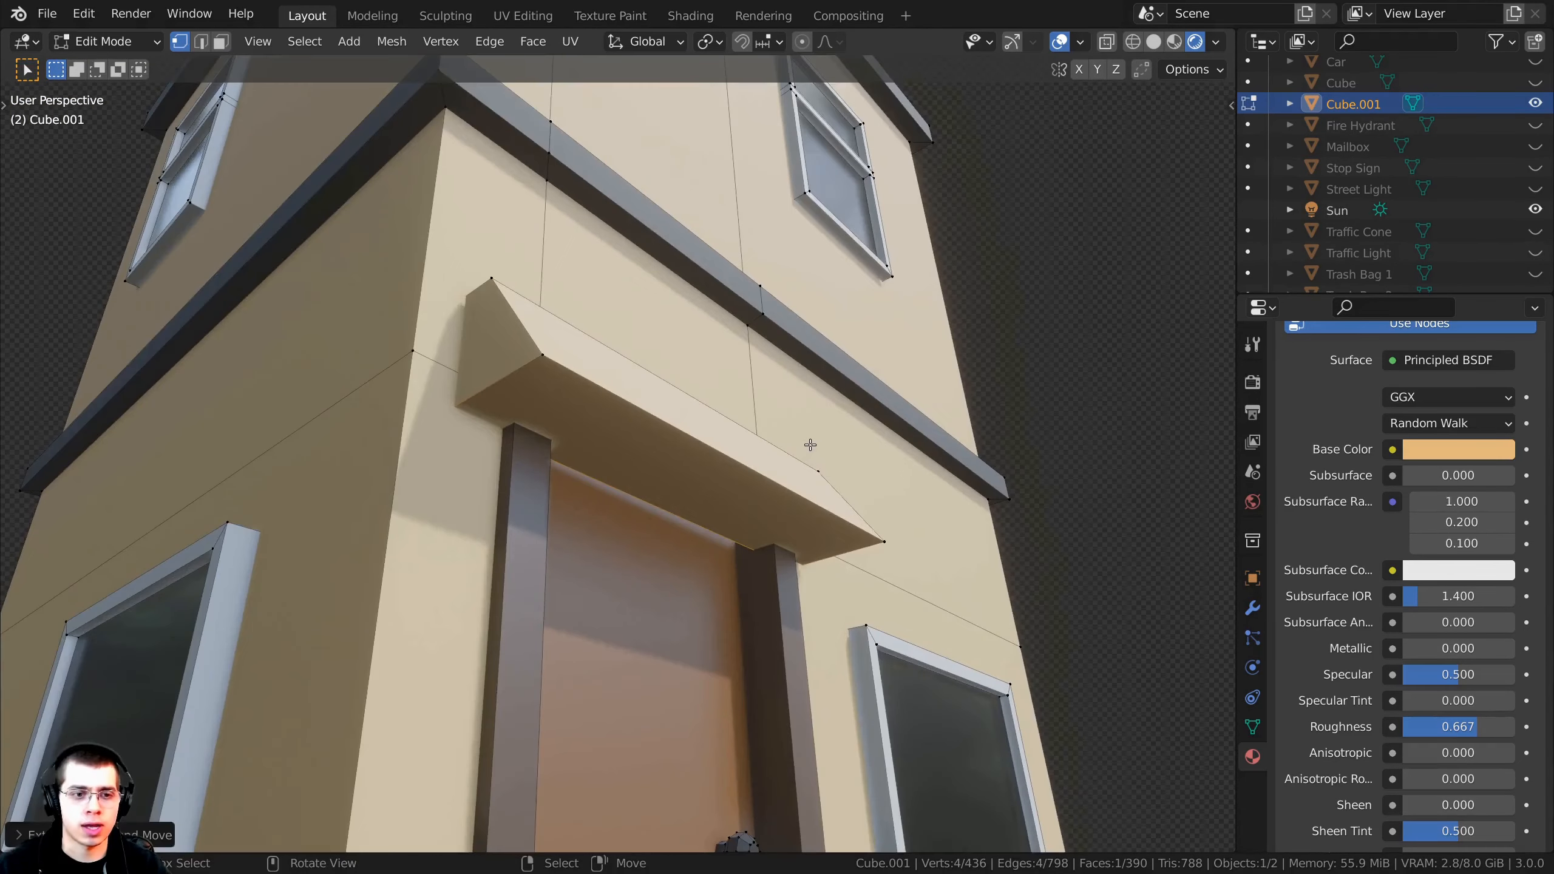
key("g")
key("y")
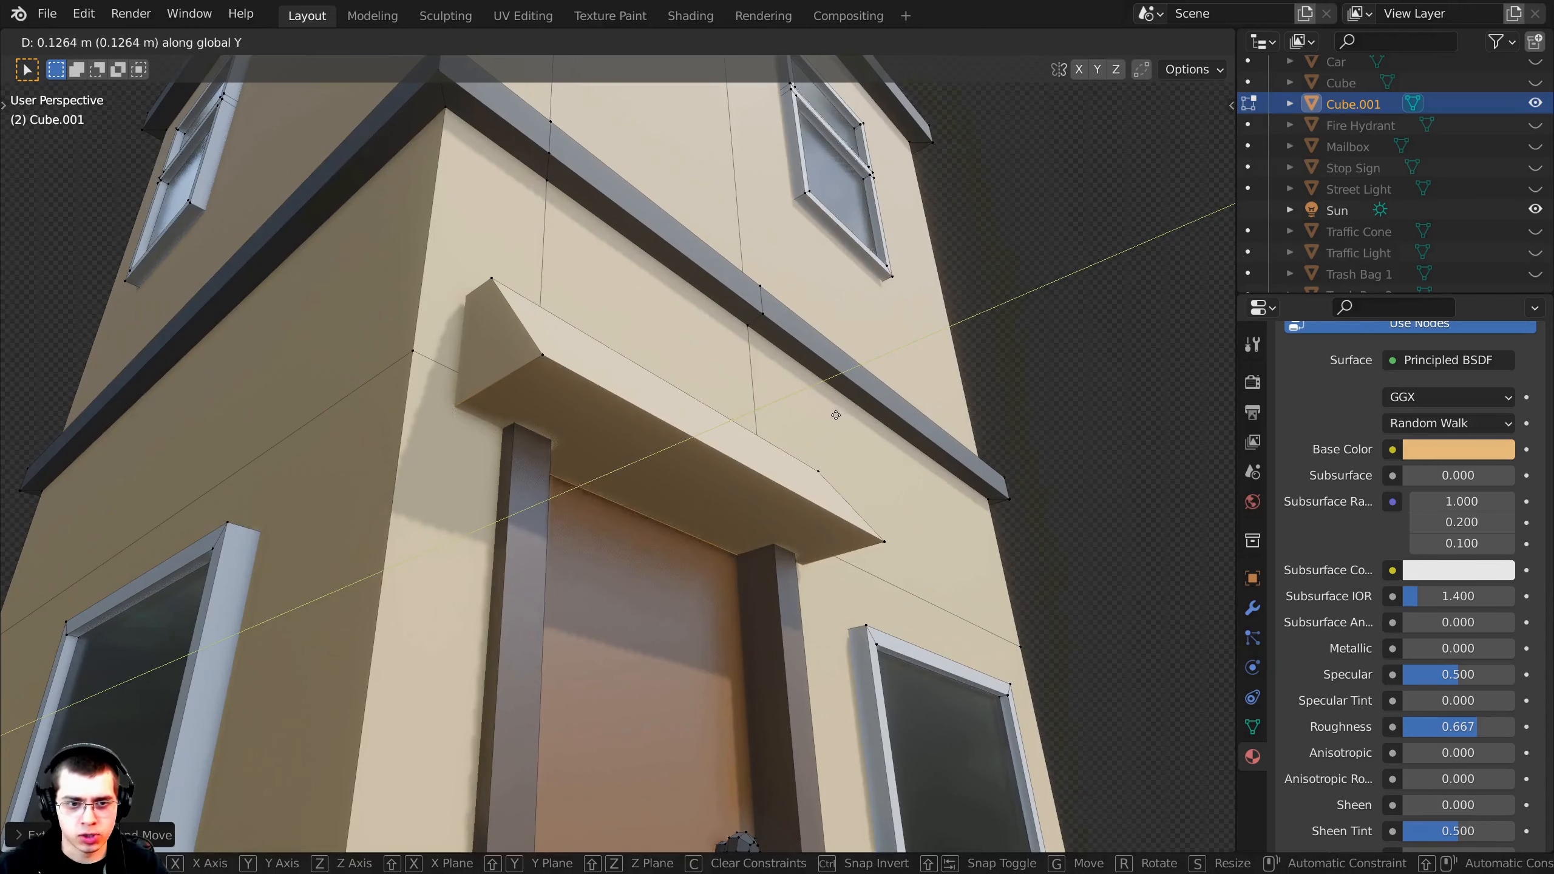
left_click(822, 420)
key("alt+a")
Step: In face selection mode, delete the underside face of the awning
middle_click_drag(655, 541, 641, 520)
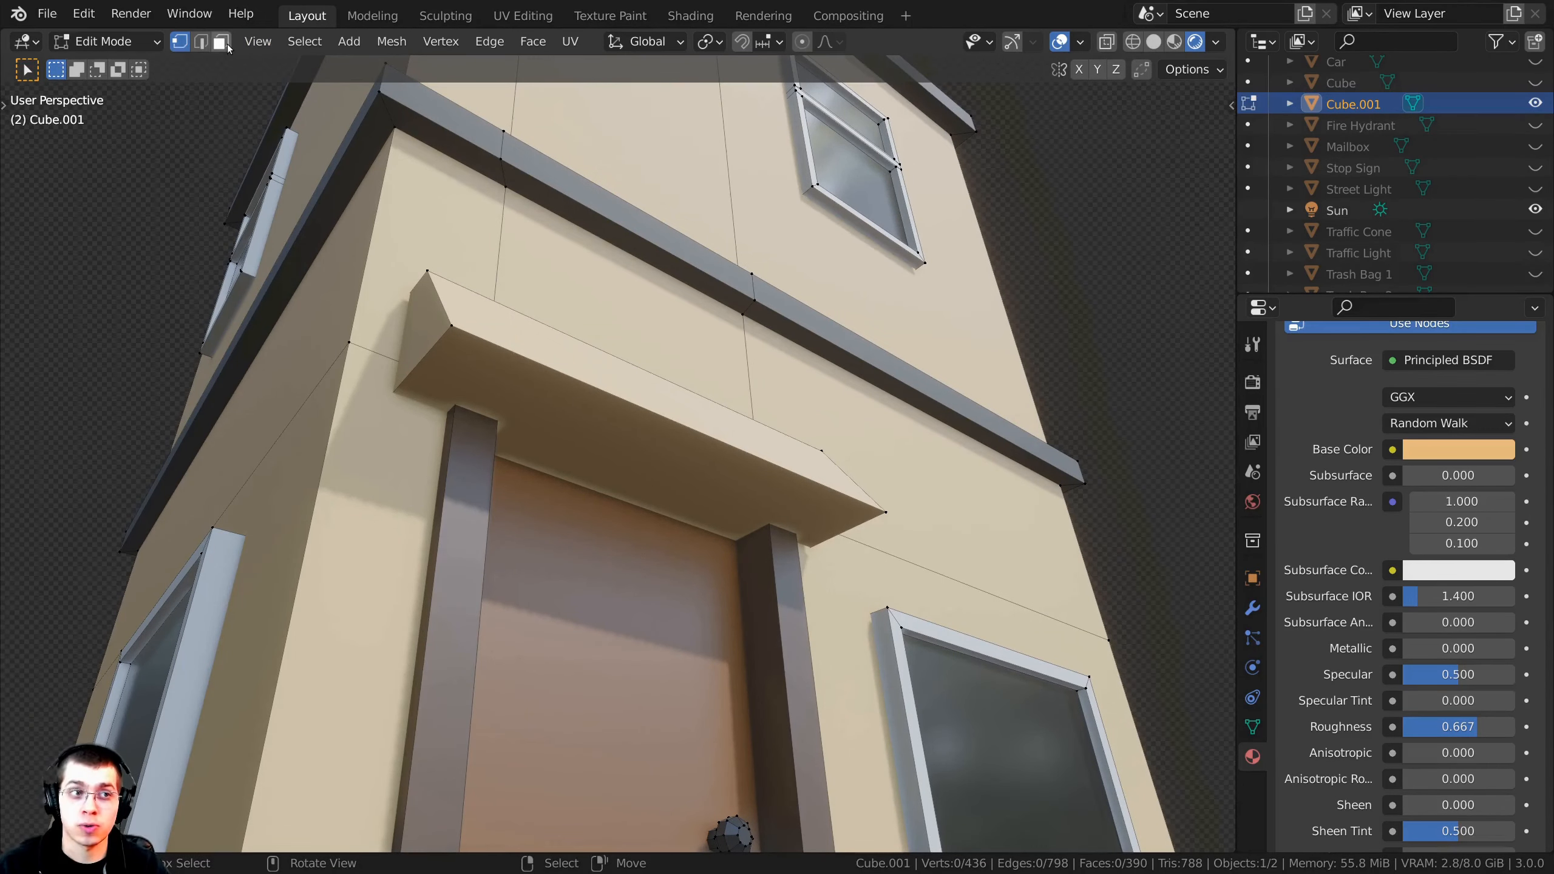
left_click(222, 42)
middle_click_drag(517, 439, 562, 422)
left_click(546, 386)
key("x")
left_click(503, 371)
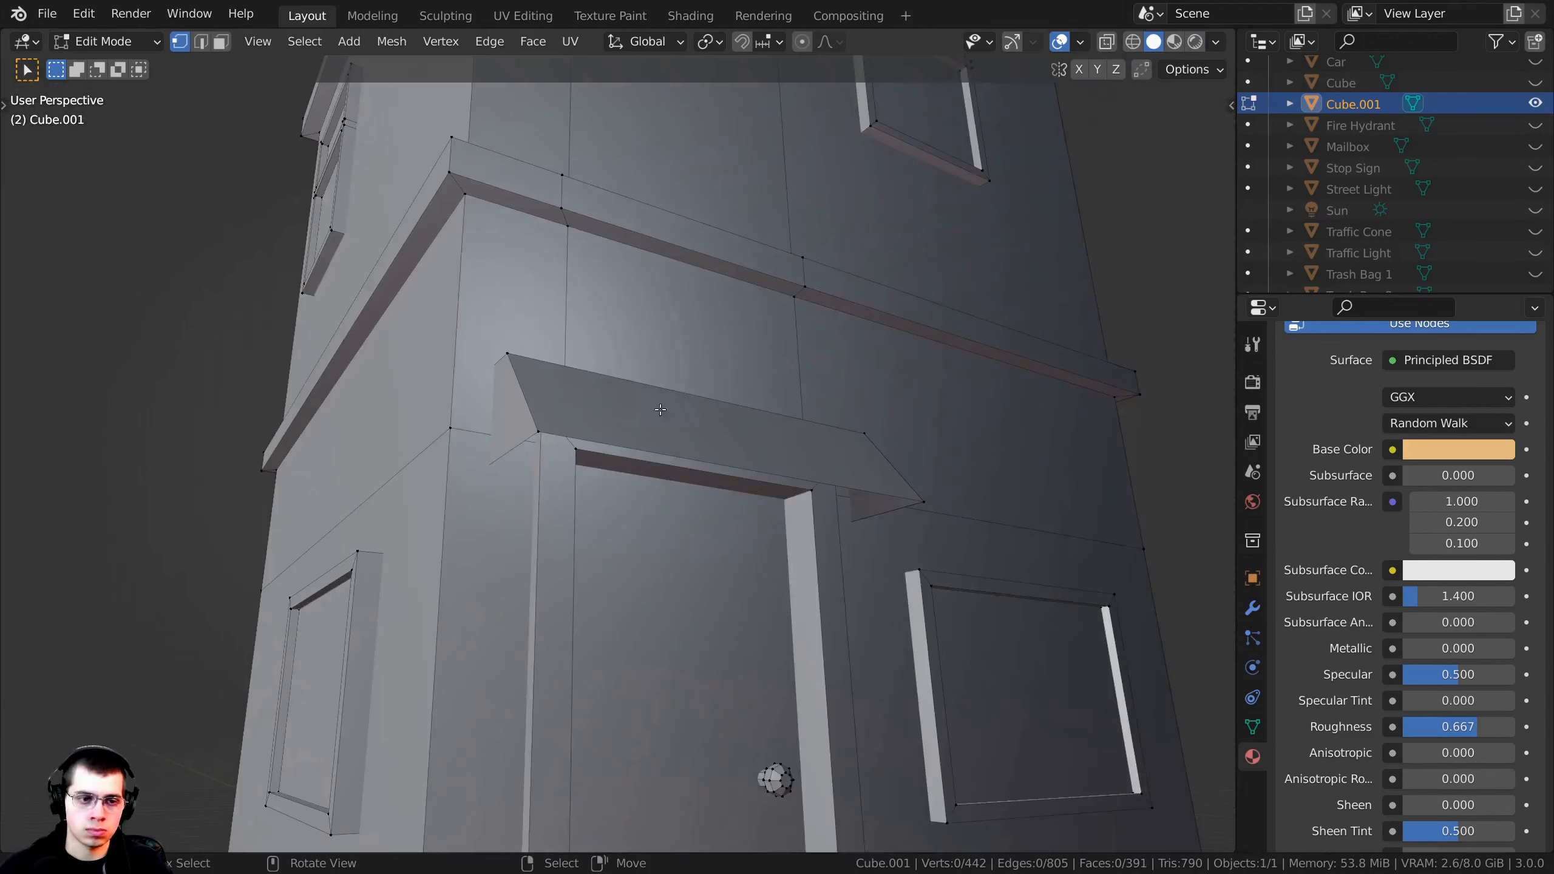
Step: Select all of the awning's linked geometry, extrude it in place and scale the new shell to about 0.83 for thickness
scroll(589, 329, "up", 5)
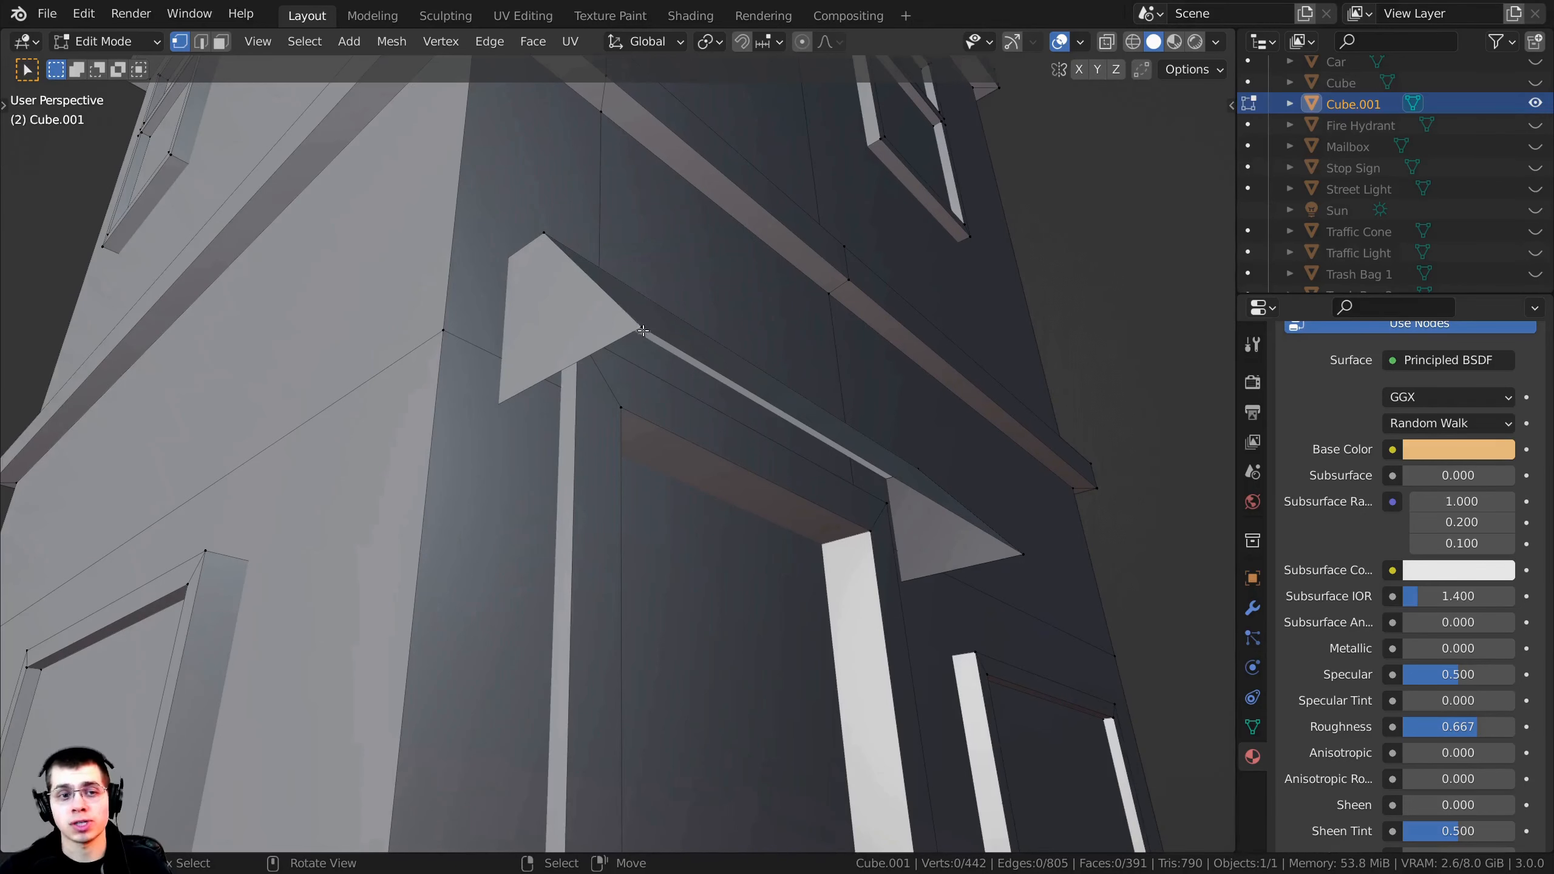
key("l")
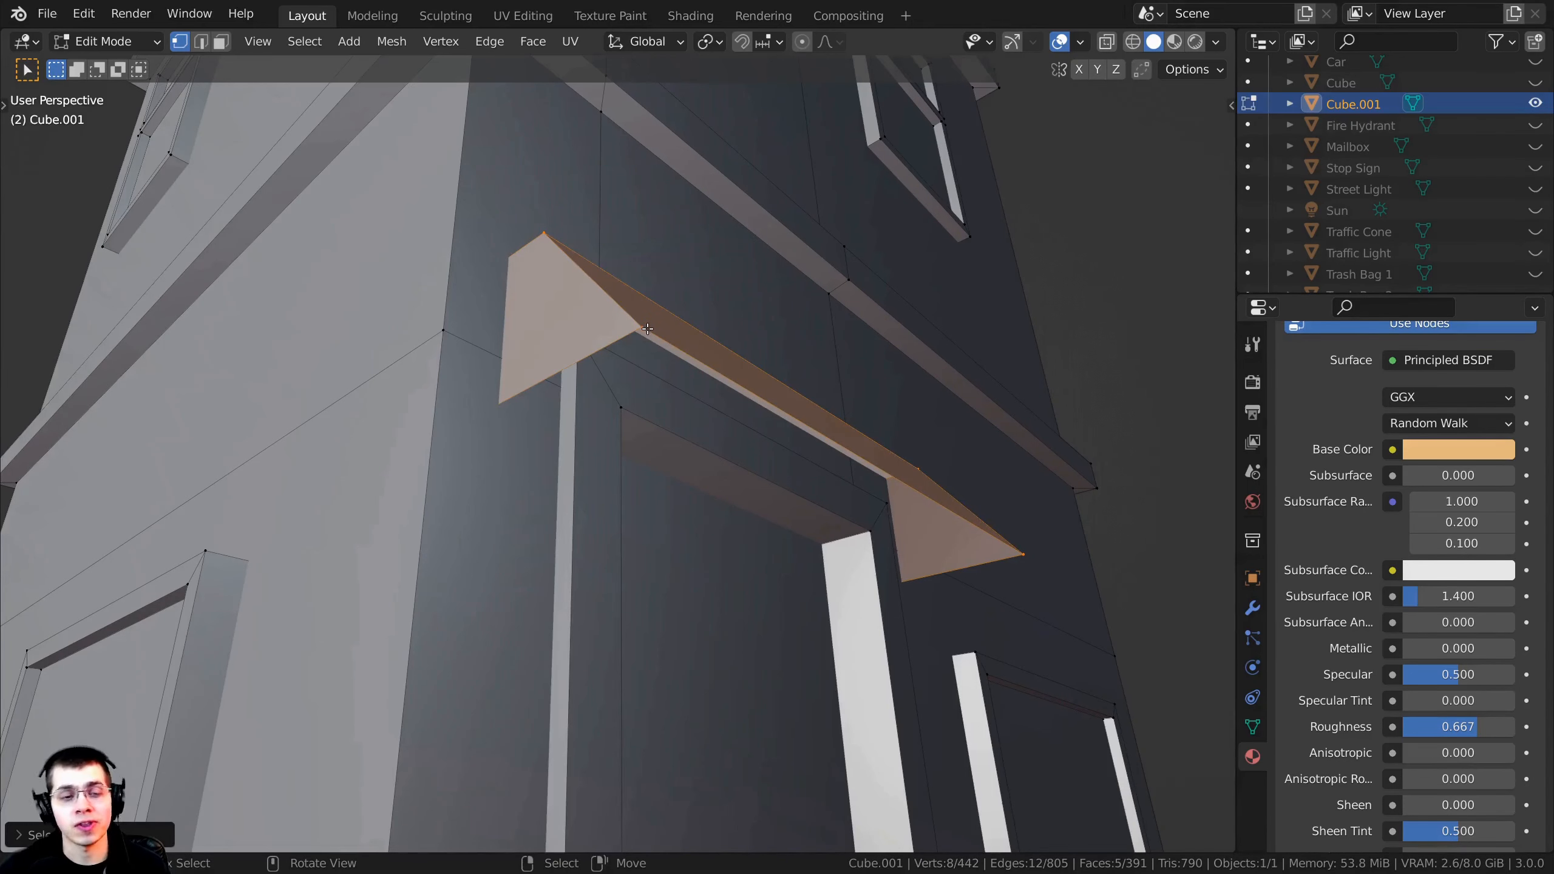
middle_click_drag(644, 333, 766, 332)
key("e")
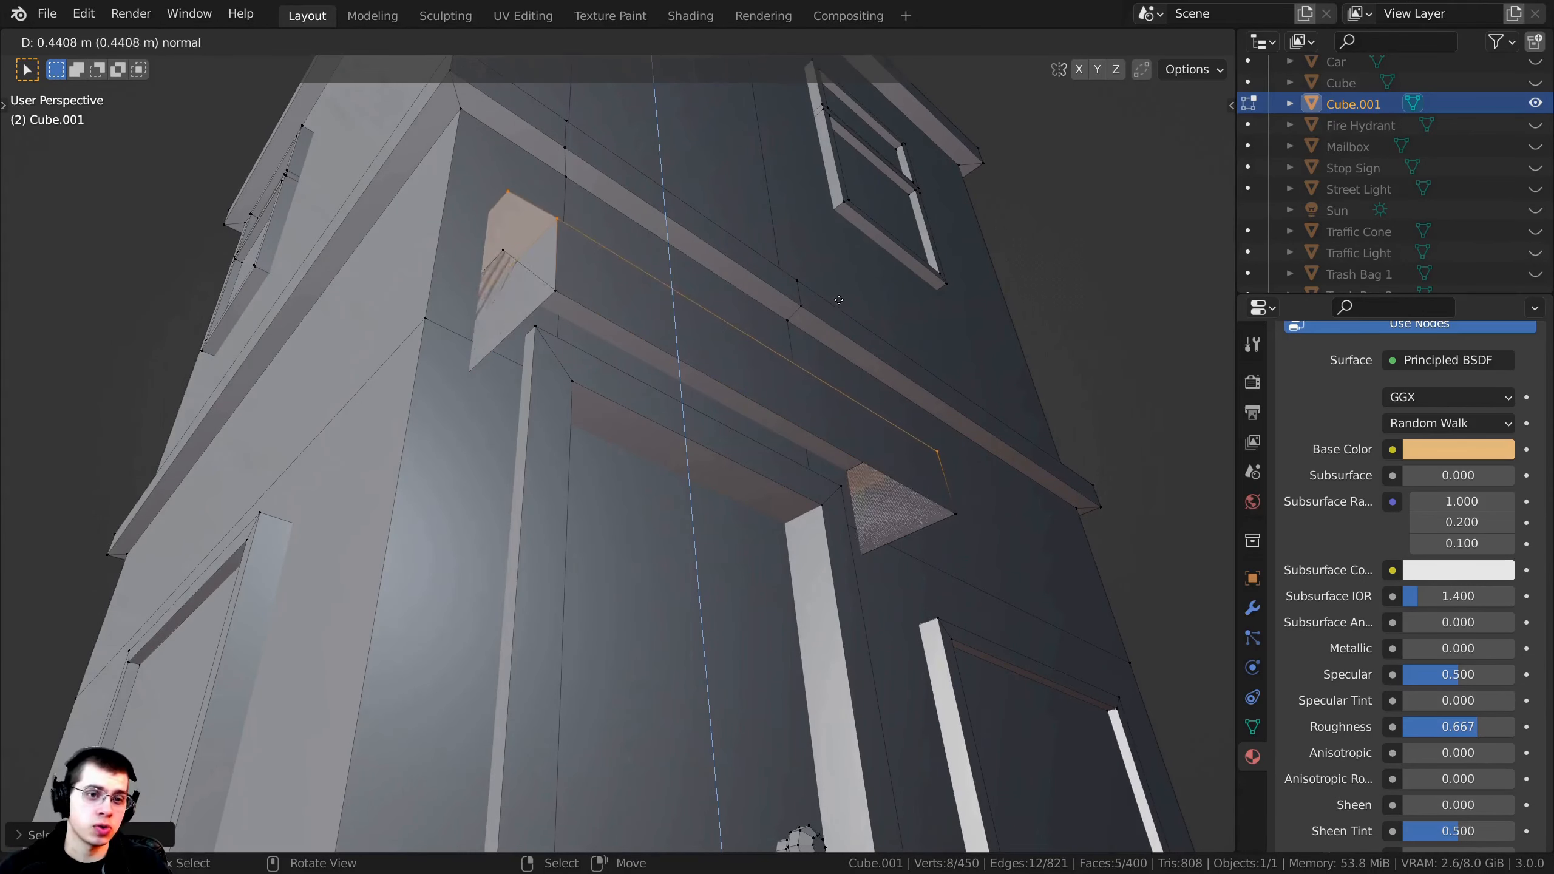
key("s")
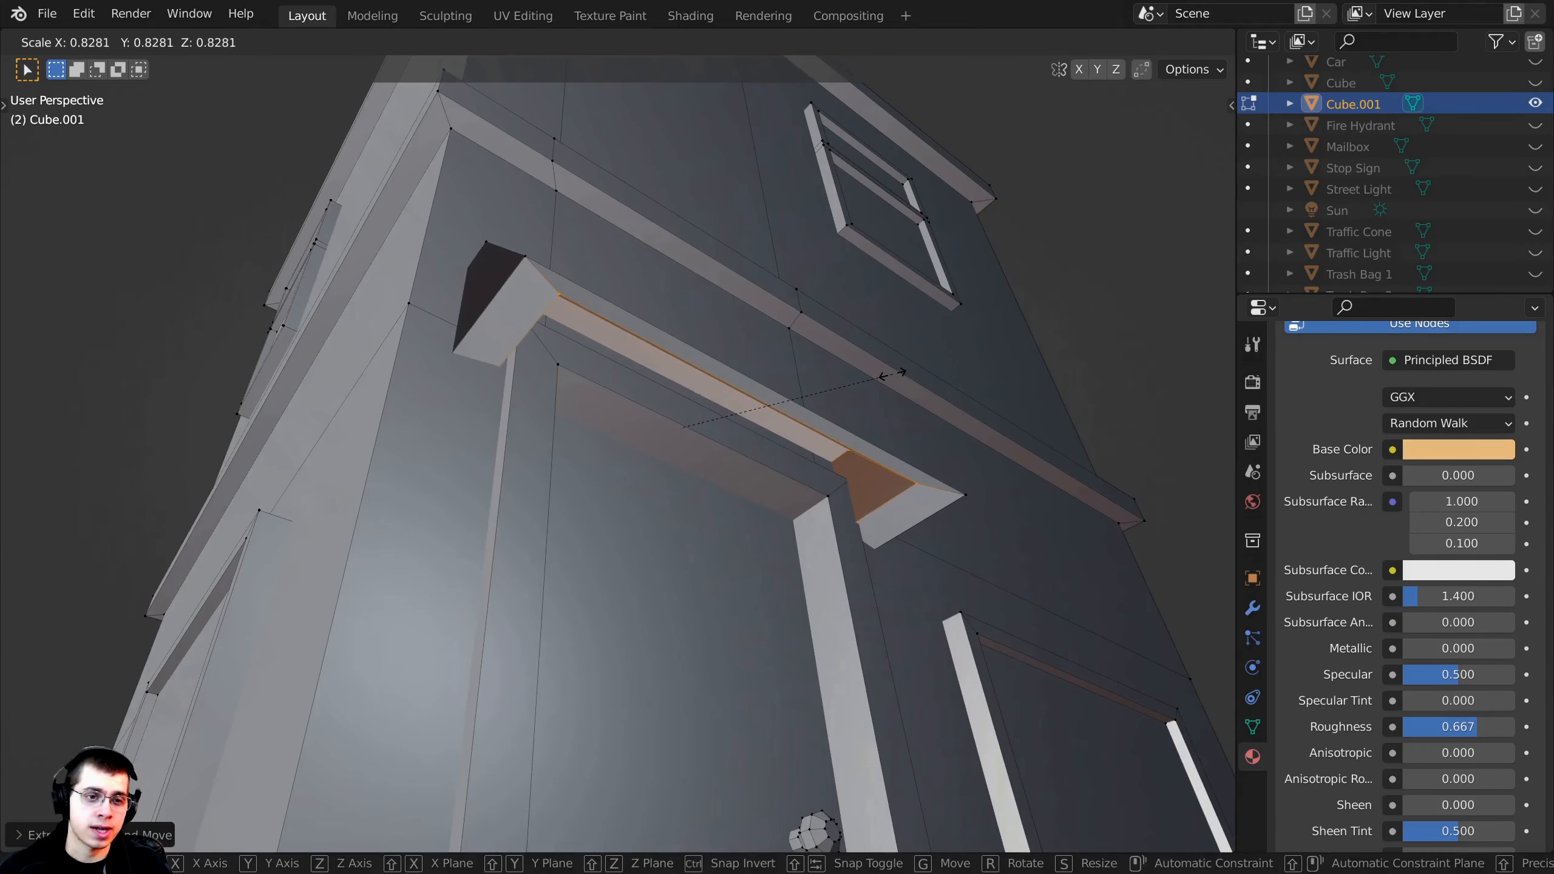
left_click(889, 374)
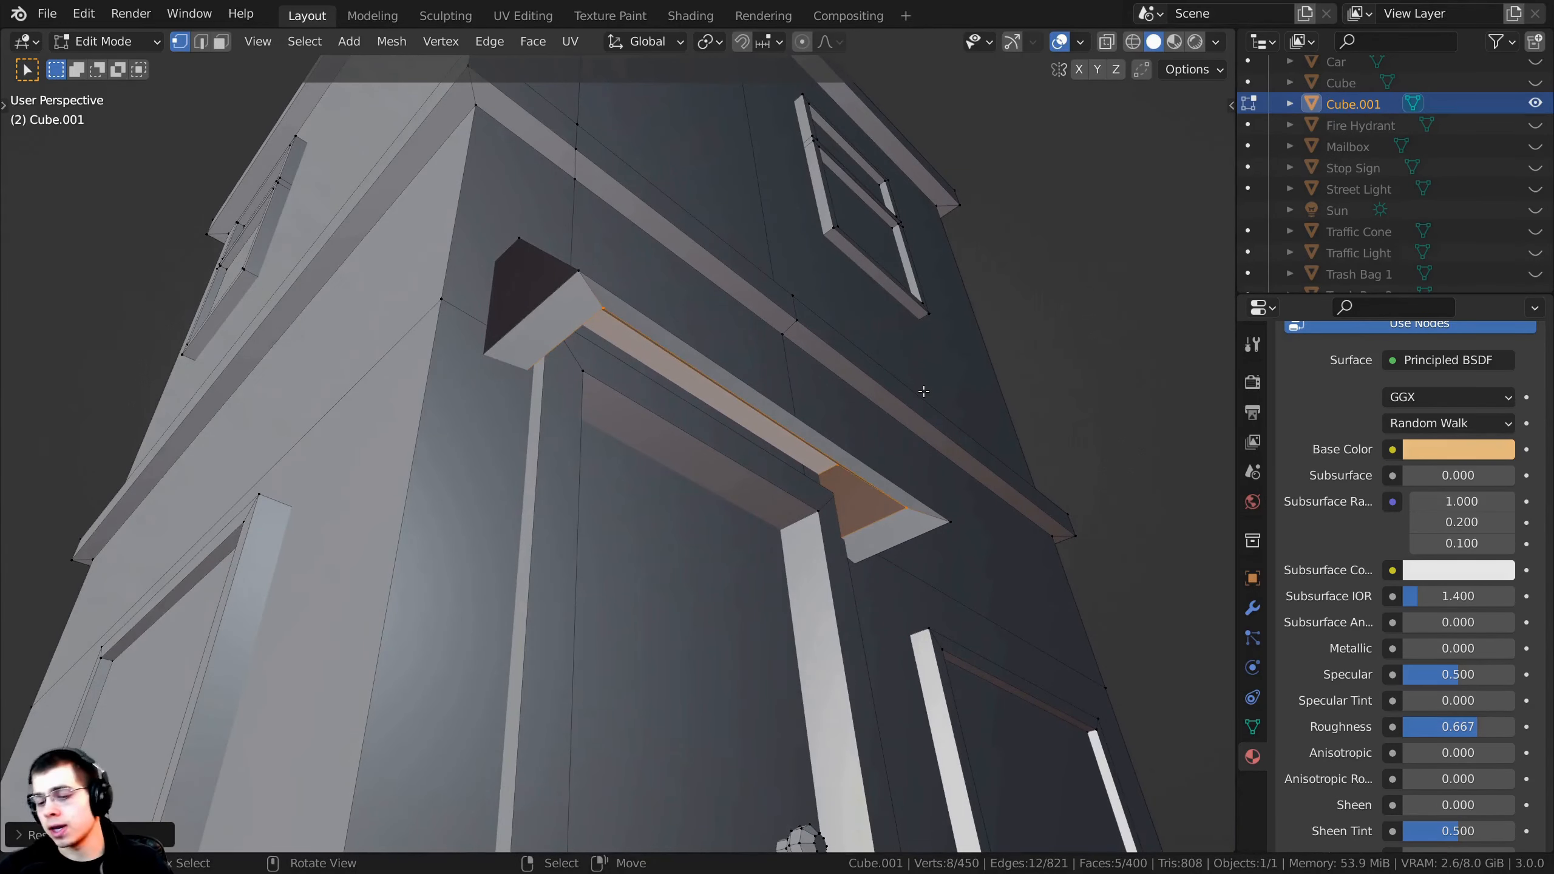
Step: In a right-side wireframe view, move the awning's inner shell down until its lower edge lines up with the outer bottom edge
key("KP_3")
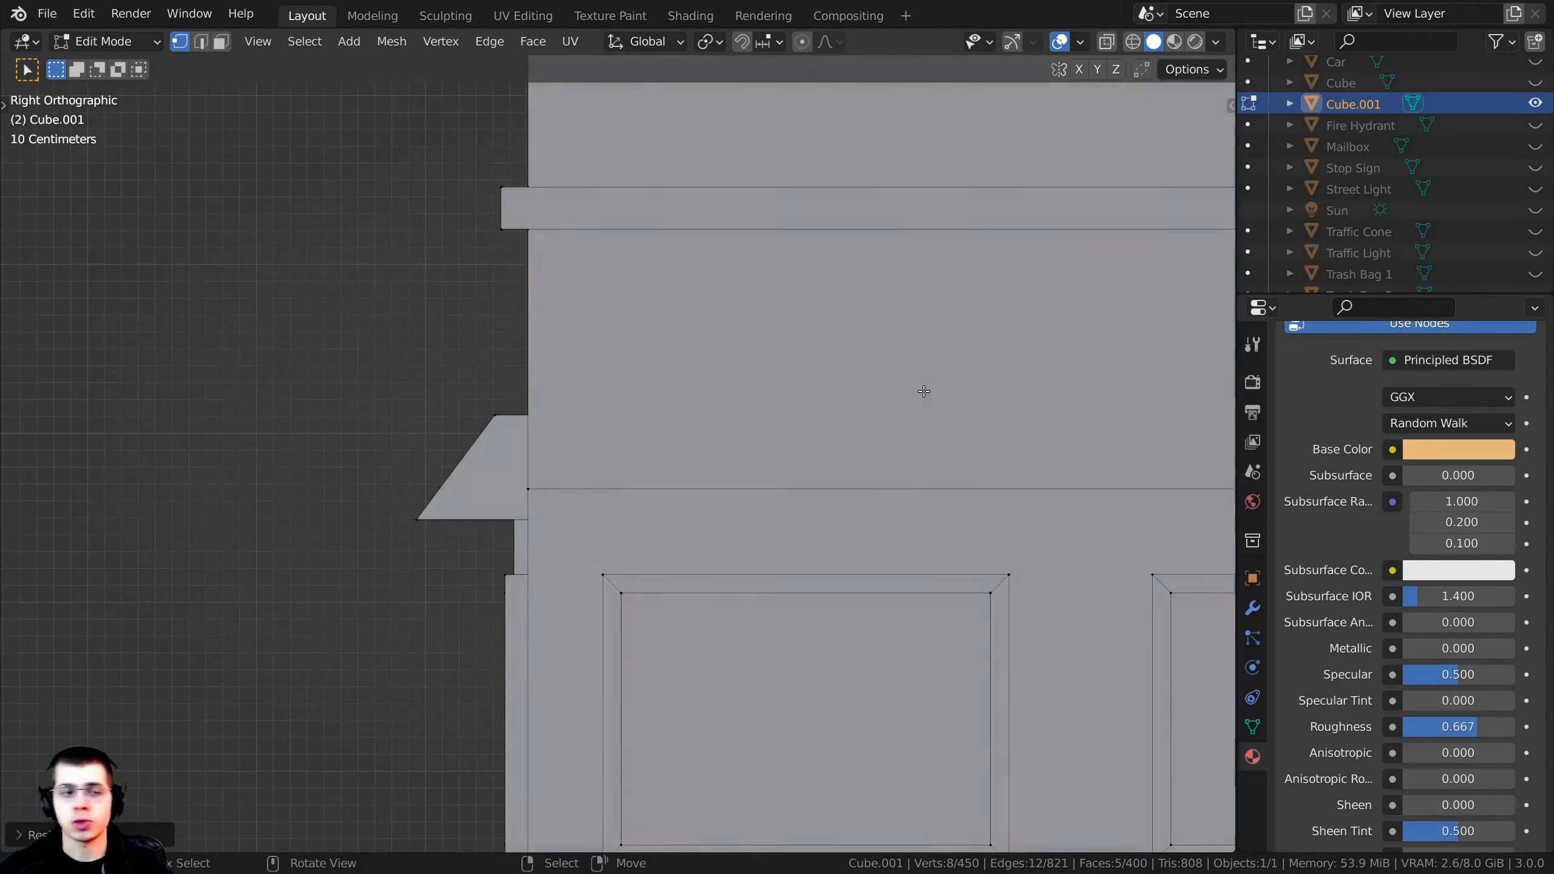
key("ctrl+KP_4")
key("z")
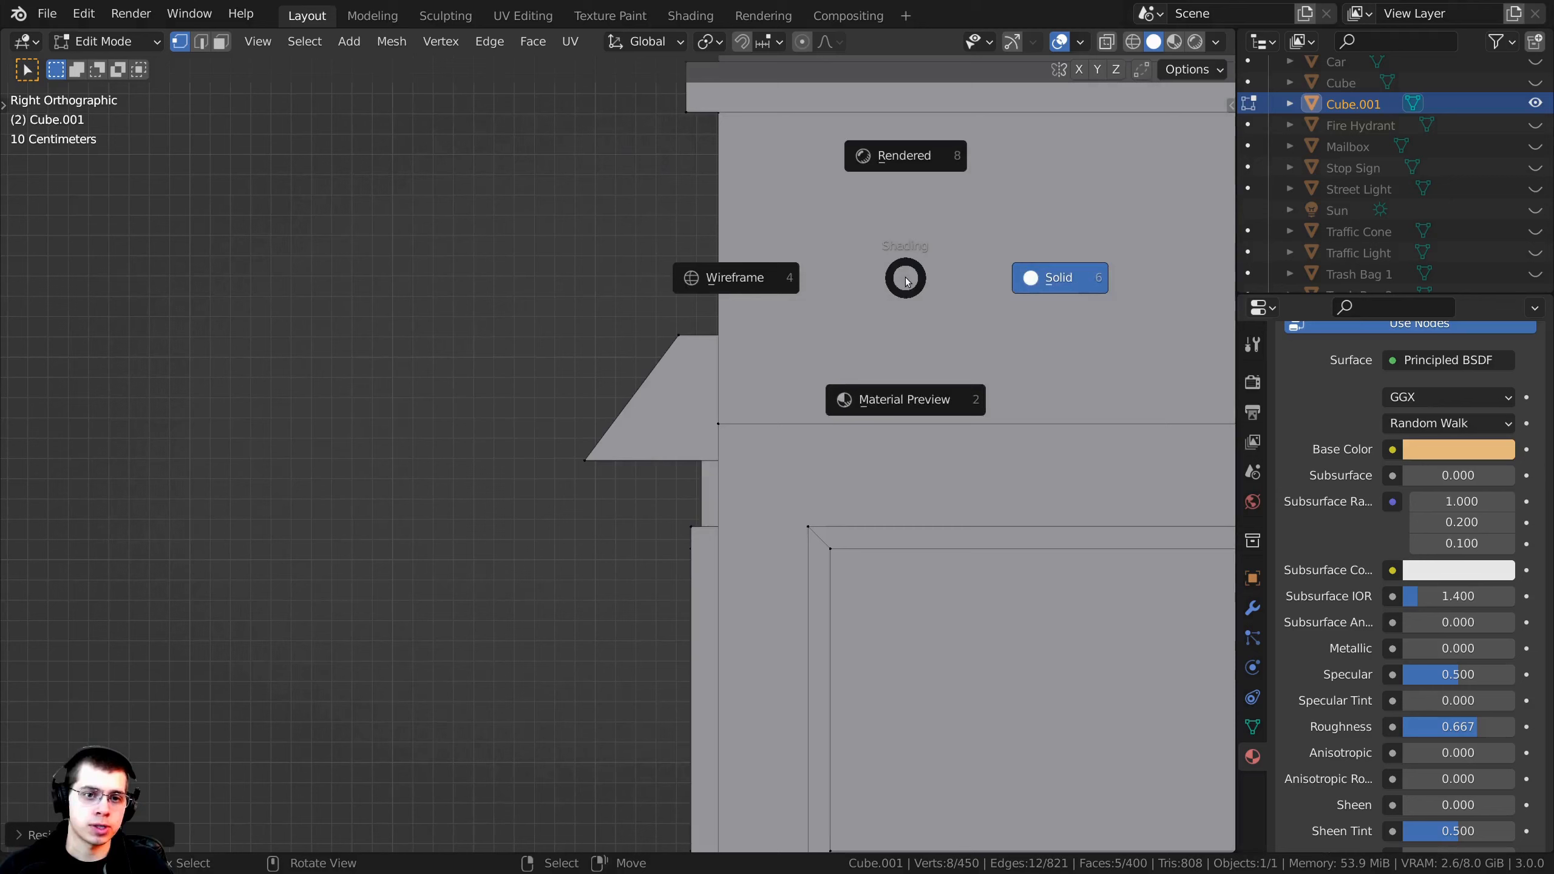
left_click(712, 275)
scroll(795, 263, "up", 2)
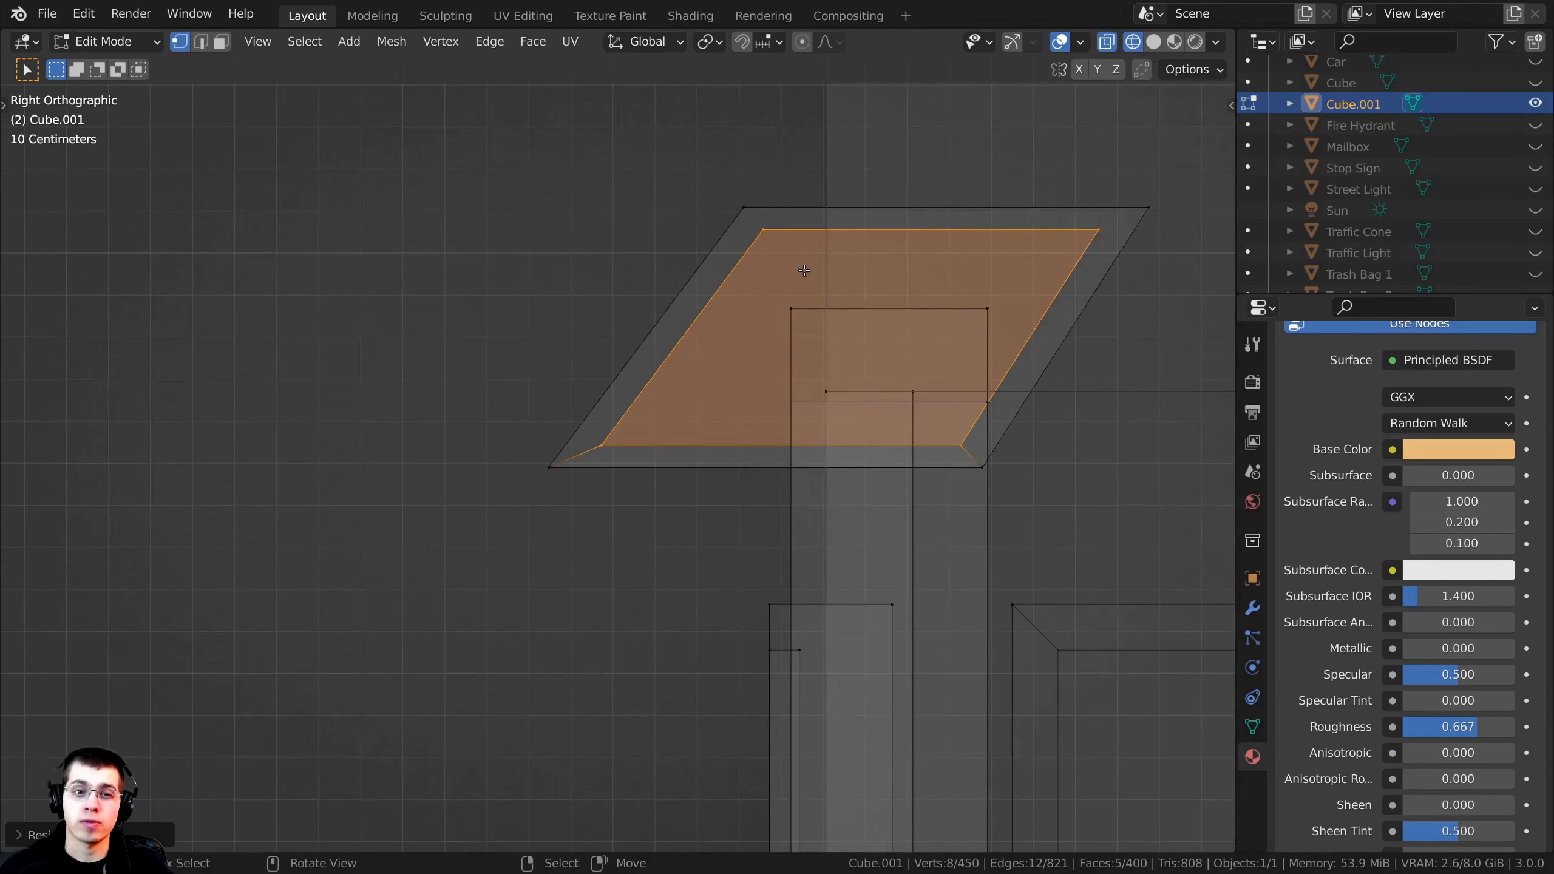
scroll(801, 256, "down", 2)
scroll(801, 256, "up", 2)
key("g")
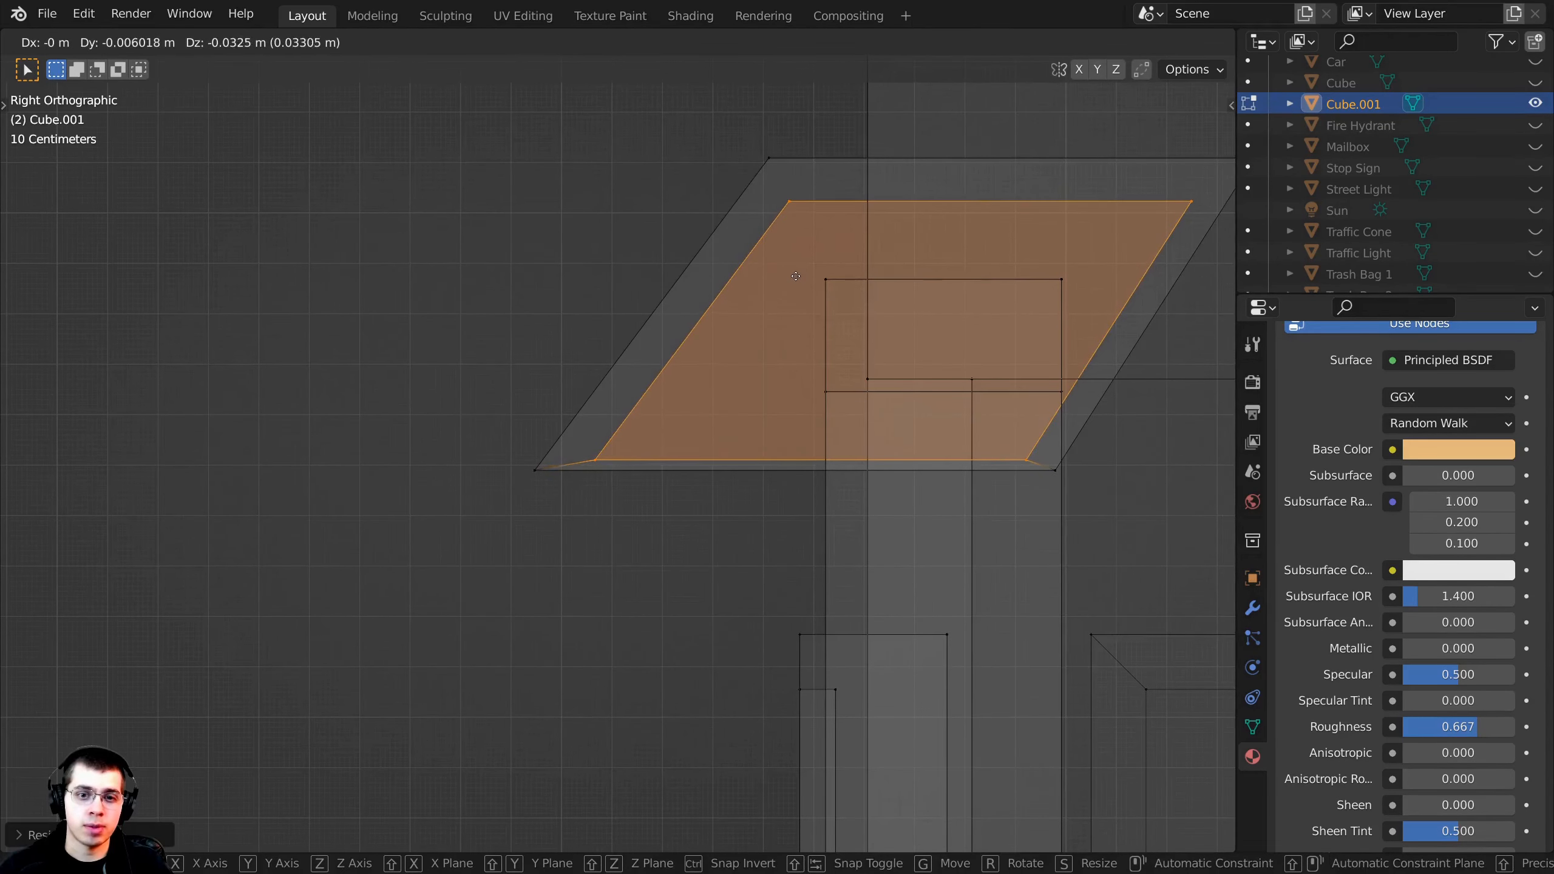
left_click(796, 281)
scroll(407, 405, "up", 3)
scroll(407, 404, "up", 1)
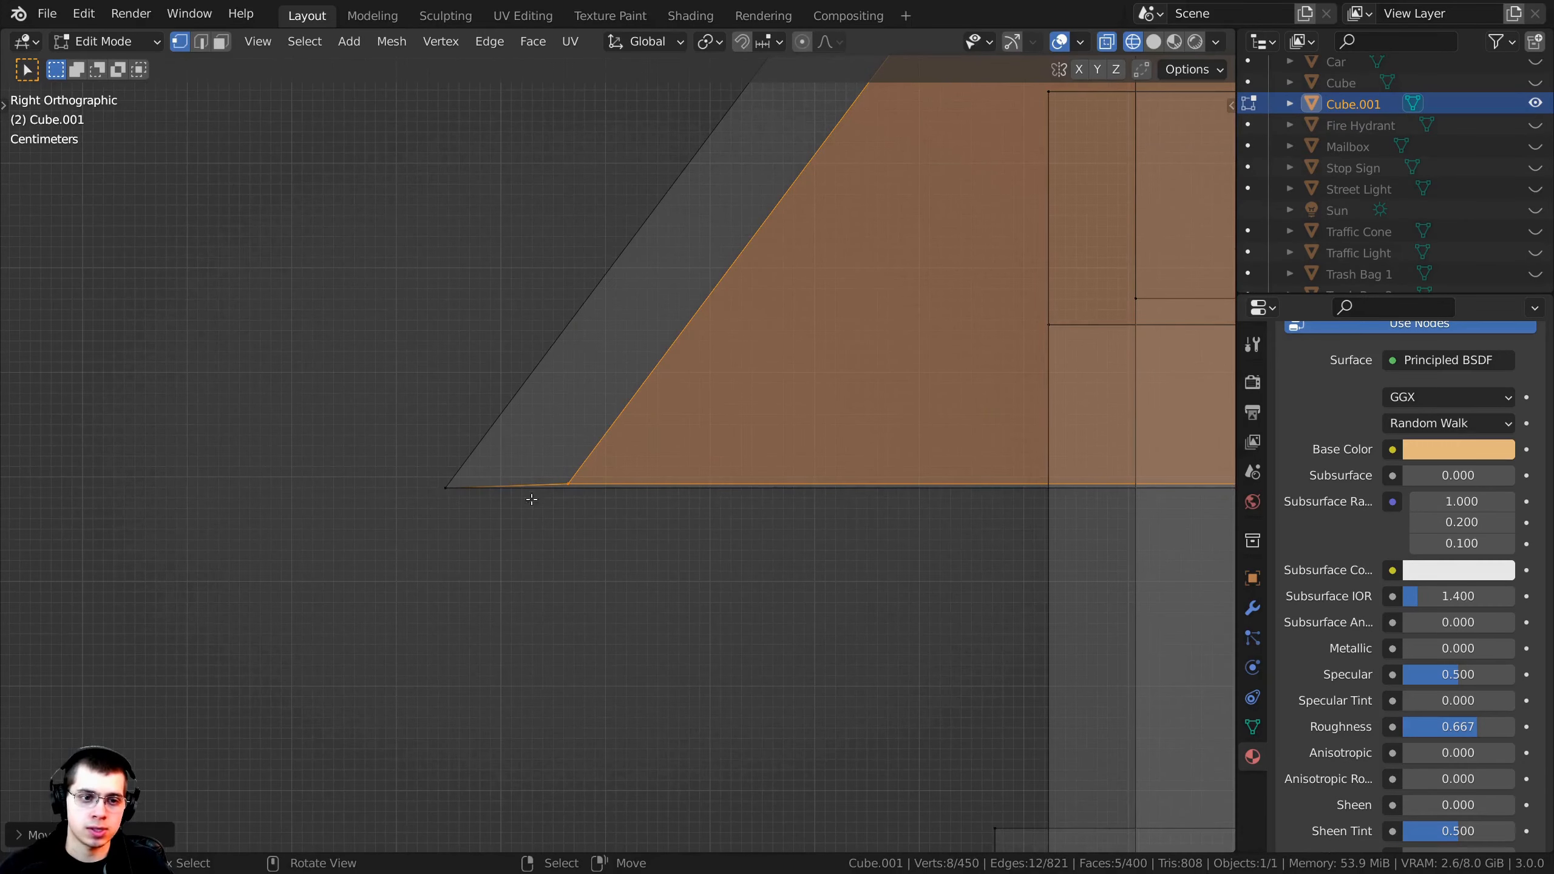
key("g")
left_click(693, 504)
scroll(554, 515, "down", 5)
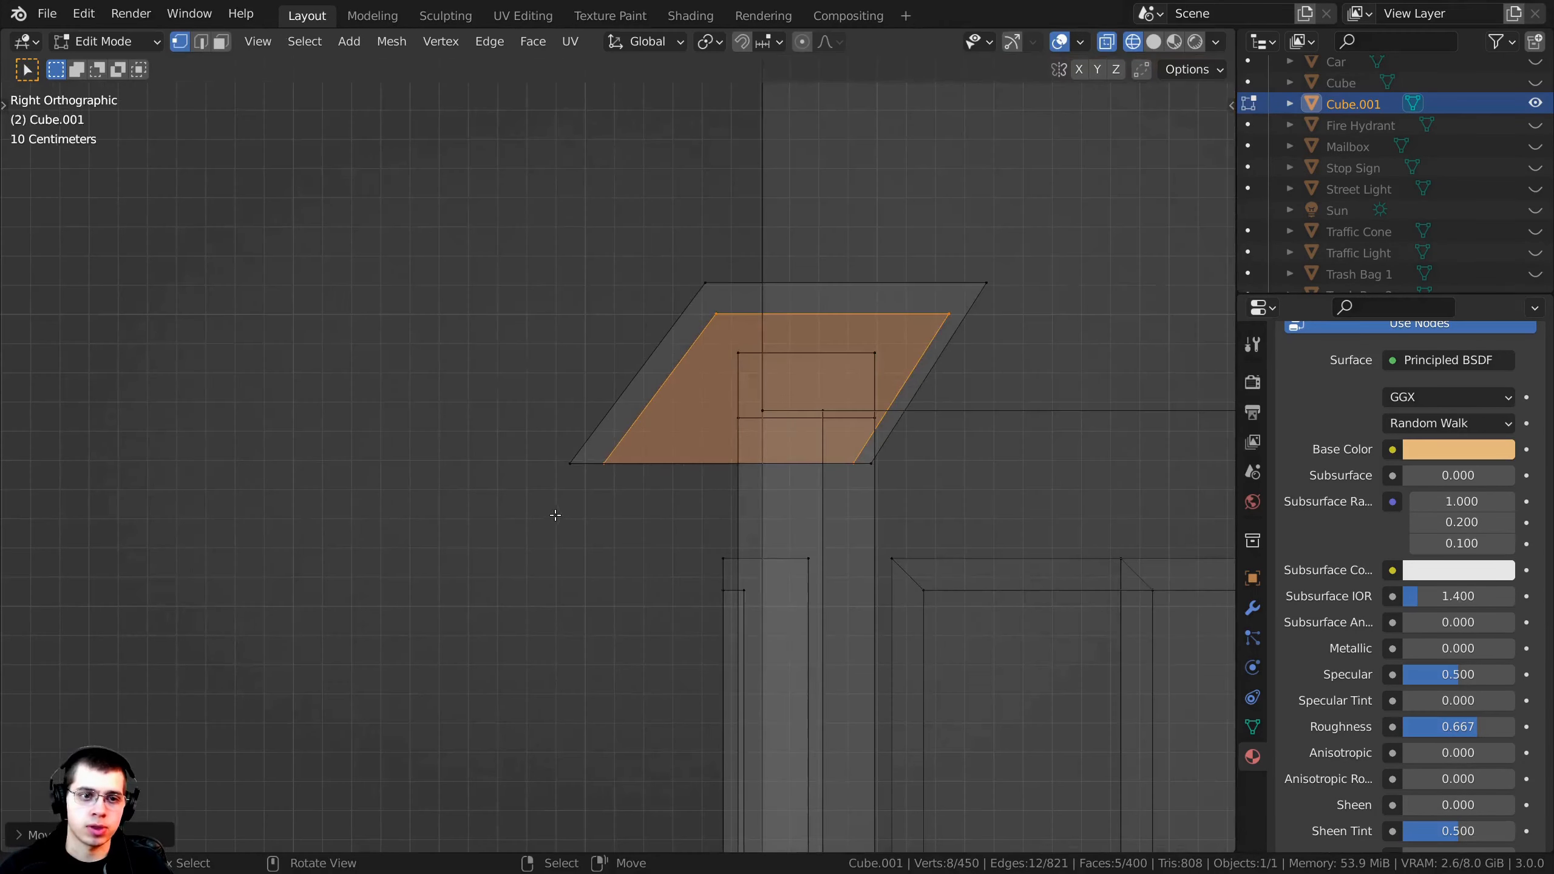
Step: Stretch the inner shell to about 1.1 along the X axis to thin the awning's side walls, then return to Object Mode
middle_click_drag(554, 515, 687, 398)
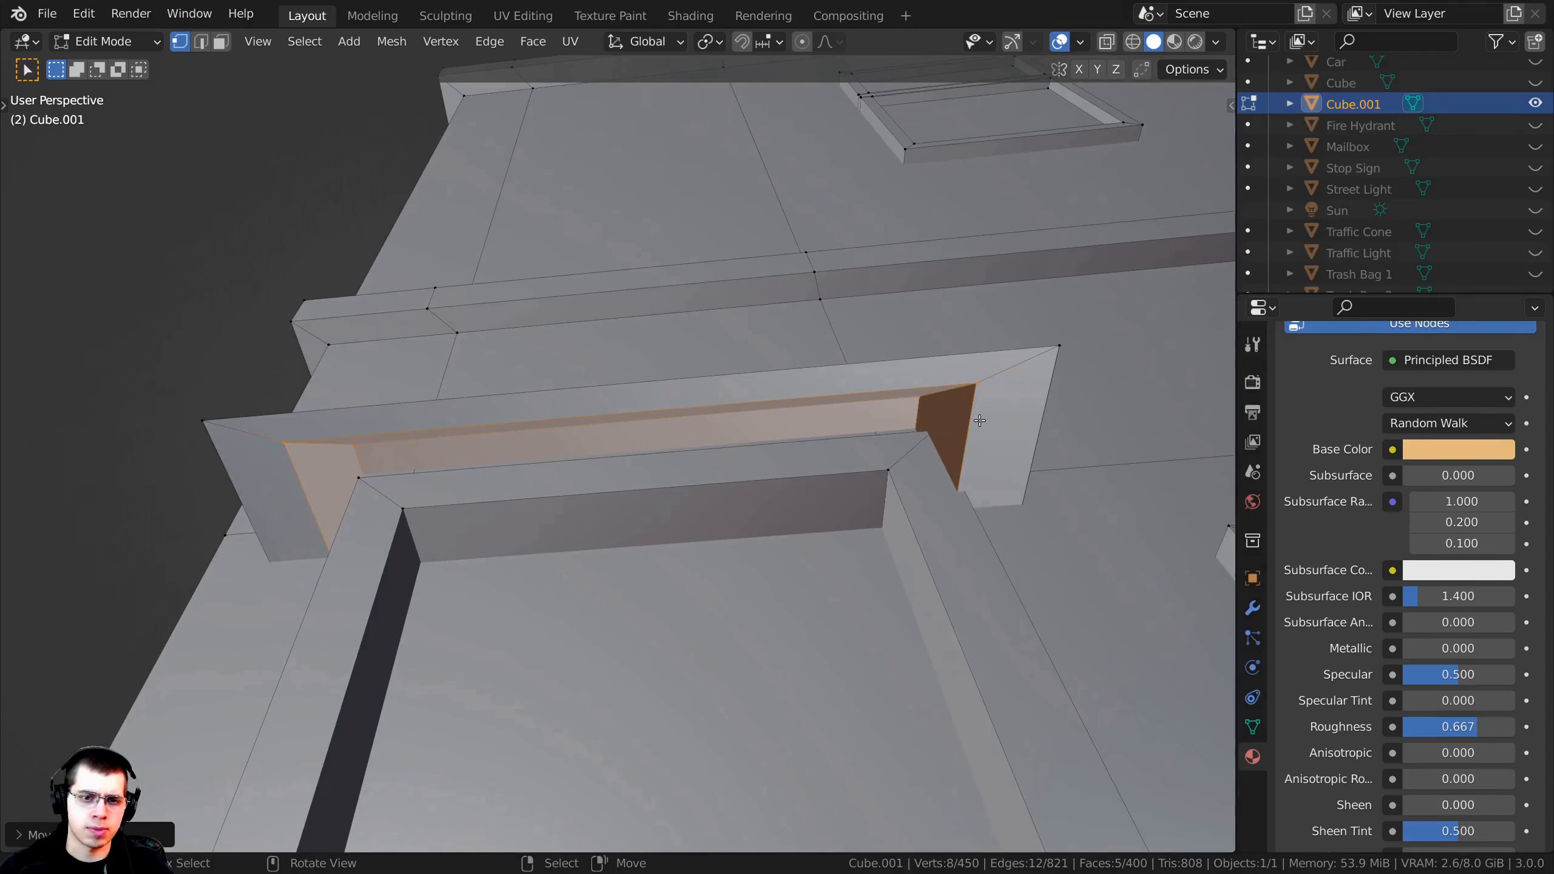
key("s")
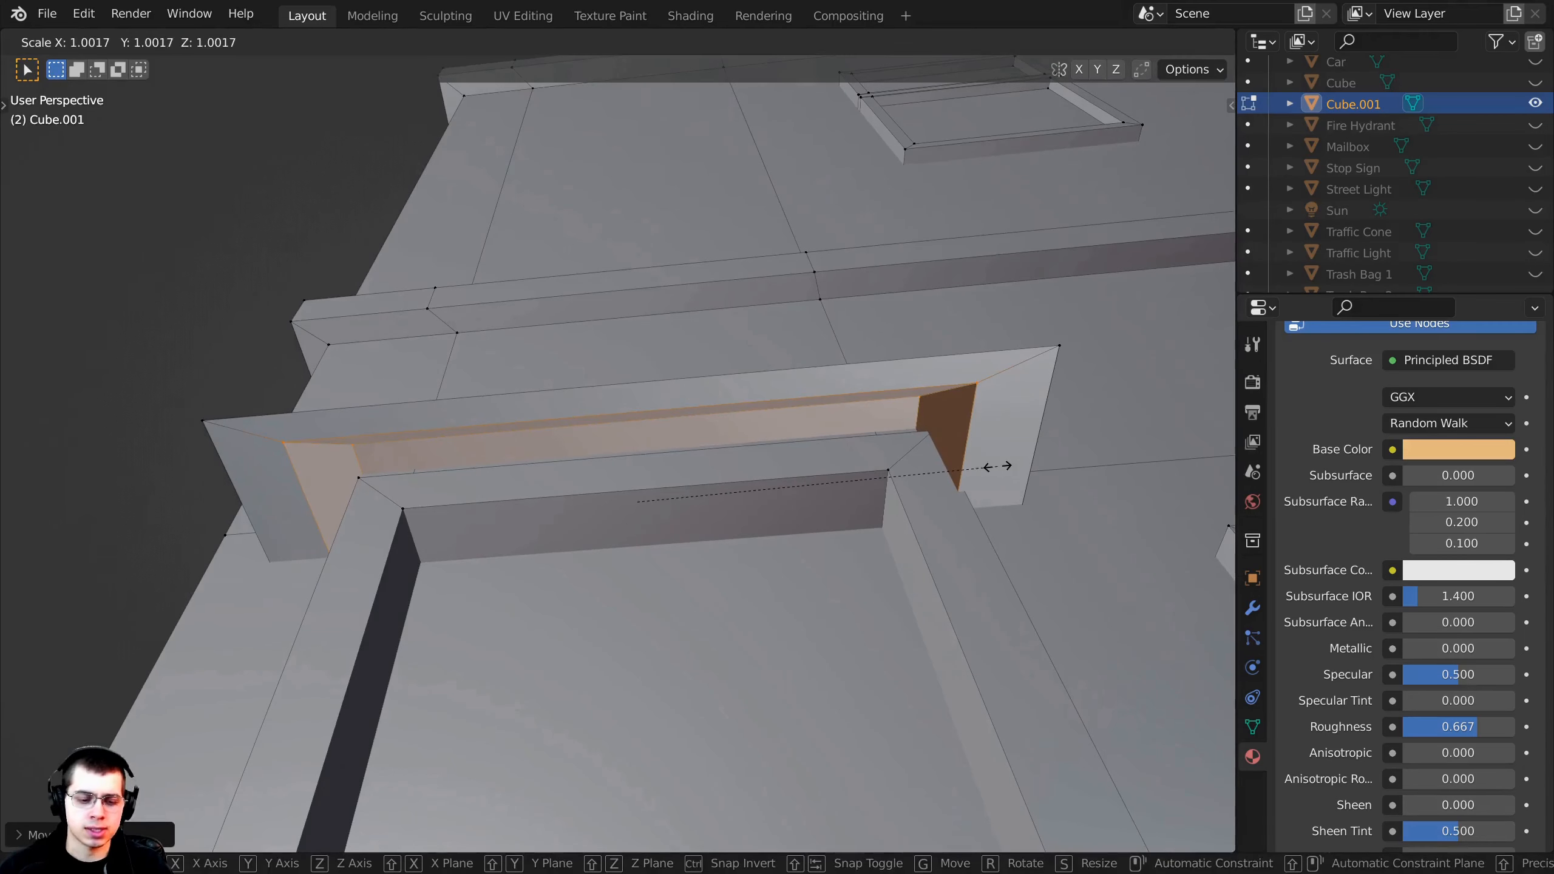
key("x")
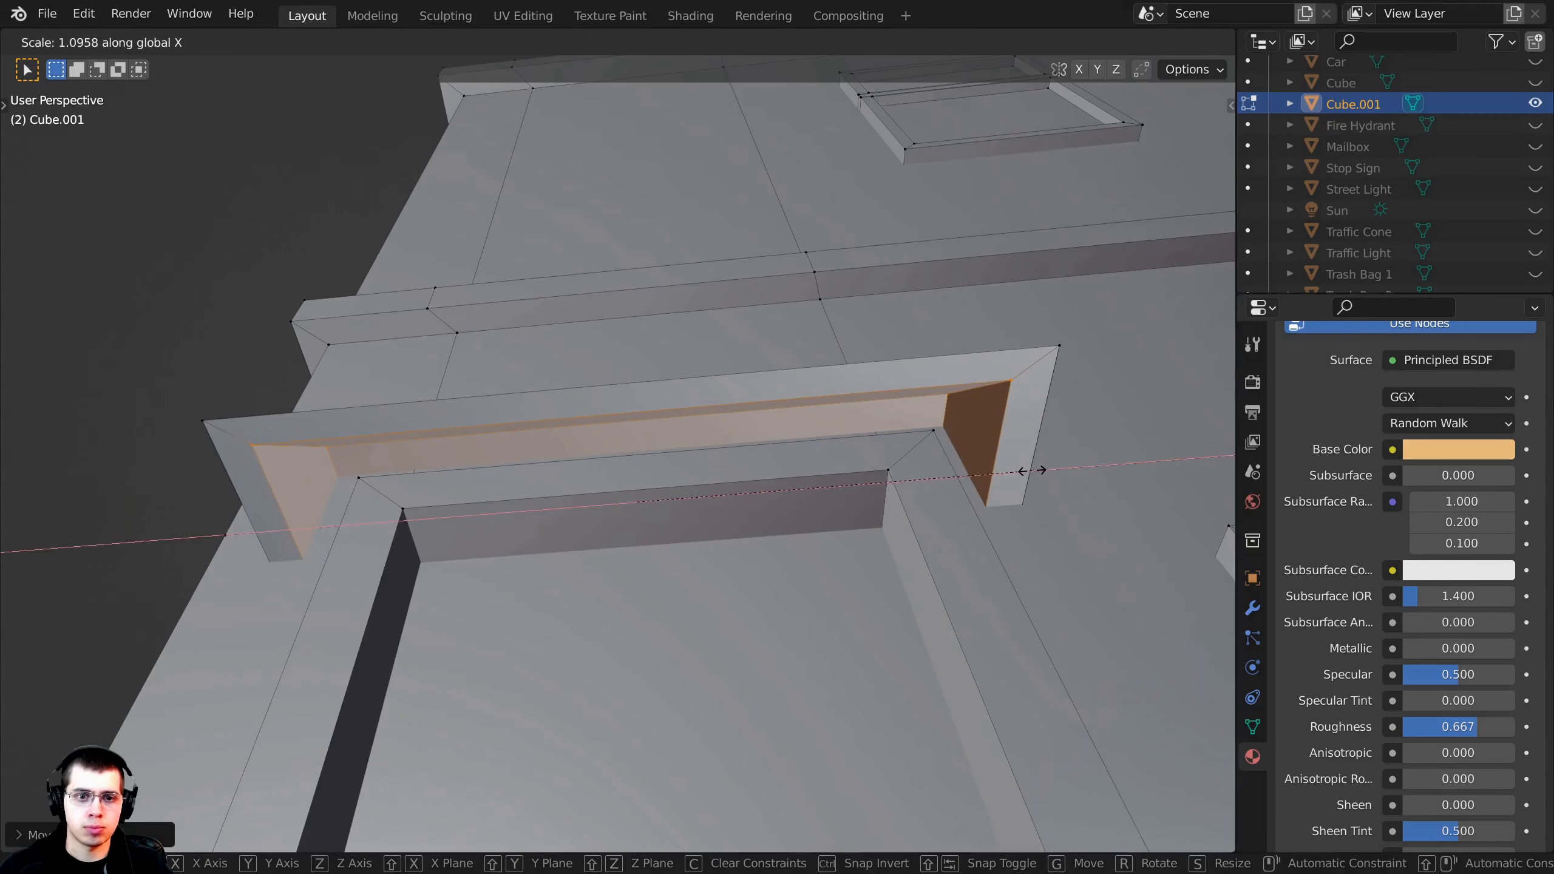
left_click(1022, 468)
key("Tab")
scroll(745, 432, "down", 3)
middle_click_drag(746, 432, 835, 526)
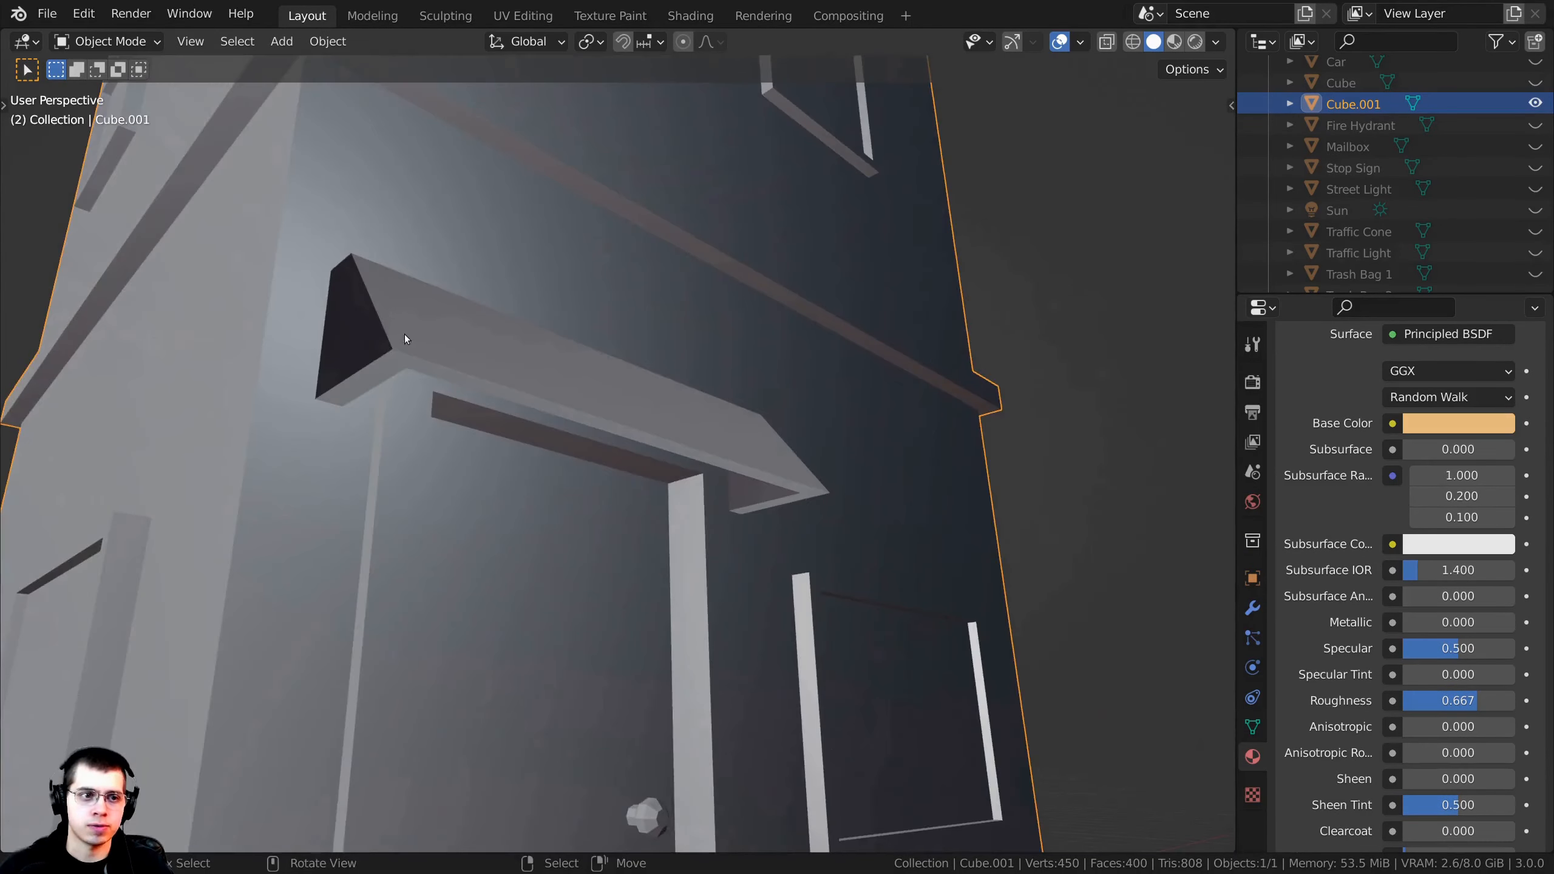
Step: Select all of the building's geometry in Edit Mode, then return to Object Mode and inspect the whole building in rendered shading
key("Tab")
middle_click_drag(404, 334, 613, 676)
key("a")
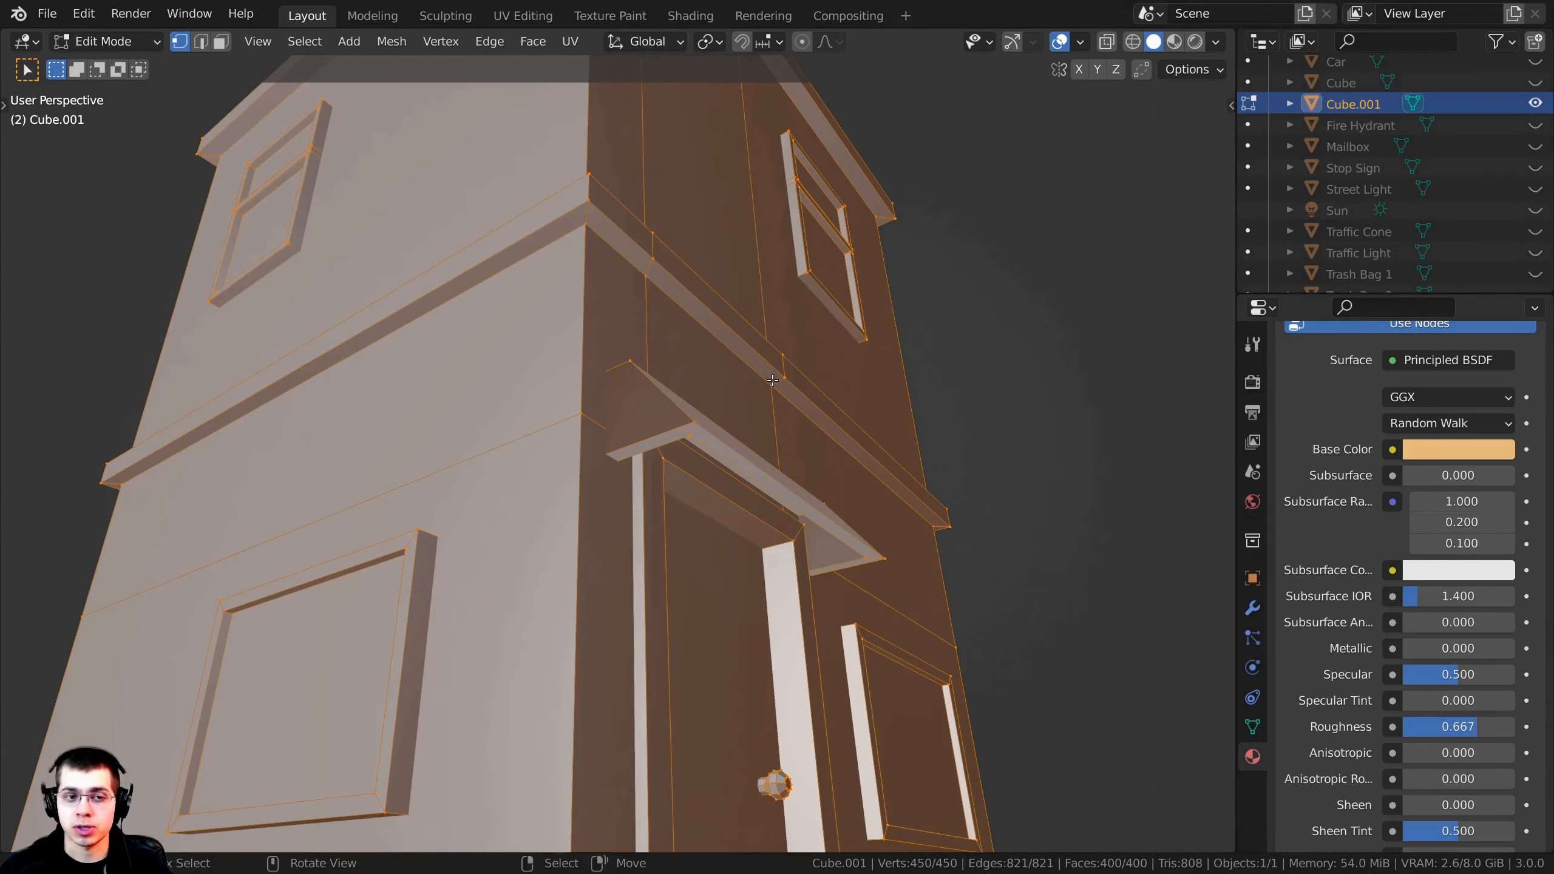
scroll(773, 380, "down", 5)
key("Tab")
middle_click_drag(772, 379, 679, 561)
scroll(730, 309, "up", 2)
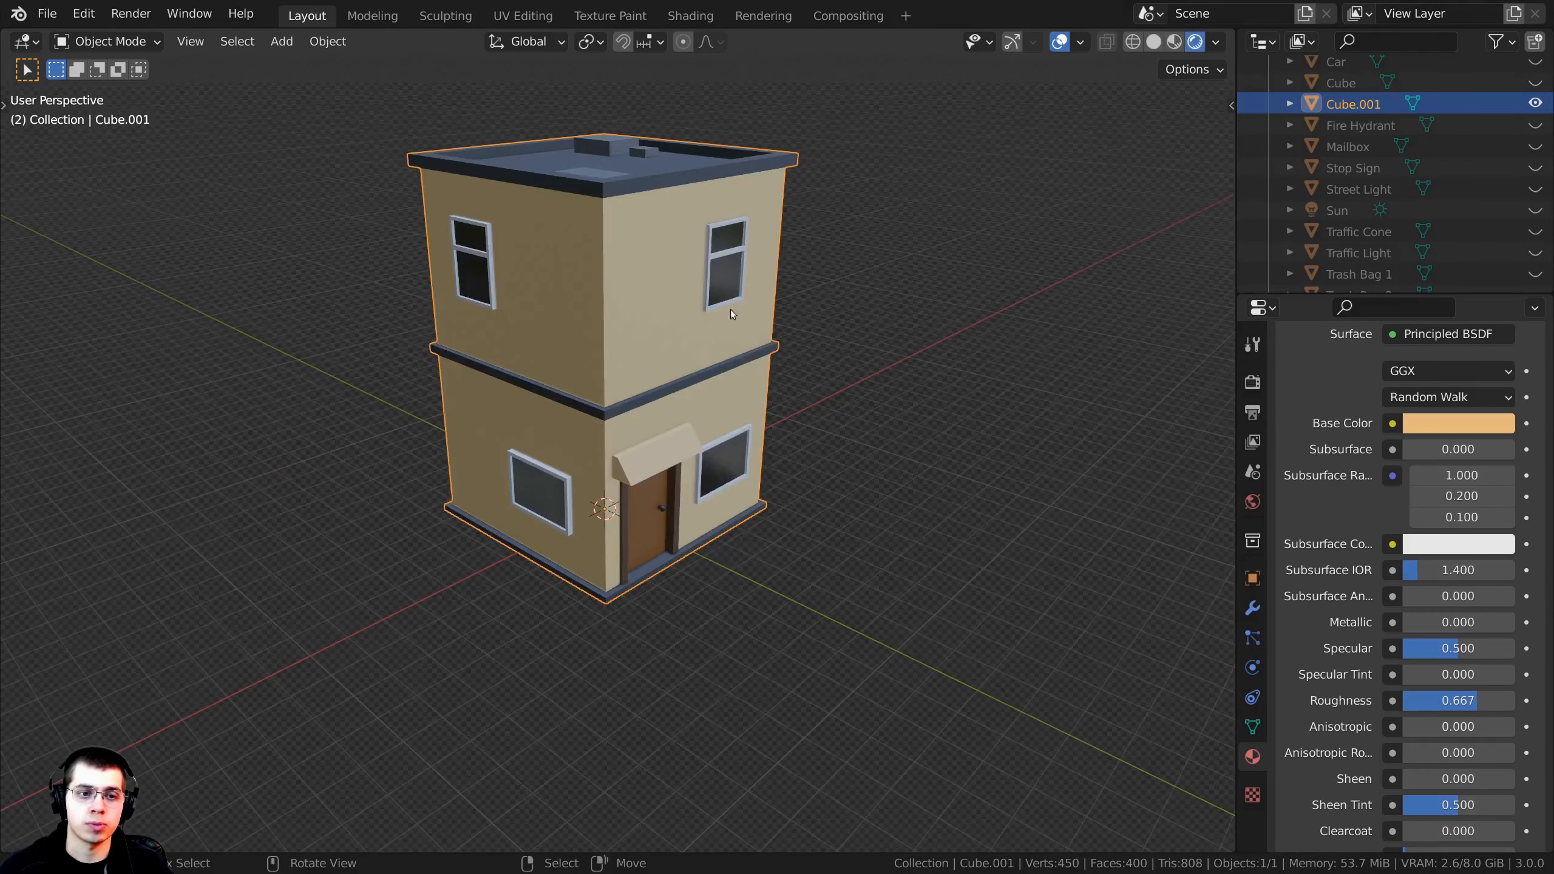
middle_click_drag(731, 308, 529, 480)
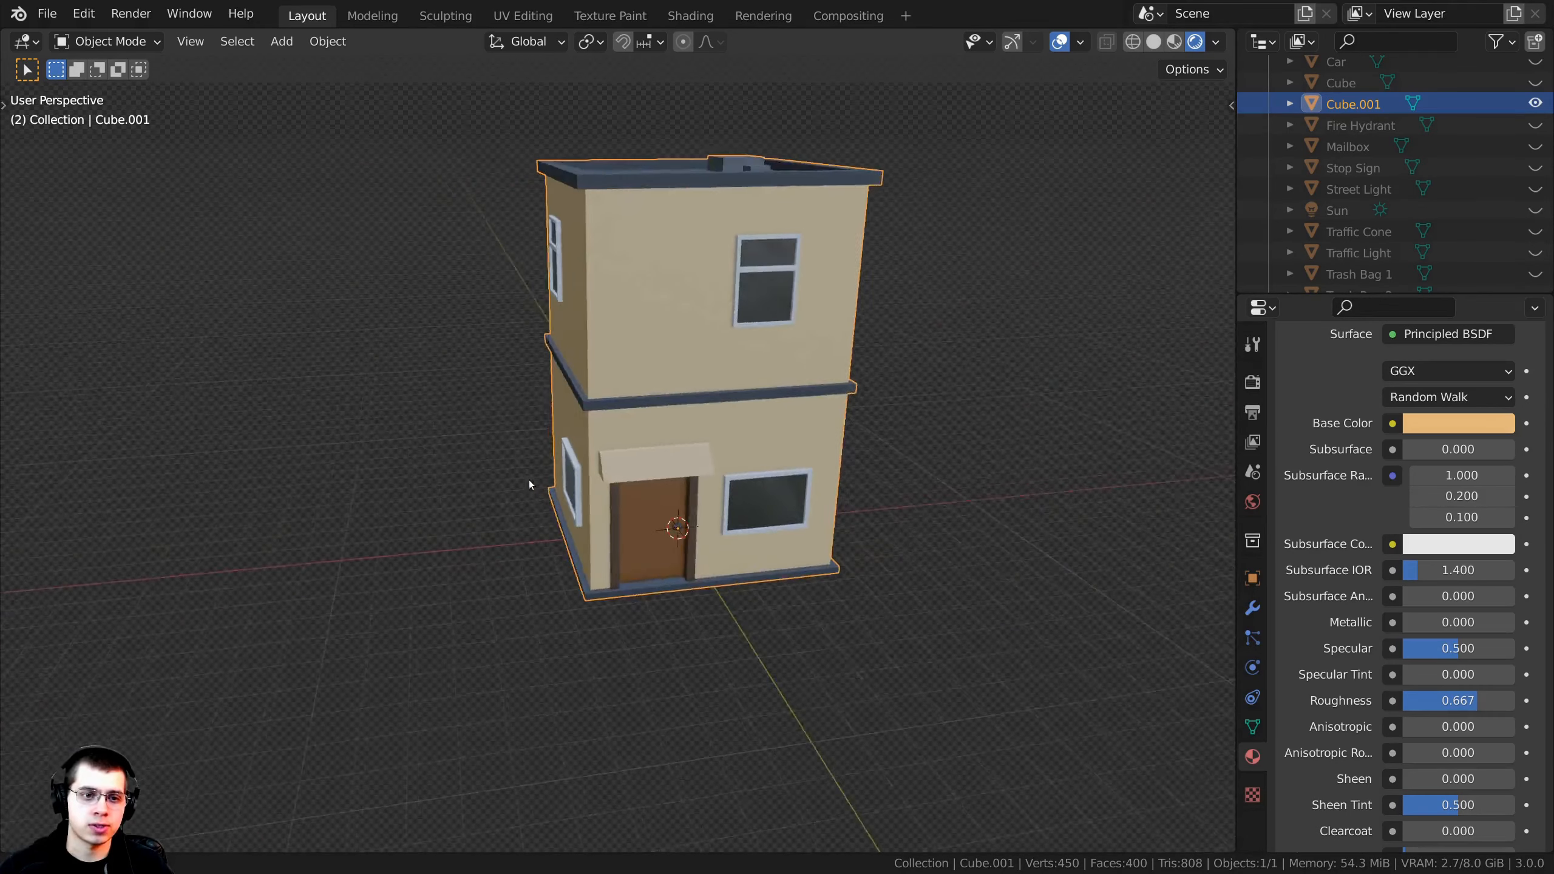
Step: Enter Edit Mode on the building and select only the linked geometry of the awning above the front door
scroll(529, 480, "up", 8)
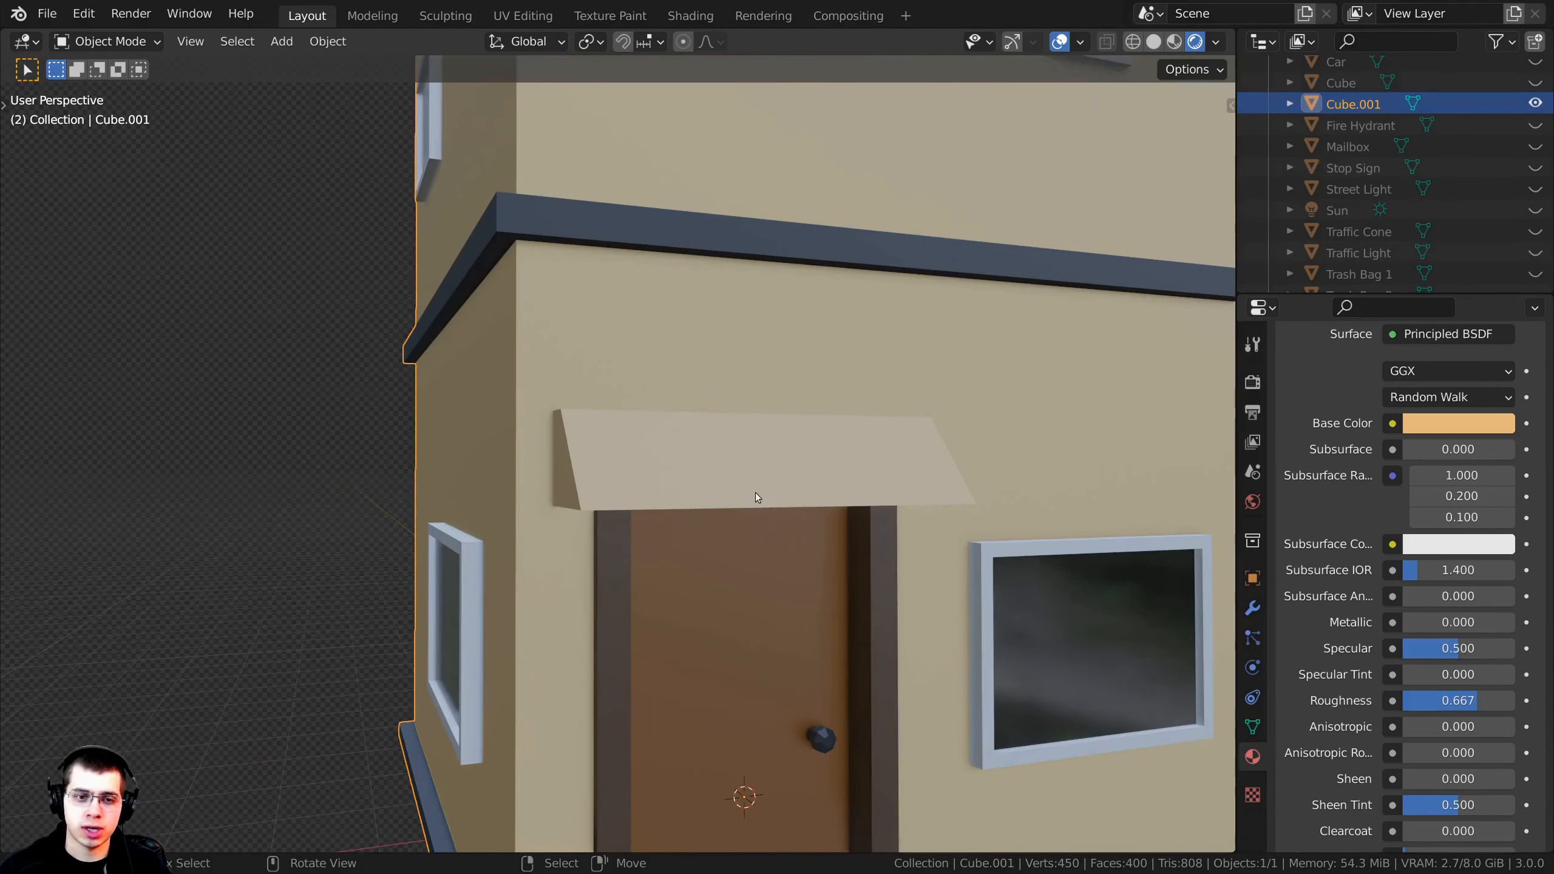
key("Tab")
scroll(618, 447, "down", 3)
key("alt+a")
middle_click_drag(391, 423, 488, 428)
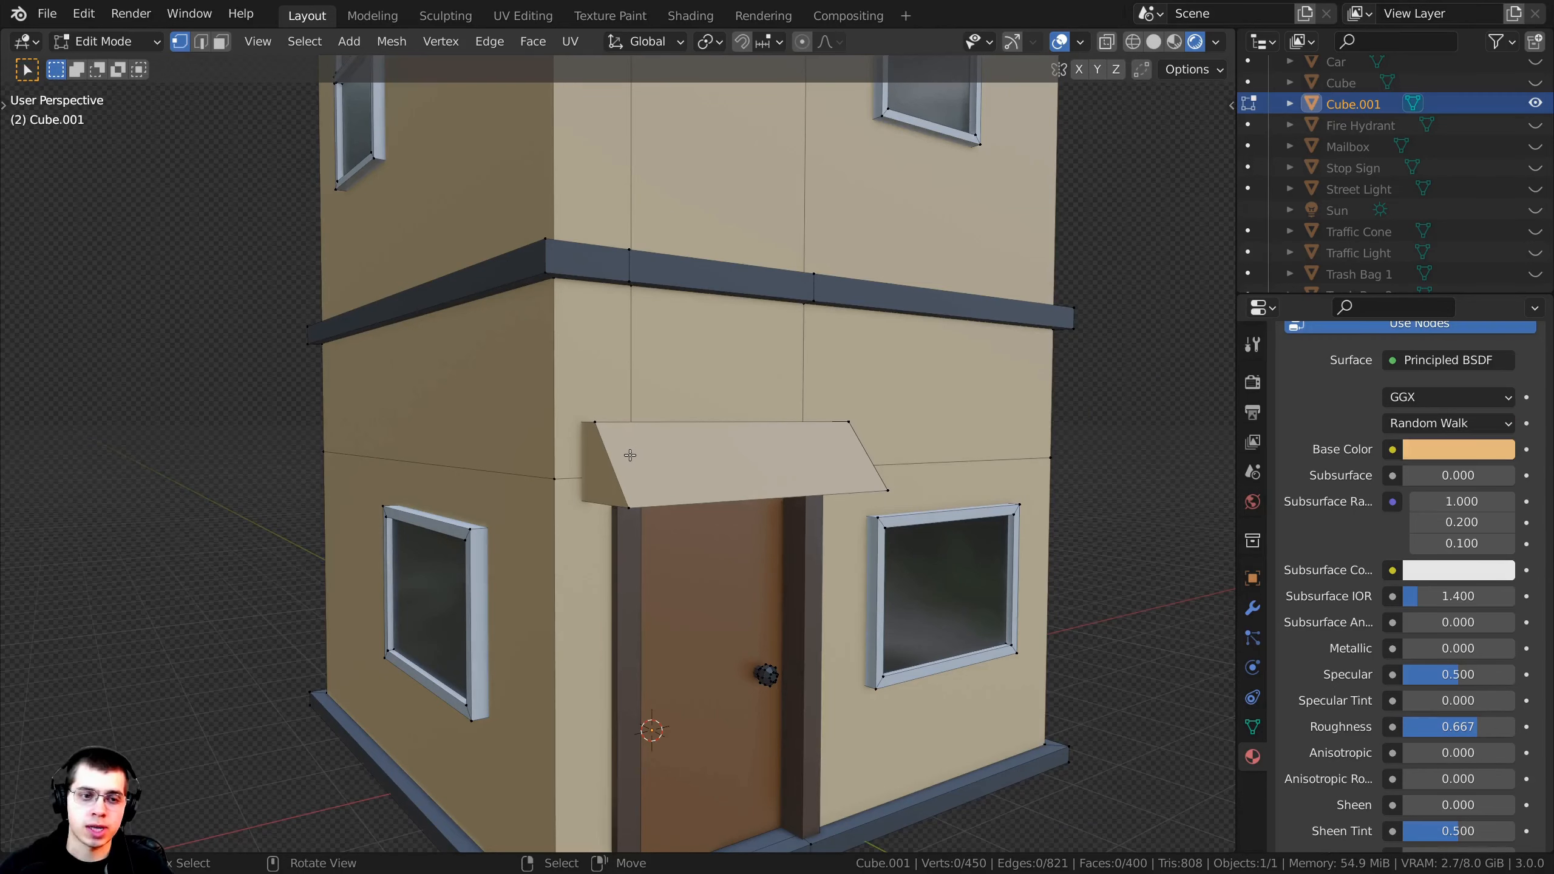
middle_click_drag(600, 410, 623, 483)
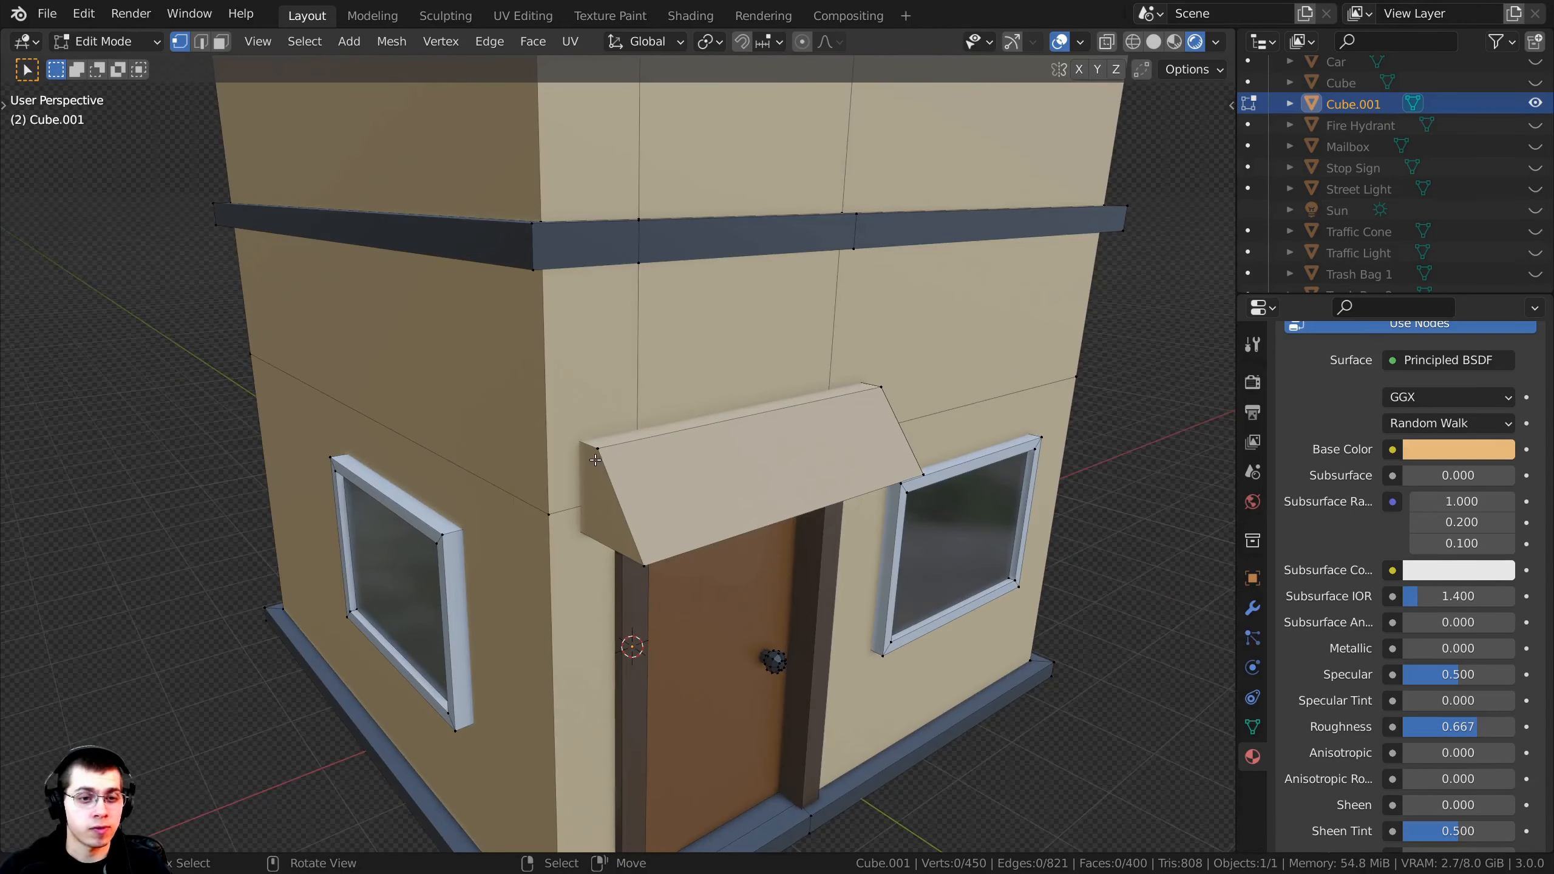
key("l")
Step: Add a new material slot to the building and create a material named Cover in it
scroll(1514, 365, "up", 10)
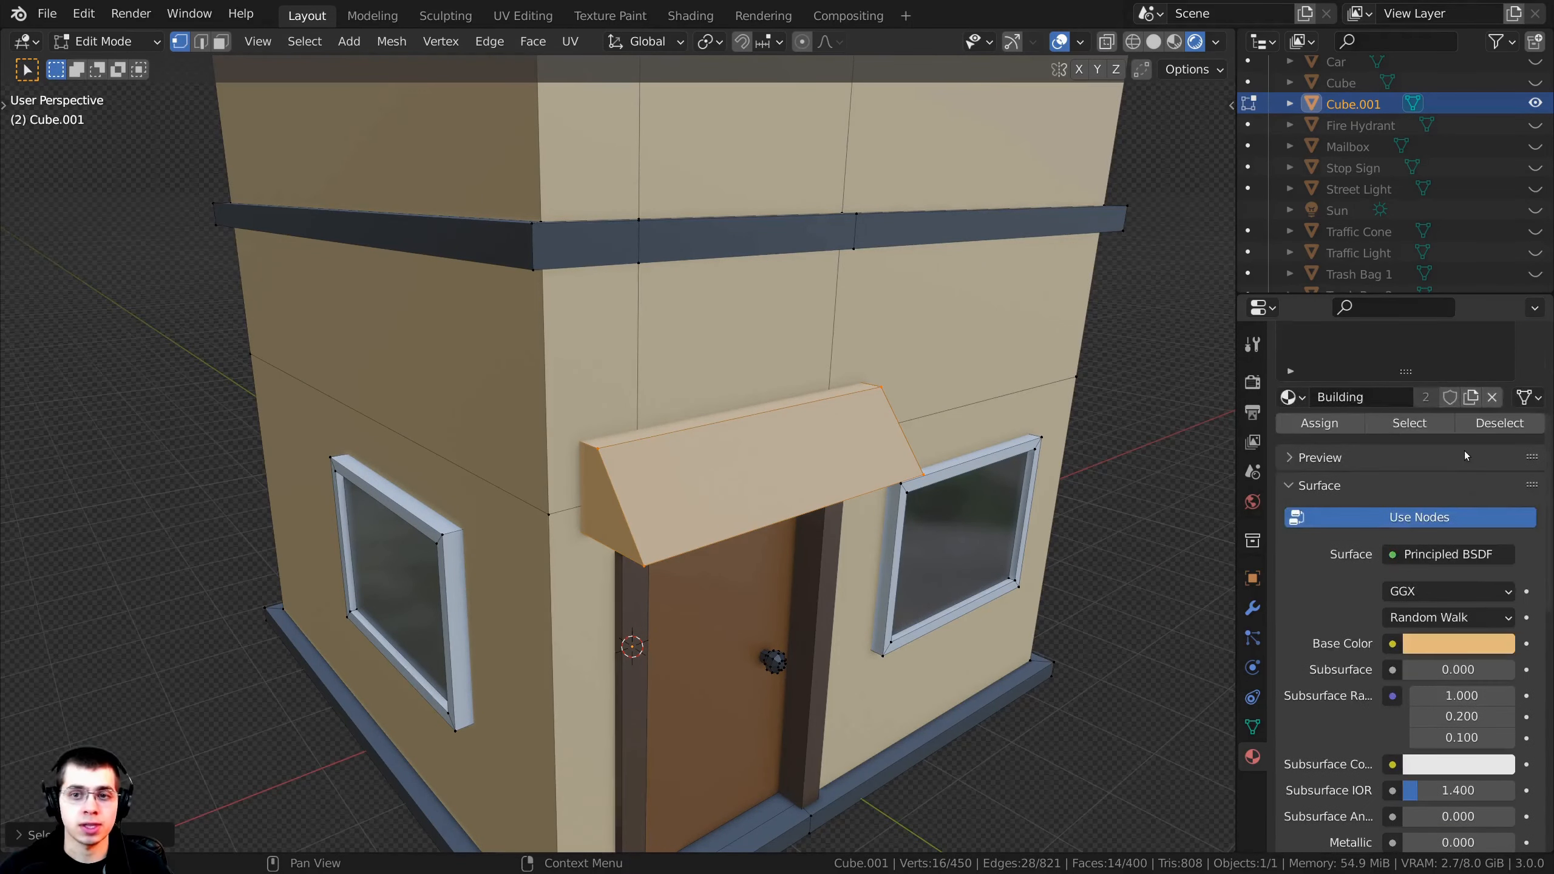
left_click(1534, 378)
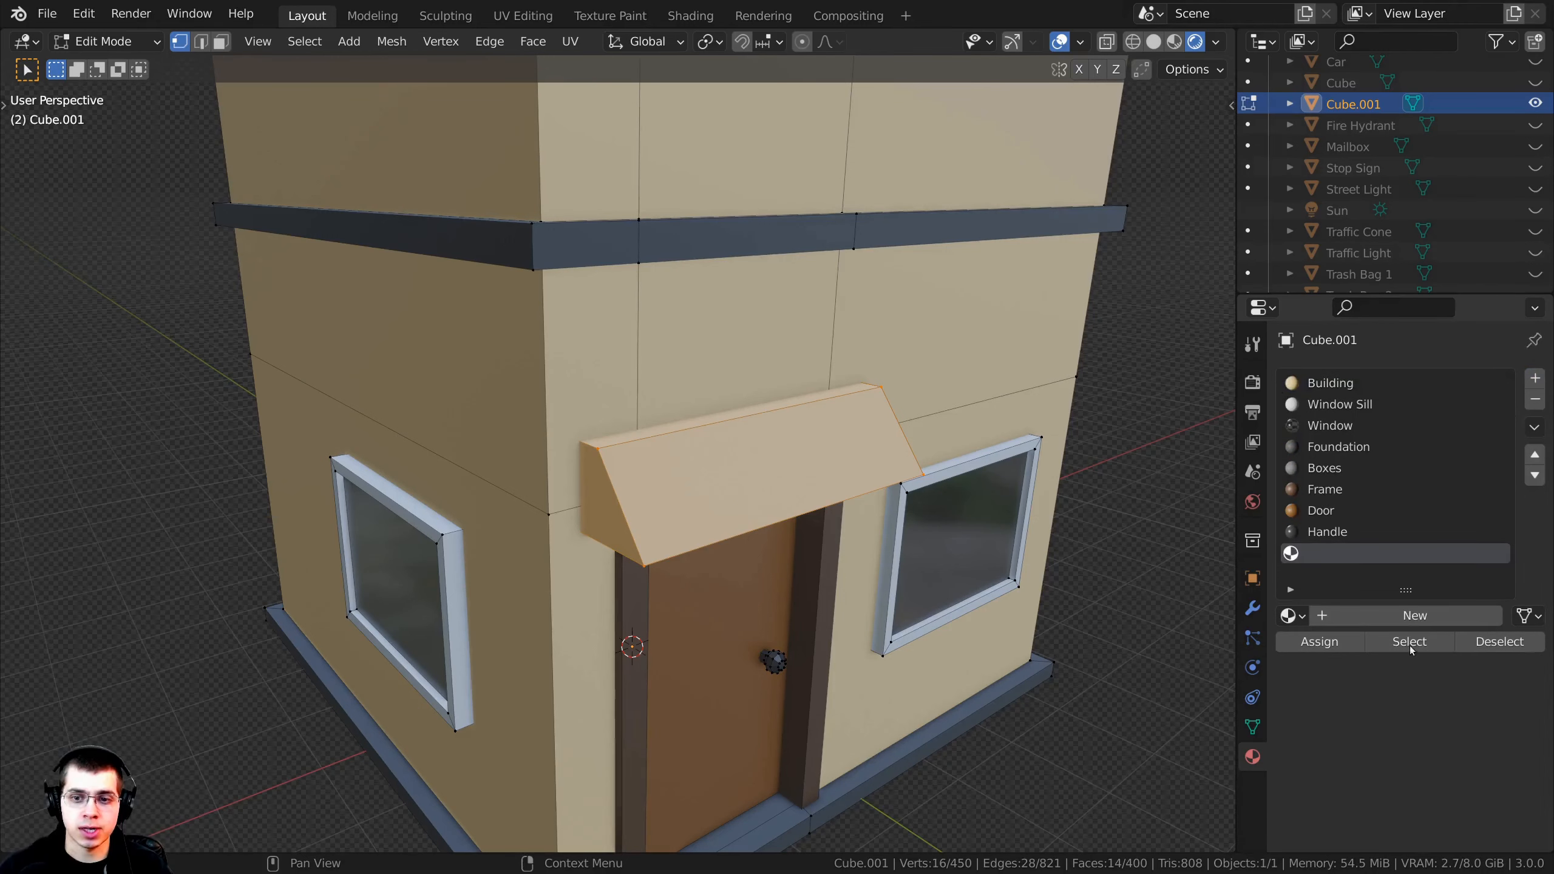
left_click(1407, 614)
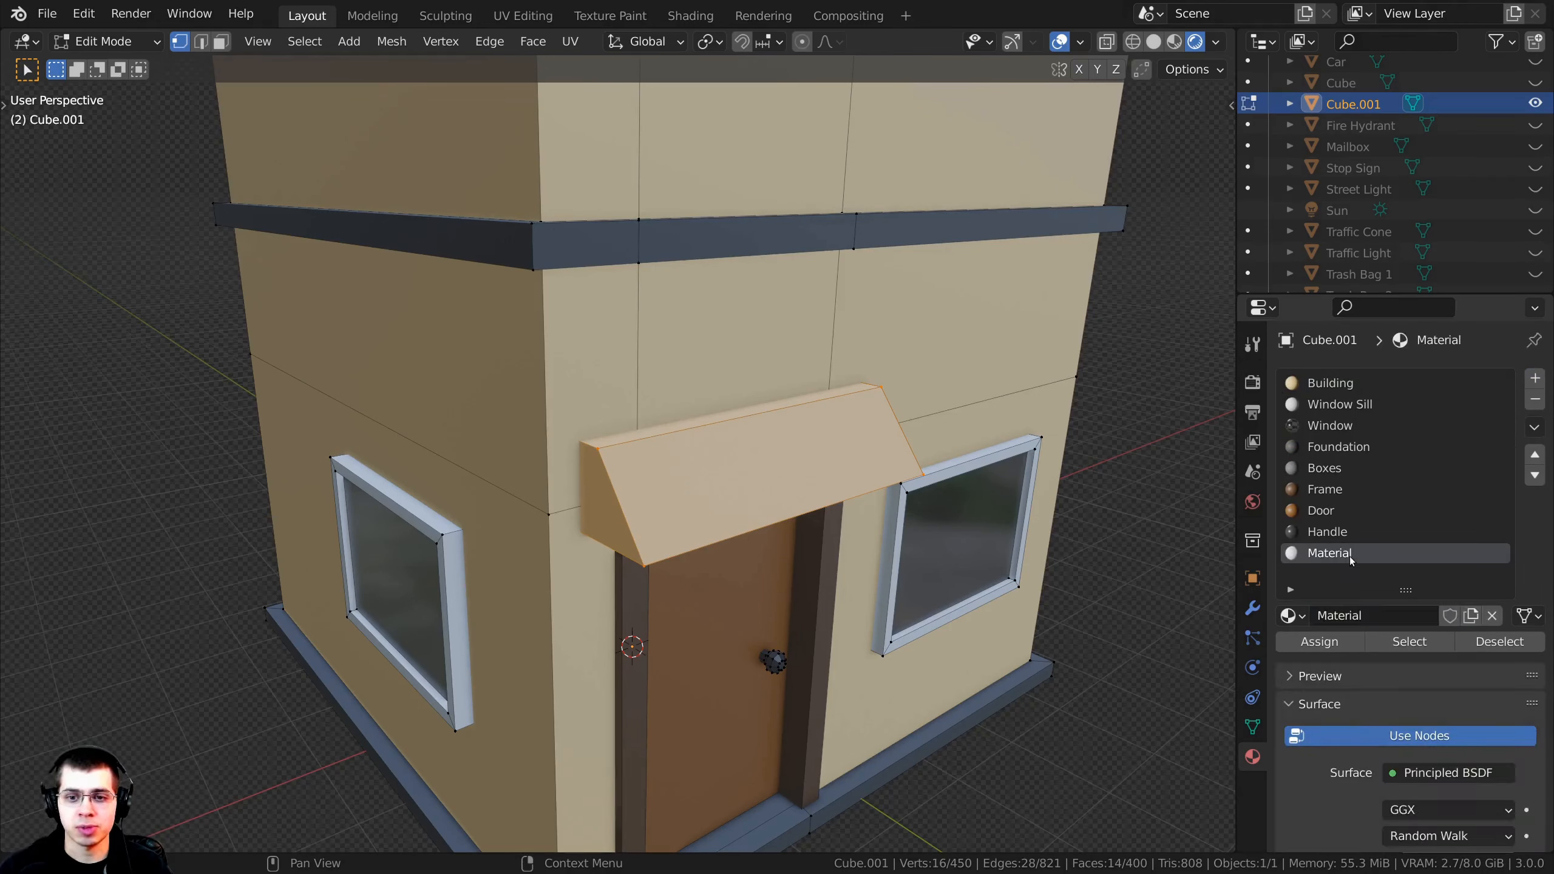
double_click(1349, 554)
type("Cover")
key("Return")
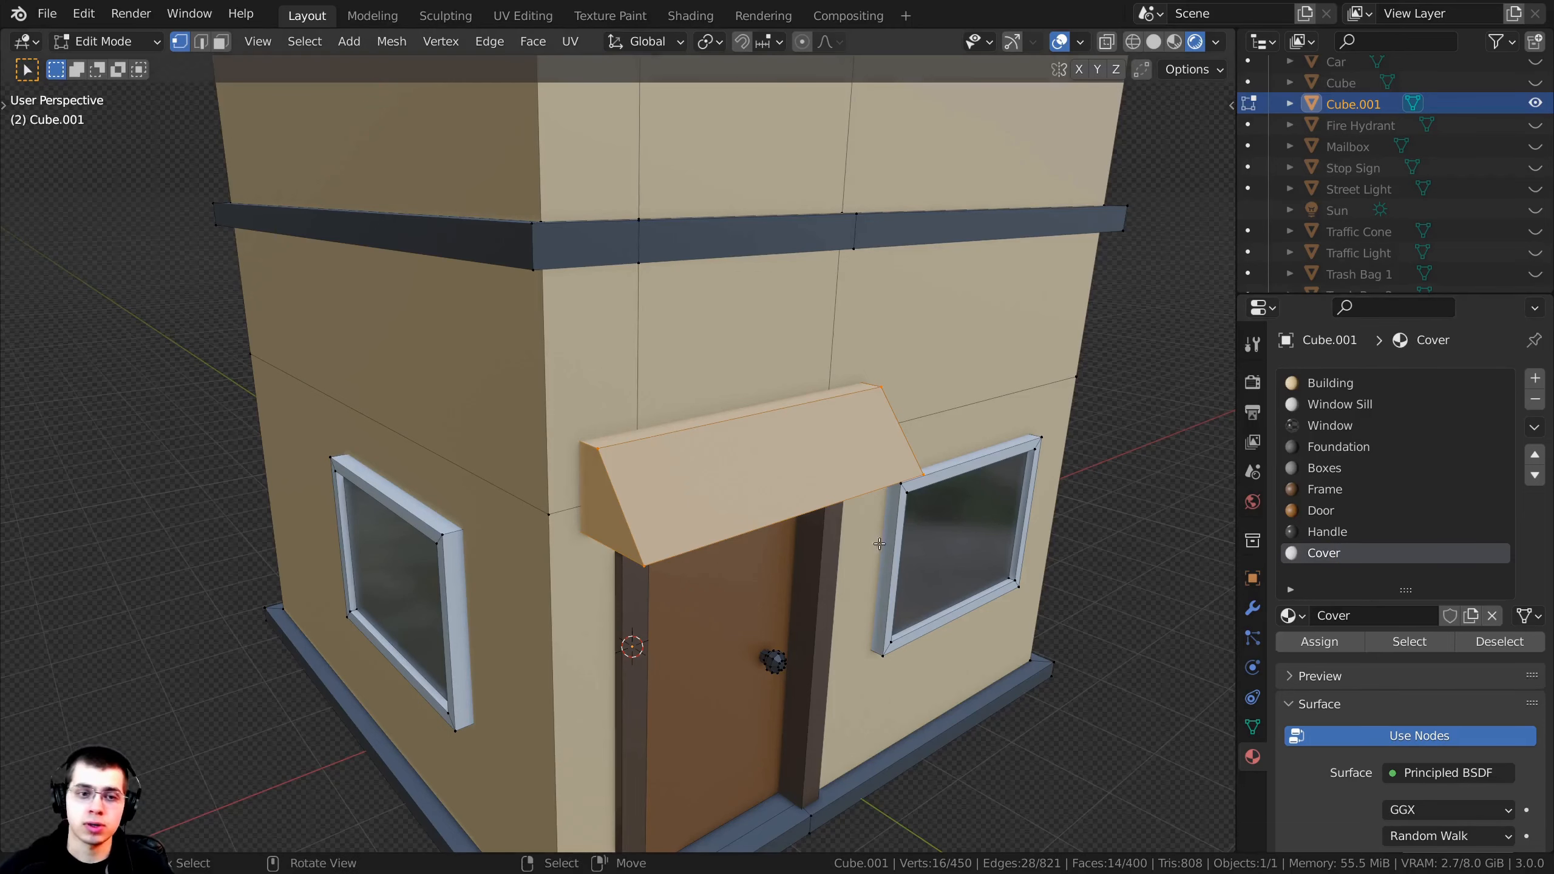
Step: Assign the Cover material to the selected awning geometry
middle_click_drag(642, 539, 695, 540)
scroll(1345, 581, "down", 3)
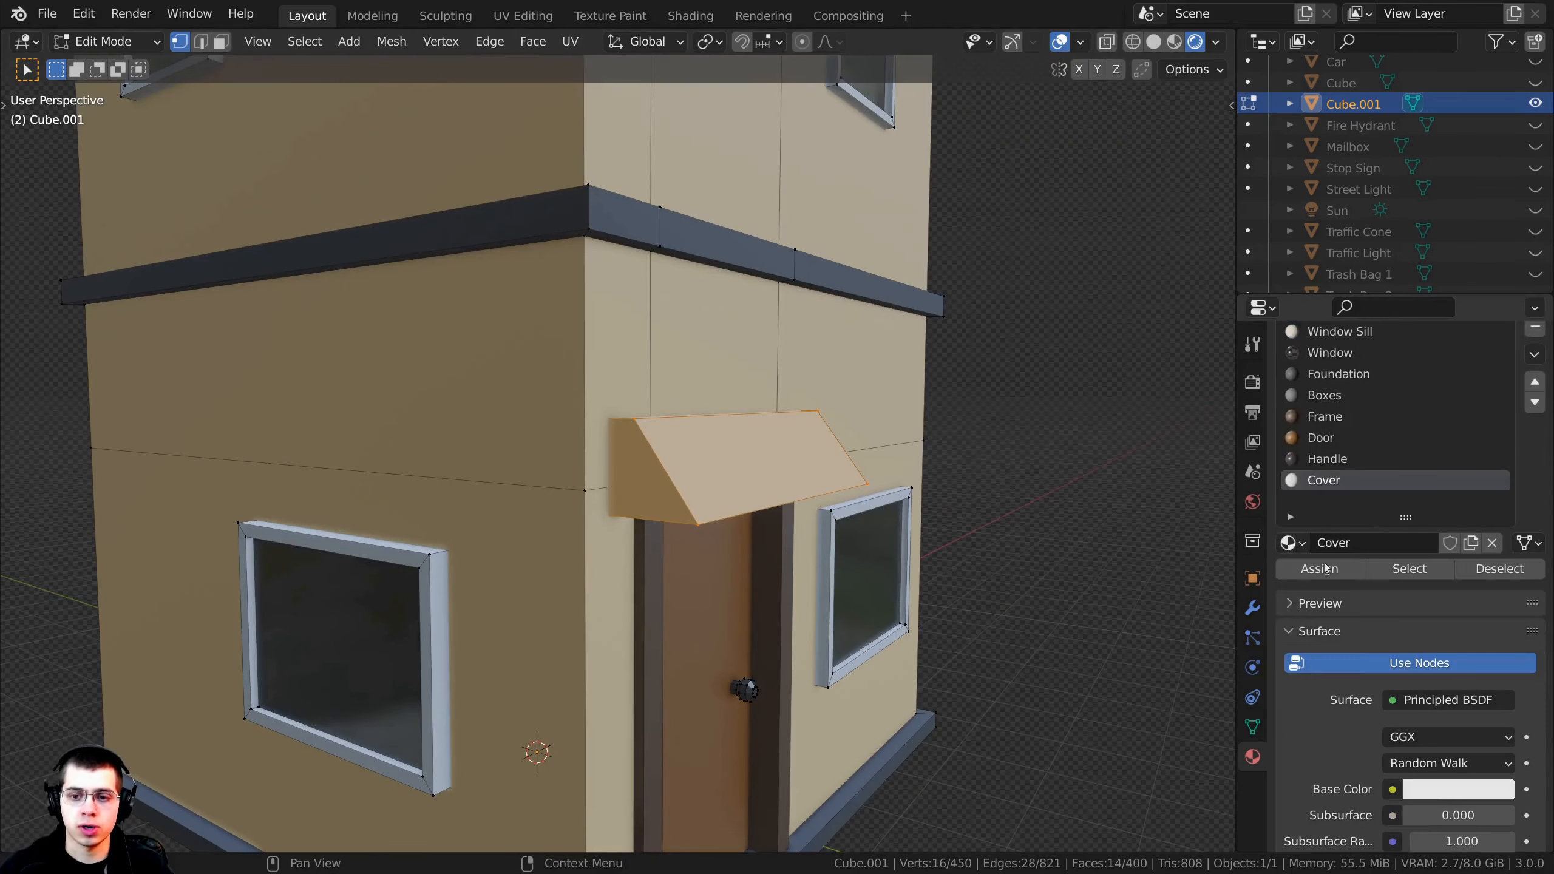
left_click(1345, 568)
Step: Return to Object Mode and set the Cover material's base color to blue, about H 0.644, S 0.952, V 0.800
scroll(1417, 625, "down", 7)
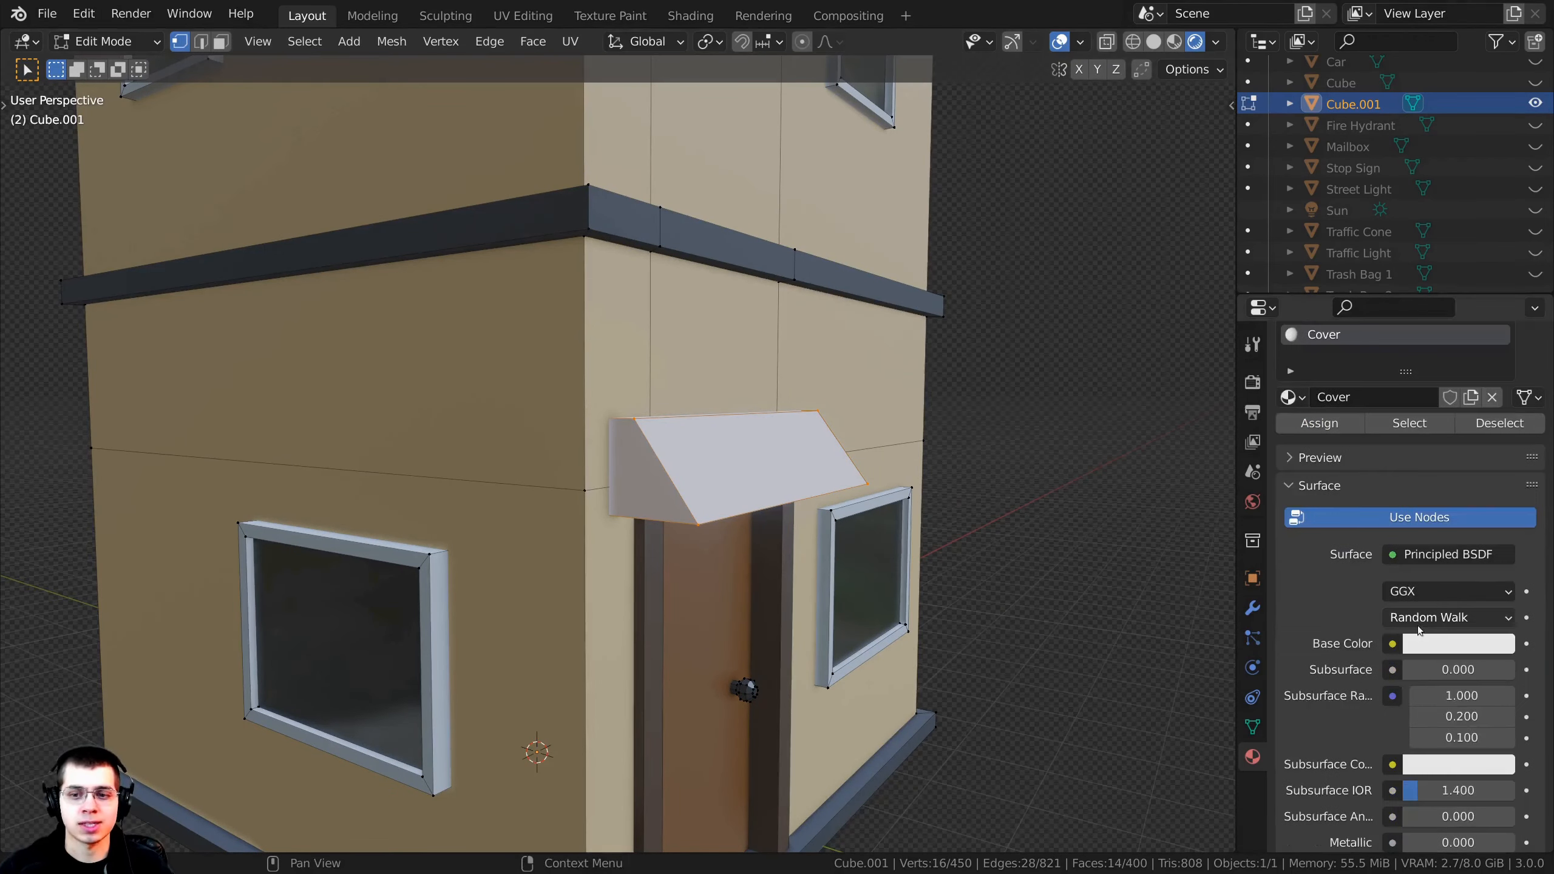
key("Tab")
left_click(1448, 618)
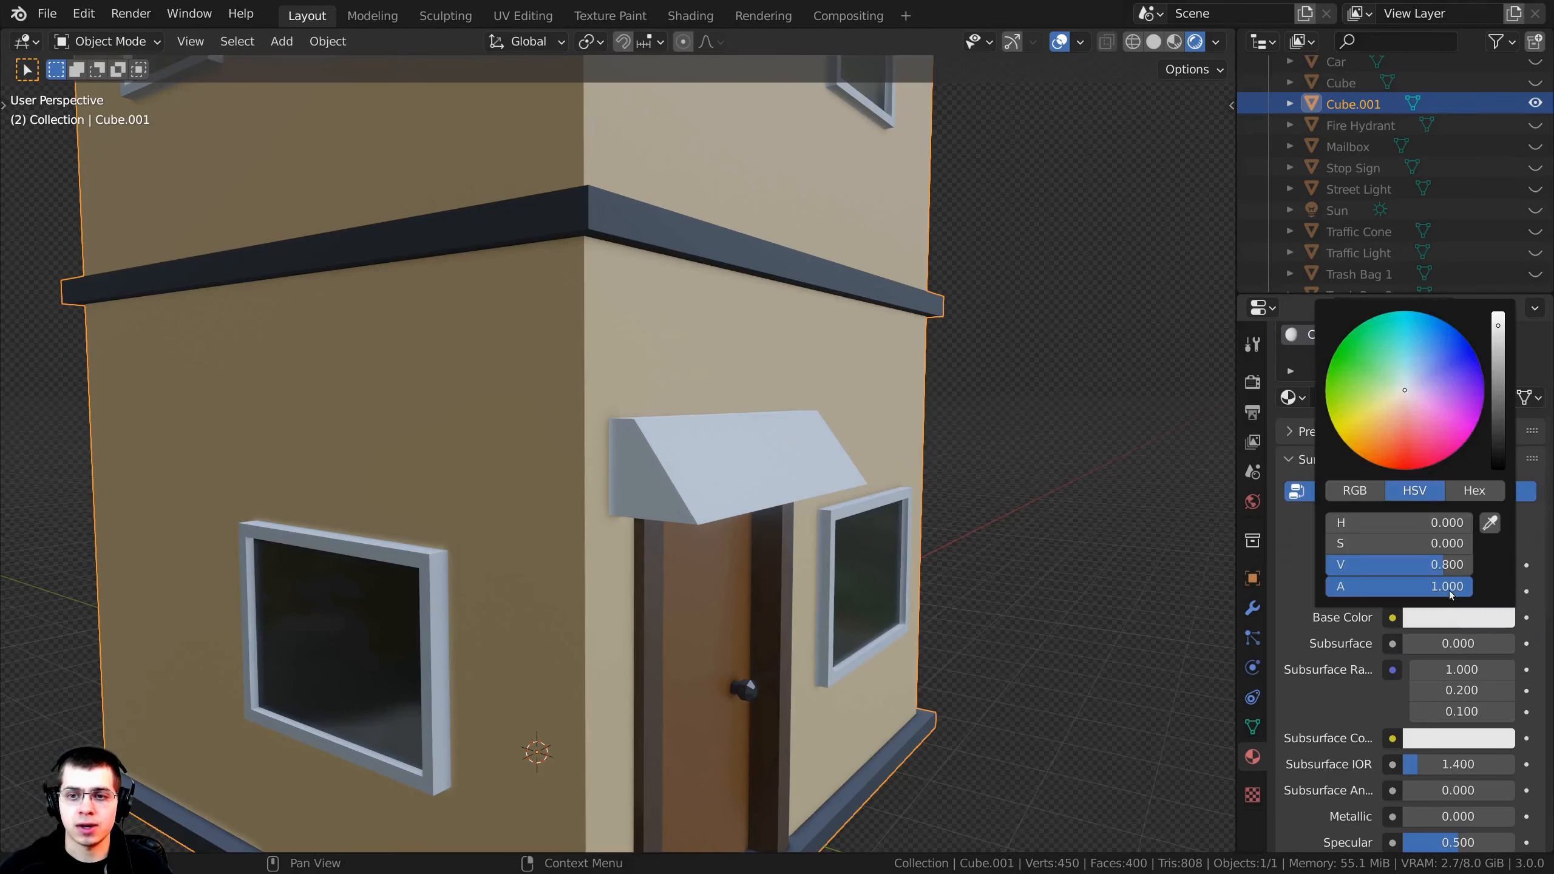
left_click_drag(1403, 427, 1445, 345)
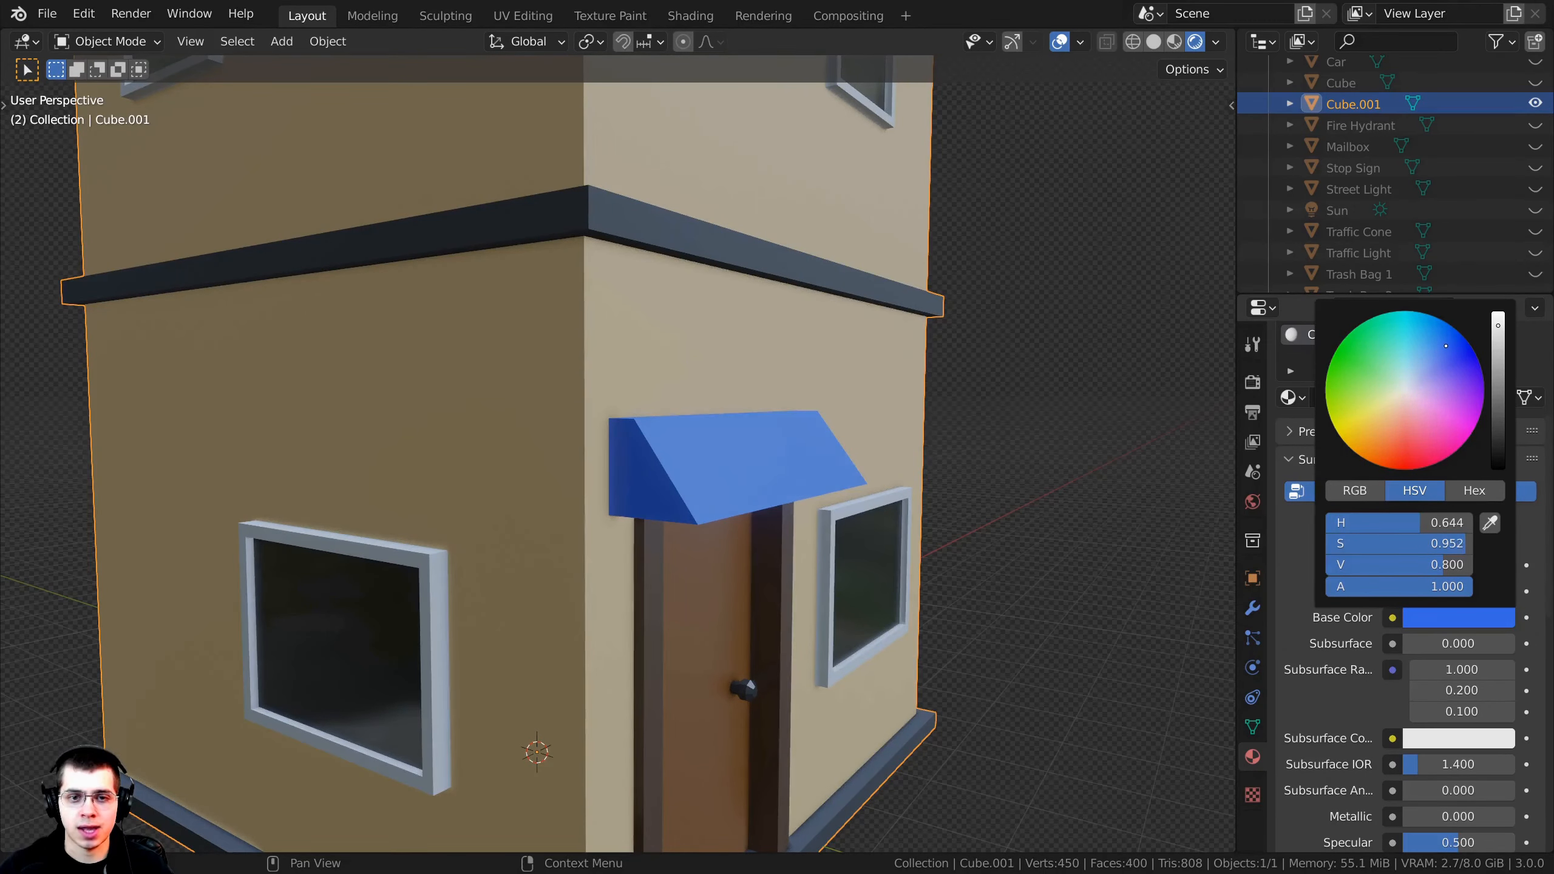
Step: Deselect everything and examine the finished building from several angles in rendered shading, checking the awning, door, windows and roof
scroll(842, 460, "down", 4)
middle_click_drag(924, 456, 708, 482)
key("alt+a")
scroll(709, 481, "up", 5)
middle_click_drag(886, 477, 819, 467)
scroll(597, 396, "down", 3)
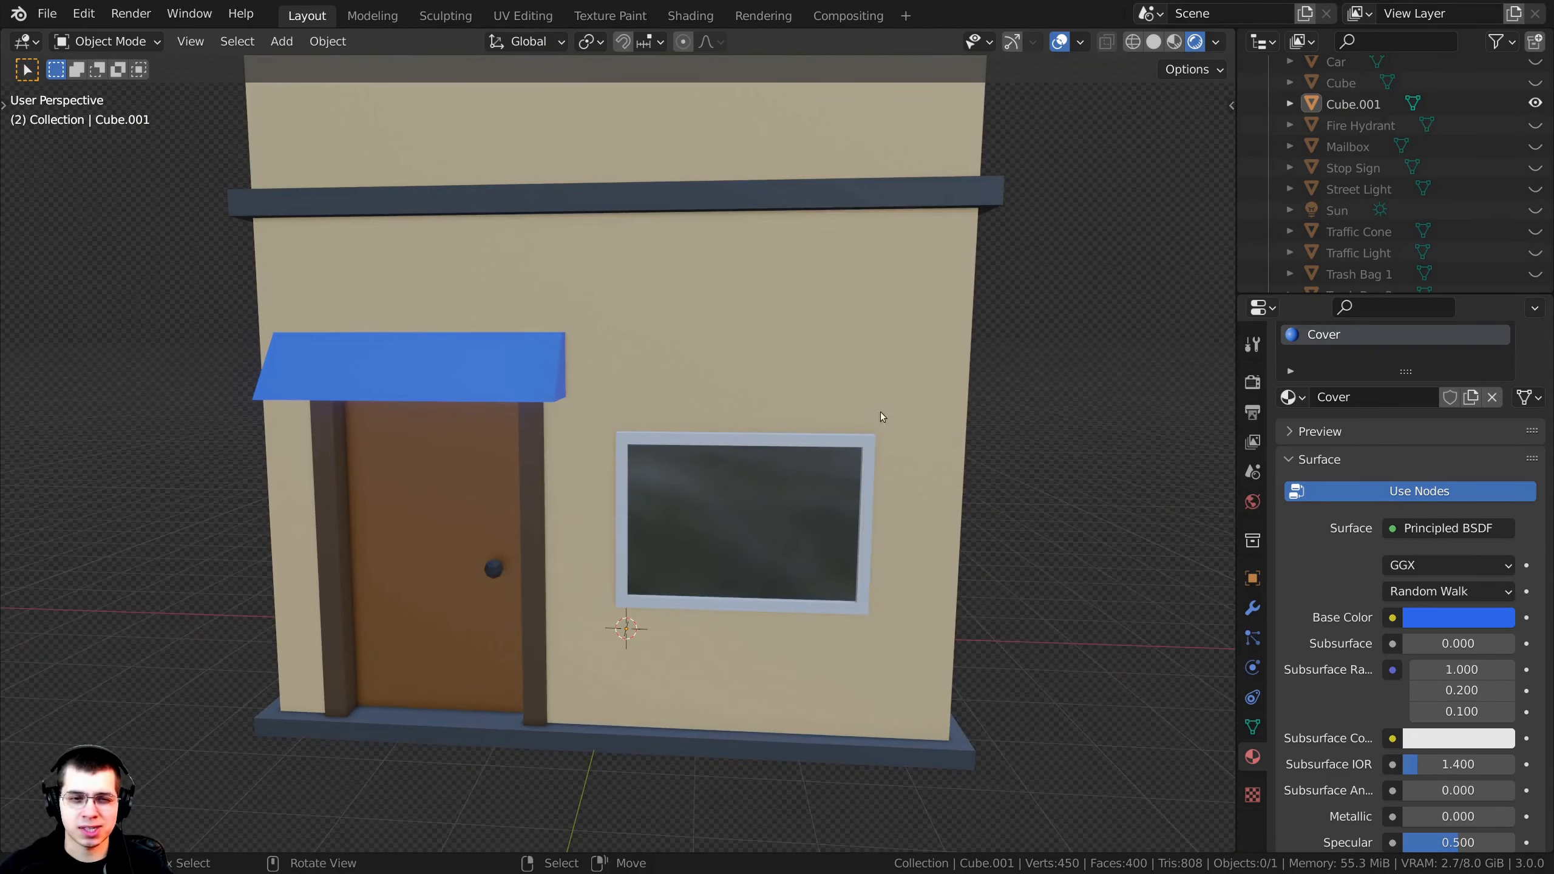
scroll(822, 411, "down", 3)
middle_click_drag(681, 388, 752, 482)
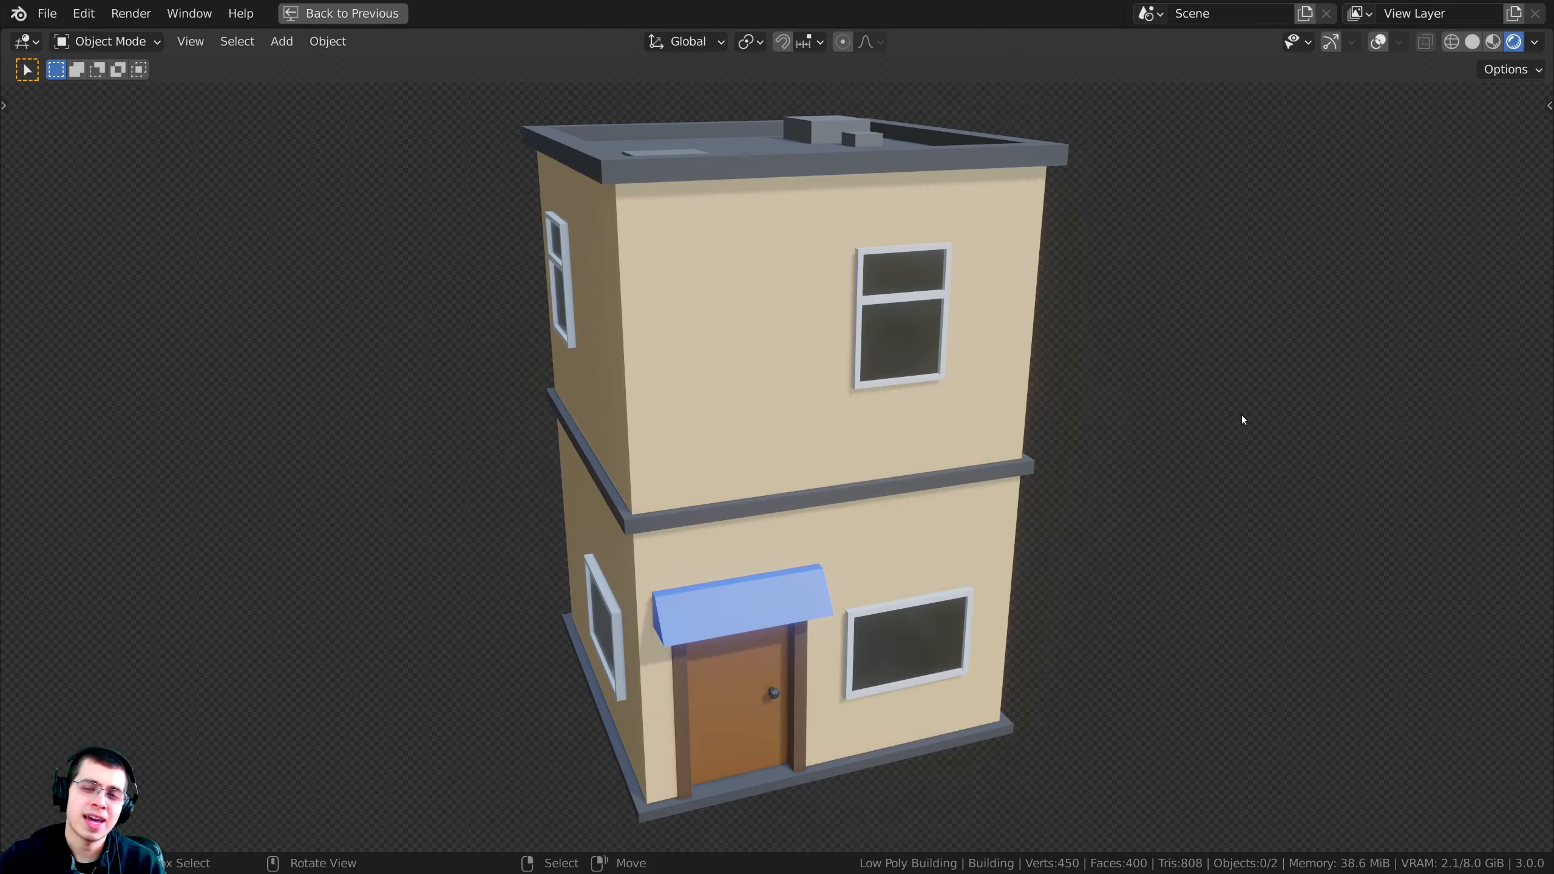
middle_click_drag(1242, 420, 1189, 442)
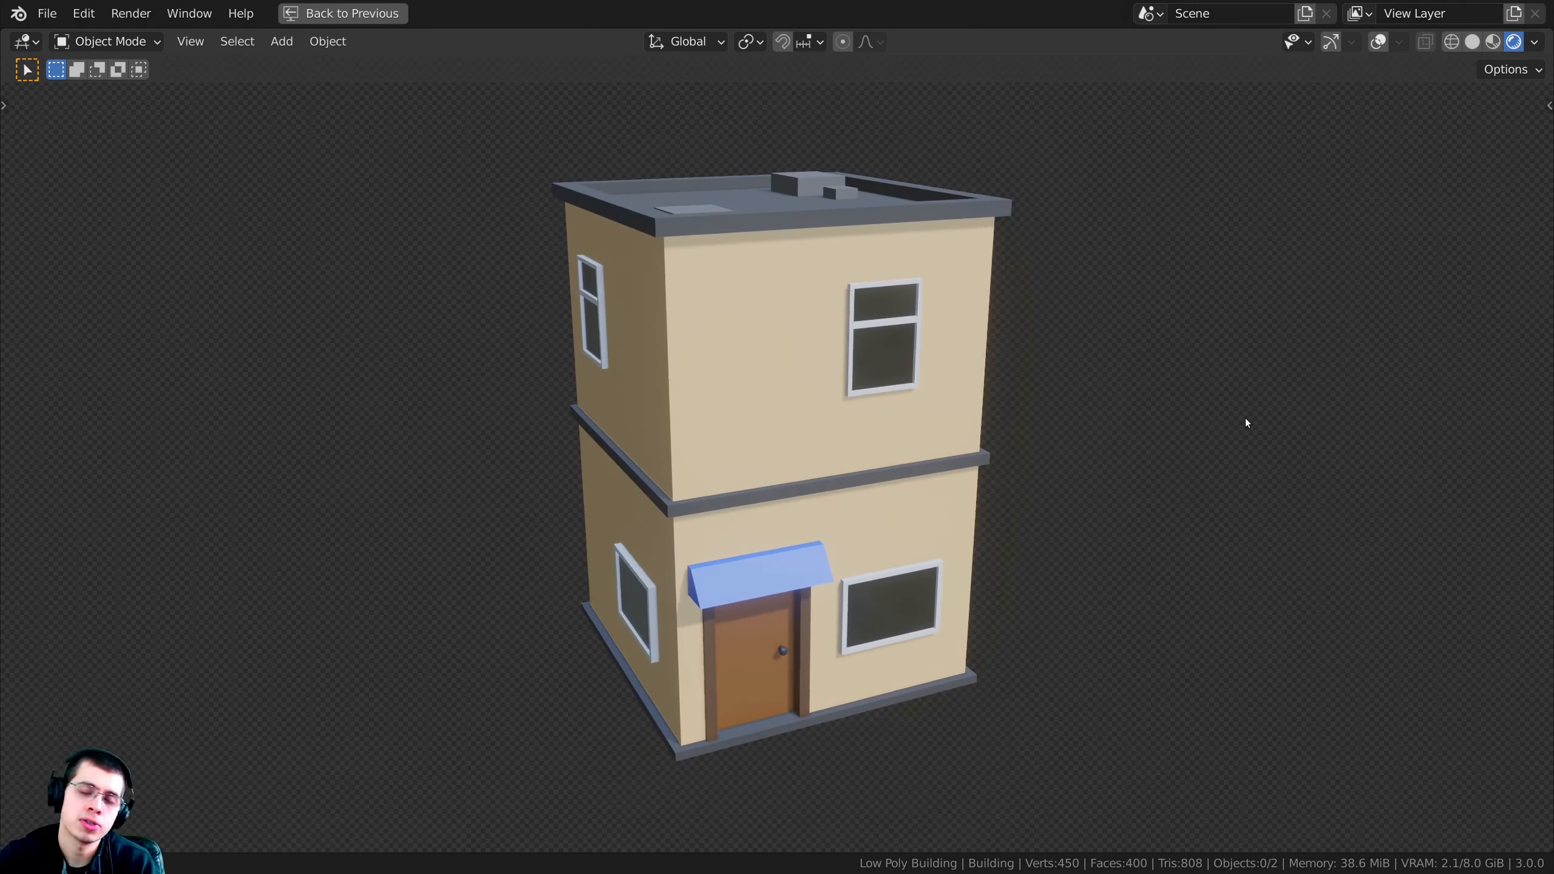
middle_click_drag(1248, 423, 1207, 417)
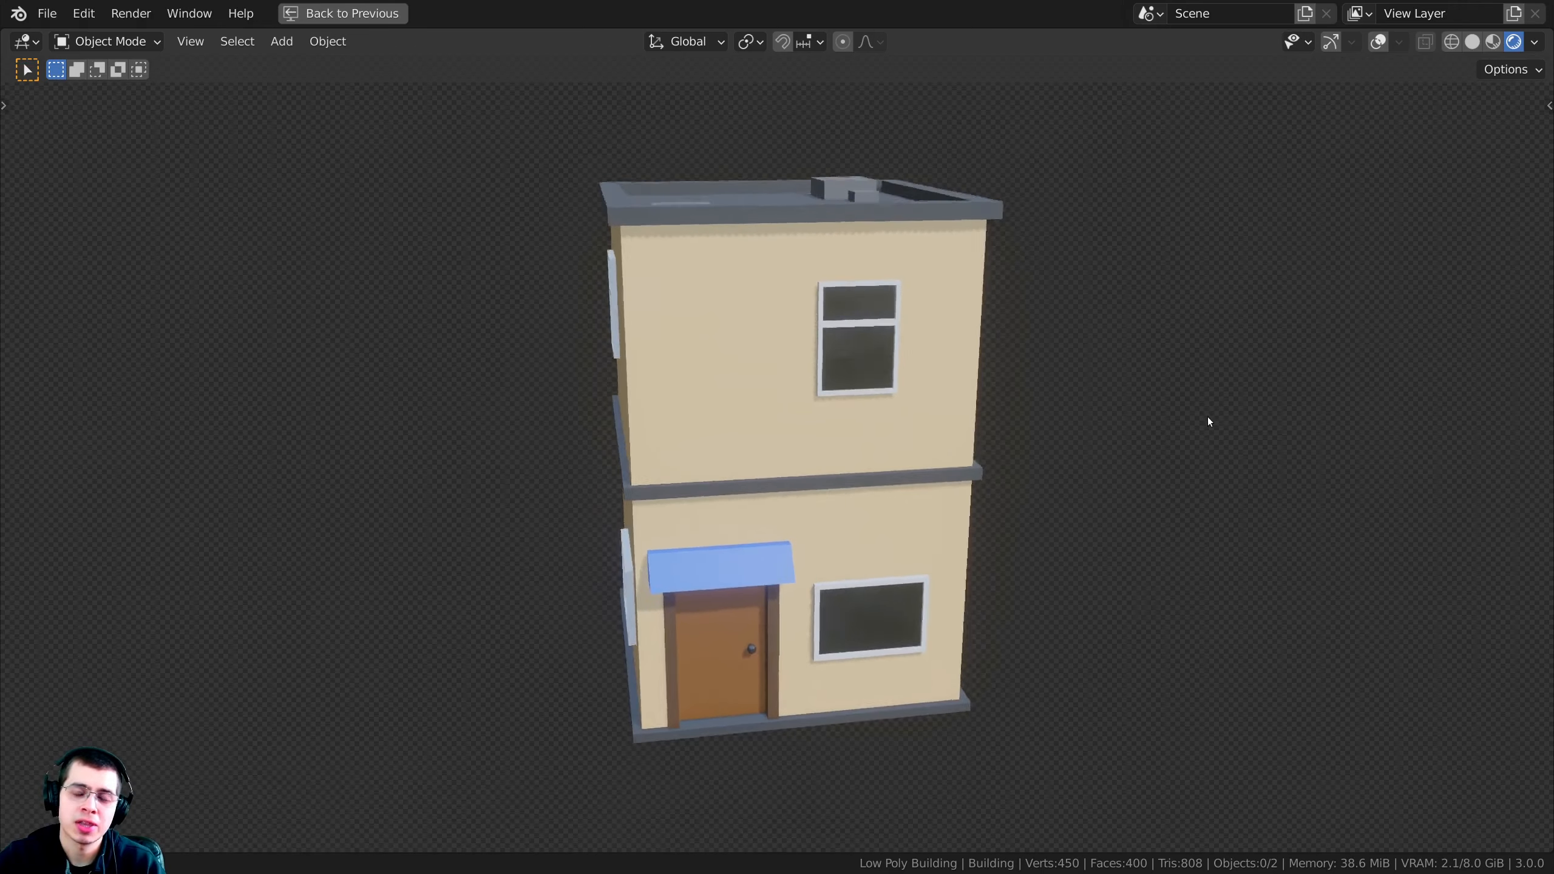
middle_click_drag(1120, 437, 1159, 429)
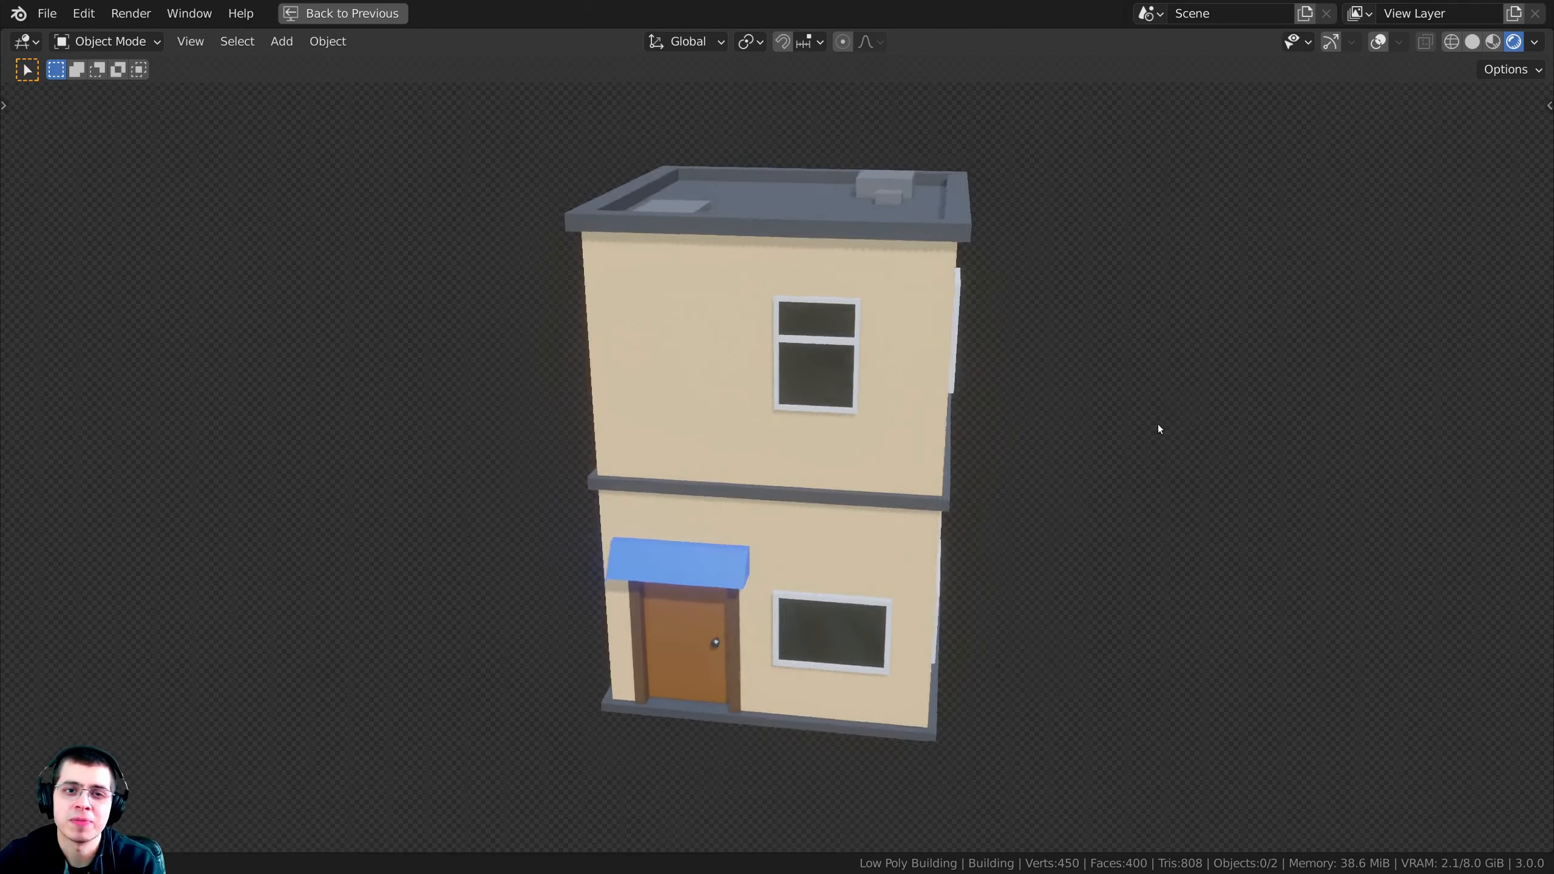